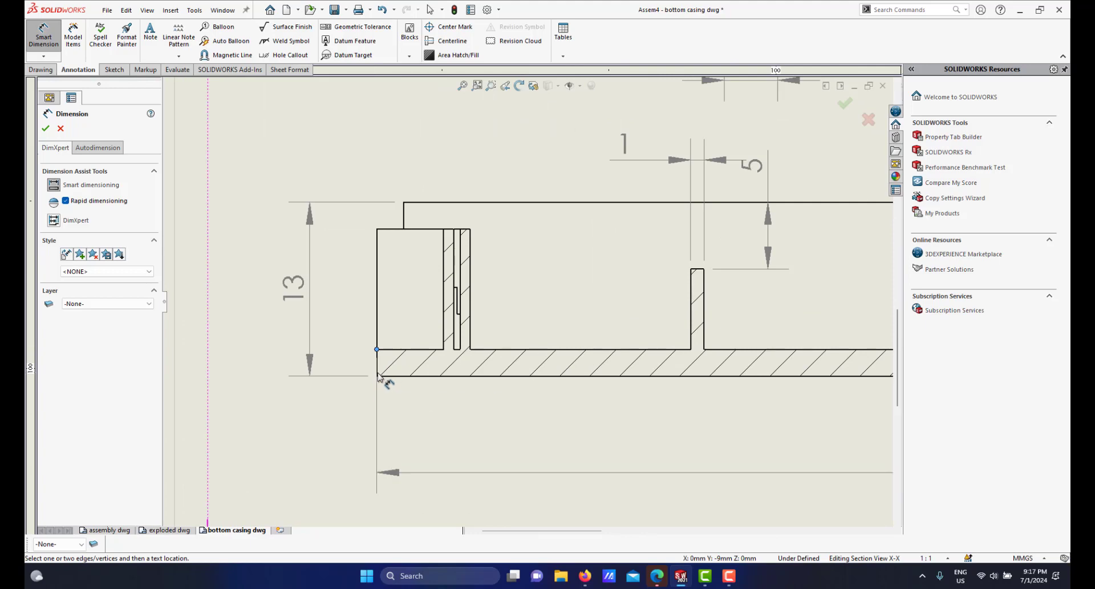
Dimension the casing floor's thickness at the left end of the Section X-X view.
left_click(377, 376)
left_click(375, 372)
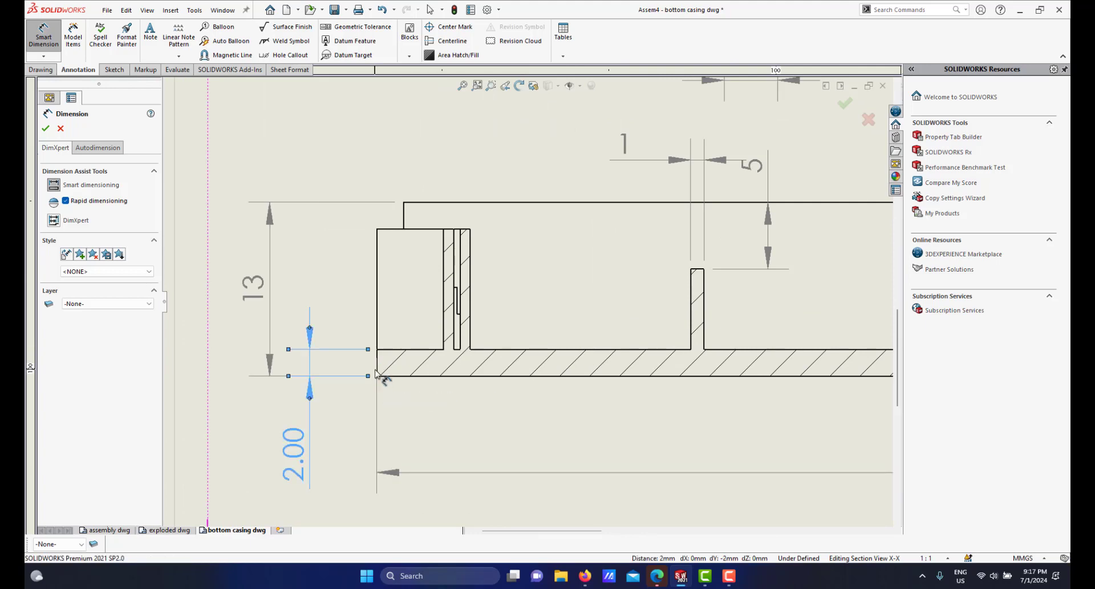
scroll(429, 345, "up", 3)
scroll(423, 330, "down", 2)
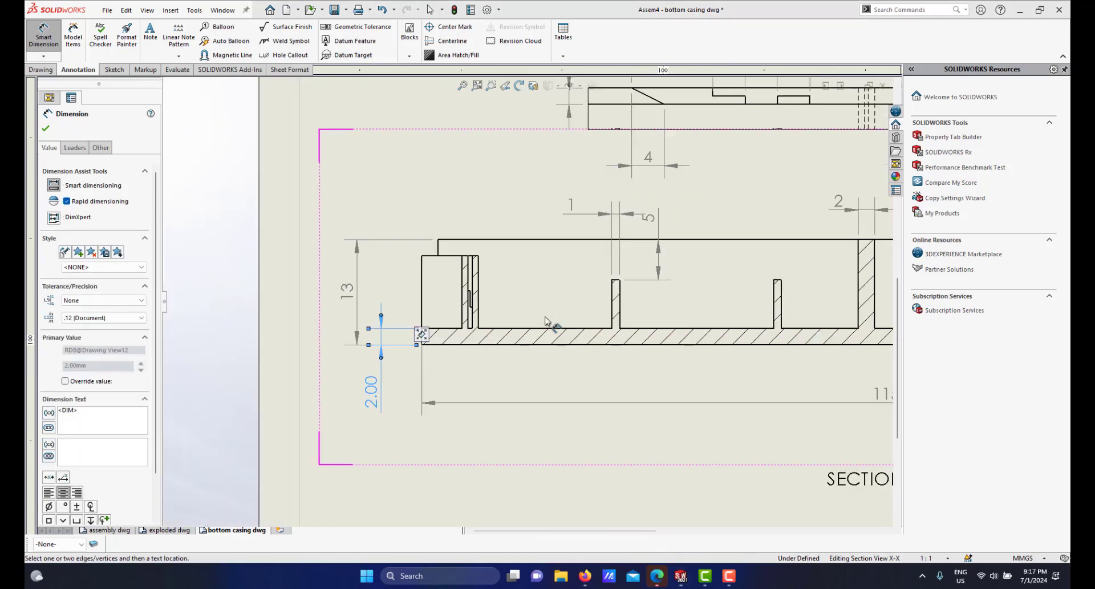
scroll(509, 312, "up", 3)
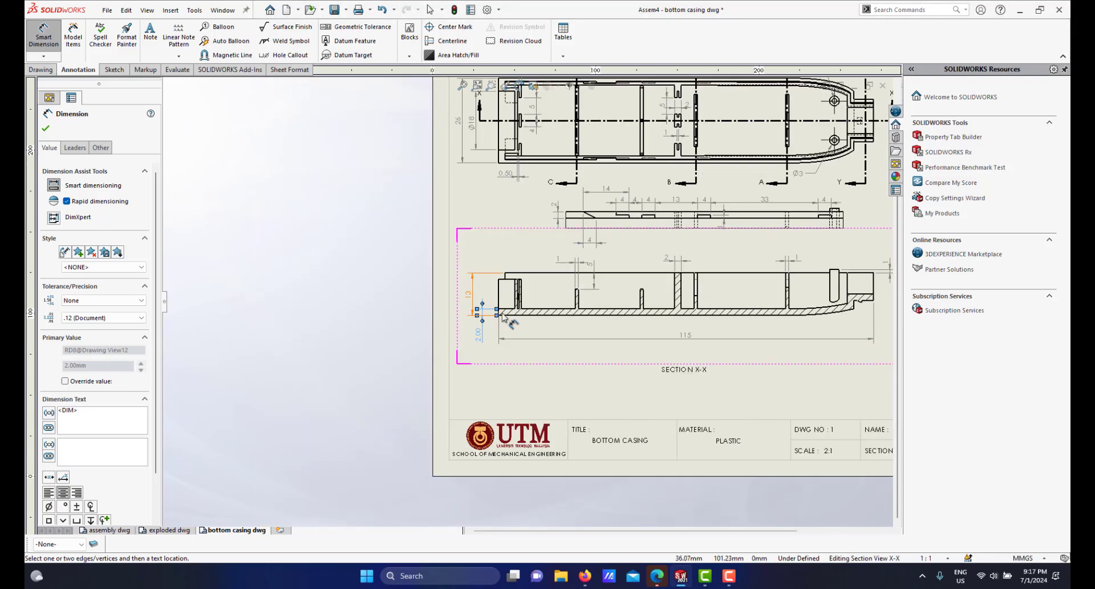
Dimension the left end wall's height above the casing floor in Section X-X and align it with the floor thickness dimension.
scroll(551, 302, "down", 2)
scroll(513, 294, "down", 4)
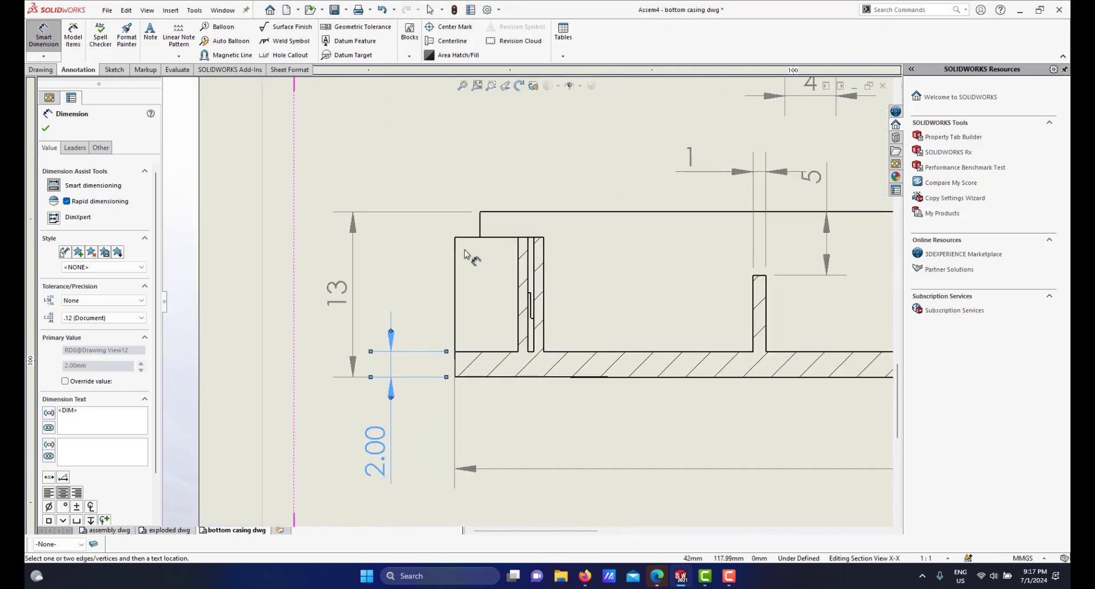
left_click(463, 238)
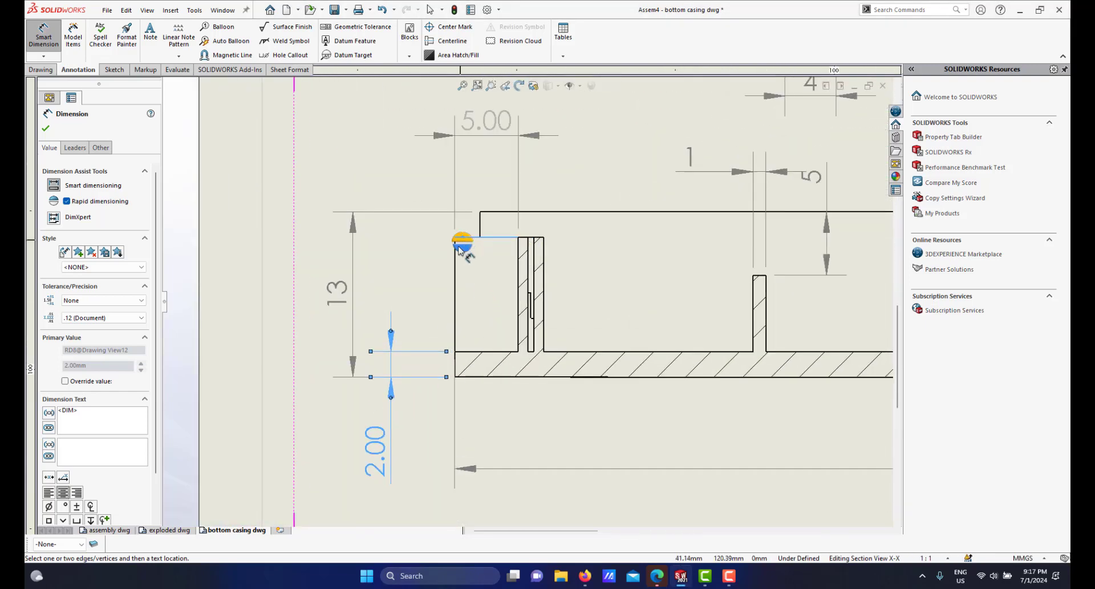
left_click(464, 352)
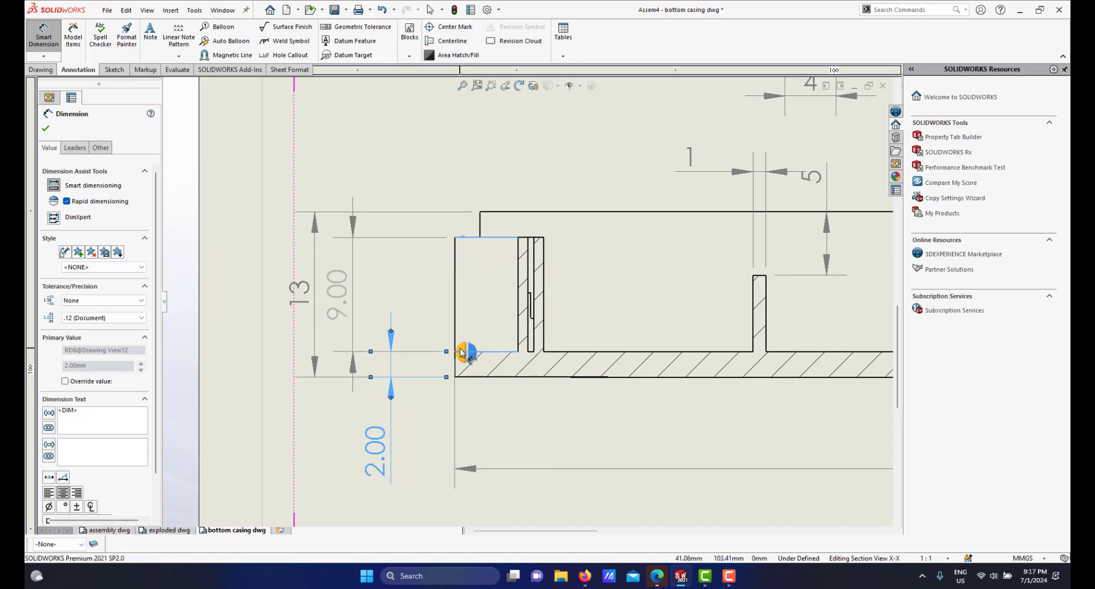
left_click(361, 318)
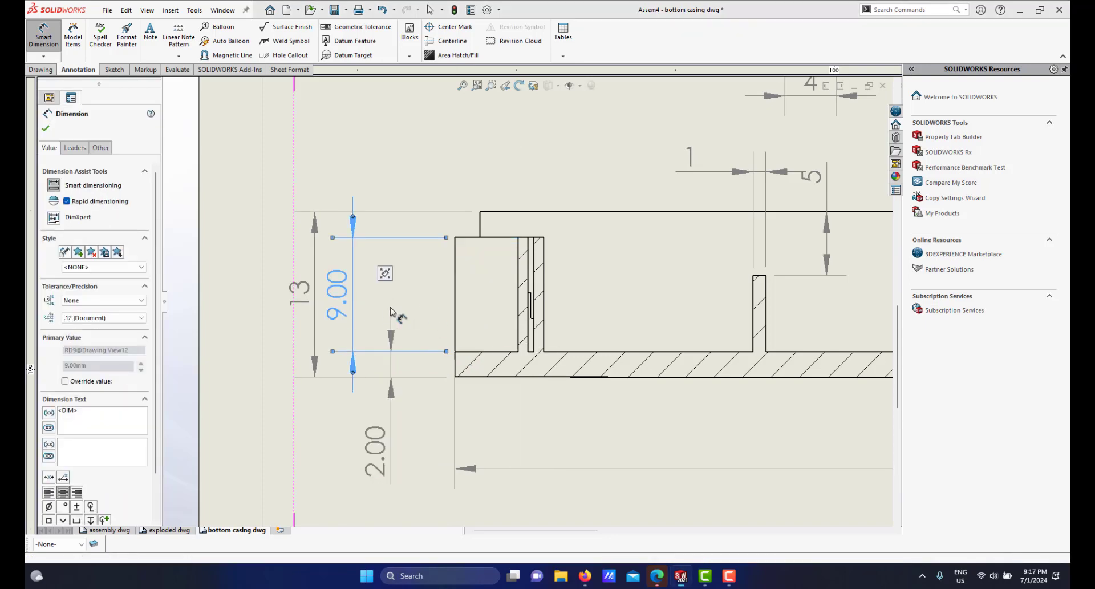
mouse_move(367, 314)
left_mouse_down()
mouse_move(425, 311)
mouse_move(372, 311)
left_mouse_up()
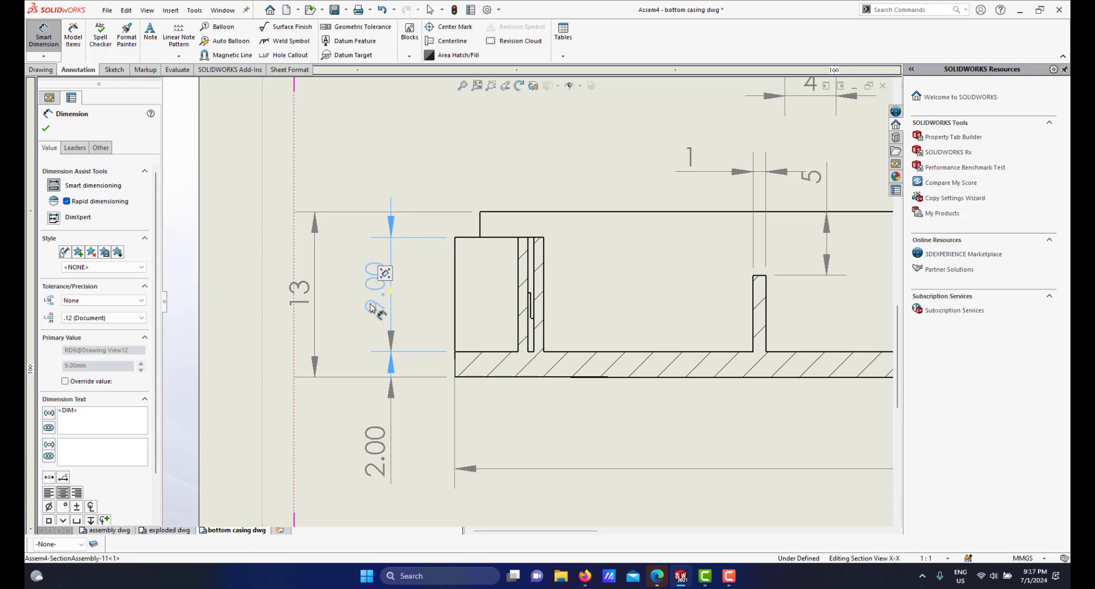
Set the precision of the end wall height and floor thickness dimensions to None, and move the thickness value closer to its arrows.
left_click(125, 317)
left_click(97, 330)
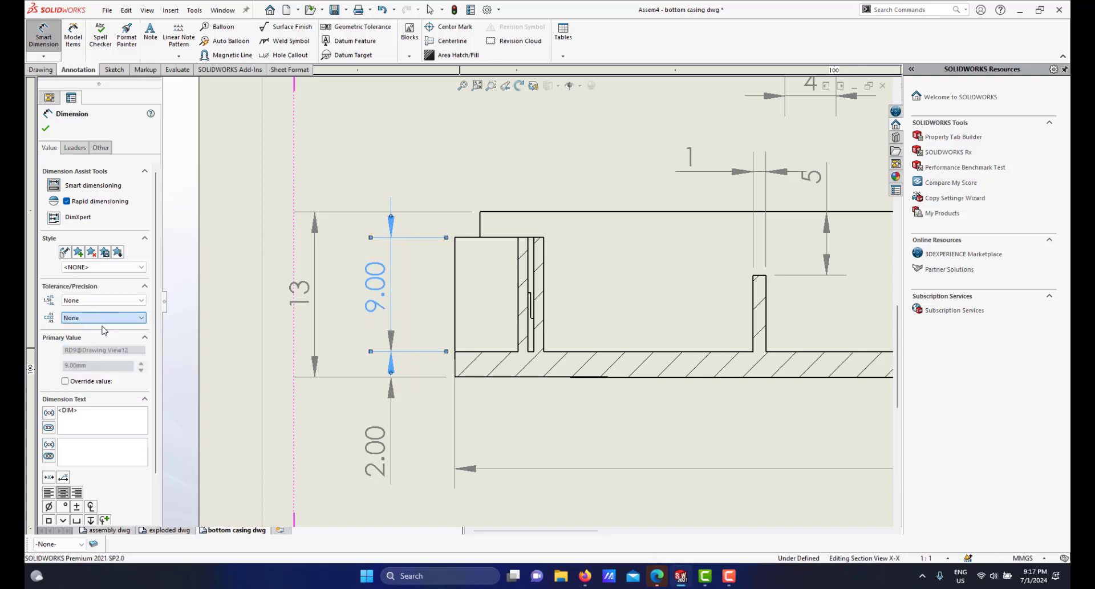
left_click(388, 454)
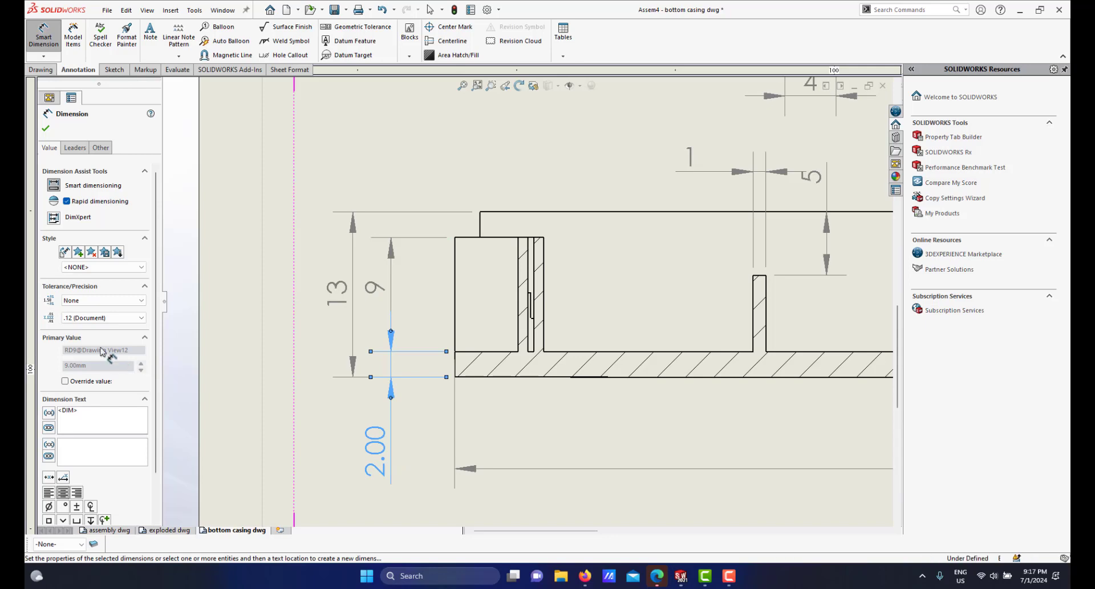
left_click(112, 317)
left_click(95, 325)
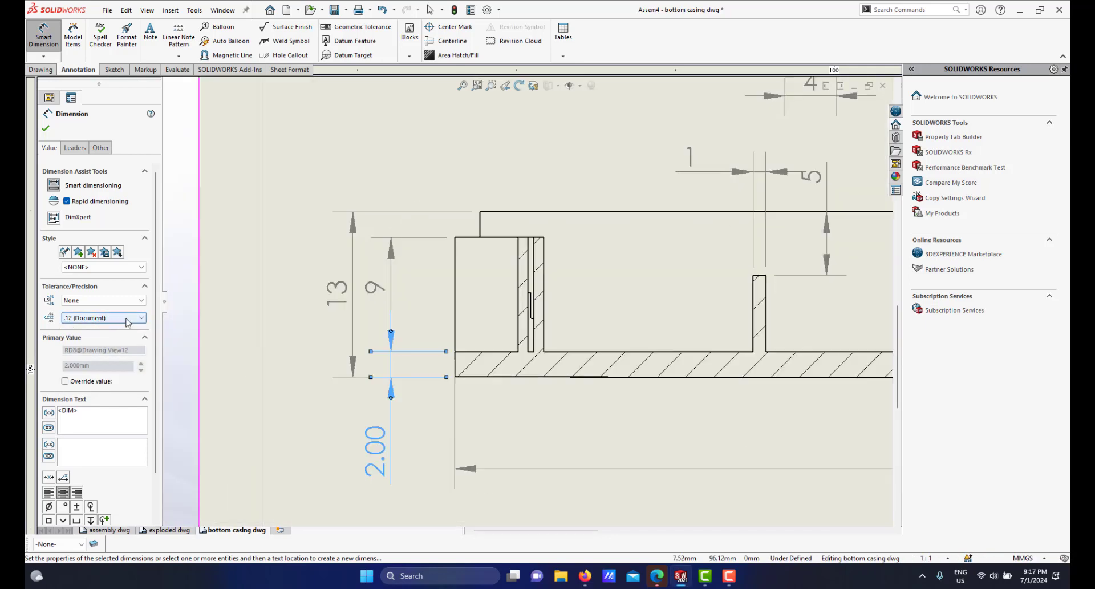
left_click(100, 321)
left_click(97, 330)
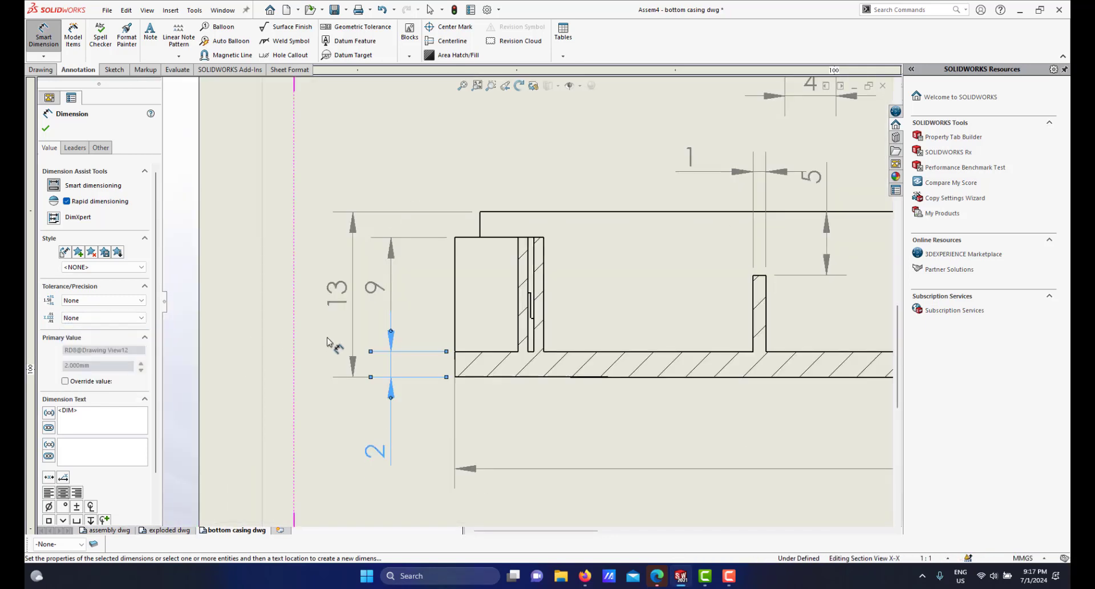
left_click_drag(374, 451, 370, 408)
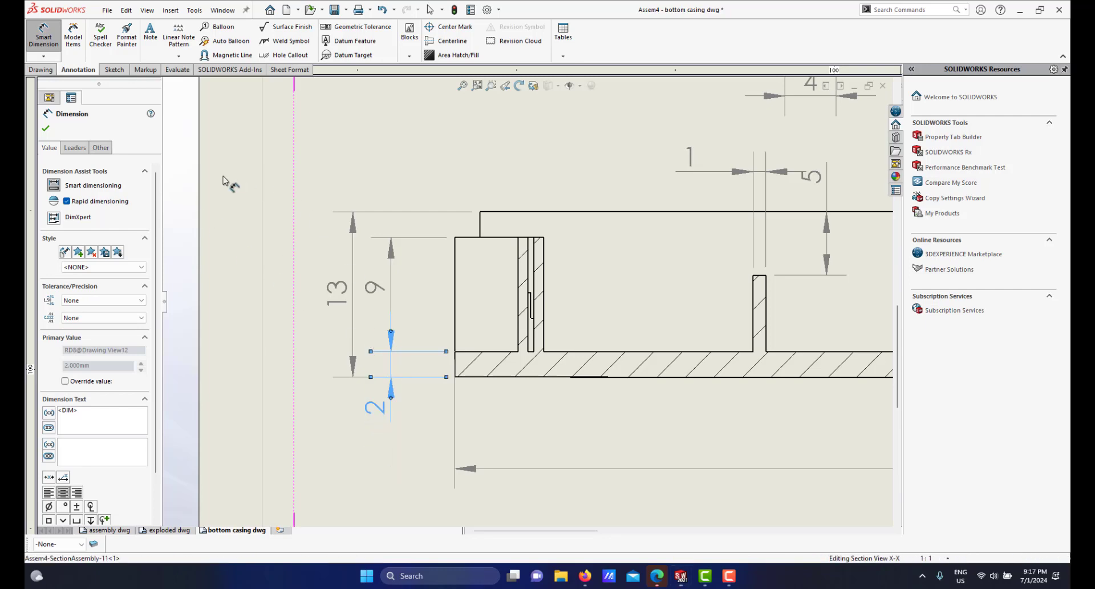
left_click(47, 129)
Review the dimensioned bottom casing sheet and save the drawing.
scroll(655, 260, "up", 5)
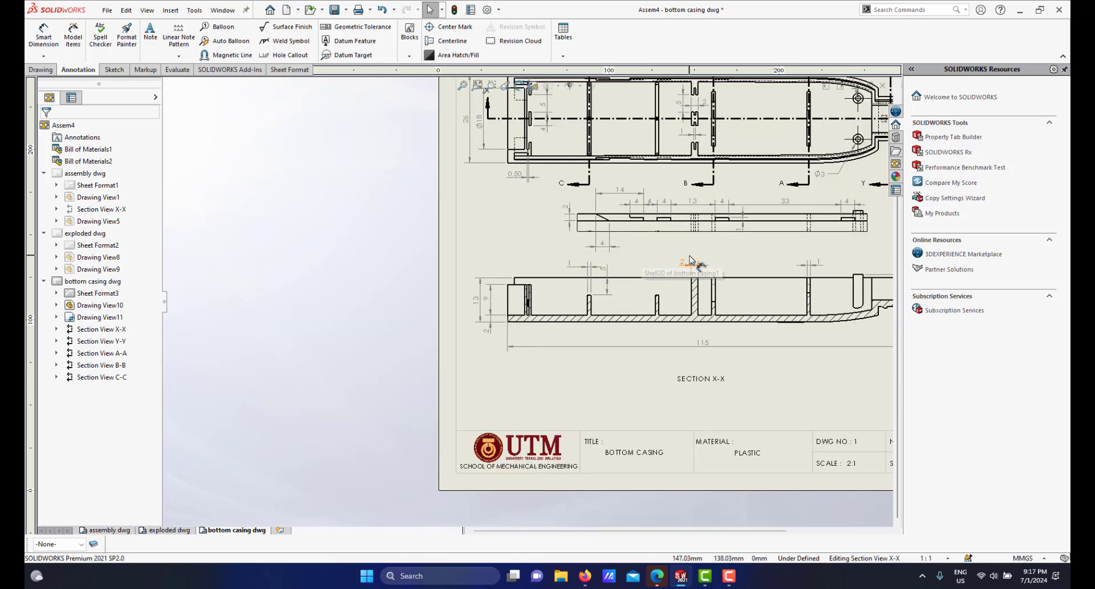
scroll(690, 260, "up", 4)
scroll(690, 266, "down", 3)
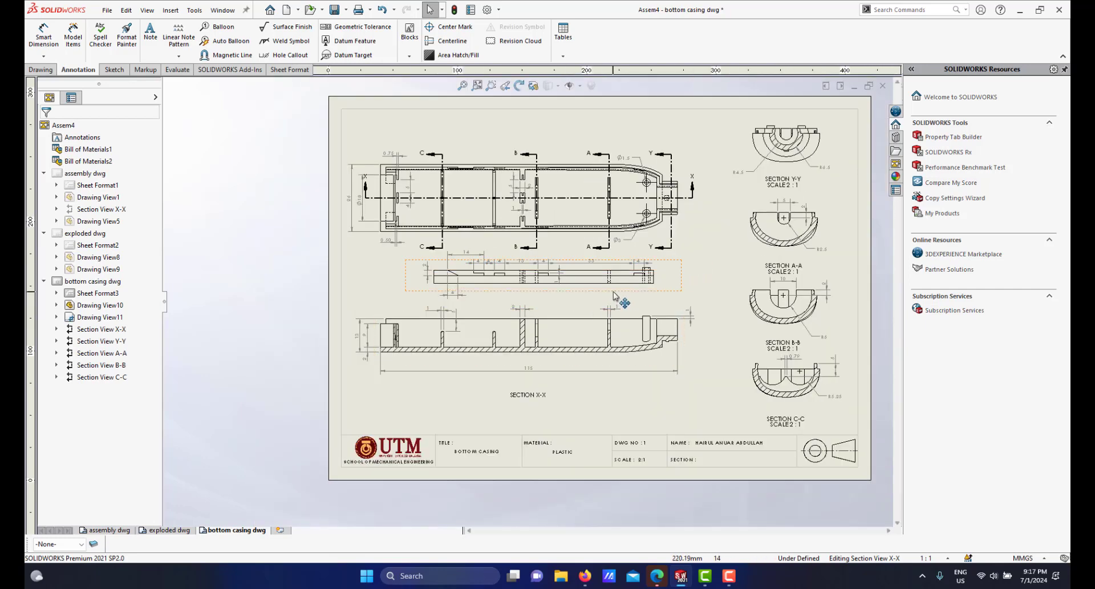
scroll(633, 268, "down", 1)
key("ctrl+s")
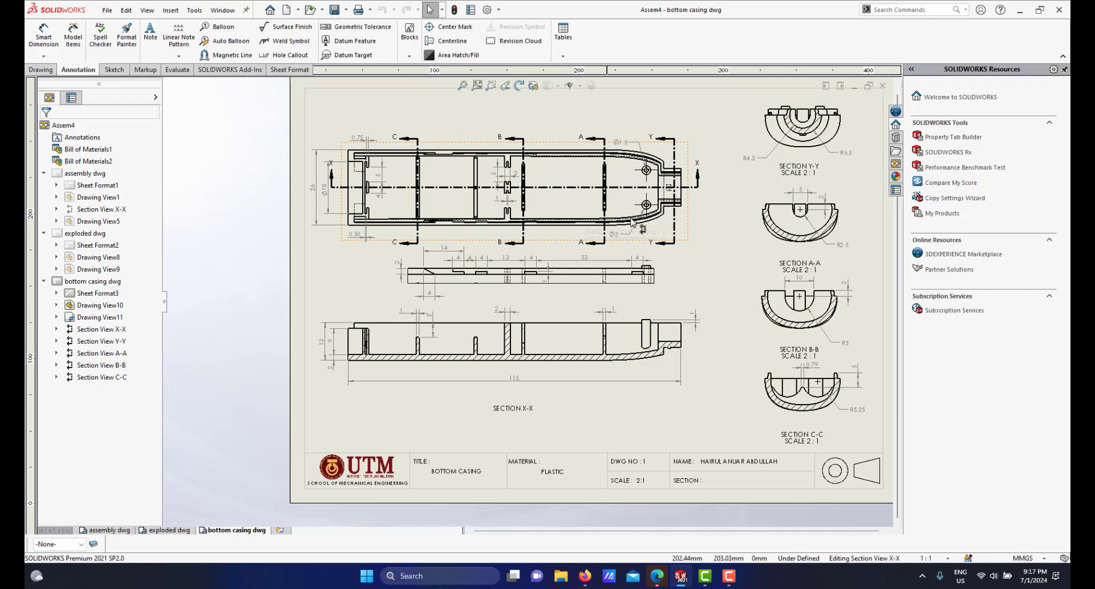
Look over the complete bottom casing sheet and open the exploded dwg sheet.
scroll(562, 263, "up", 5)
scroll(556, 266, "down", 4)
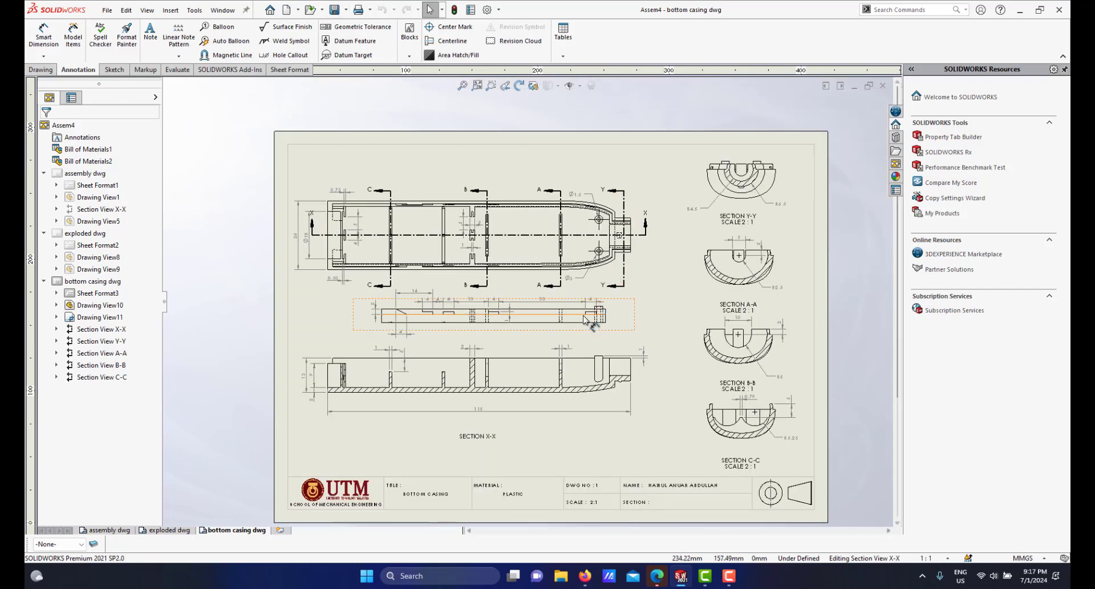
middle_click_drag(633, 341, 581, 325, "ctrl")
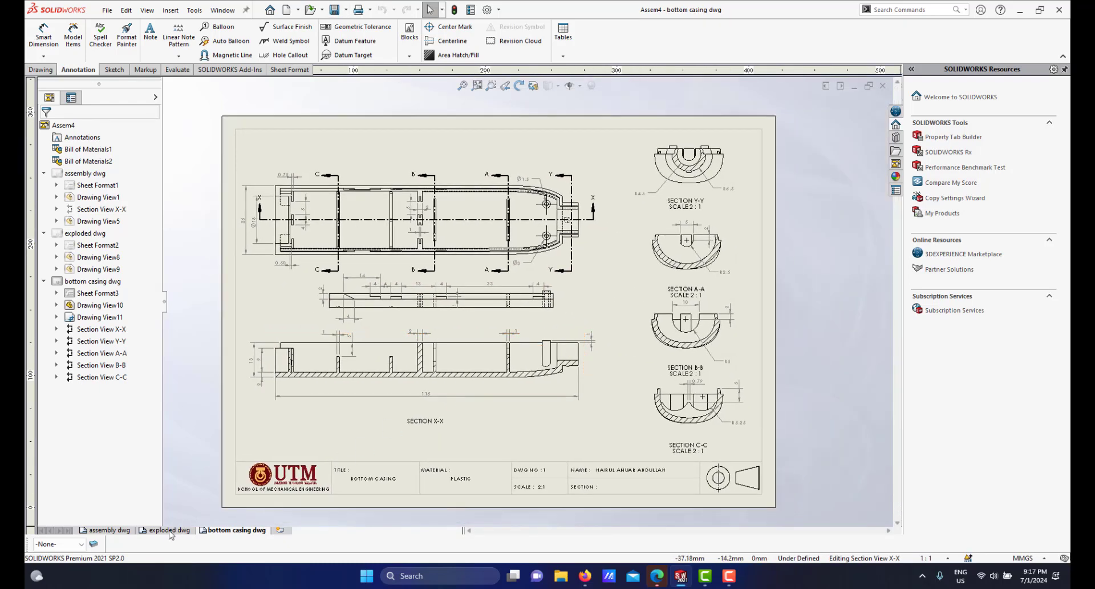
left_click(170, 530)
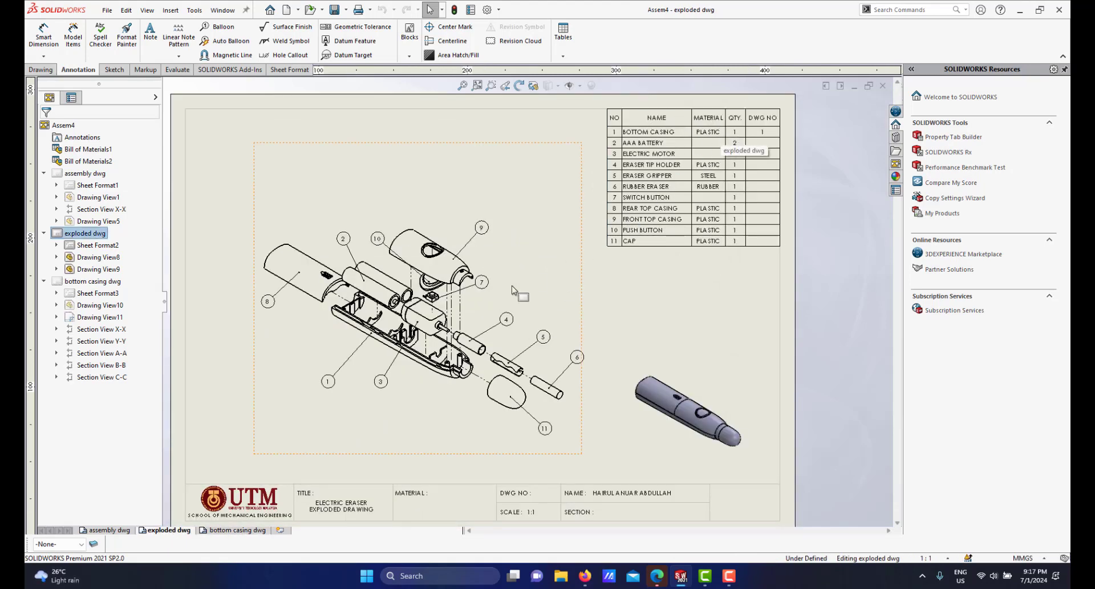
Match the bottom casing, AAA batteries and electric motor in the exploded view to their rows in the bill of materials.
scroll(440, 322, "down", 2)
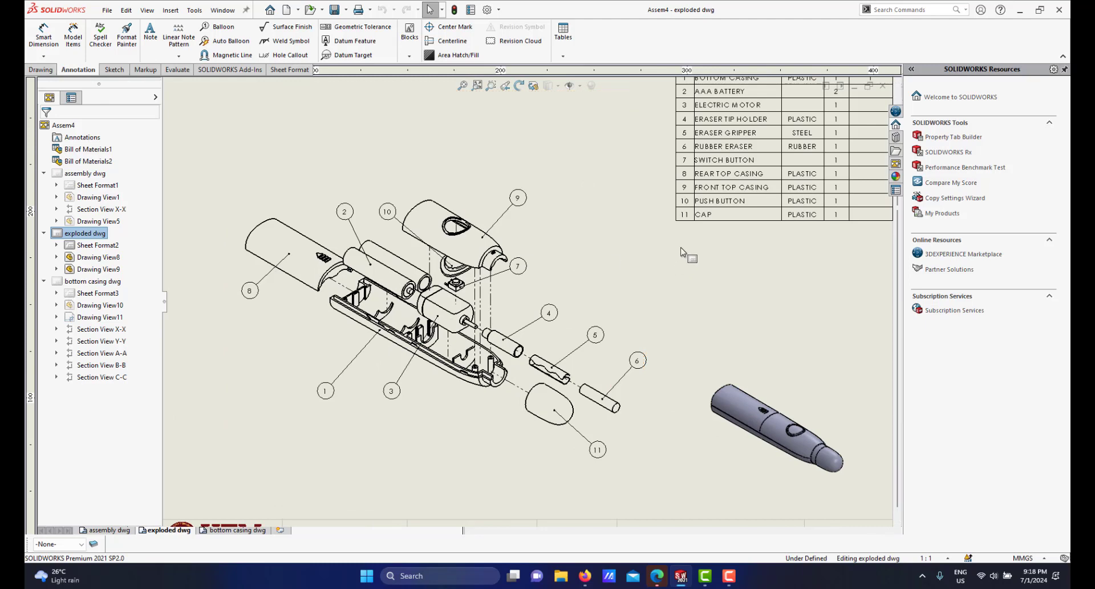
scroll(682, 252, "up", 2)
scroll(668, 199, "down", 1)
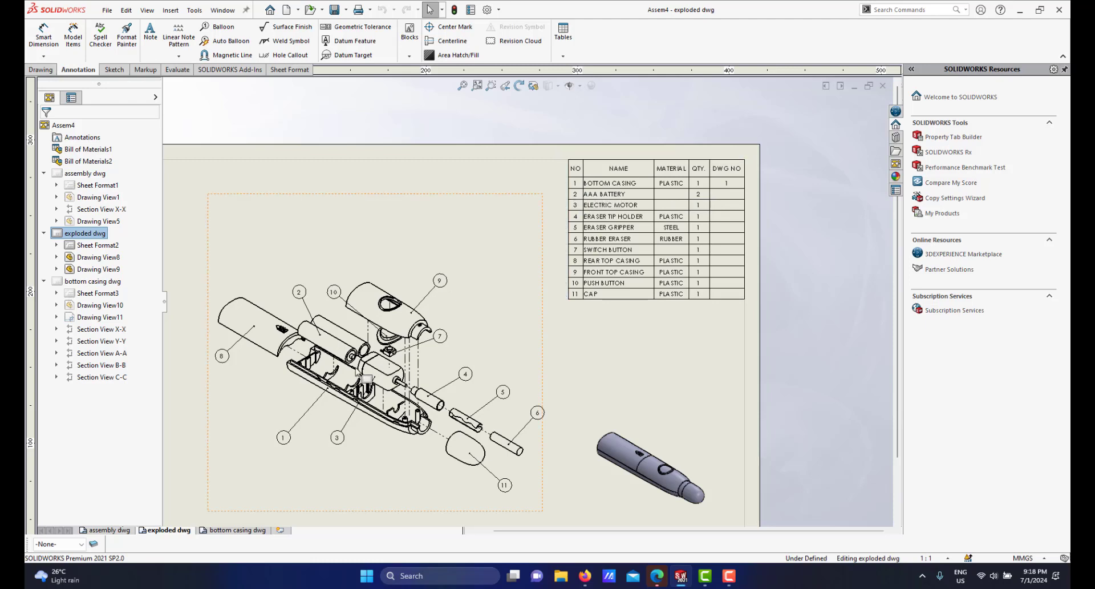
scroll(336, 388, "down", 1)
scroll(376, 383, "down", 1)
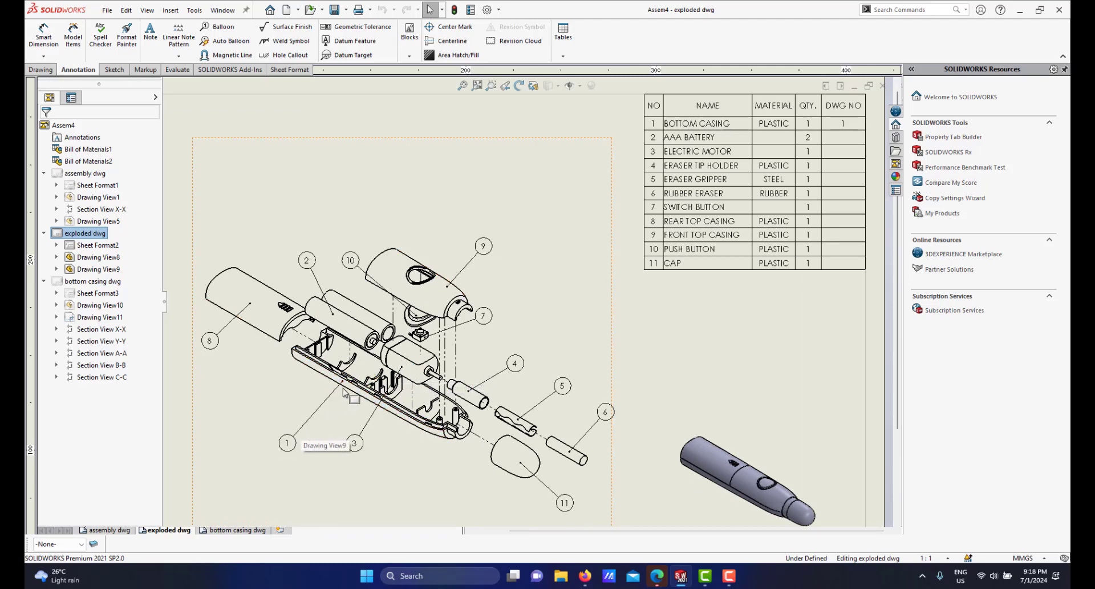
key("z")
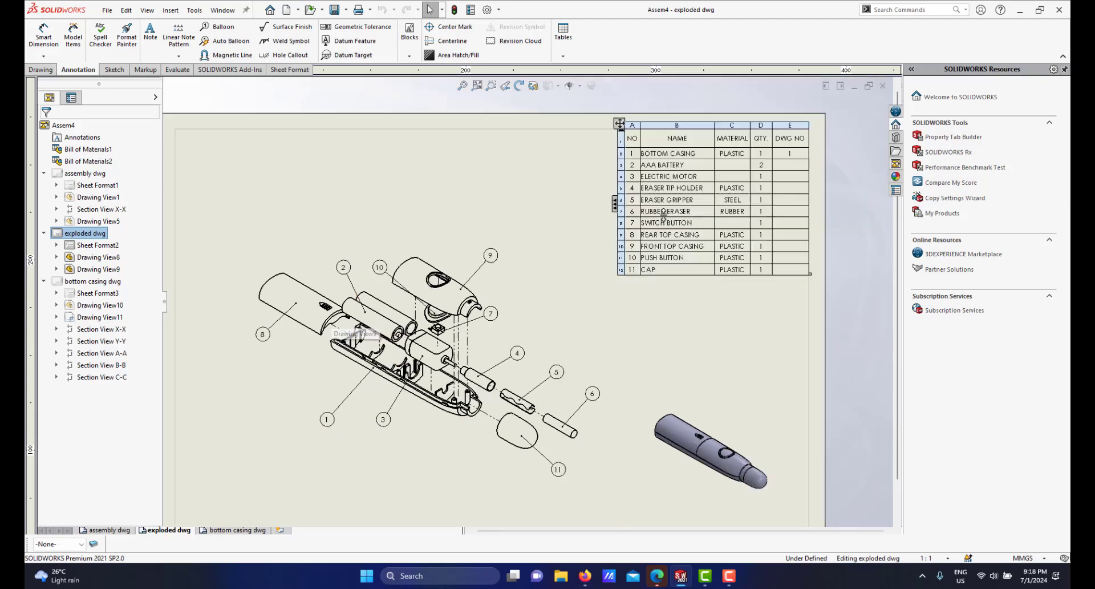
scroll(664, 216, "down", 1)
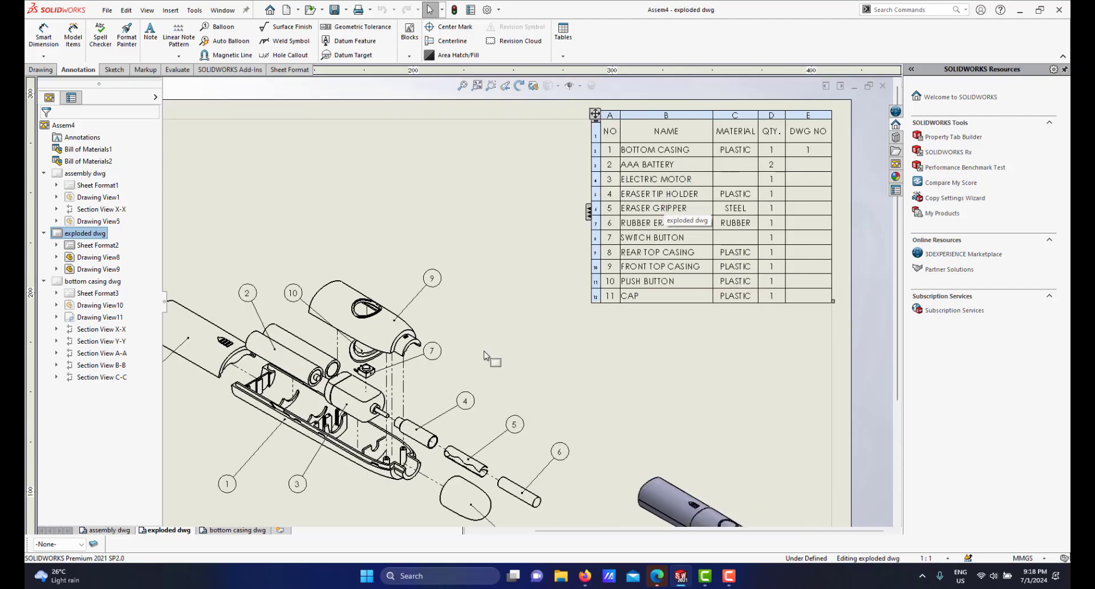
scroll(485, 355, "down", 1)
scroll(451, 342, "up", 1)
scroll(428, 334, "down", 2)
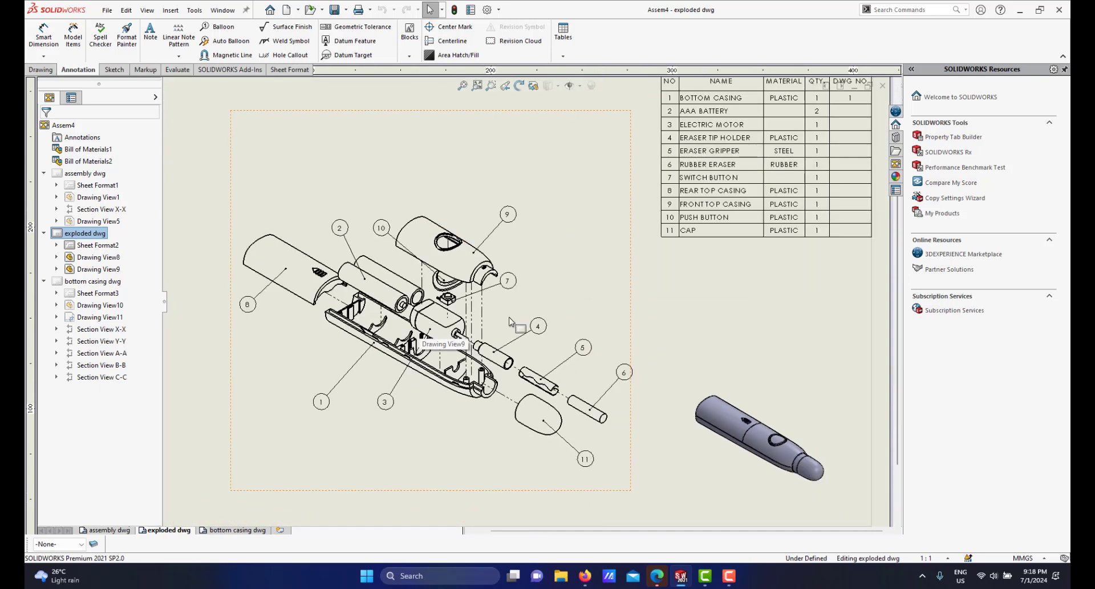
scroll(619, 208, "up", 2)
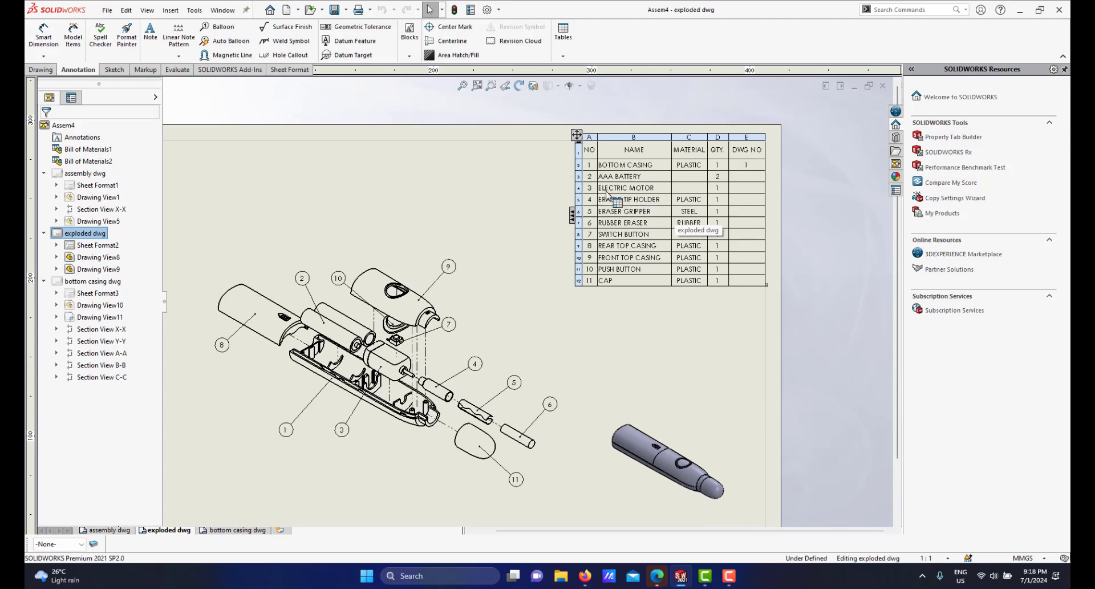
scroll(678, 190, "down", 1)
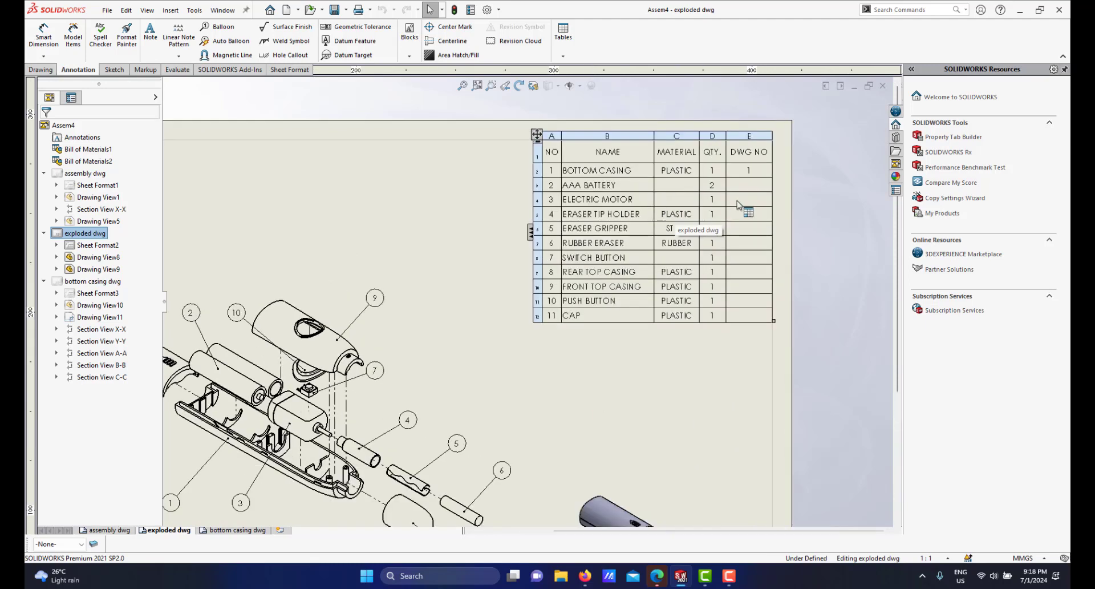
scroll(570, 249, "up", 1)
scroll(490, 365, "down", 2)
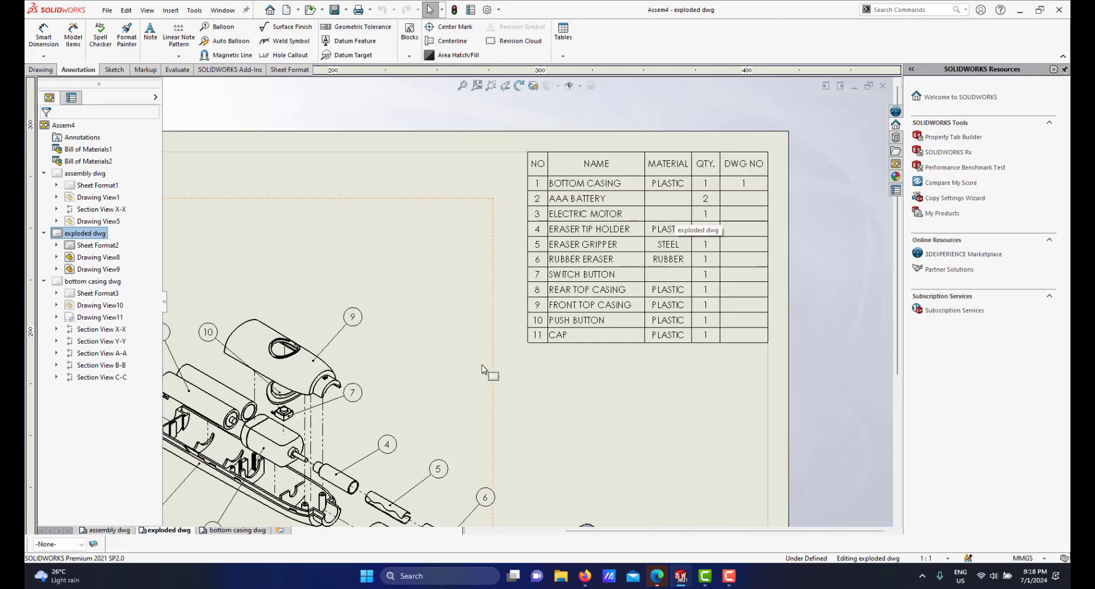
Compare the eraser tip holder, eraser gripper, rubber eraser and switch button in the exploded view with their bill of materials entries.
scroll(490, 365, "up", 2)
scroll(405, 419, "down", 1)
scroll(402, 421, "down", 1)
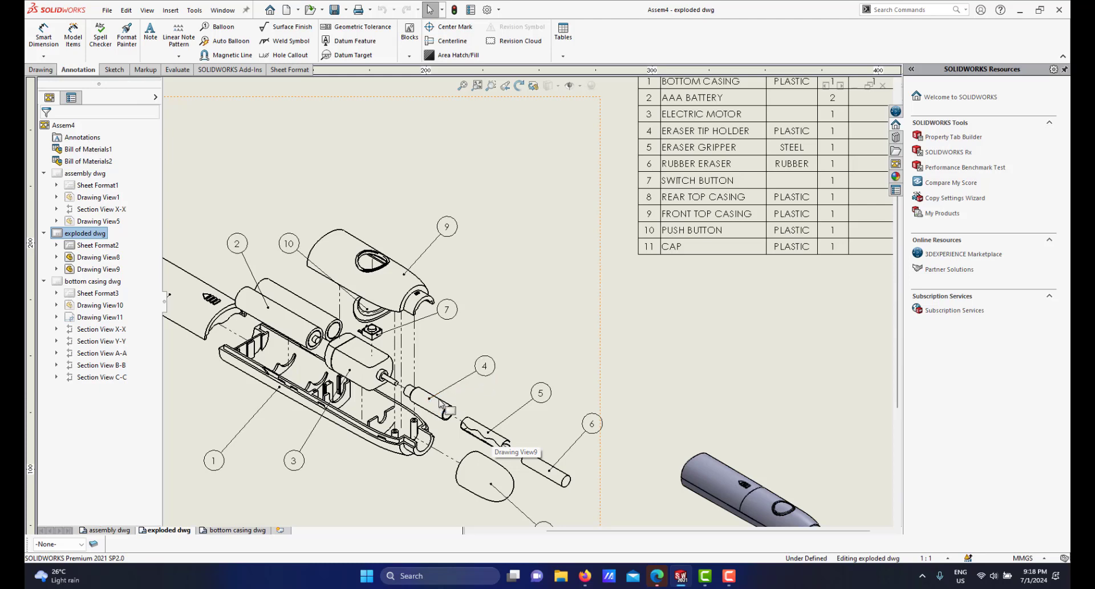
scroll(577, 385, "up", 3)
scroll(651, 219, "down", 4)
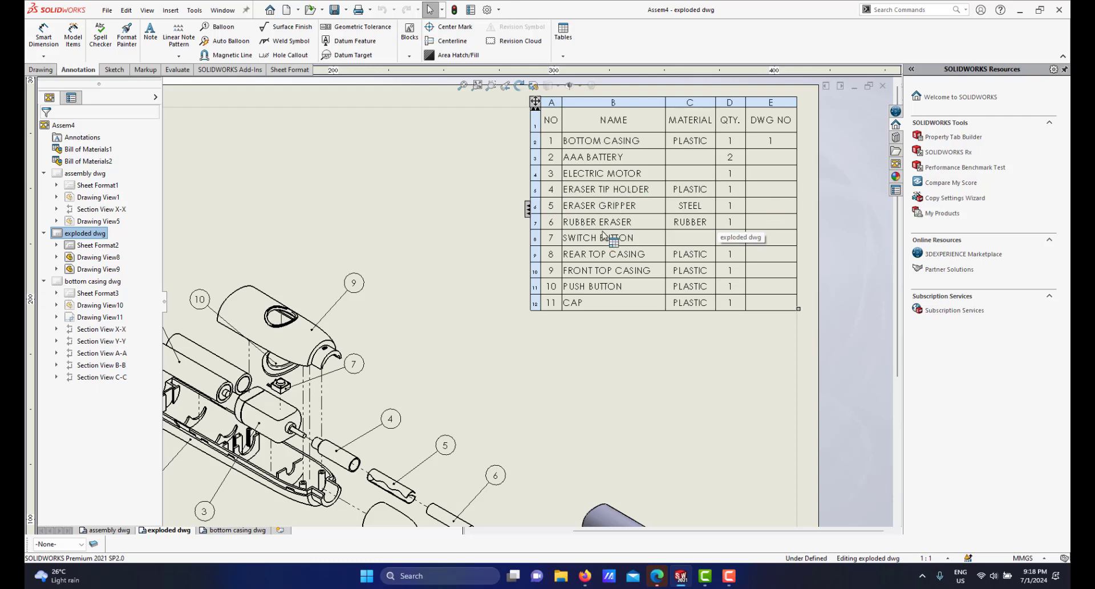
scroll(388, 452, "down", 1)
scroll(484, 438, "up", 1)
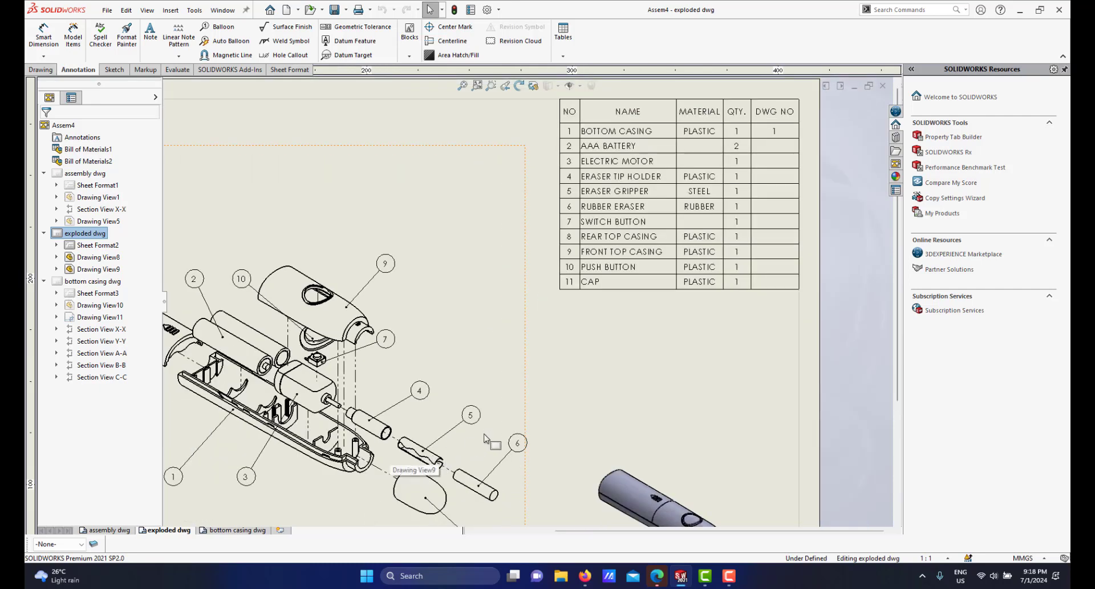
scroll(473, 481, "down", 2)
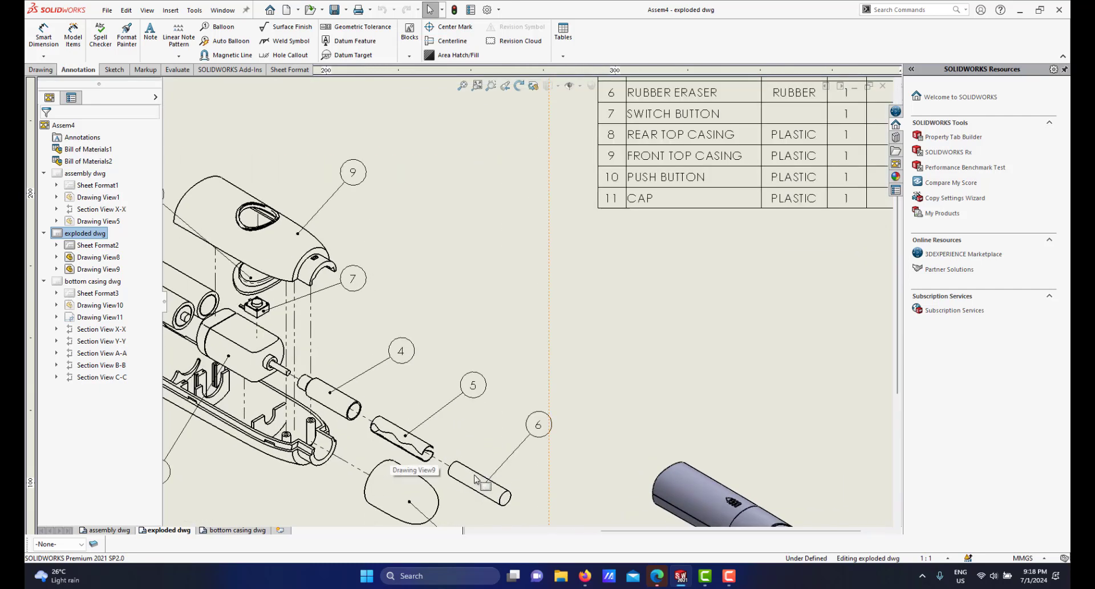
scroll(666, 315, "up", 2)
scroll(692, 171, "down", 2)
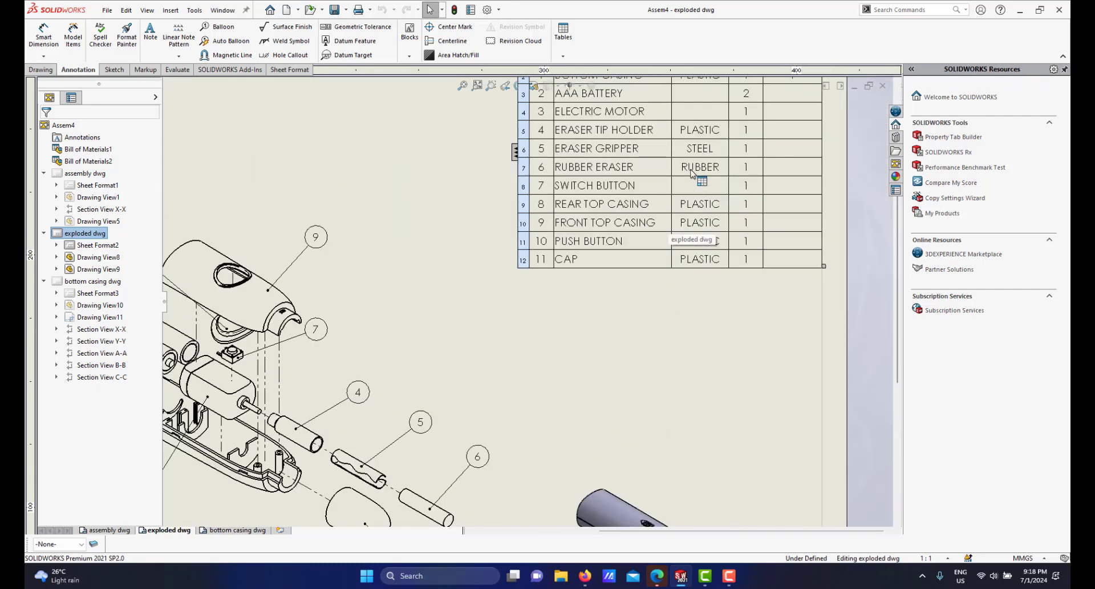
scroll(570, 235, "up", 2)
scroll(564, 240, "down", 1)
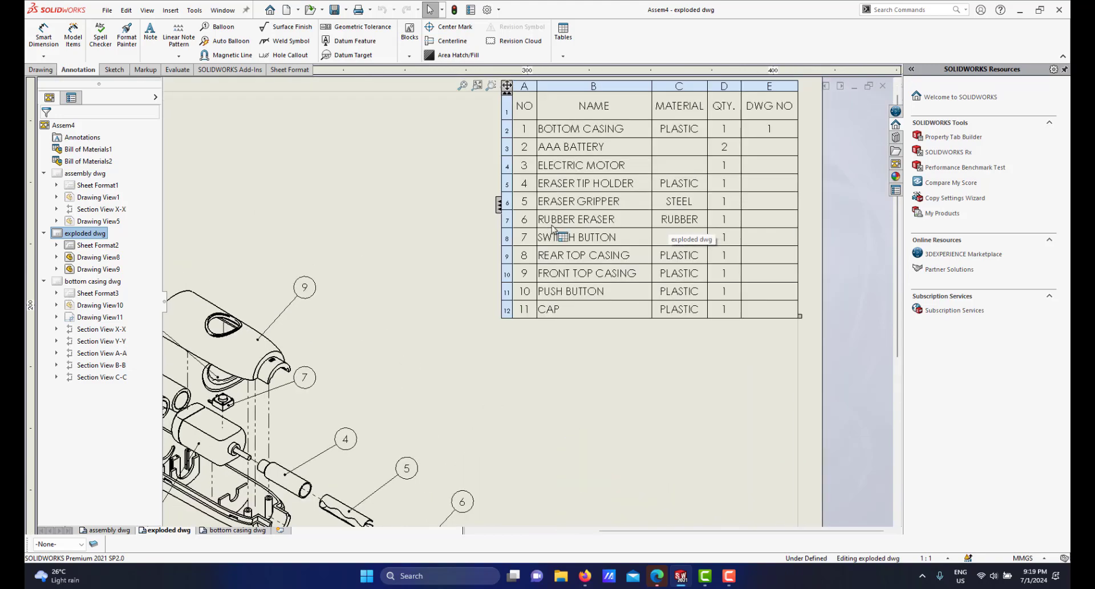
scroll(380, 370, "up", 1)
scroll(379, 371, "down", 3)
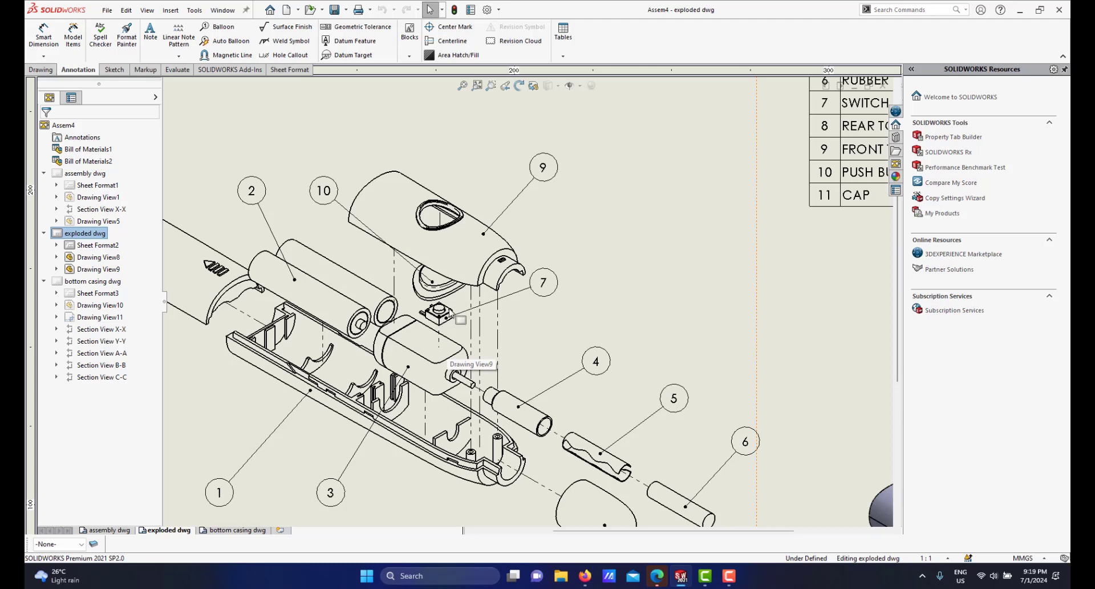
Check the bill of materials rows for the rear top casing, front top casing, push button and cap.
scroll(591, 315, "up", 5)
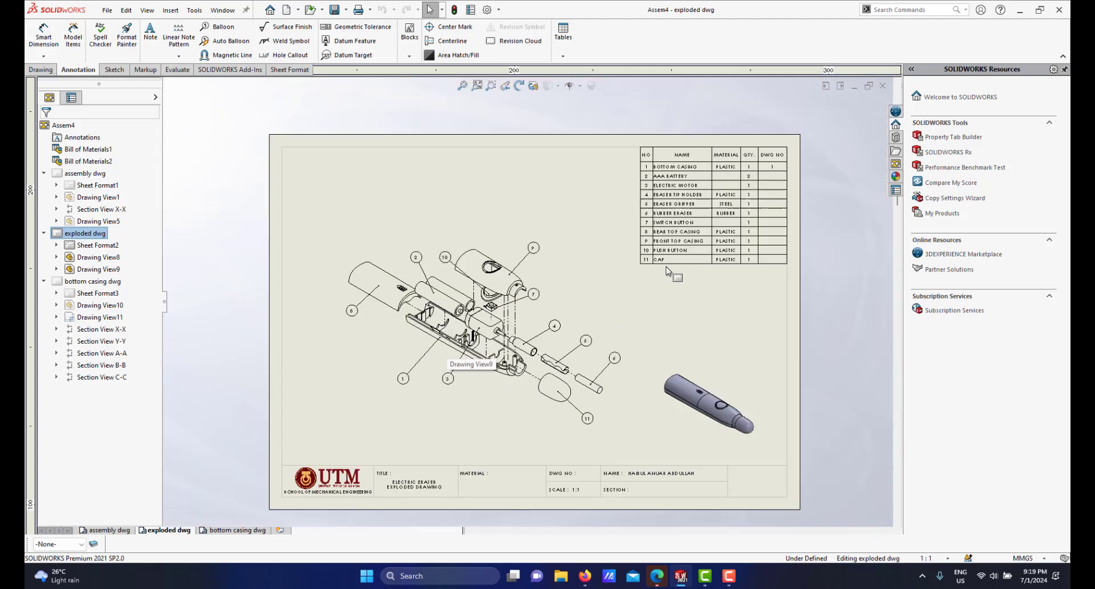
scroll(679, 238, "down", 2)
scroll(679, 238, "down", 1)
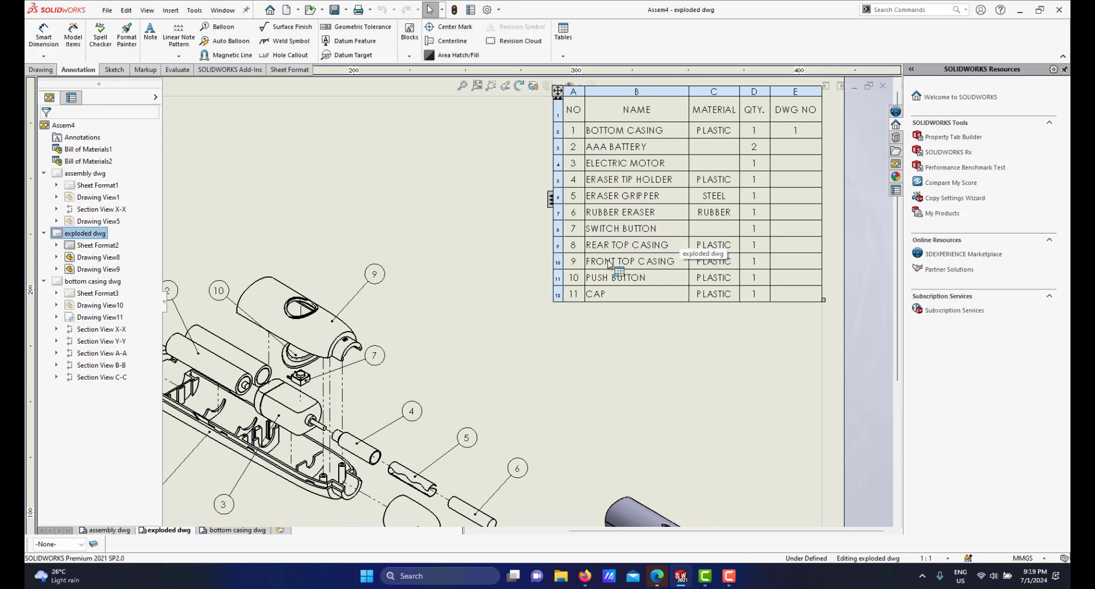
scroll(573, 262, "down", 2)
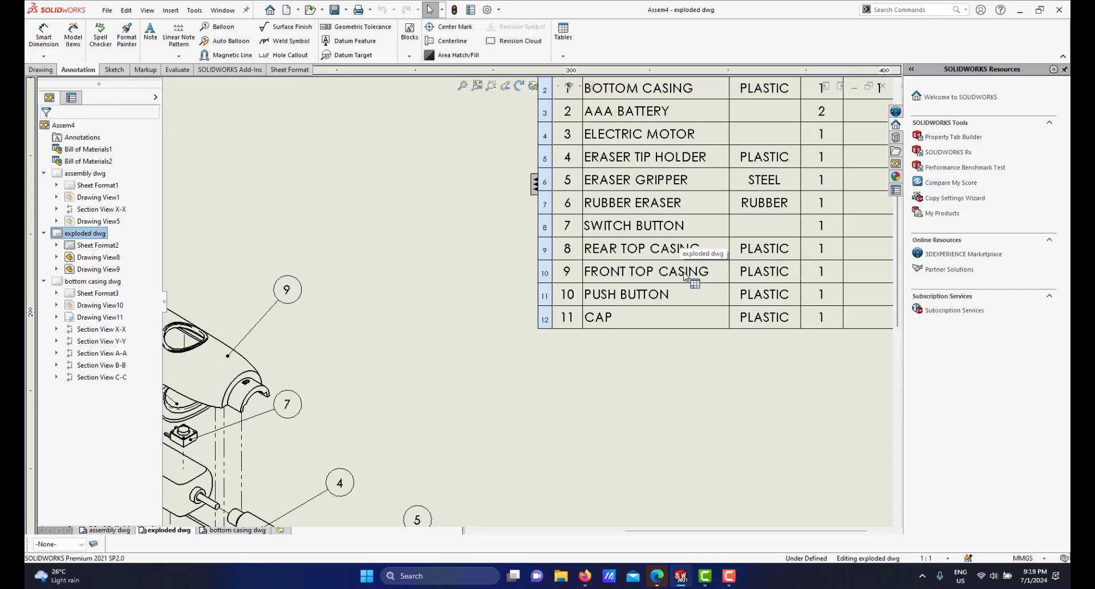
scroll(520, 305, "up", 1)
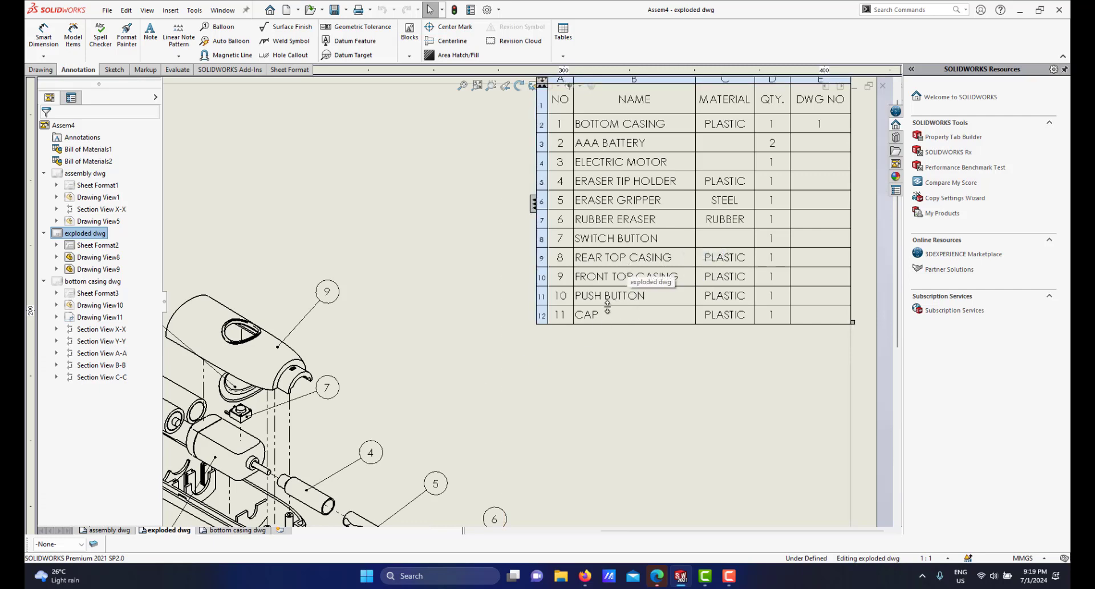
scroll(557, 356, "up", 2)
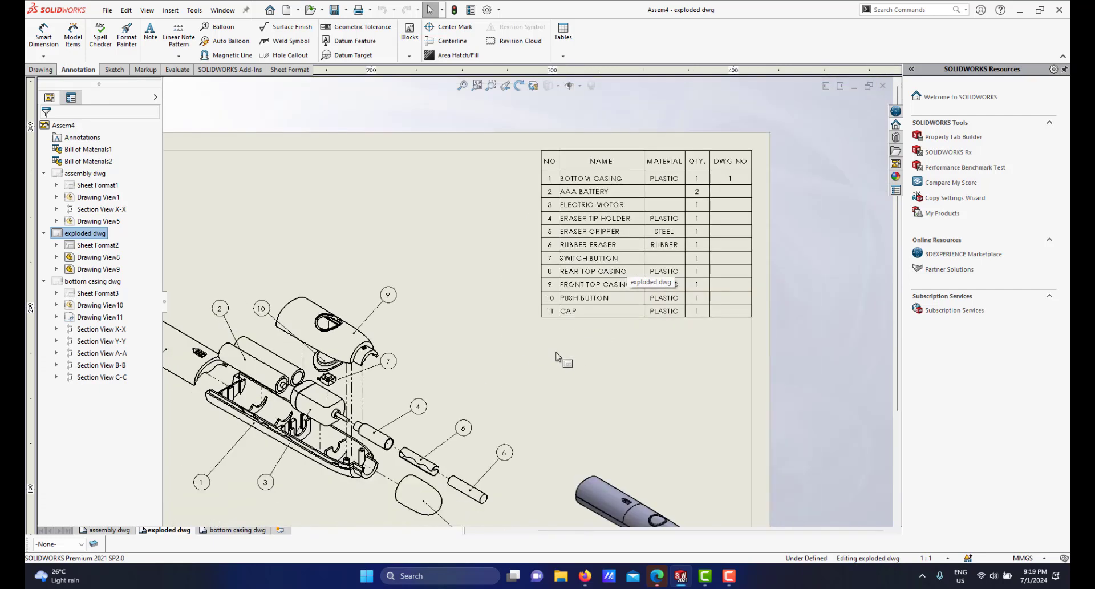
left_click(601, 290)
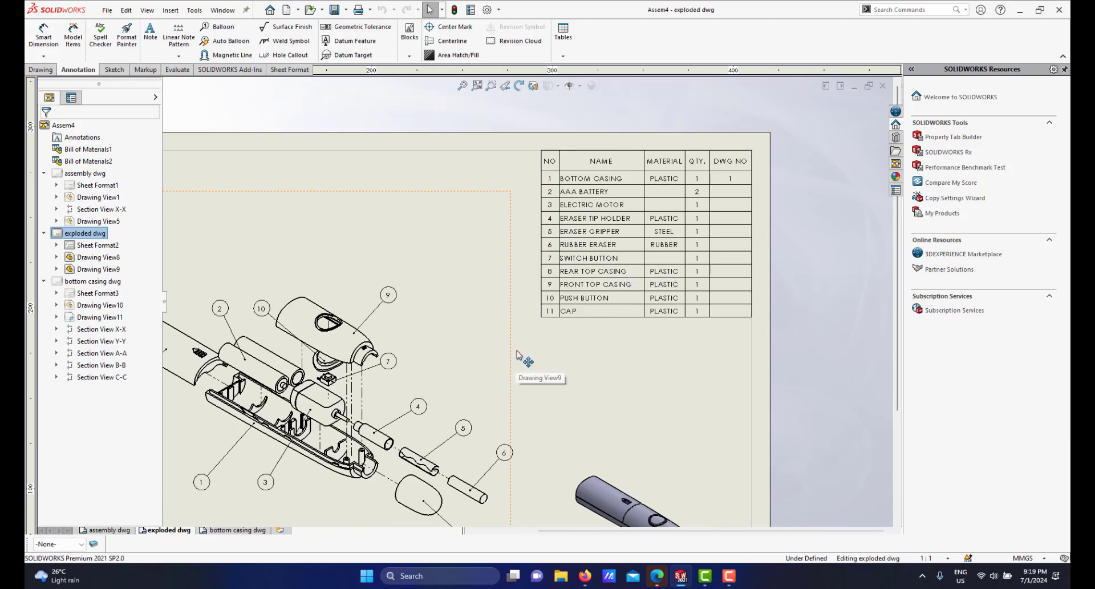
Examine the eraser tip holder and the neighbouring small parts in the exploded view against the bill of materials.
scroll(393, 442, "down", 3)
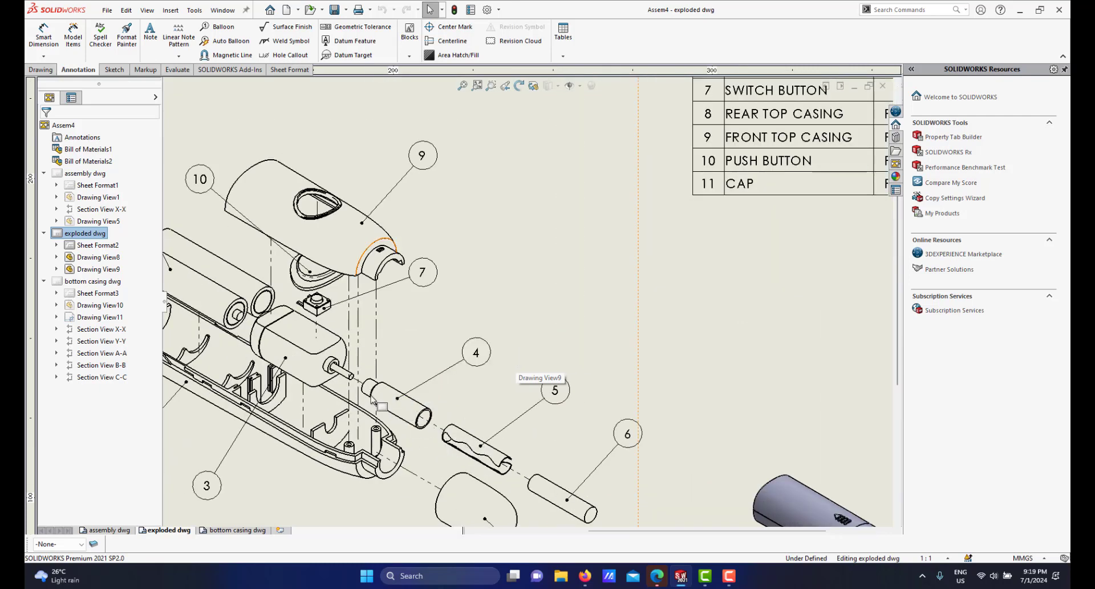
scroll(469, 445, "up", 3)
scroll(520, 423, "down", 2)
scroll(520, 423, "down", 1)
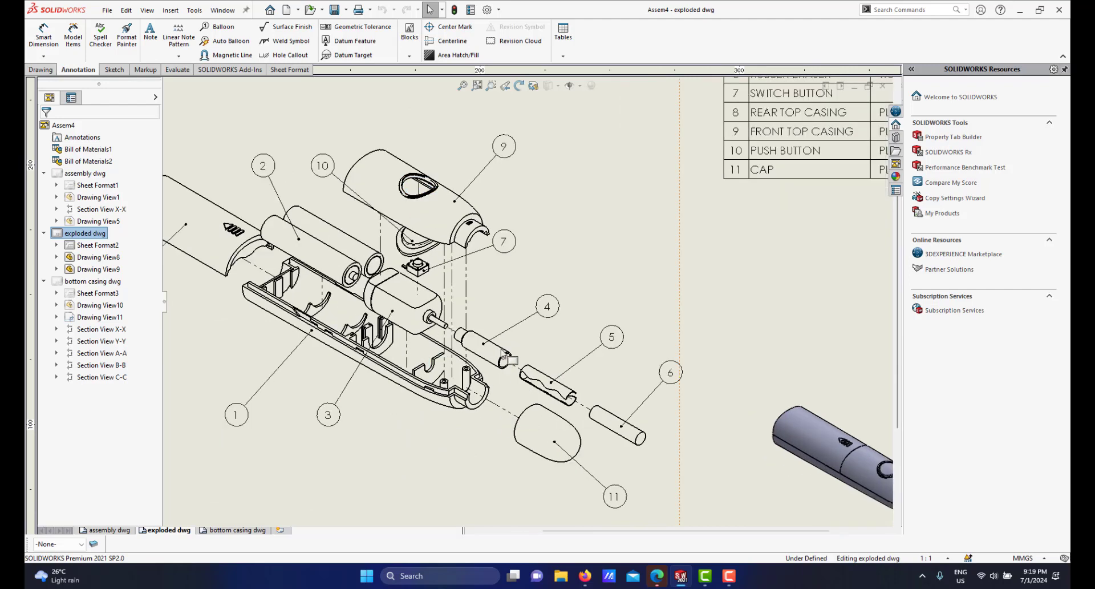
scroll(422, 247, "down", 1)
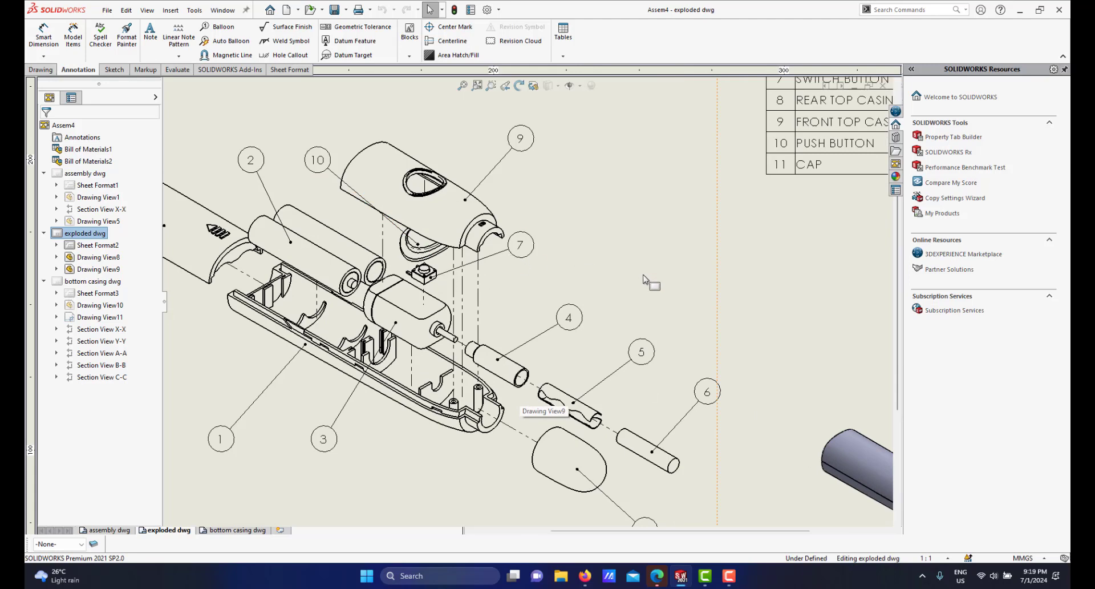
scroll(644, 280, "up", 1)
scroll(645, 279, "up", 1)
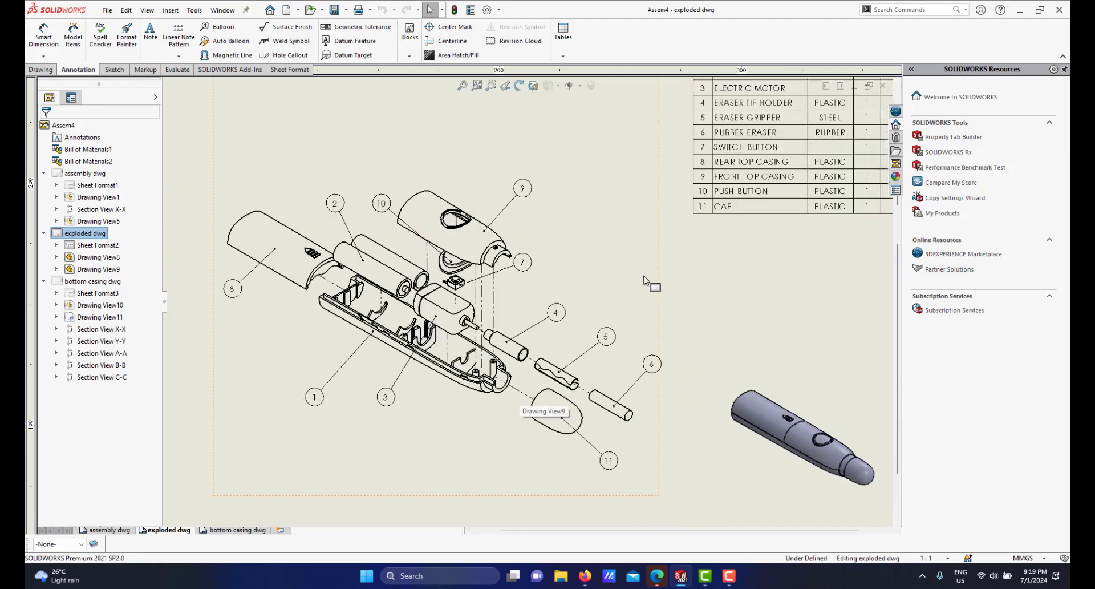
scroll(691, 271, "up", 2)
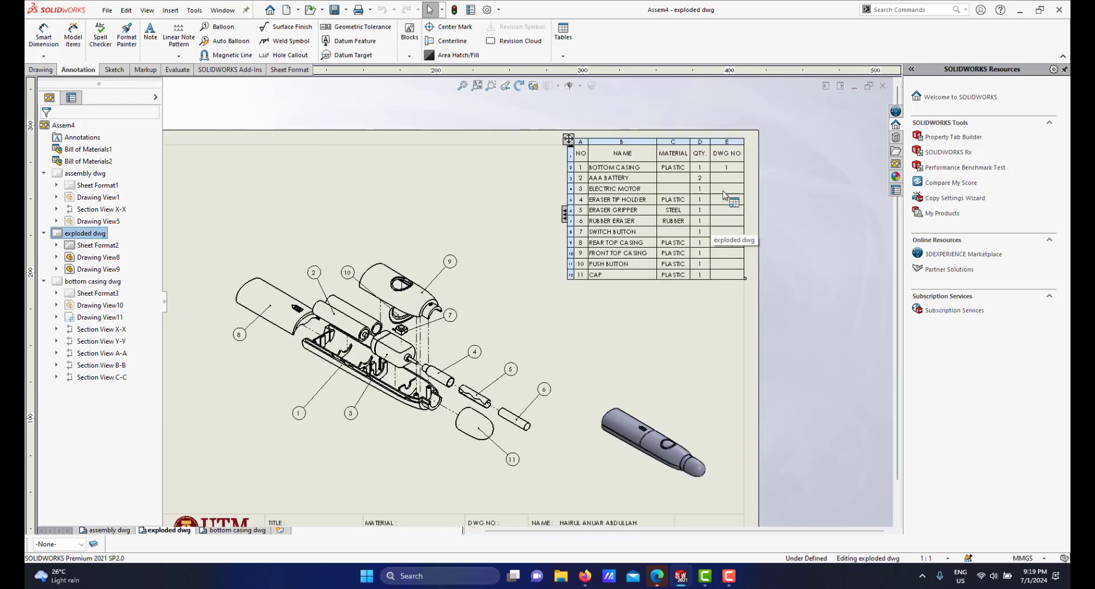
Enter drawing number 2 for the eraser tip holder and the eraser gripper in the bill of materials.
scroll(730, 199, "down", 1)
scroll(692, 230, "down", 1)
scroll(691, 231, "down", 3)
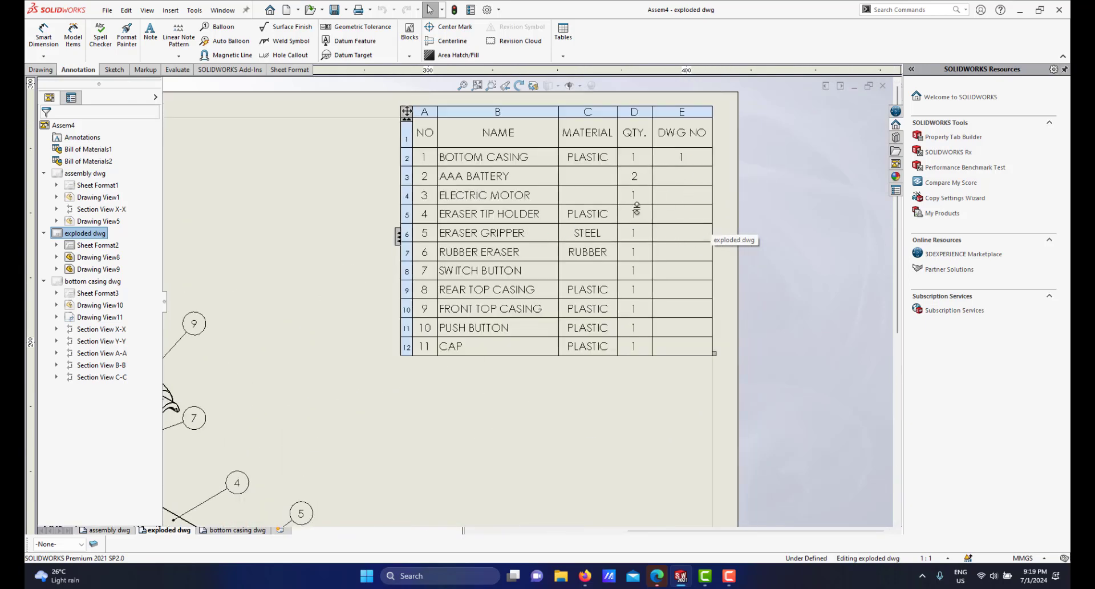
left_click(680, 221)
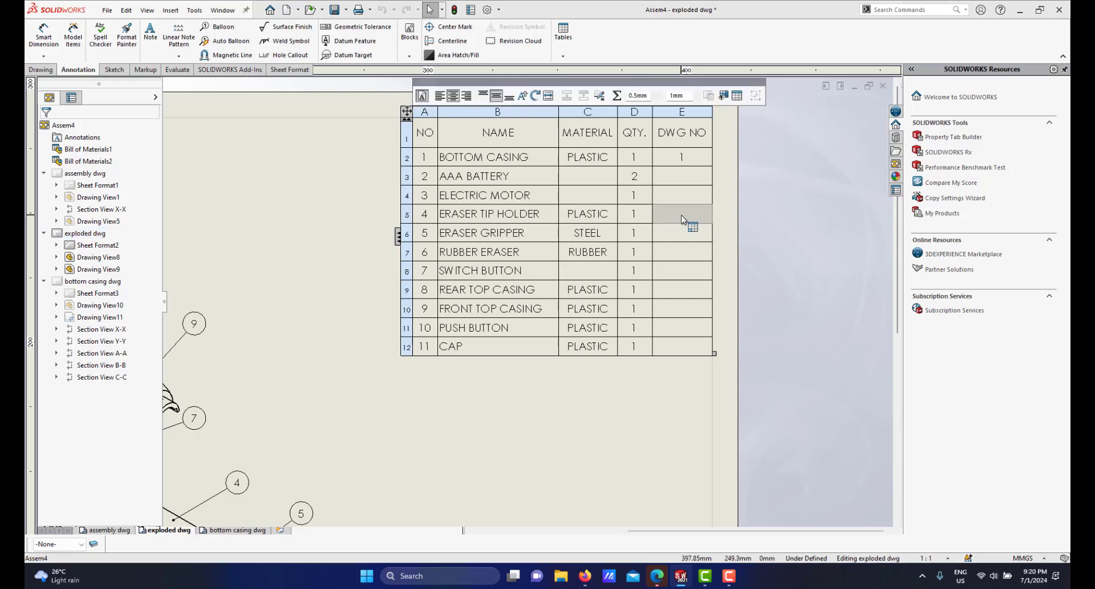
type("2")
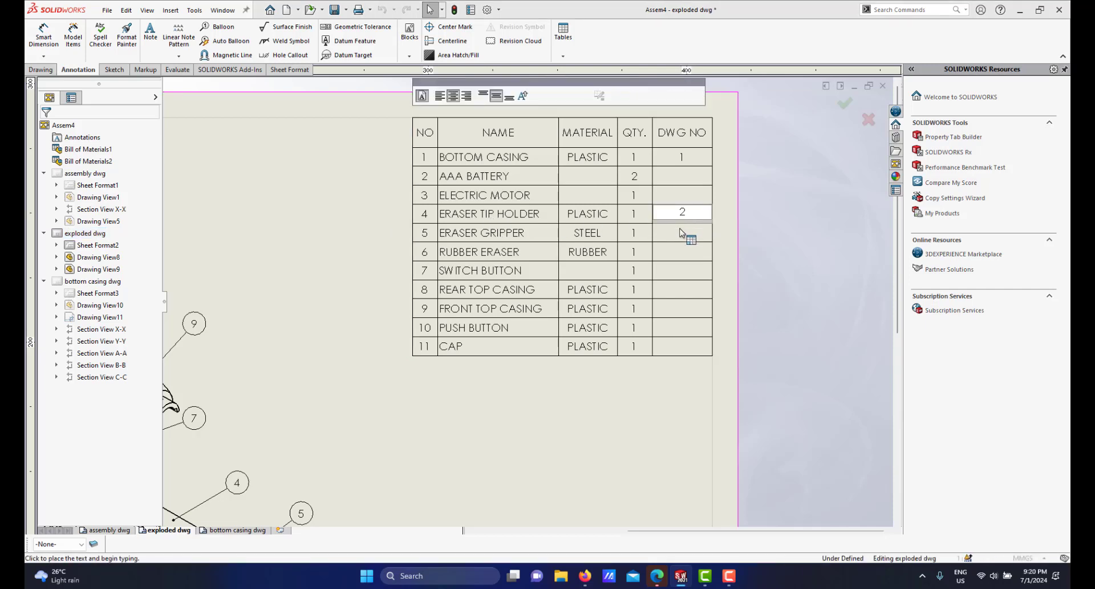
left_click(685, 239)
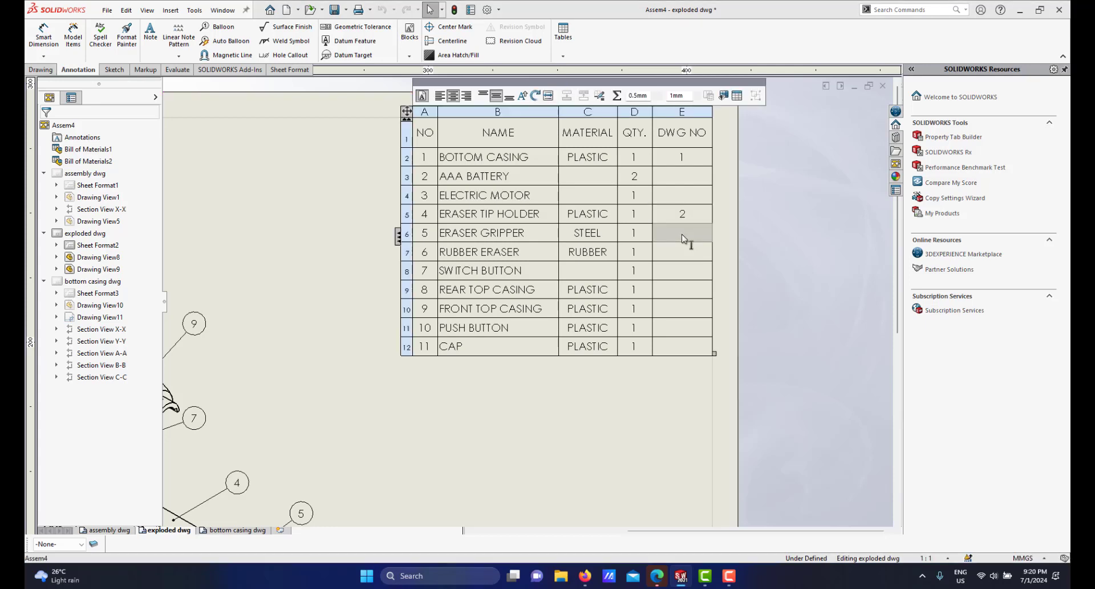
type("2")
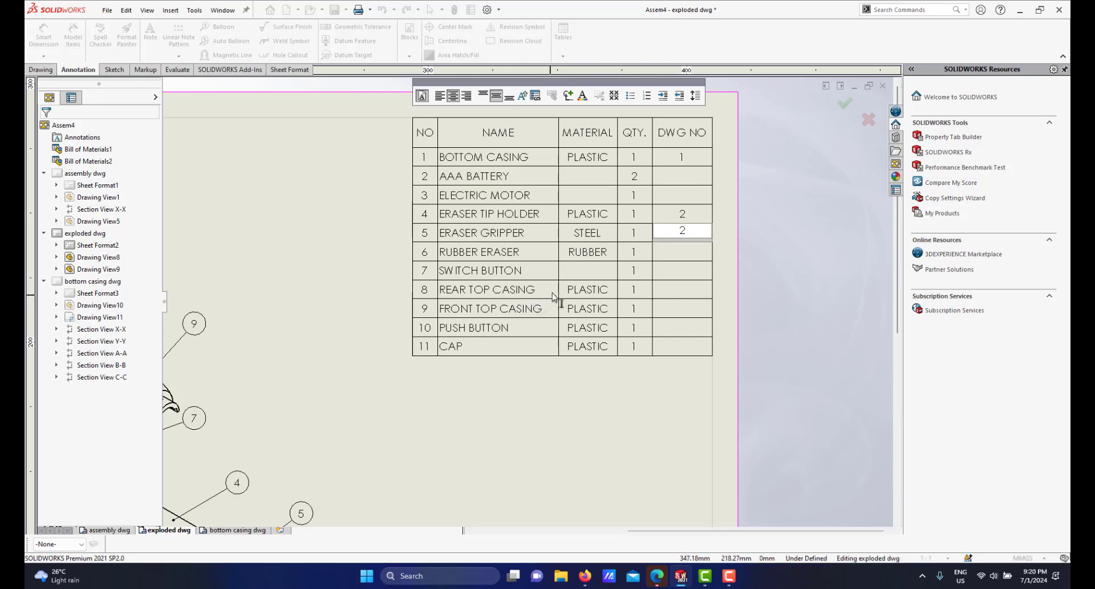
Enter drawing number 2 for the push button and the cap in the exploded sheet's bill of materials.
left_click(678, 331)
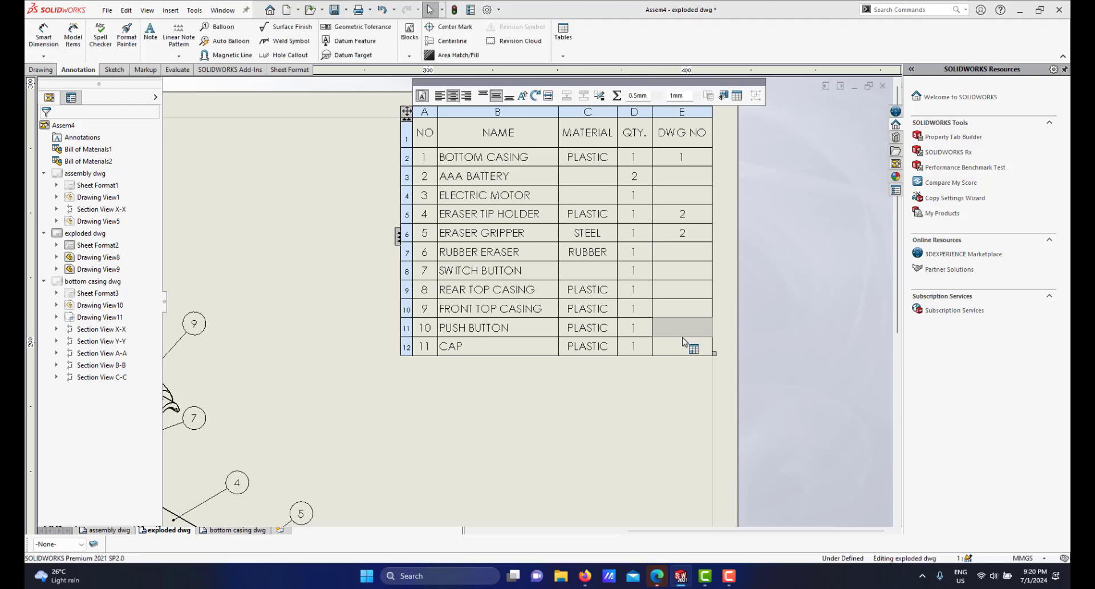
type("2")
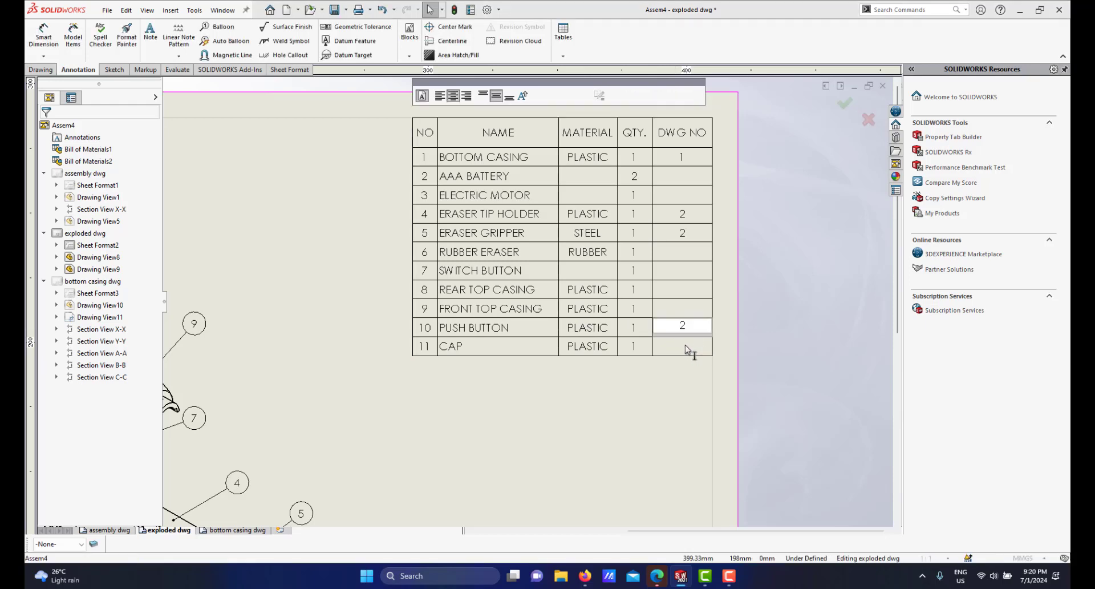
left_click(687, 349)
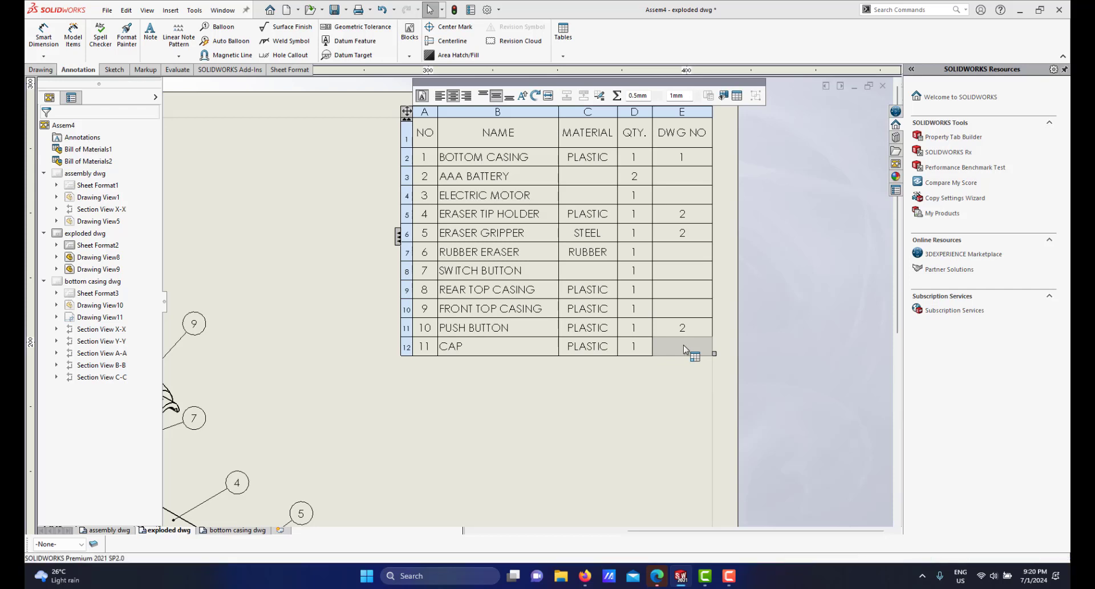
type("2")
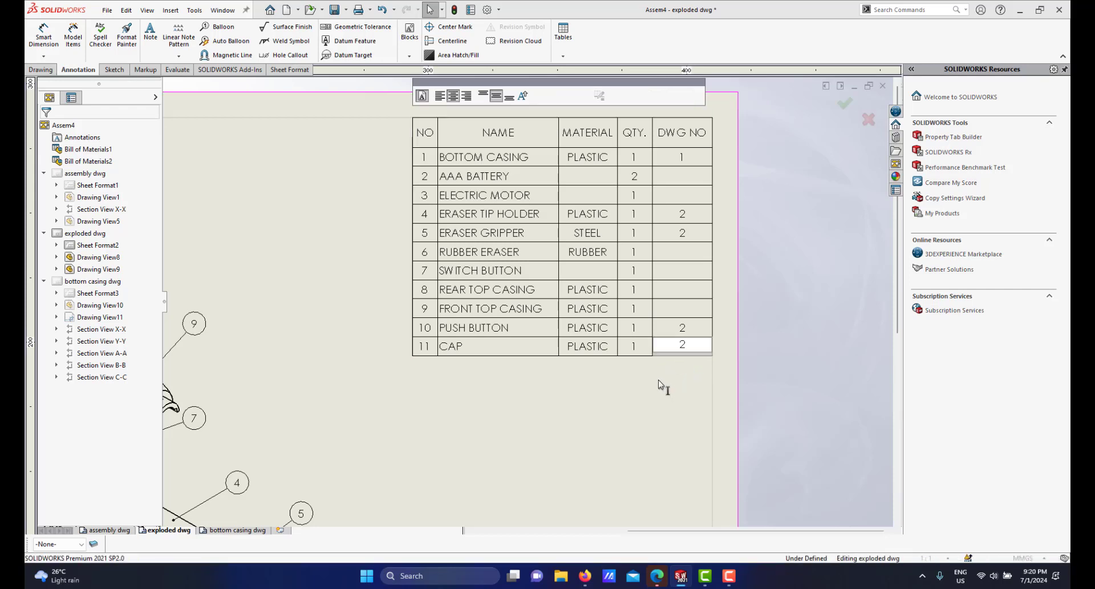
Check the exploded view's numbered parts against the drawing numbers in the bill of materials.
scroll(572, 381, "up", 5)
scroll(453, 326, "down", 2)
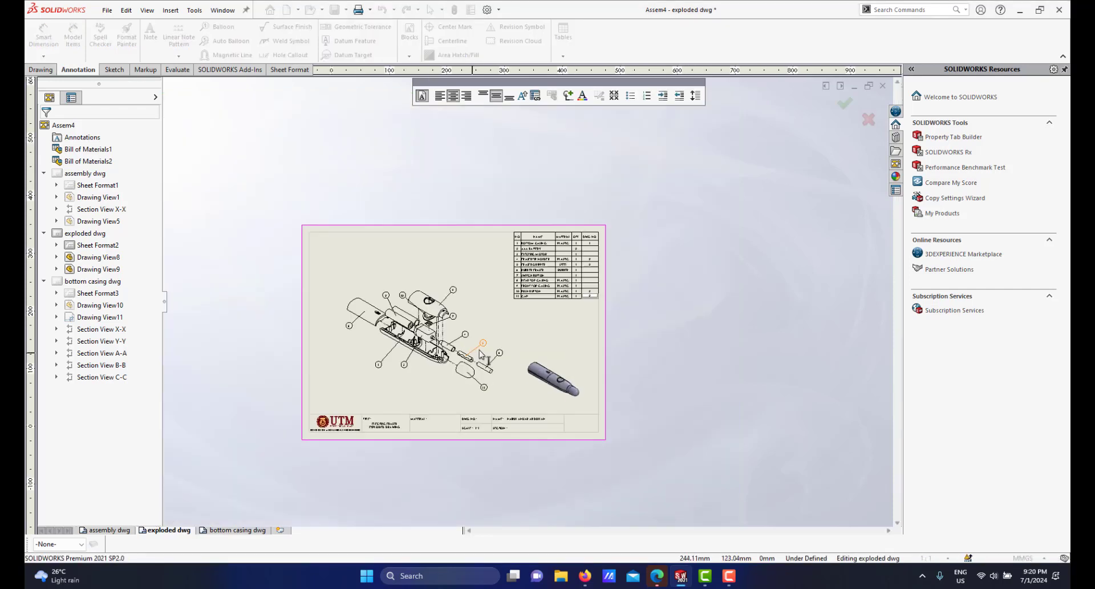
scroll(451, 321, "down", 1)
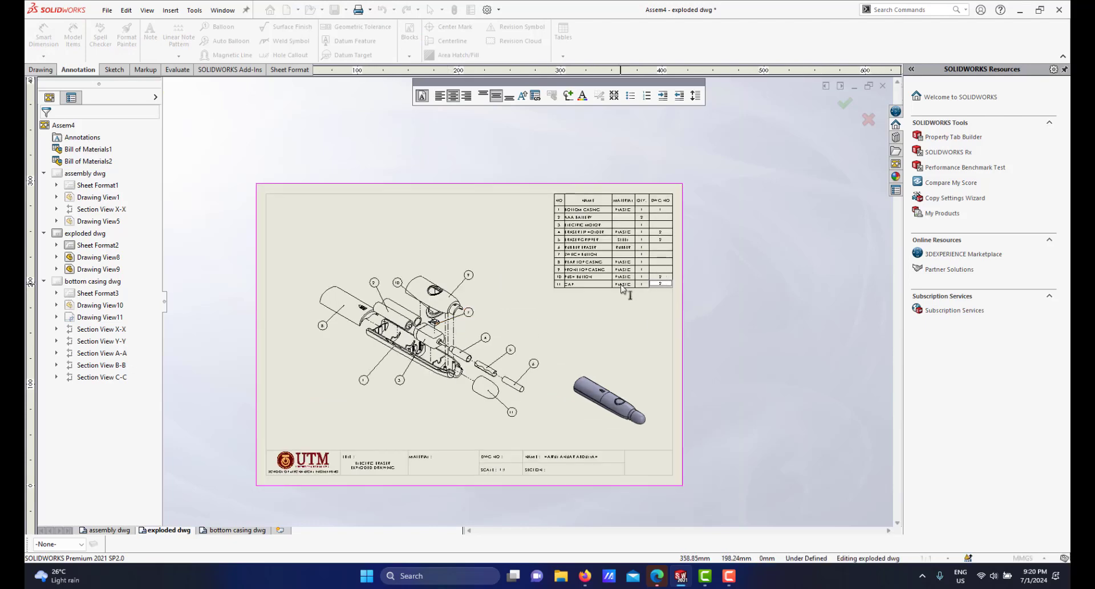
scroll(623, 288, "down", 1)
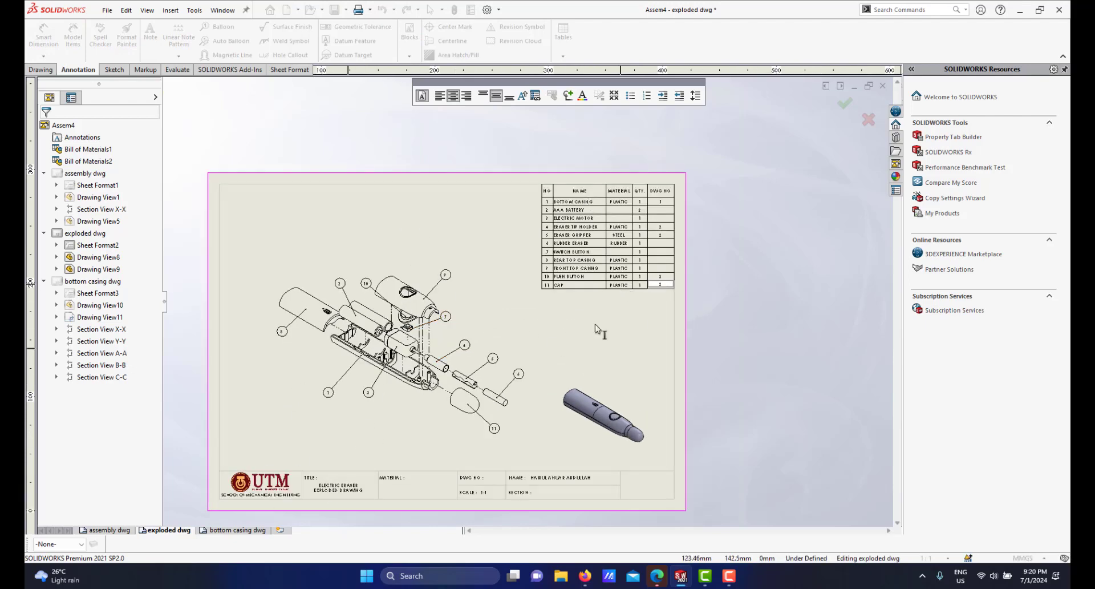
scroll(656, 246, "down", 2)
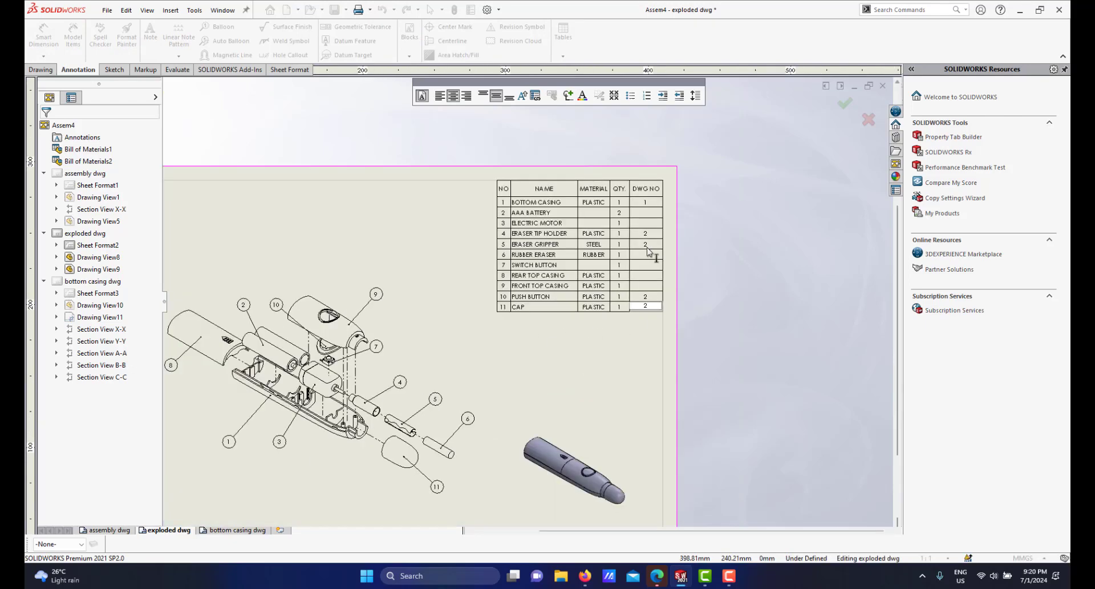
scroll(461, 294, "down", 2)
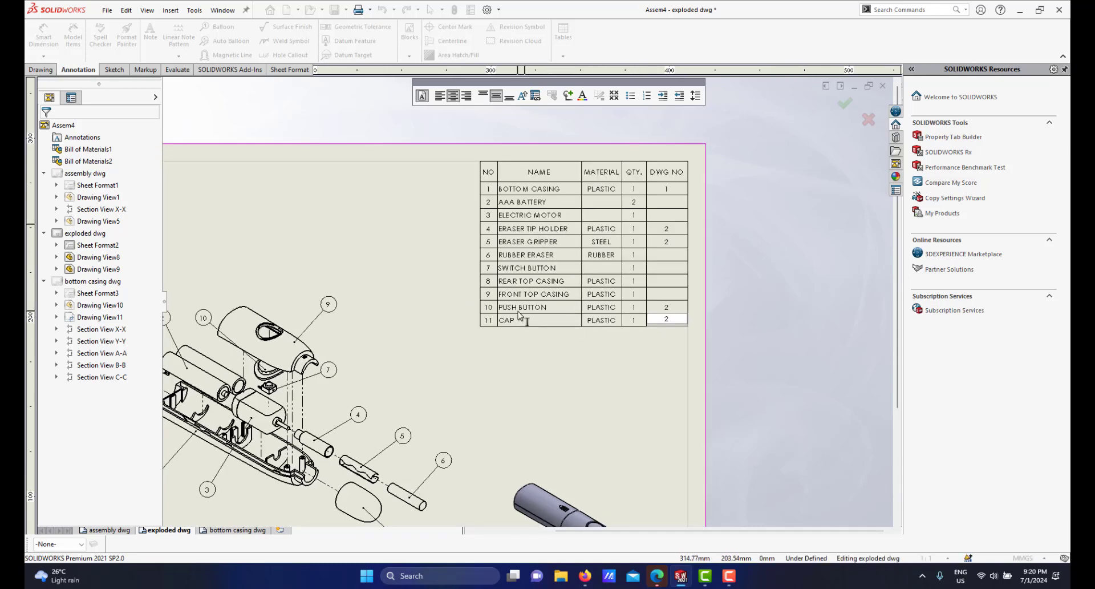
scroll(527, 306, "up", 1)
scroll(497, 361, "up", 2)
scroll(388, 445, "down", 2)
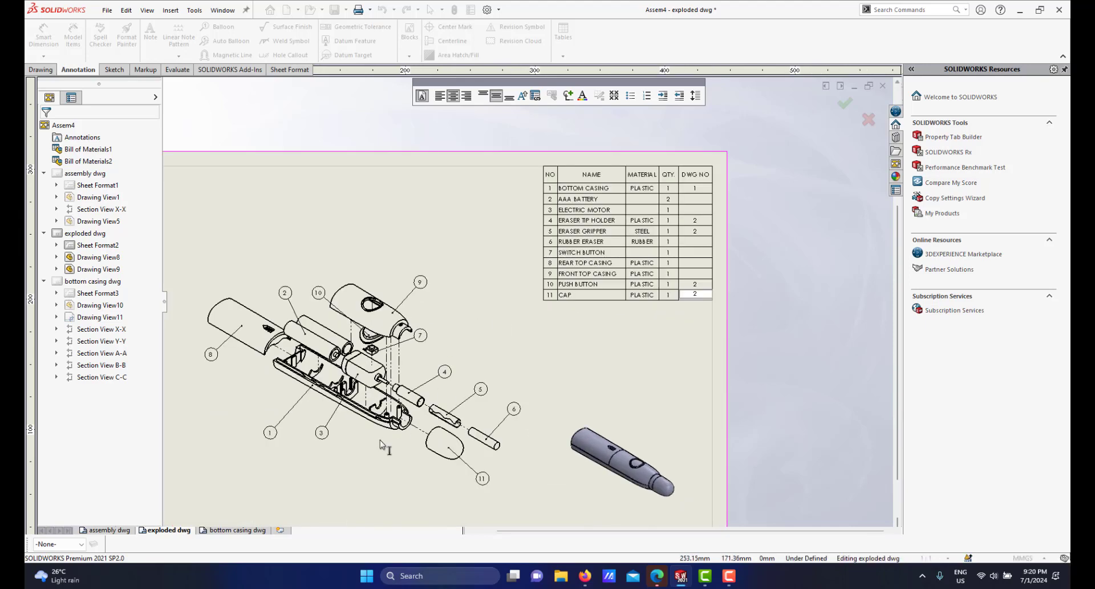
scroll(388, 445, "up", 2)
Switch to the assembly sheet and enter drawing number 1 for the bottom casing in its bill of materials.
left_click(109, 530)
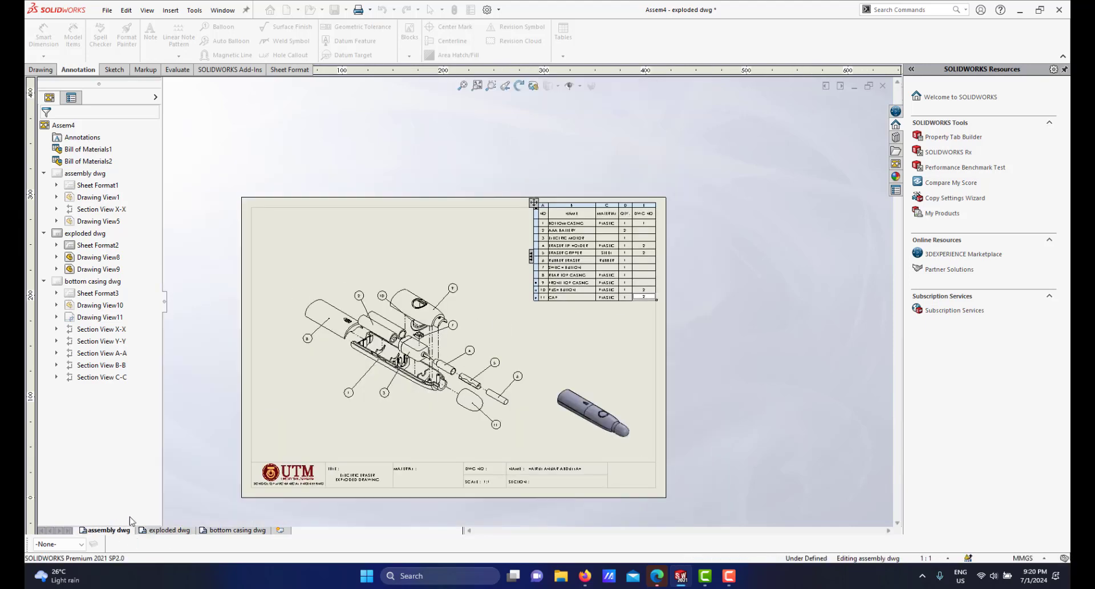
scroll(689, 228, "up", 1)
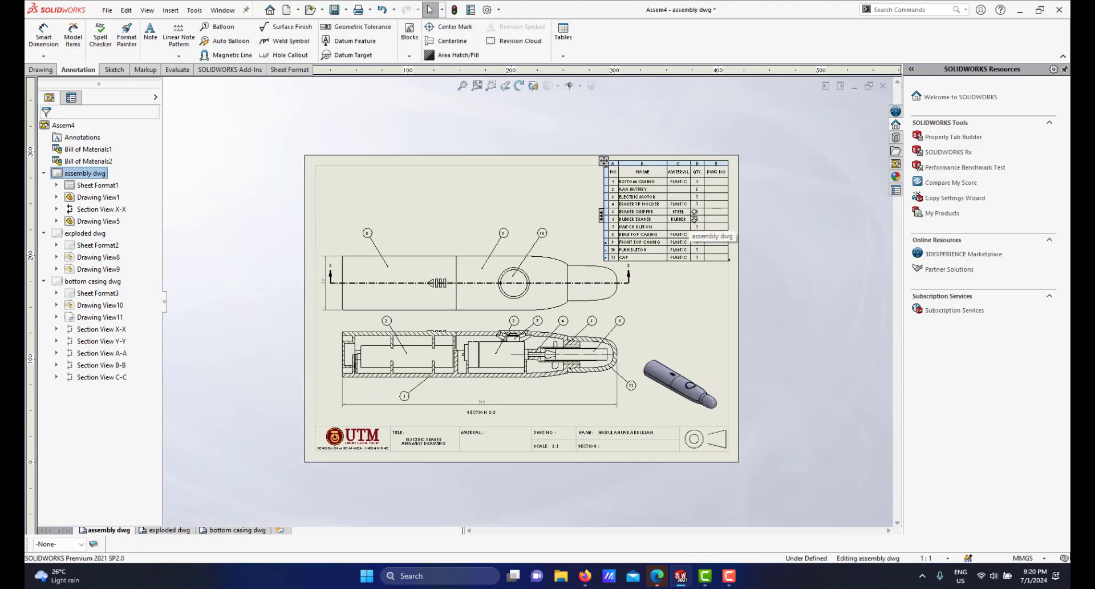
scroll(684, 217, "down", 1)
scroll(634, 231, "down", 1)
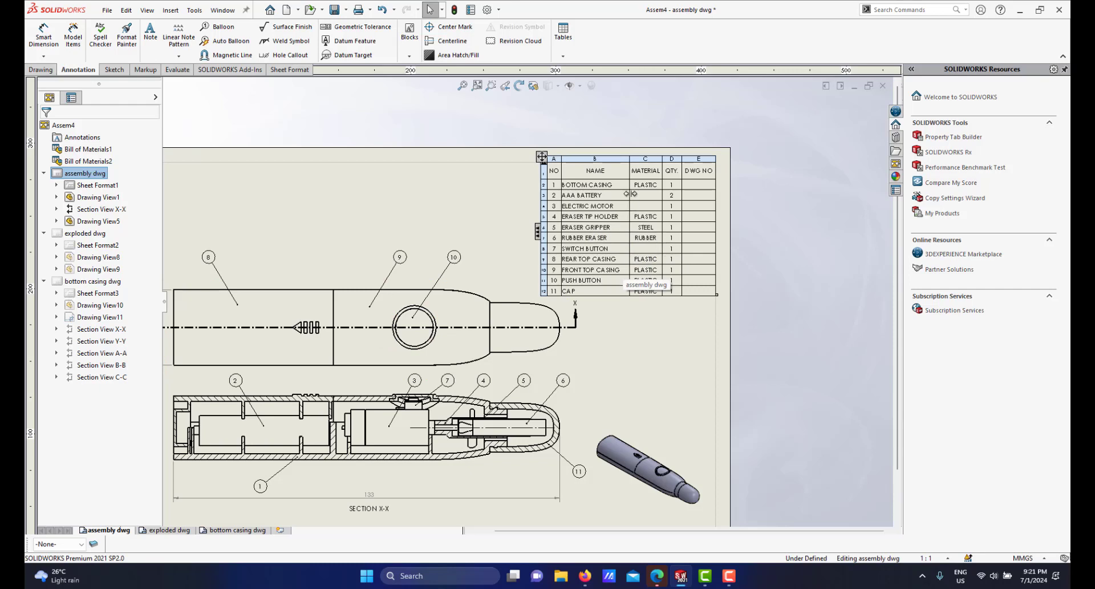
scroll(633, 212, "down", 1)
scroll(614, 244, "up", 1)
scroll(612, 242, "down", 1)
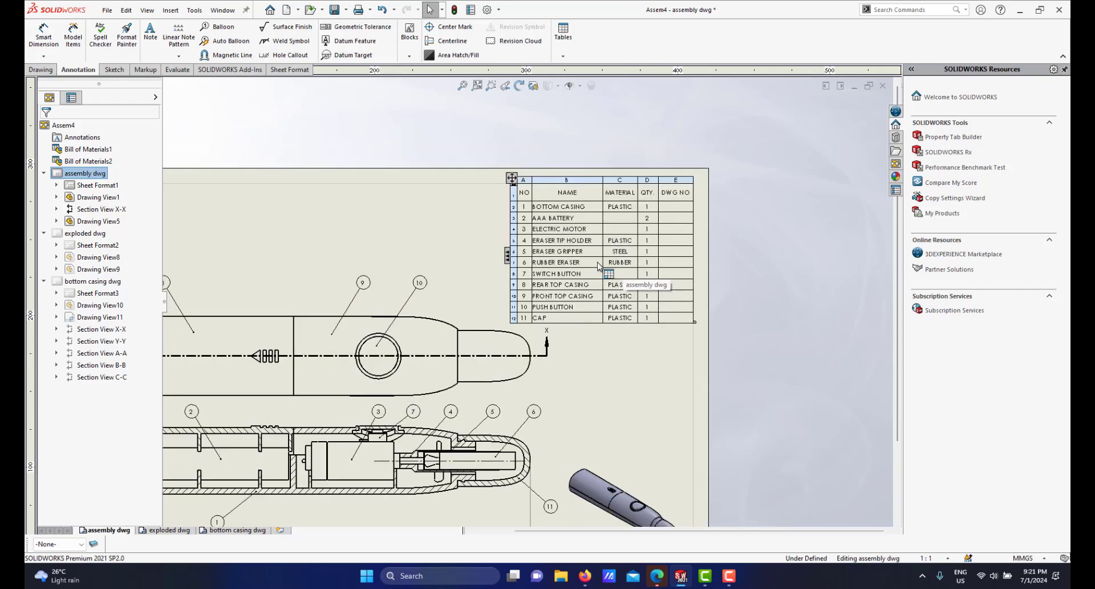
scroll(639, 297, "down", 1)
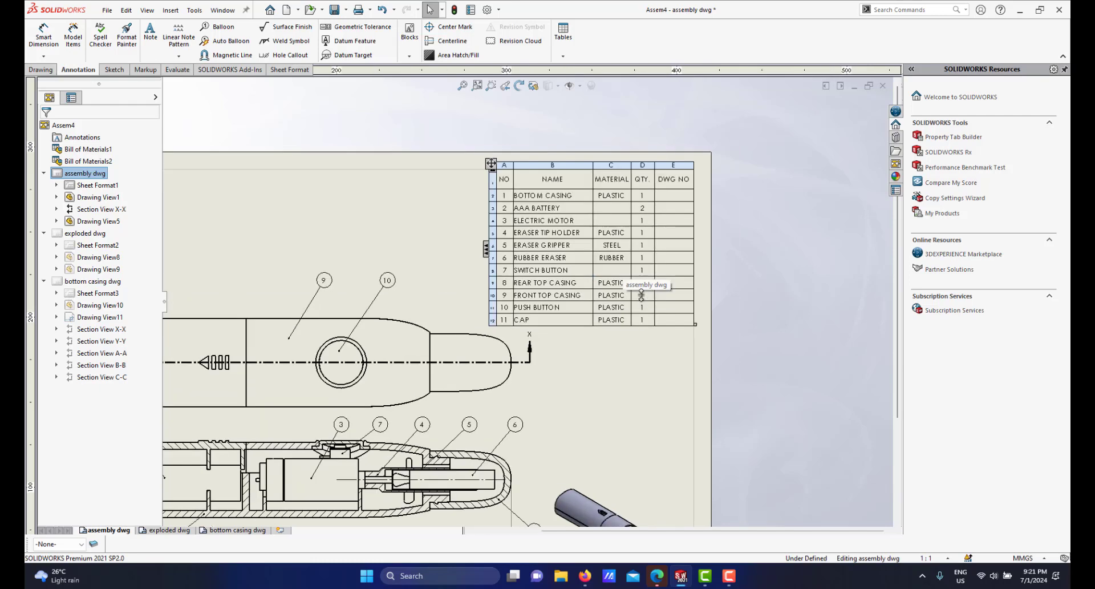
scroll(665, 220, "down", 1)
scroll(648, 204, "up", 2)
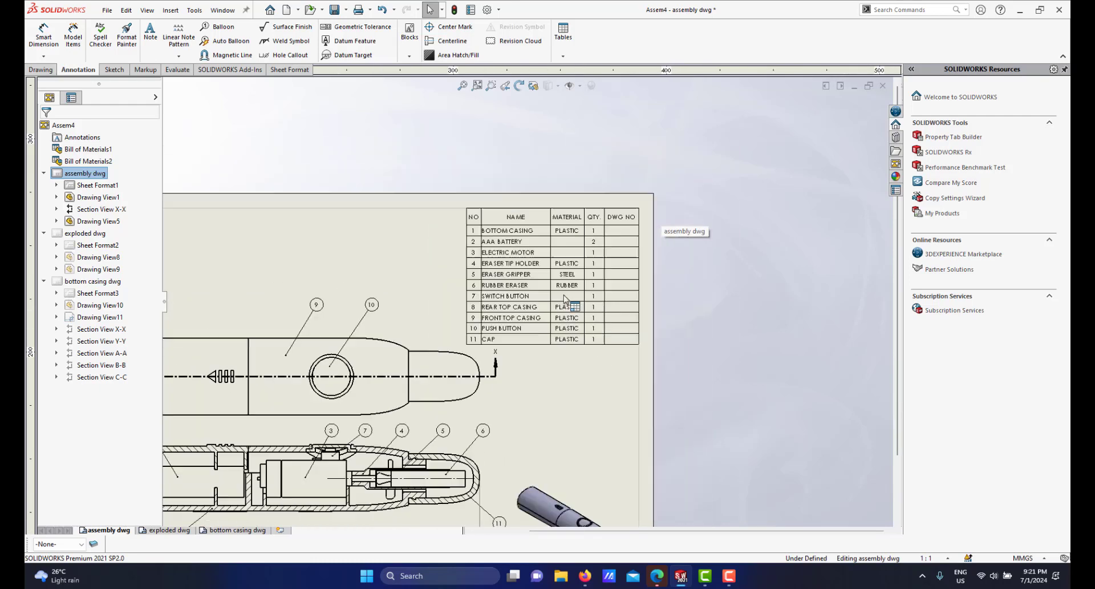
scroll(621, 237, "down", 1)
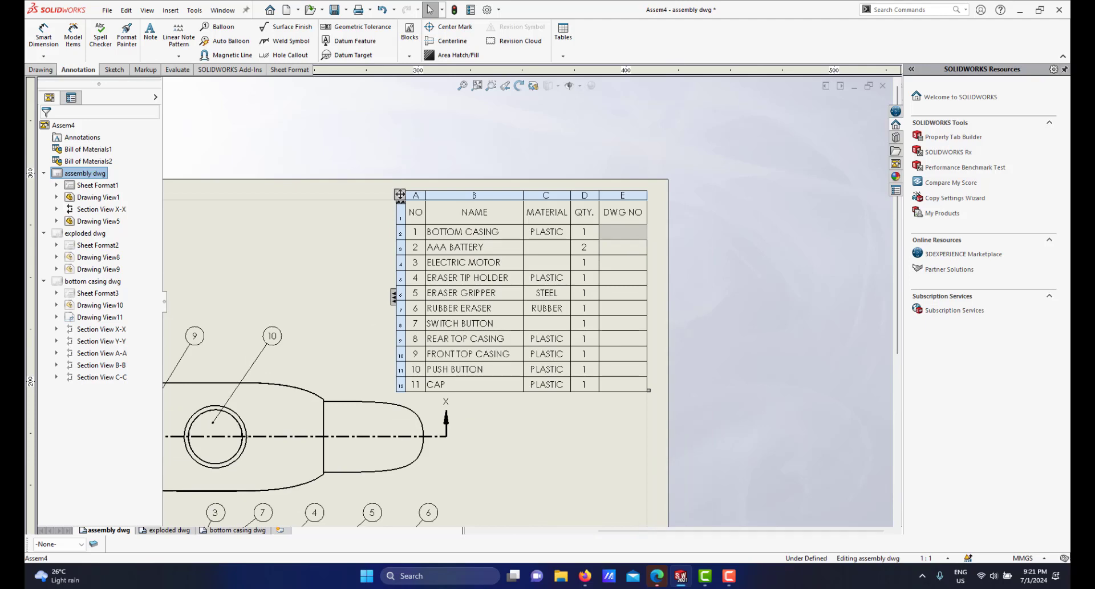
left_click(623, 231)
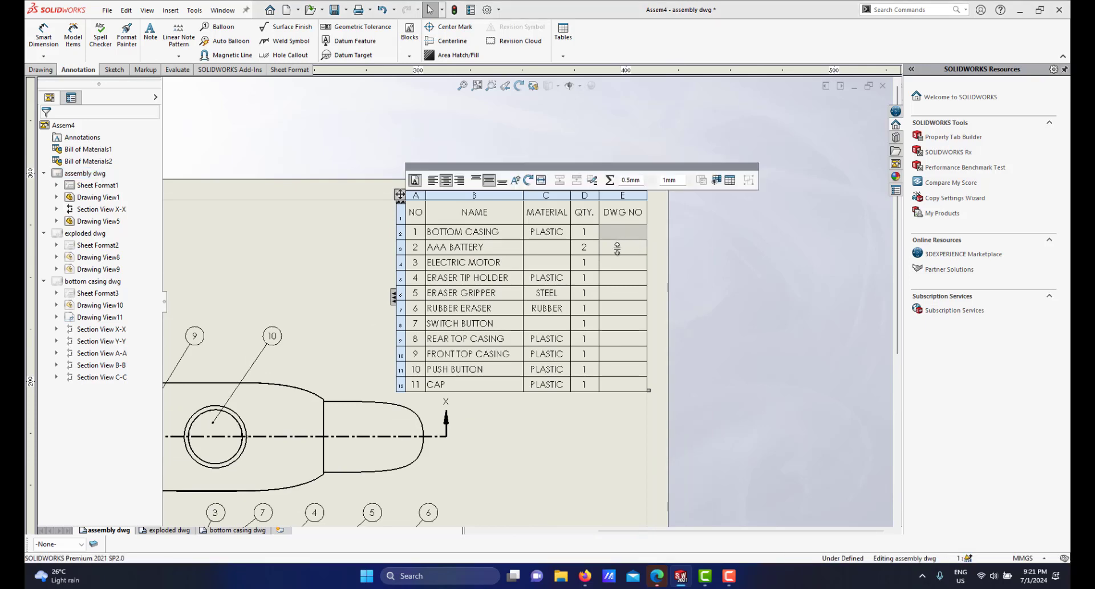
type("1")
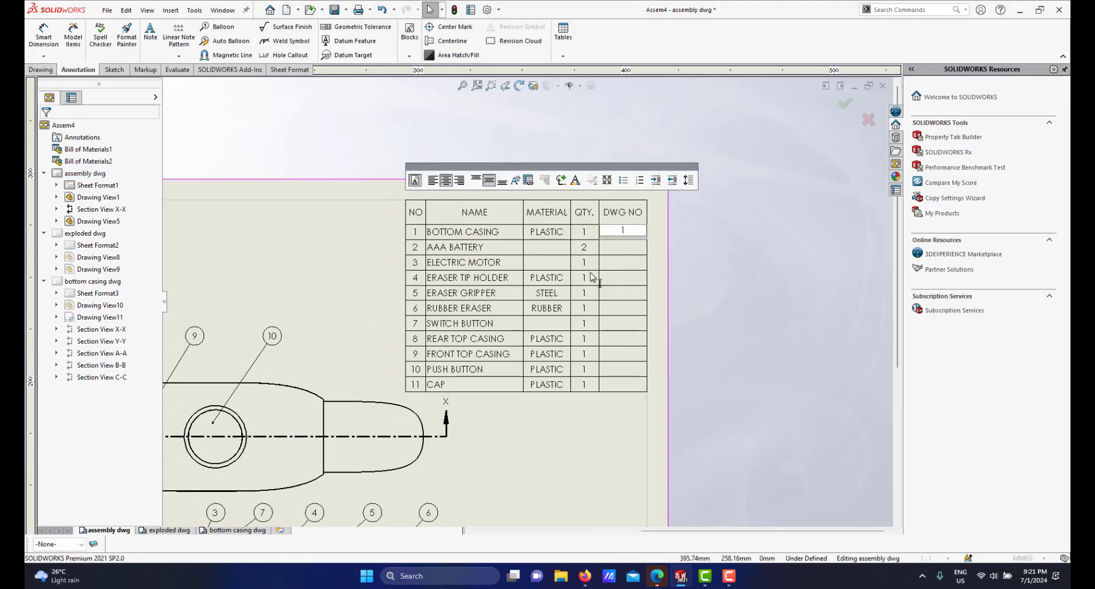
Enter drawing number 2 for the eraser tip holder, eraser gripper, push button and cap in the assembly sheet's bill of materials.
scroll(591, 276, "down", 2)
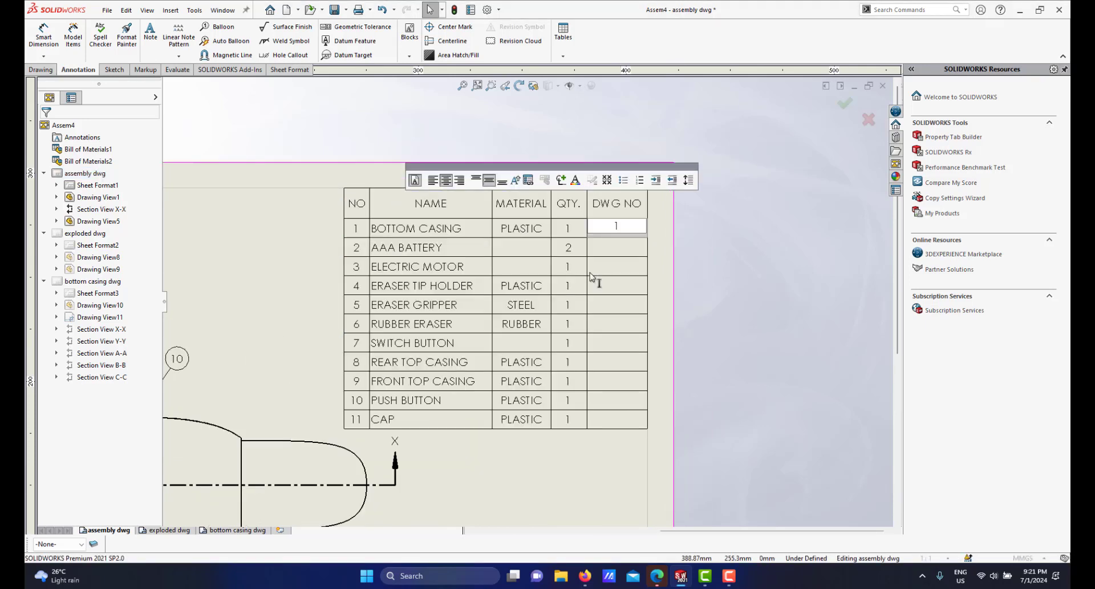
type("2")
left_click(621, 309)
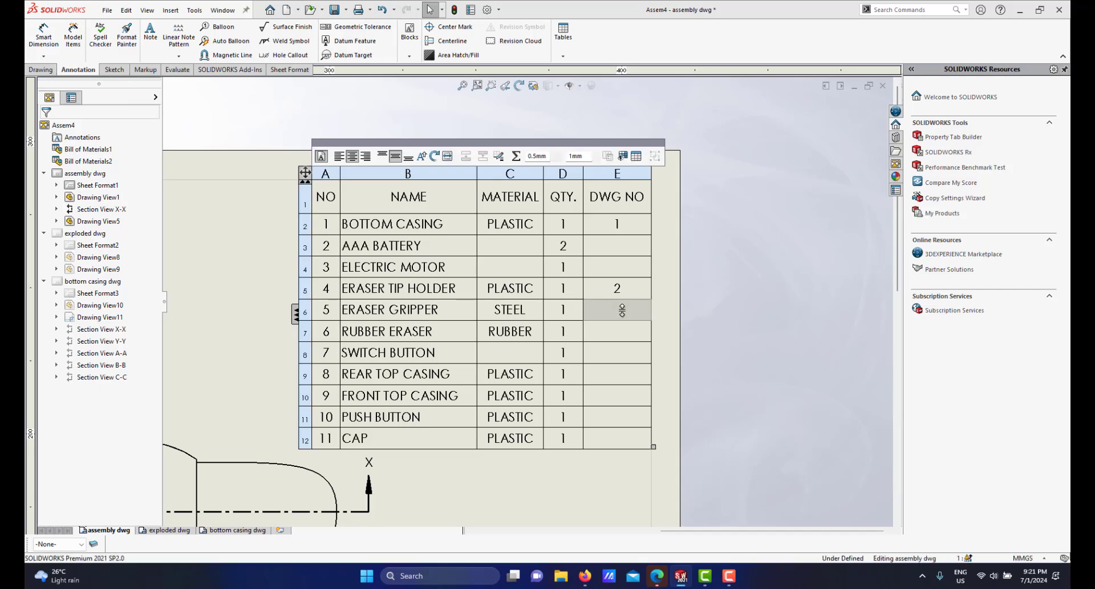
type("2")
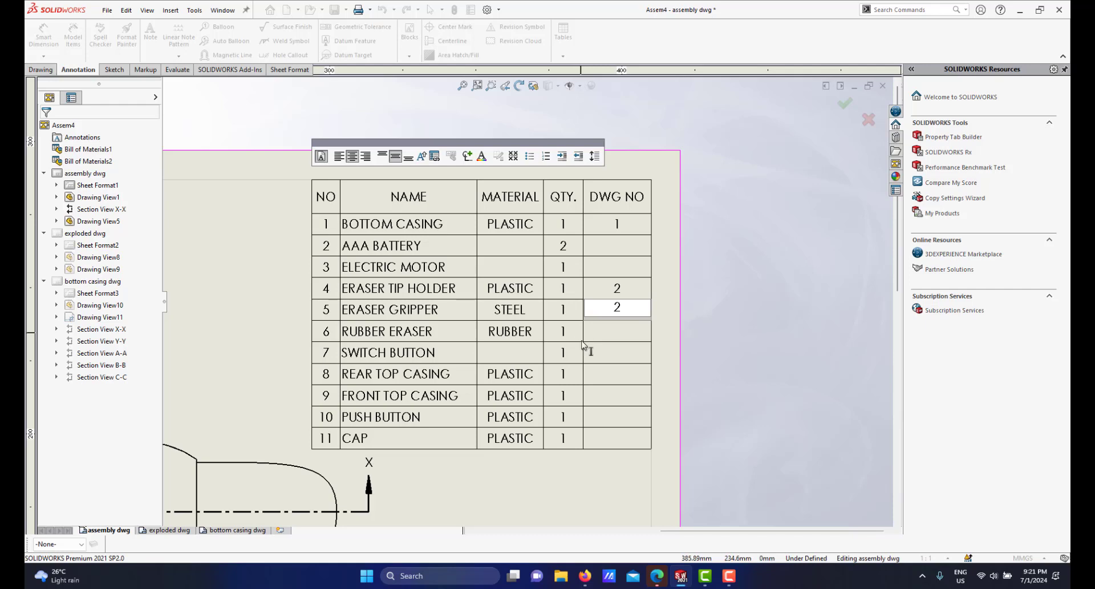
left_click(617, 420)
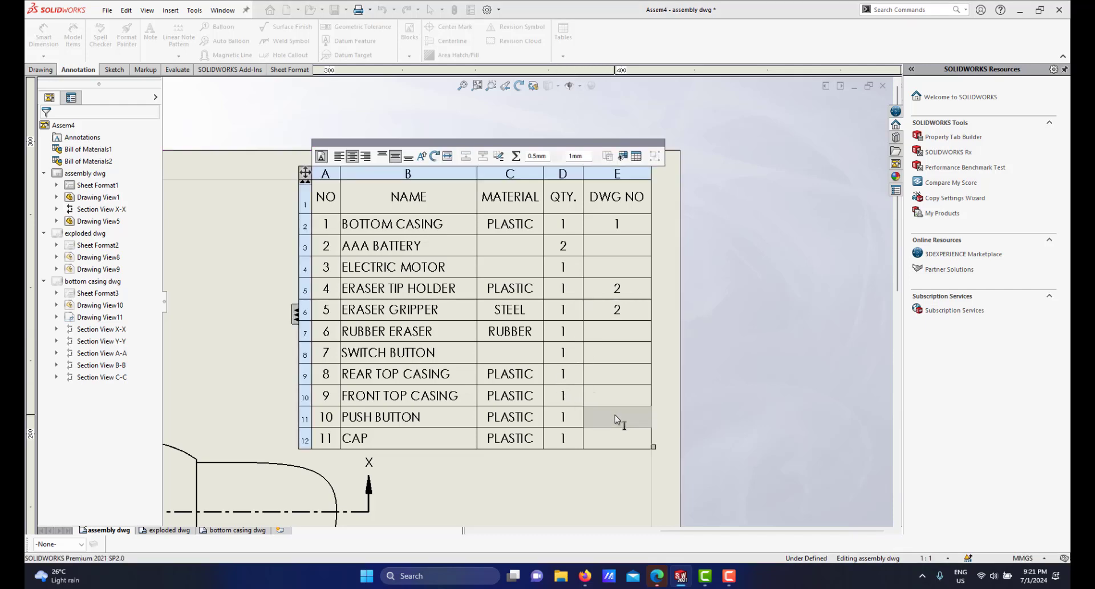
type("2")
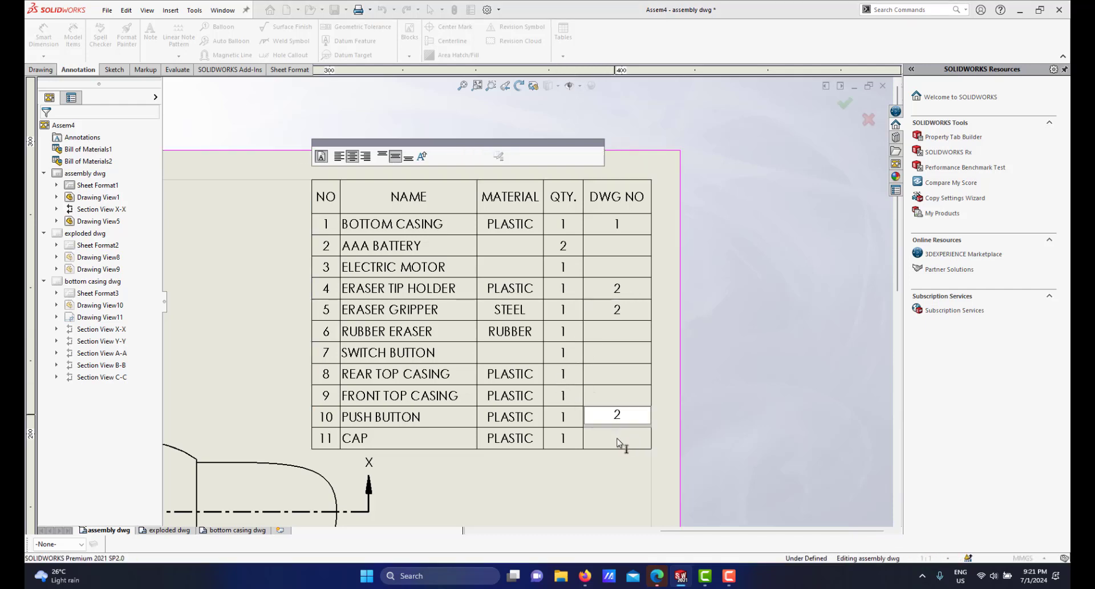
left_click(619, 442)
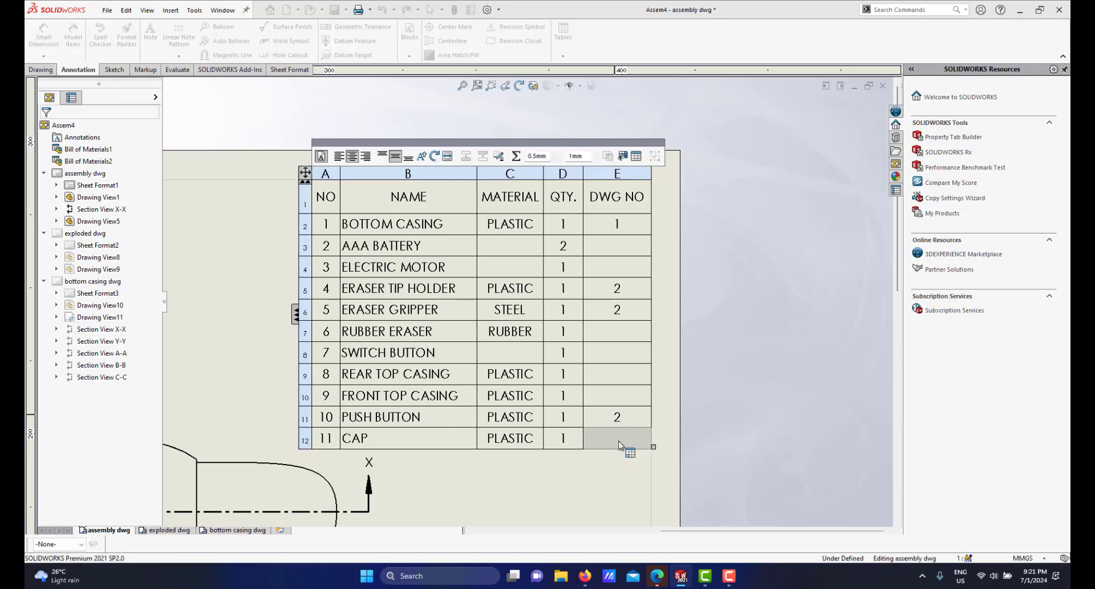
type("2")
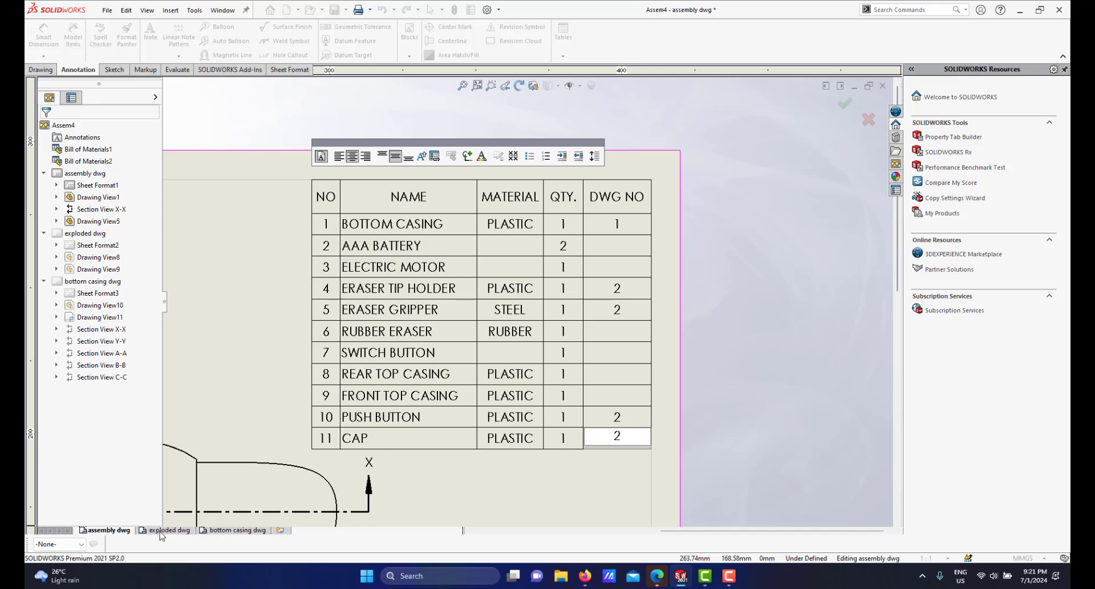
Review the assembly, exploded and bottom casing sheets in turn.
left_click(108, 530)
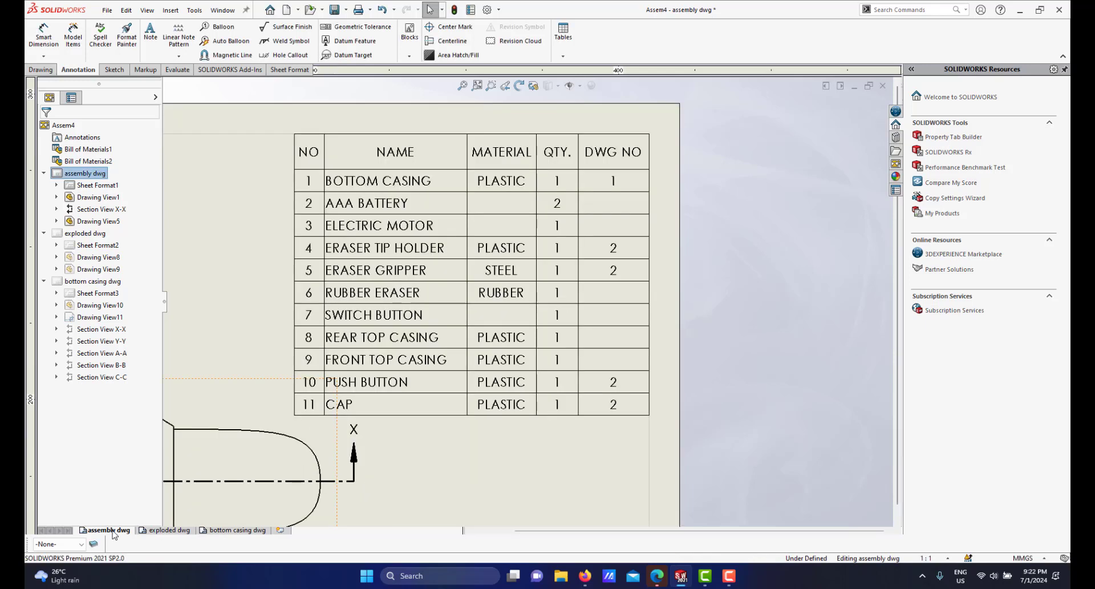
left_click(156, 530)
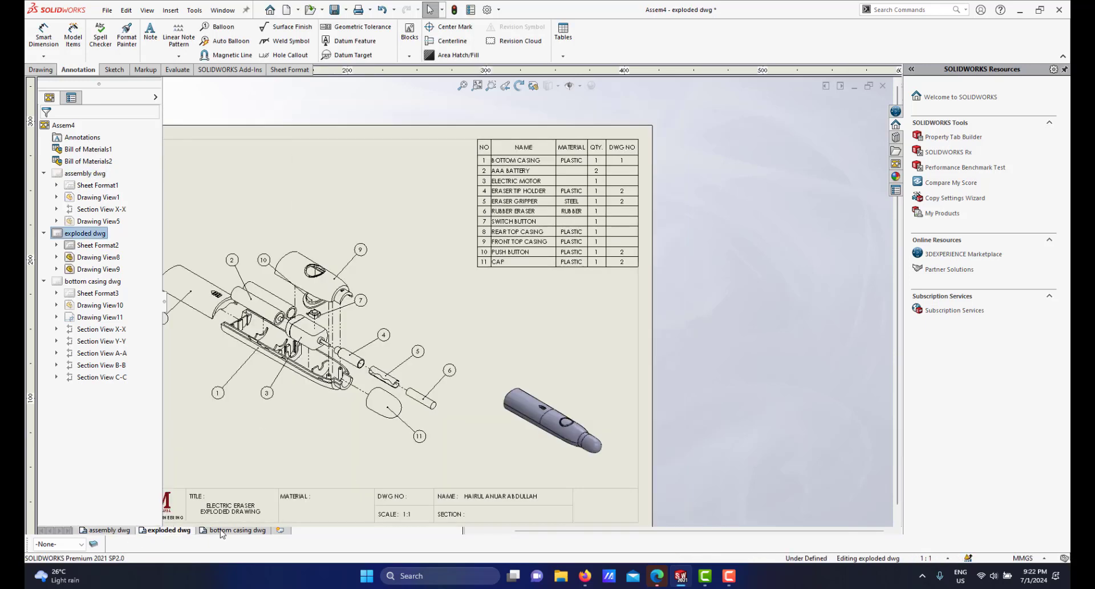
left_click(235, 530)
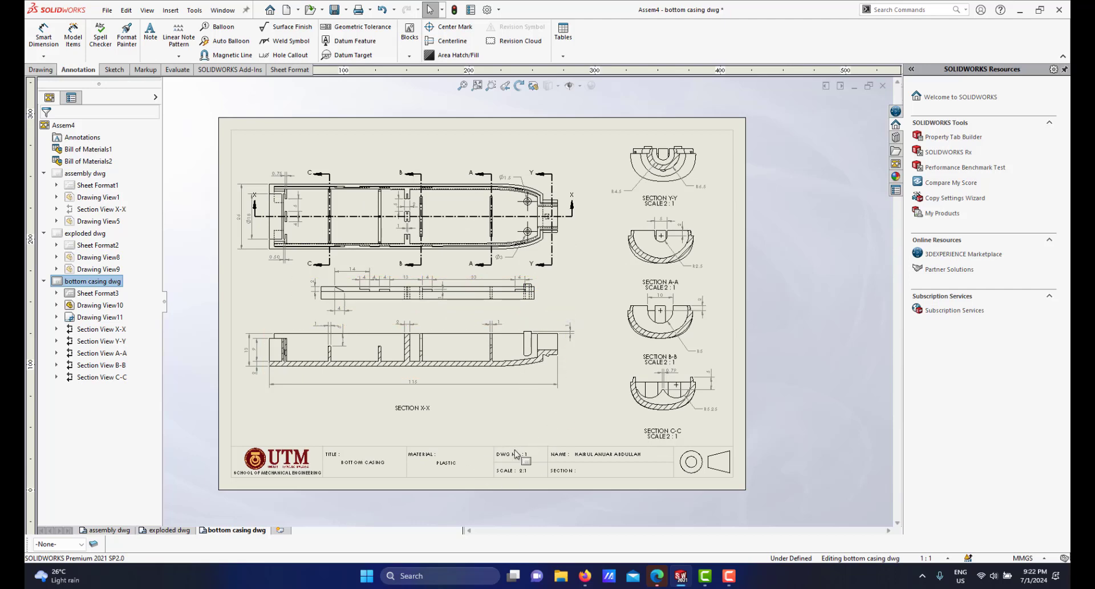
Add a new drawing sheet after the bottom casing sheet and start editing its sheet format at the title block.
left_click(278, 532)
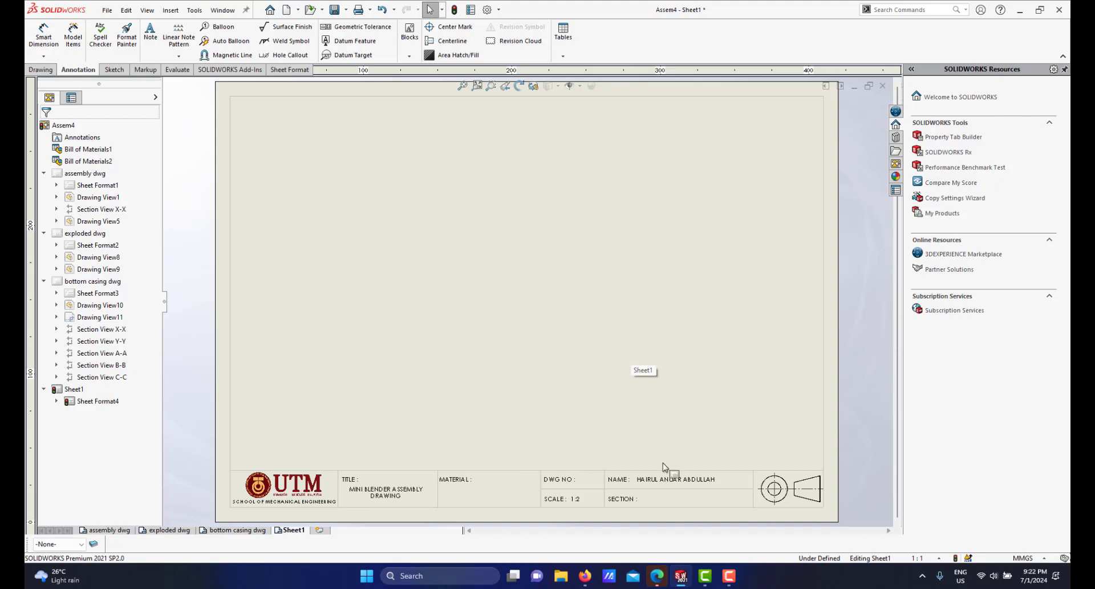
scroll(574, 485, "down", 3)
scroll(565, 466, "up", 5)
middle_click_drag(564, 466, 535, 384)
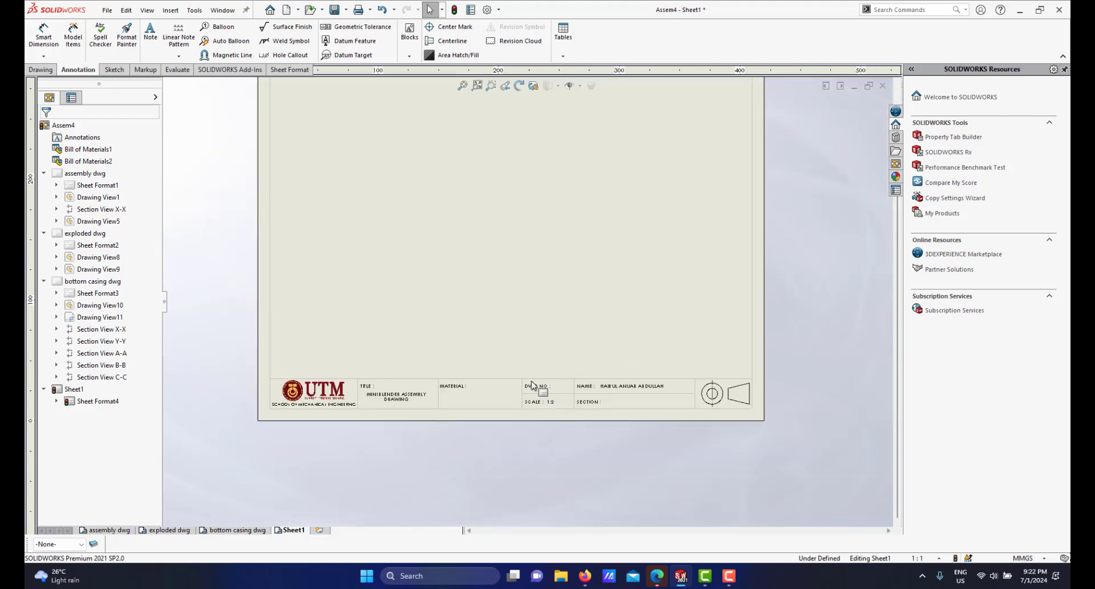
scroll(535, 376, "down", 3)
scroll(535, 379, "down", 1)
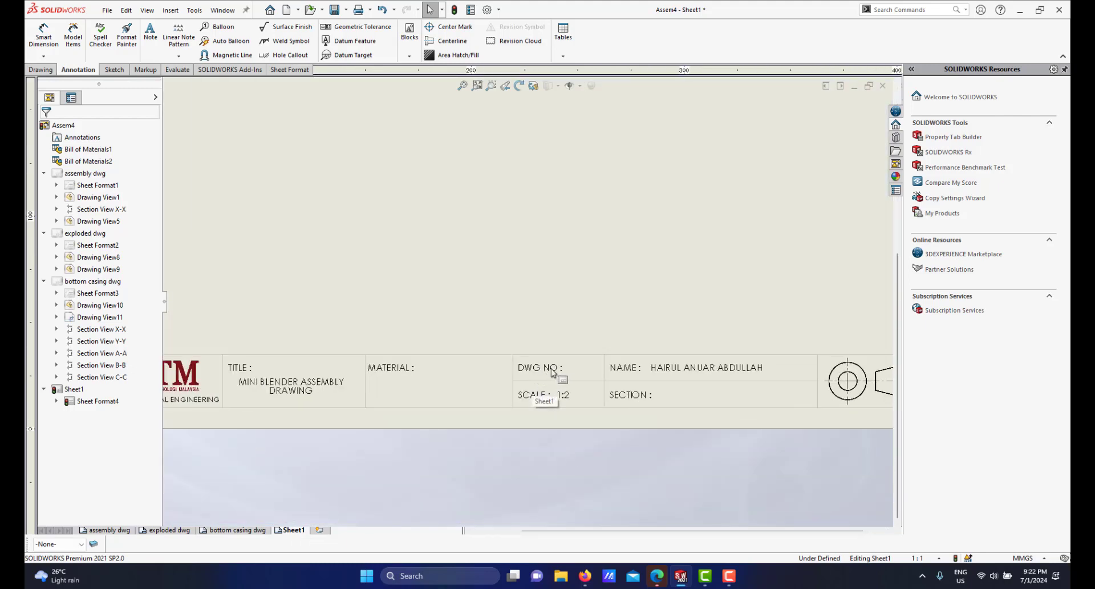
right_click(552, 372)
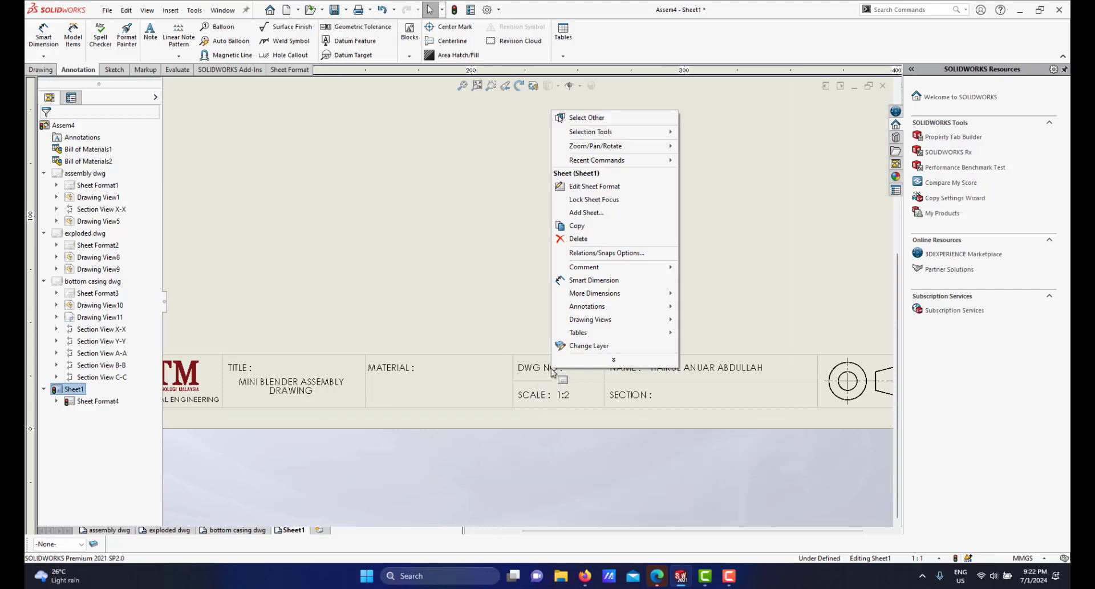
left_click(615, 188)
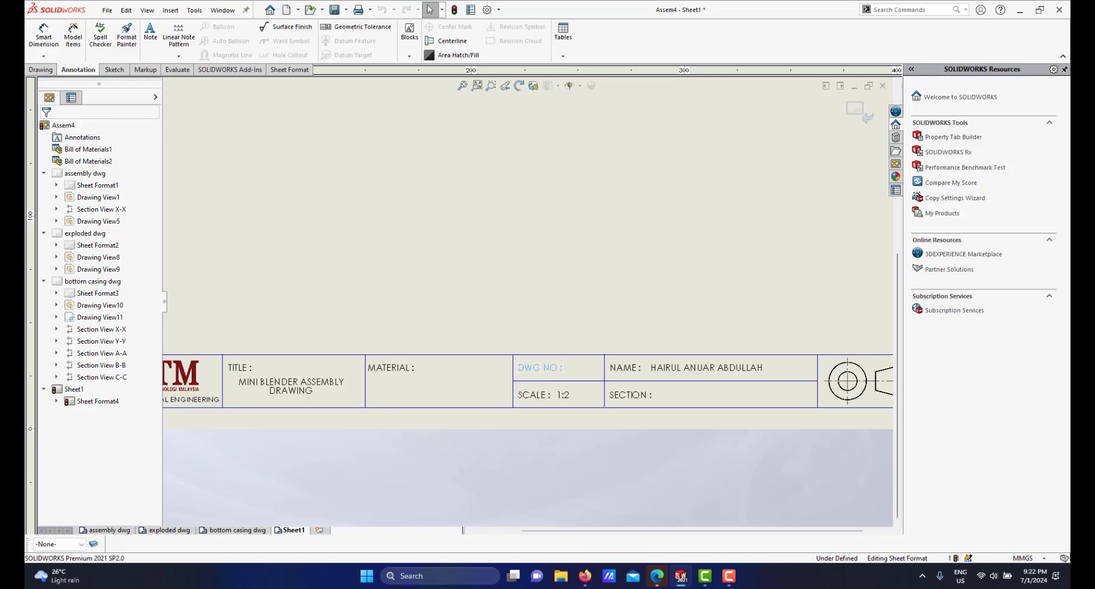
Enter drawing number 2 in the DWG NO note of the new sheet's title block.
left_click(563, 367)
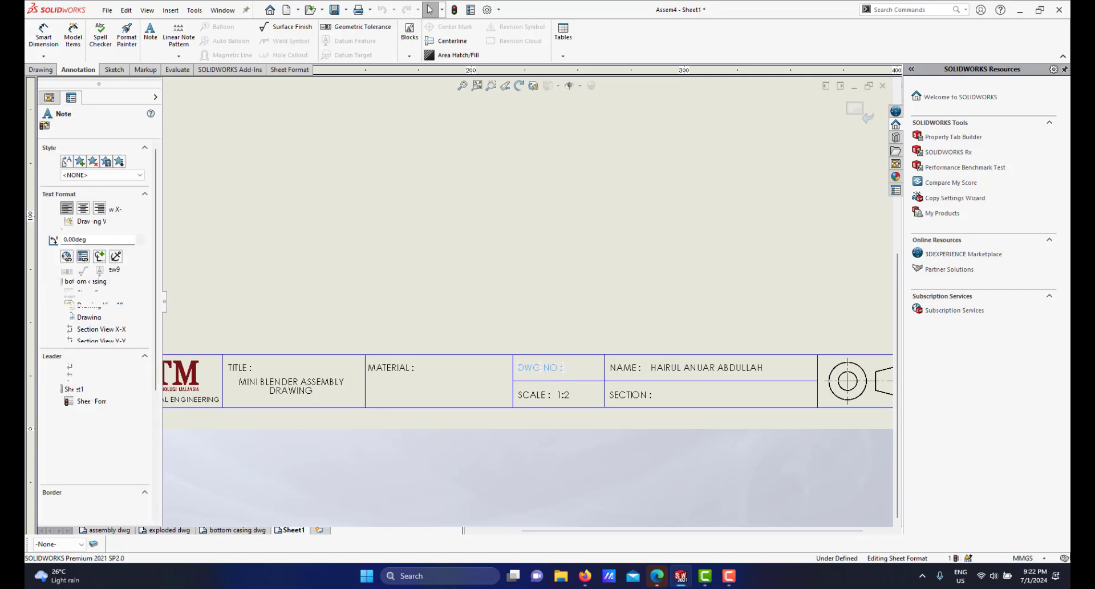
double_click(565, 368)
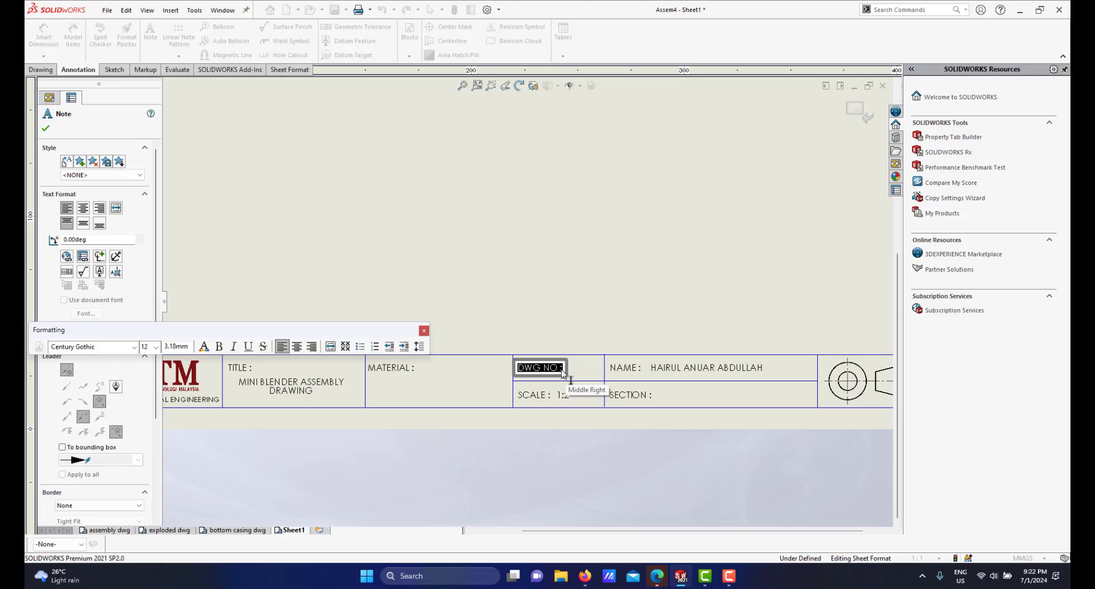
left_click(563, 372)
type("2")
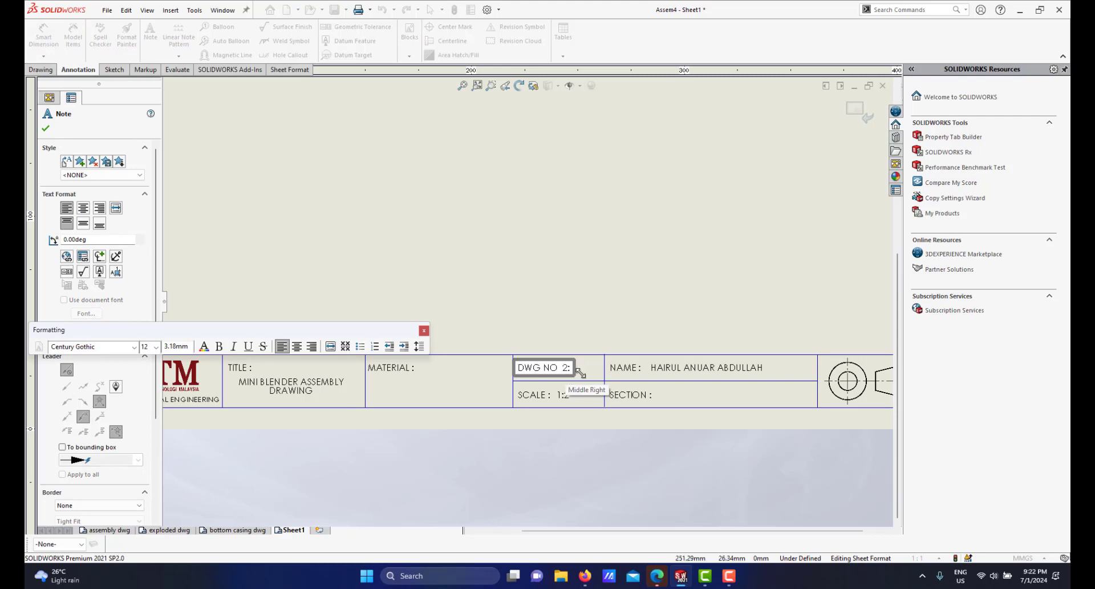
left_click(516, 398)
Set the scale in the new sheet's title block to 2:1.
scroll(513, 393, "up", 3)
scroll(507, 323, "down", 1)
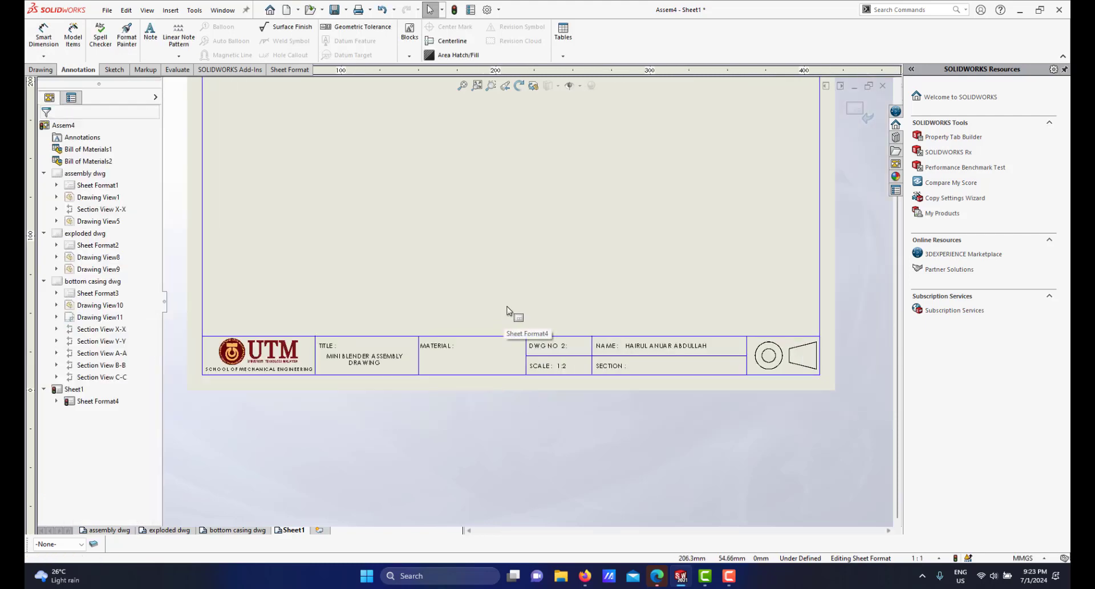
scroll(507, 312, "down", 2)
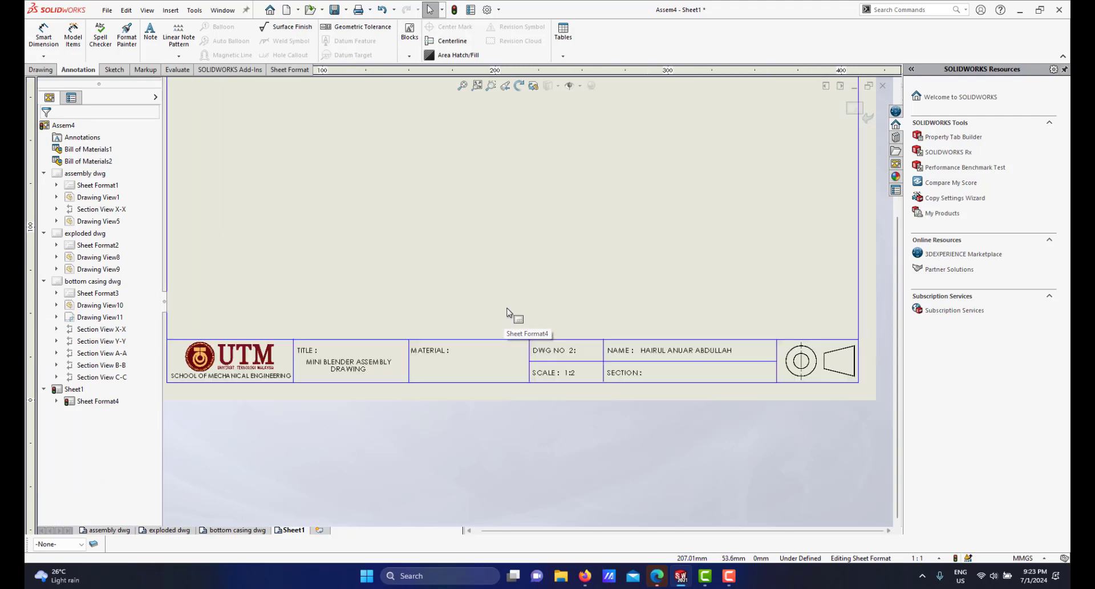
left_click(572, 376)
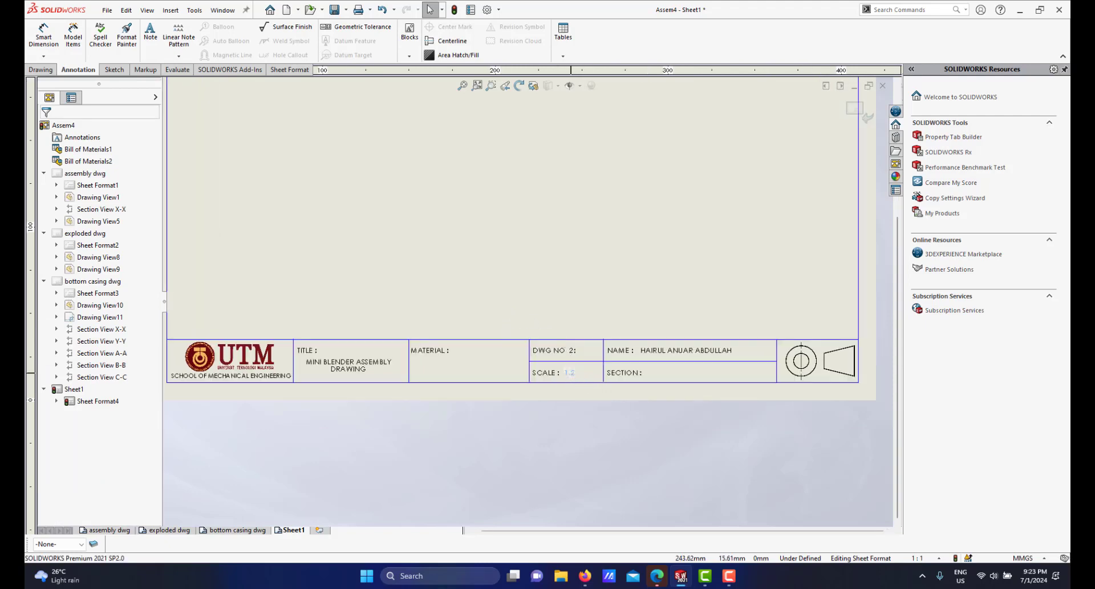
double_click(572, 374)
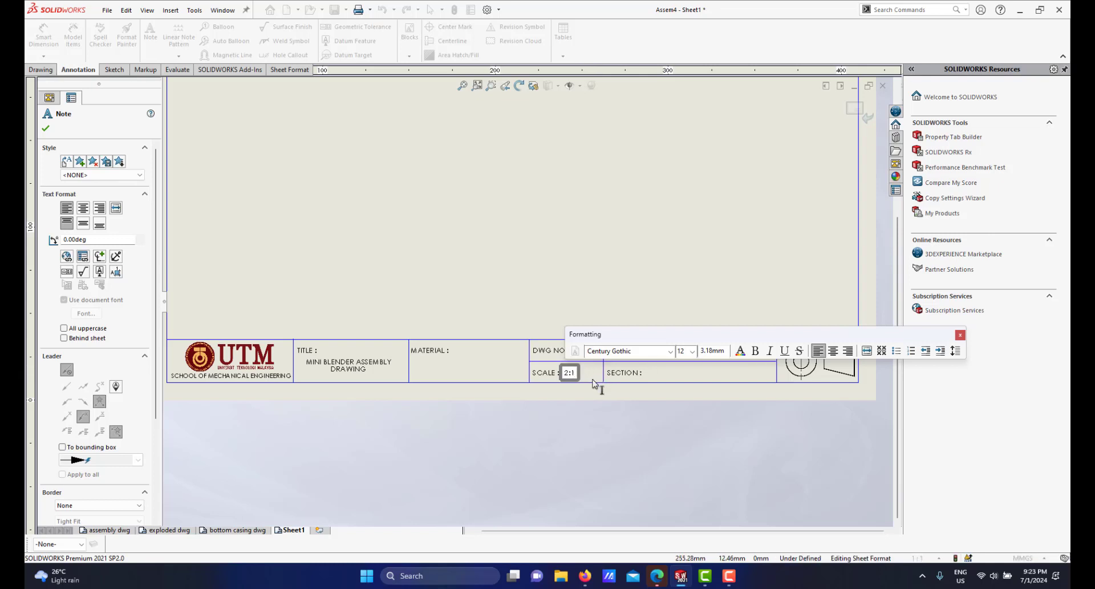
scroll(593, 379, "up", 2)
scroll(428, 362, "down", 3)
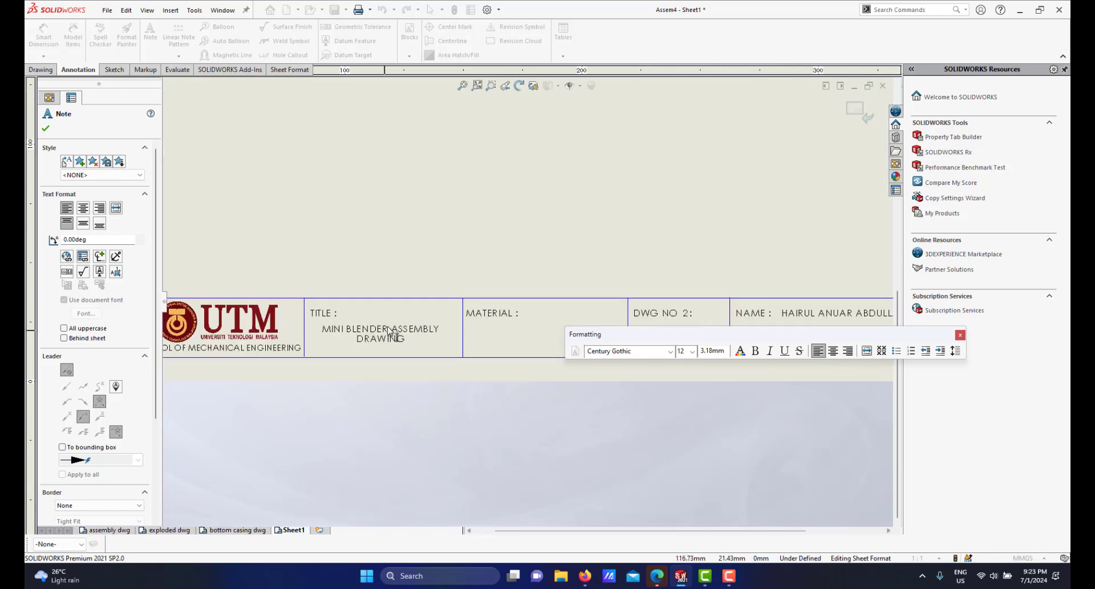
left_click(518, 365)
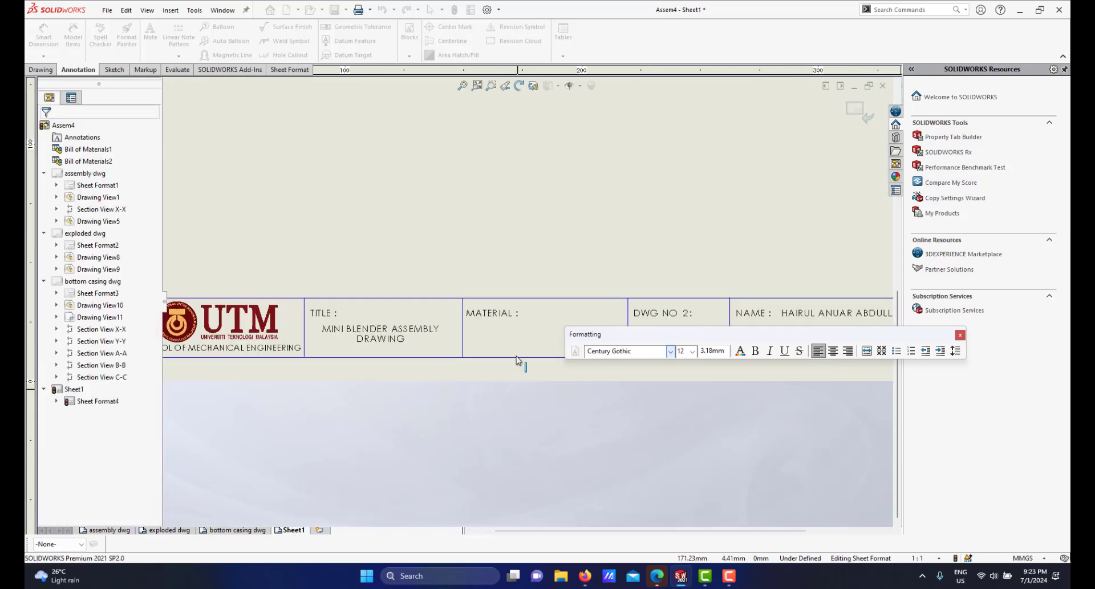
Replace the title in the title block with "ERASER TIP HOLDER, ERASER GRIPPER, PUSH BUTTON, AND CAP".
double_click(355, 331)
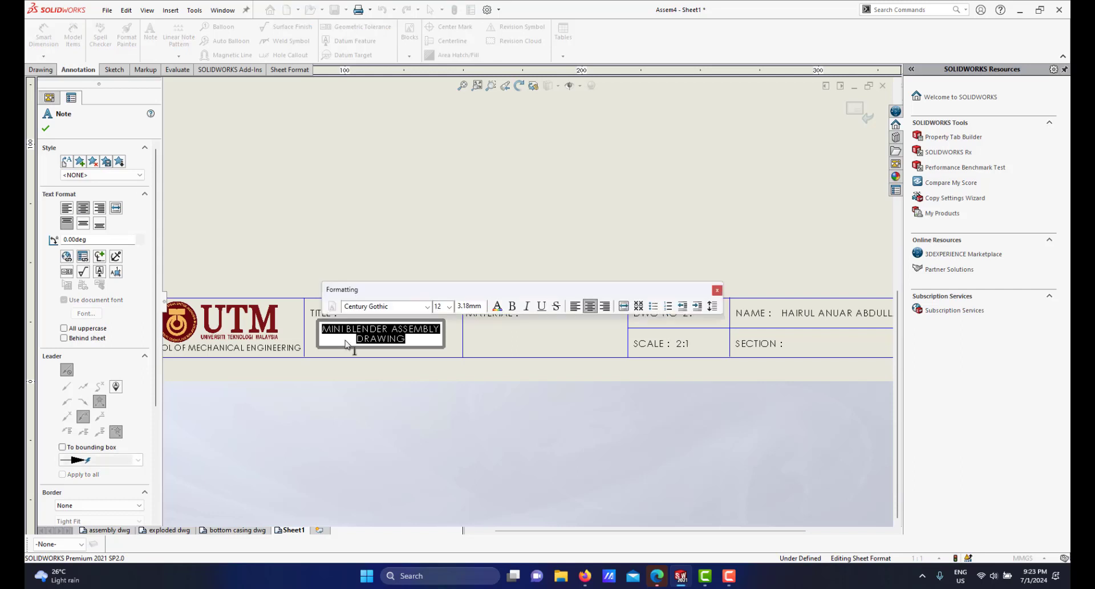
type("e")
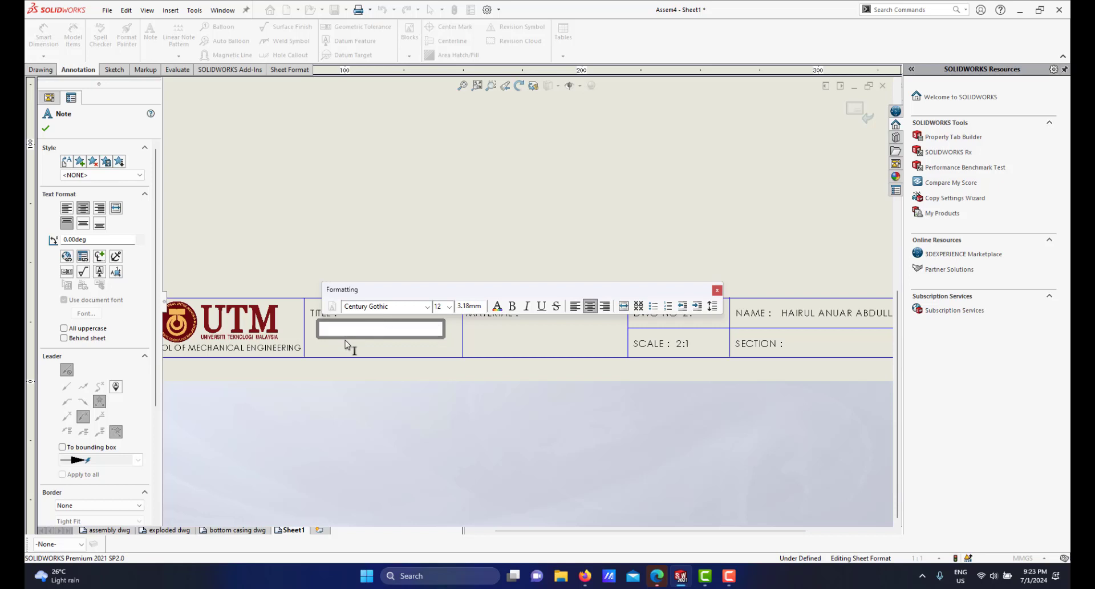
type("ERASER TIP HOLDER, ERASER")
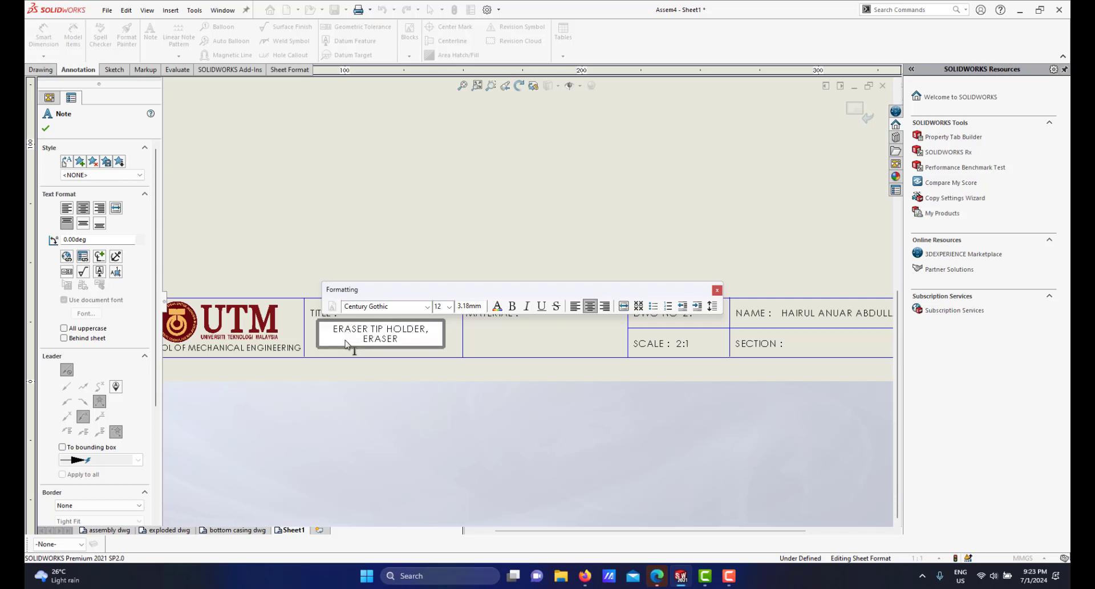
type(" GRIPPER,")
type("PUSH BU")
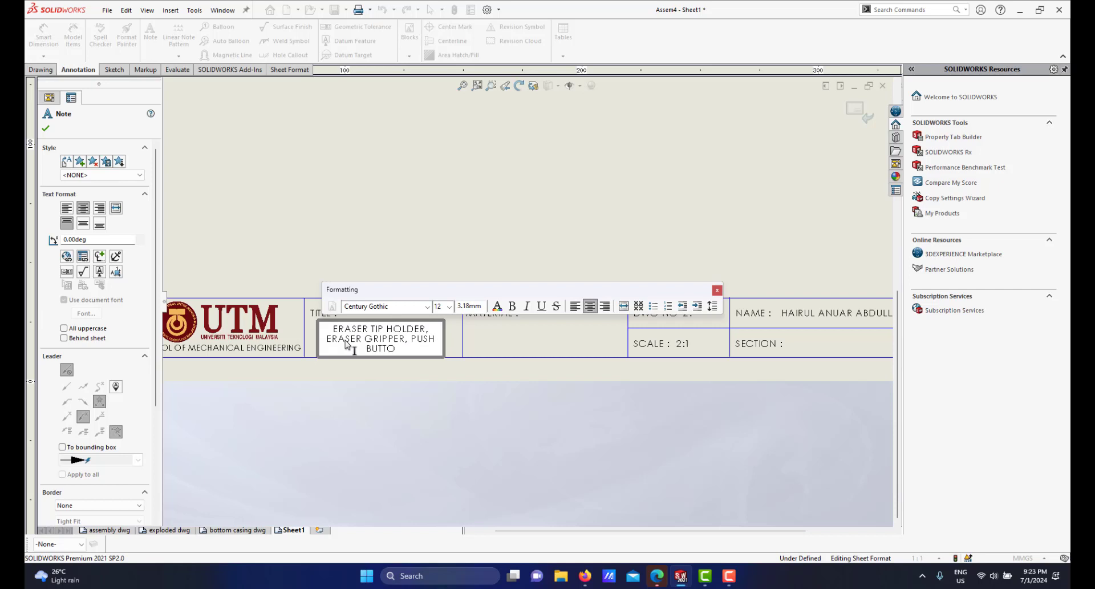
type("TTON, AND CAP")
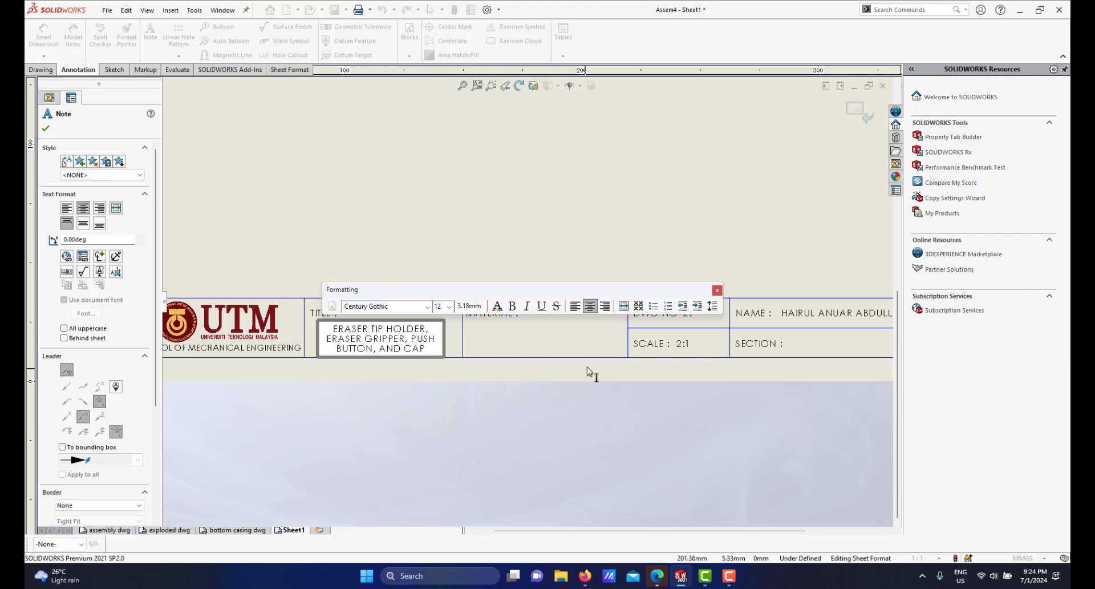
scroll(589, 344, "up", 2)
scroll(606, 271, "down", 1)
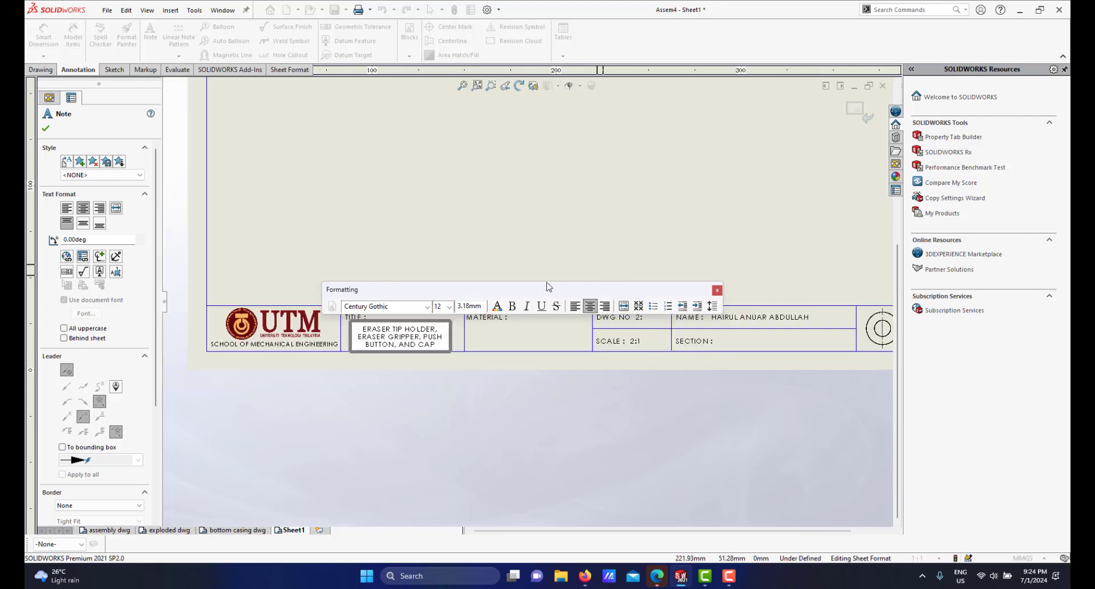
left_click(717, 291)
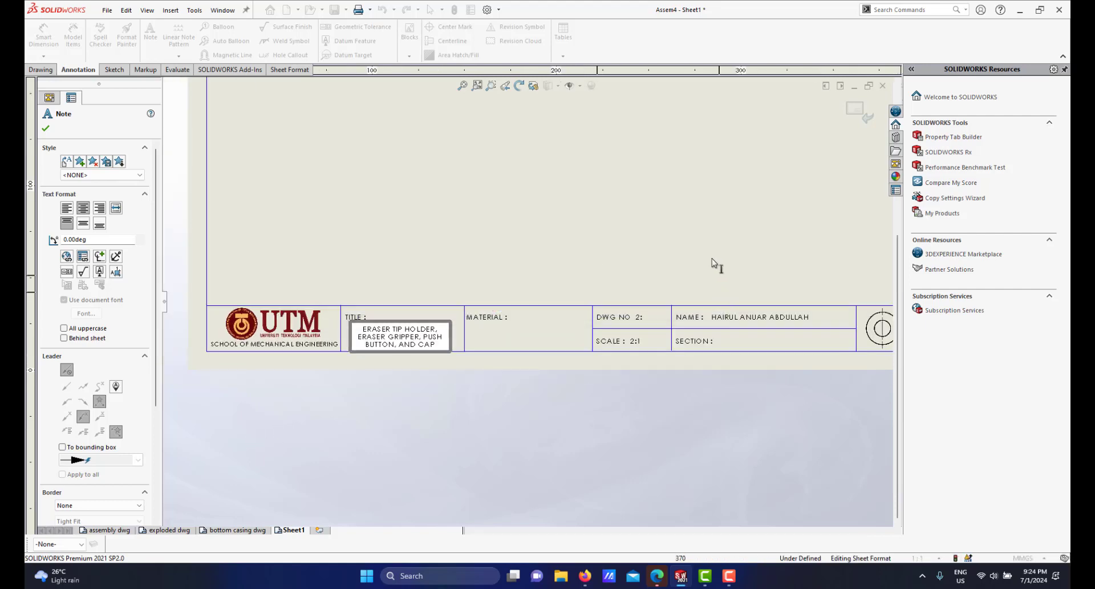
Check the title, drawing number and scale entries in the title block and their fit on the sheet.
scroll(653, 303, "up", 2)
scroll(564, 317, "down", 2)
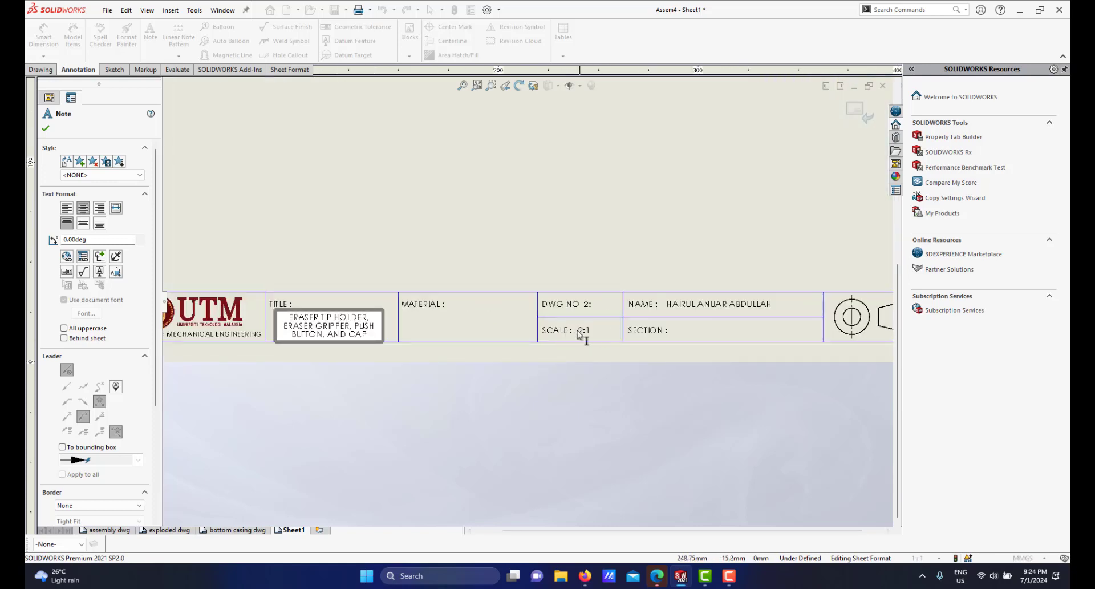
scroll(614, 331, "up", 2)
scroll(457, 318, "down", 1)
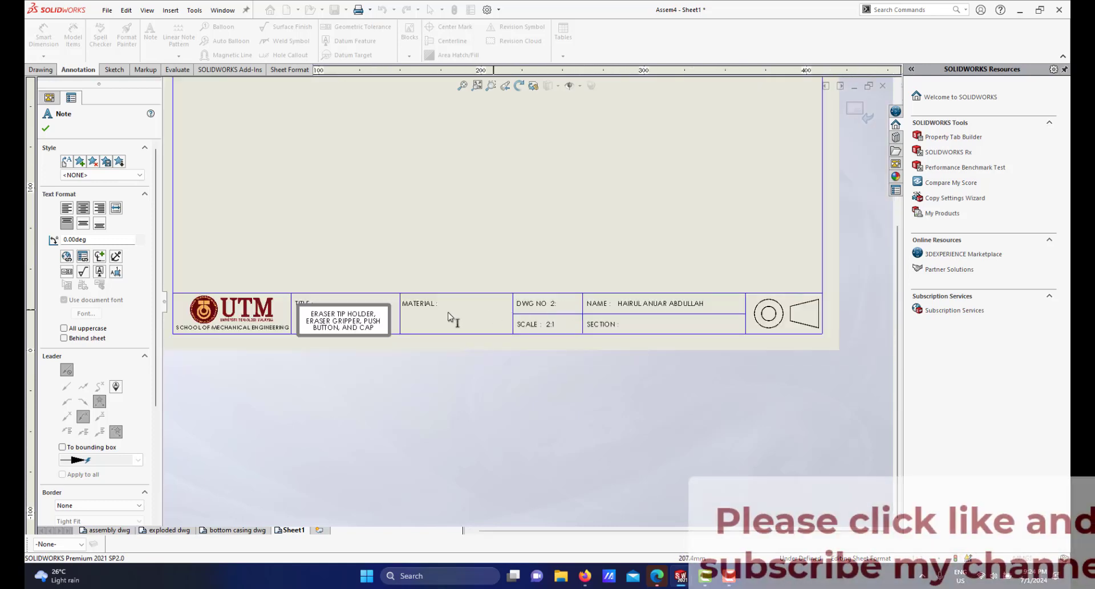
scroll(473, 320, "up", 1)
scroll(547, 262, "down", 2)
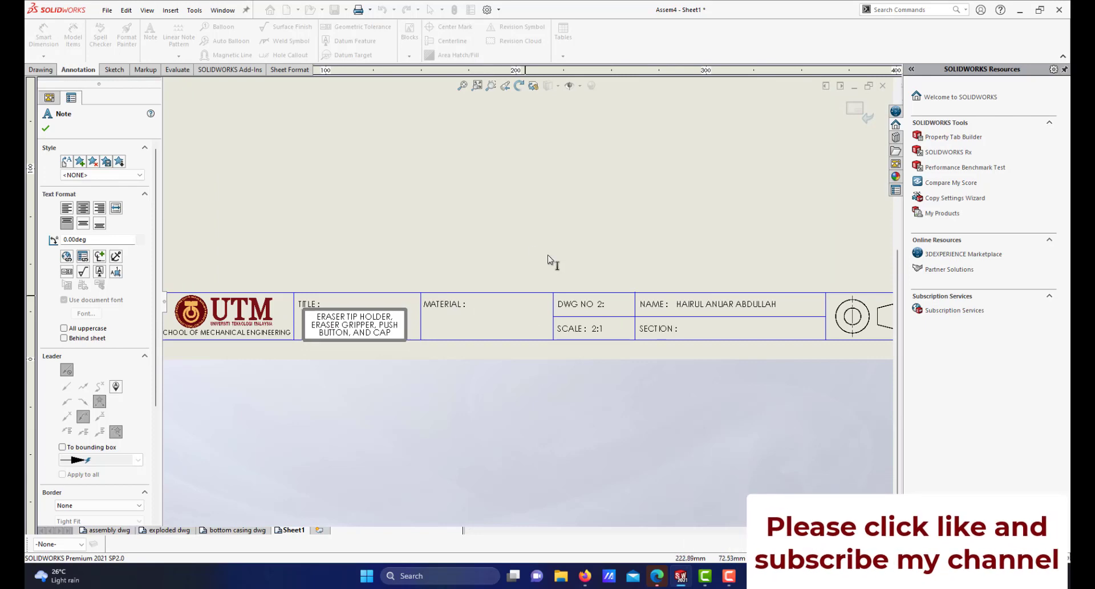
scroll(523, 184, "up", 3)
scroll(522, 184, "down", 1)
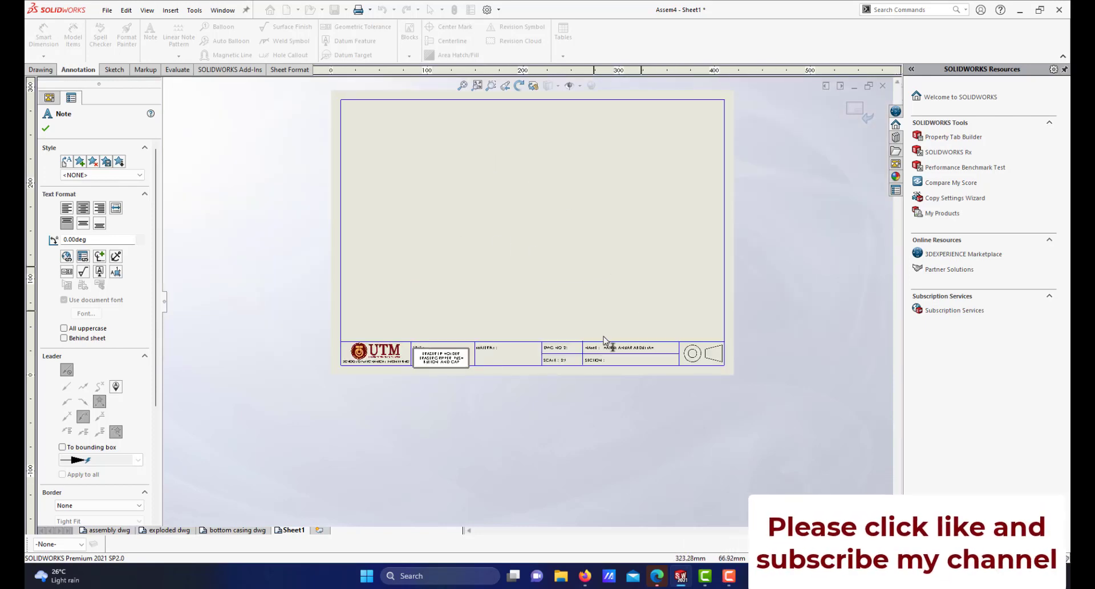
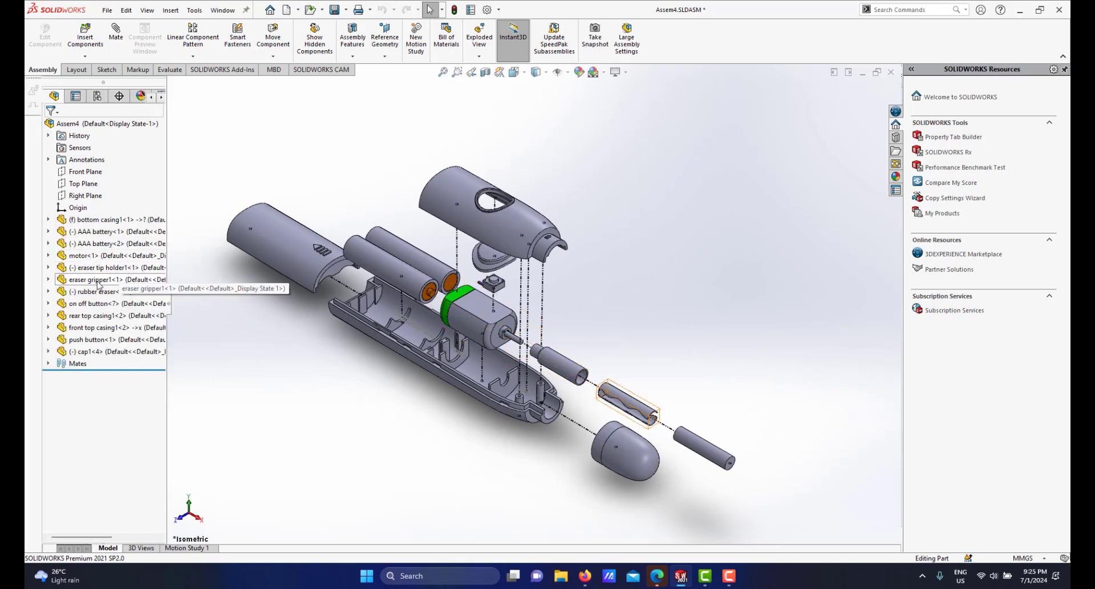
Open the eraser gripper, push button and cap part files one by one from the exploded assembly.
left_click(85, 280)
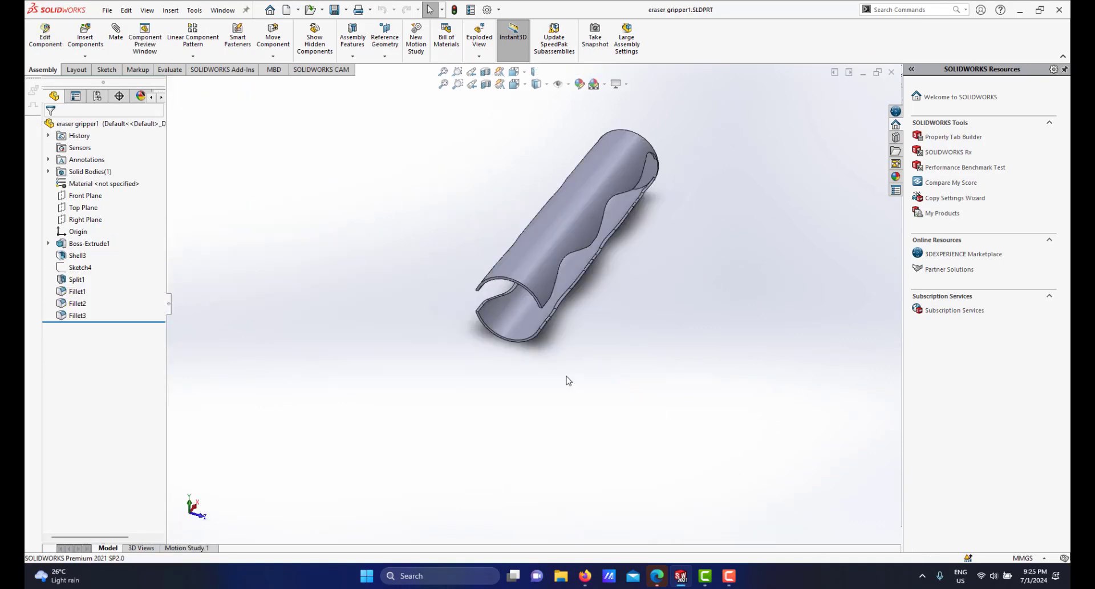
mouse_move(684, 577)
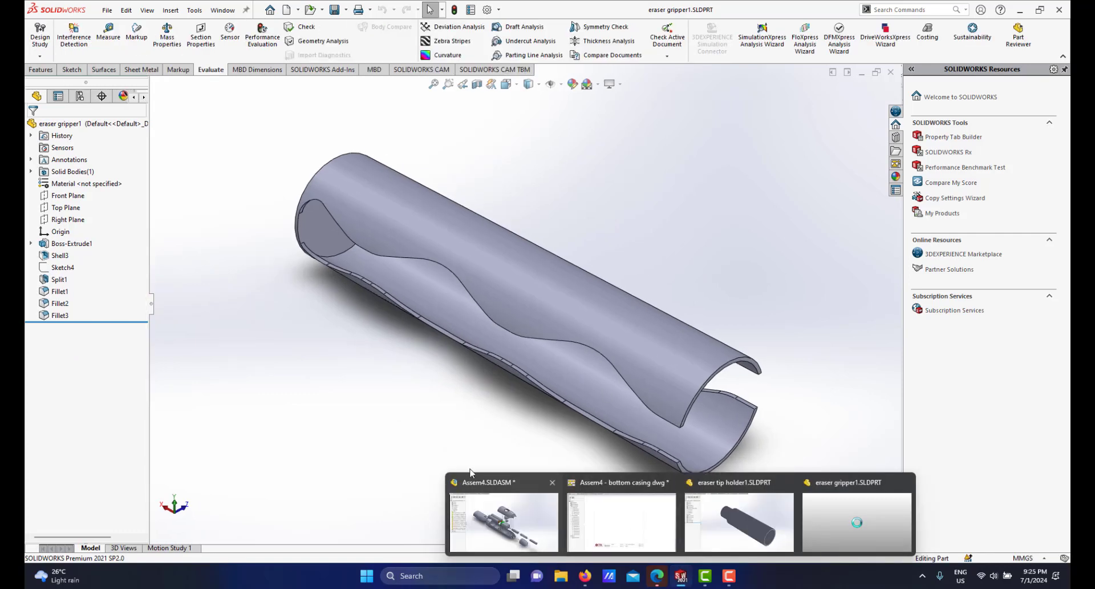
left_click(503, 516)
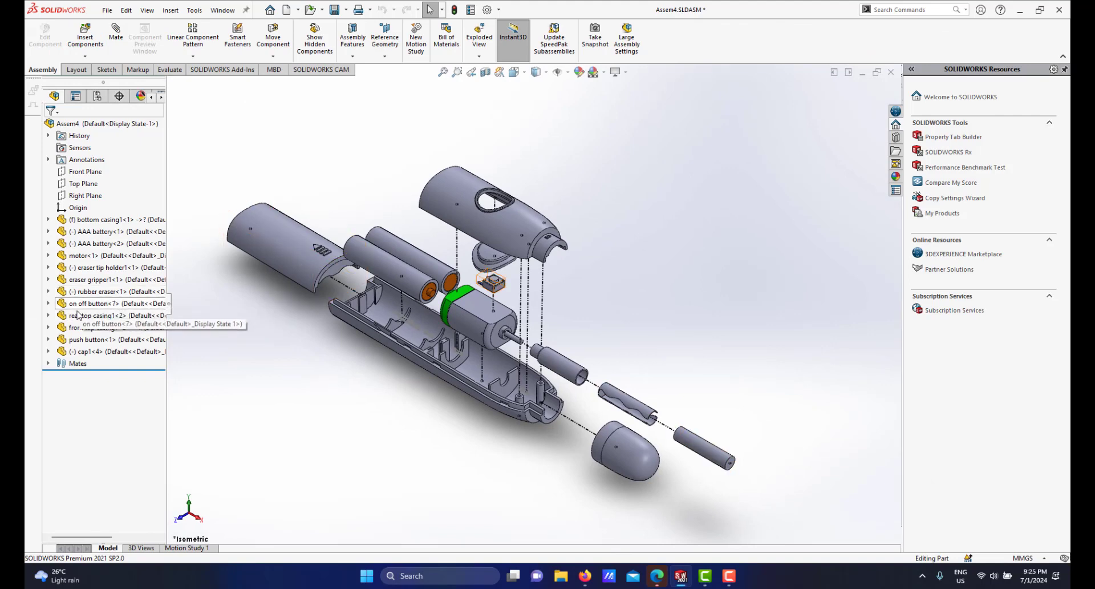
left_click(75, 340)
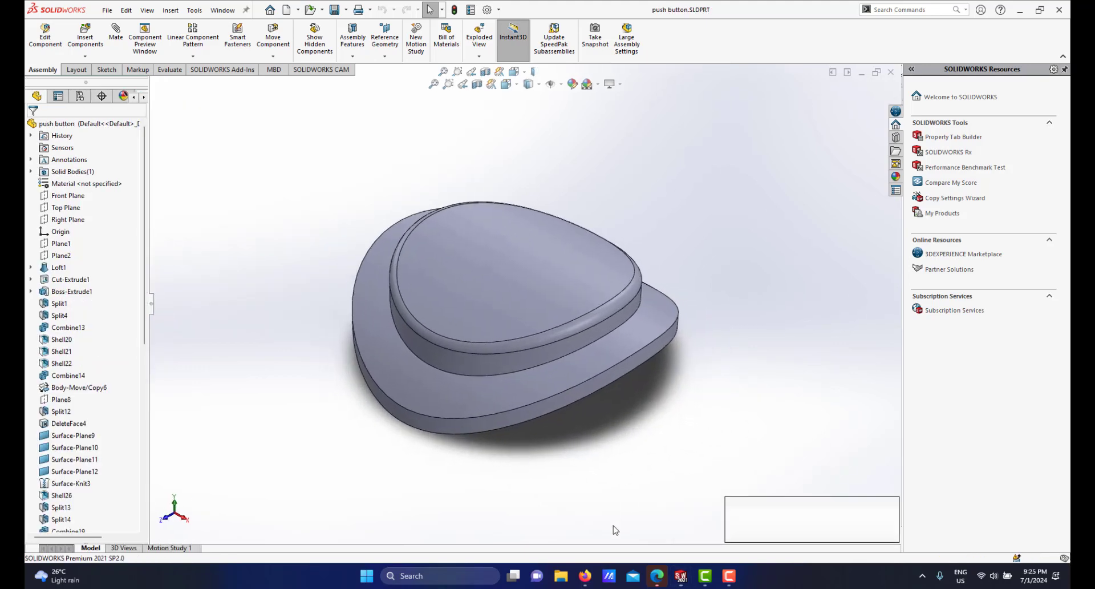
mouse_move(657, 577)
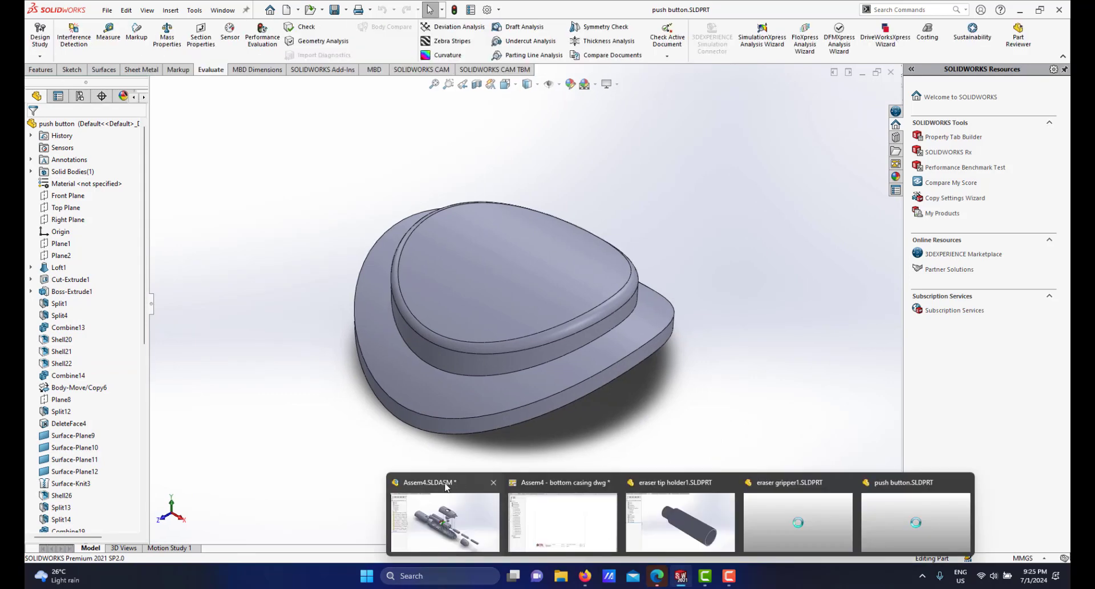
key("ctrl+Tab")
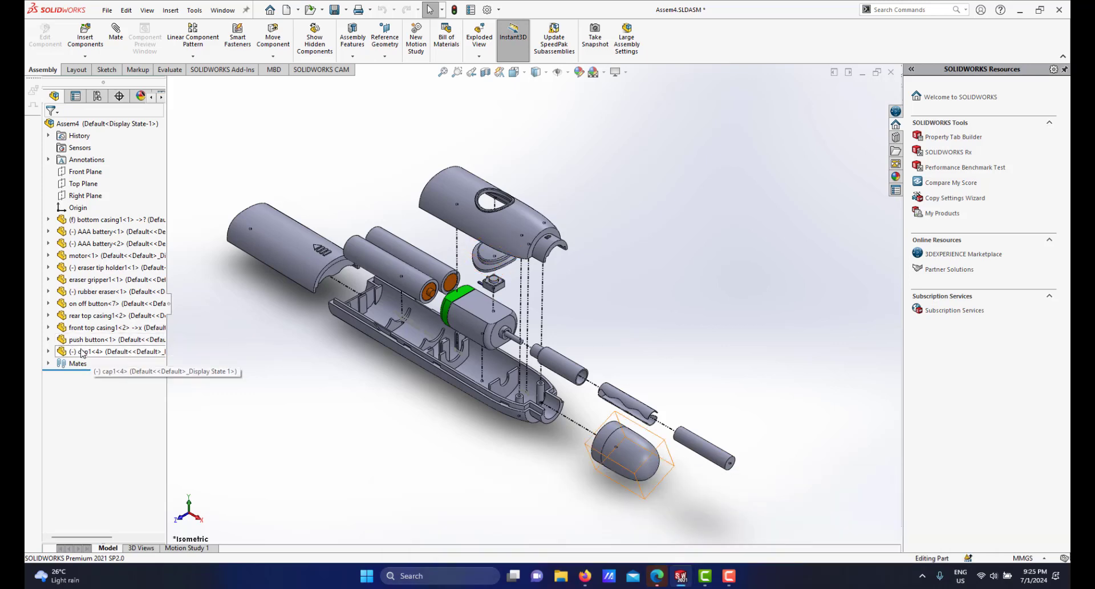
left_click(82, 352)
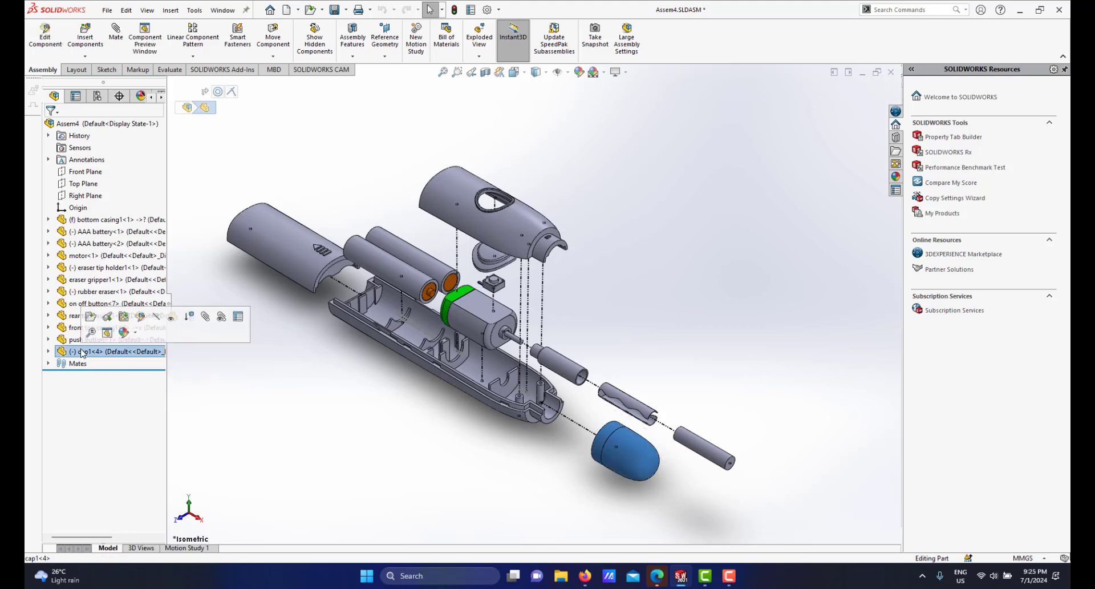
left_click(107, 318)
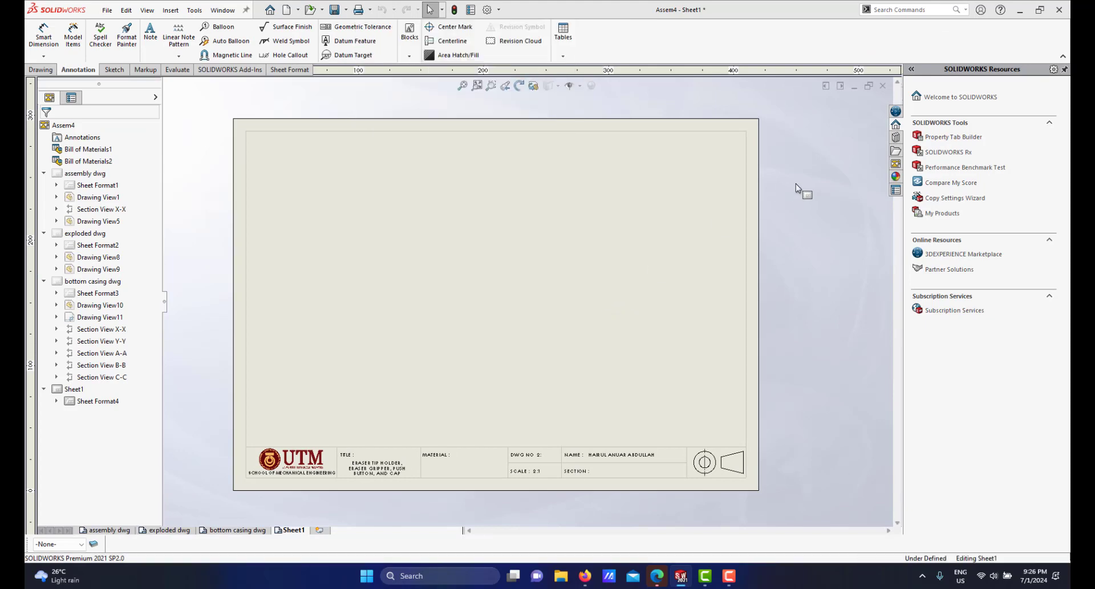
Load the views of the eraser tip holder1 part into the View Palette.
left_click(896, 165)
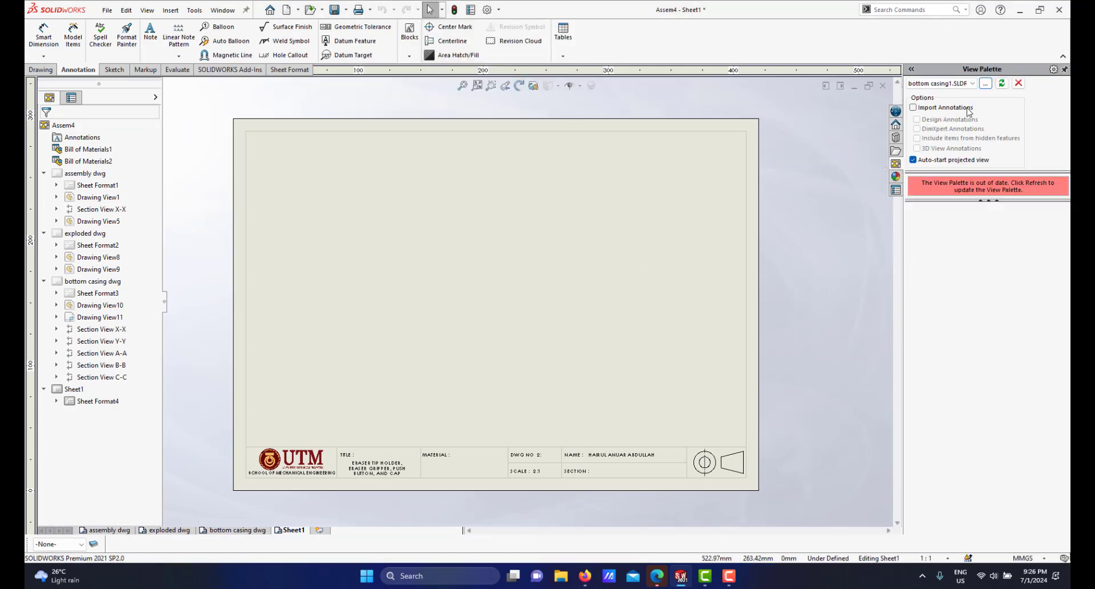
left_click(973, 84)
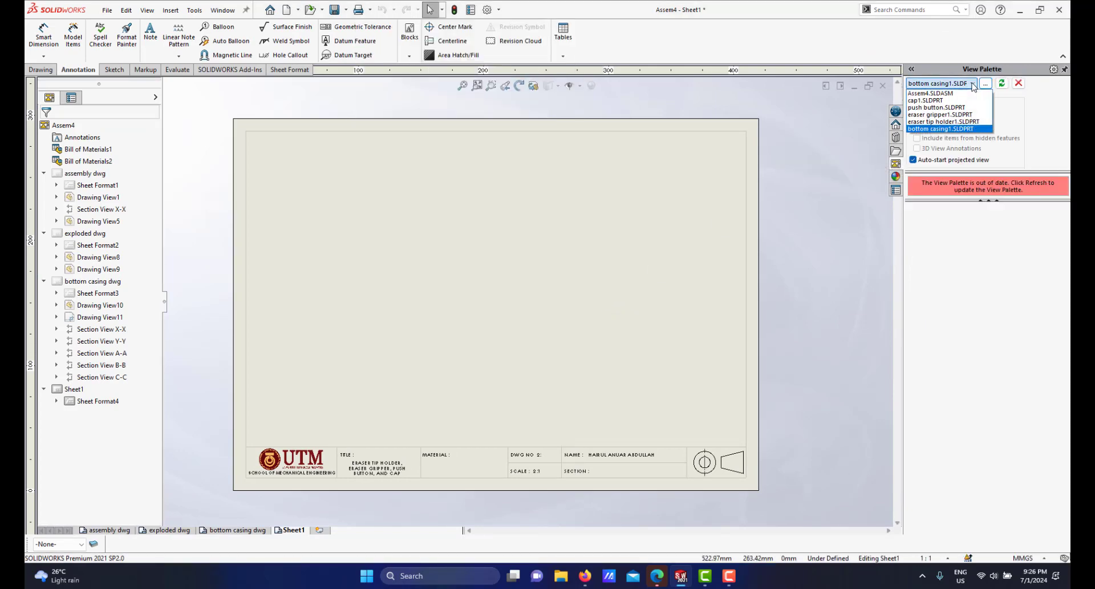
left_click(926, 122)
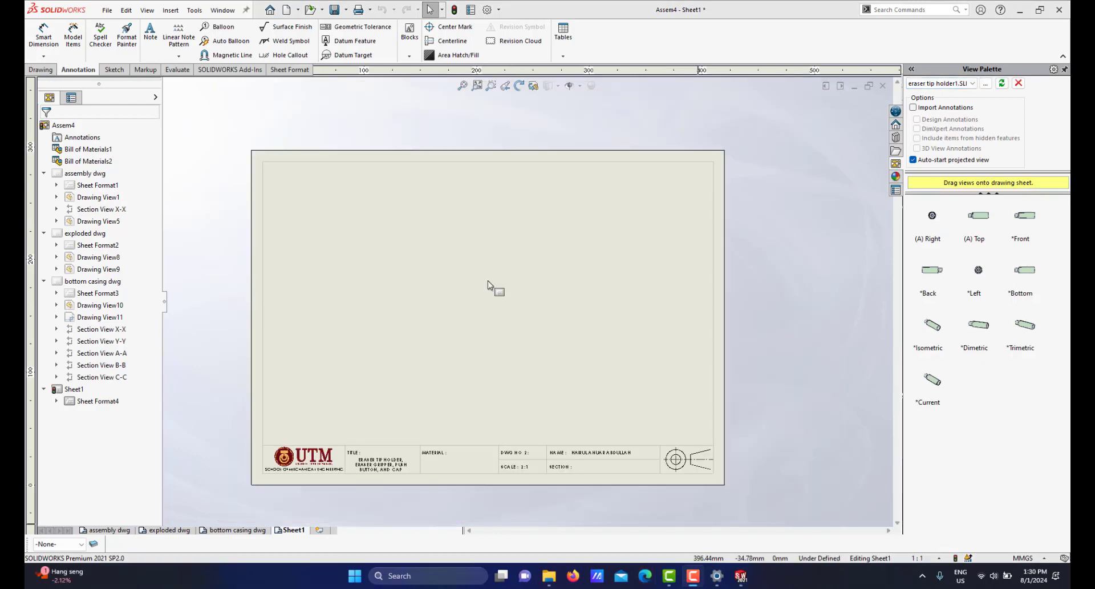
left_click_drag(489, 288, 542, 287)
middle_click(872, 264)
middle_click(872, 263)
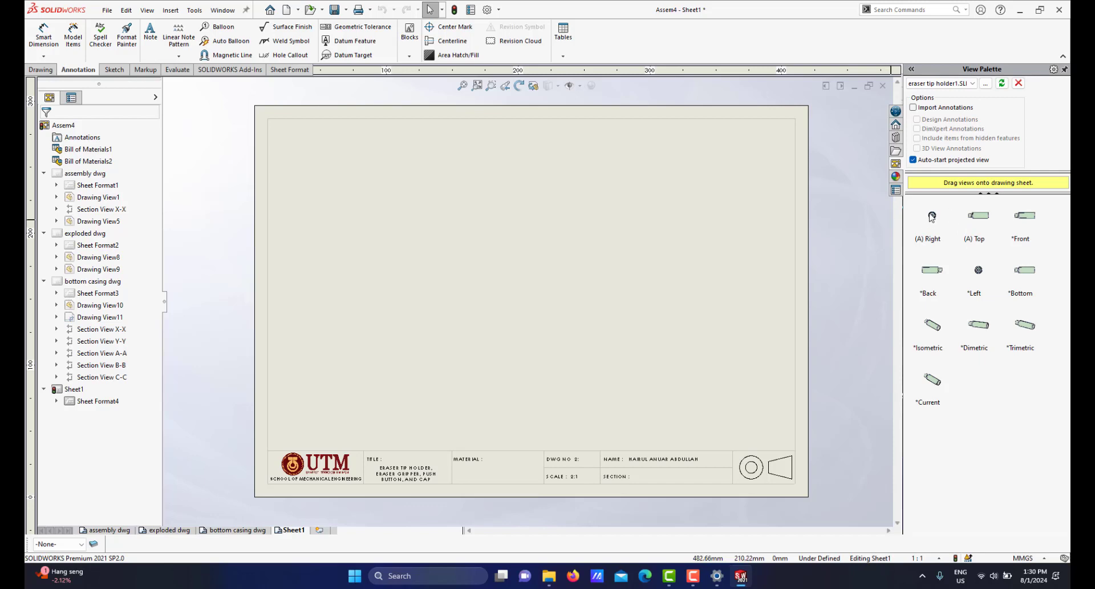
Examine the eraser tip holder's shape in its part file and return to the Assem4 drawing.
mouse_move(740, 576)
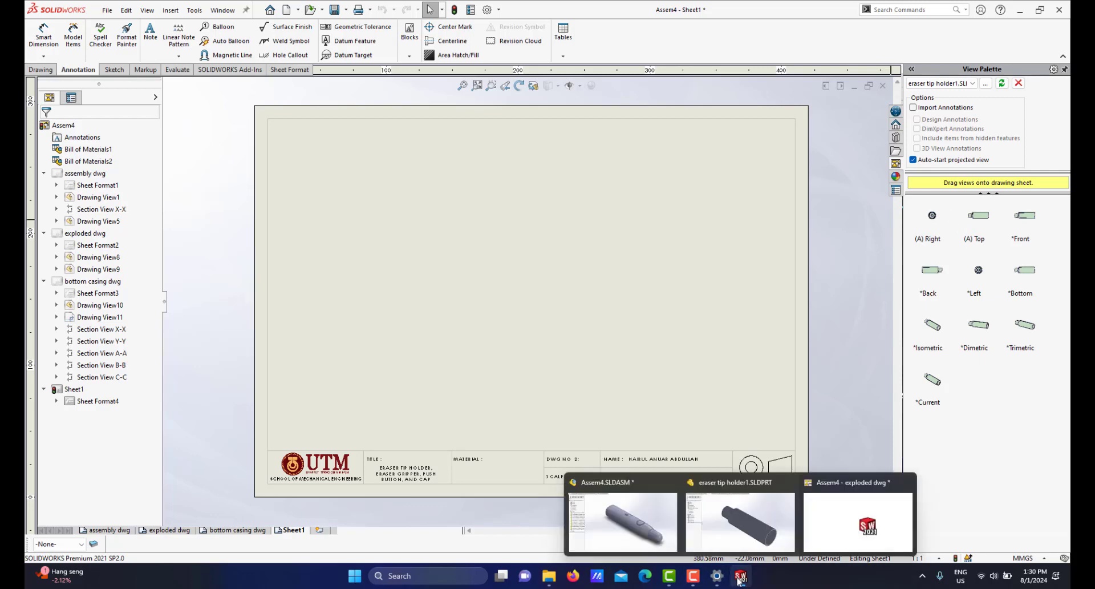
left_click(751, 517)
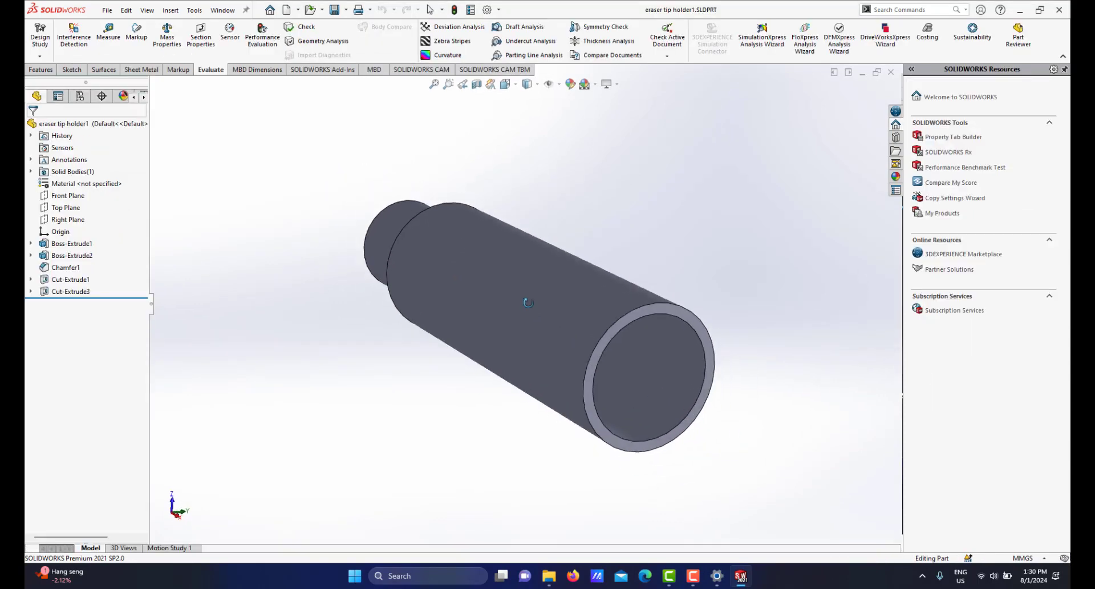
middle_click_drag(528, 302, 547, 371)
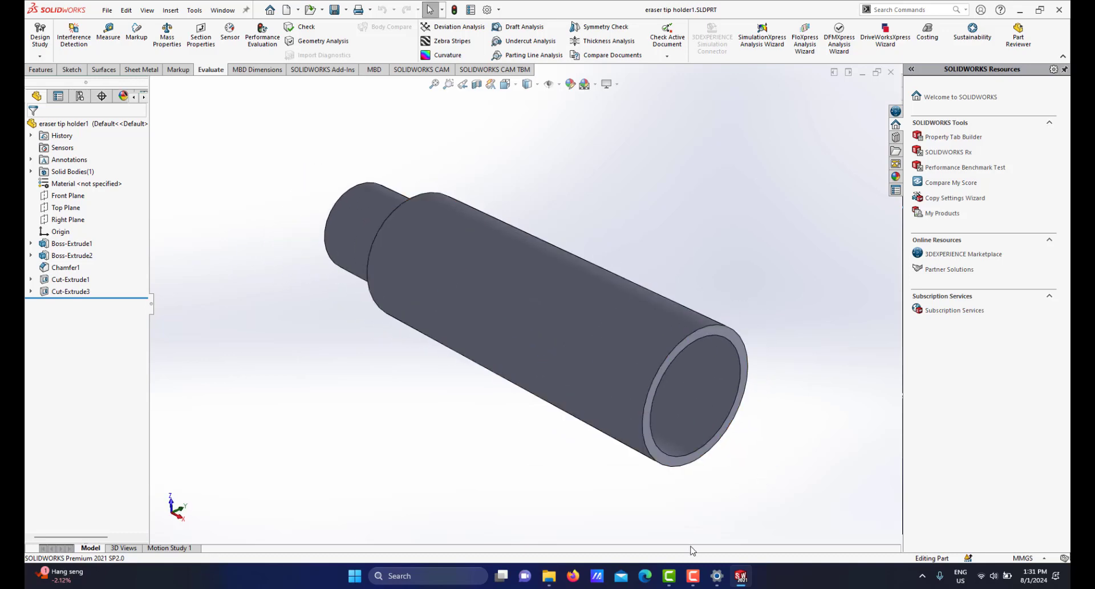
mouse_move(741, 576)
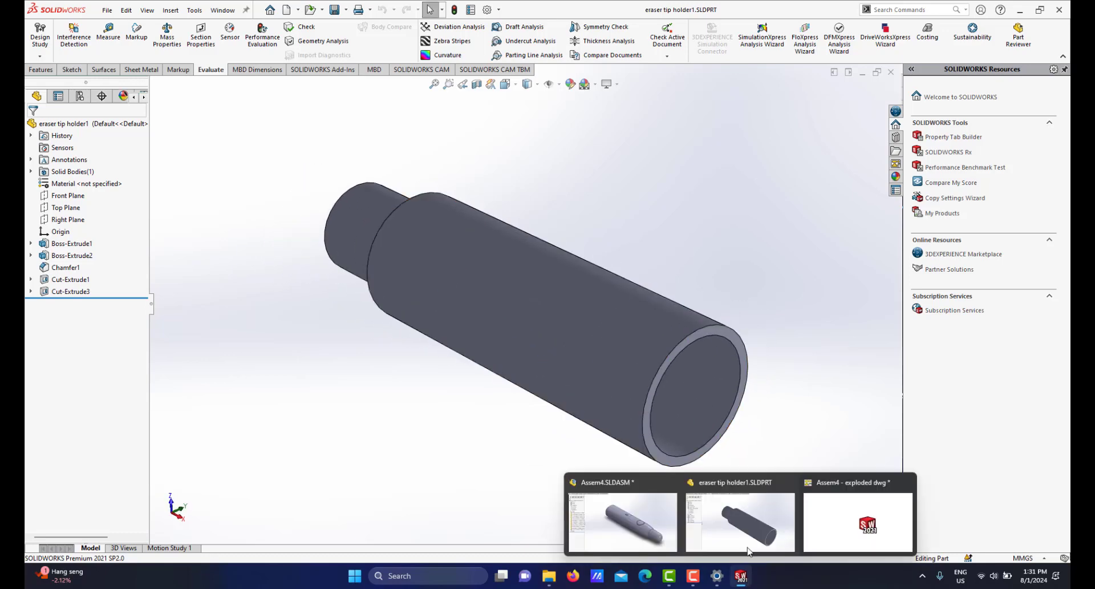
left_click(851, 483)
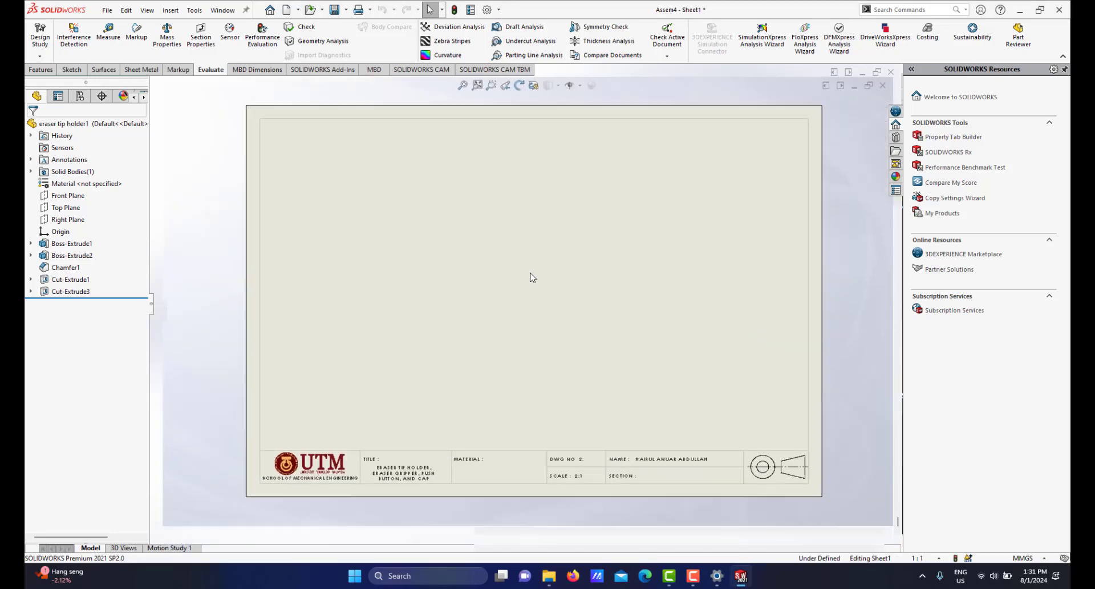
Place the eraser tip holder's Right view in the upper-left area of the sheet, without adding projected views.
left_click(896, 165)
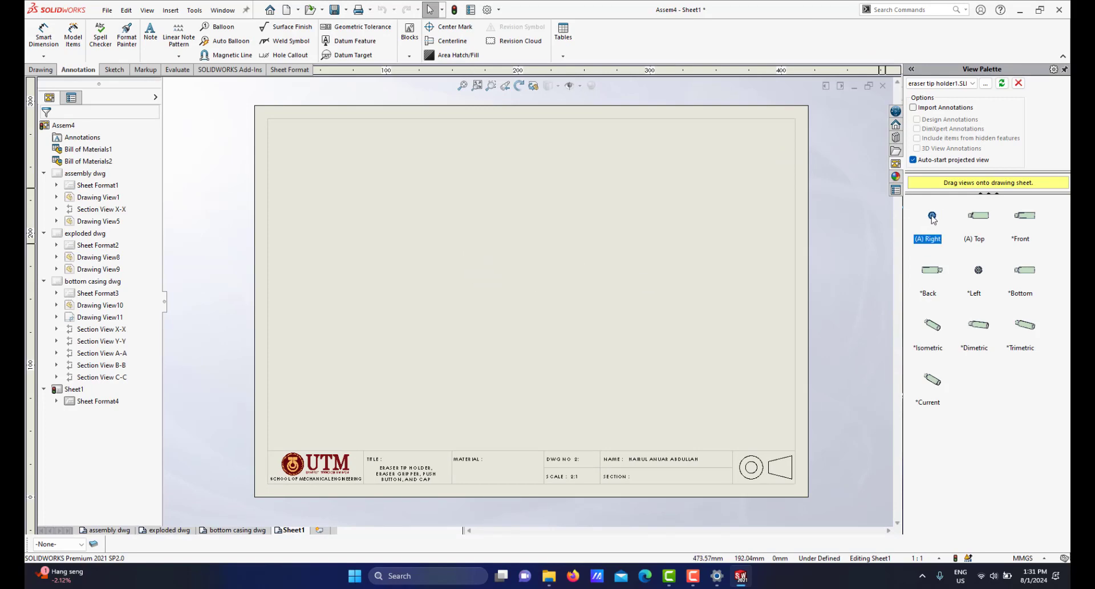
left_click_drag(421, 227, 420, 226)
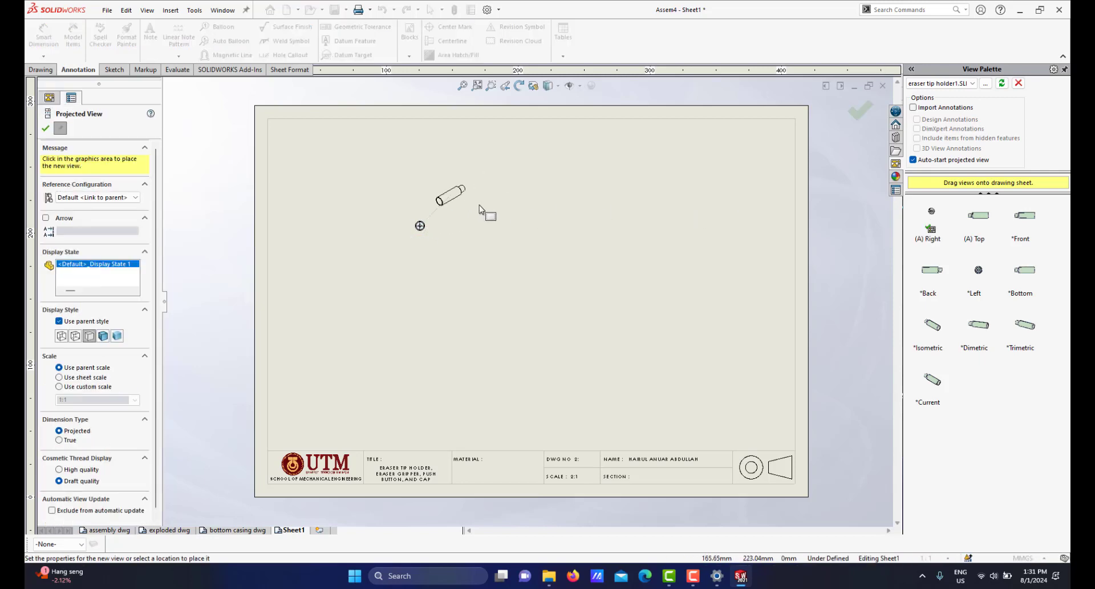
key("Escape")
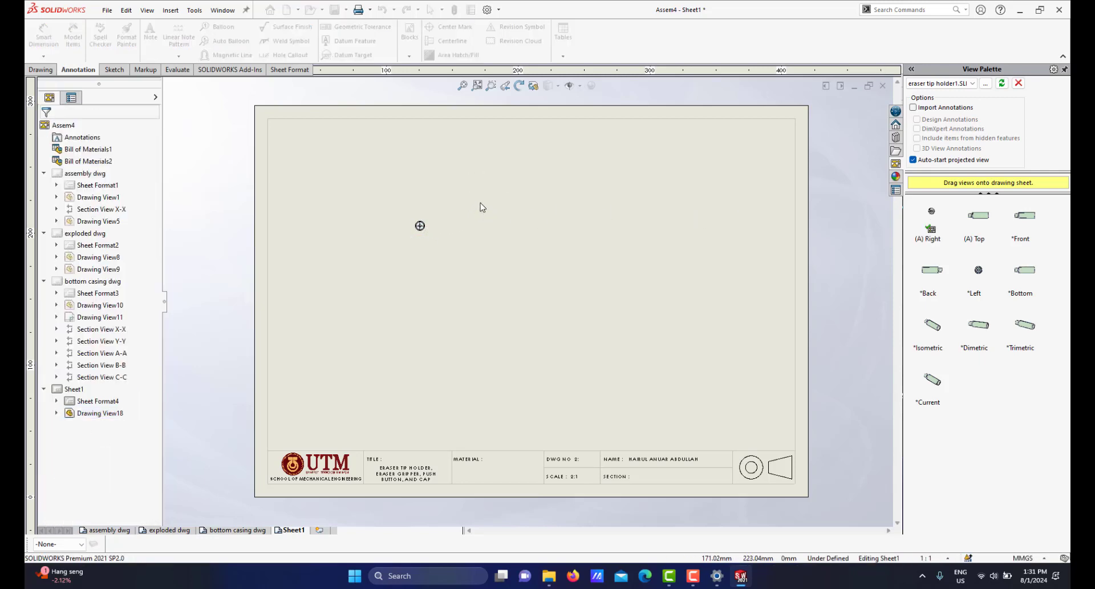
Set the tangent edges of the eraser tip holder's Right view to Tangent Edges Removed.
scroll(391, 237, "down", 3)
scroll(454, 270, "down", 1)
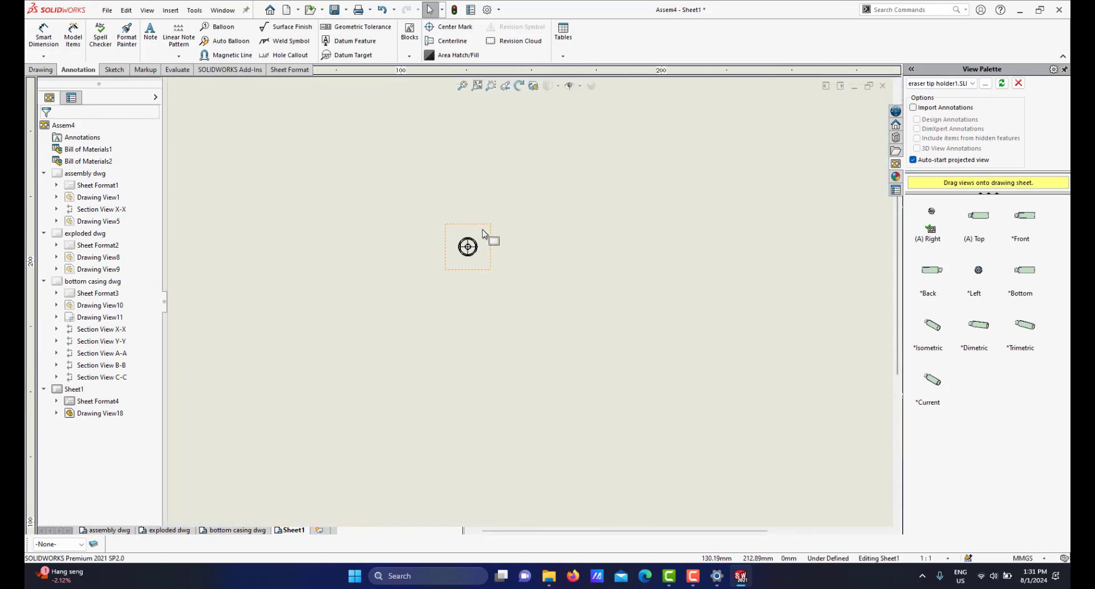
left_click(490, 235)
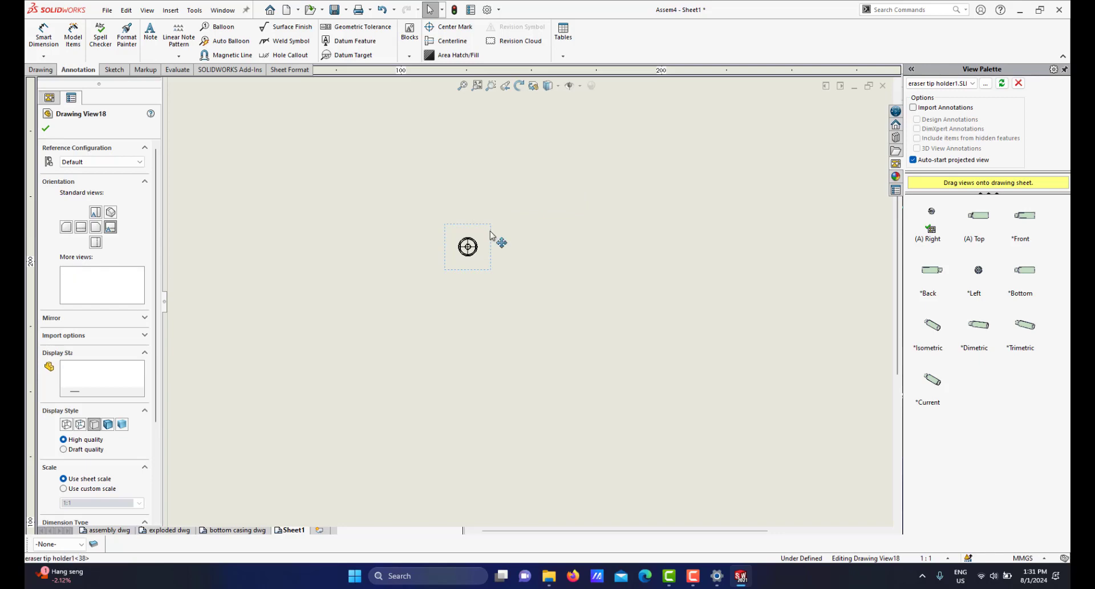
right_click(491, 235)
mouse_move(554, 360)
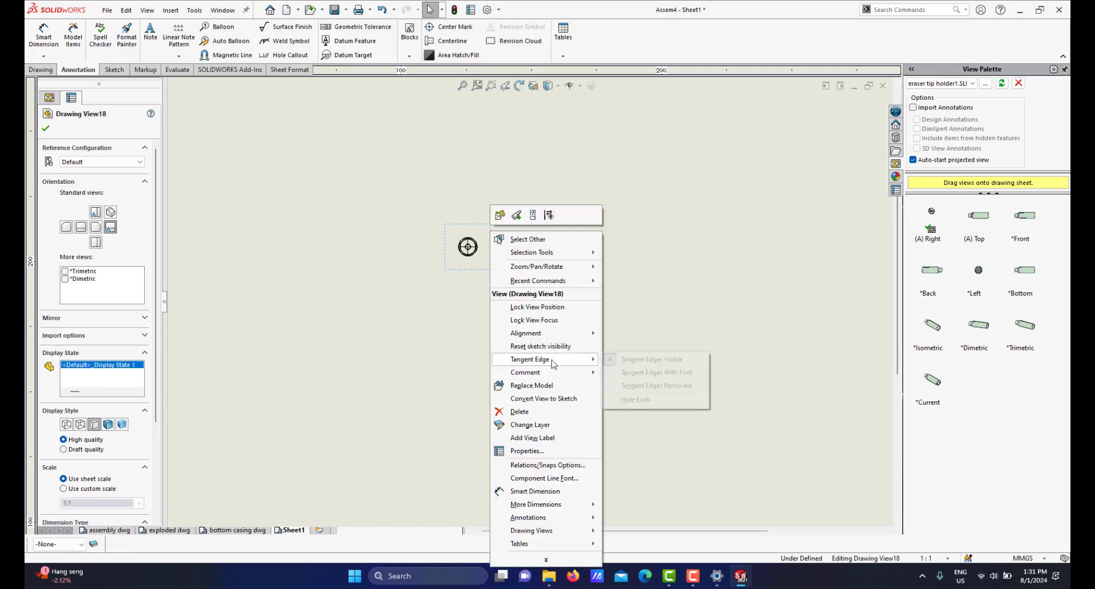
left_click(639, 390)
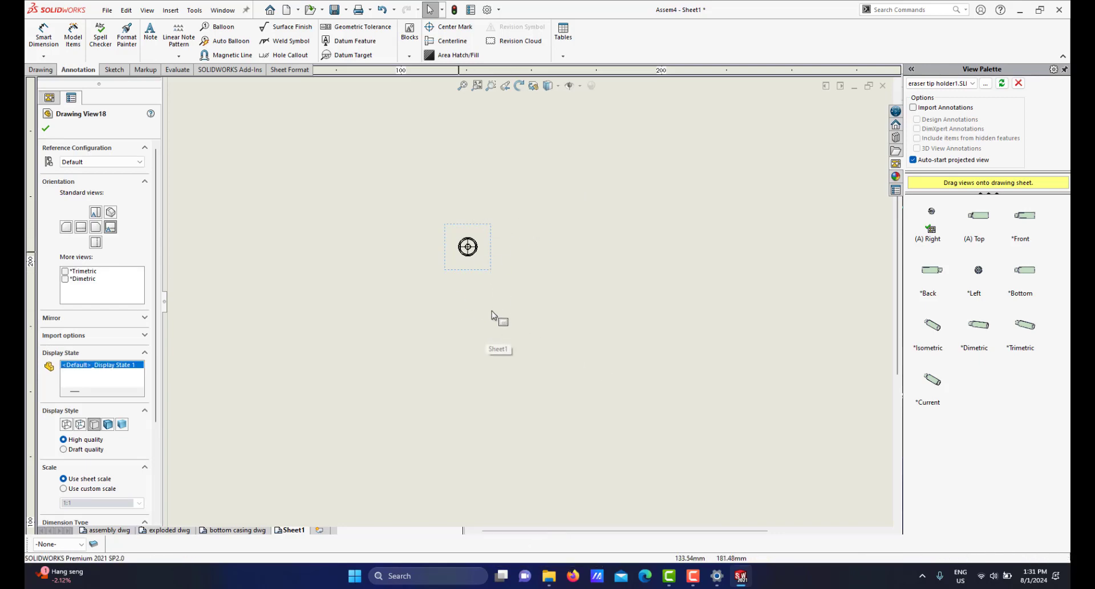
Give the eraser tip holder's Right view a custom scale of 2:1.
scroll(501, 313, "up", 3)
scroll(536, 365, "up", 2)
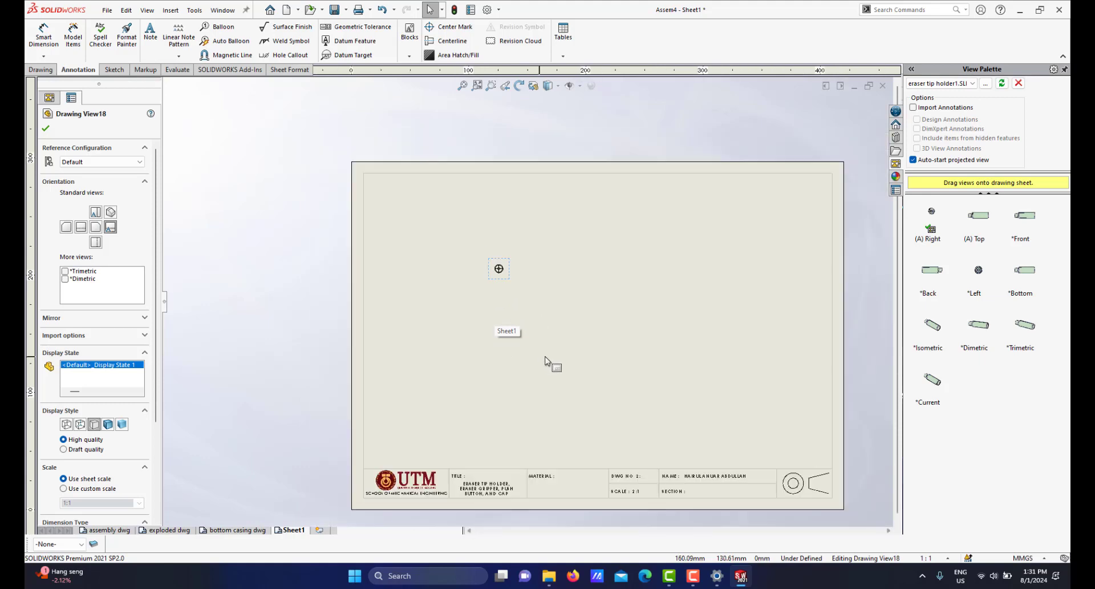
scroll(564, 376, "down", 2)
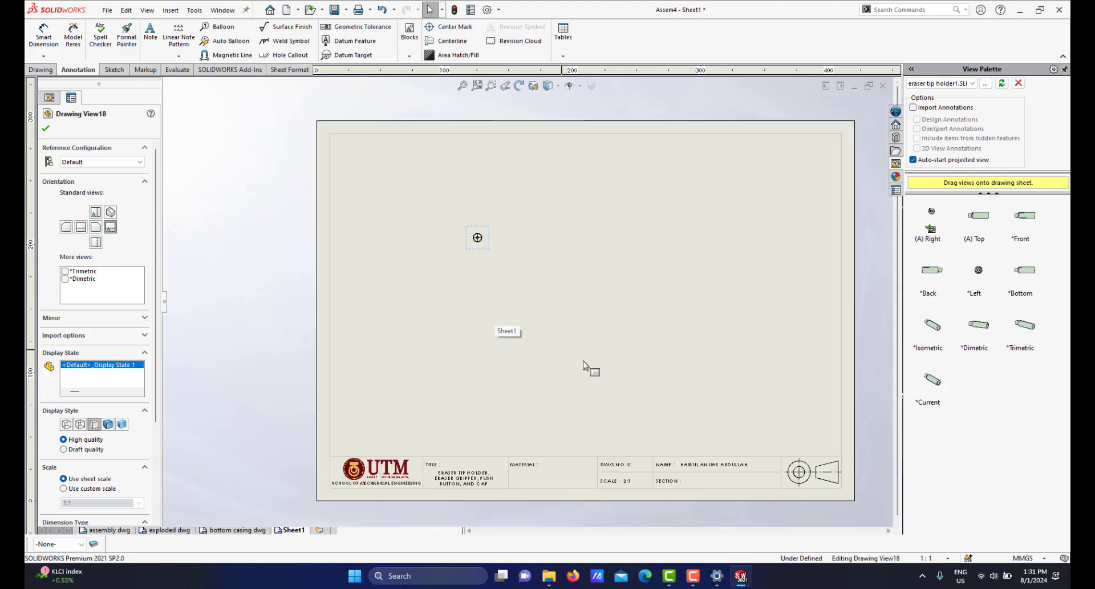
scroll(71, 376, "down", 3)
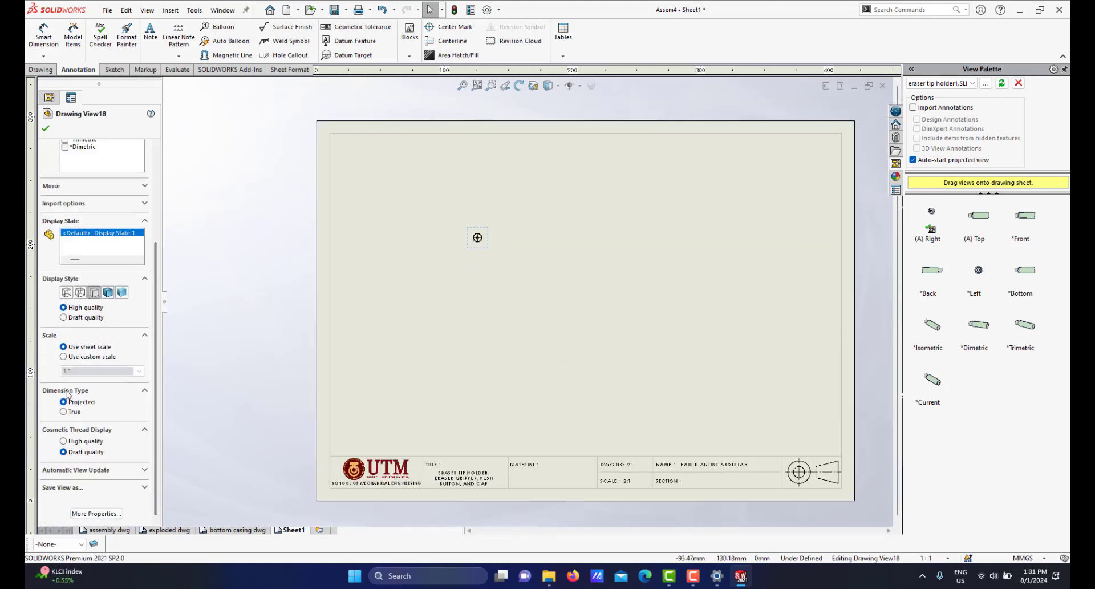
left_click(138, 371)
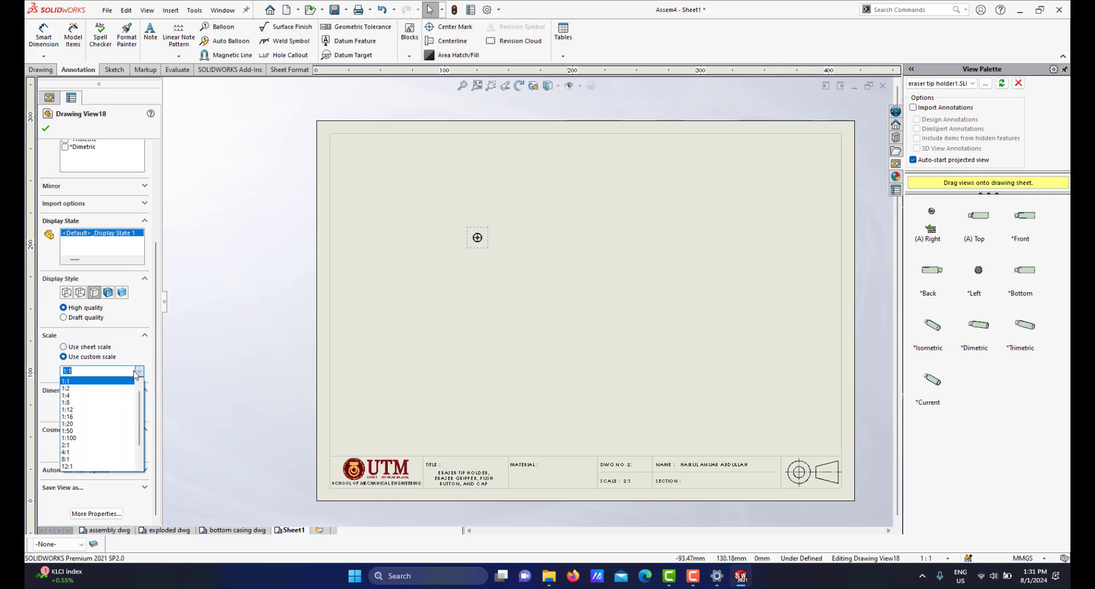
left_click(86, 450)
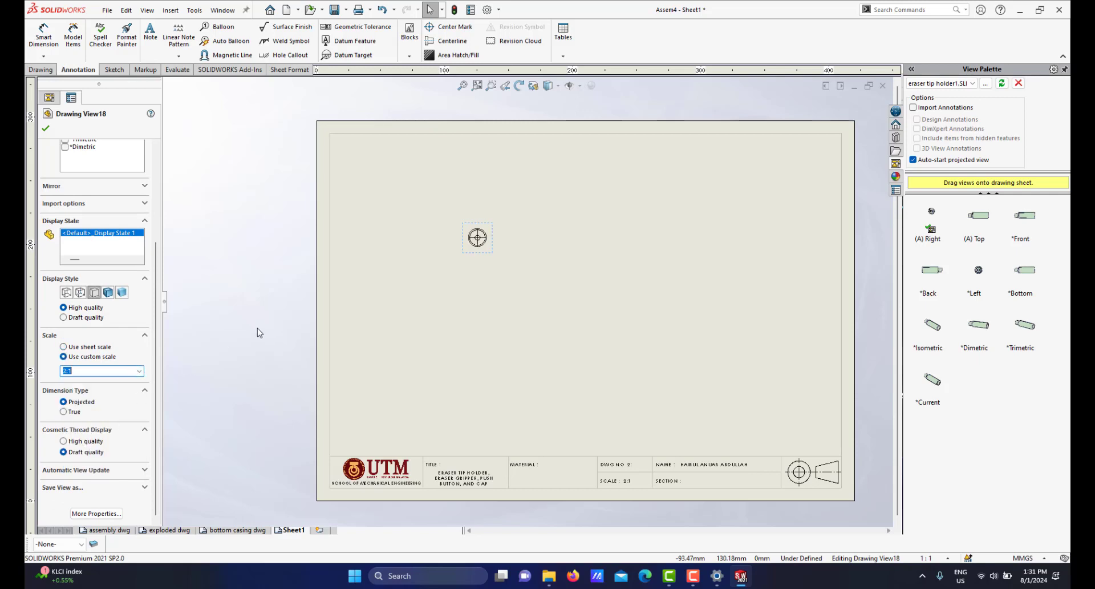
left_click(46, 129)
Move the eraser tip holder's Right view slightly closer to the sheet's upper-left corner.
scroll(460, 224, "down", 4)
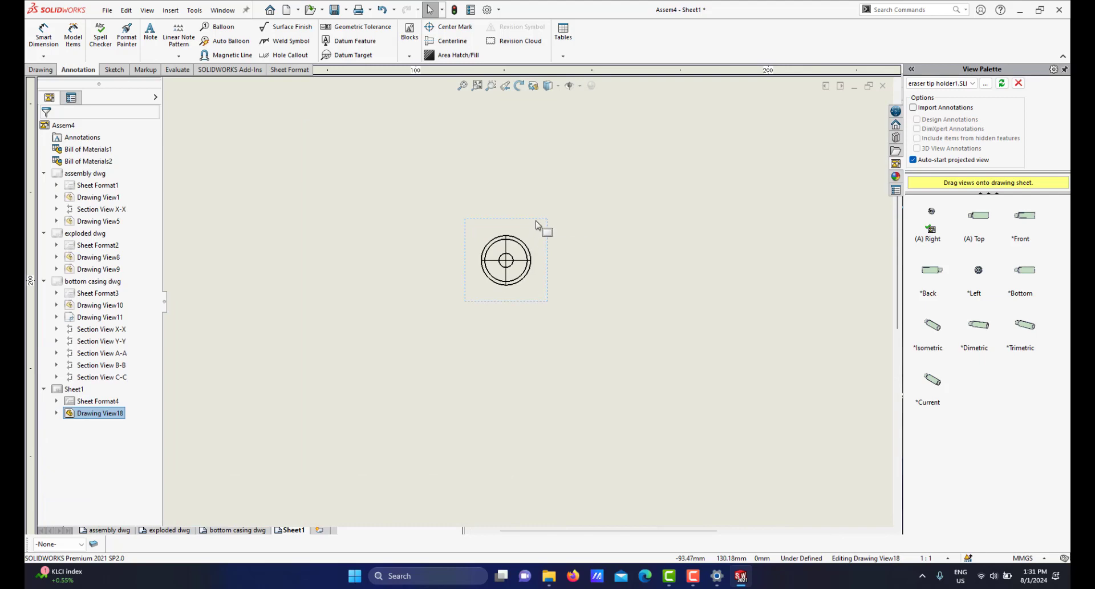
left_click(550, 188)
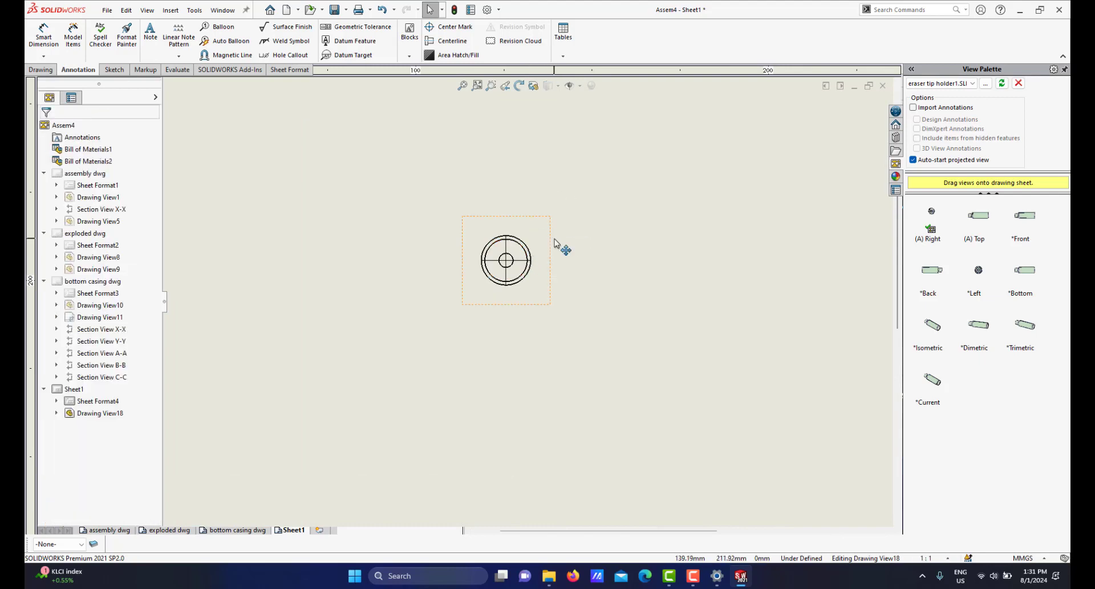
mouse_move(553, 242)
left_mouse_down()
mouse_move(533, 206)
mouse_move(501, 207)
left_mouse_up()
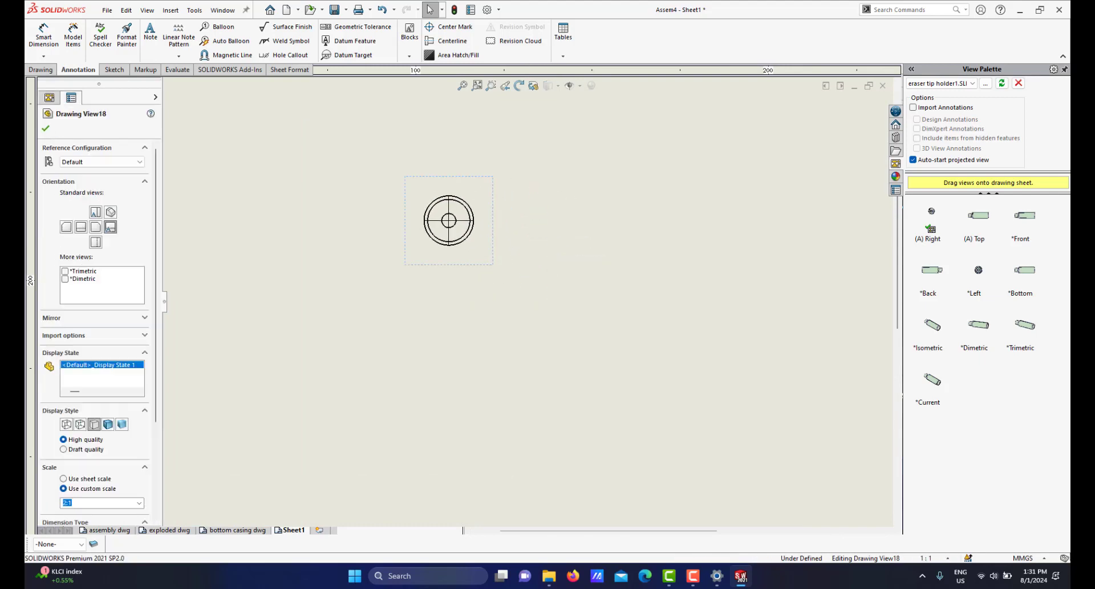
Set the display style of the eraser tip holder's Right view to Hidden Lines Visible.
scroll(447, 231, "down", 2)
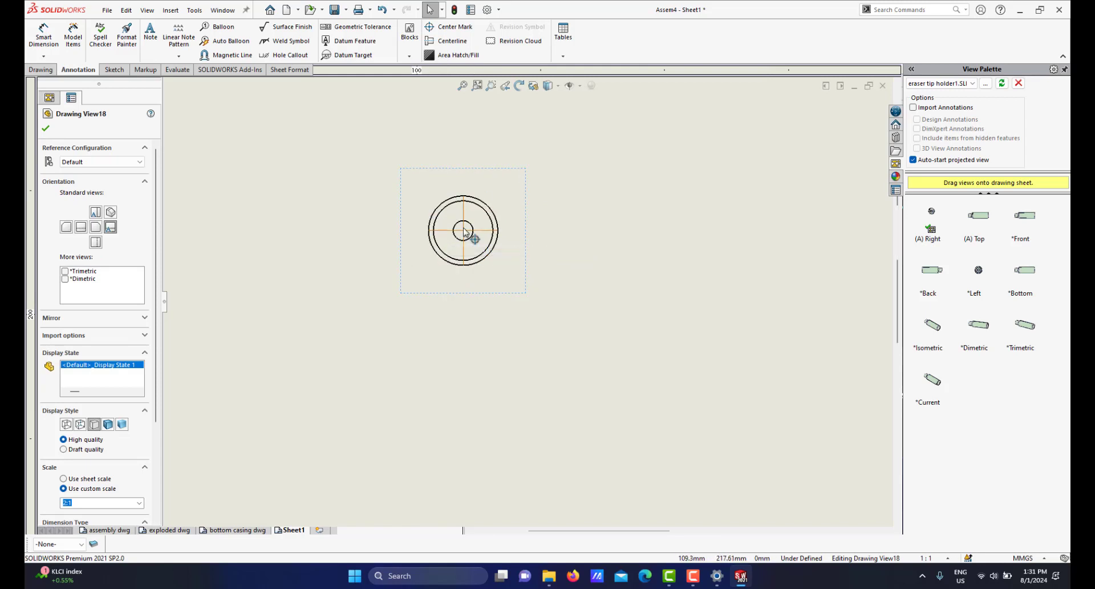
scroll(437, 197, "down", 2)
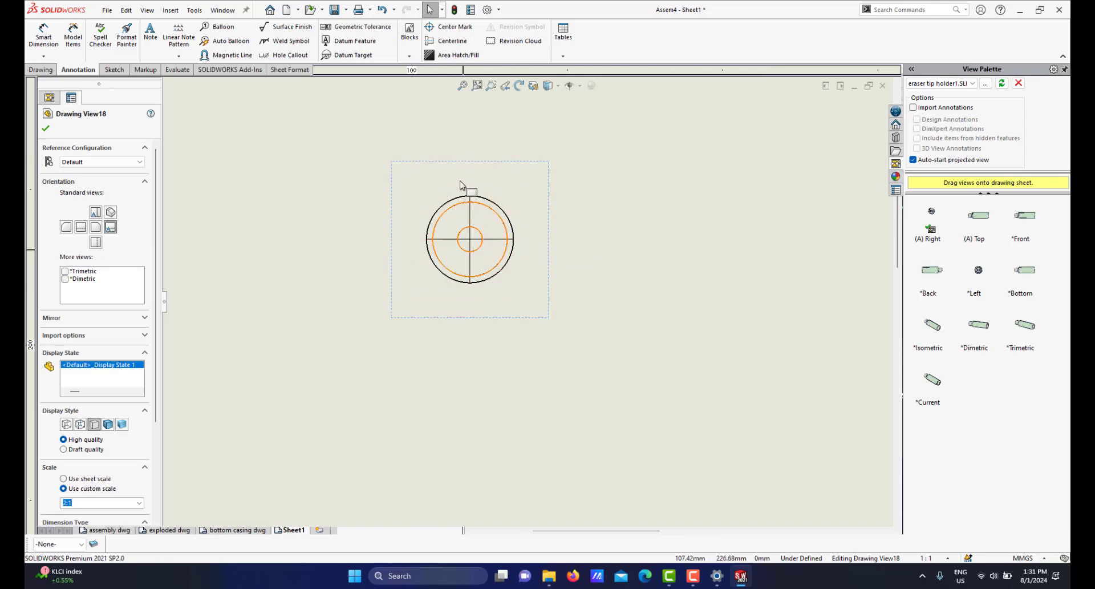
scroll(392, 267, "up", 2)
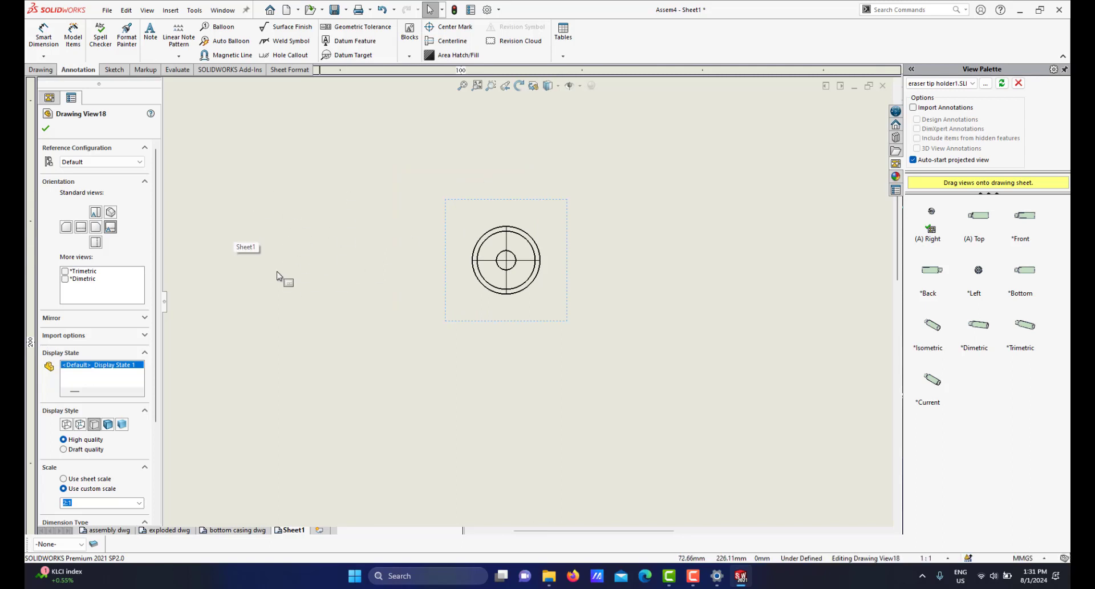
scroll(516, 288, "down", 1)
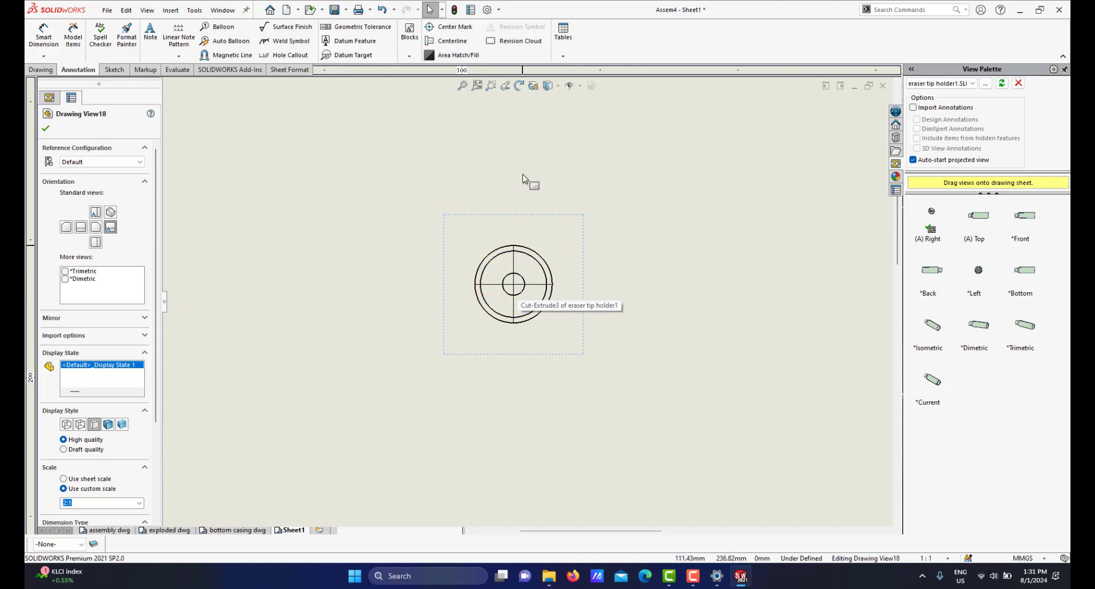
left_click(558, 87)
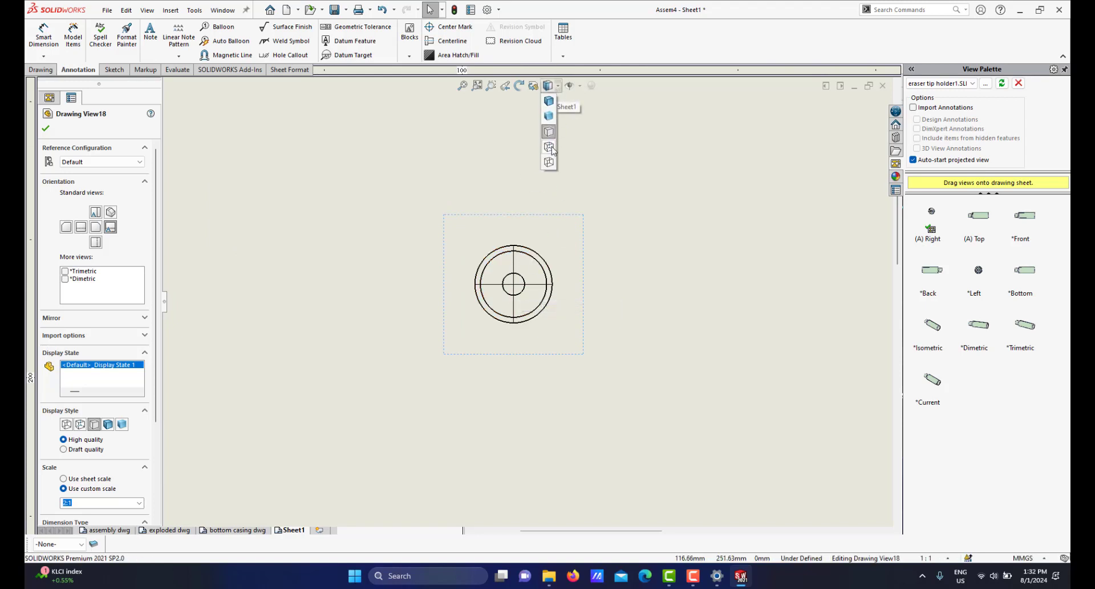
left_click(550, 147)
scroll(430, 310, "up", 1)
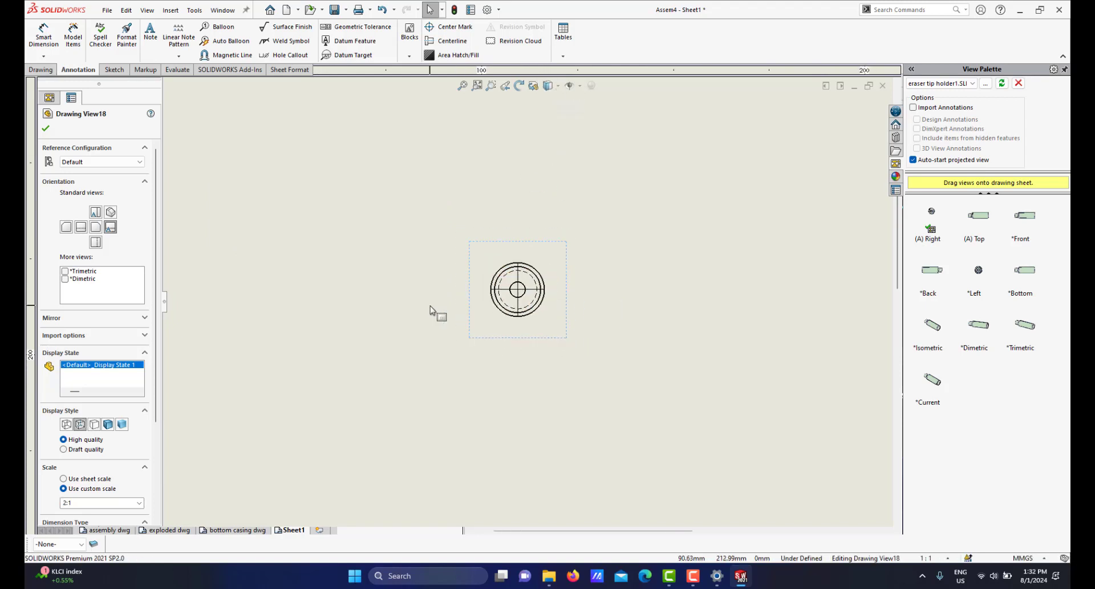
Create a vertical section view through the center of the eraser tip holder's Right view and place it to the left of that view.
left_click(38, 69)
left_click(123, 35)
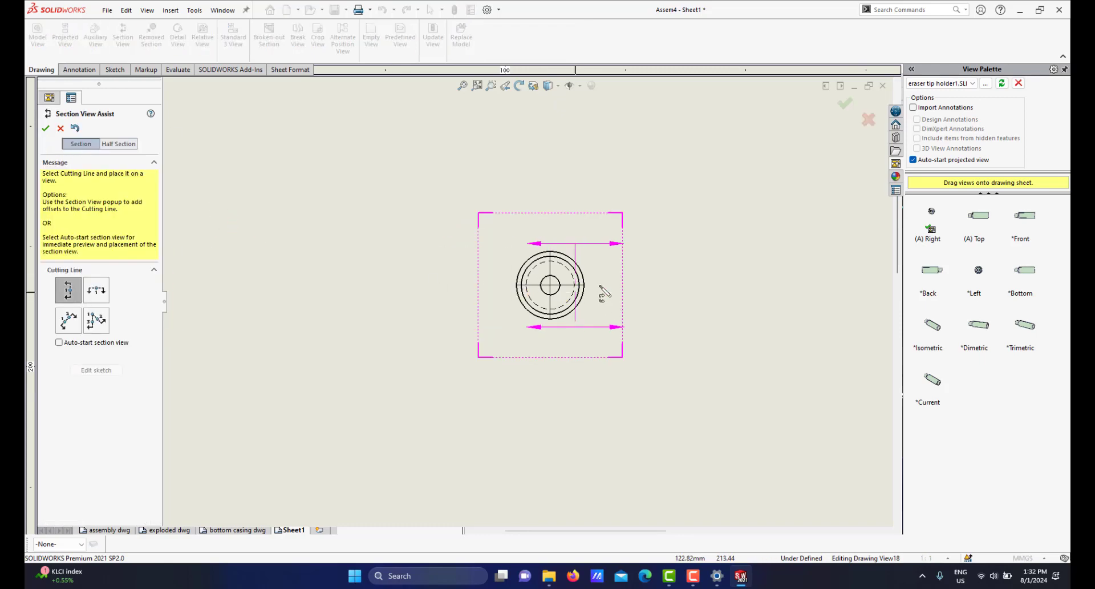
left_click(551, 285)
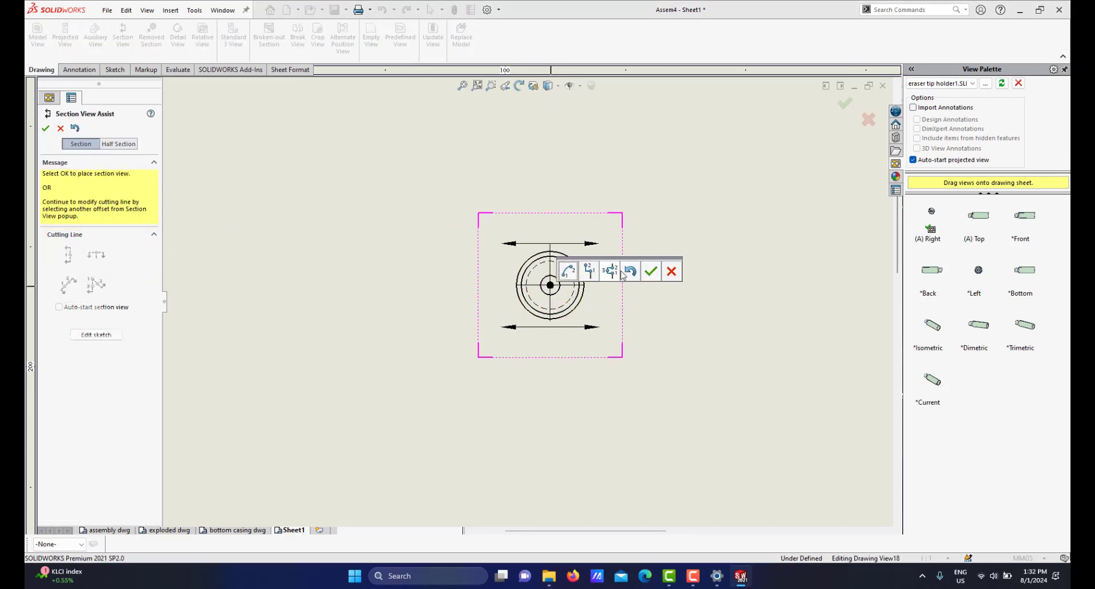
left_click(650, 272)
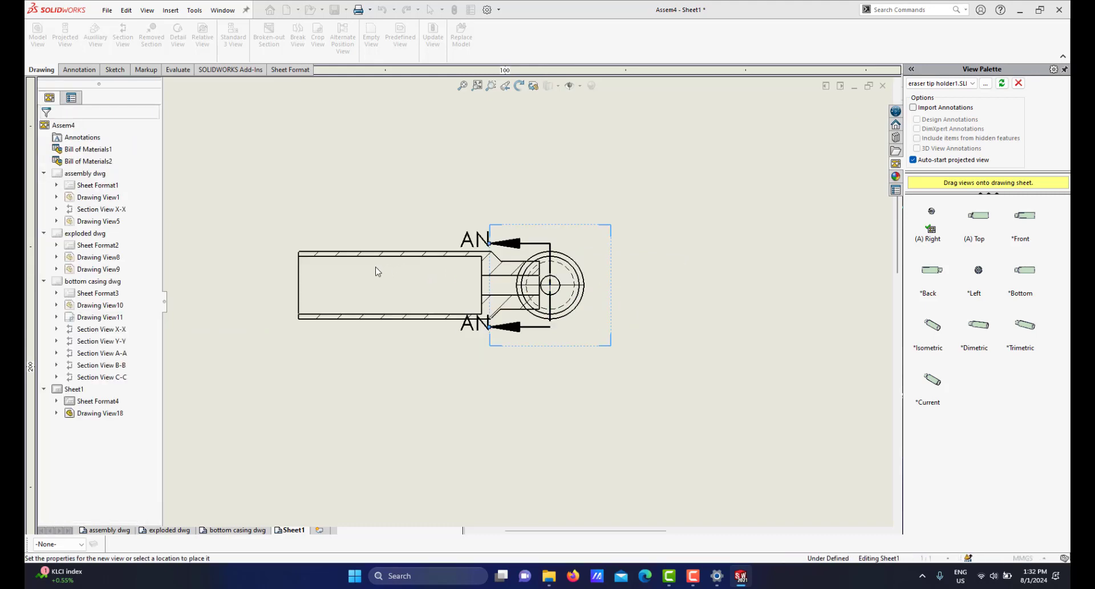
scroll(342, 285, "up", 1)
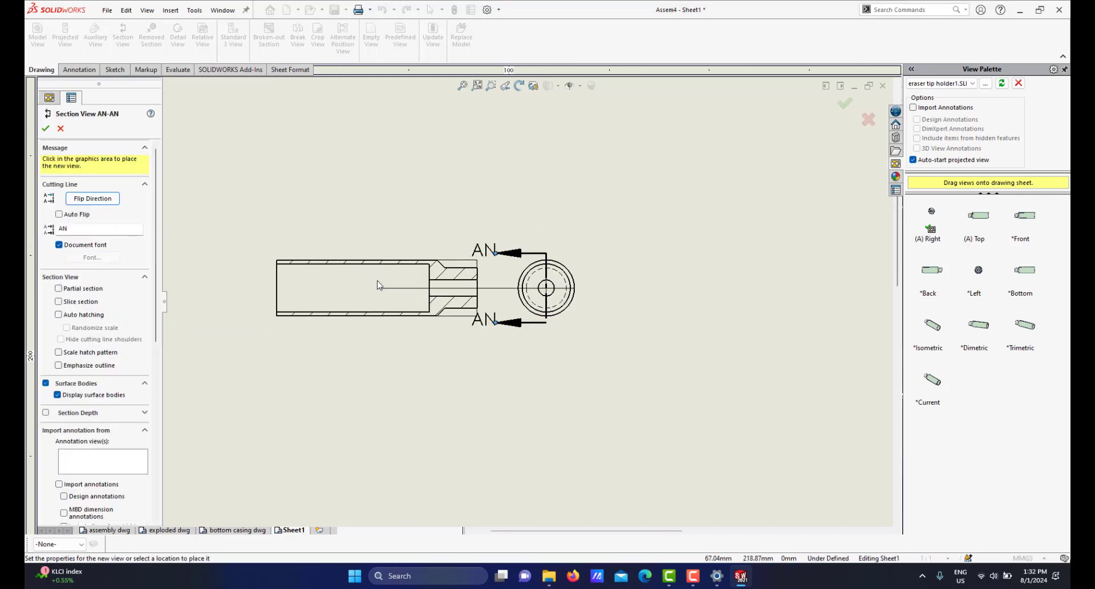
scroll(377, 285, "down", 1)
scroll(342, 280, "down", 1)
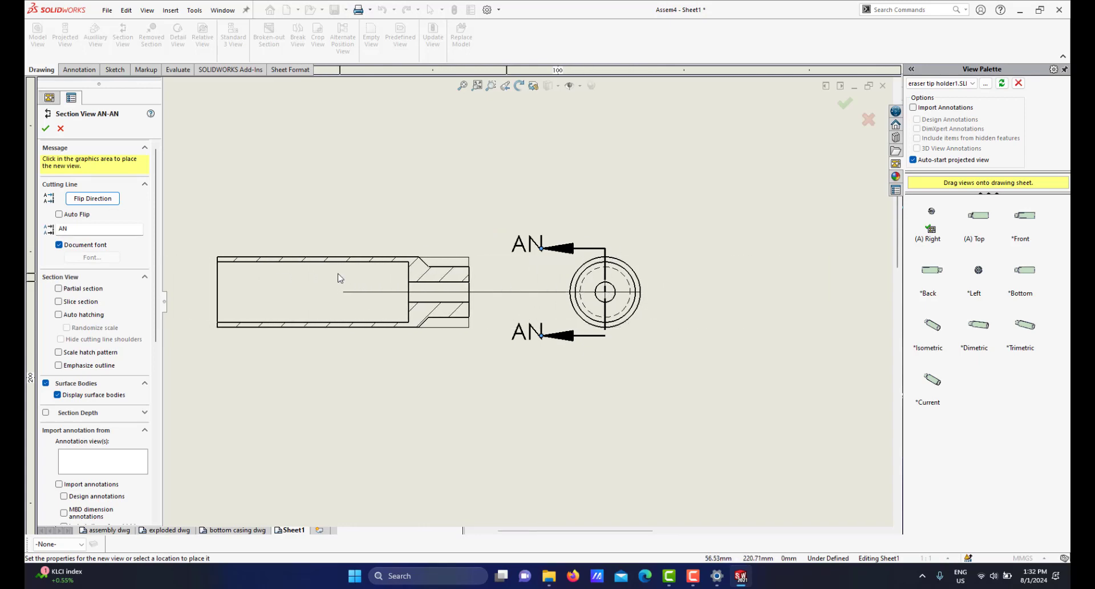
left_click(377, 278)
scroll(400, 320, "up", 3)
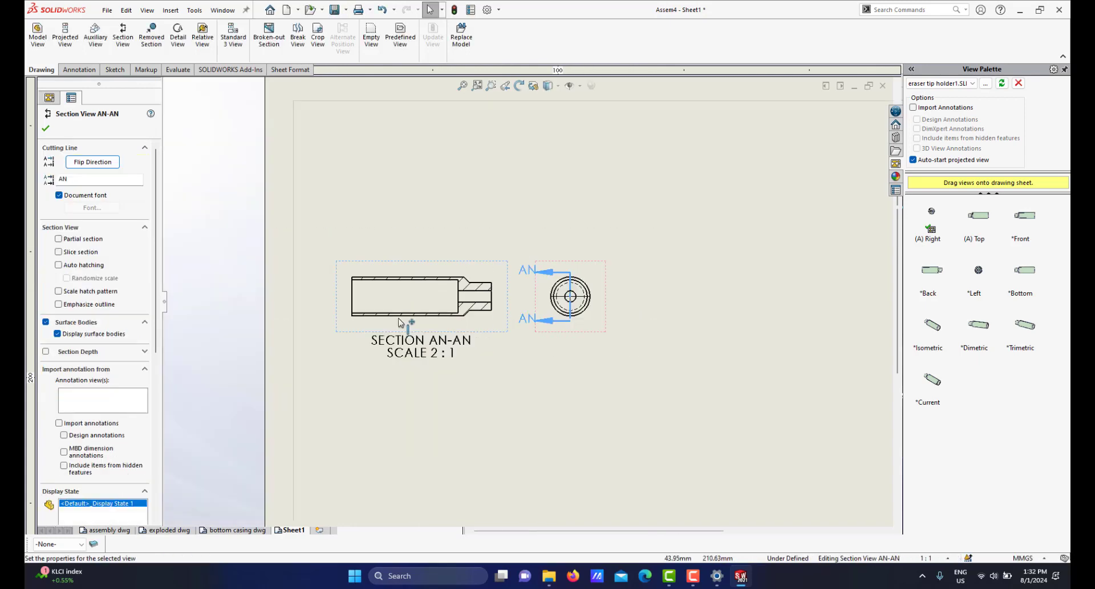
Change the label of the eraser tip holder's section view to X.
scroll(432, 327, "down", 1)
scroll(488, 327, "down", 1)
scroll(572, 302, "down", 1)
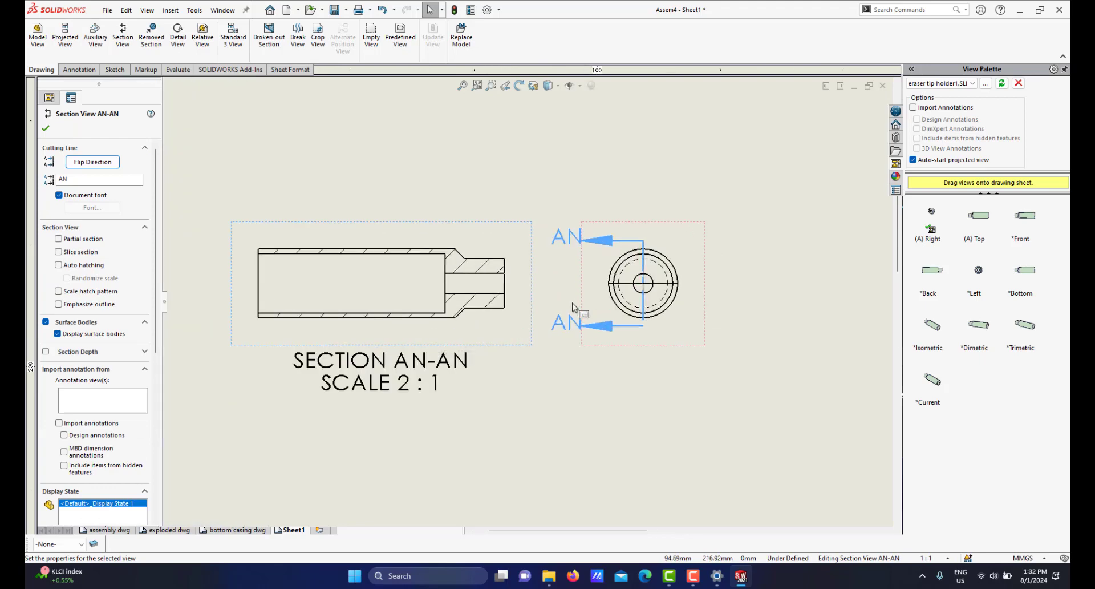
scroll(581, 331, "up", 2)
scroll(621, 339, "down", 1)
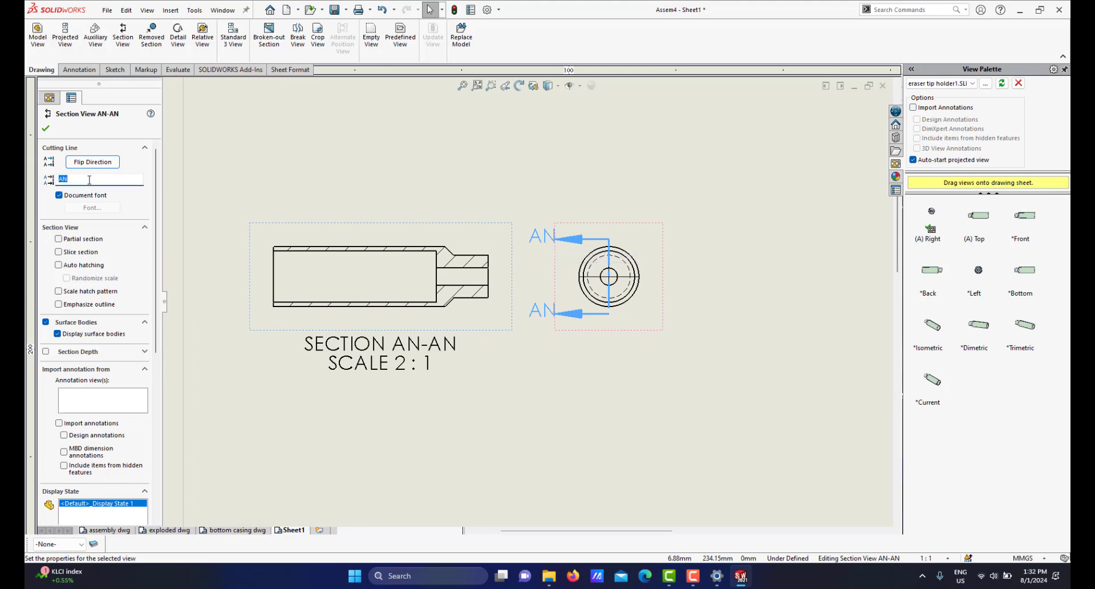
key("Return")
left_click(572, 287)
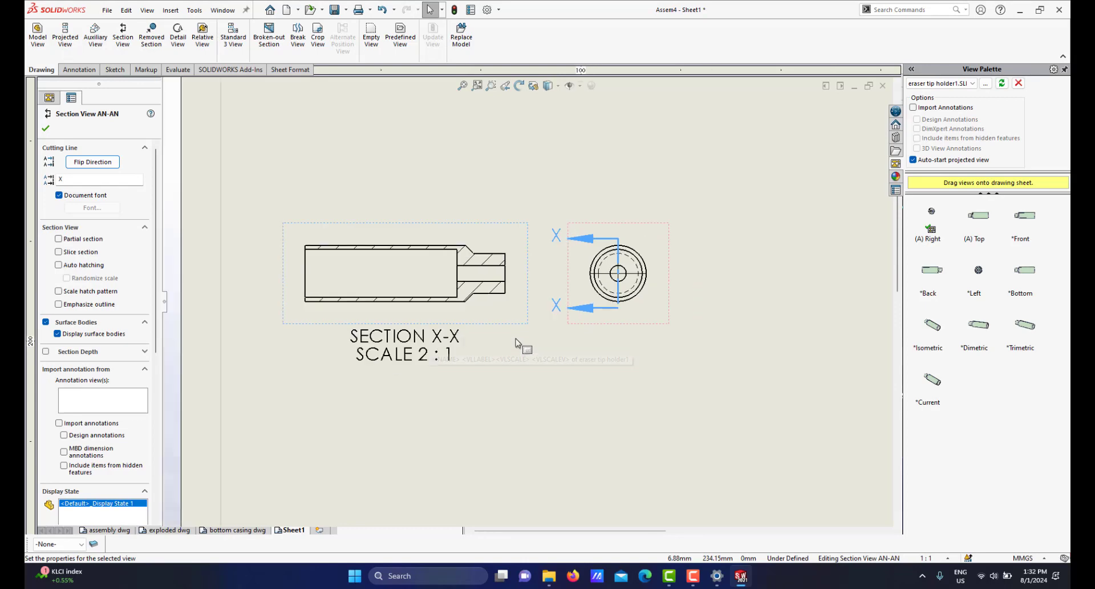
Flip the cutting direction of the eraser tip holder's section X-X.
scroll(525, 349, "down", 2)
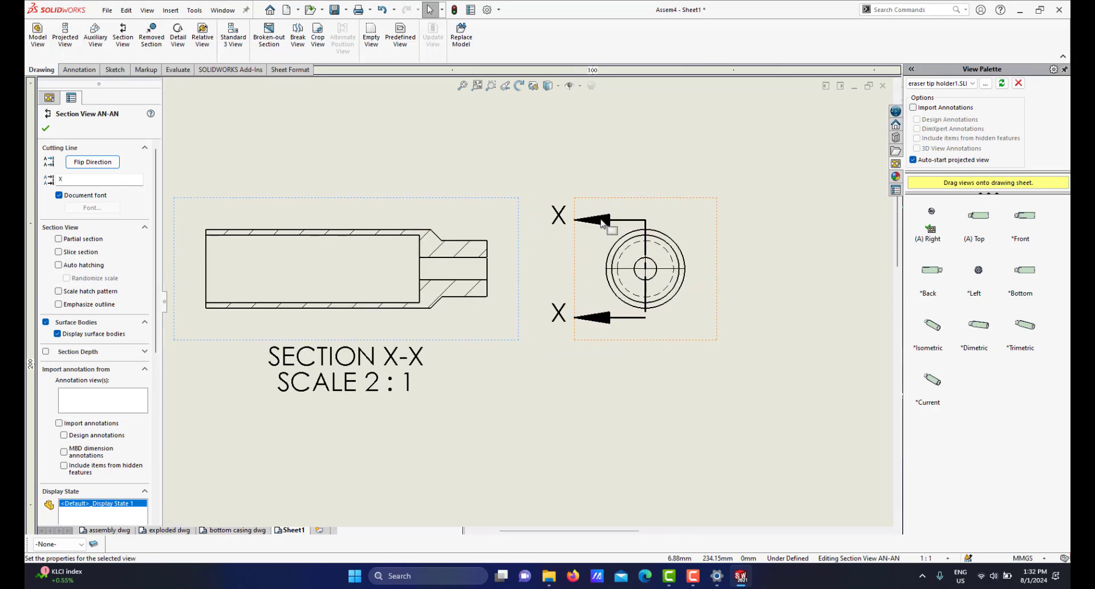
left_click(93, 161)
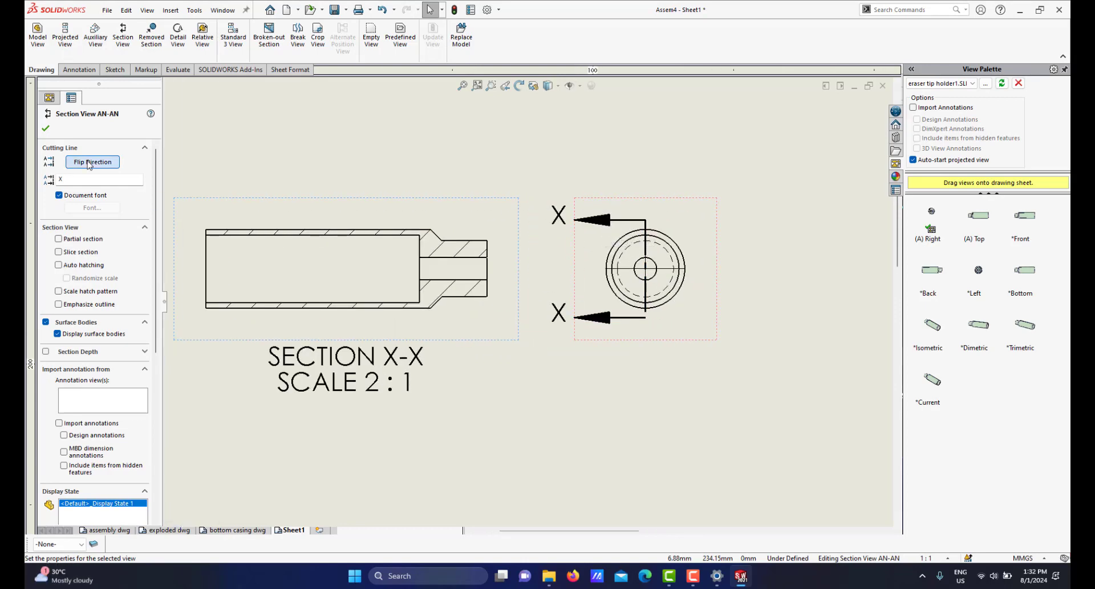
scroll(458, 294, "up", 2)
scroll(422, 284, "down", 2)
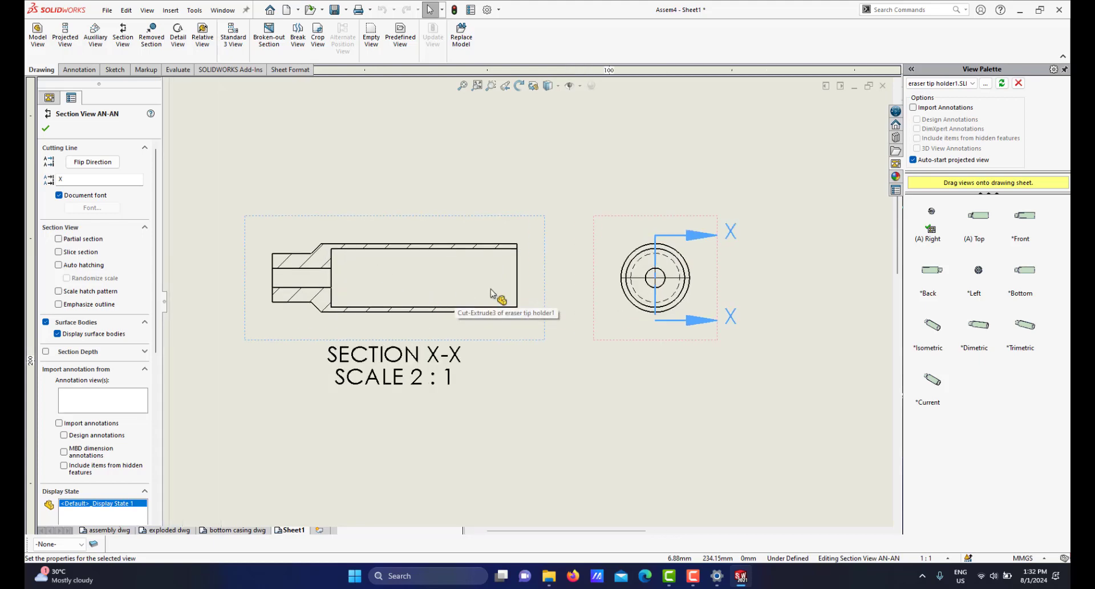
scroll(490, 292, "down", 1)
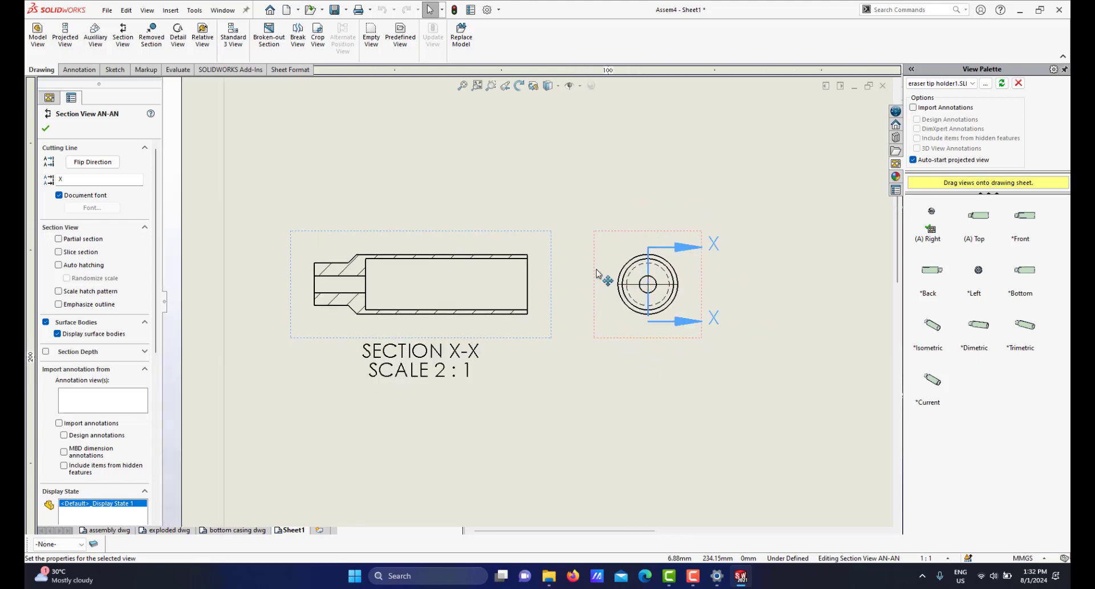
scroll(473, 285, "down", 1)
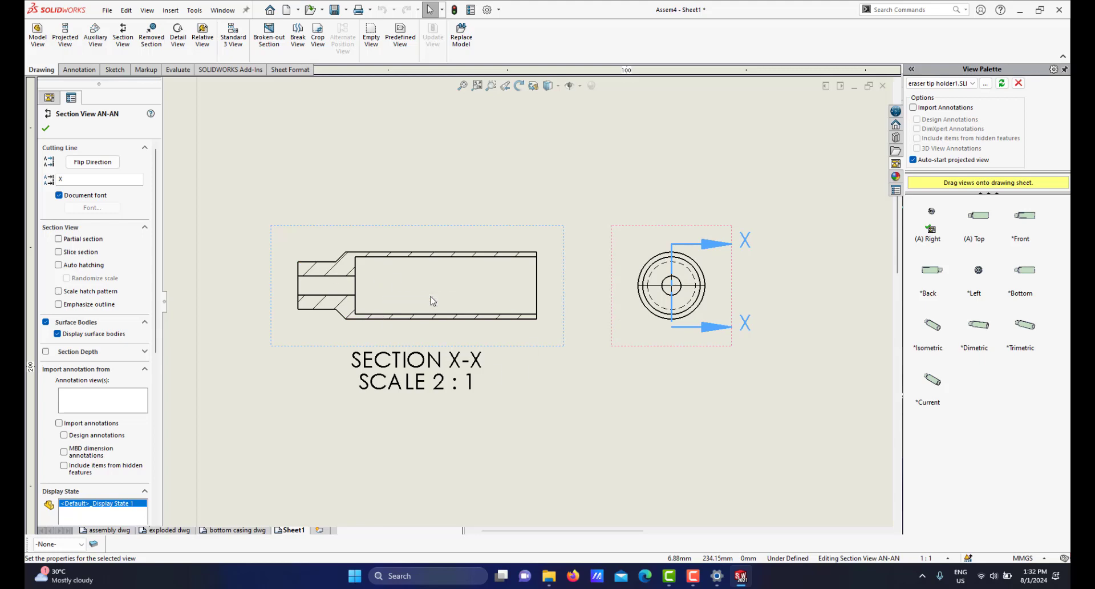
scroll(596, 337, "up", 2)
left_click(652, 362)
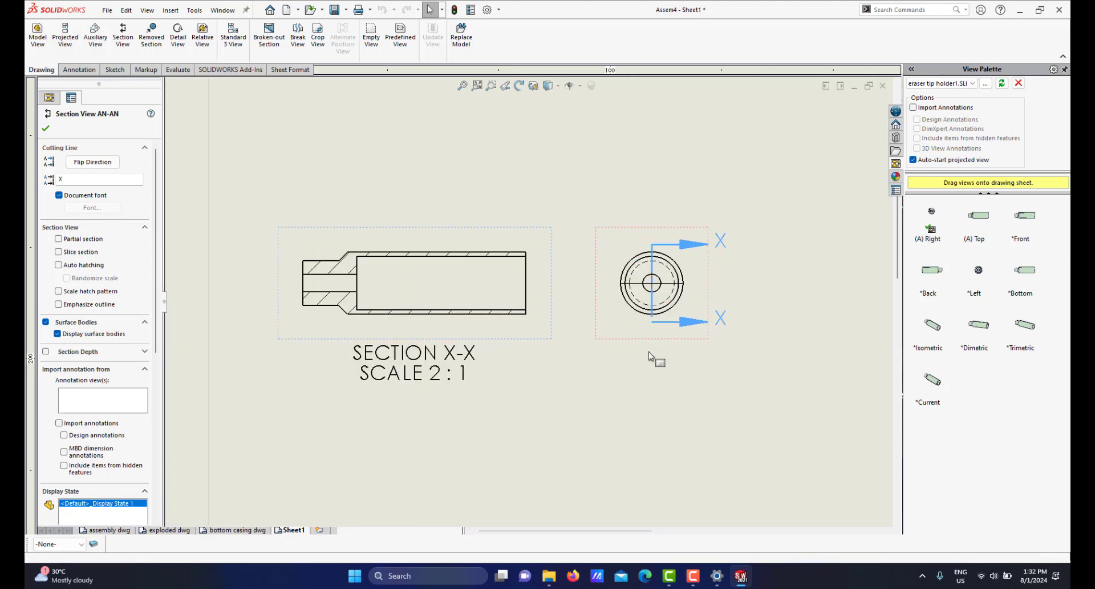
Edit the X-X cutting line sketch, extending both ends farther beyond the circular outline of the eraser tip holder's Right view.
scroll(665, 334, "down", 1)
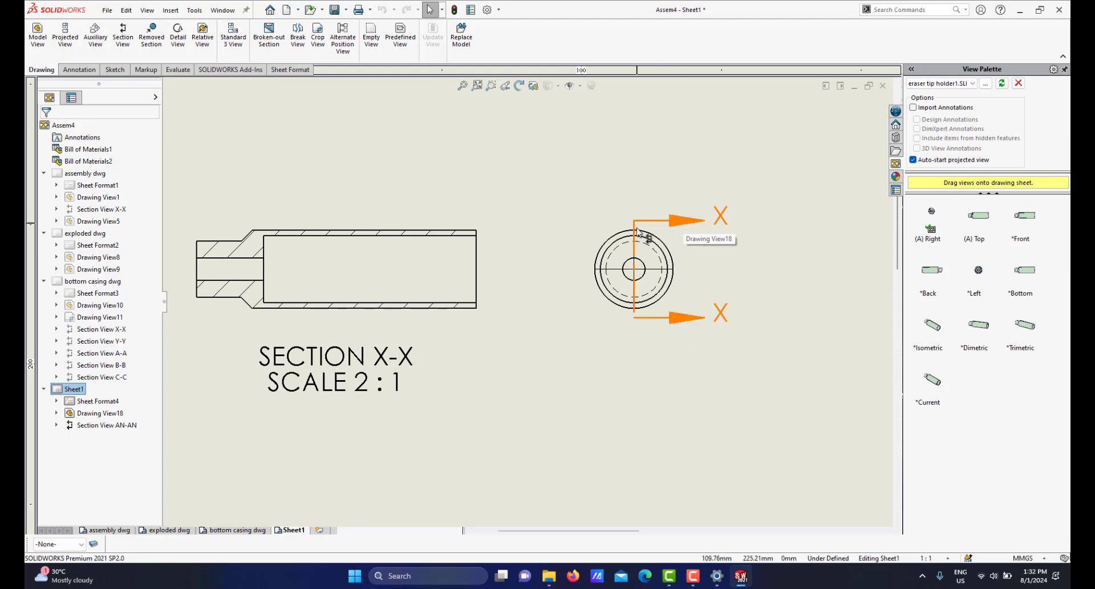
right_click(636, 230)
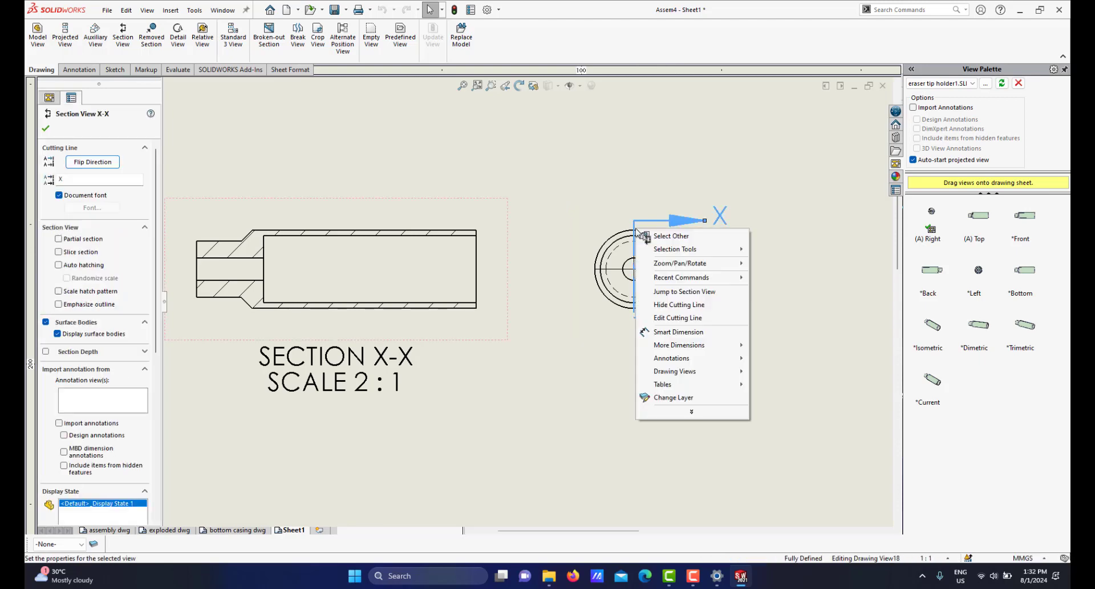
left_click(675, 319)
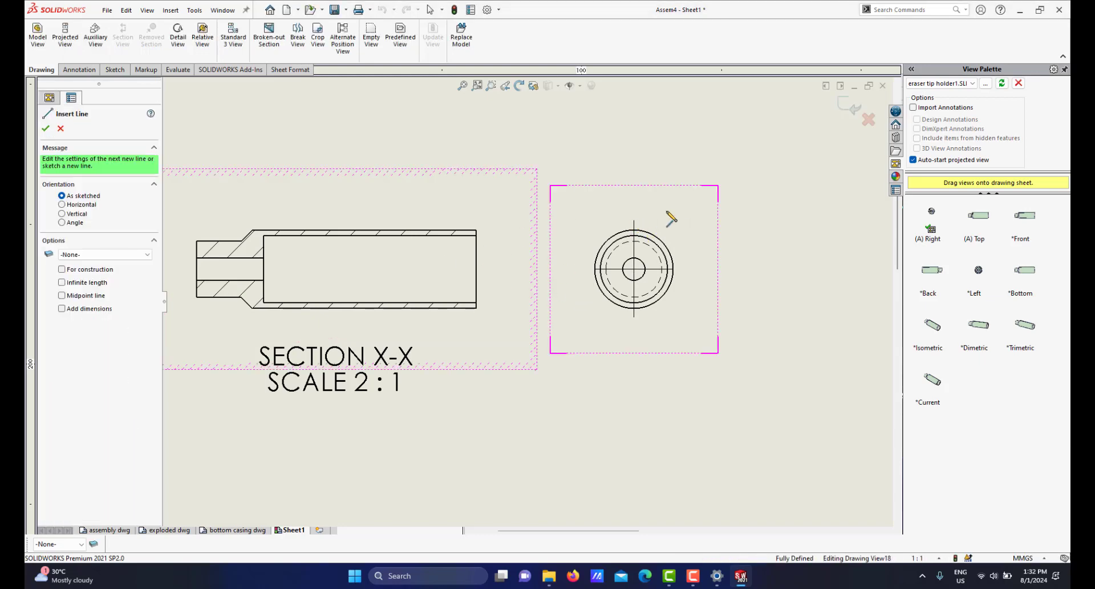
key("Escape")
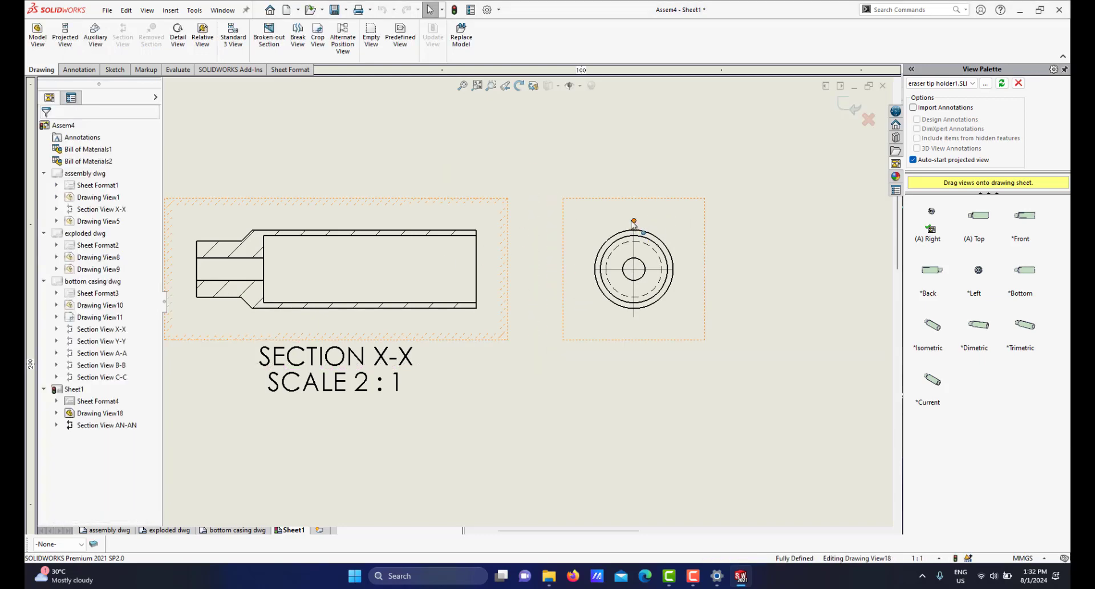
left_click(633, 201)
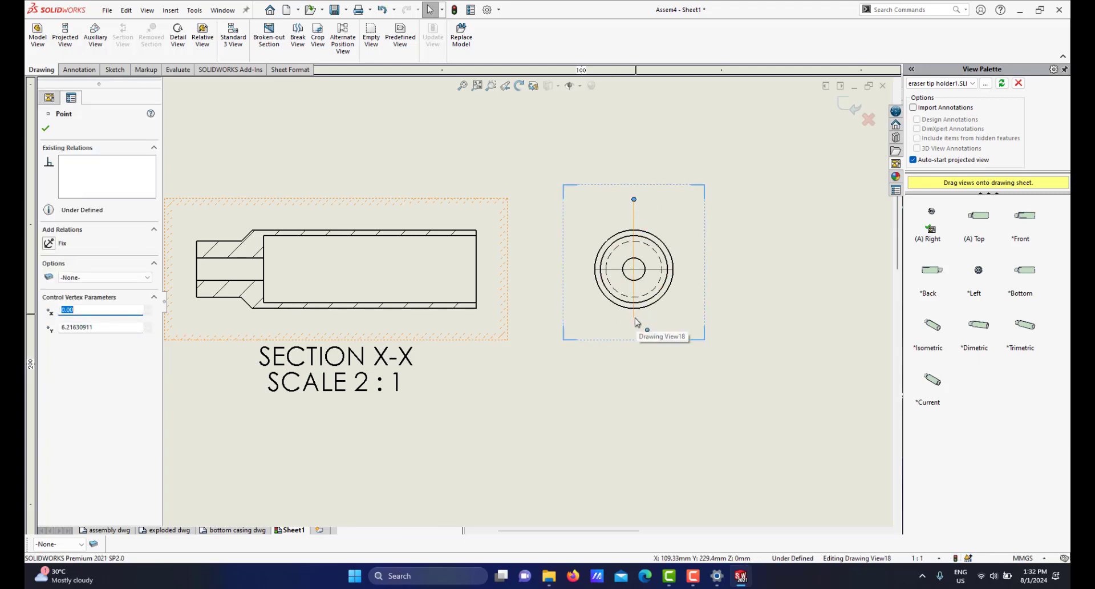
left_click_drag(635, 321, 635, 339)
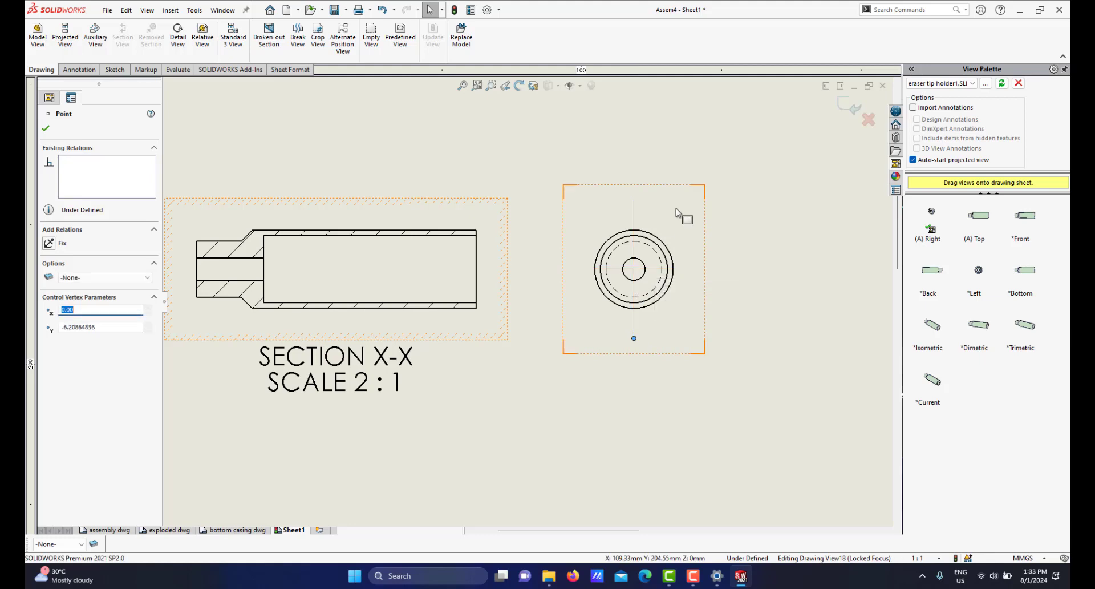
scroll(620, 242, "down", 1)
scroll(761, 172, "up", 4)
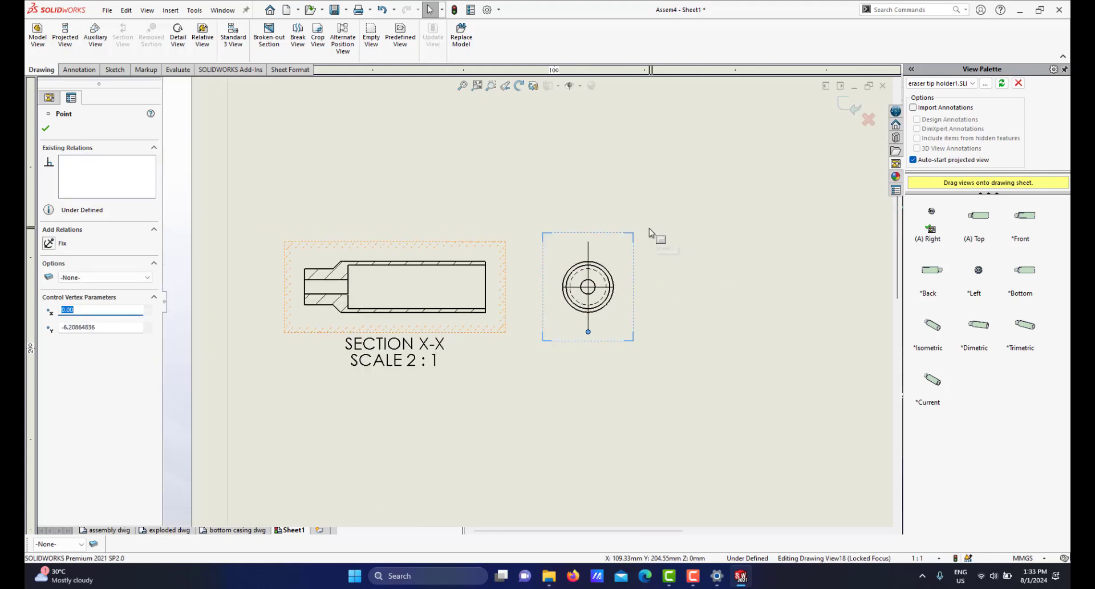
left_click(840, 107)
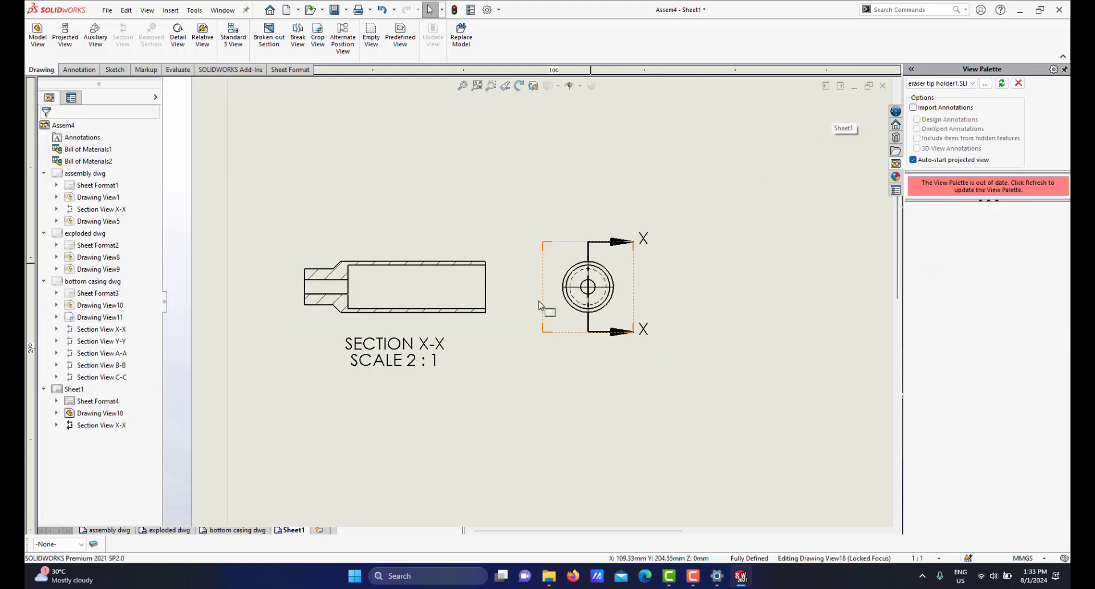
Delete the existing center mark from the eraser tip holder's Right view.
scroll(511, 313, "down", 3)
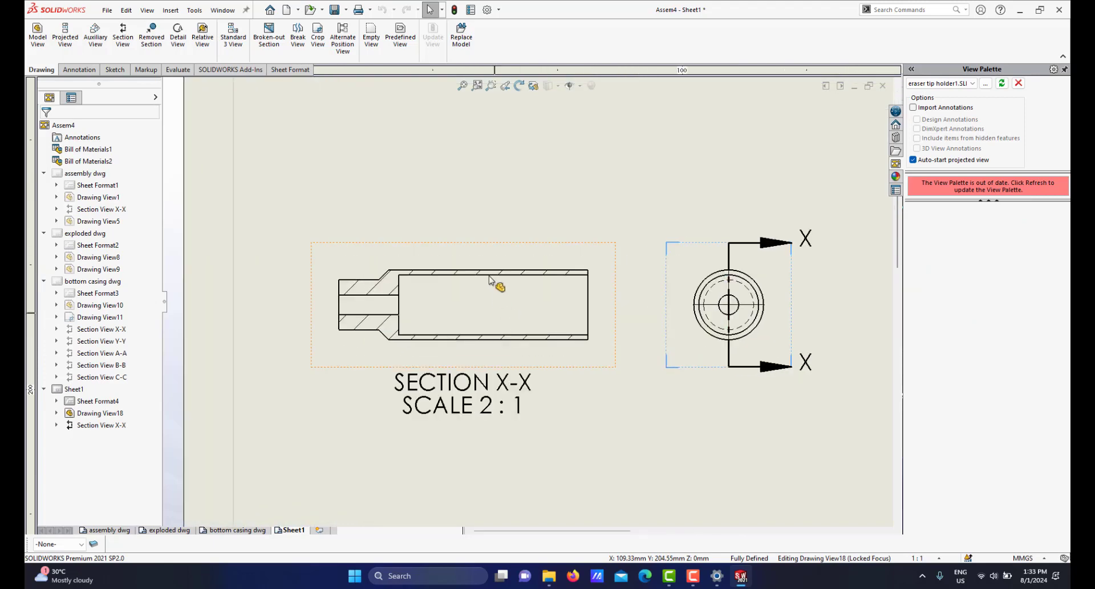
scroll(690, 302, "down", 4)
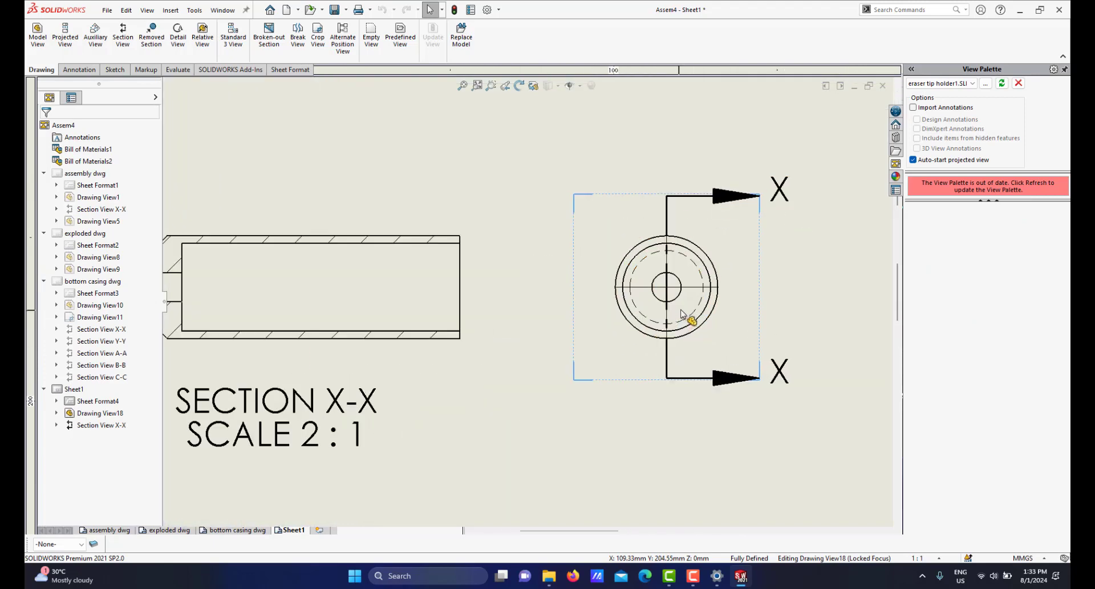
left_click(688, 285)
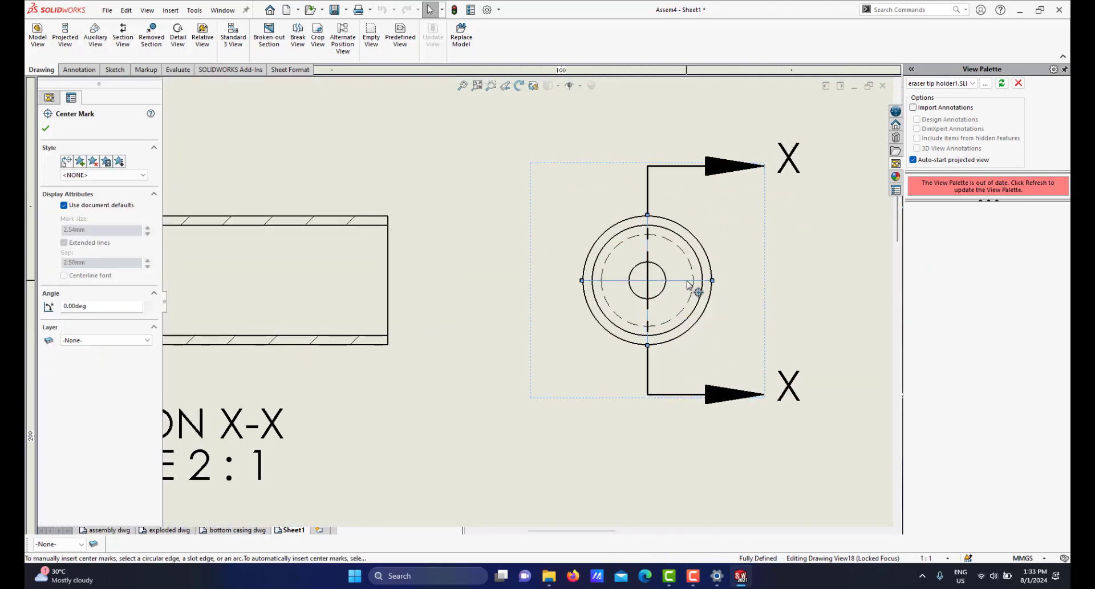
key("Delete")
scroll(690, 285, "down", 2)
scroll(621, 288, "up", 2)
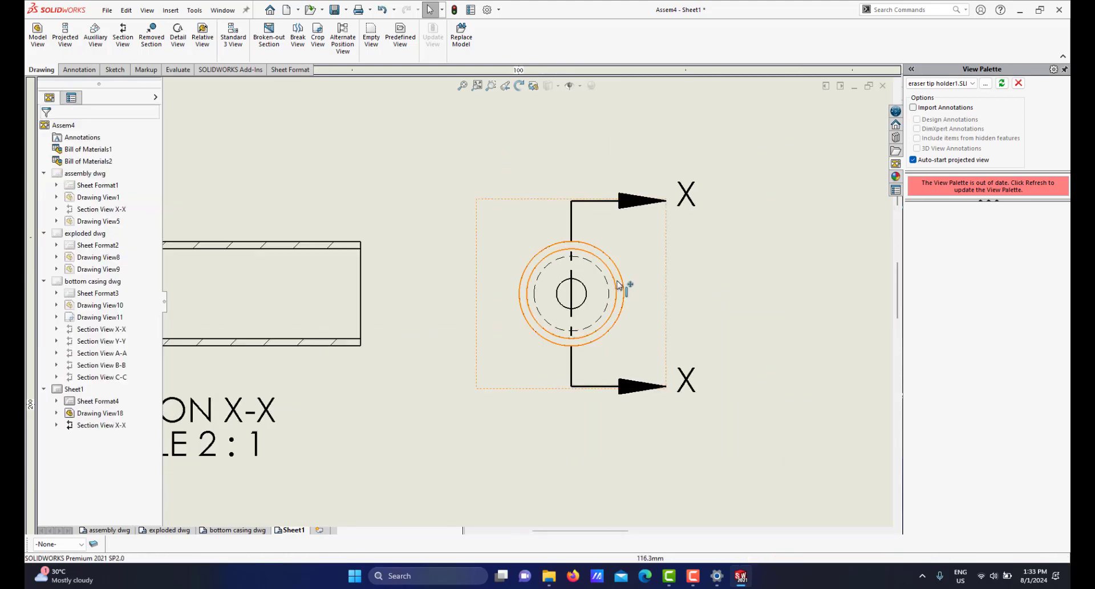
Insert a new center mark on the circular outline of the eraser tip holder's Right view.
left_click(80, 70)
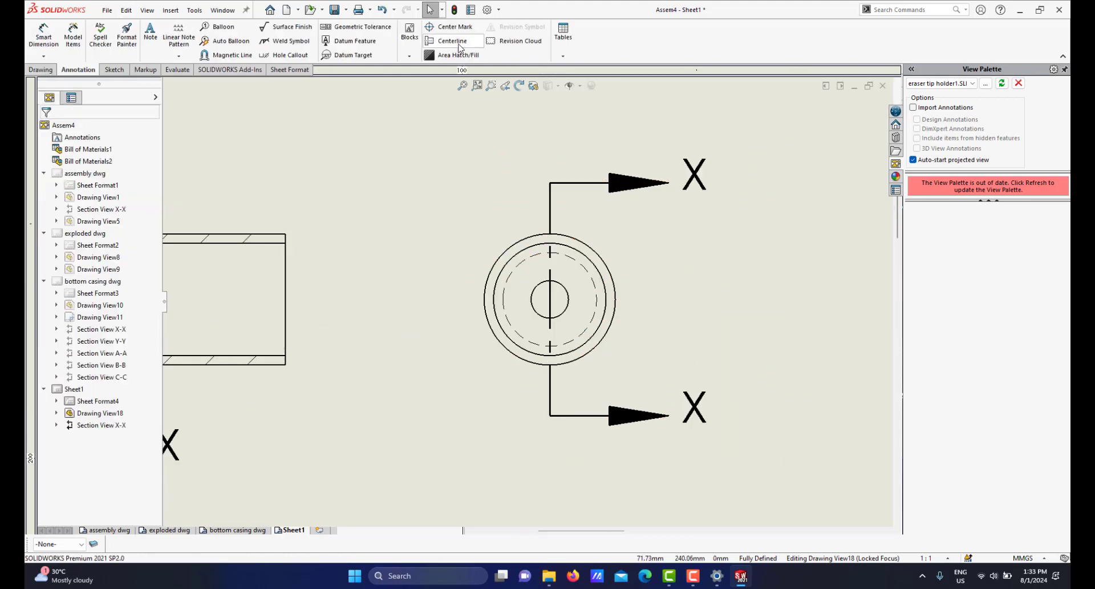
left_click(460, 29)
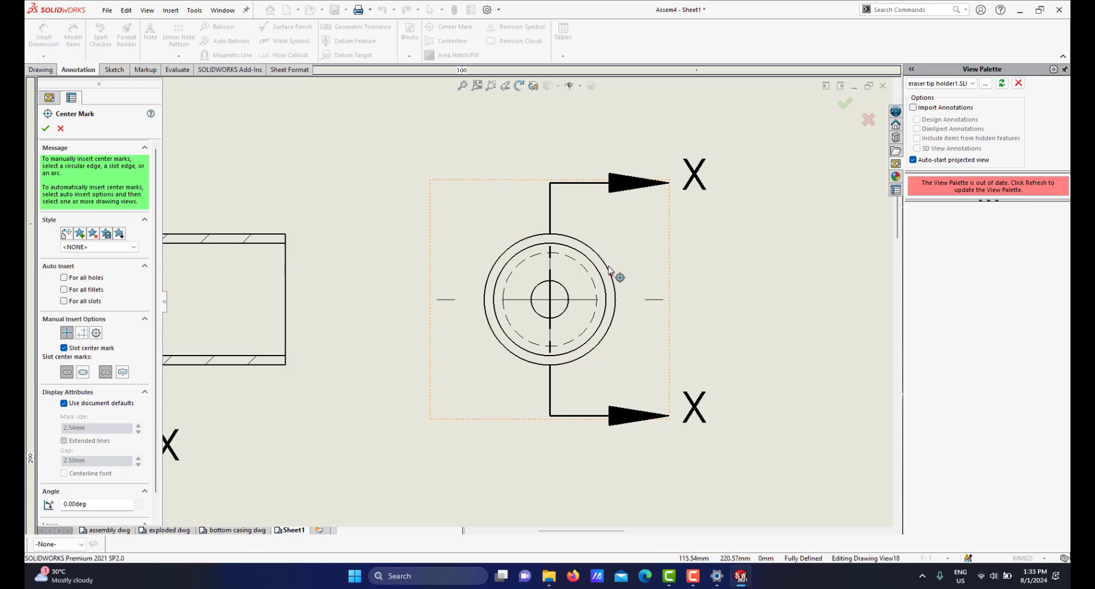
scroll(550, 291, "up", 2)
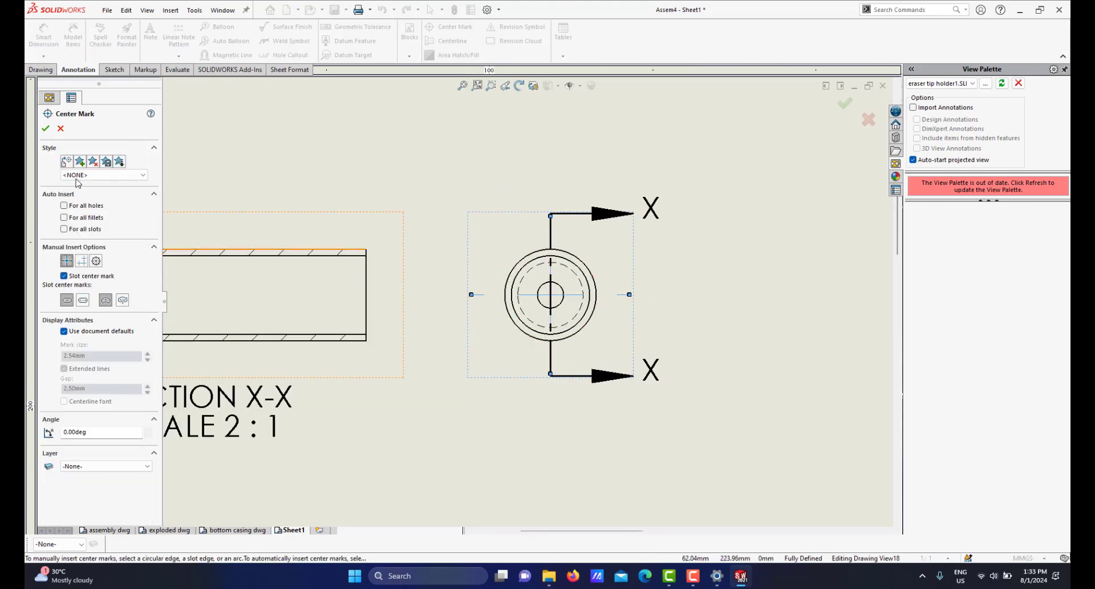
left_click(45, 128)
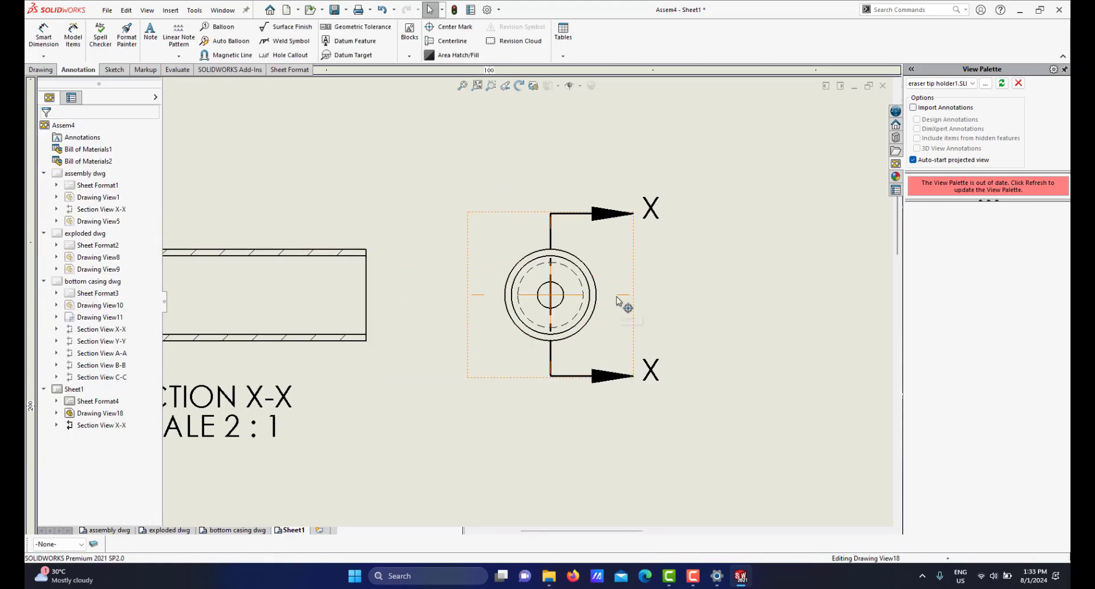
Override the document defaults for the tip holder's center mark and set its mark size to 1.00 mm.
key("Return")
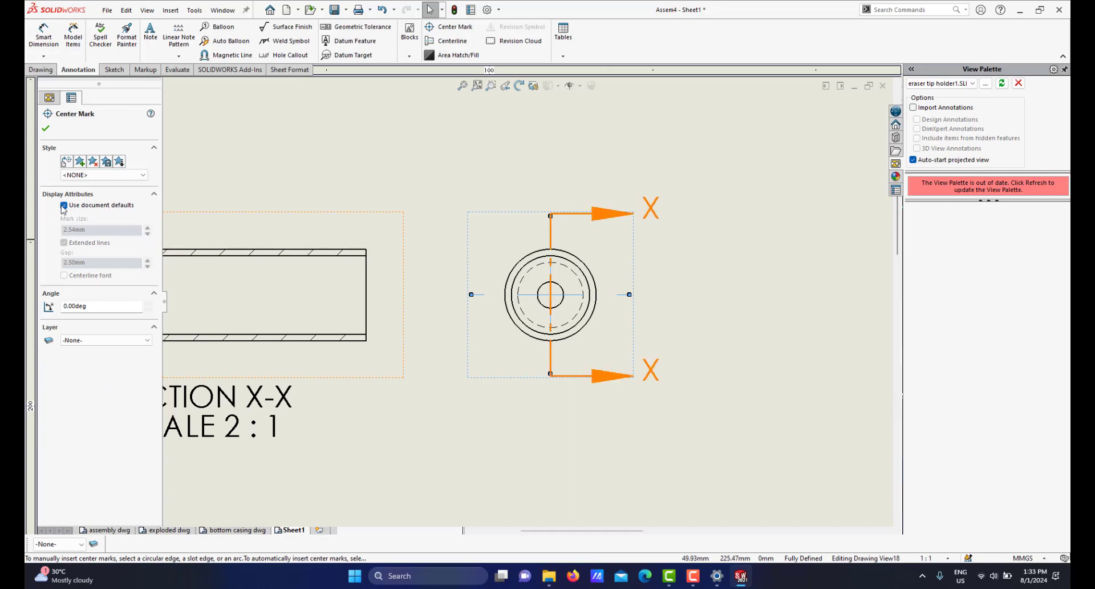
left_click(64, 206)
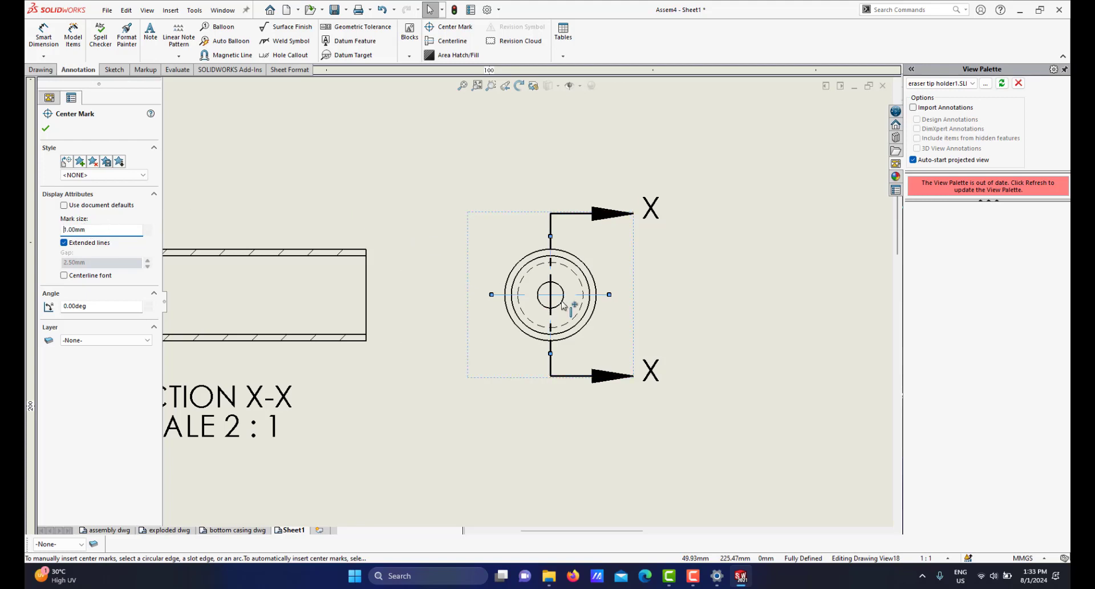
scroll(561, 304, "down", 3)
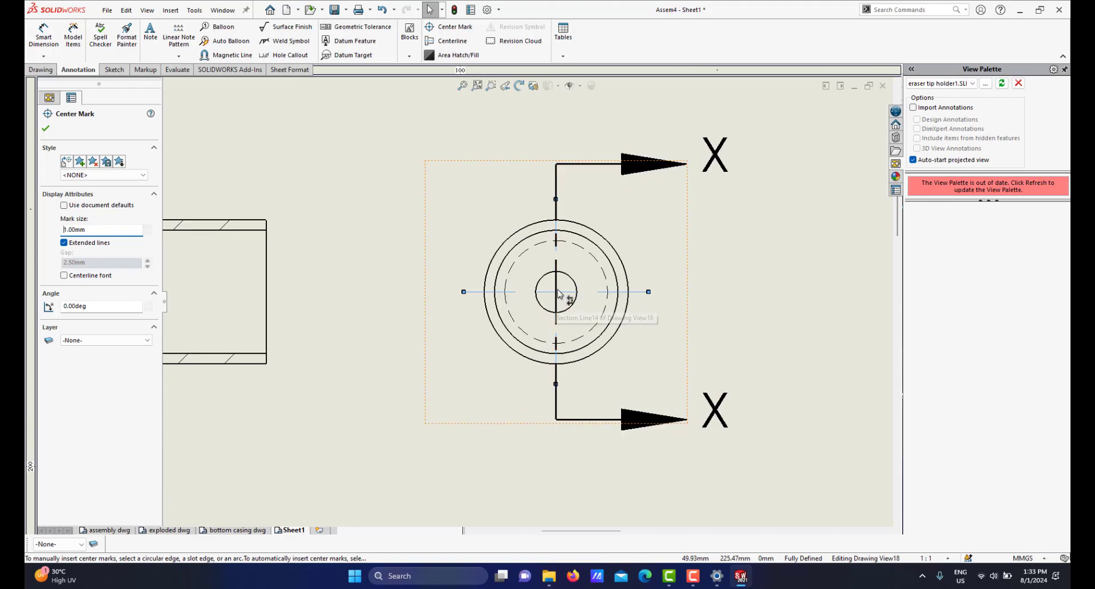
scroll(553, 298, "up", 2)
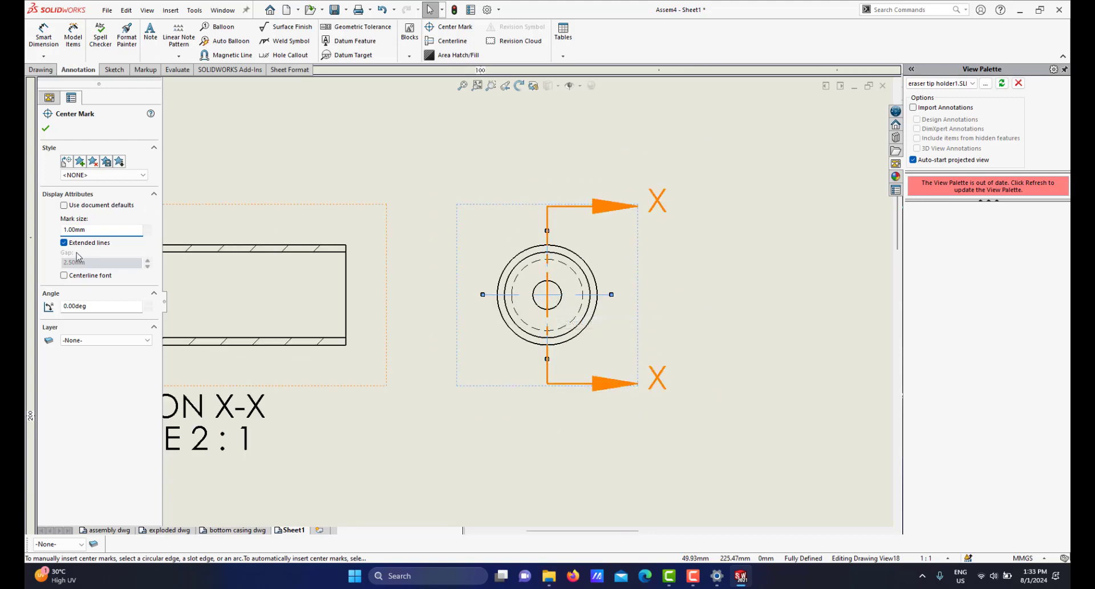
Finish the center mark on the eraser tip holder's Right view, keeping its extended lines enabled.
left_click(64, 243)
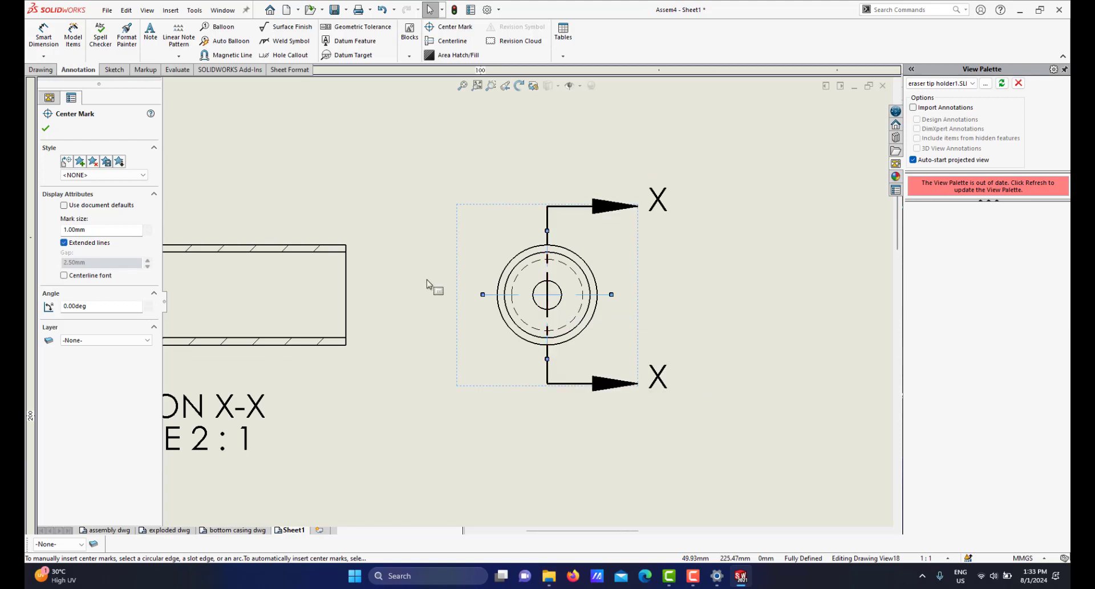
left_click(46, 129)
scroll(428, 294, "up", 3)
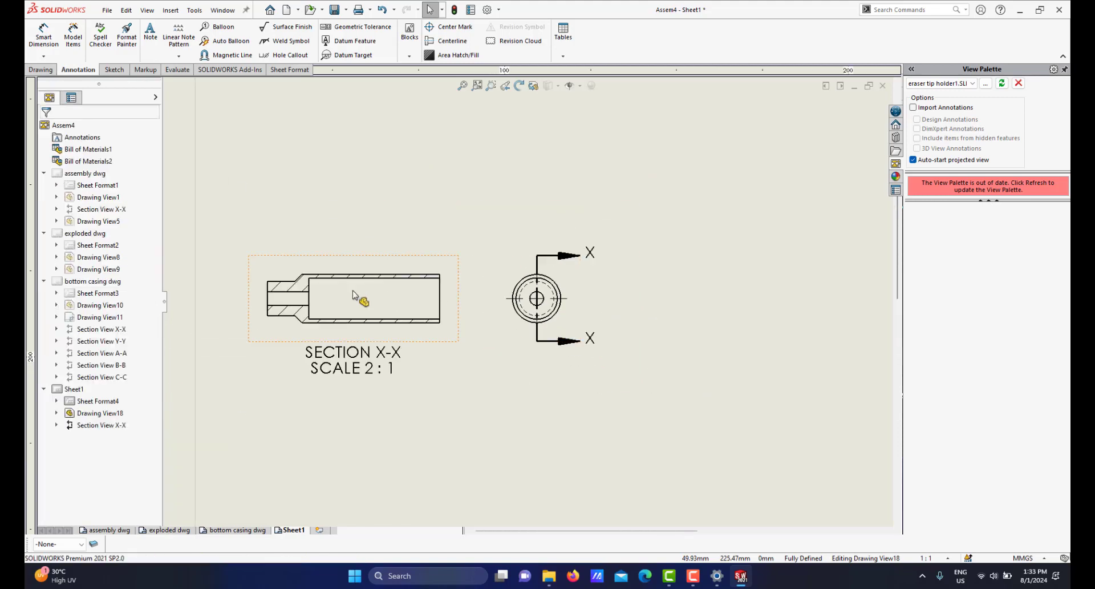
Insert a centerline in the eraser tip holder's Section X-X view between the upper and lower edges of the bore.
scroll(403, 318, "down", 3)
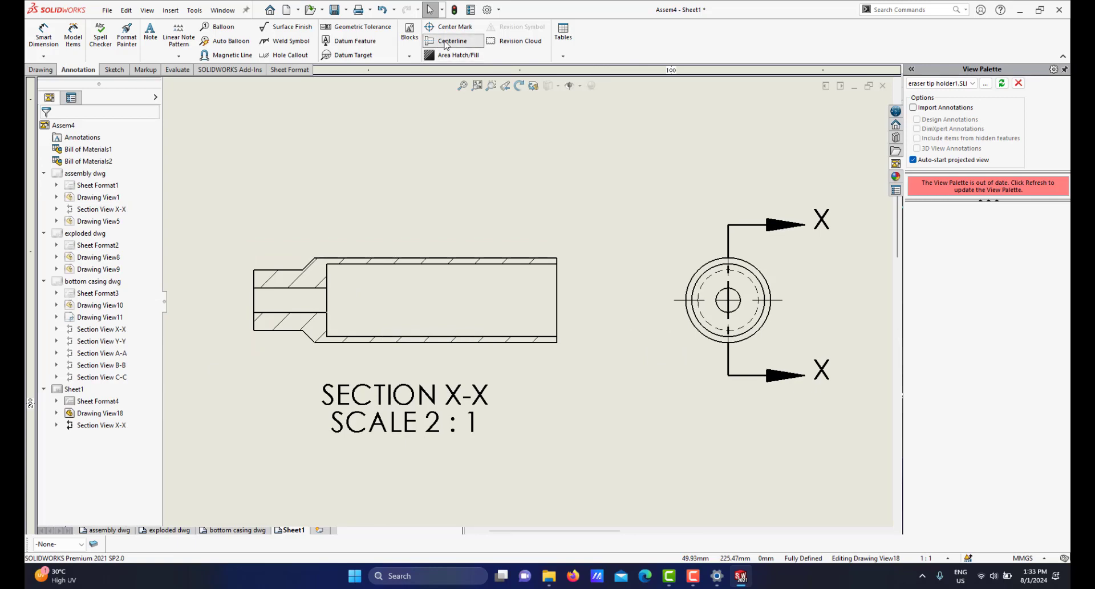
left_click(446, 41)
left_click(443, 264)
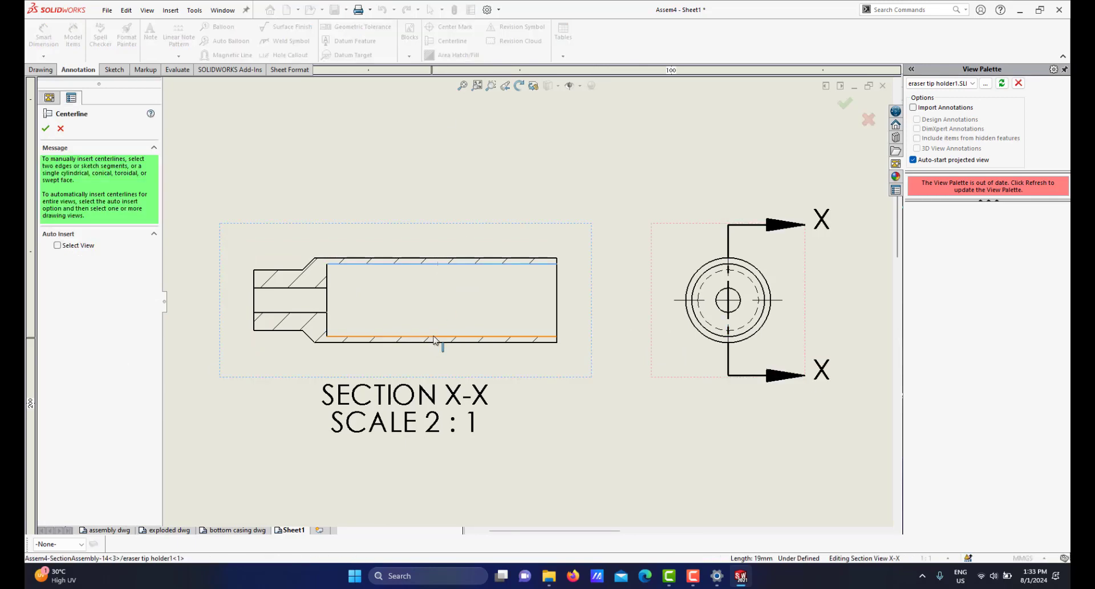
left_click(434, 337)
left_click(46, 130)
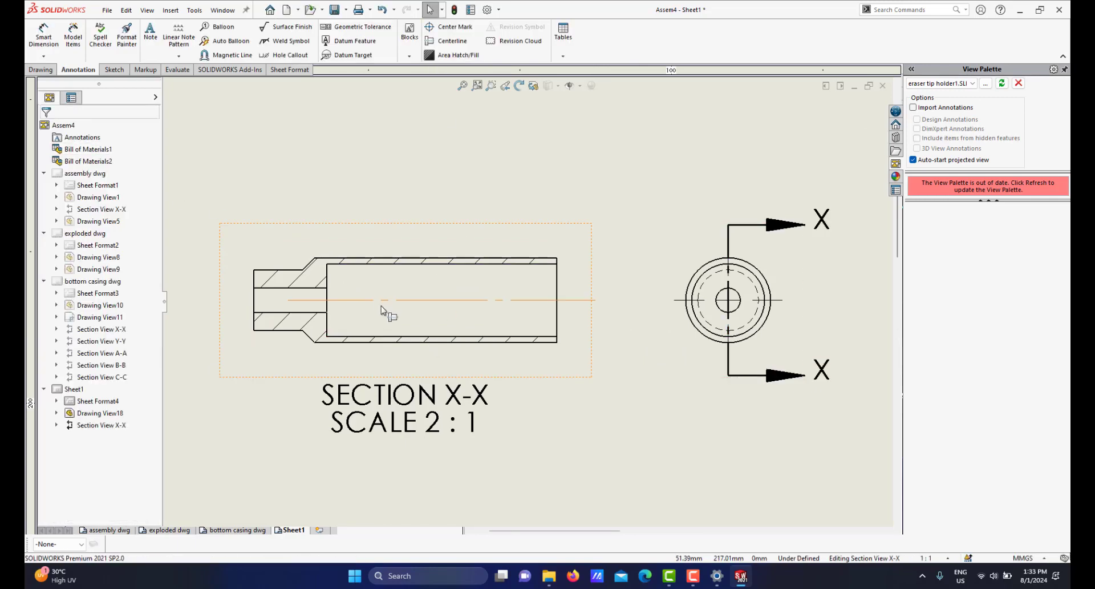
Extend the section view's centerline past the end face of the tip holder's narrow neck.
scroll(377, 308, "up", 2)
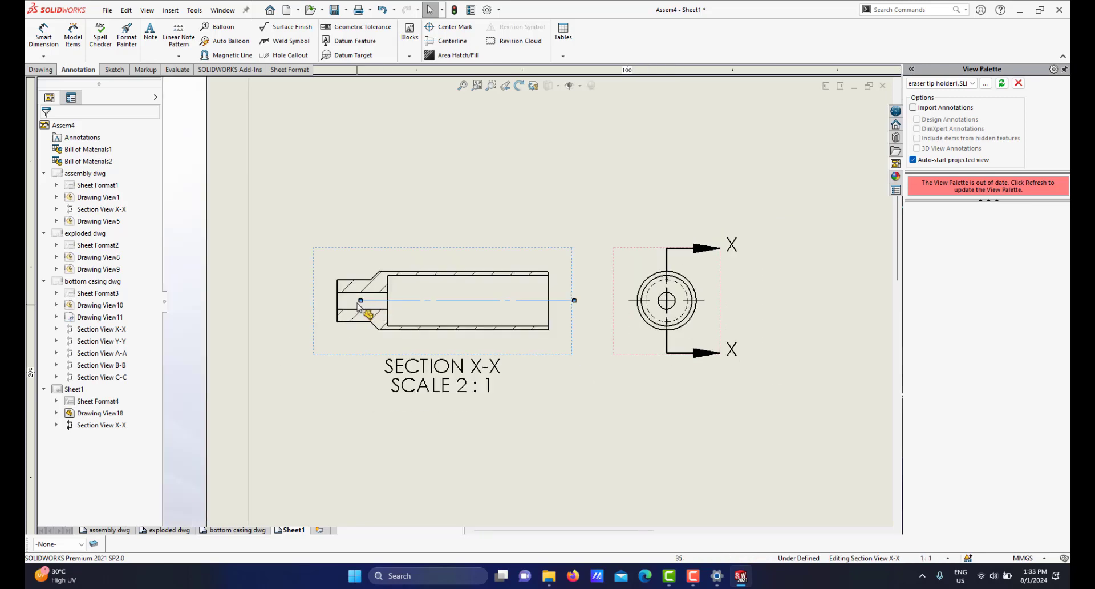
left_click_drag(360, 300, 339, 303)
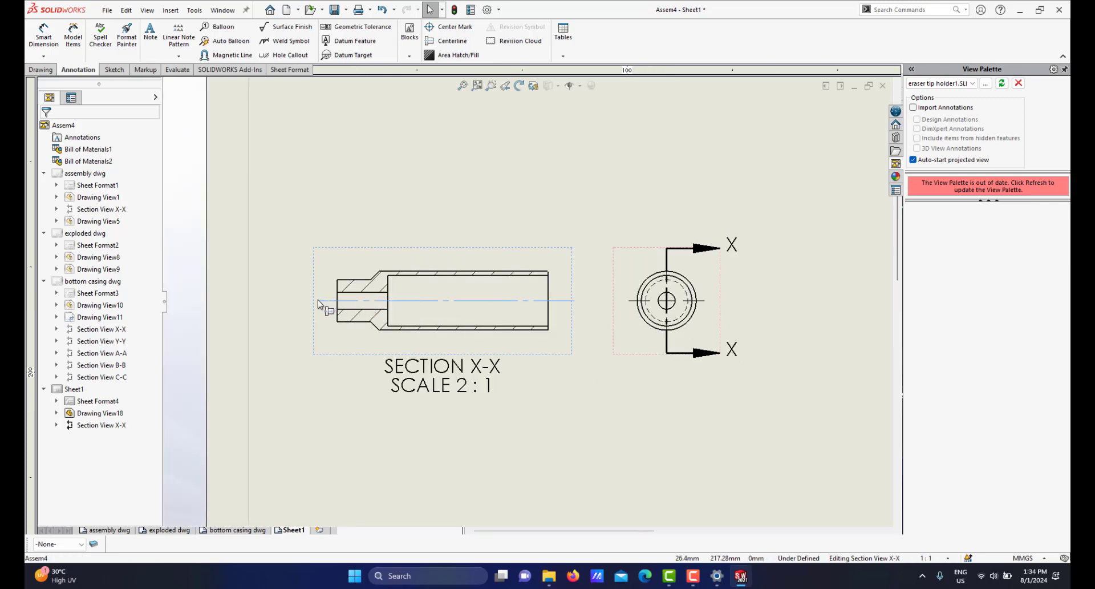
left_click(542, 425)
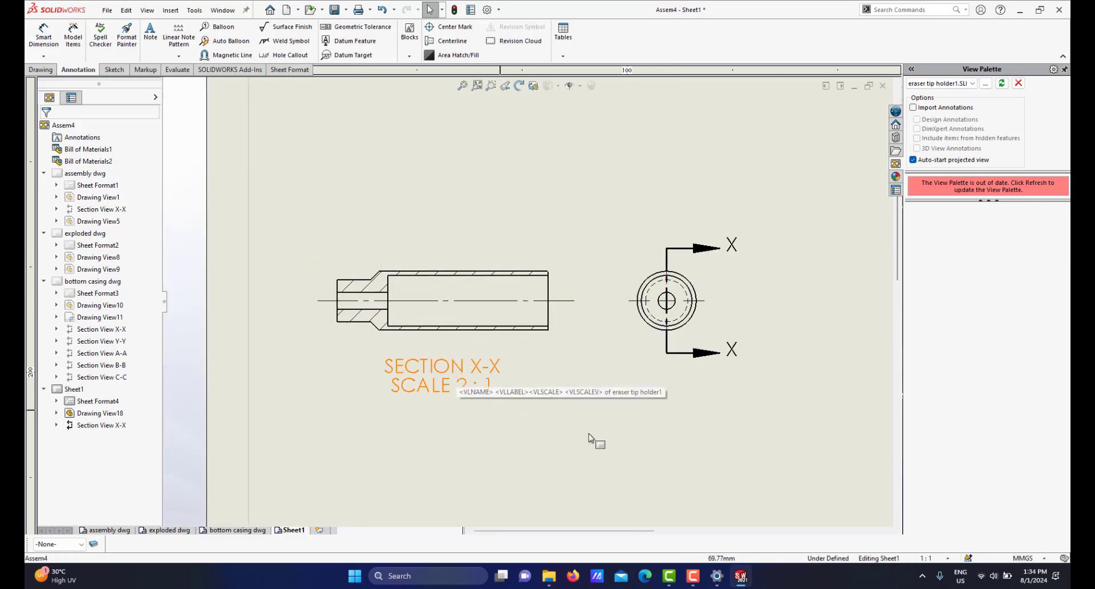
Delete the SCALE 2 : 1 line from the Section X-X label, keeping only the section name.
scroll(592, 427, "up", 3)
scroll(642, 439, "down", 5)
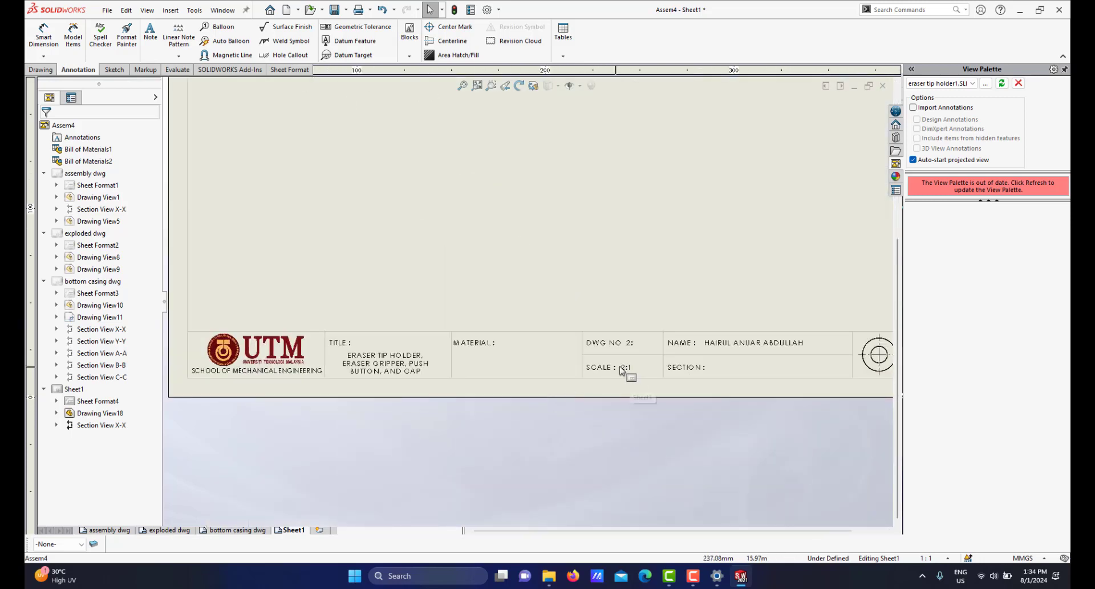
scroll(594, 361, "up", 5)
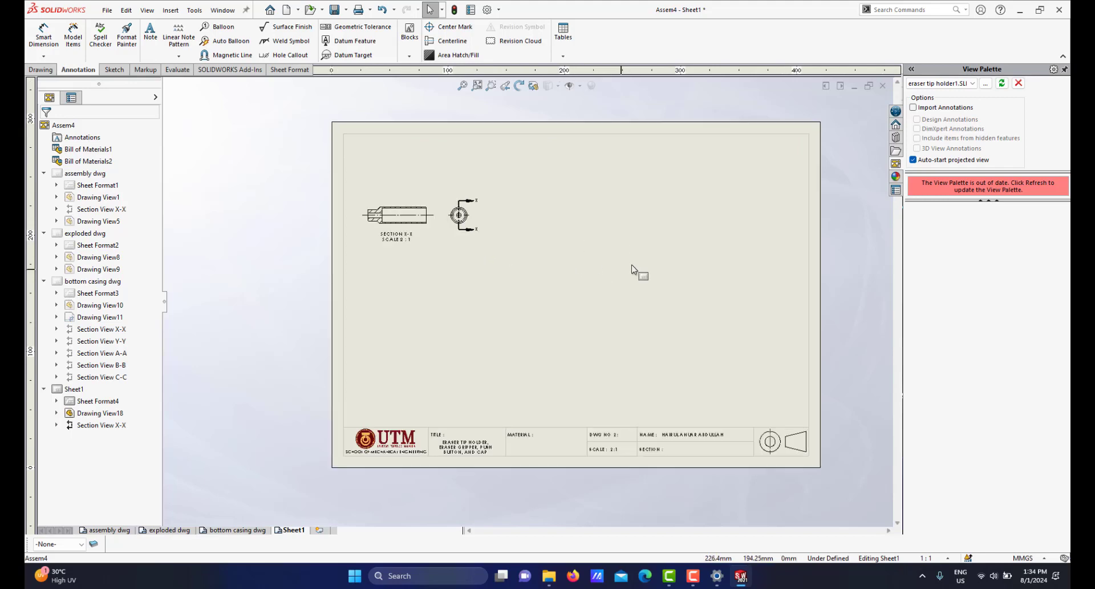
scroll(642, 310, "up", 1)
scroll(647, 312, "down", 5)
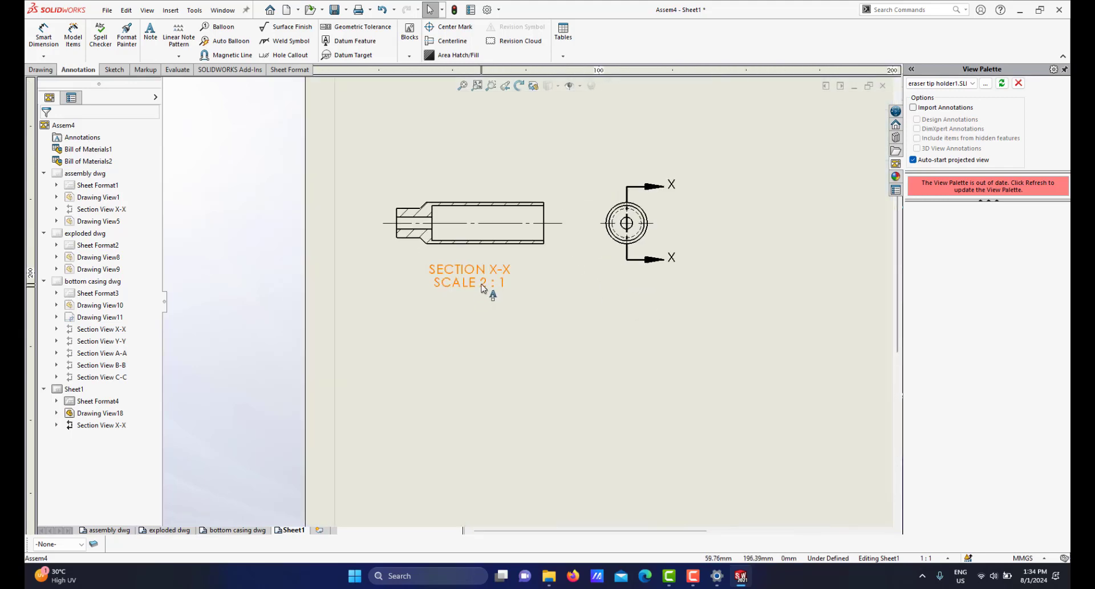
left_click(482, 288)
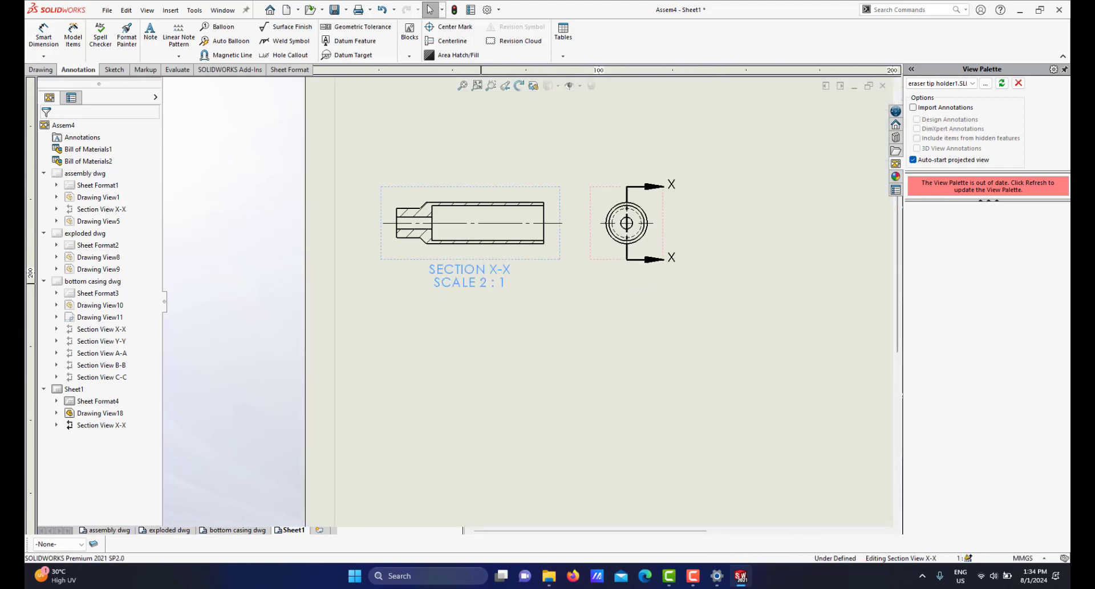
double_click(451, 284)
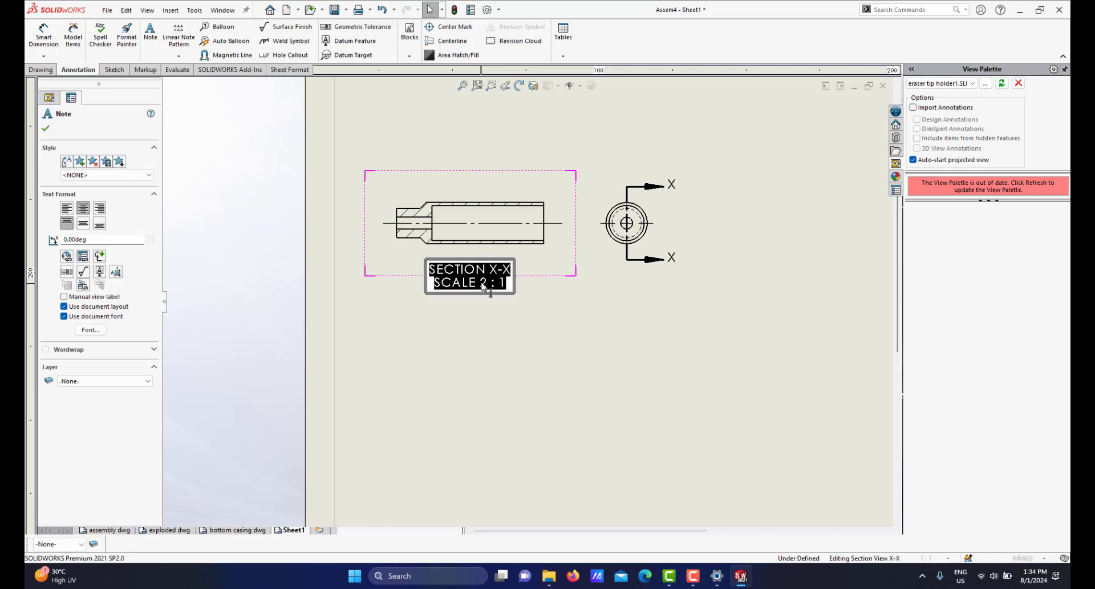
left_click(436, 285)
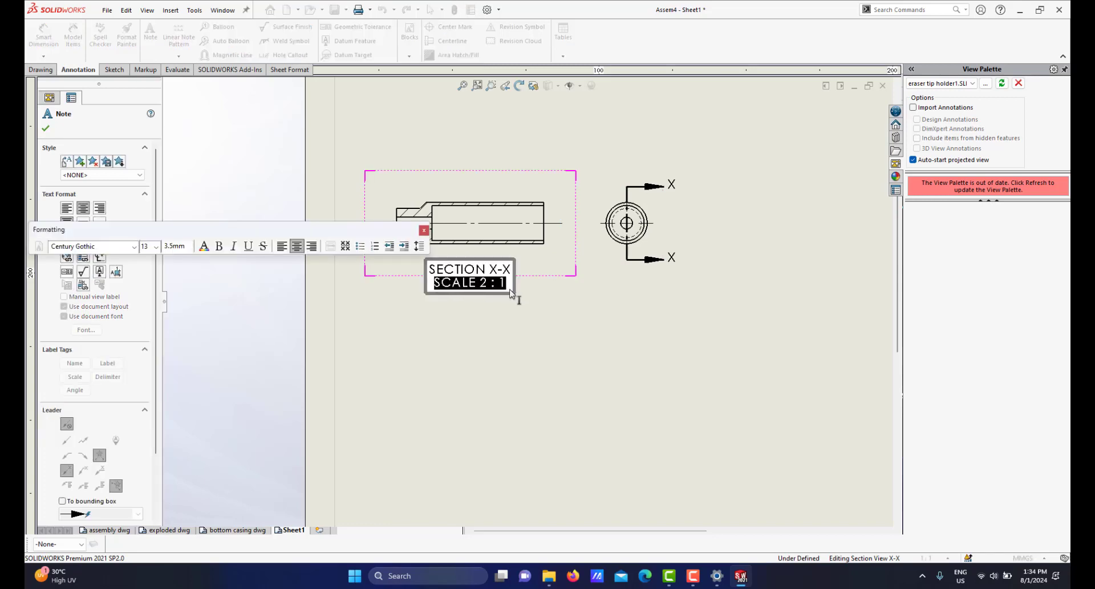
key("Delete")
left_click(513, 317)
Move the SECTION X-X label farther below the section view to leave room for dimensions.
left_click_drag(488, 276, 489, 319)
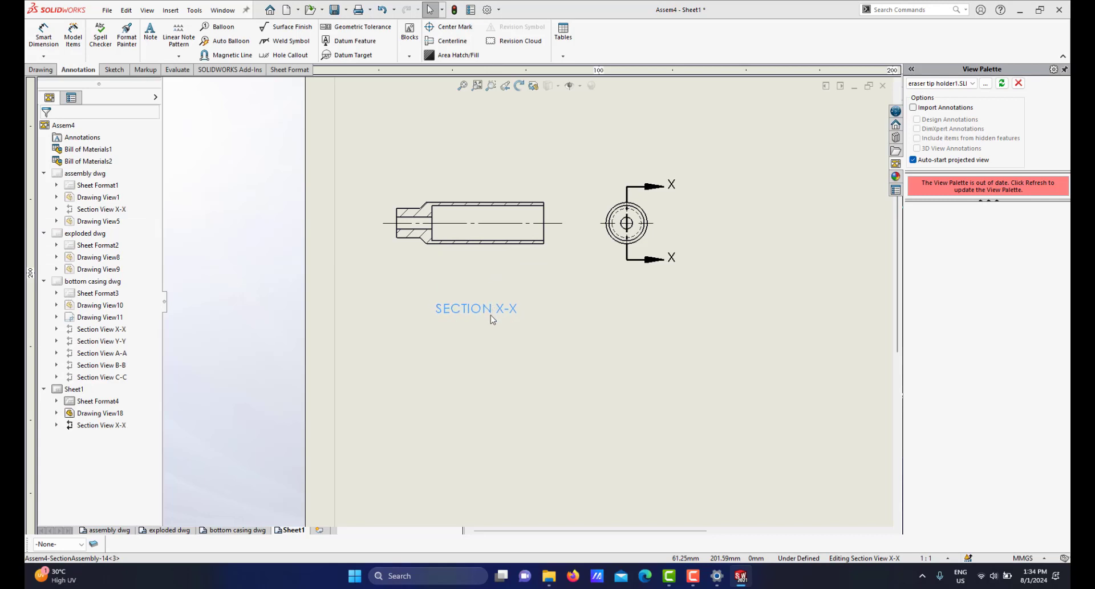
left_click_drag(491, 320, 492, 319)
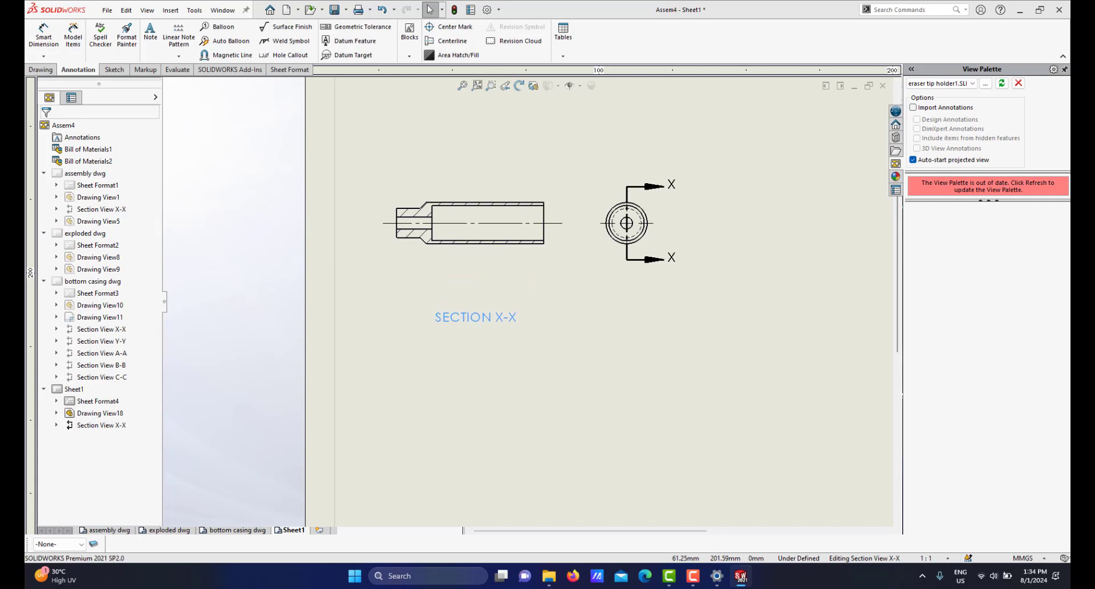
scroll(522, 260, "up", 3)
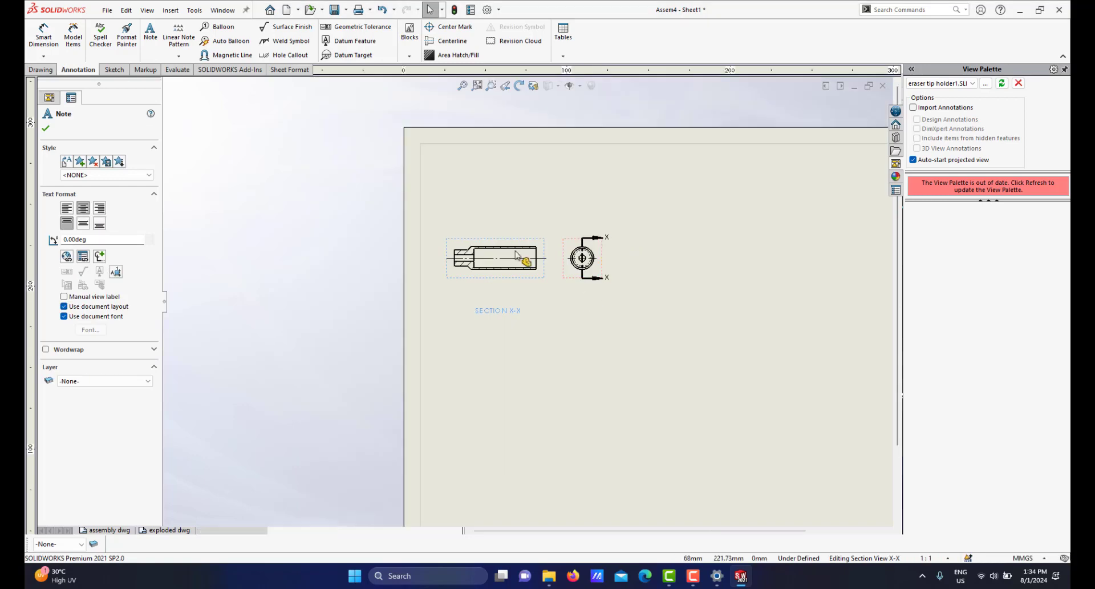
scroll(522, 263, "down", 2)
scroll(518, 300, "down", 3)
scroll(519, 303, "up", 2)
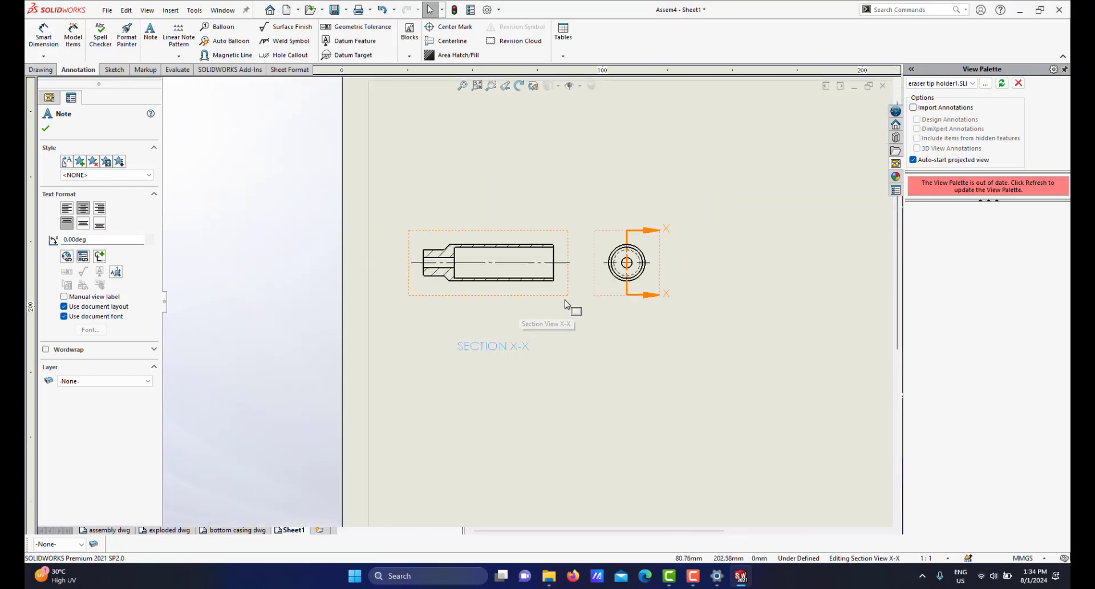
Reposition the tip holder's Right view and Section X-X view so a wider gap separates them.
left_click_drag(660, 252, 687, 226)
scroll(570, 274, "up", 1)
scroll(558, 284, "down", 2)
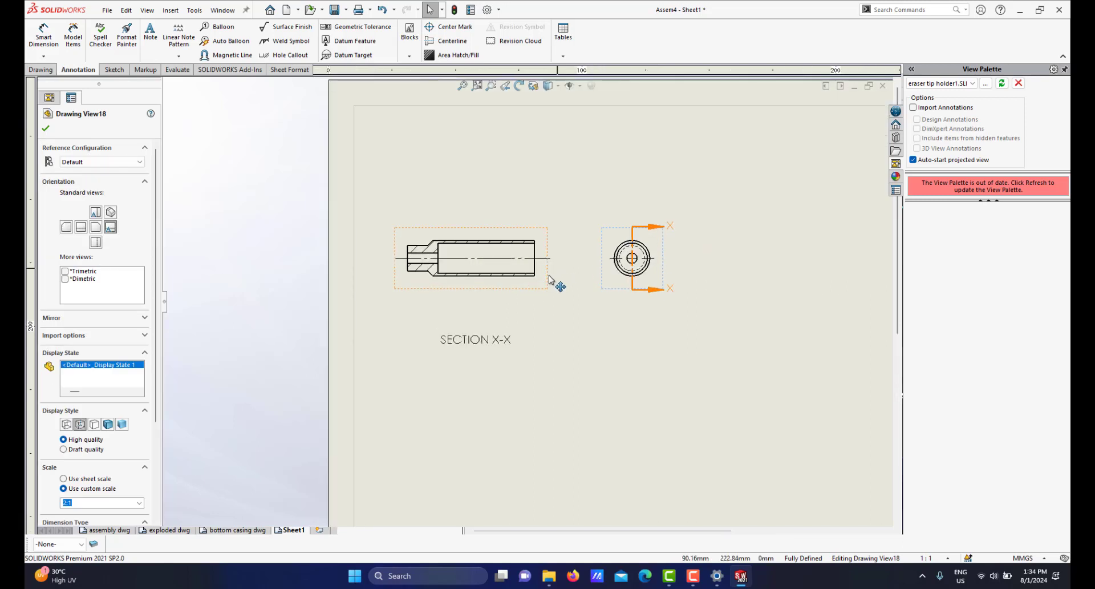
scroll(545, 280, "down", 1)
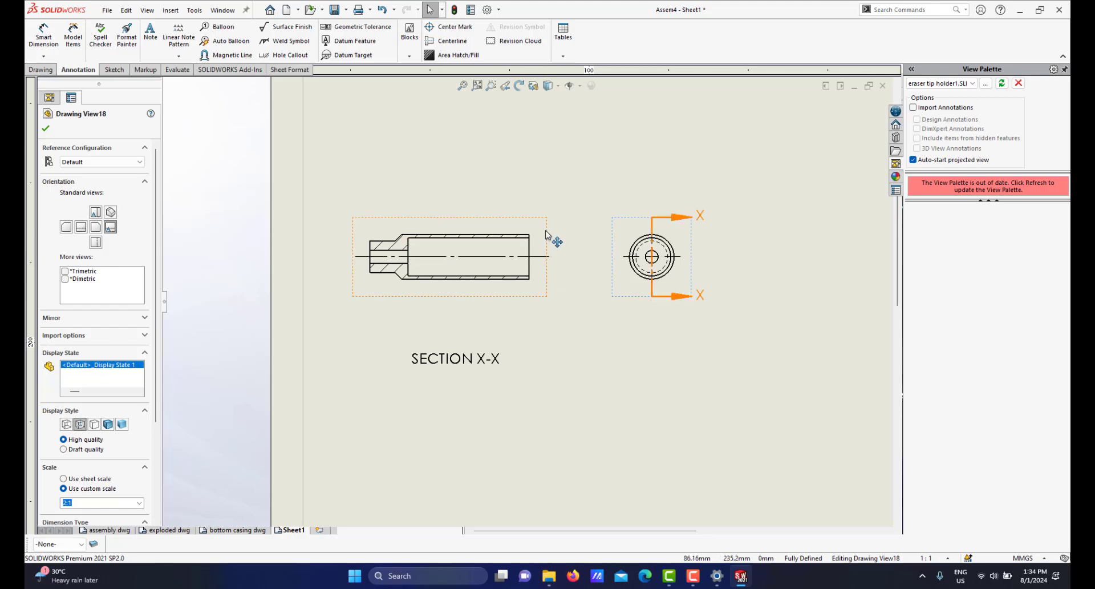
left_click_drag(546, 234, 558, 237)
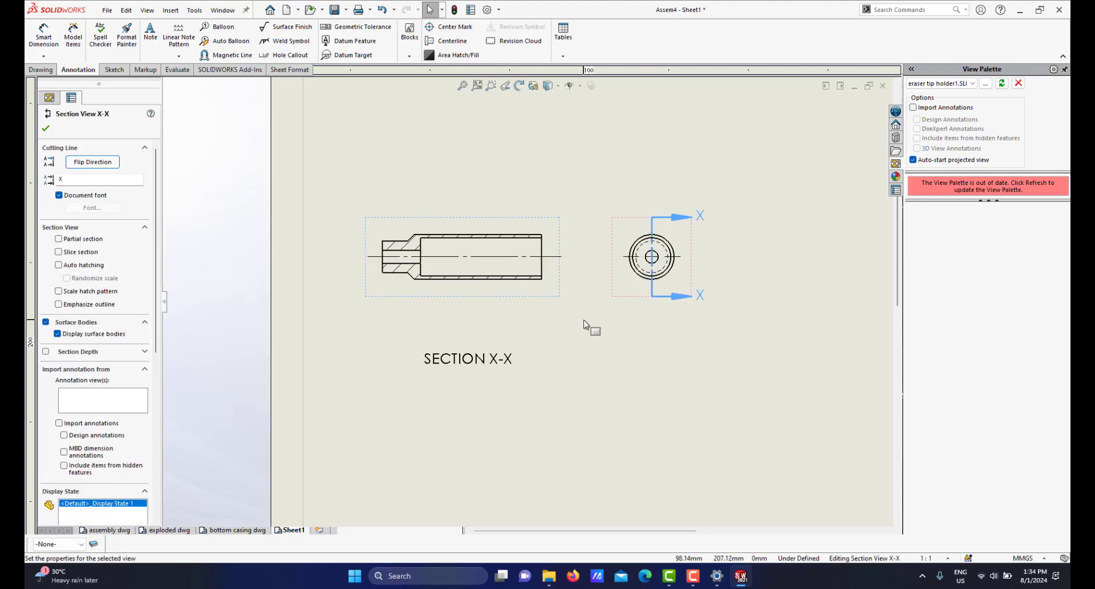
scroll(558, 300, "up", 3)
scroll(557, 301, "down", 2)
left_click(573, 336)
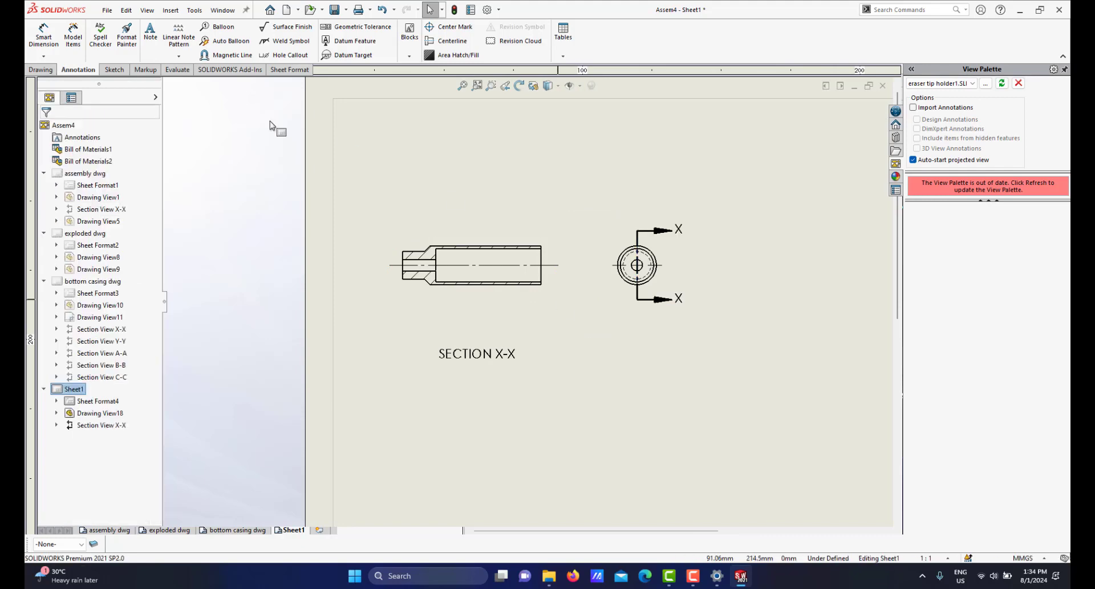
Dimension the tip holder's overall length between its two end faces, placing the dimension below the section view.
left_click(44, 45)
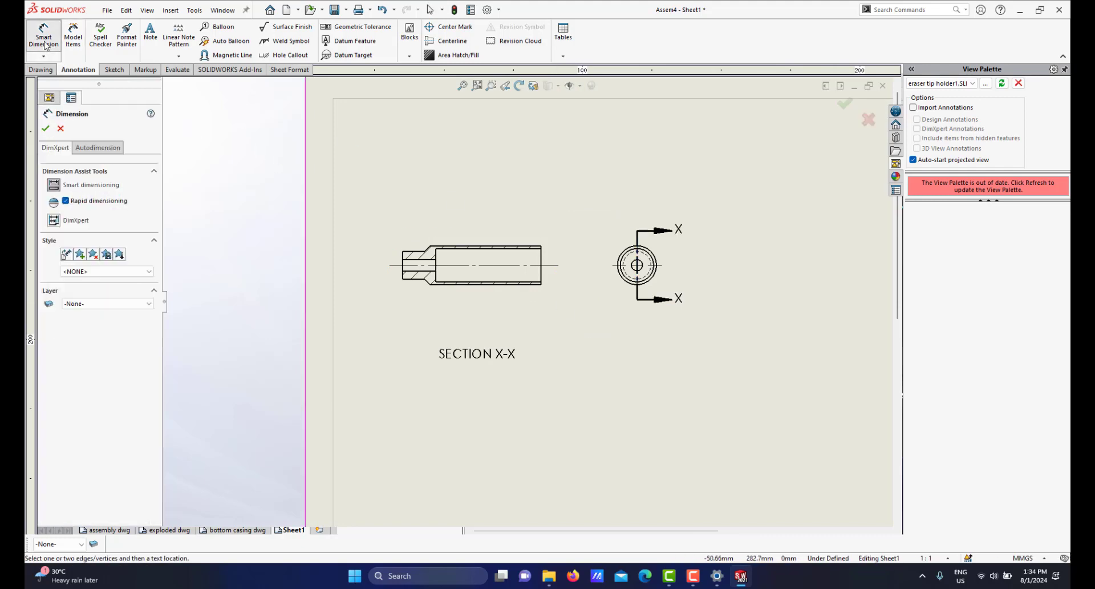
scroll(425, 288, "down", 3)
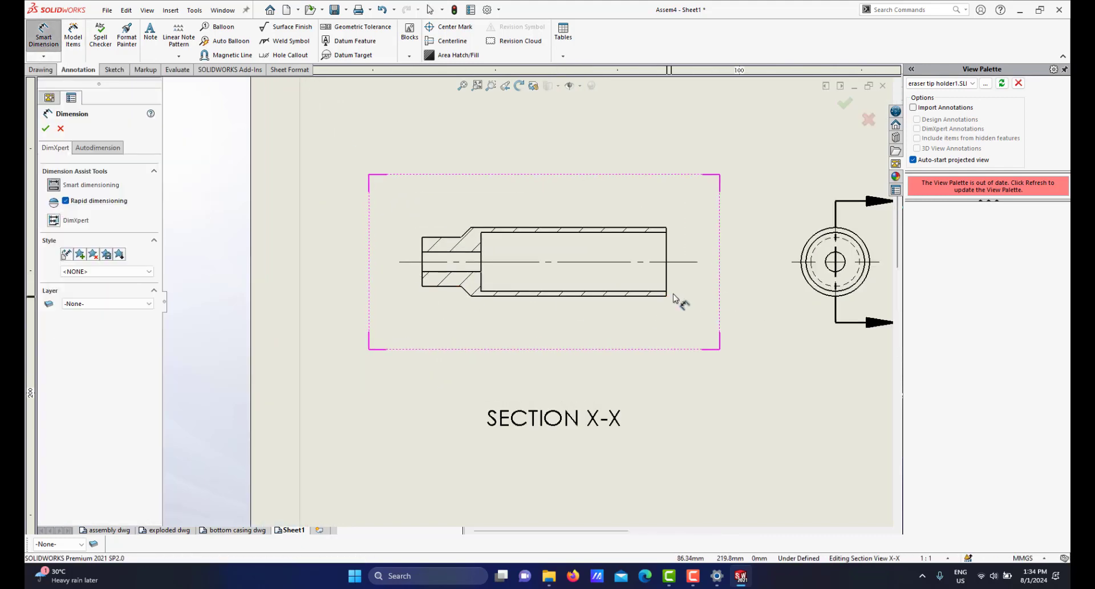
left_click(667, 285)
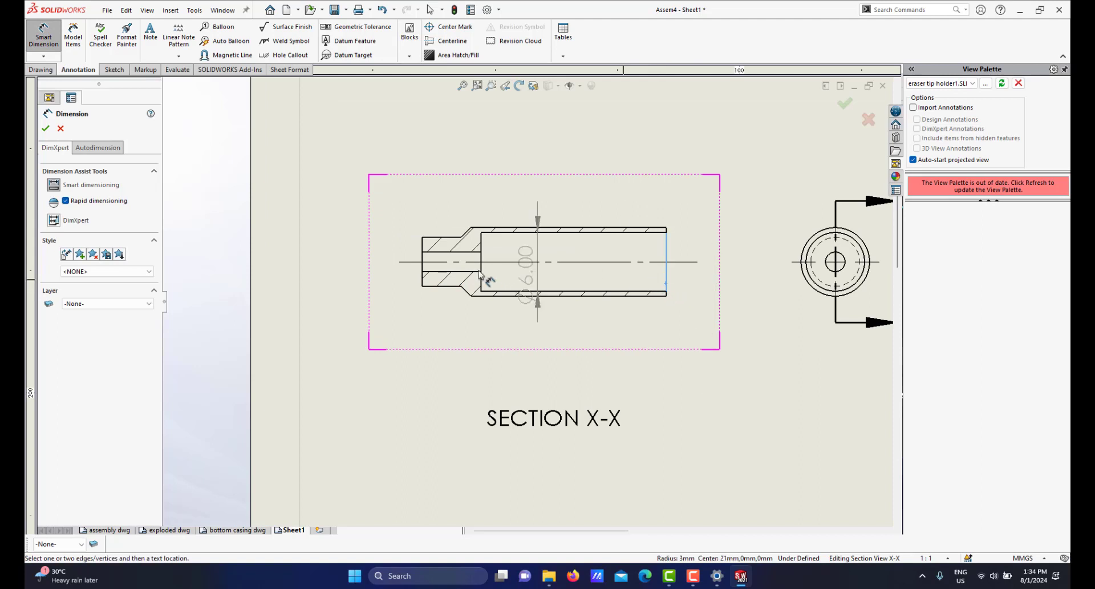
left_click(422, 267)
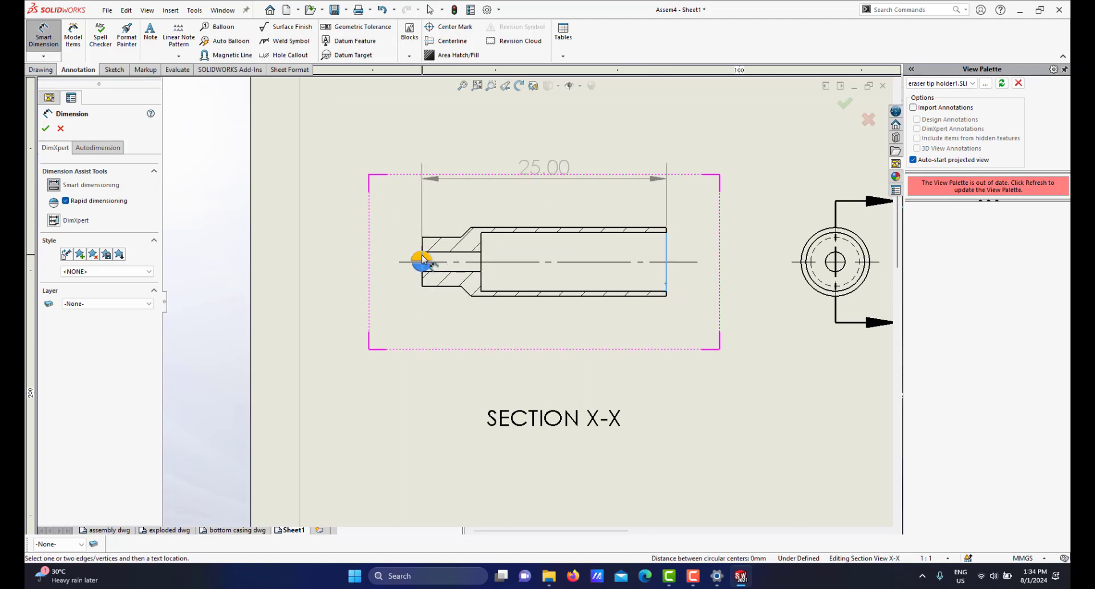
left_click(420, 268)
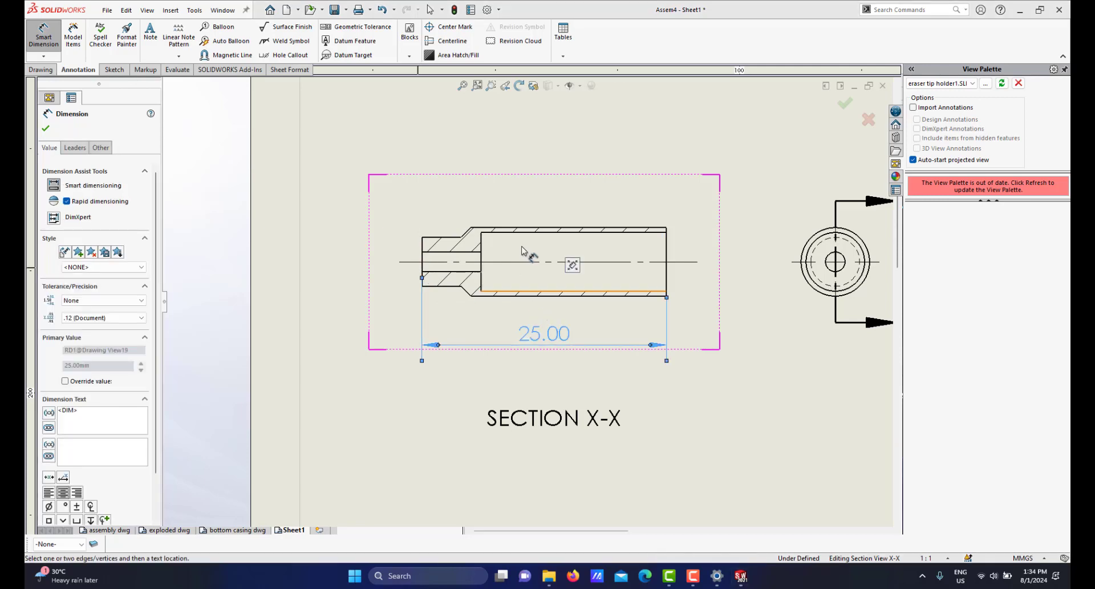
Add length dimensions above the section view for the large bore, the large outer cylinder and the narrow neck.
left_click(626, 232)
left_click(621, 235)
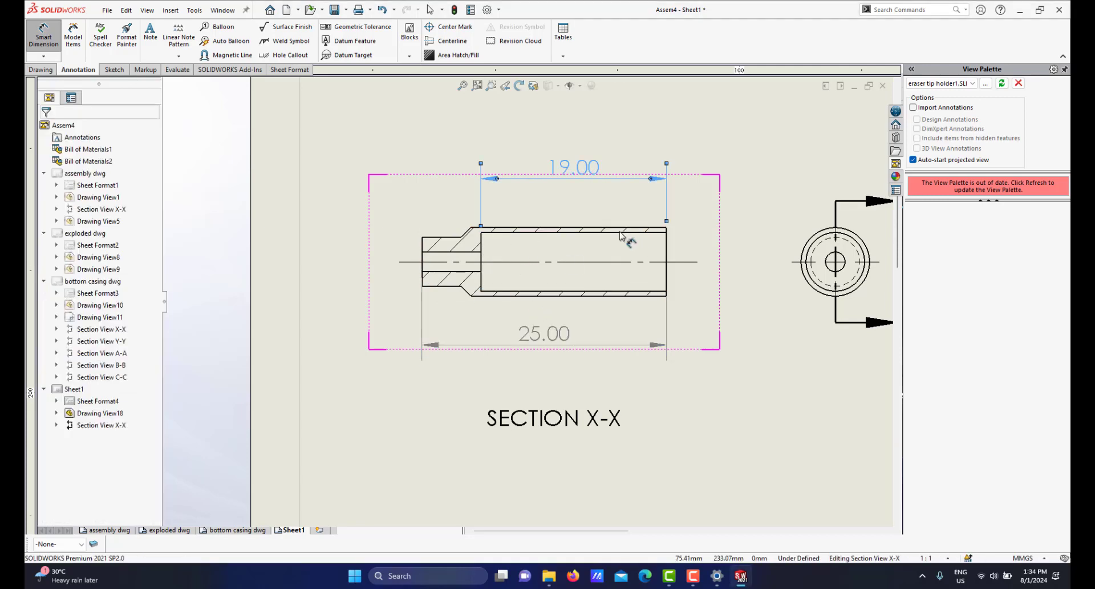
left_click(534, 230)
left_click(537, 233)
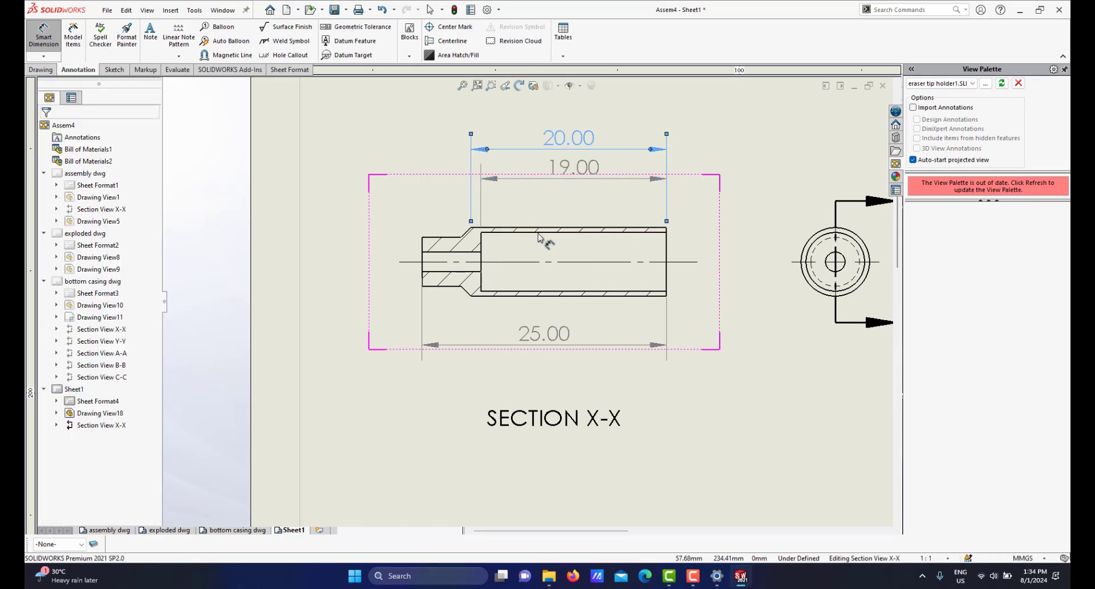
left_click(435, 238)
left_click(436, 239)
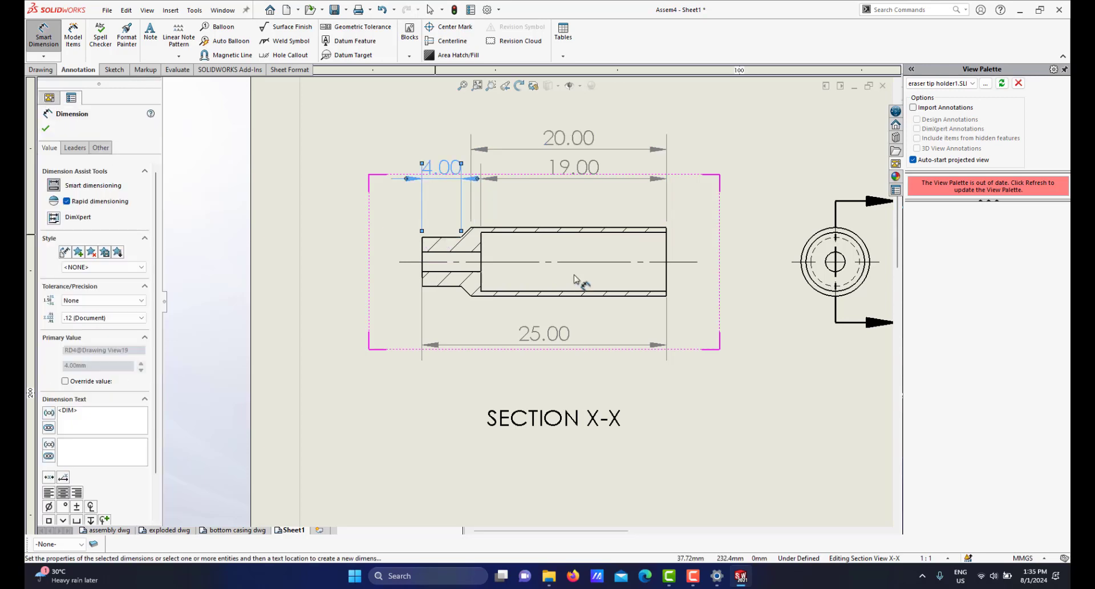
Dimension the diameters of the outer circle and the large bore circle on the tip holder's Right view.
scroll(581, 283, "up", 2)
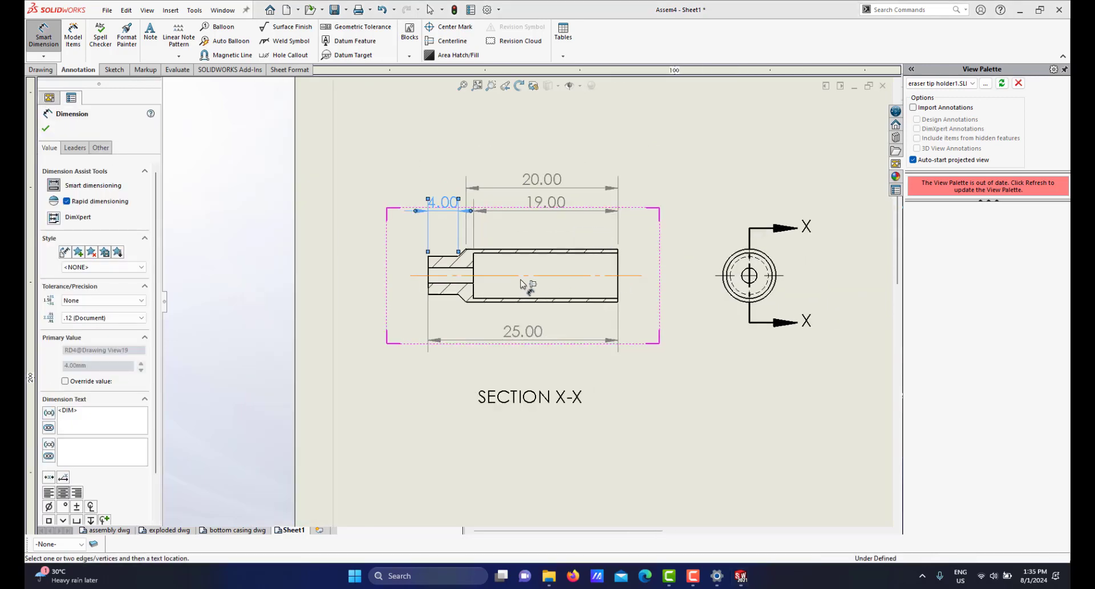
scroll(690, 282, "down", 3)
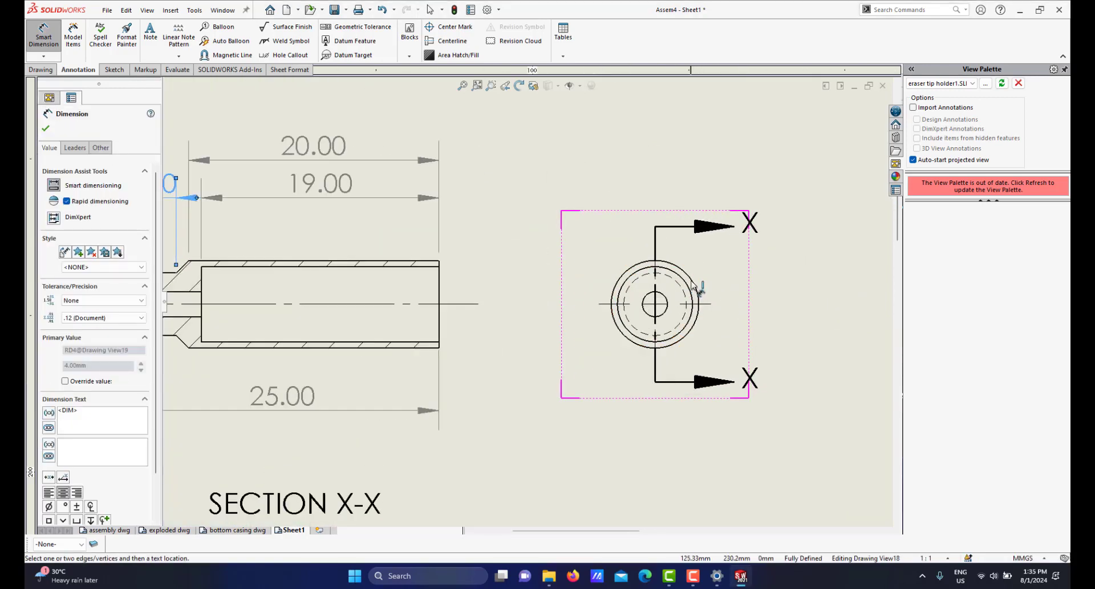
left_click(692, 280)
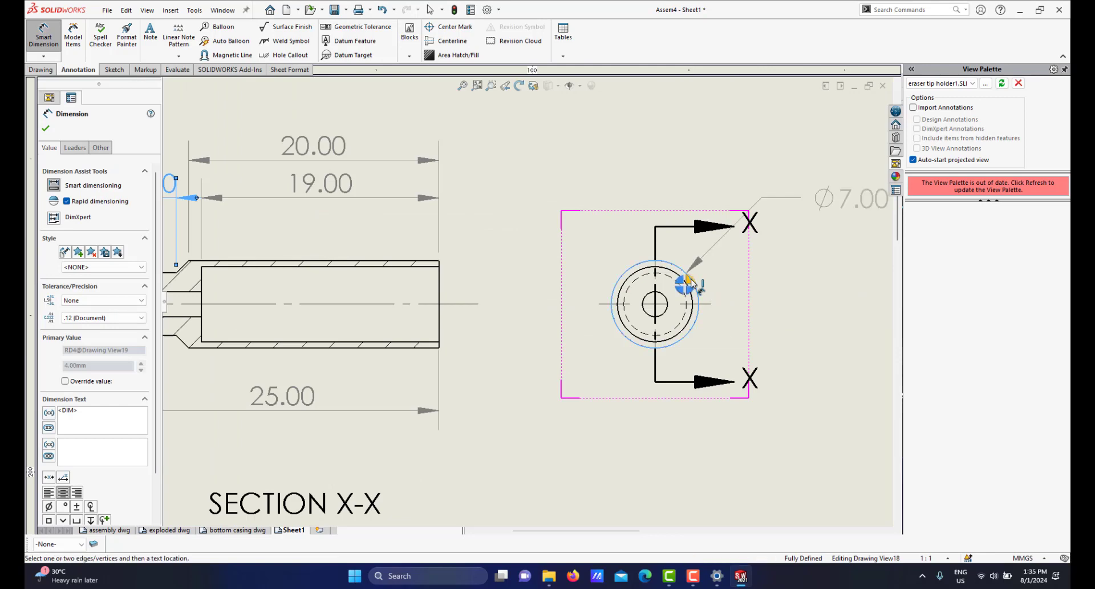
left_click(629, 284)
left_click(473, 198)
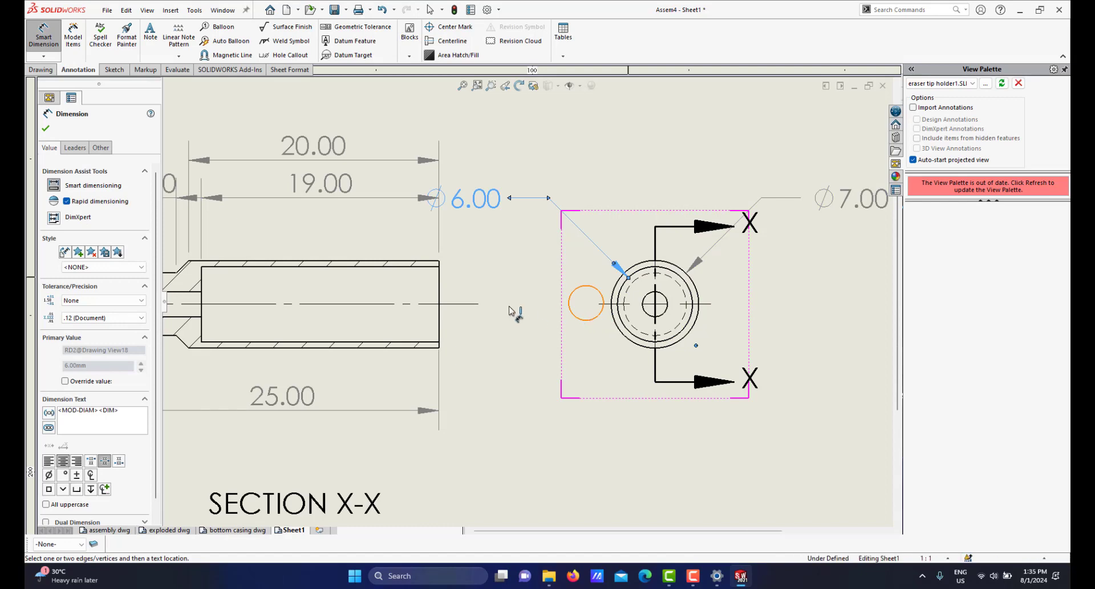
scroll(524, 308, "up", 5)
scroll(496, 292, "down", 3)
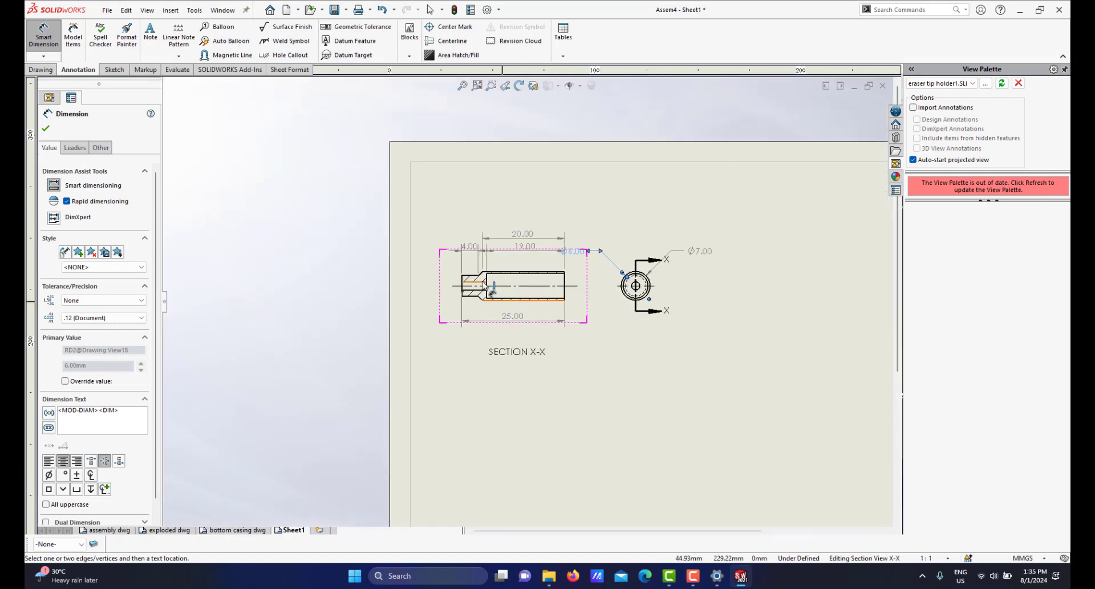
Dimension the diameter of the tip holder's small bore on the section view, placing it beyond the neck end.
scroll(491, 289, "down", 5)
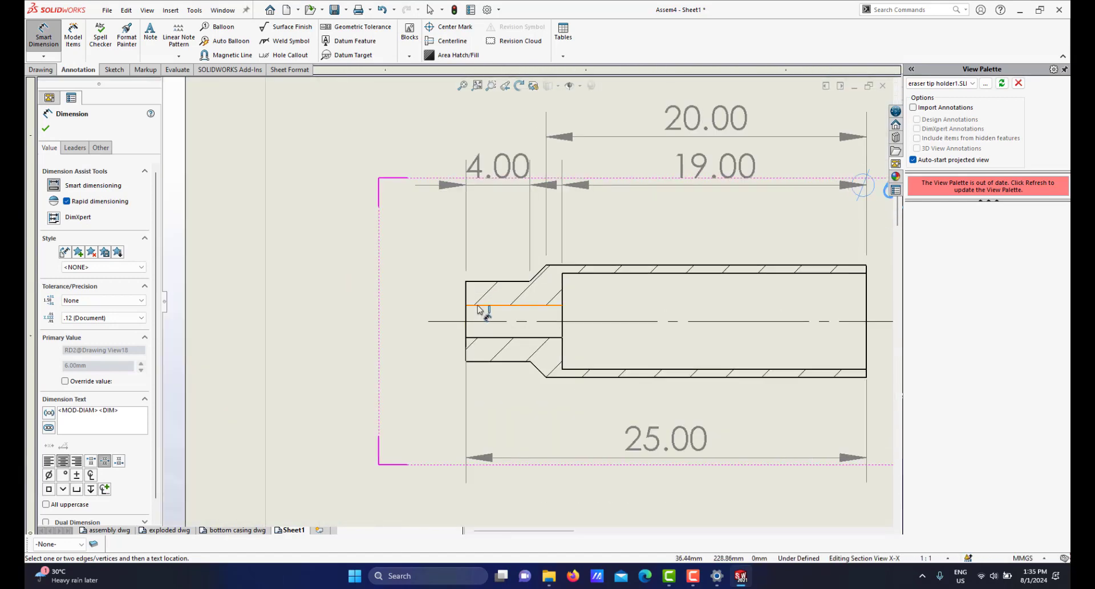
left_click(477, 305)
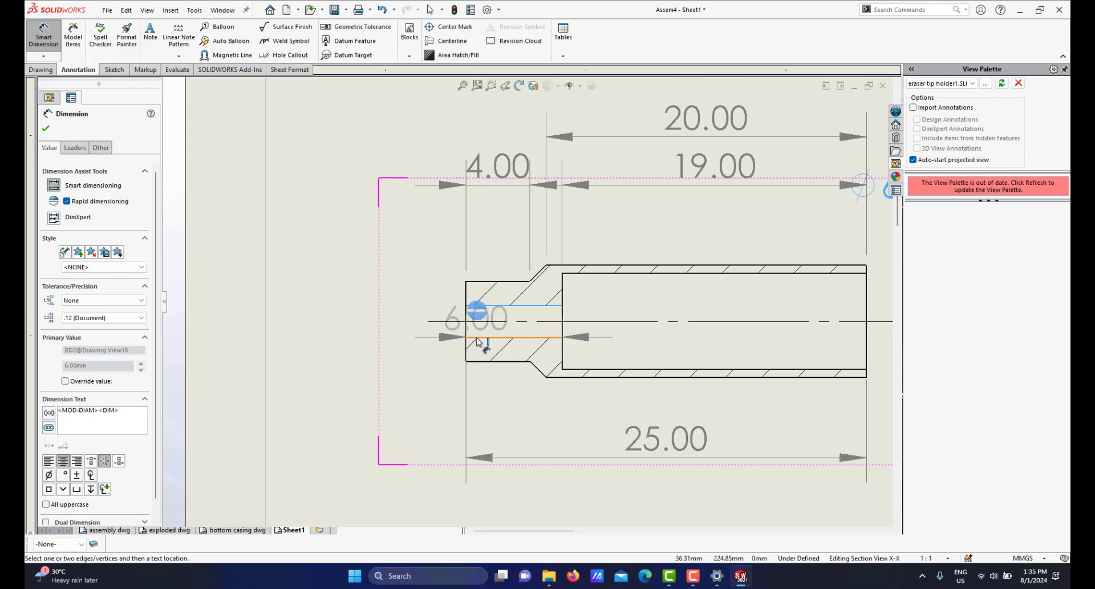
left_click(477, 338)
left_click(478, 338)
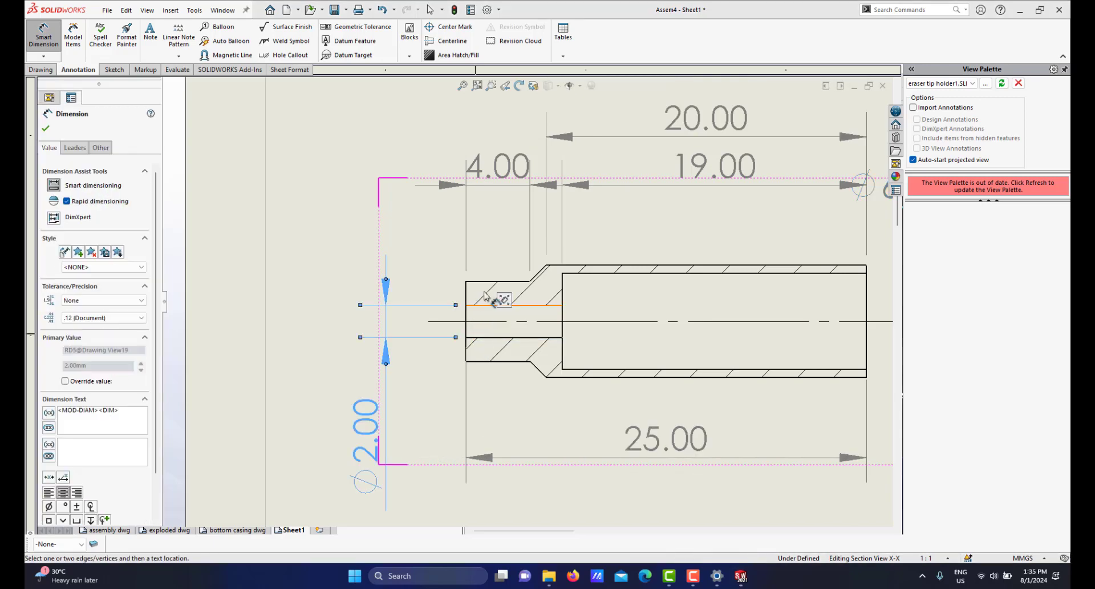
Dimension the outer diameter of the tip holder's neck on the section view, placing it outside the small bore's dimension.
scroll(650, 323, "up", 5)
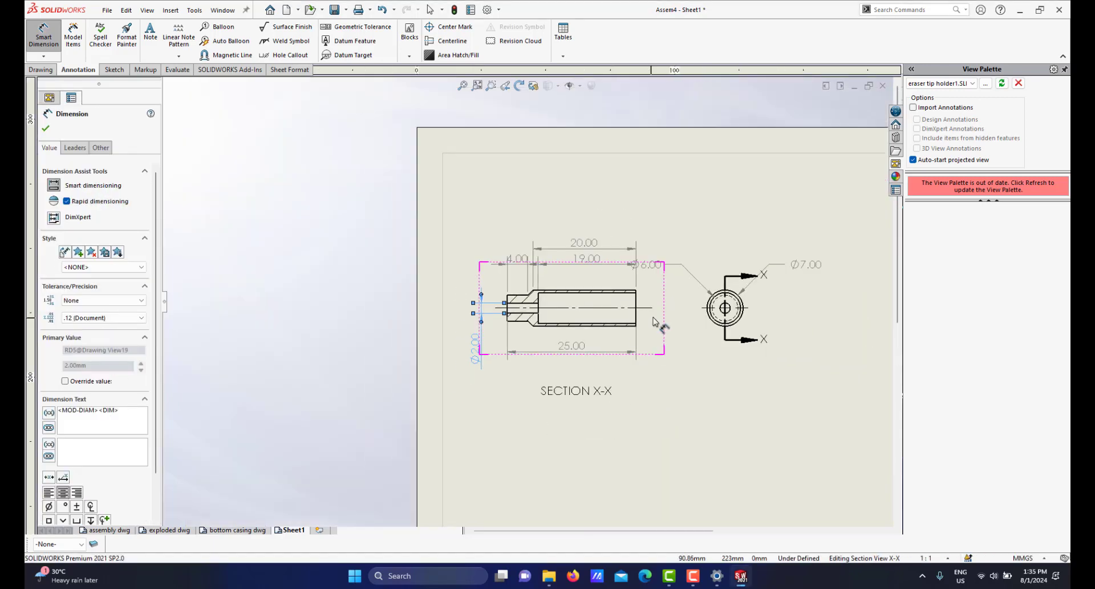
scroll(719, 310, "down", 3)
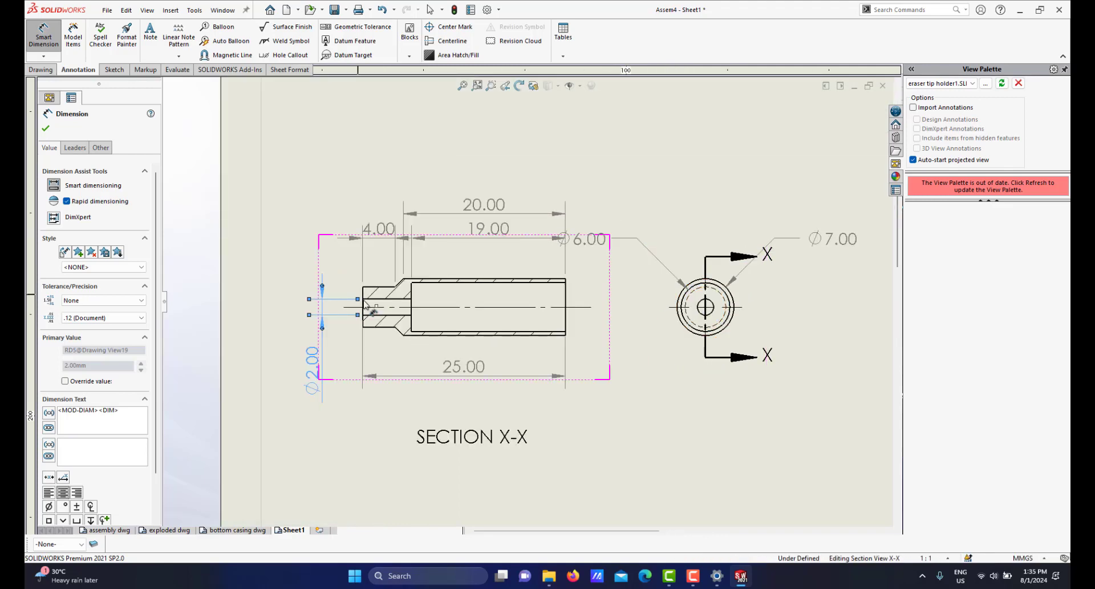
scroll(367, 308, "down", 2)
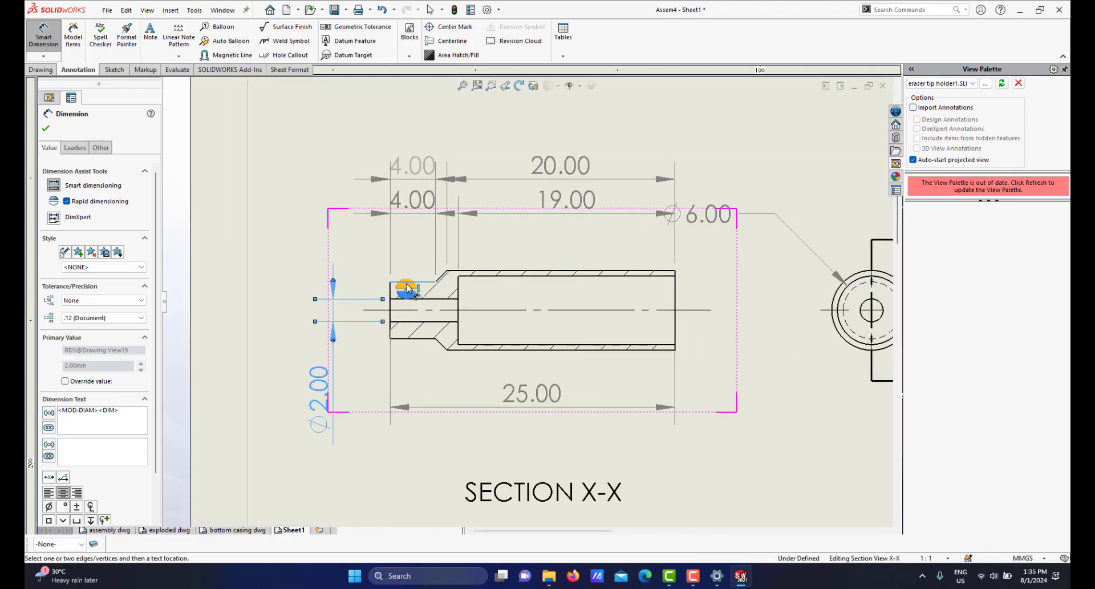
left_click(415, 338)
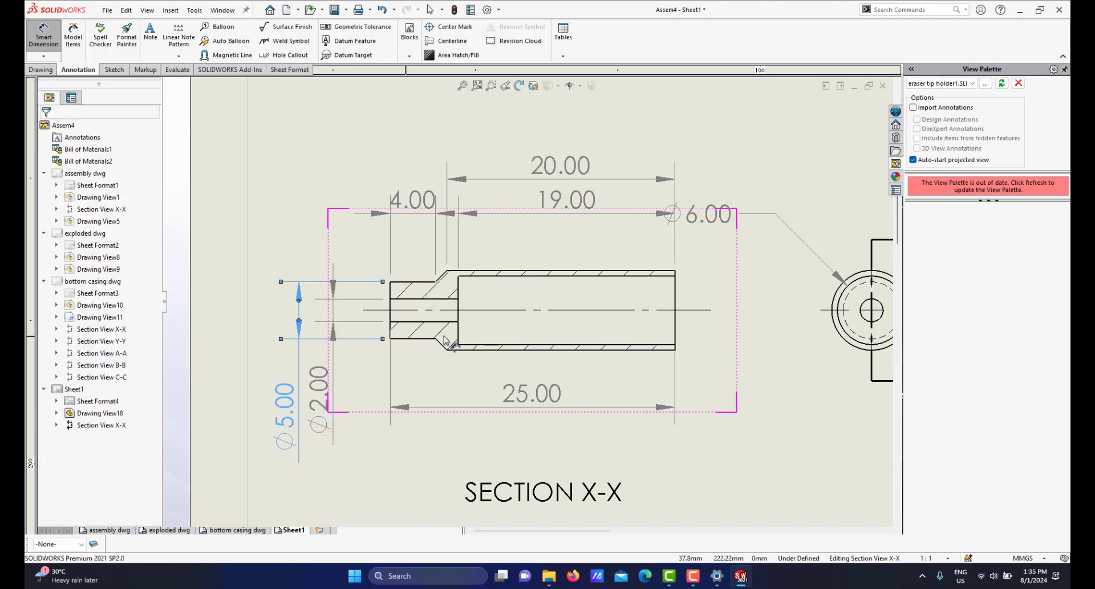
scroll(525, 308, "up", 2)
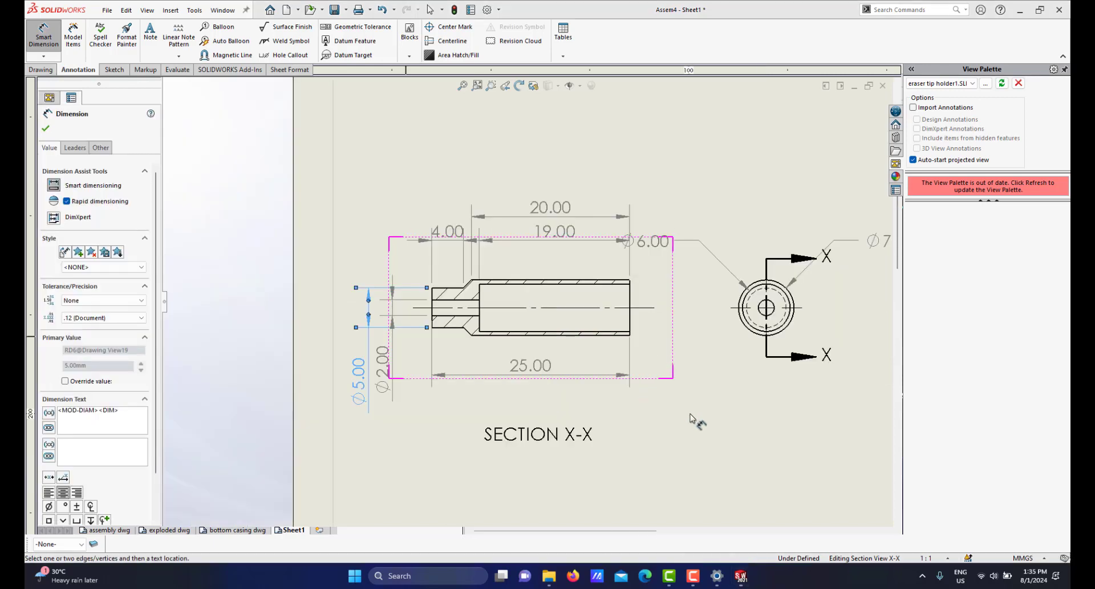
right_click(722, 401)
left_click(742, 439)
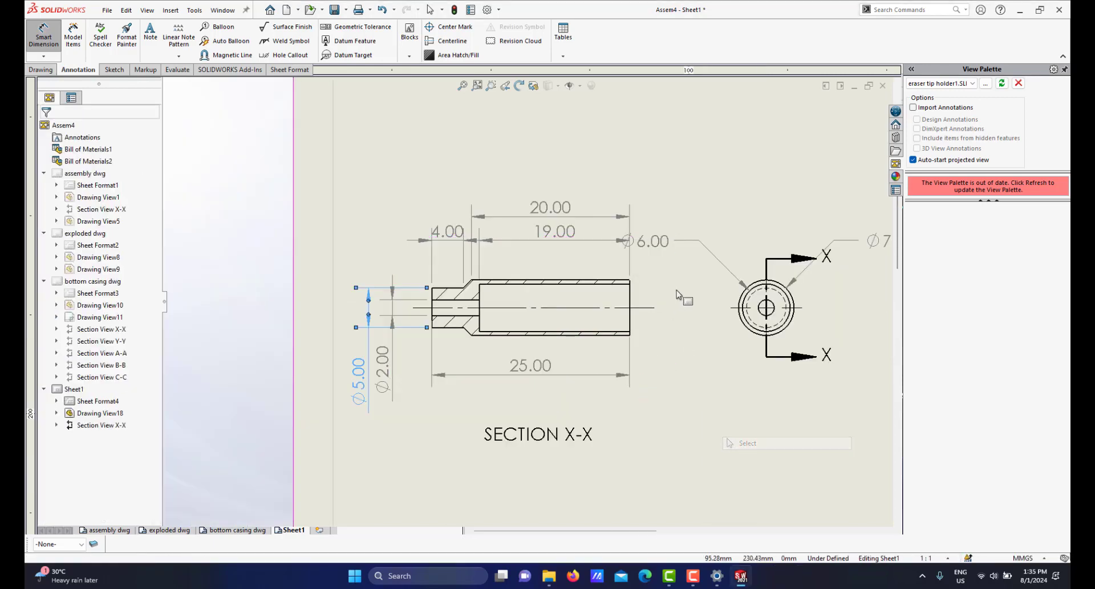
Move the outer circle's diameter dimension closer to the Right view and set its precision to None.
scroll(816, 271, "down", 3)
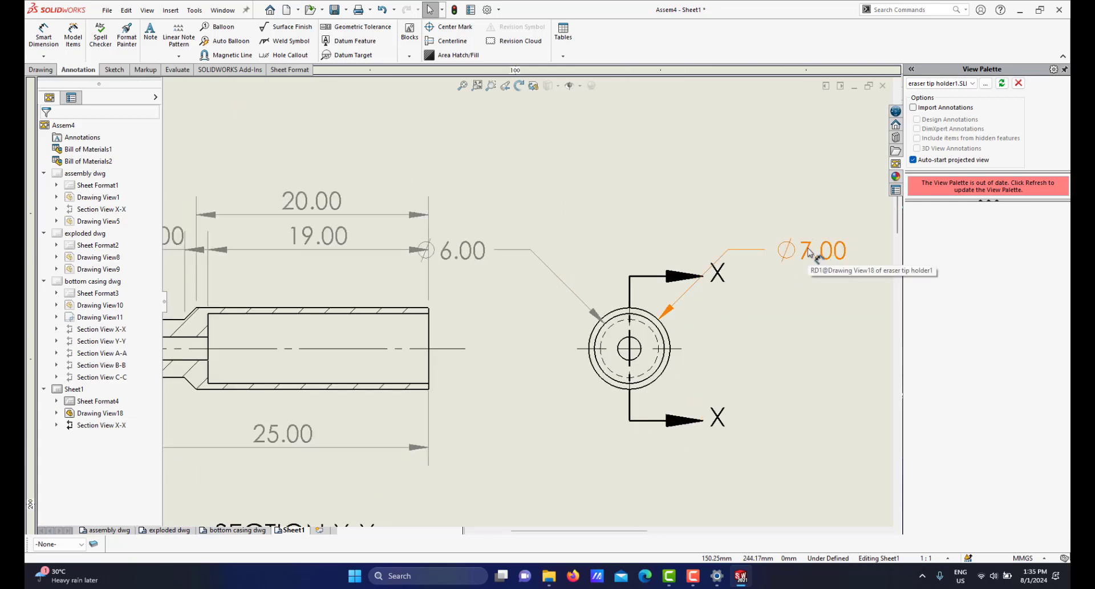
left_click_drag(822, 259, 770, 300)
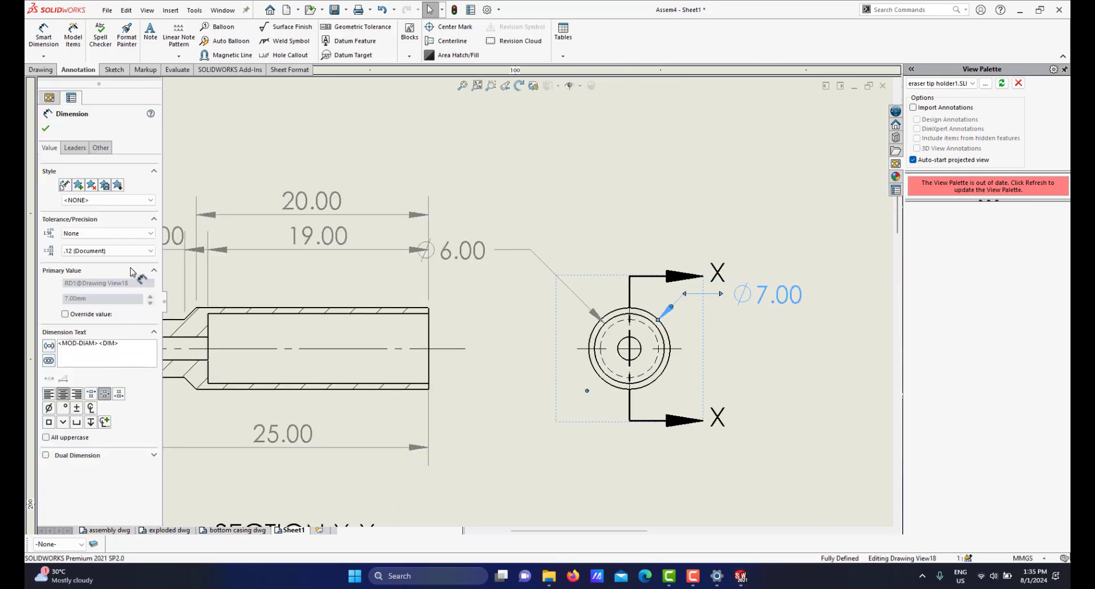
left_click(140, 250)
scroll(140, 255, "up", 2)
left_click(136, 258)
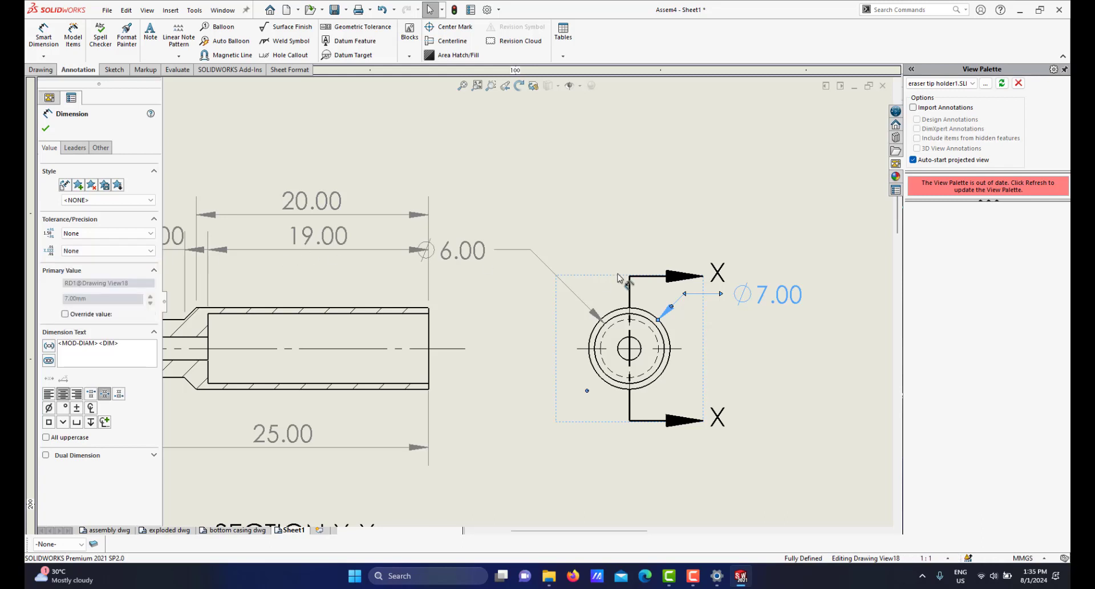
Move the large bore's diameter dimension closer to the Right view and set its precision to None.
left_click_drag(469, 255, 519, 278)
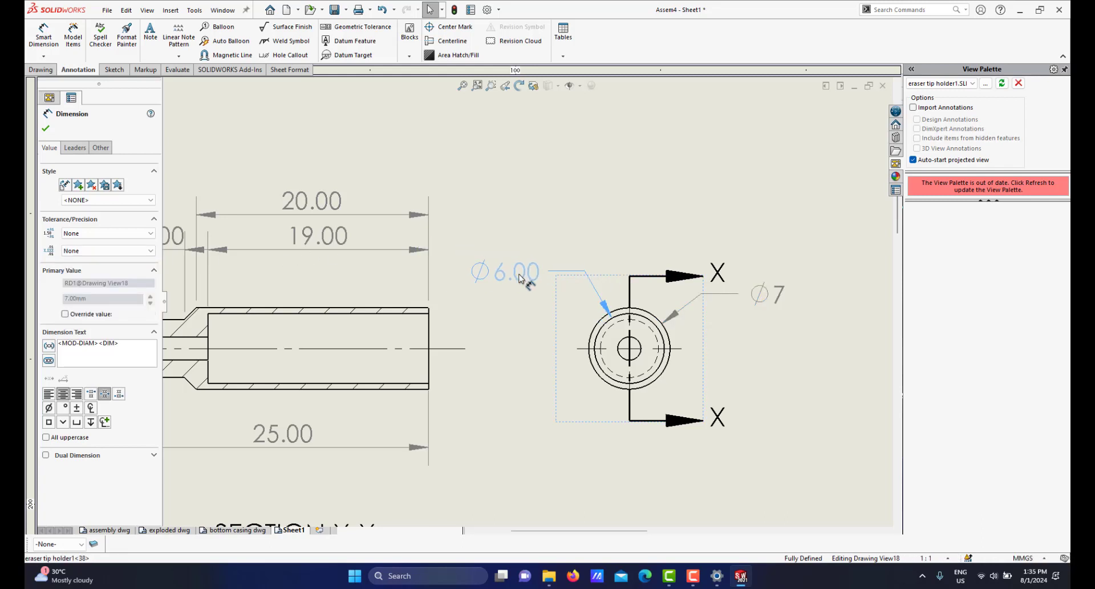
left_click(143, 251)
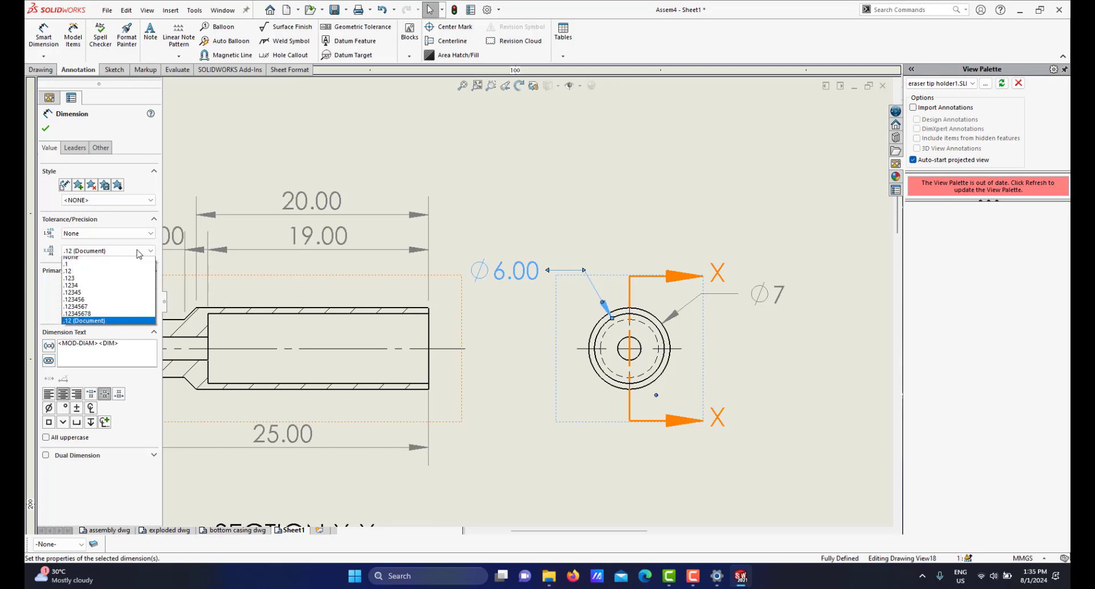
left_click(109, 261)
scroll(371, 343, "up", 2)
scroll(367, 343, "down", 2)
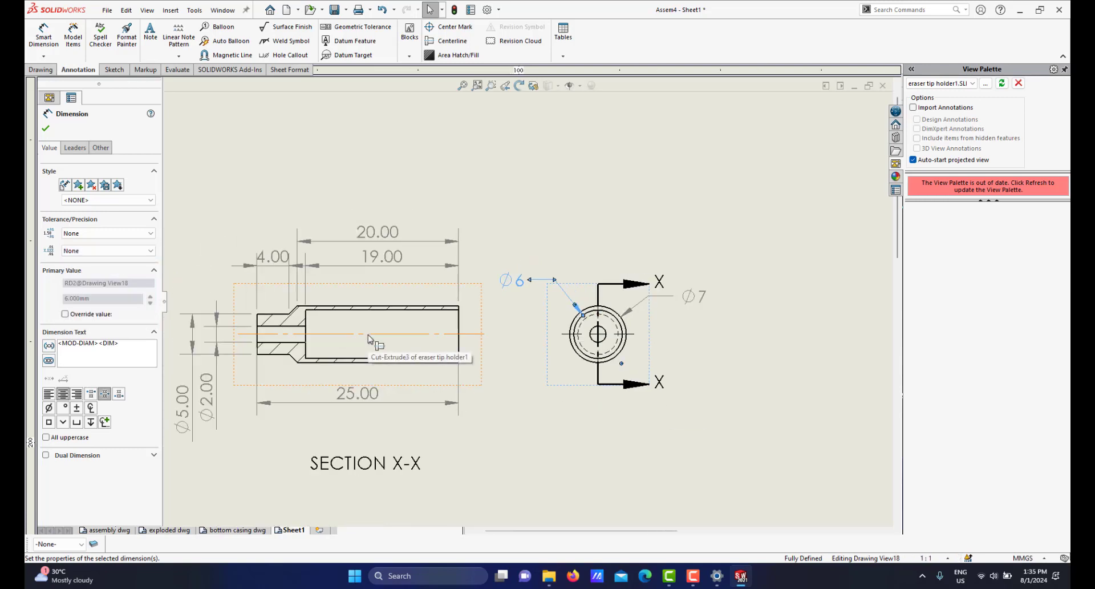
Review the tip holder's dimensioned section and Right views and their placement on the whole sheet.
scroll(577, 244, "up", 3)
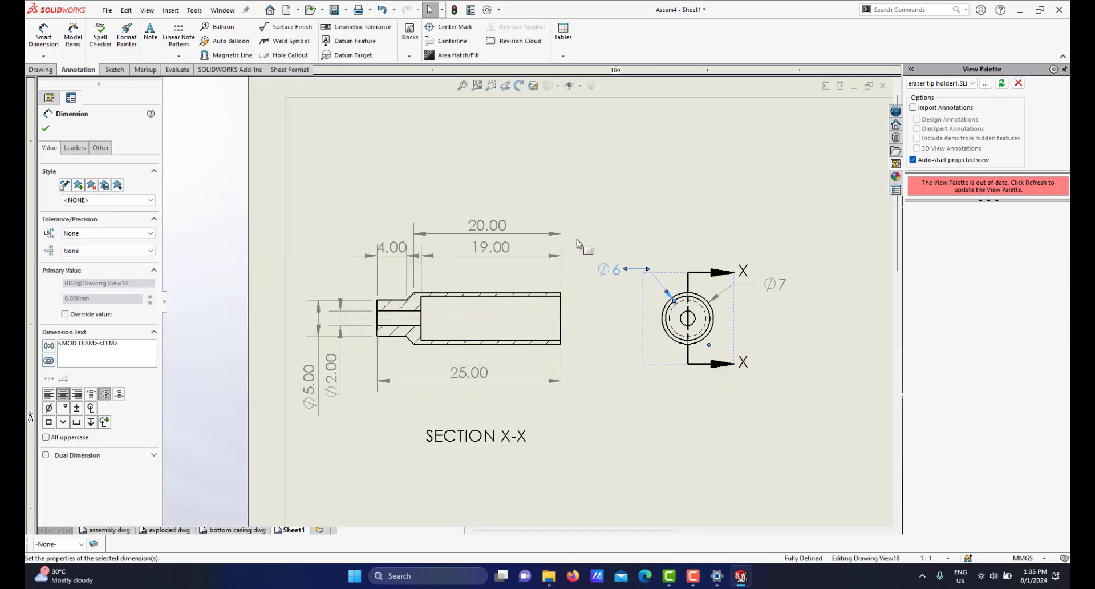
scroll(487, 246, "down", 2)
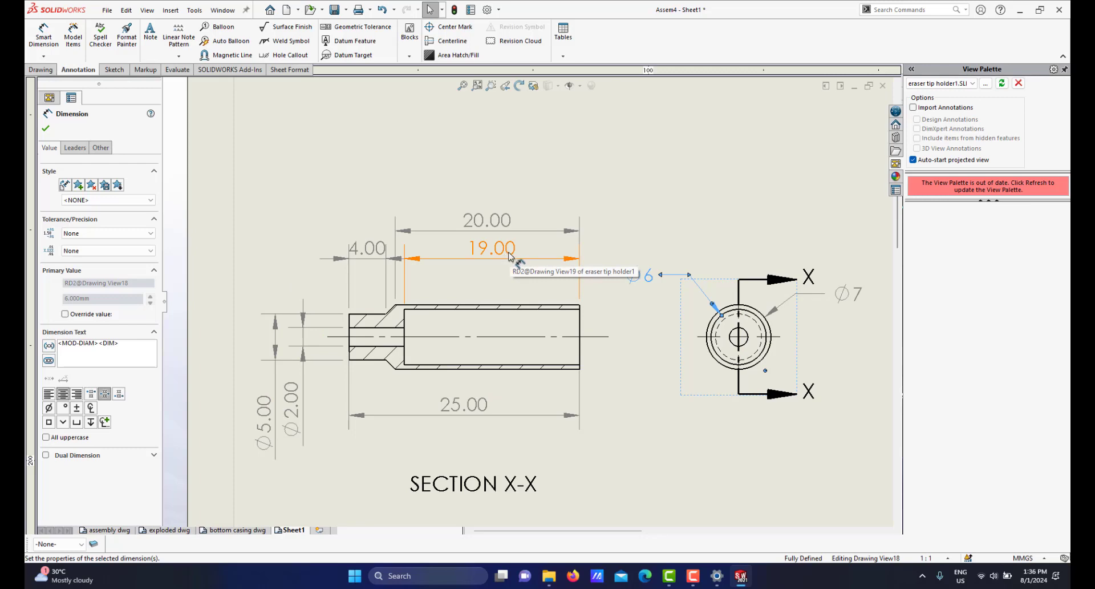
scroll(525, 347, "up", 2)
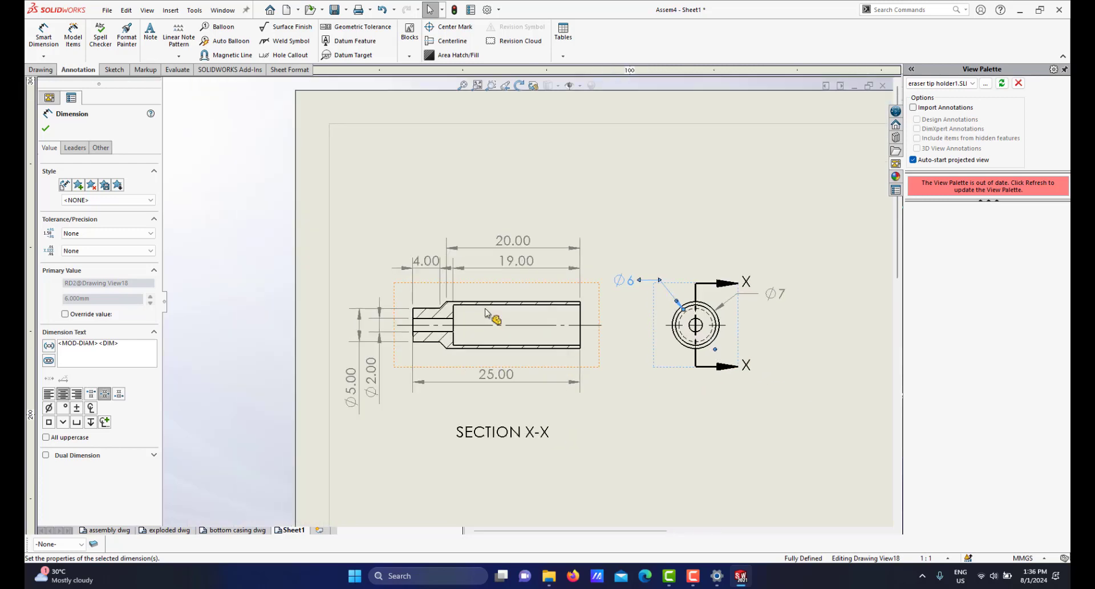
scroll(485, 313, "down", 1)
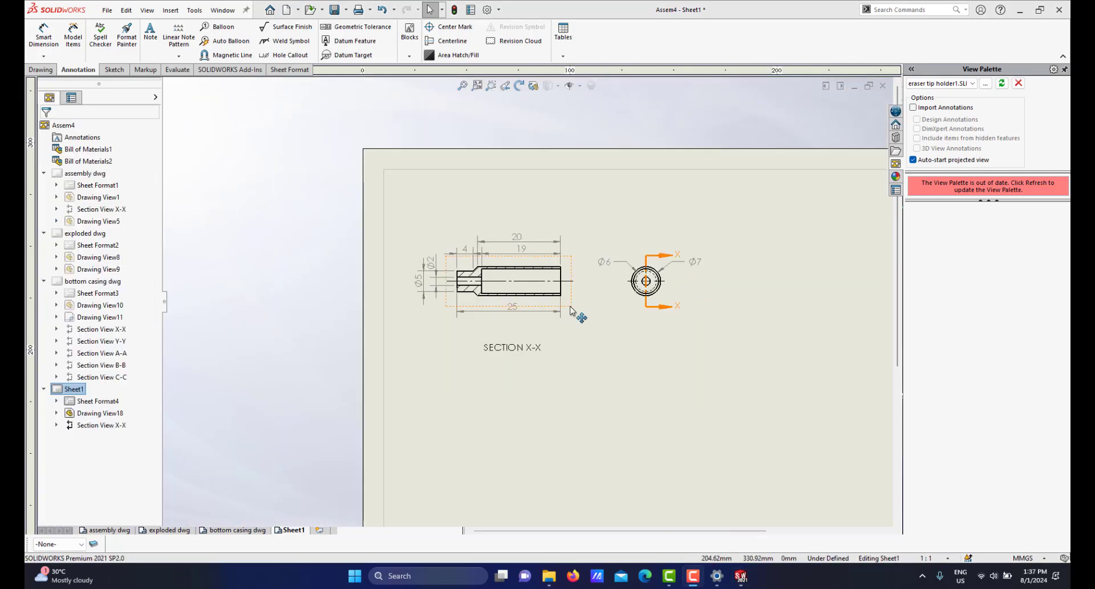
scroll(575, 316, "down", 2)
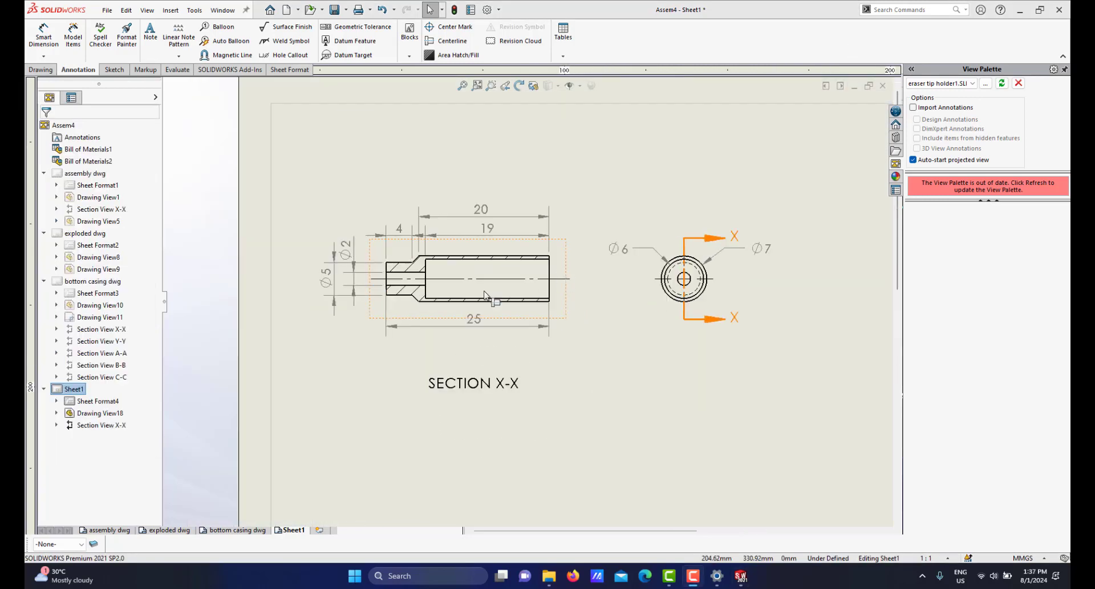
scroll(508, 262, "up", 2)
scroll(502, 252, "down", 3)
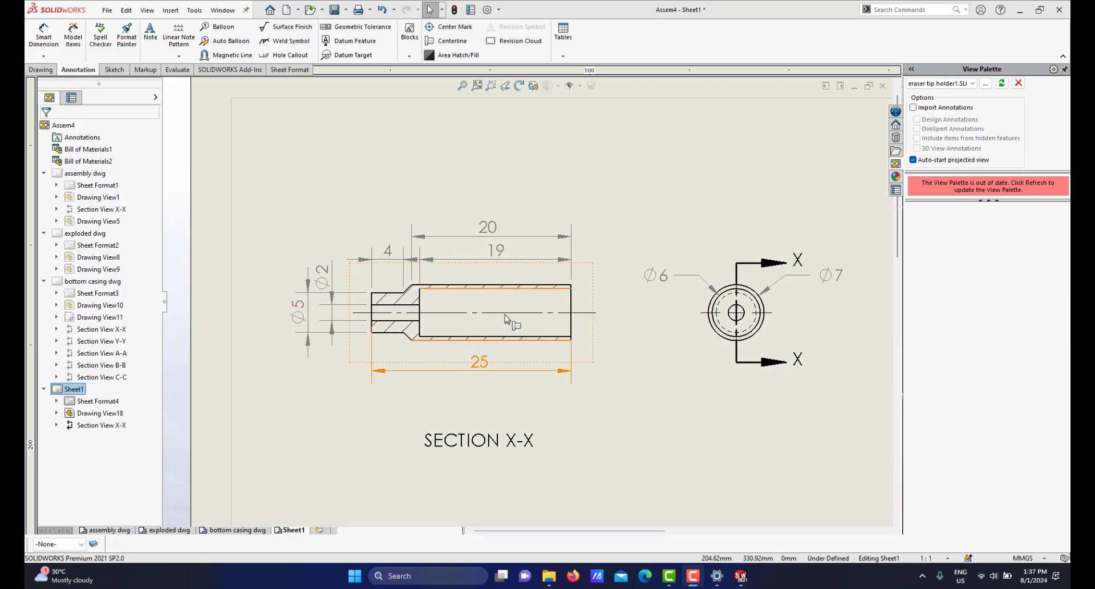
scroll(545, 374, "up", 2)
scroll(545, 375, "down", 2)
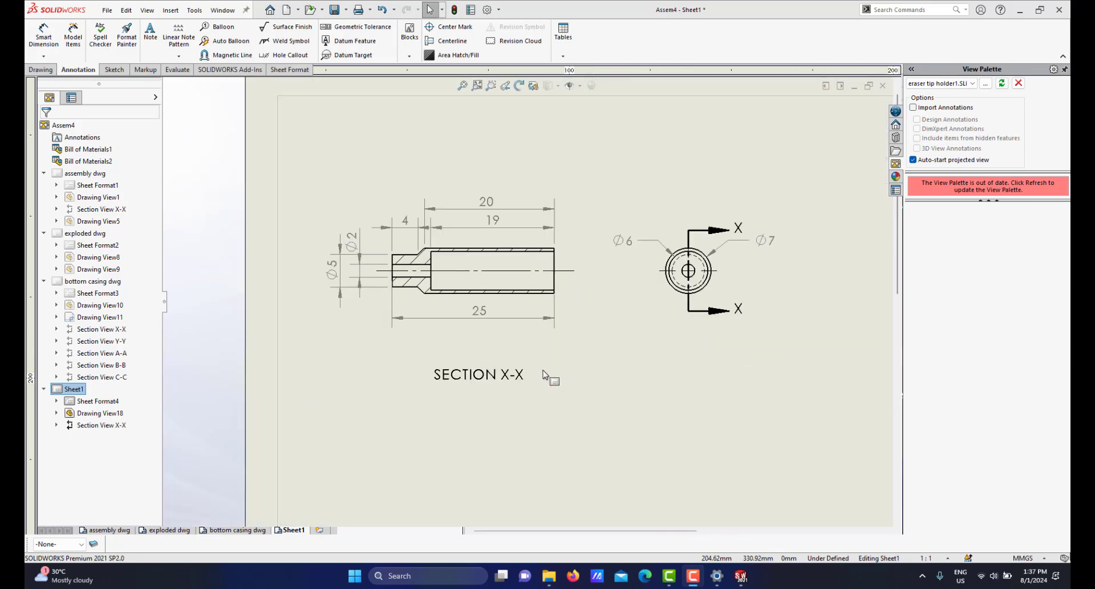
scroll(639, 359, "up", 4)
scroll(628, 379, "down", 2)
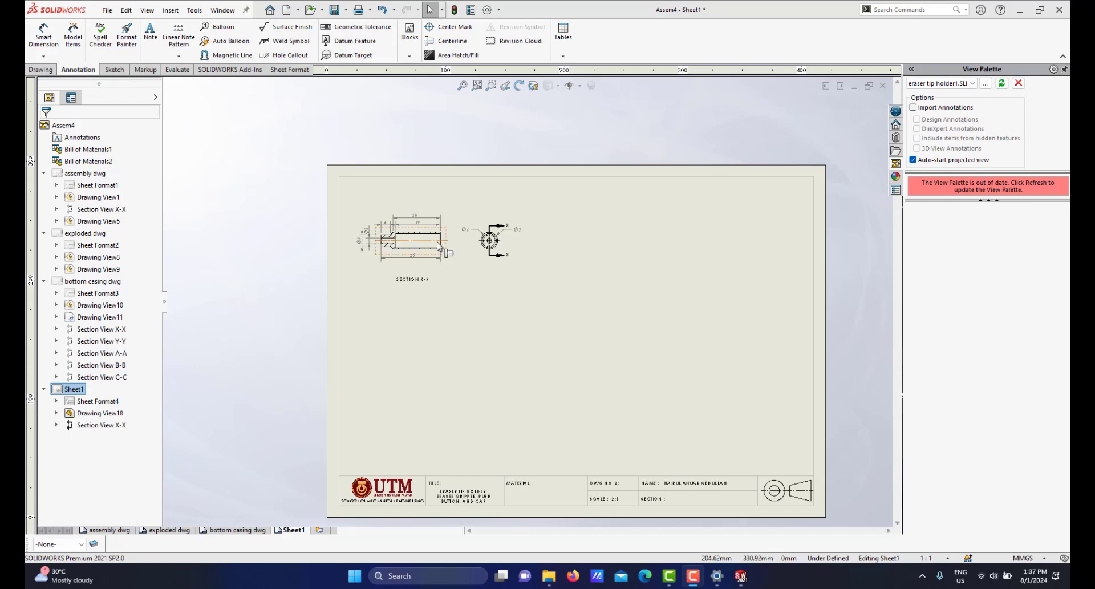
scroll(437, 245, "down", 2)
scroll(522, 294, "up", 2)
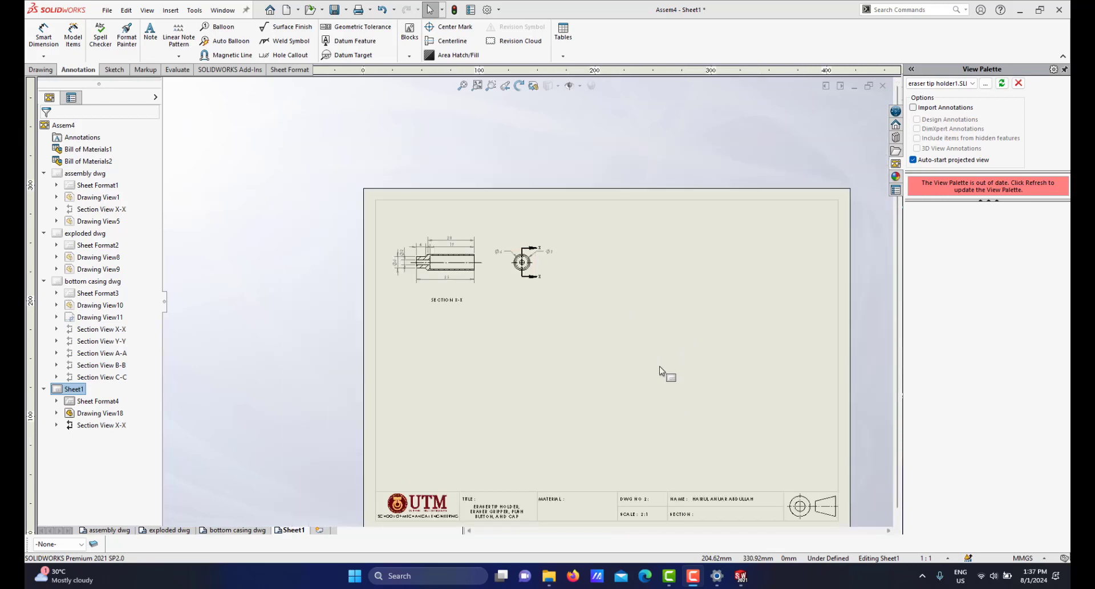
scroll(604, 347, "up", 2)
scroll(430, 262, "down", 2)
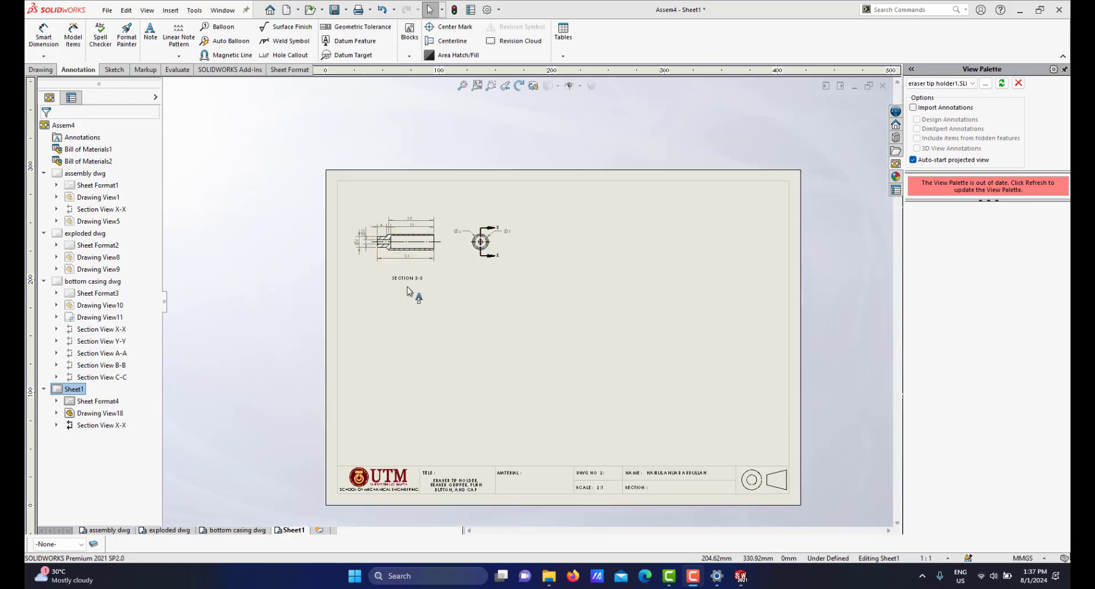
Move the SECTION X-X label up closer to the tip holder's section view.
scroll(409, 291, "down", 3)
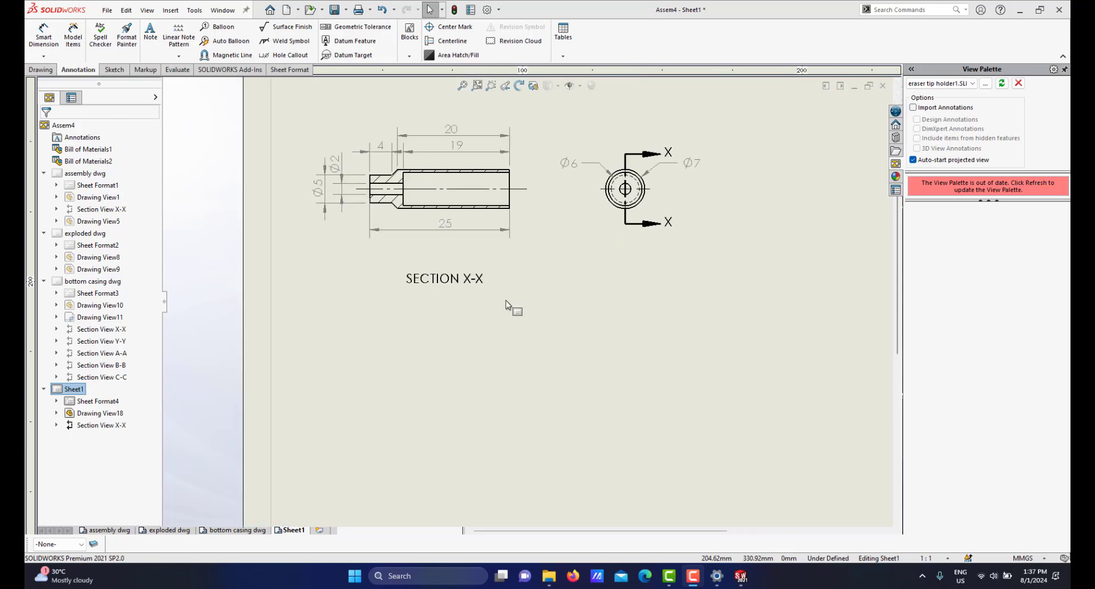
left_click(460, 276)
mouse_move(453, 278)
left_mouse_down()
mouse_move(456, 251)
mouse_move(452, 260)
left_mouse_up()
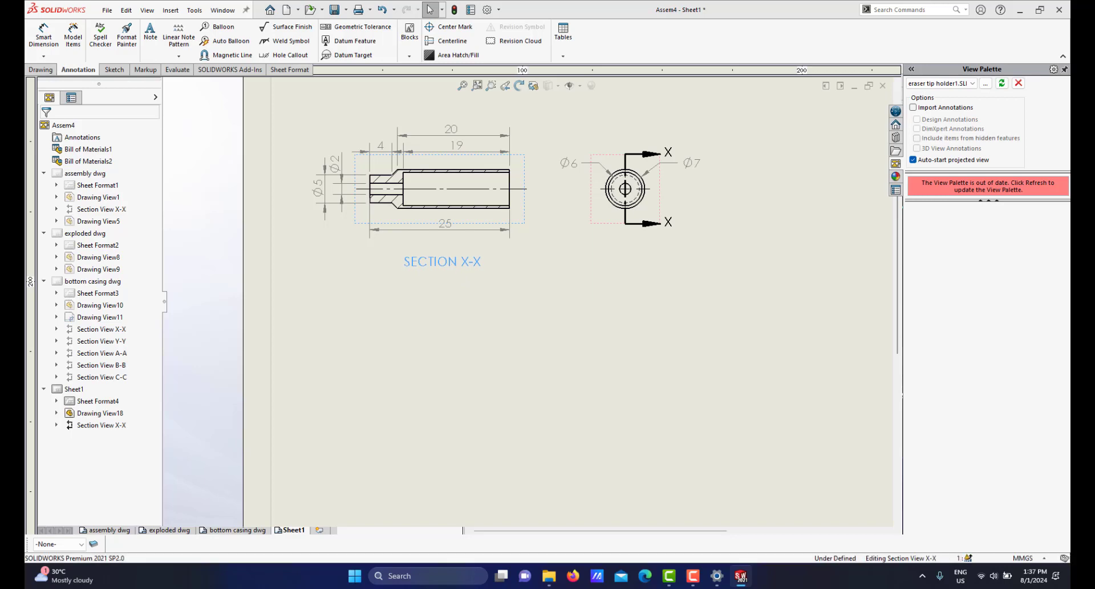
scroll(533, 290, "up", 2)
scroll(533, 291, "down", 2)
left_click(526, 313)
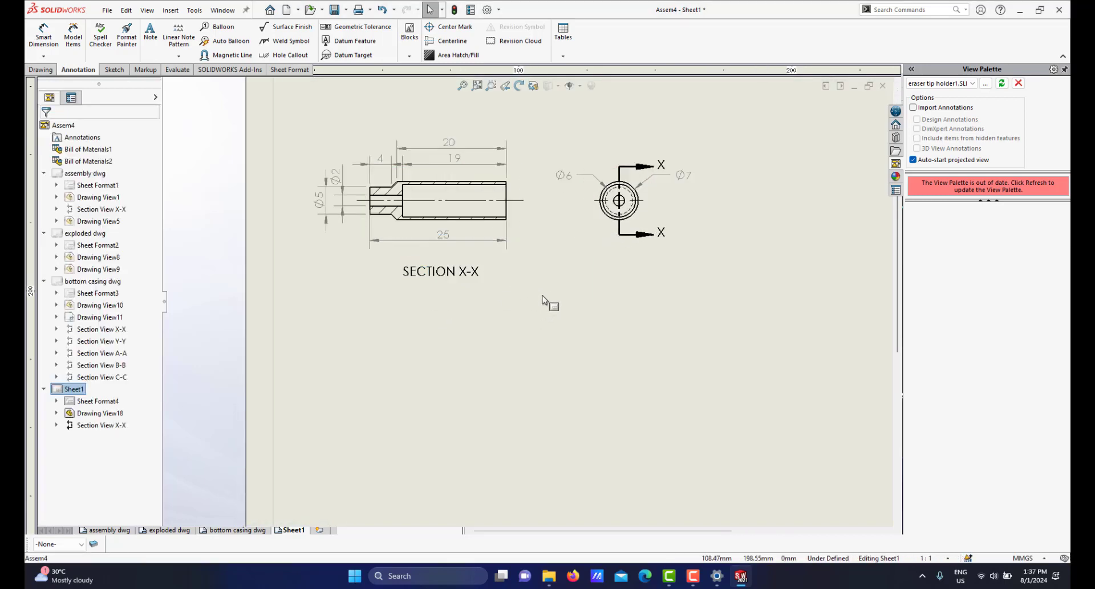
Place one unattached circular item-number balloon on the sheet below the SECTION X-X label.
scroll(542, 295, "down", 2)
scroll(543, 289, "up", 3)
scroll(543, 289, "down", 2)
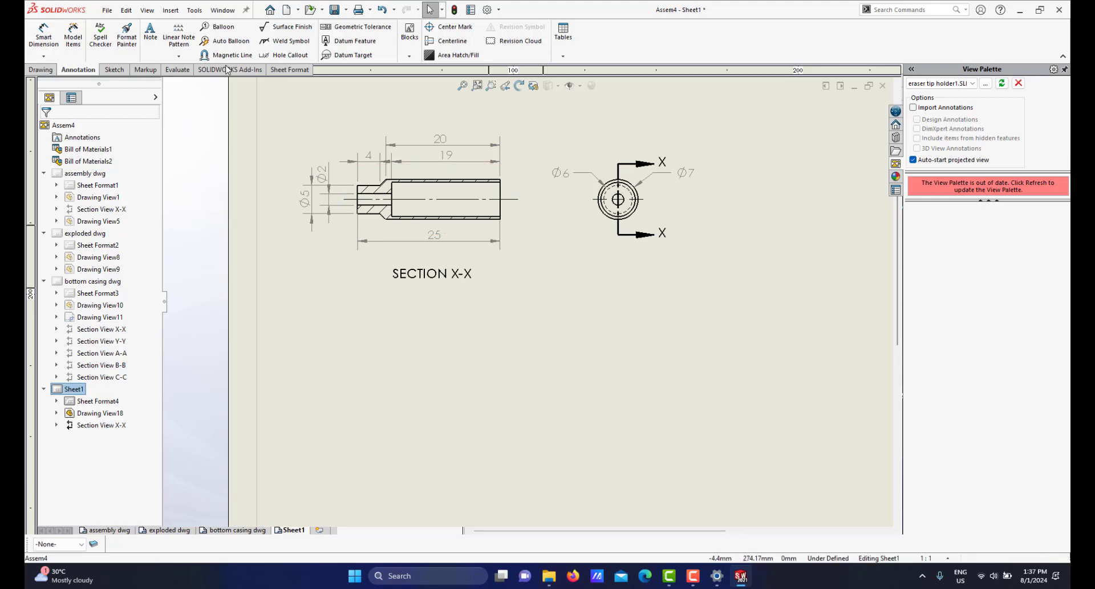
left_click(223, 27)
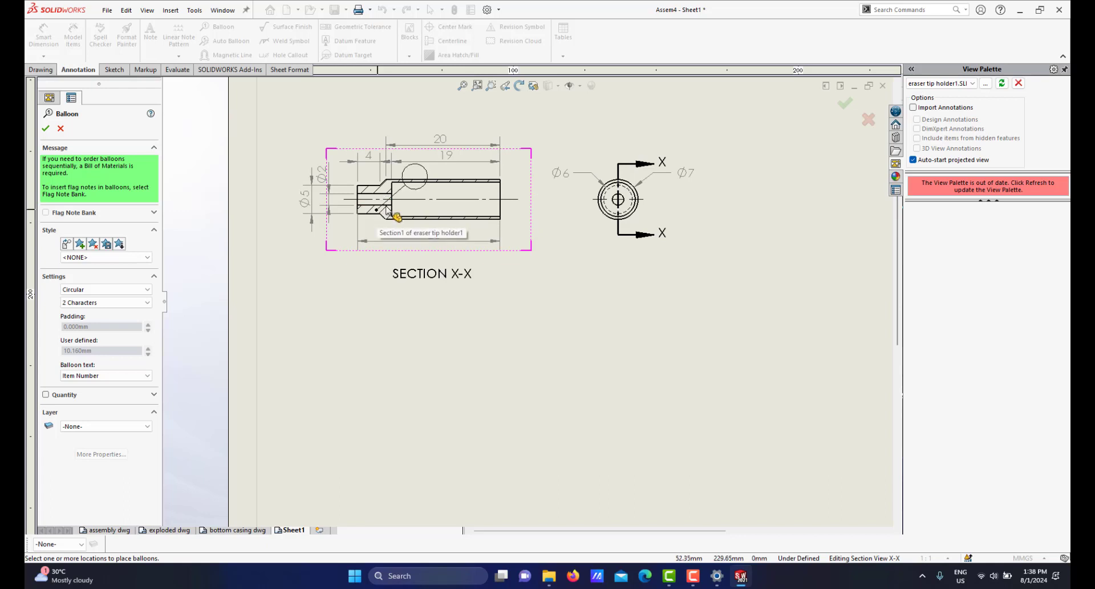
left_click(401, 306)
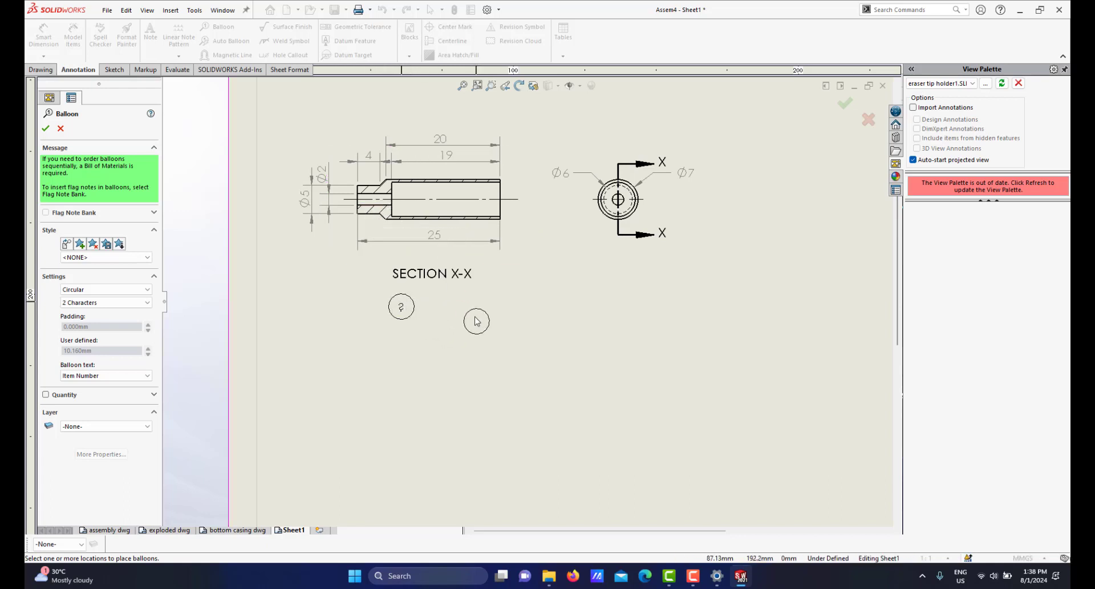
key("Escape")
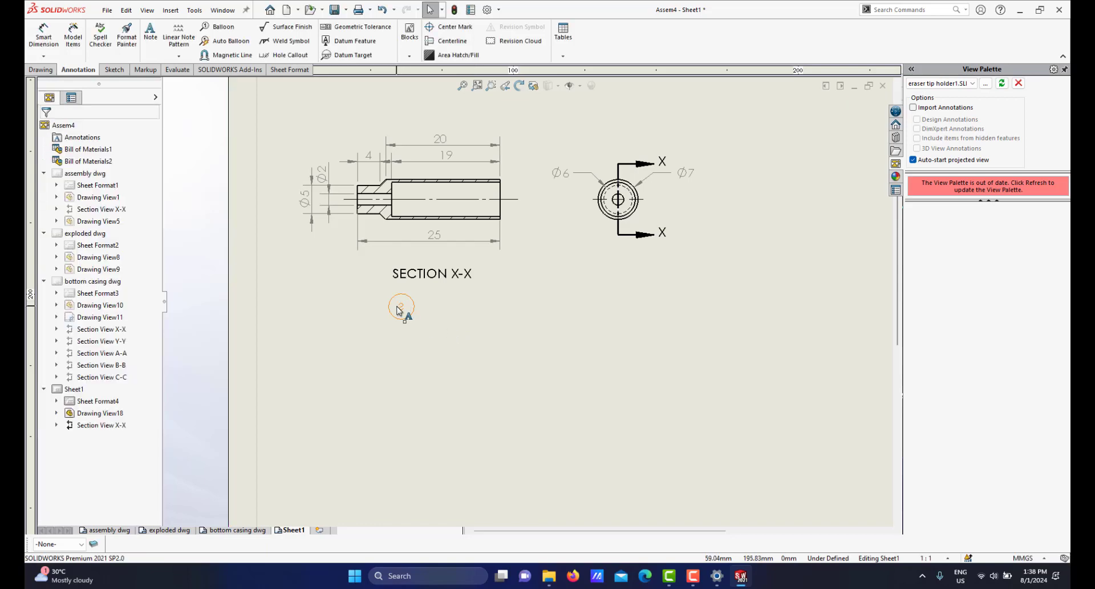
Check the eraser tip holder's item number in the bill of materials on the exploded dwg sheet, and return to Sheet1.
left_click(226, 530)
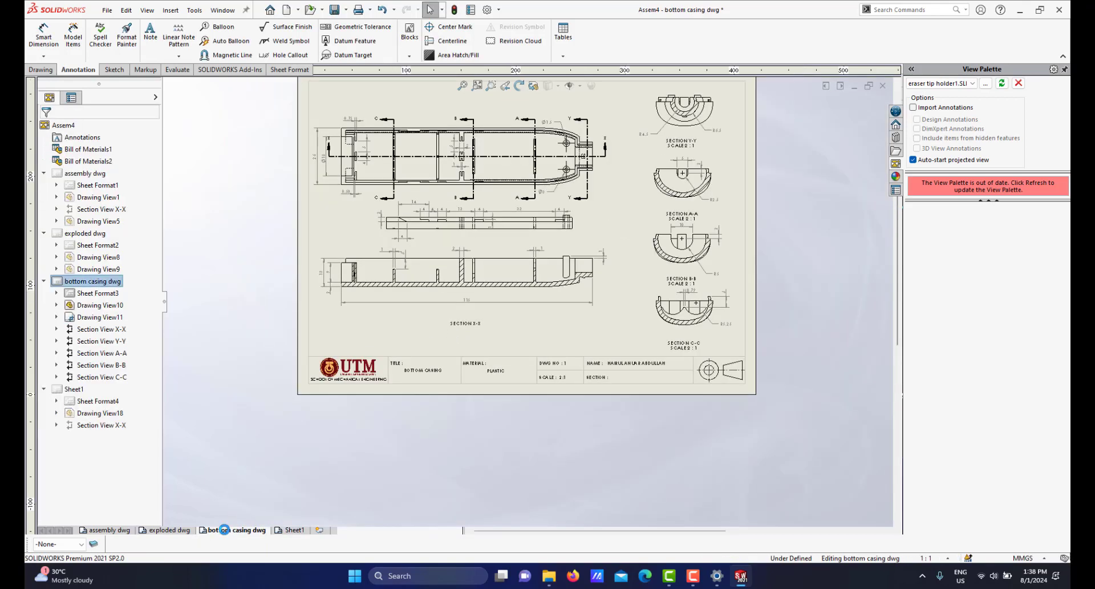
left_click(166, 530)
scroll(635, 240, "down", 5)
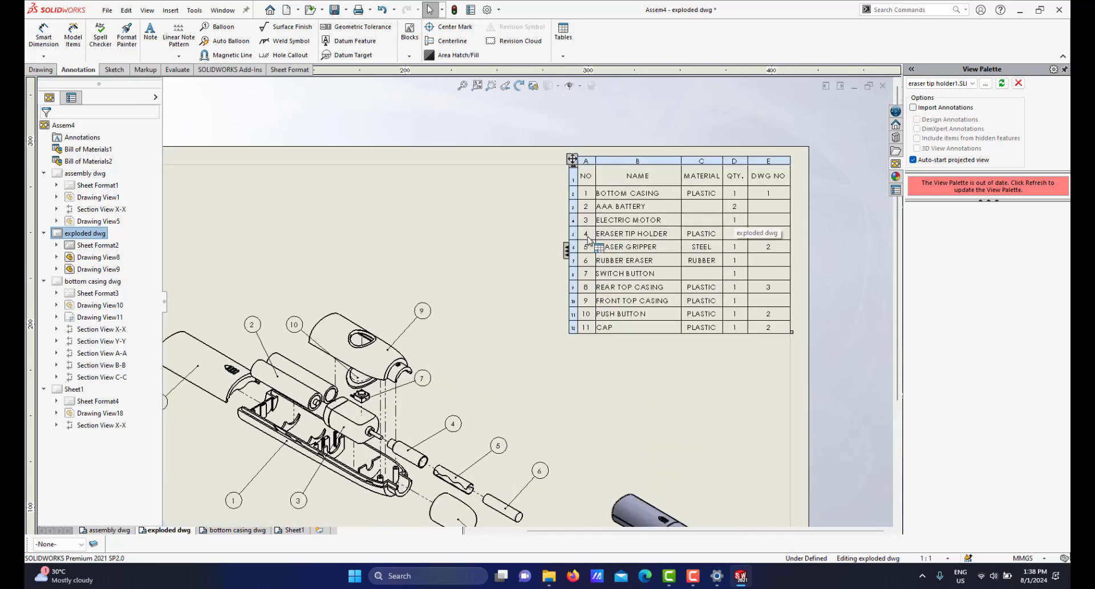
left_click(292, 530)
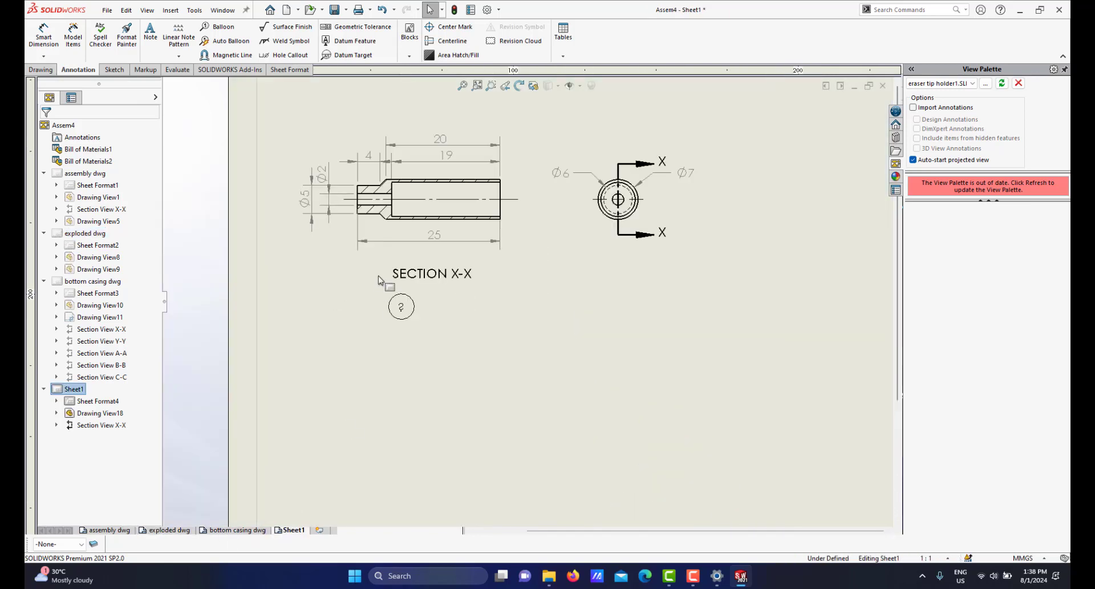
Switch the balloon below the SECTION X-X label from item number to custom text and set it to 4.
scroll(382, 313, "down", 1)
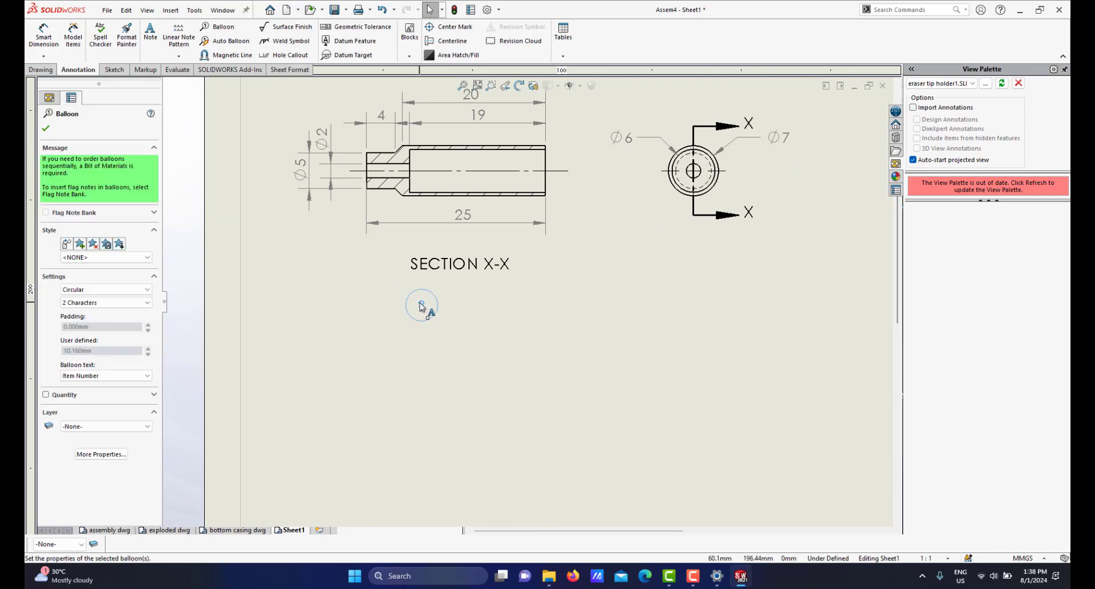
left_click(90, 376)
left_click(77, 386)
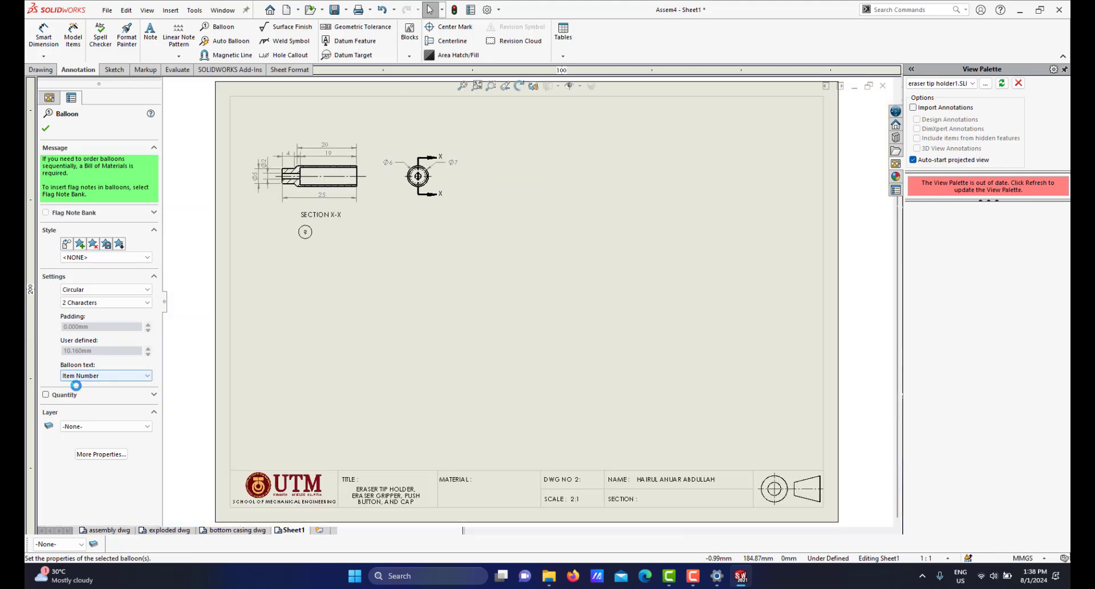
left_click(86, 377)
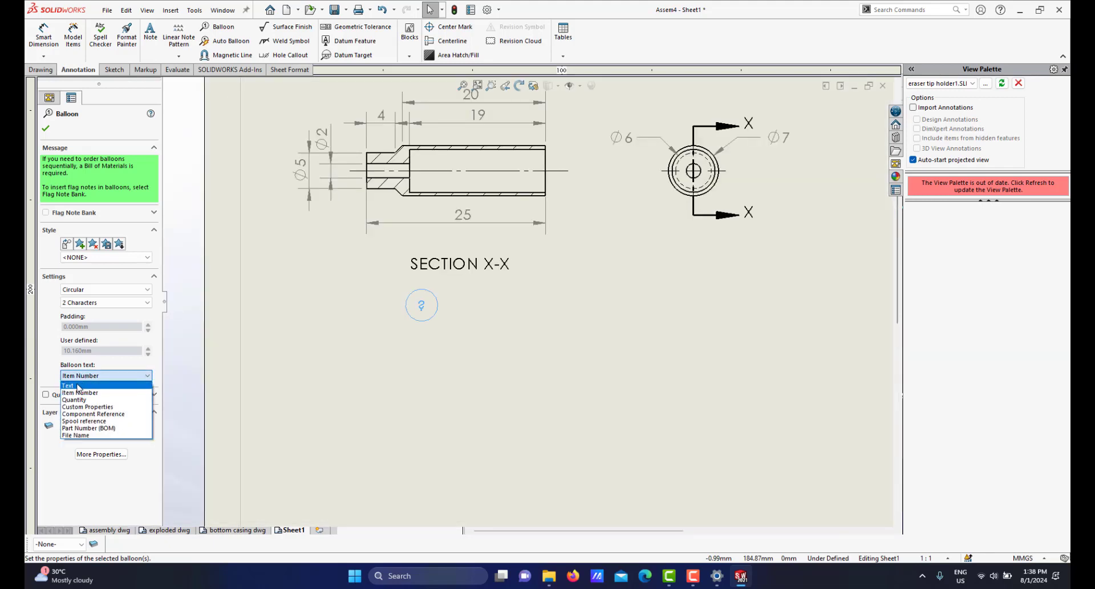
left_click(79, 386)
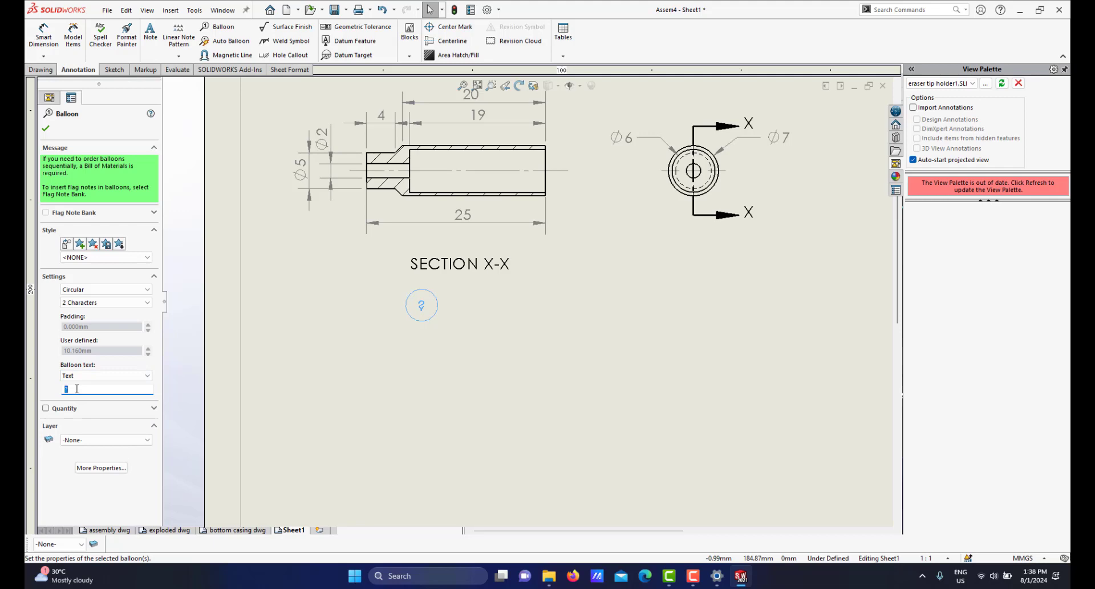
left_click(45, 128)
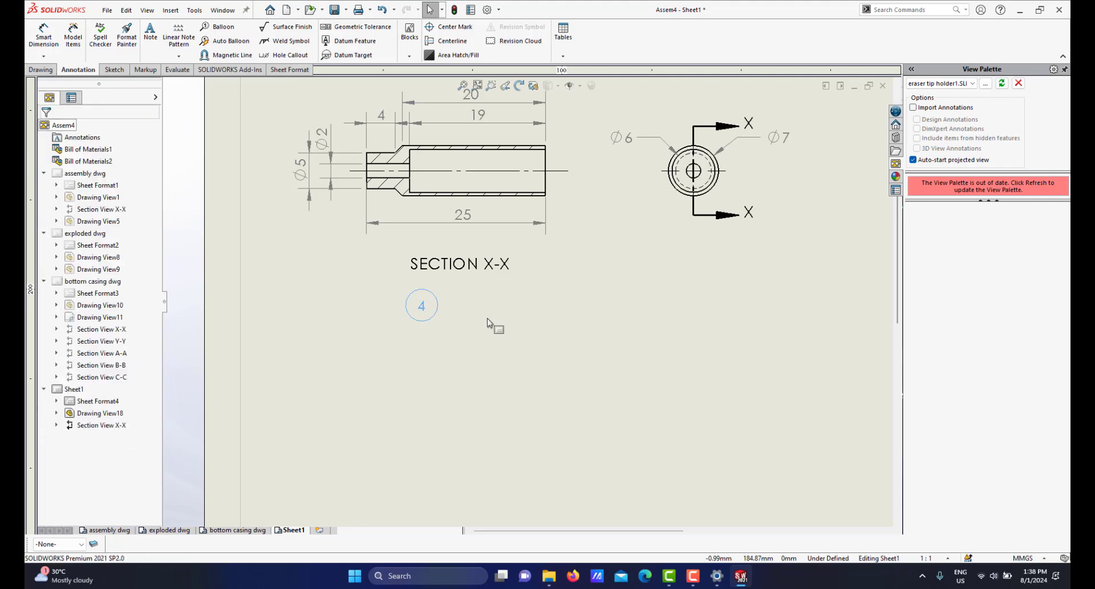
Add a three-line note beside balloon 4 reading "ERASER TIP HOLDER", "PLASTIC" and "QTY: 1".
scroll(438, 312, "down", 2)
scroll(478, 302, "up", 3)
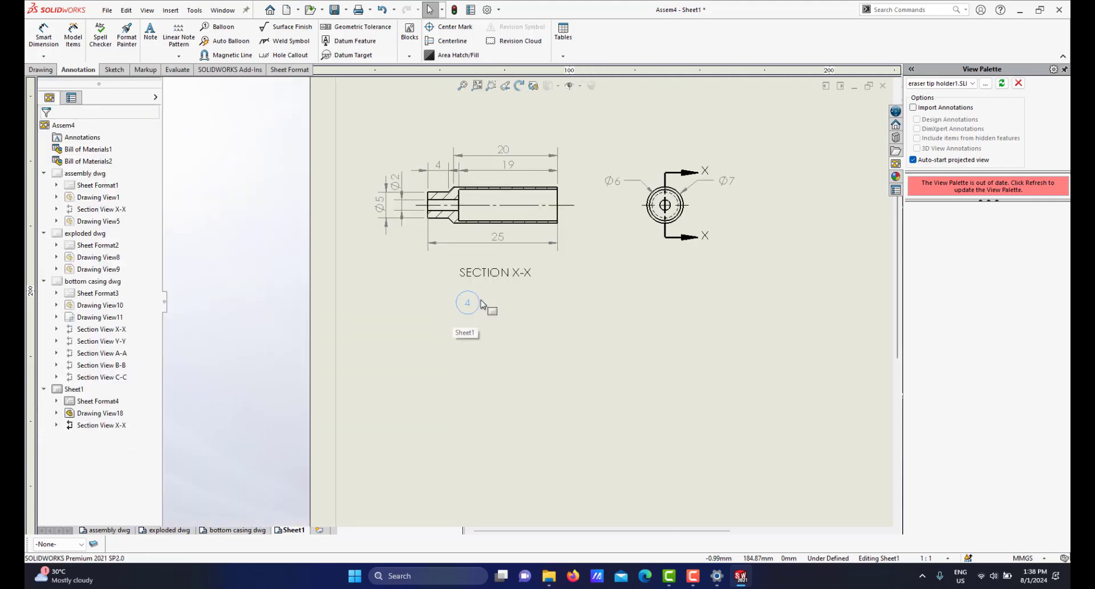
scroll(478, 302, "down", 2)
left_click(519, 300)
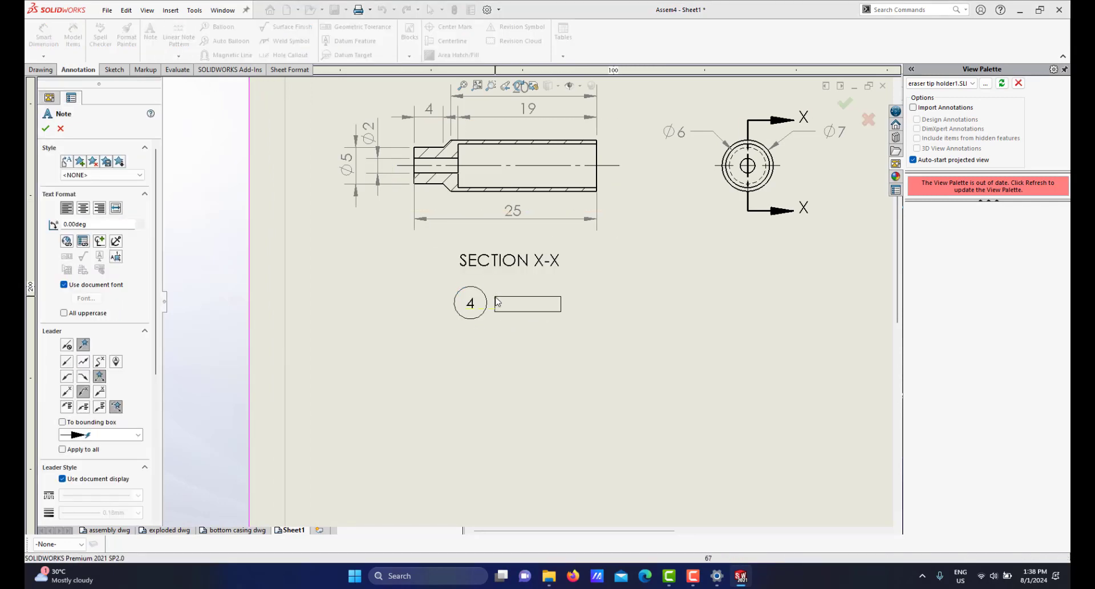
left_click(508, 309)
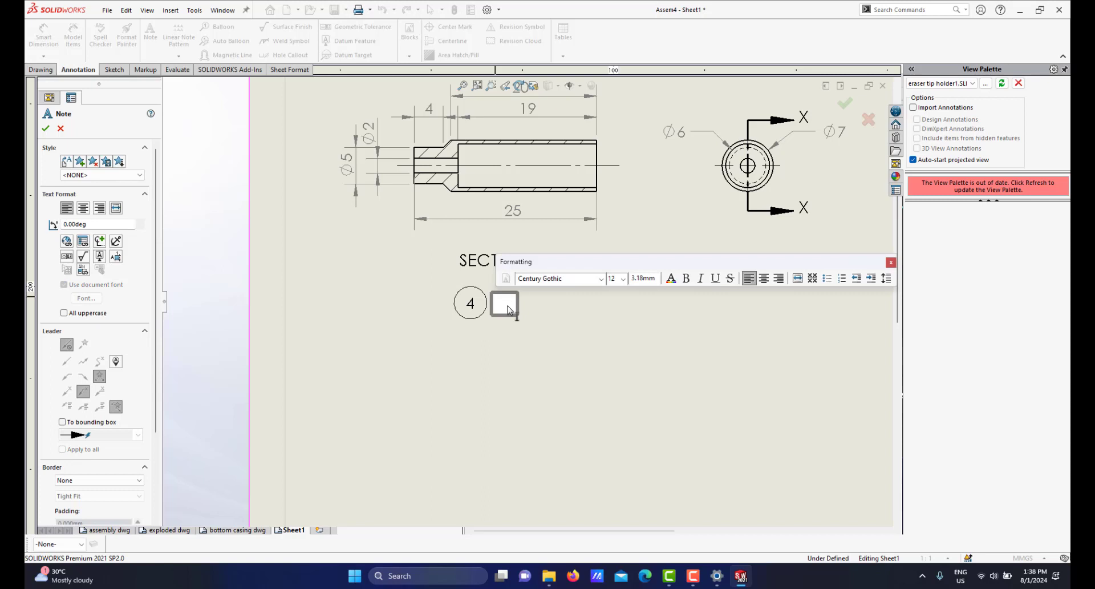
type("ERASER T")
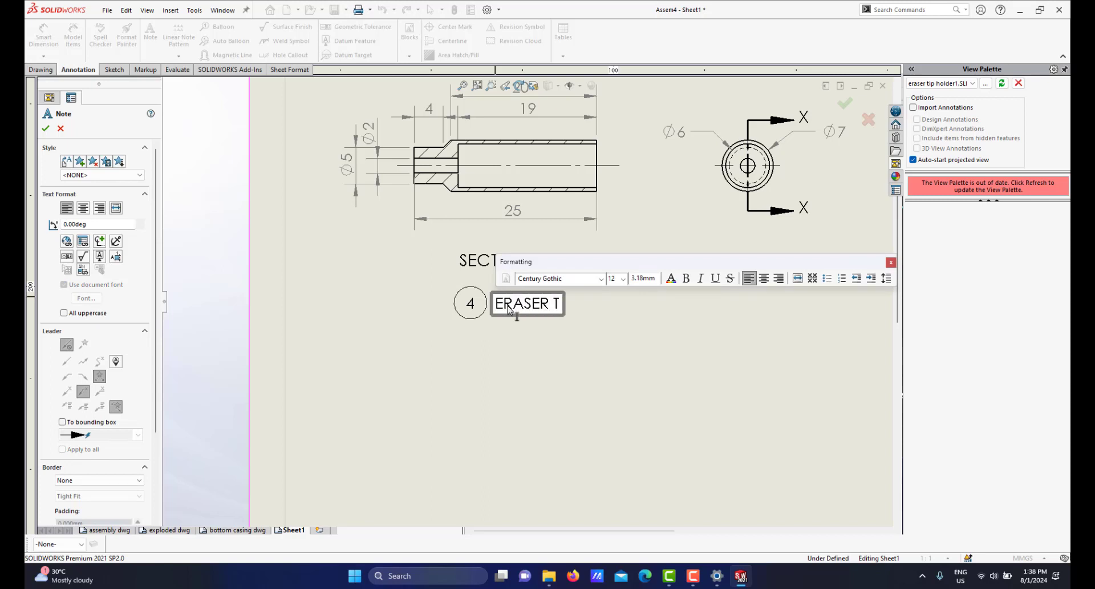
type("IP HOLD")
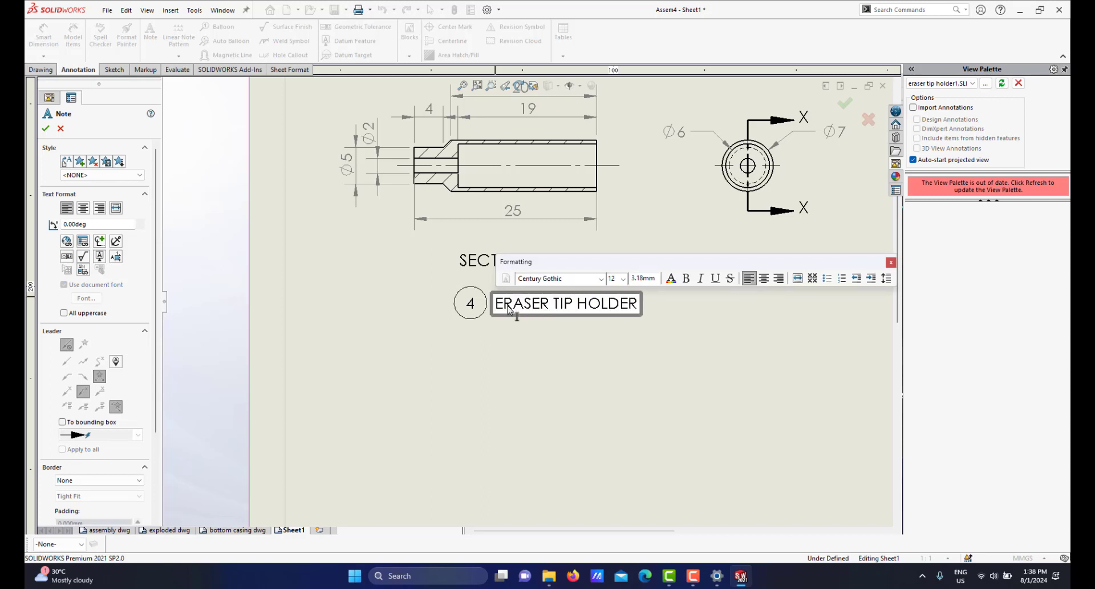
type("ER")
key("Return")
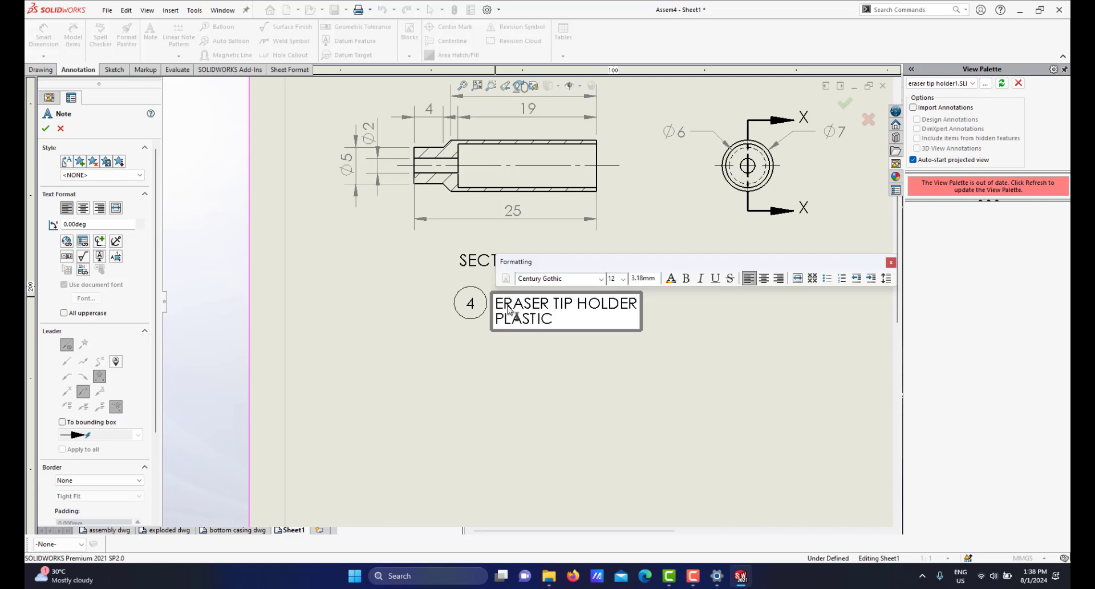
key("Return")
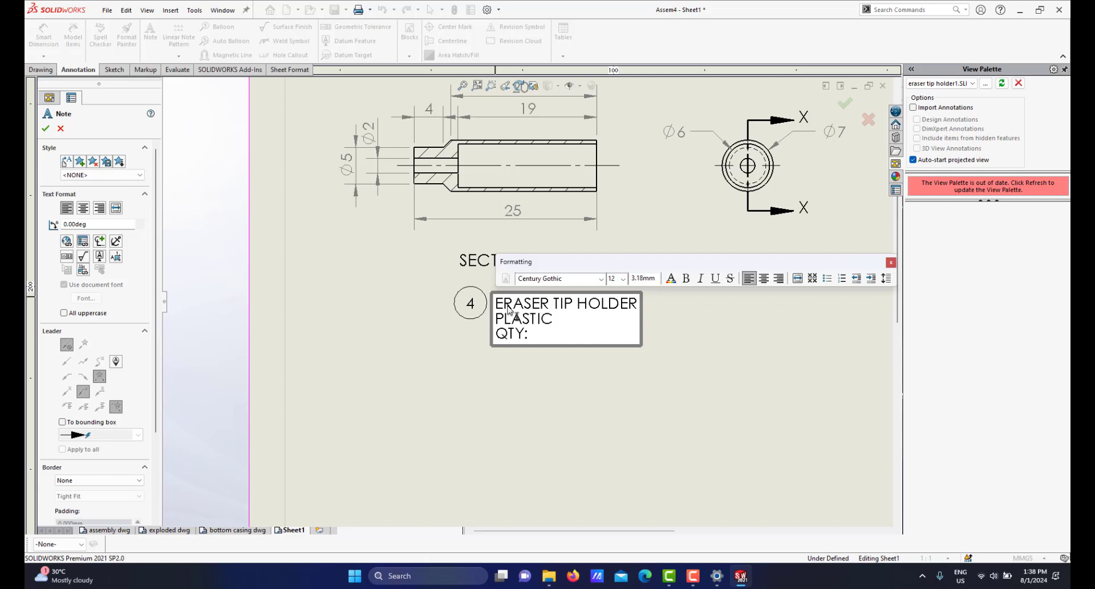
left_click(526, 401)
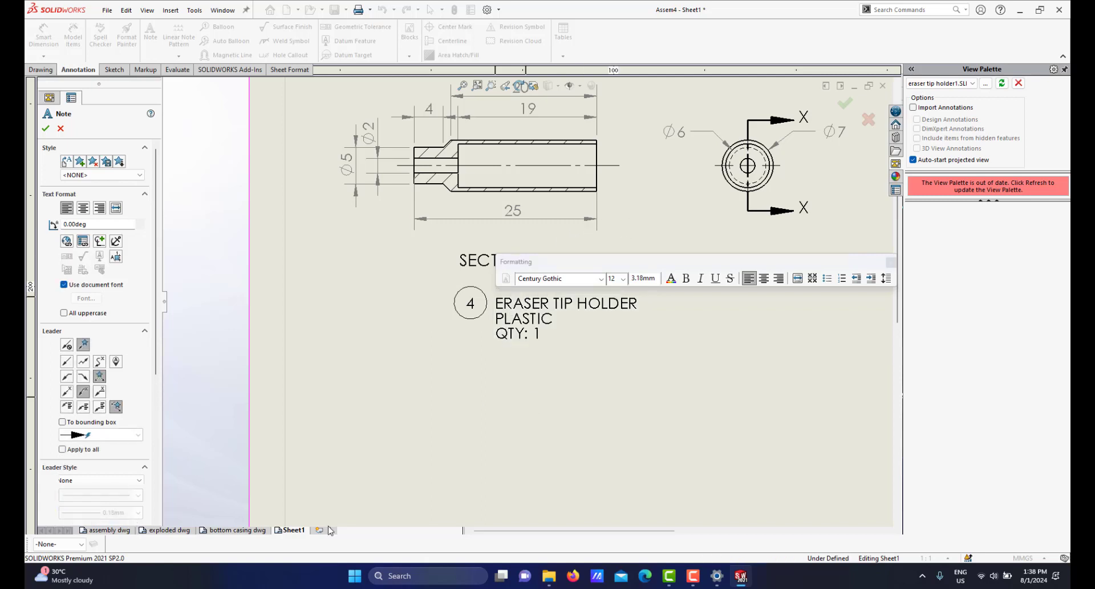
Check the eraser tip holder's material and quantity in the bill of materials on the exploded dwg sheet, and return to Sheet1.
left_click(169, 529)
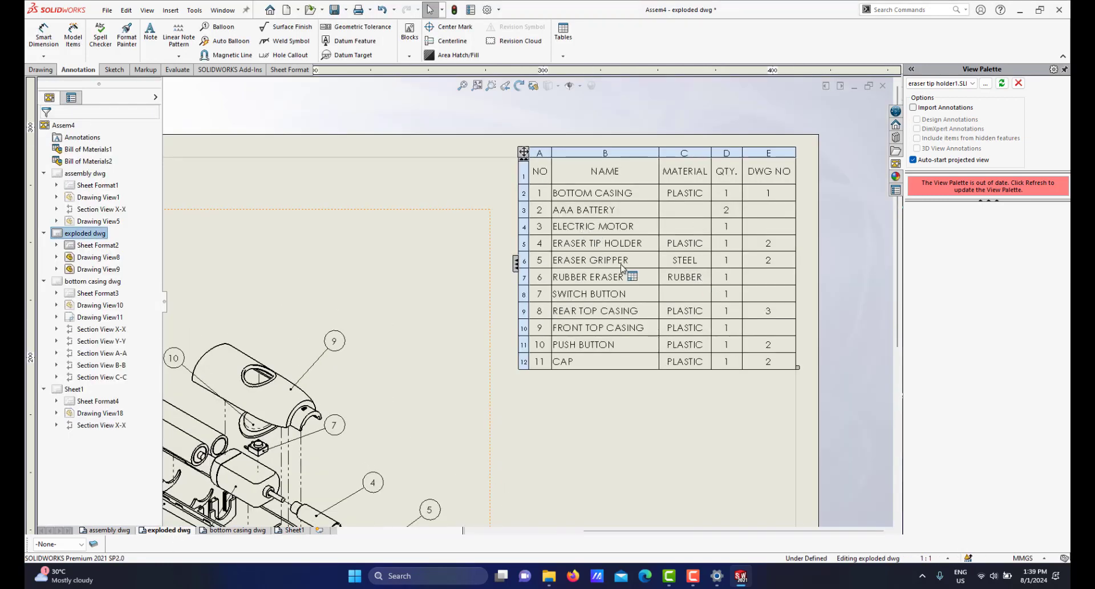
scroll(630, 265, "down", 1)
scroll(649, 231, "up", 3)
scroll(649, 231, "down", 2)
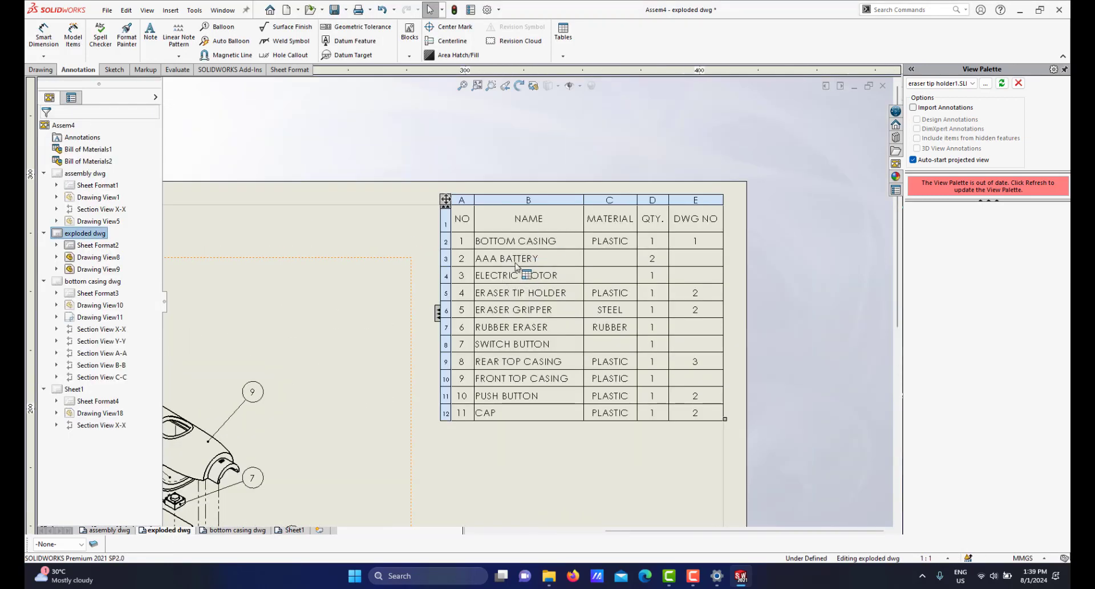
scroll(502, 279, "down", 1)
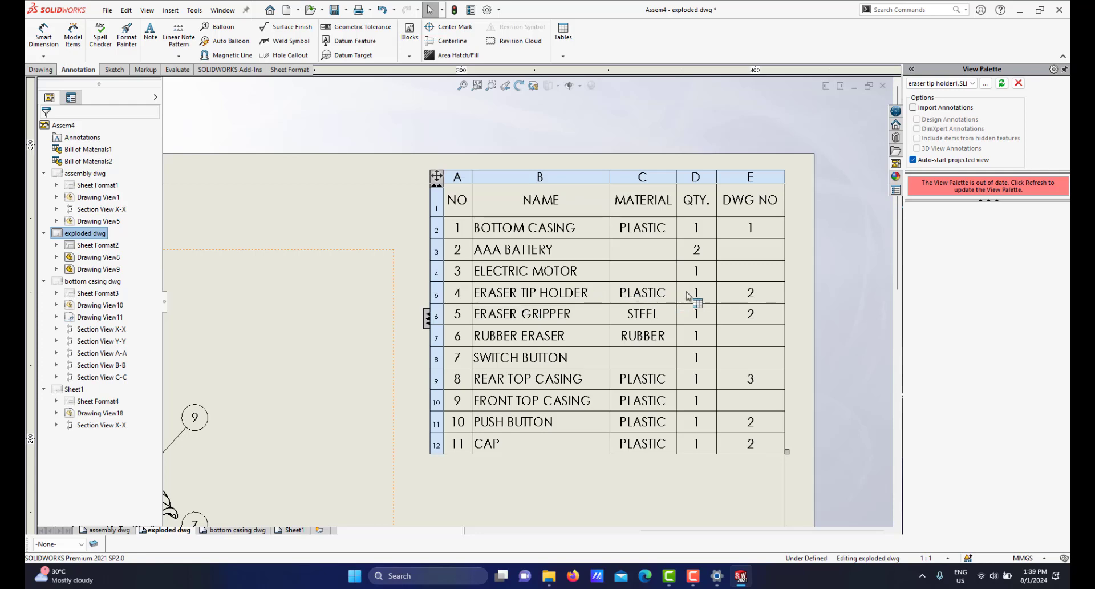
scroll(497, 368, "up", 2)
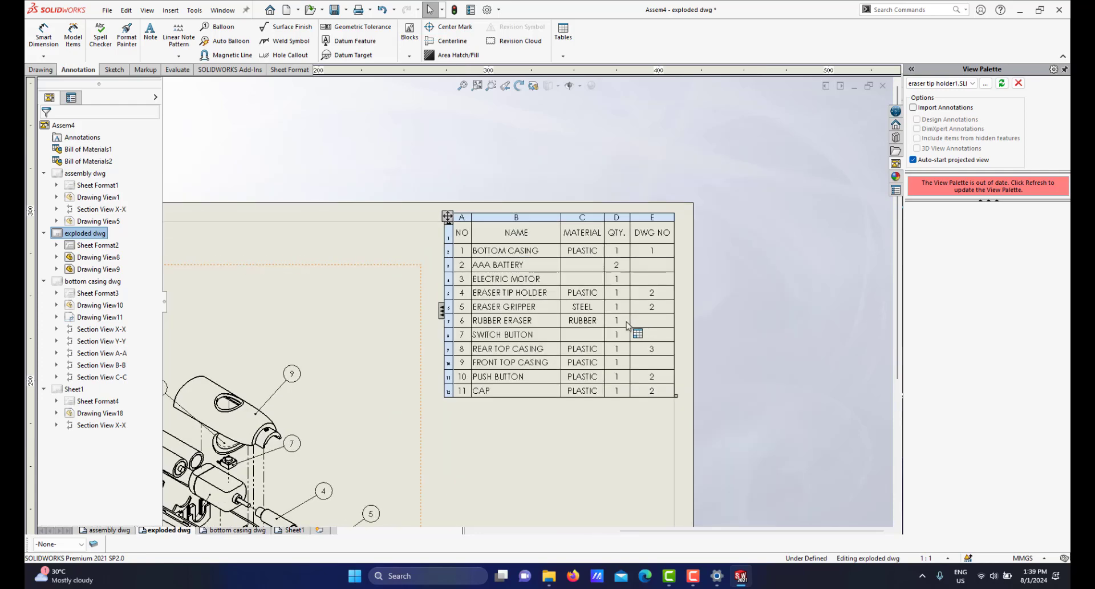
scroll(626, 301, "down", 1)
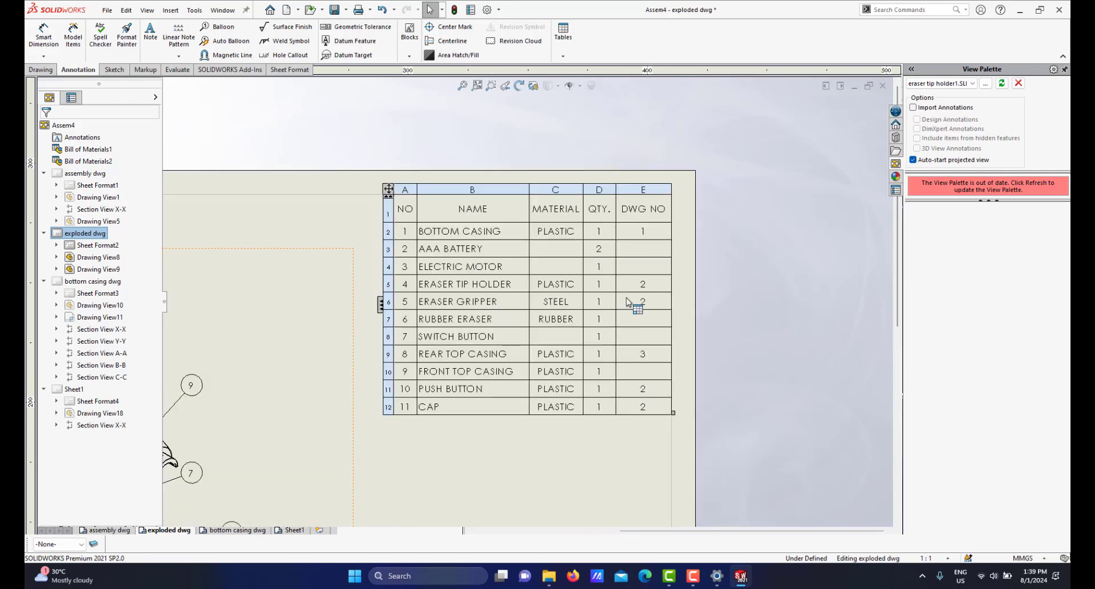
left_click(292, 529)
Move the eraser tip holder note to between and below the two views, and place balloon 4 directly beside it.
scroll(631, 408, "up", 3)
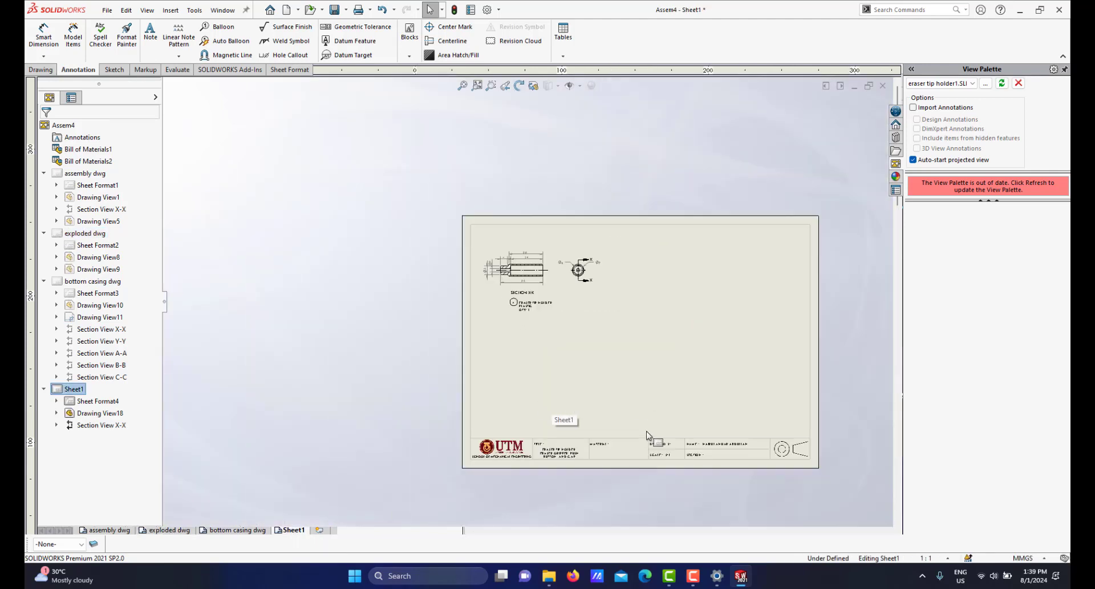
scroll(645, 436, "down", 3)
scroll(433, 279, "up", 2)
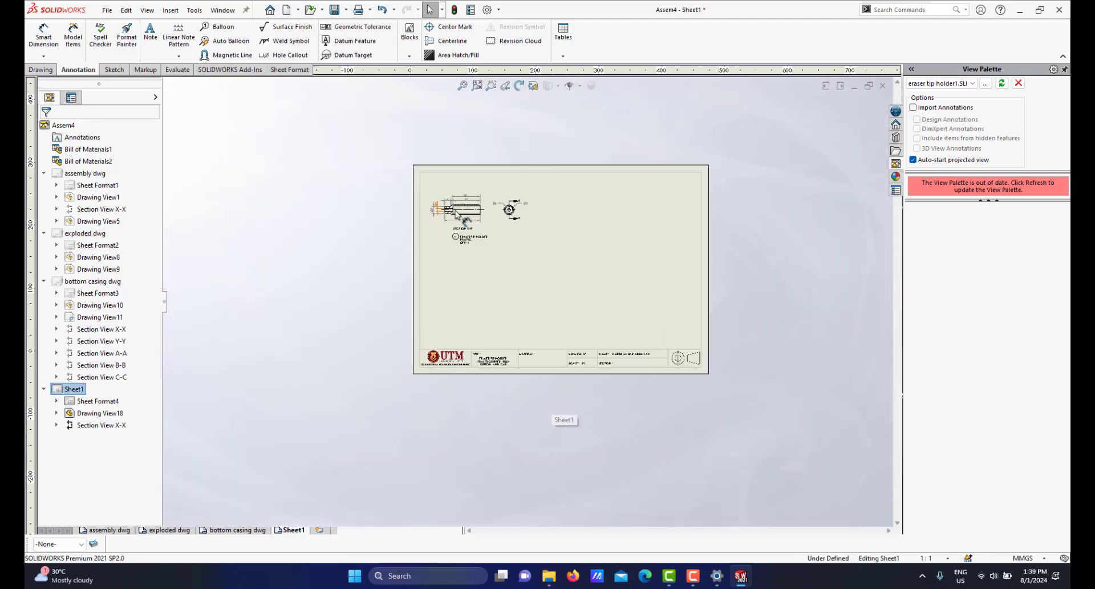
scroll(536, 234, "down", 4)
scroll(536, 234, "down", 1)
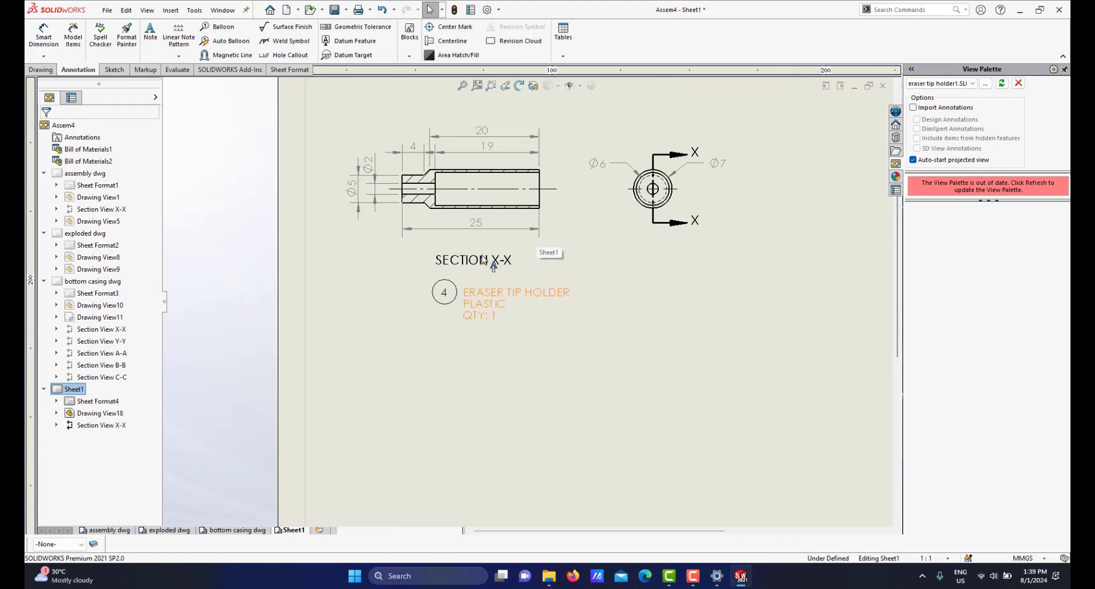
left_click_drag(498, 295, 579, 283)
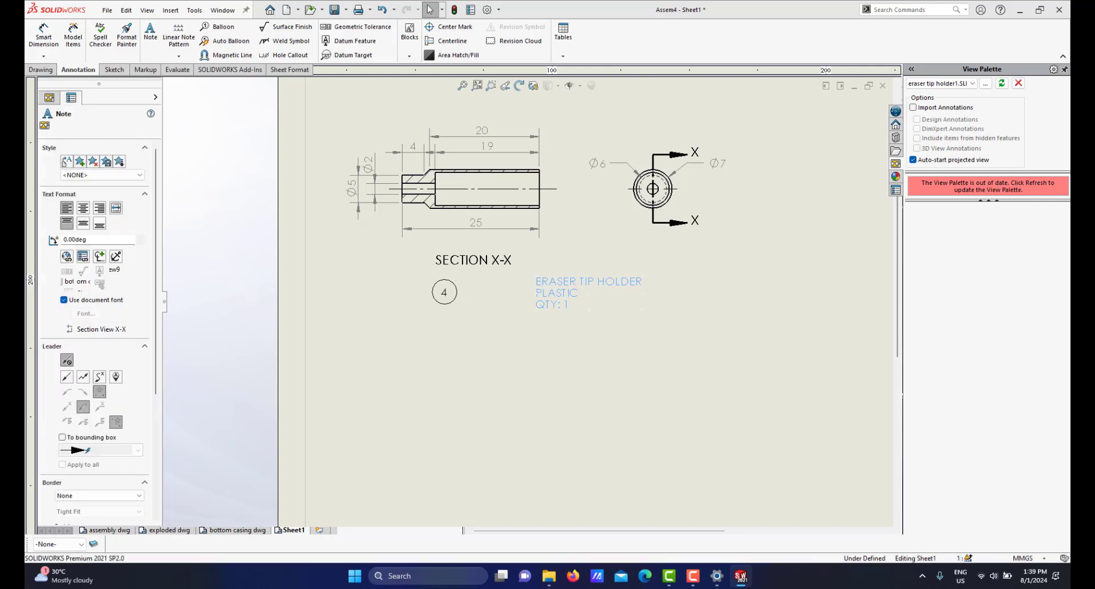
left_click_drag(463, 302, 489, 299)
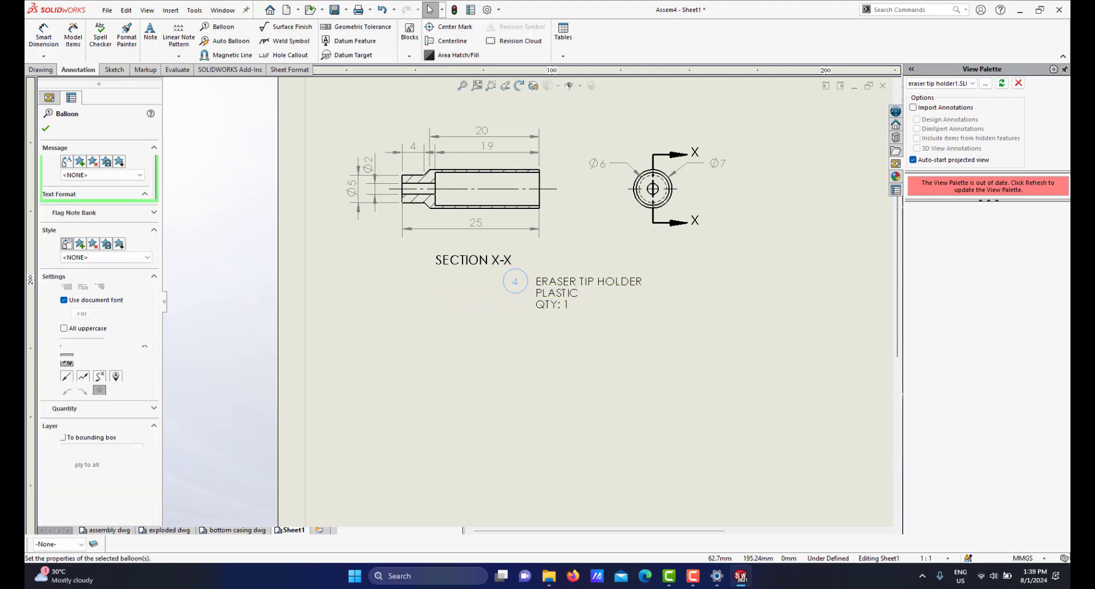
Center-align the eraser tip holder note's text and nudge the note back next to balloon 4.
scroll(582, 293, "up", 1)
left_click(579, 286)
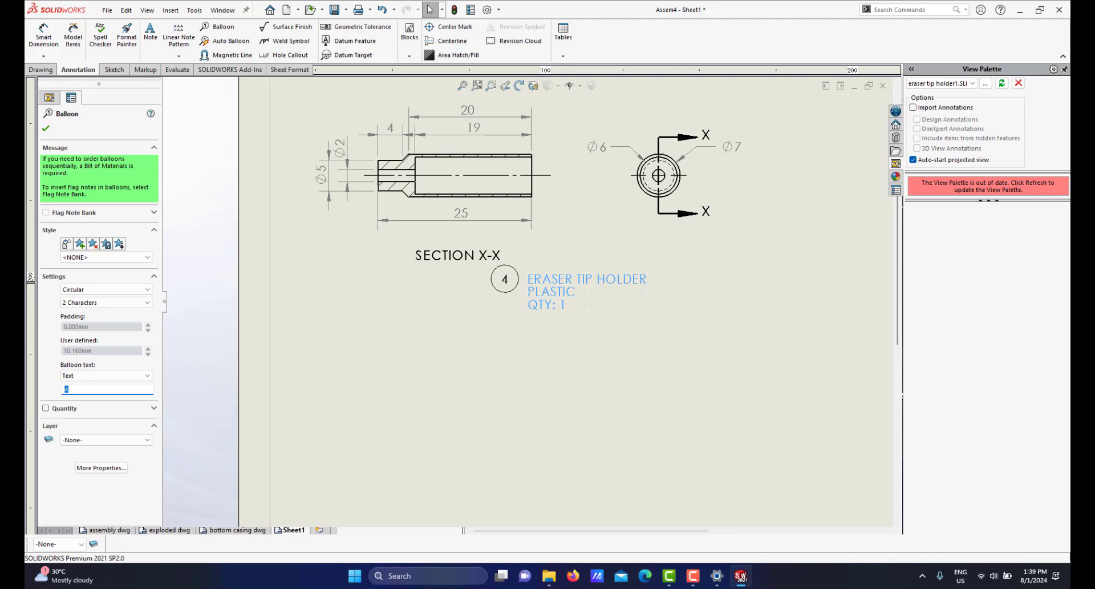
left_click(581, 287)
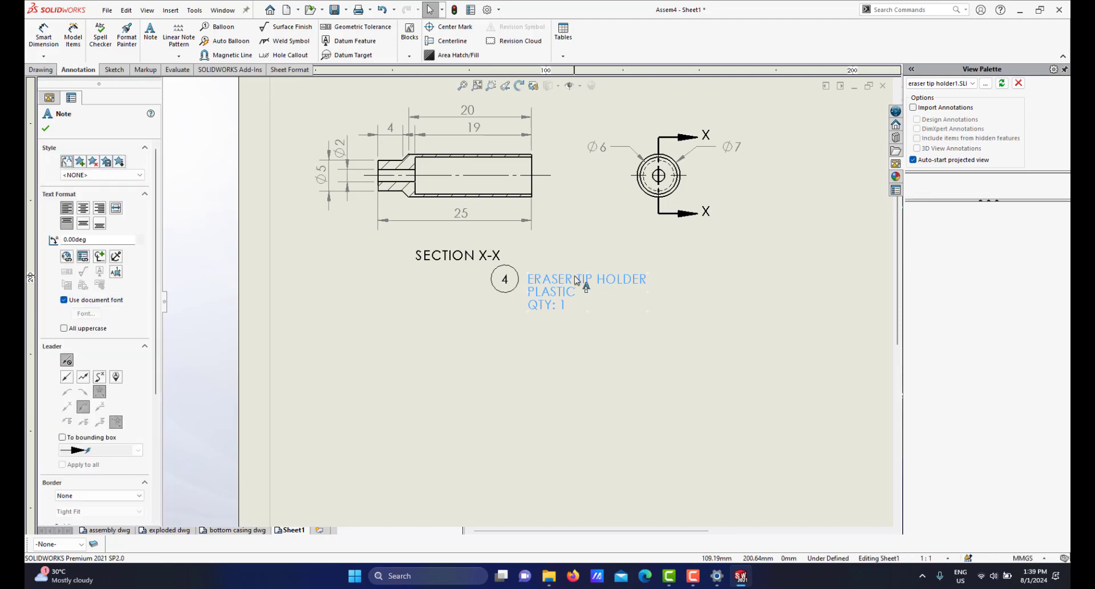
left_click(83, 208)
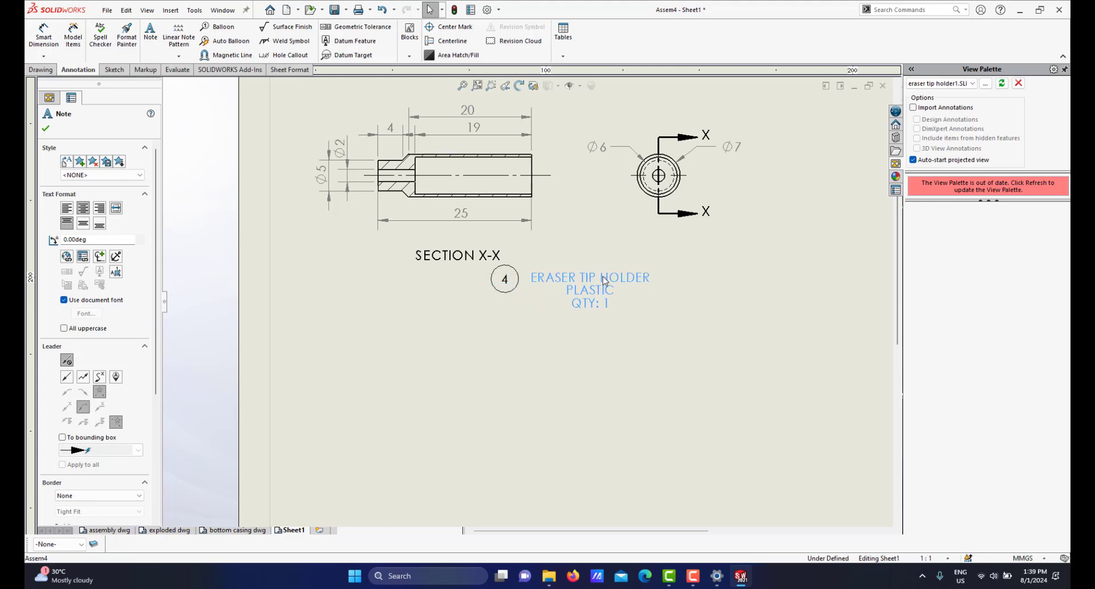
left_click(570, 377)
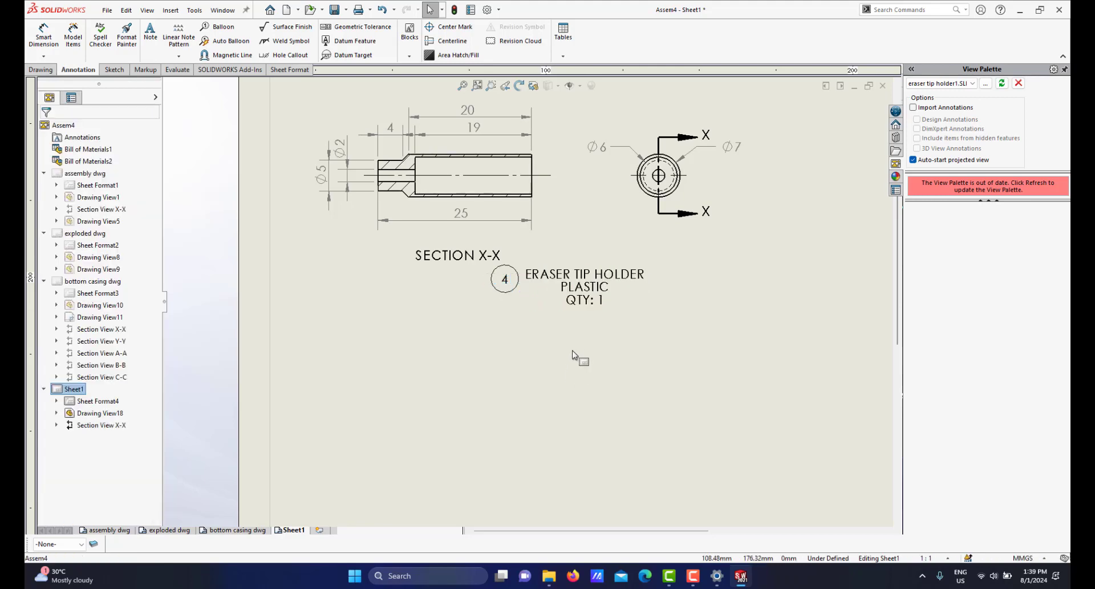
Save the Assem4 drawing.
scroll(574, 355, "up", 5)
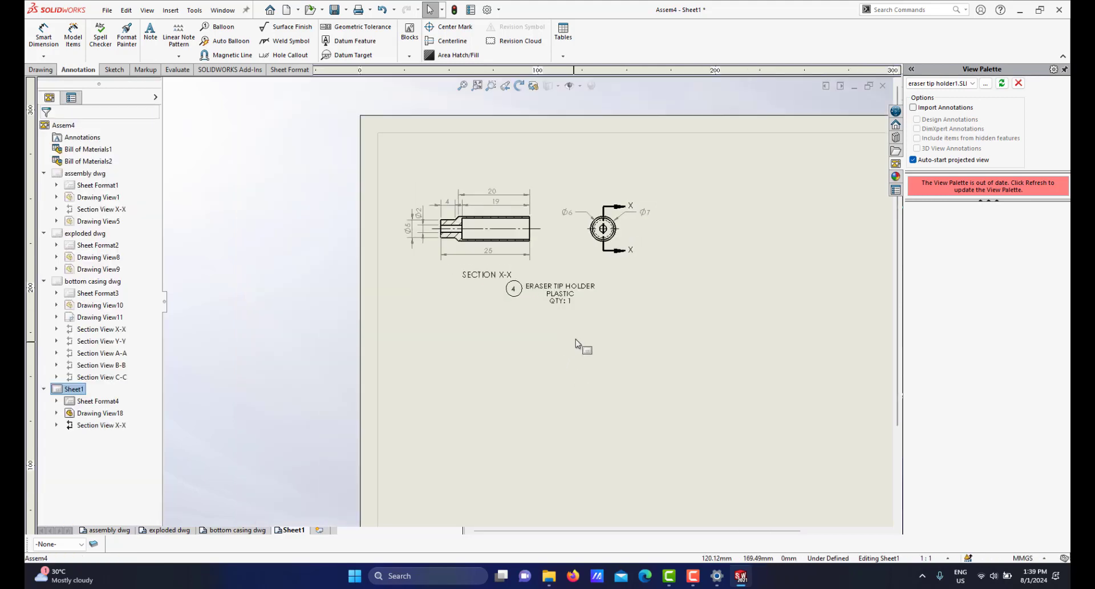
left_click(334, 10)
left_click(244, 169)
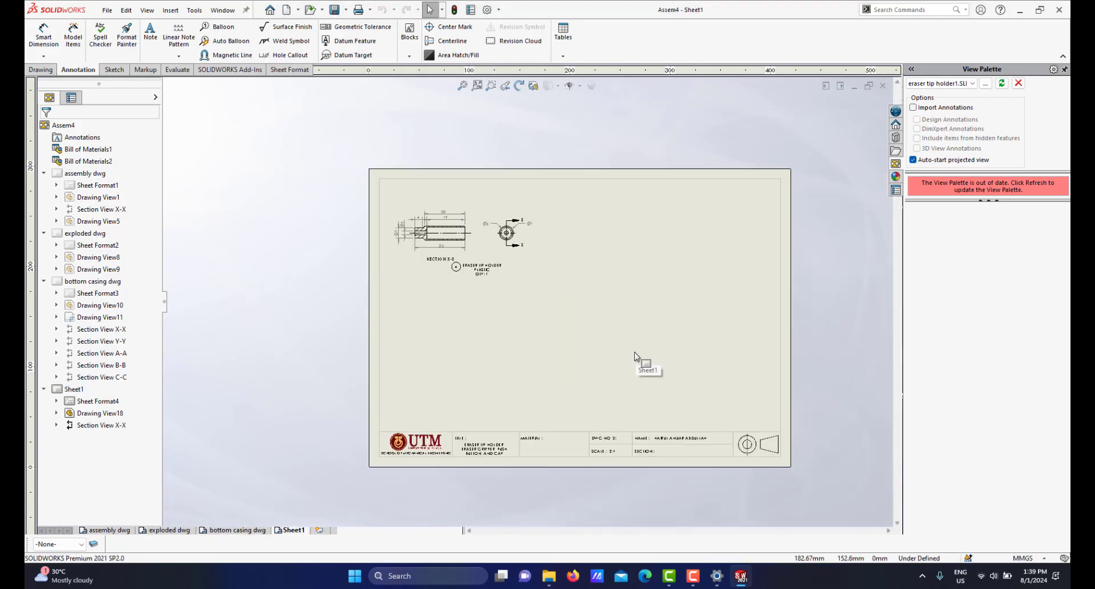
Close the eraser tip holder1 part document and switch to the Assem4 assembly window.
left_click(972, 83)
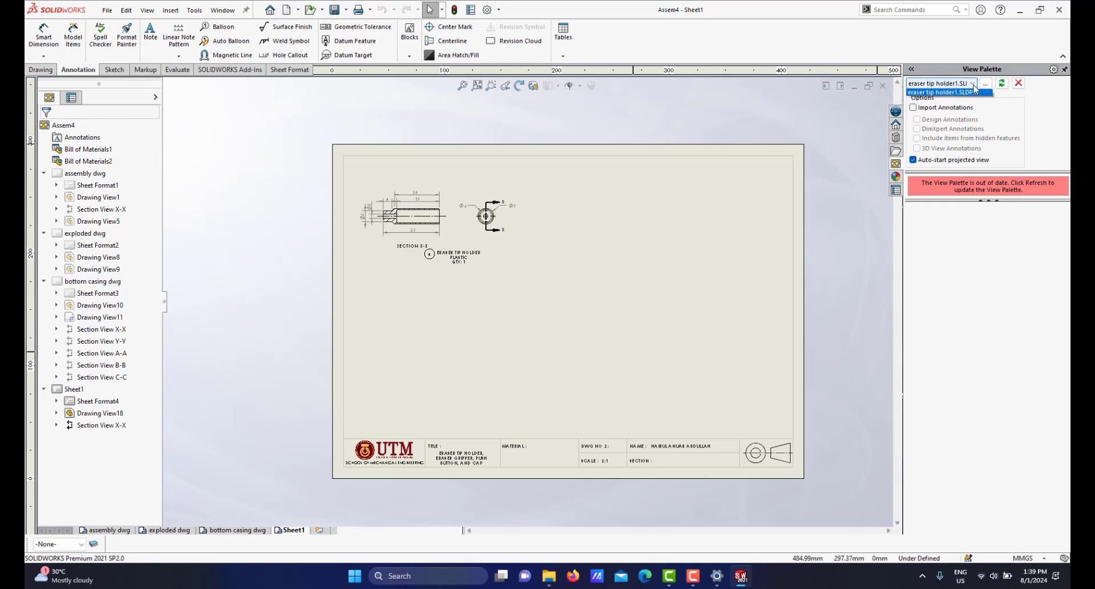
left_click(853, 173)
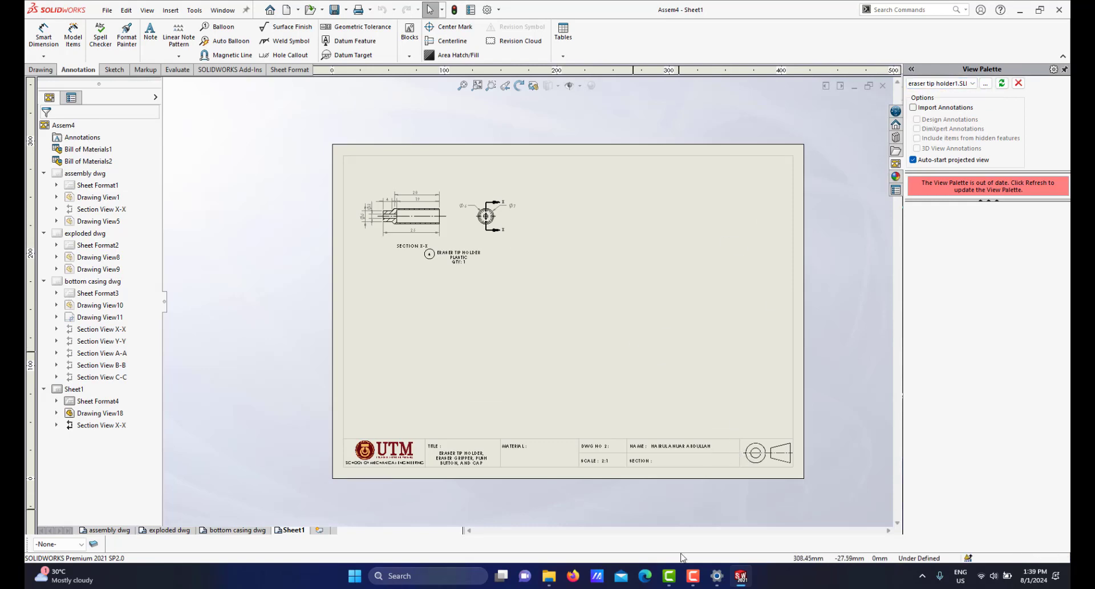
mouse_move(740, 576)
left_click(631, 496)
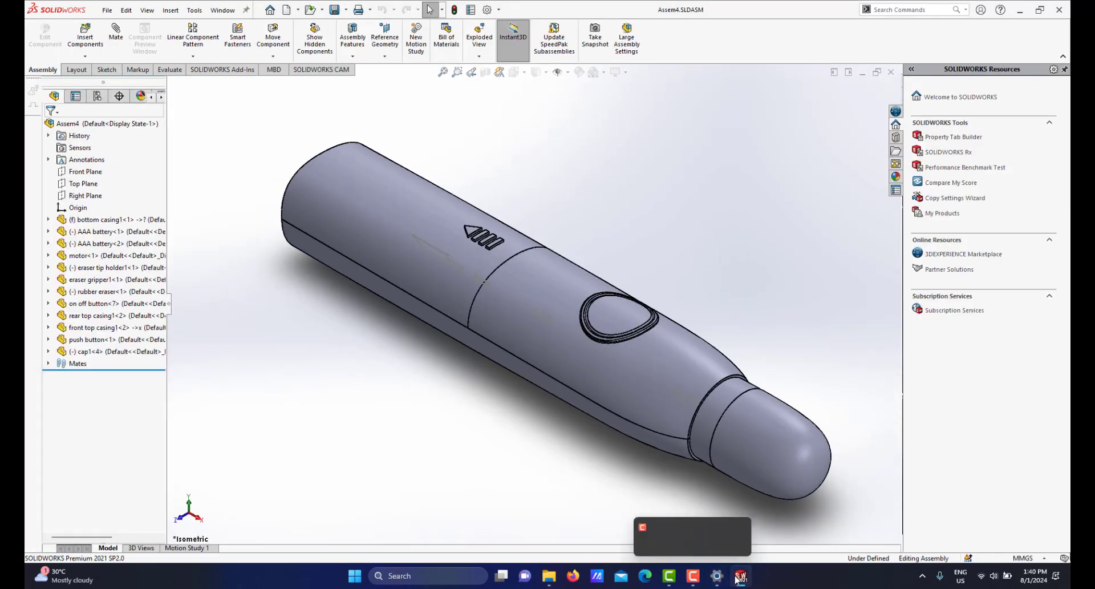
mouse_move(740, 576)
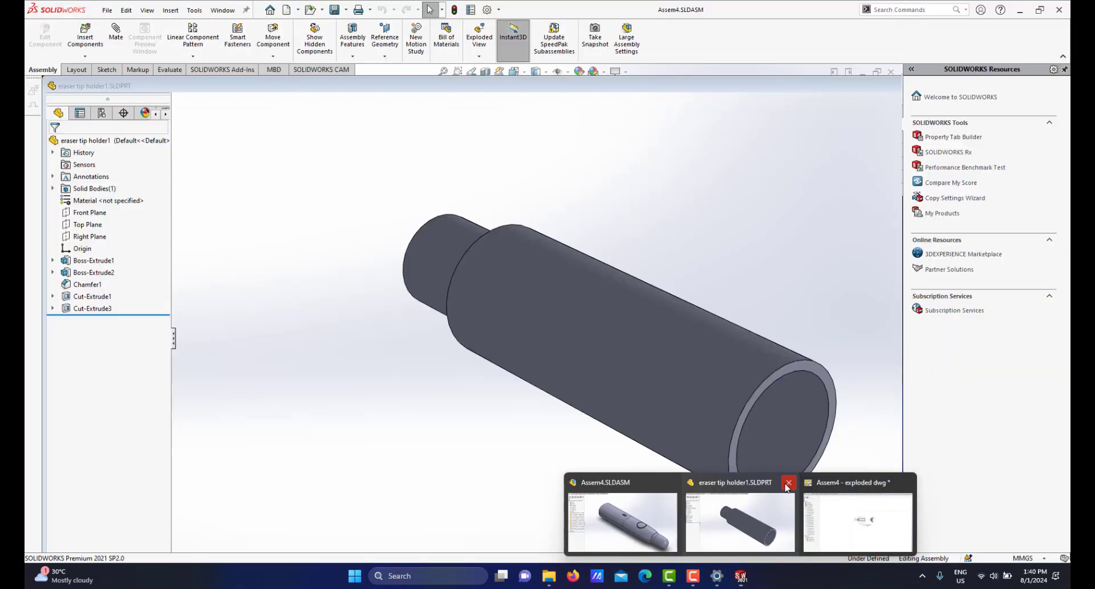
left_click(789, 484)
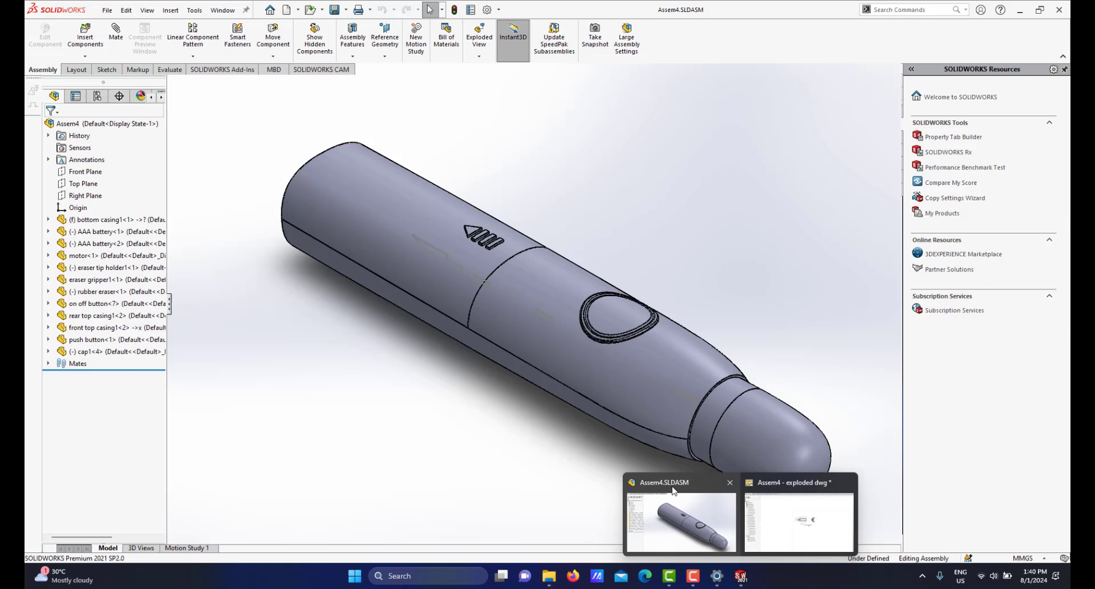
left_click(674, 490)
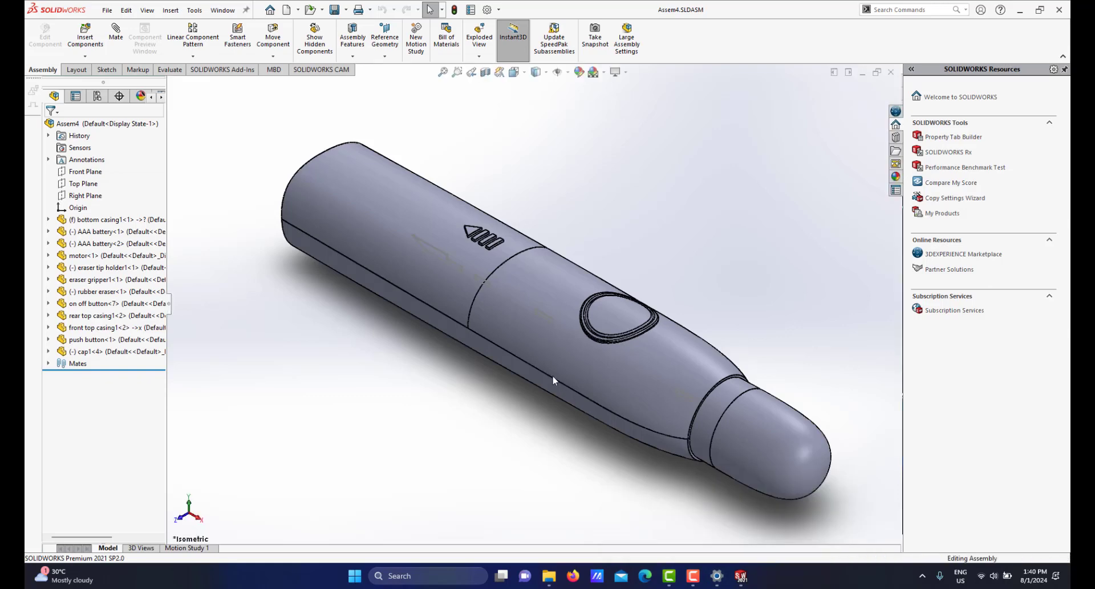
Explode the Assem4 assembly and open the eraser gripper1 part in its own window.
right_click(72, 125)
left_click(108, 226)
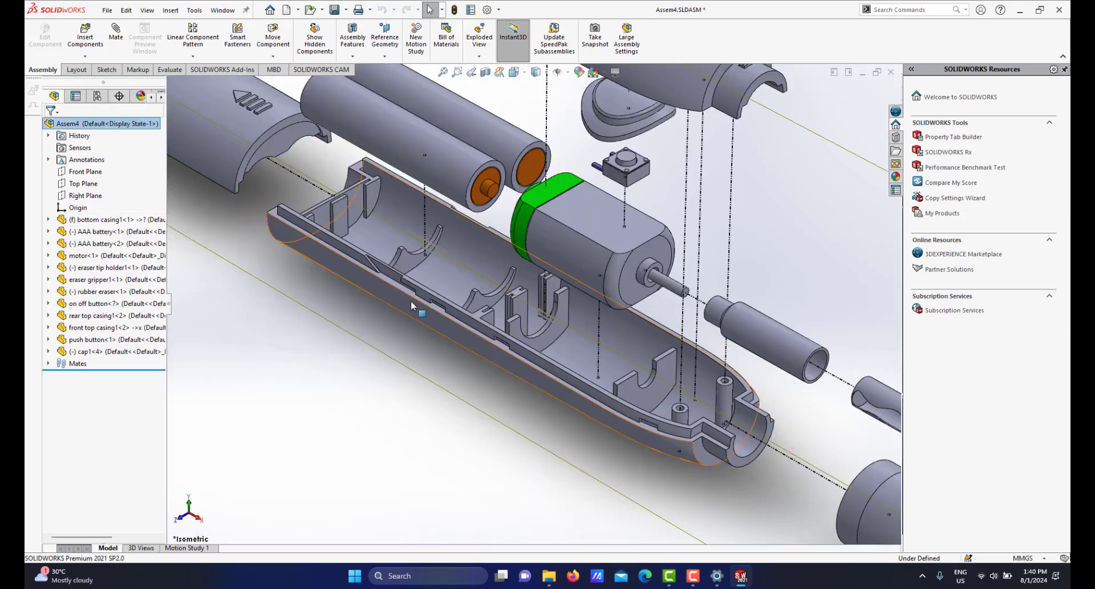
scroll(397, 305, "up", 5)
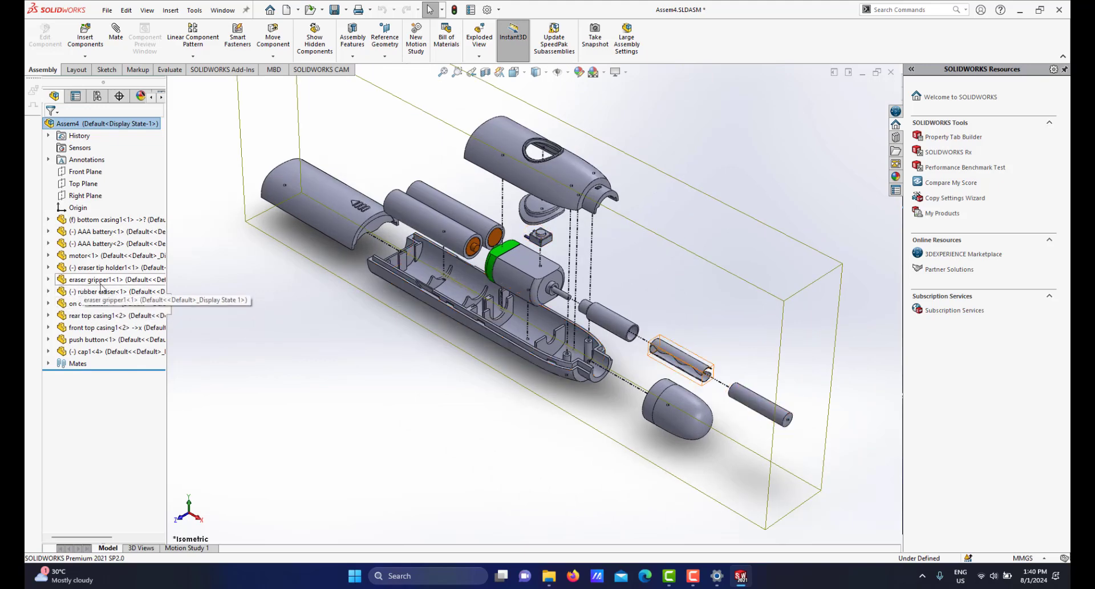
left_click(90, 280)
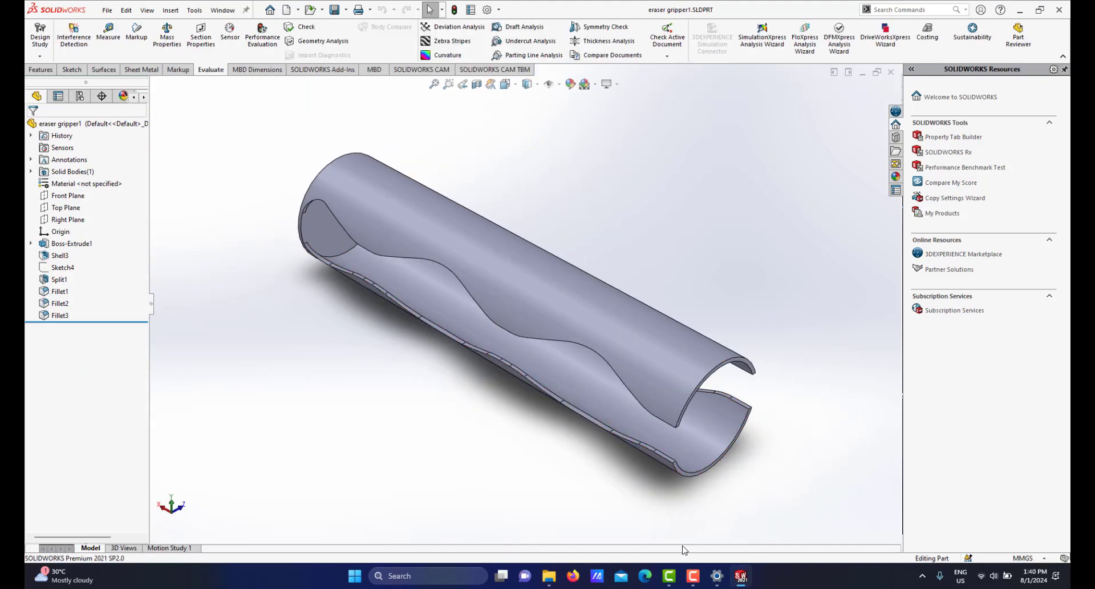
Switch to the Assem4 drawing and load the eraser gripper1.SLDPRT views into the View Palette.
mouse_move(711, 581)
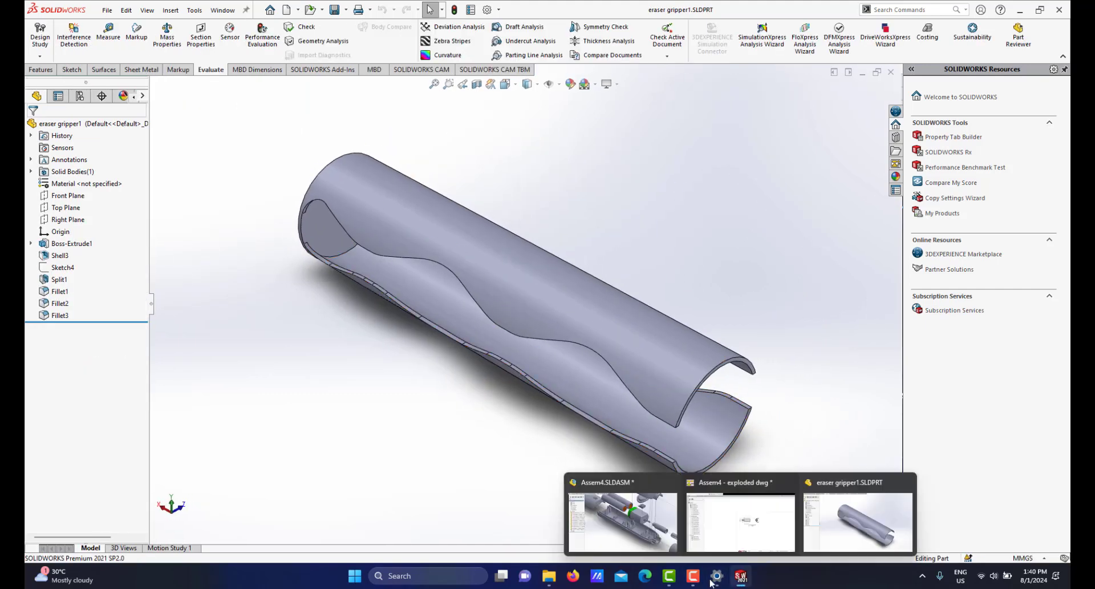
left_click(732, 521)
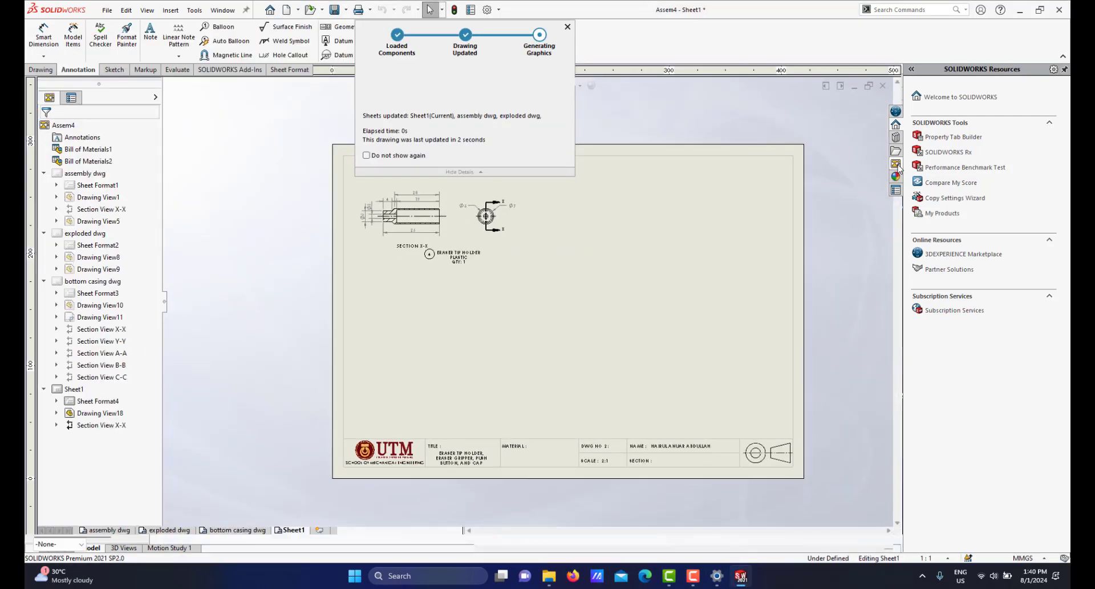
left_click(896, 164)
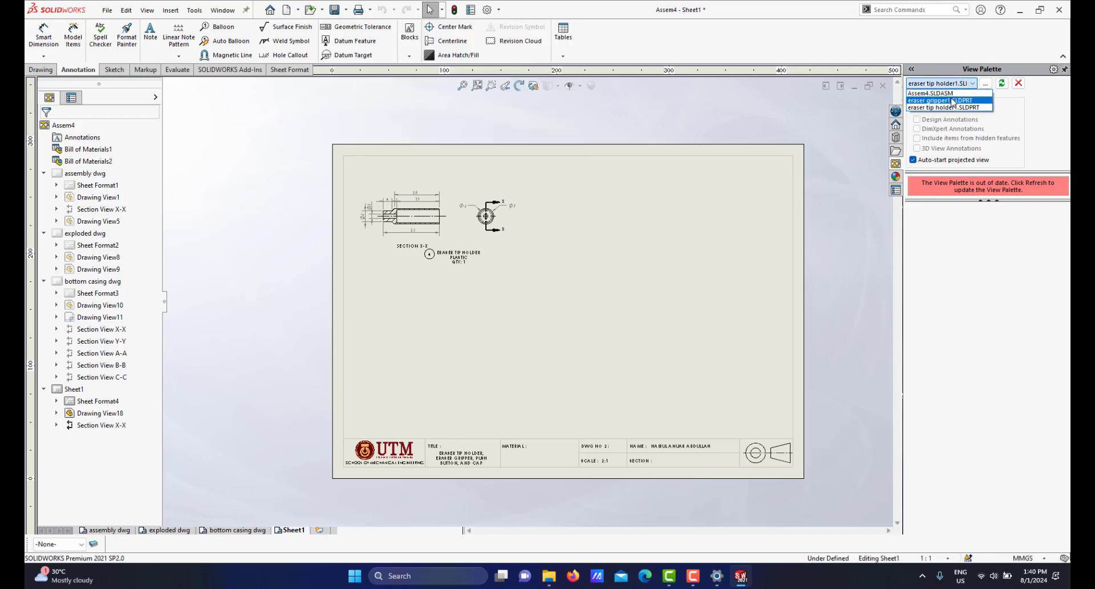
left_click(951, 100)
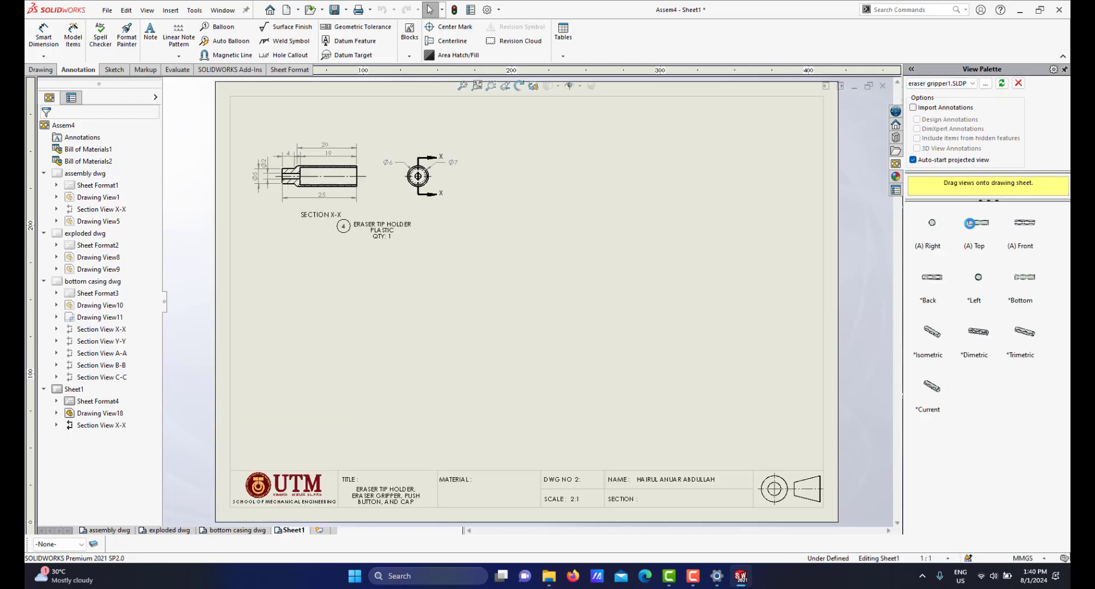
scroll(559, 220, "up", 4)
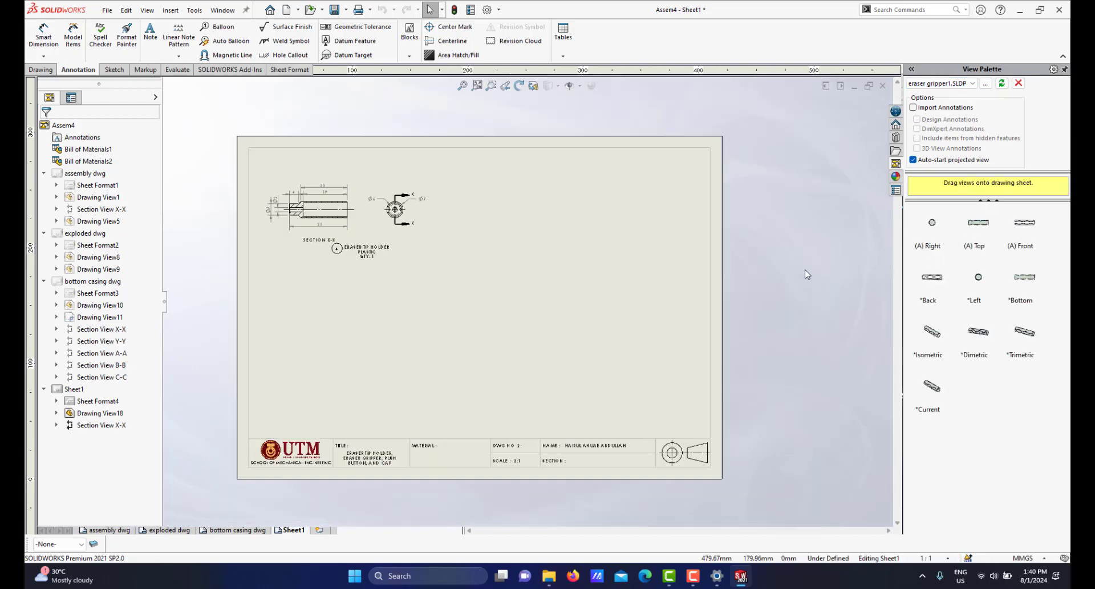
scroll(456, 277, "down", 2)
Examine the eraser gripper's wavy cut-out from different angles in its part window, and return to the Assem4 drawing.
mouse_move(741, 575)
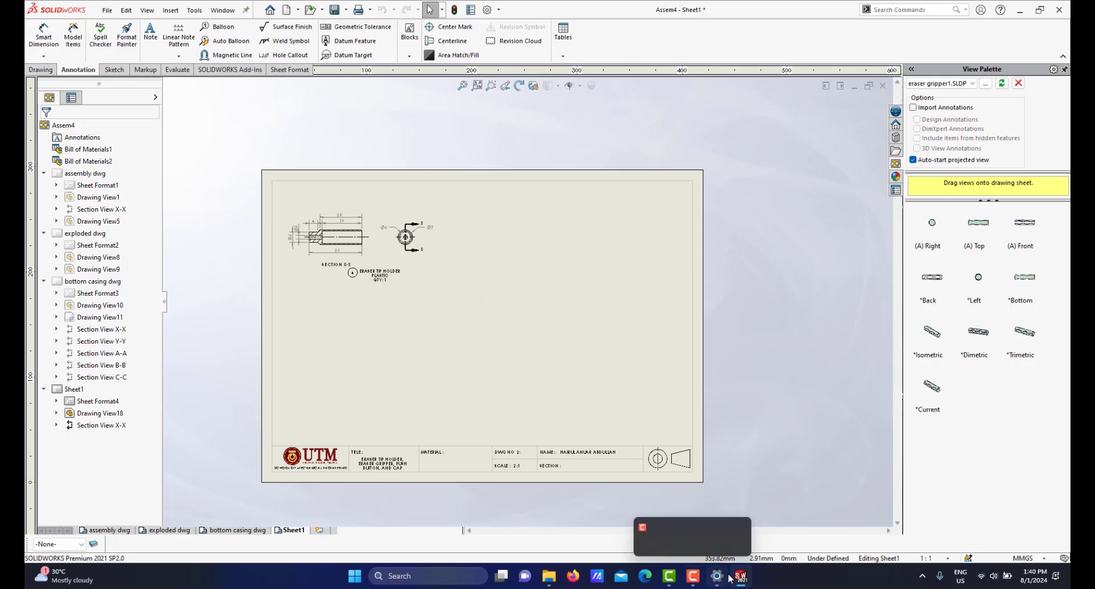
left_click(855, 502)
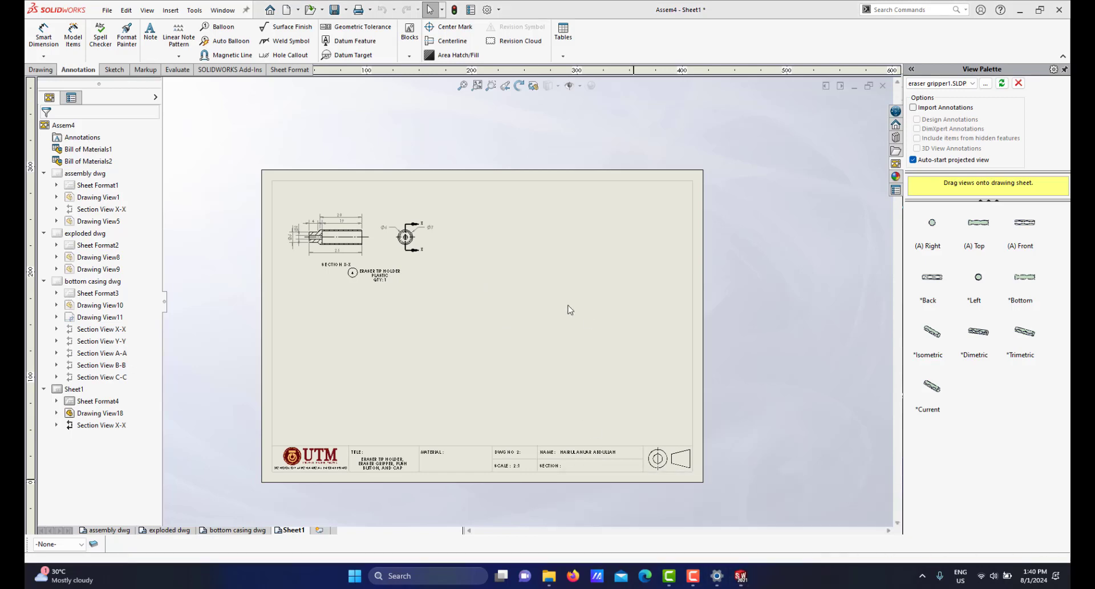
mouse_move(590, 252)
middle_mouse_down()
mouse_move(599, 235)
mouse_move(560, 258)
mouse_move(565, 269)
mouse_move(605, 252)
middle_mouse_up()
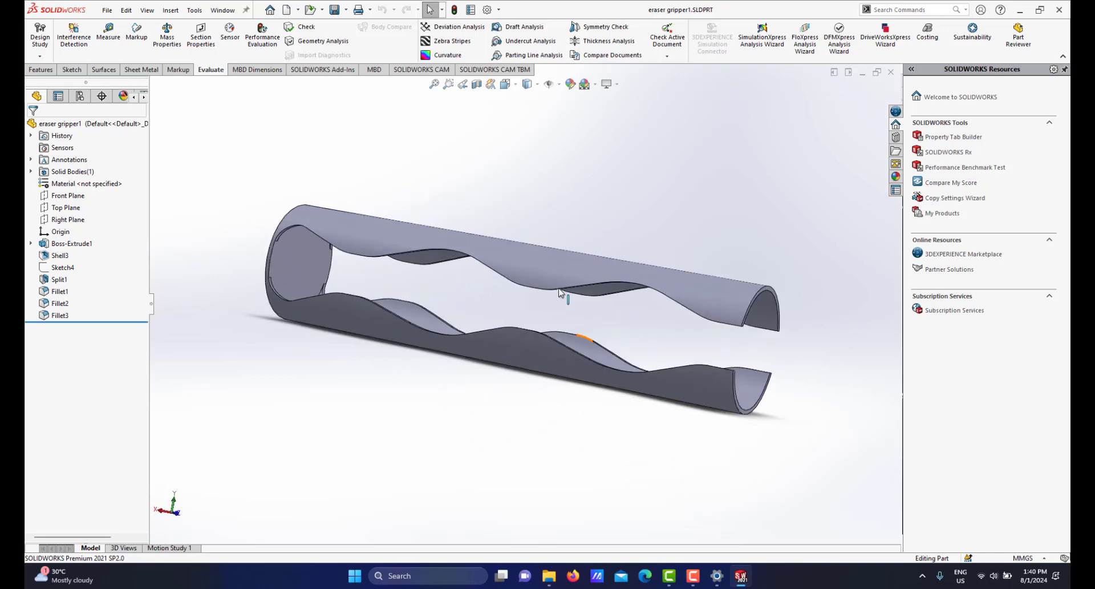
middle_click_drag(563, 297, 638, 388)
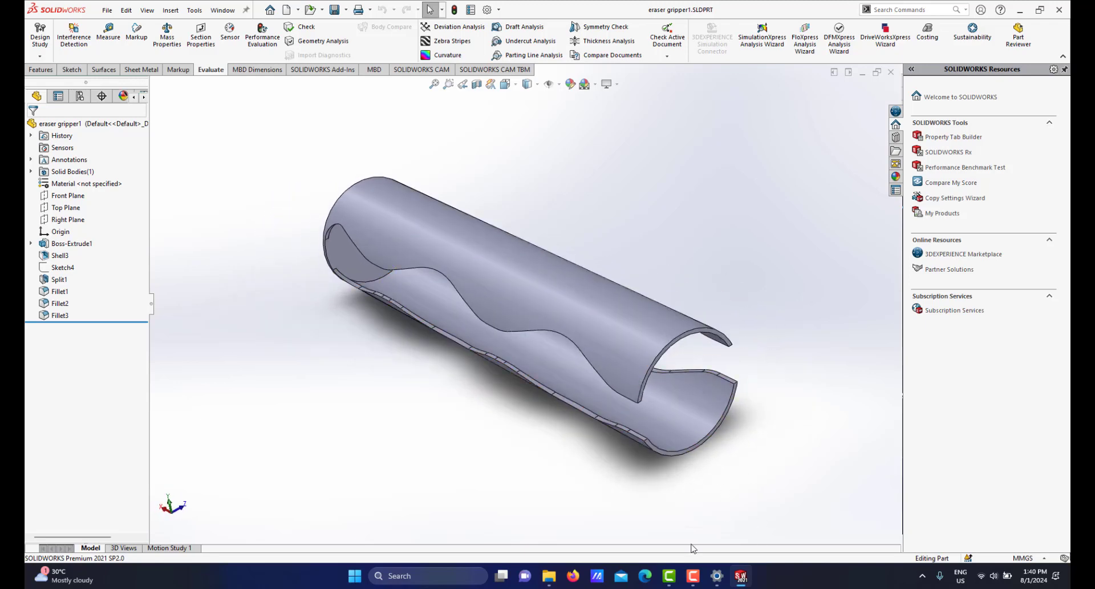
mouse_move(740, 578)
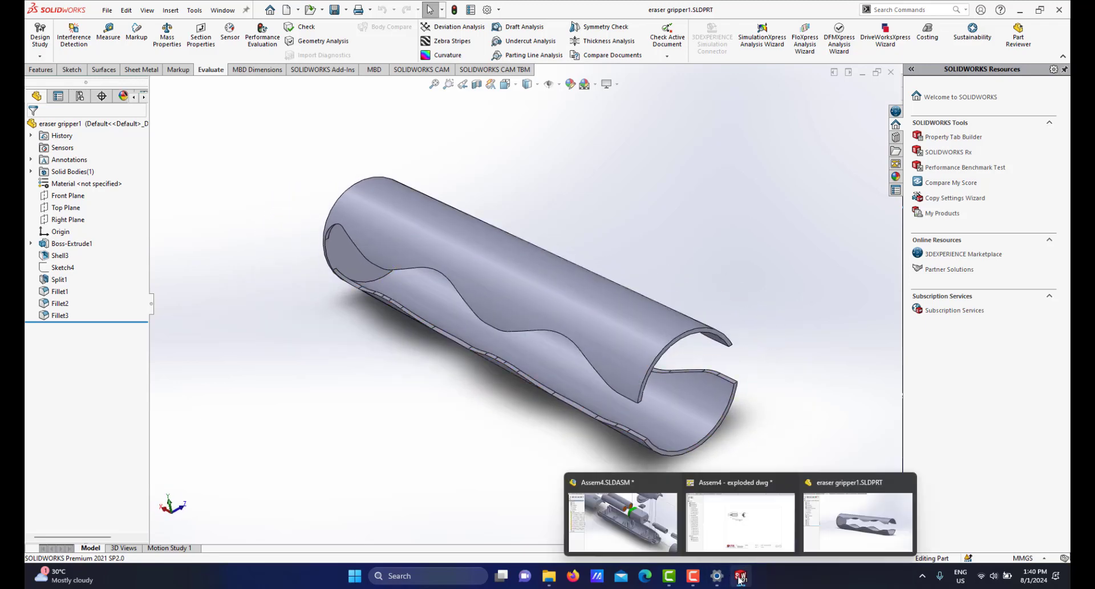
left_click(740, 516)
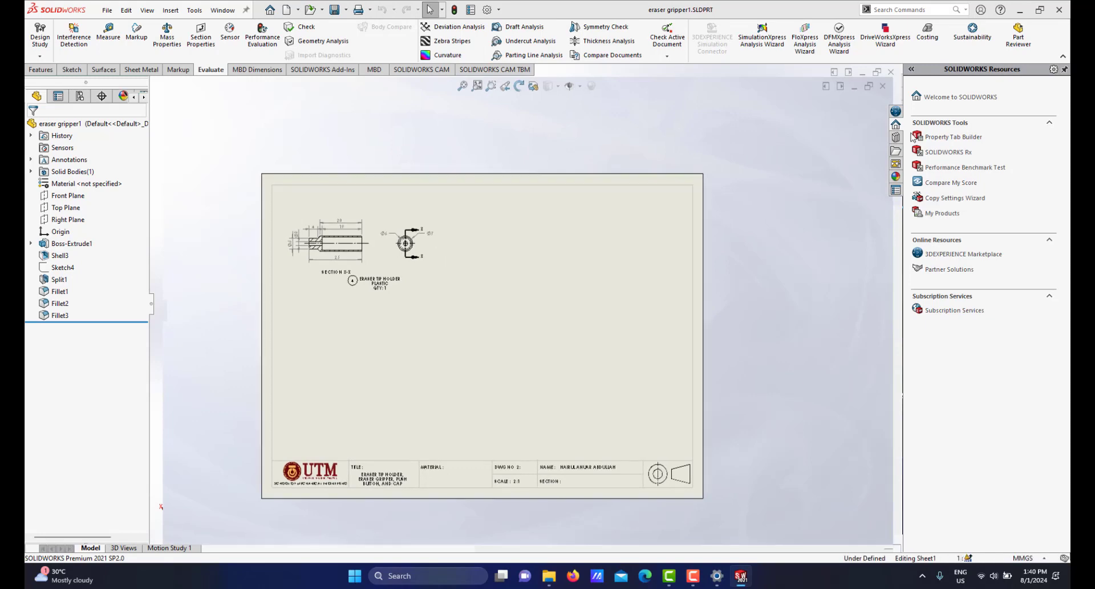
Place only the Right view of the eraser gripper in the empty area of Sheet1, without any projected views.
left_click(895, 163)
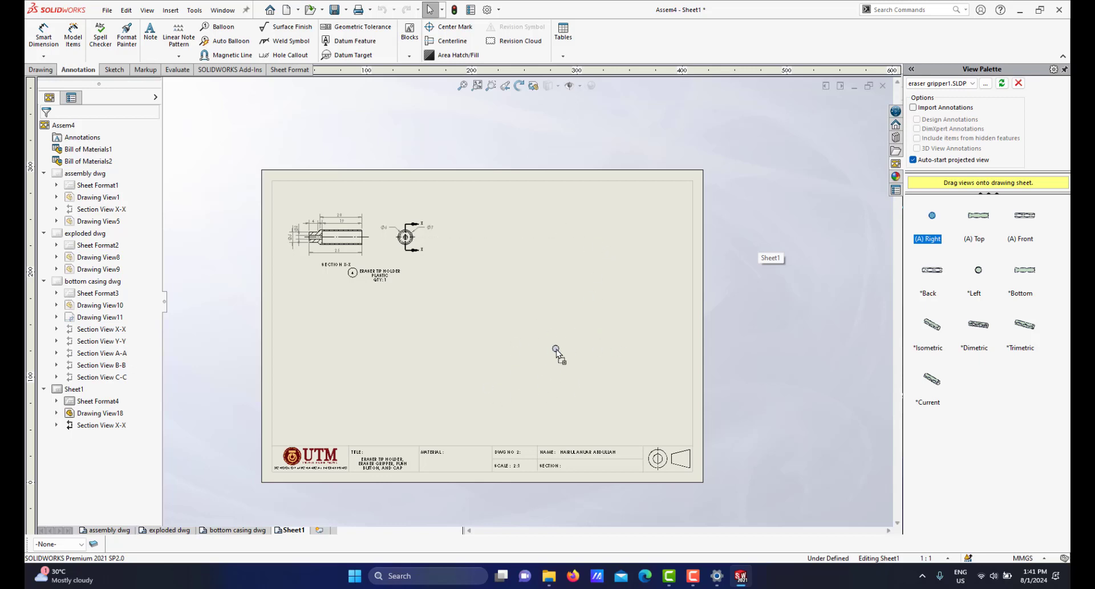
left_click_drag(556, 349, 557, 350)
scroll(563, 354, "down", 1)
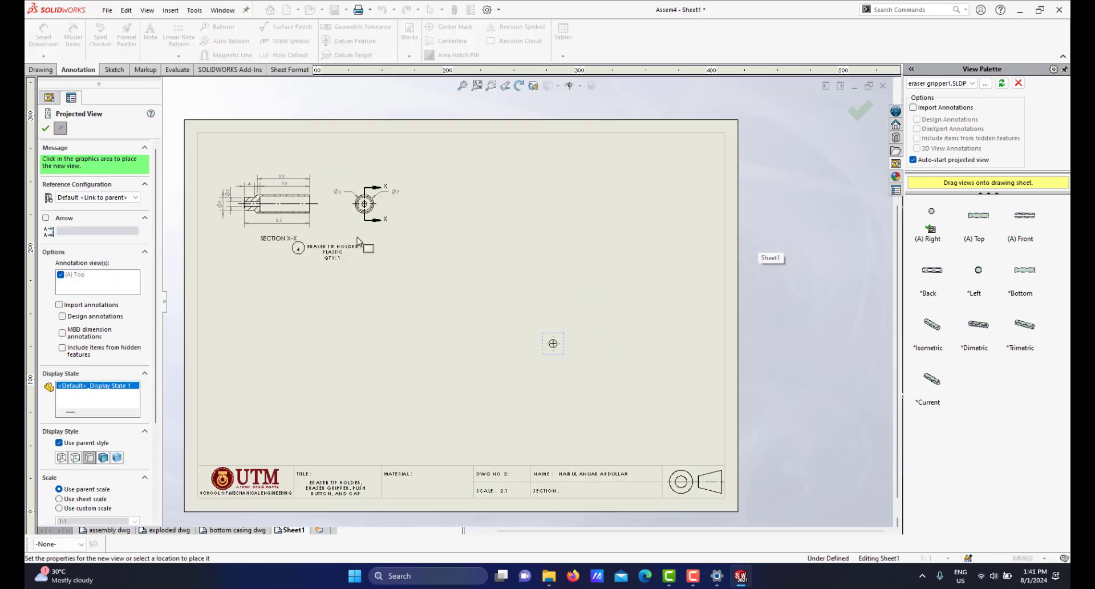
scroll(553, 342, "down", 1)
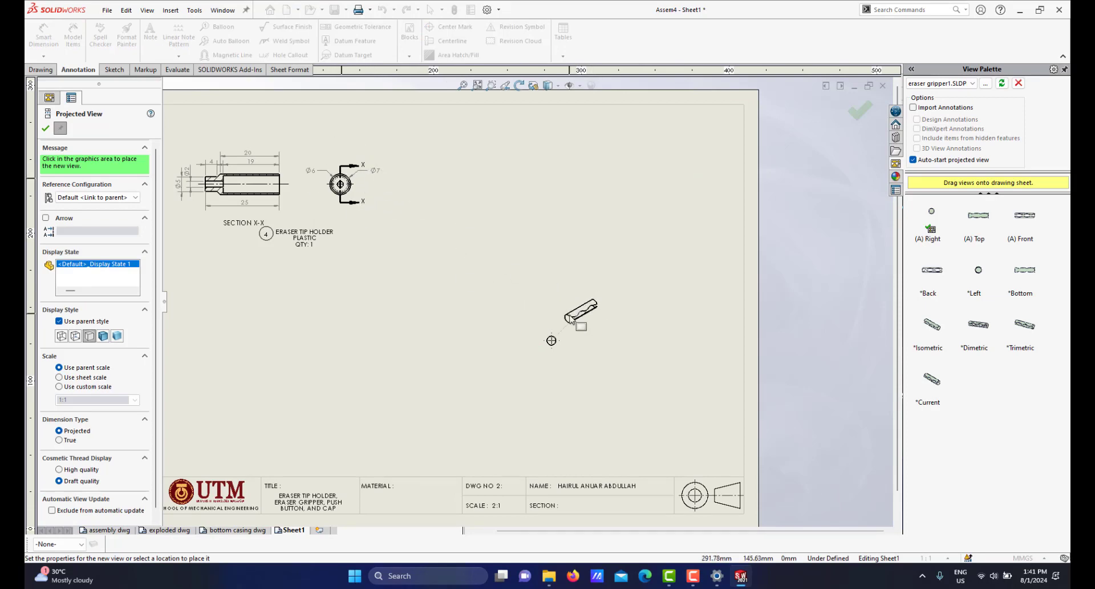
key("Escape")
scroll(534, 346, "down", 3)
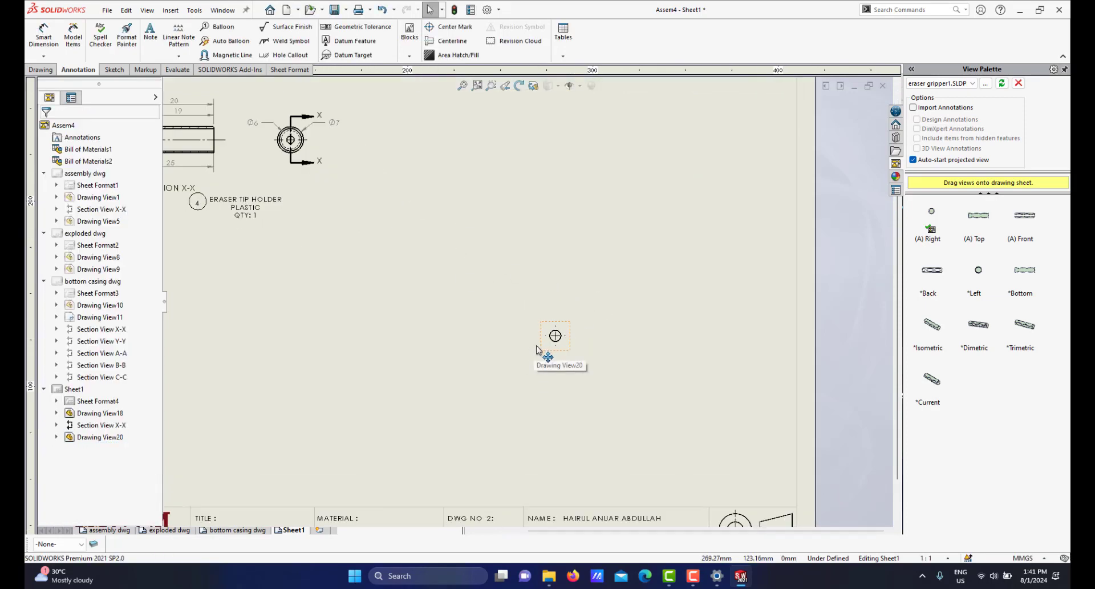
scroll(542, 342, "up", 3)
scroll(578, 319, "down", 3)
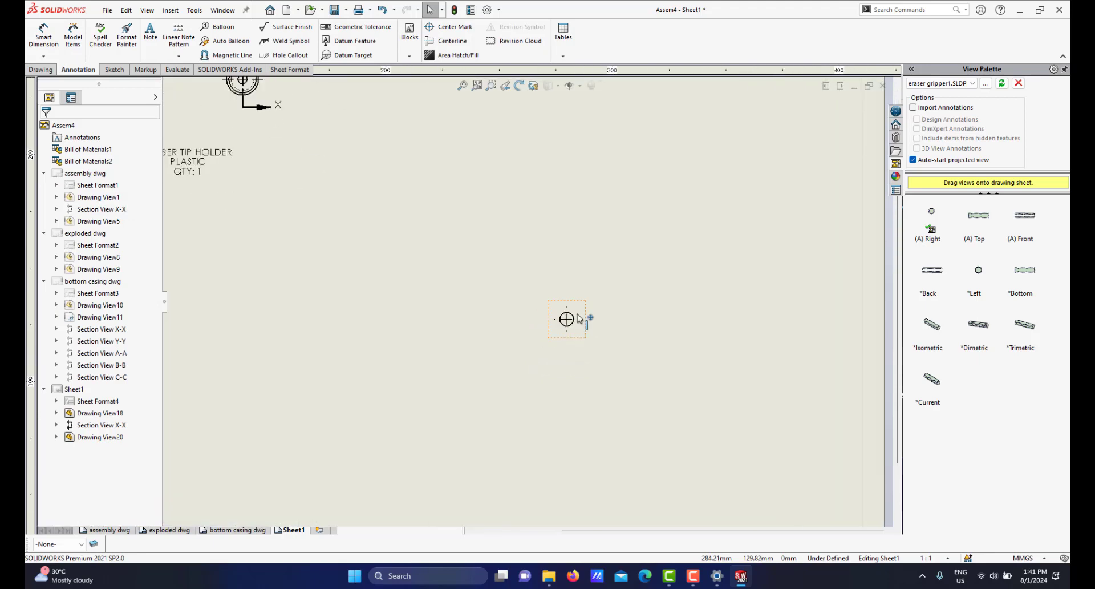
Set the eraser gripper's end view to Tangent Edges Removed.
left_click(584, 318)
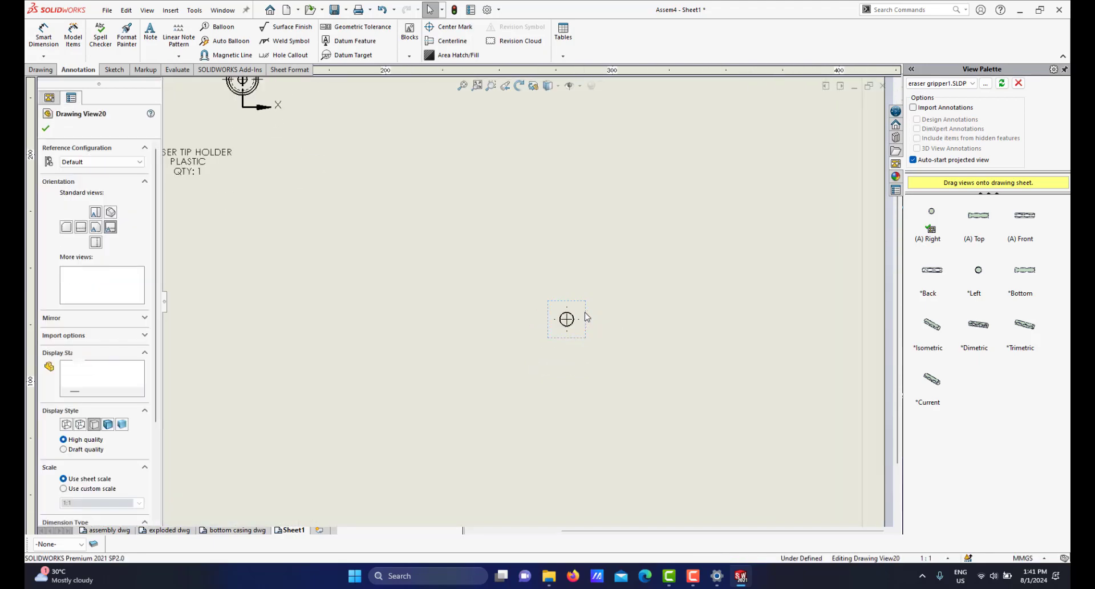
right_click(585, 319)
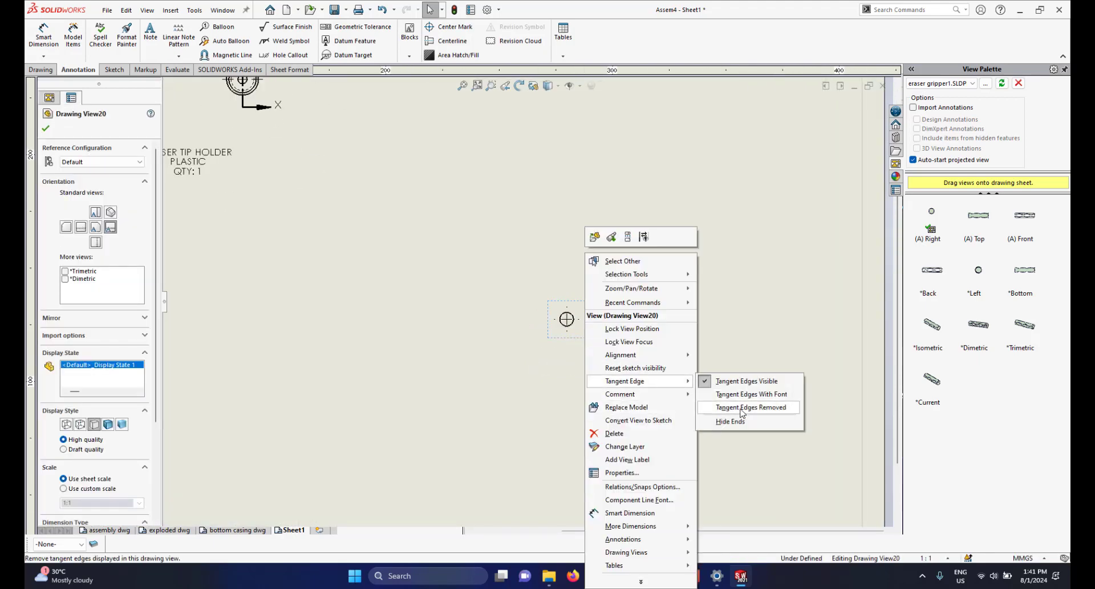
left_click(741, 409)
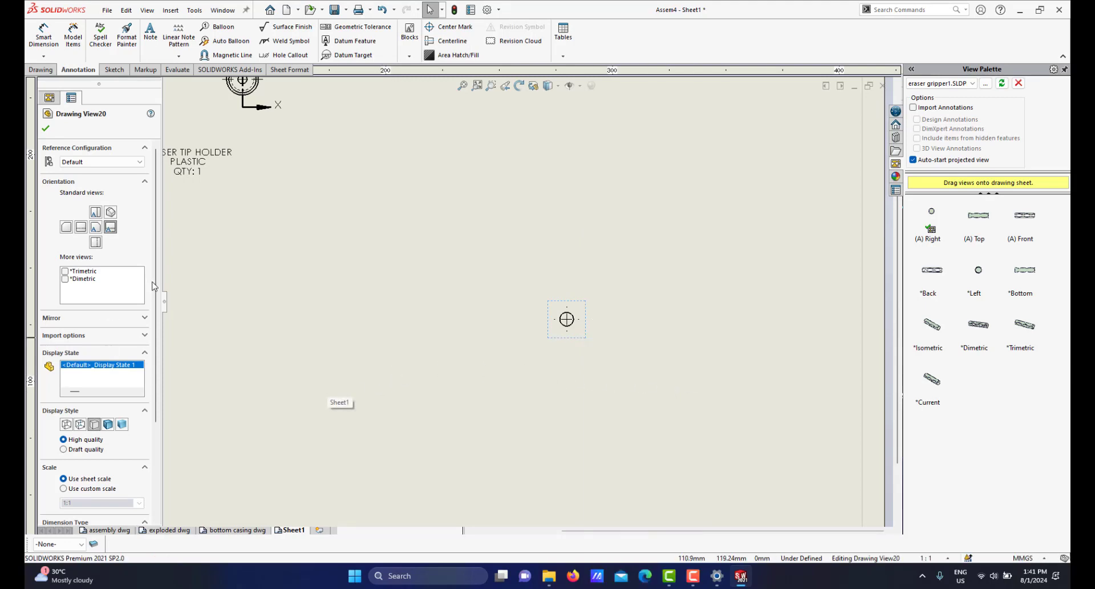
Give the gripper's end view a custom scale of 2:1 and move it up in line with the tip holder views.
scroll(154, 285, "down", 3)
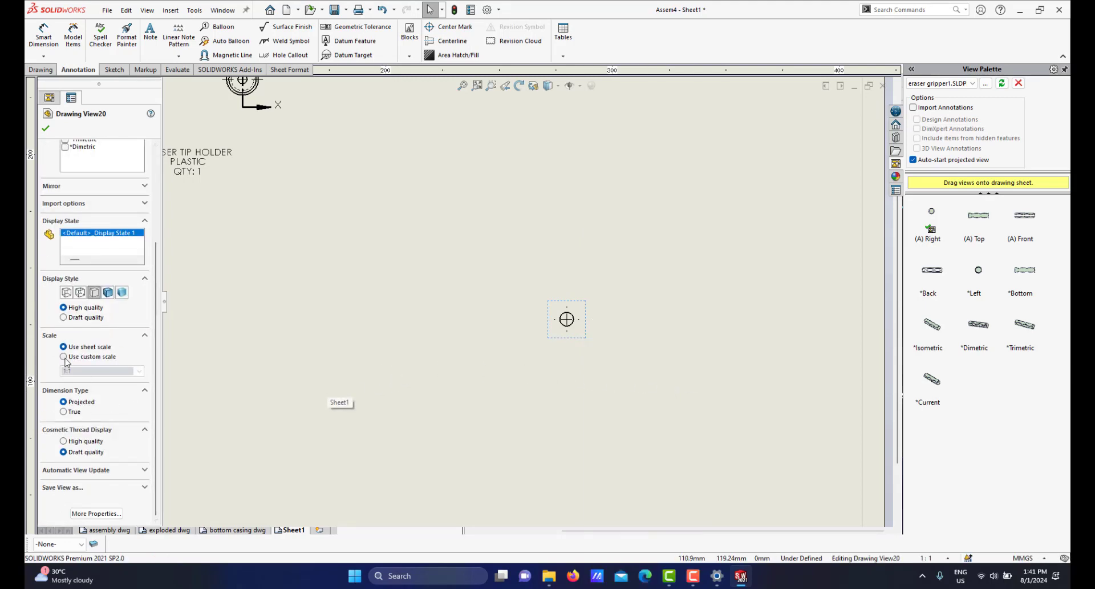
left_click(139, 372)
left_click(139, 371)
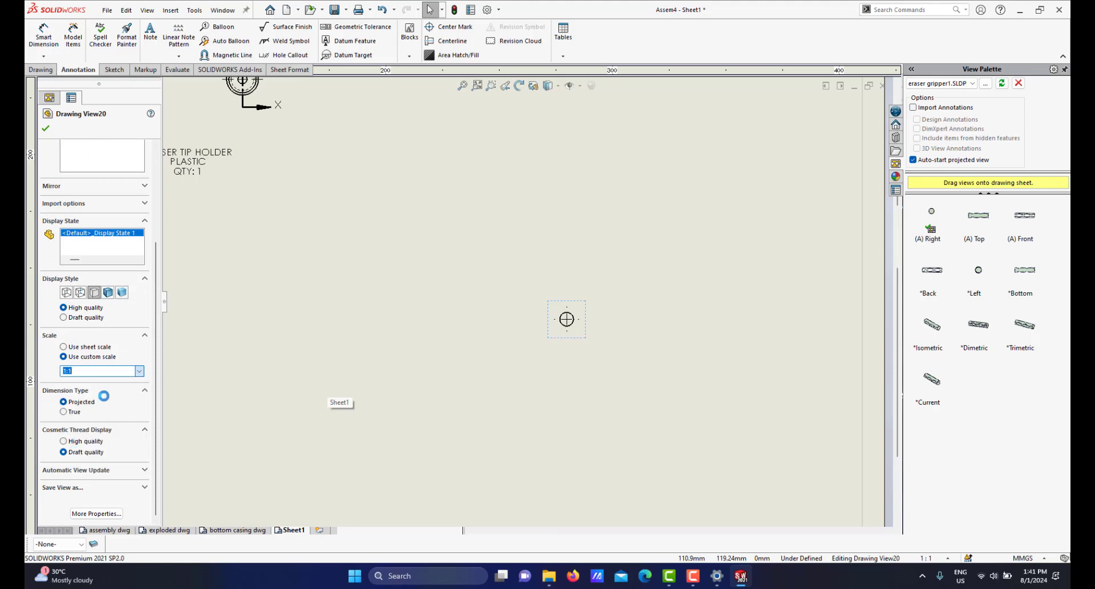
left_click(140, 371)
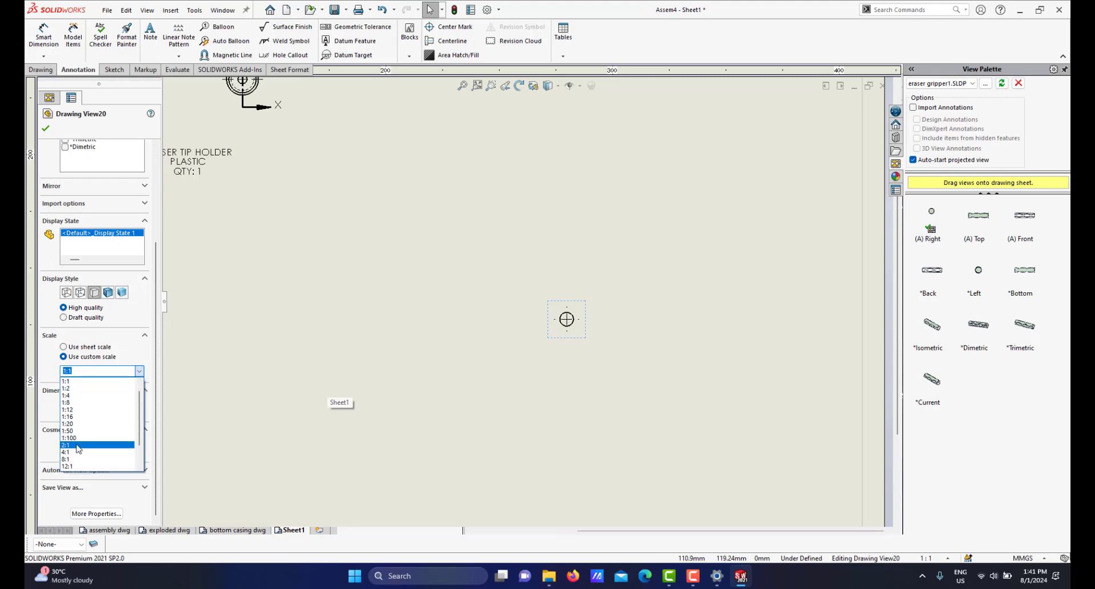
left_click(102, 440)
scroll(514, 317, "up", 4)
scroll(515, 318, "down", 2)
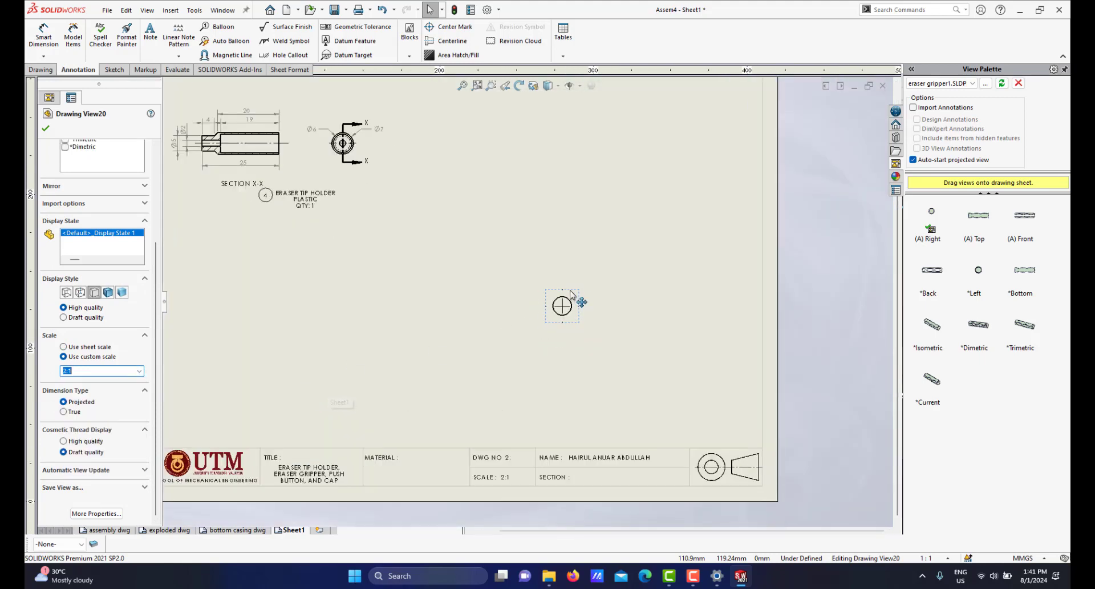
left_click_drag(570, 288, 612, 146)
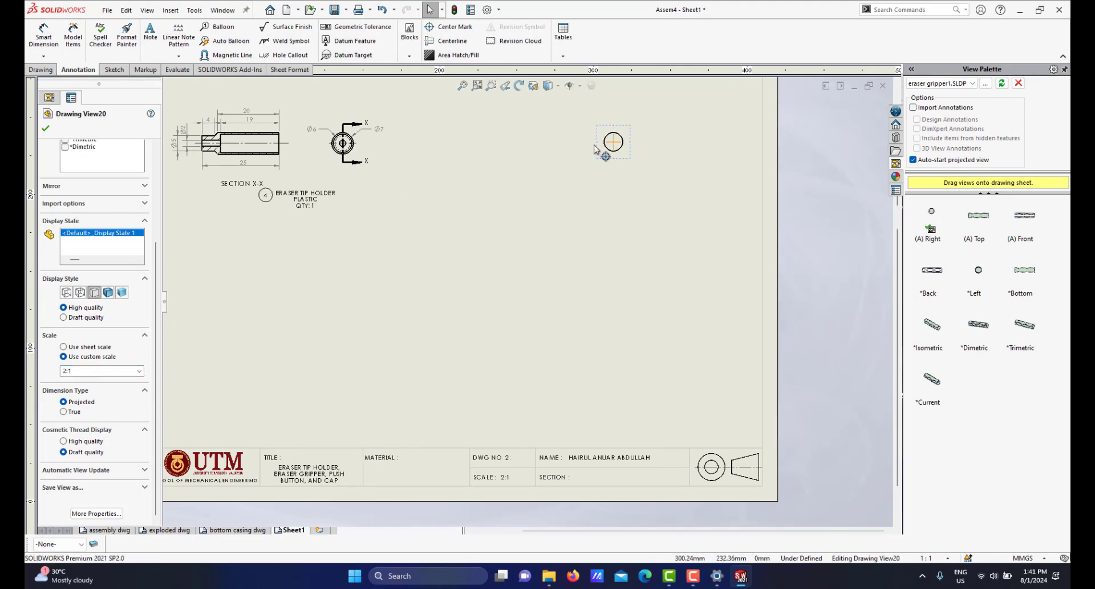
Change the display style of the gripper's end view to Hidden Lines Visible.
scroll(610, 148, "down", 5)
scroll(627, 160, "down", 1)
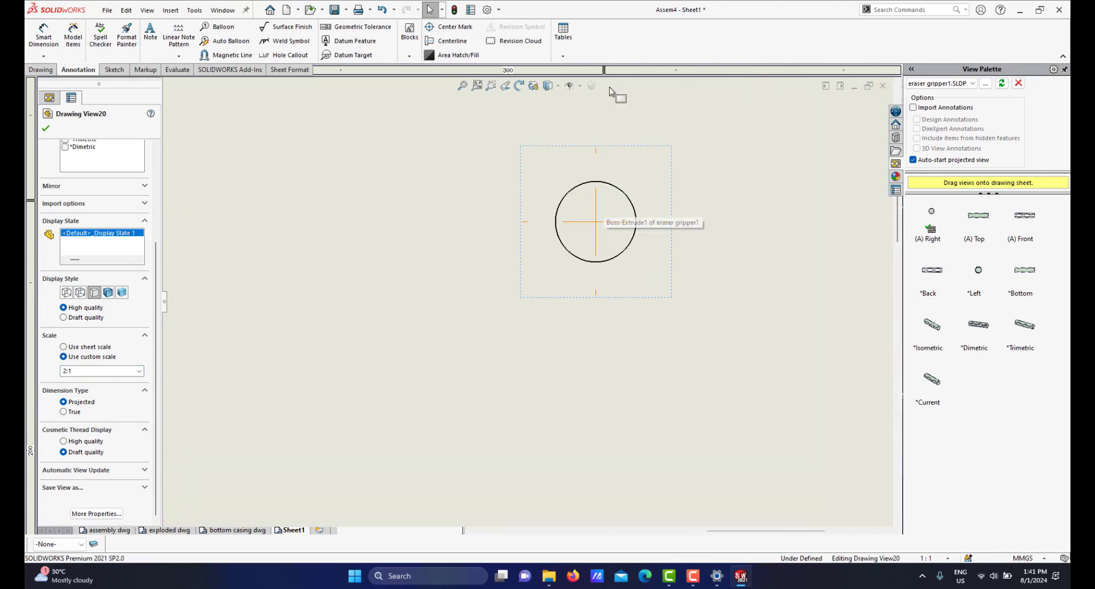
left_click(557, 89)
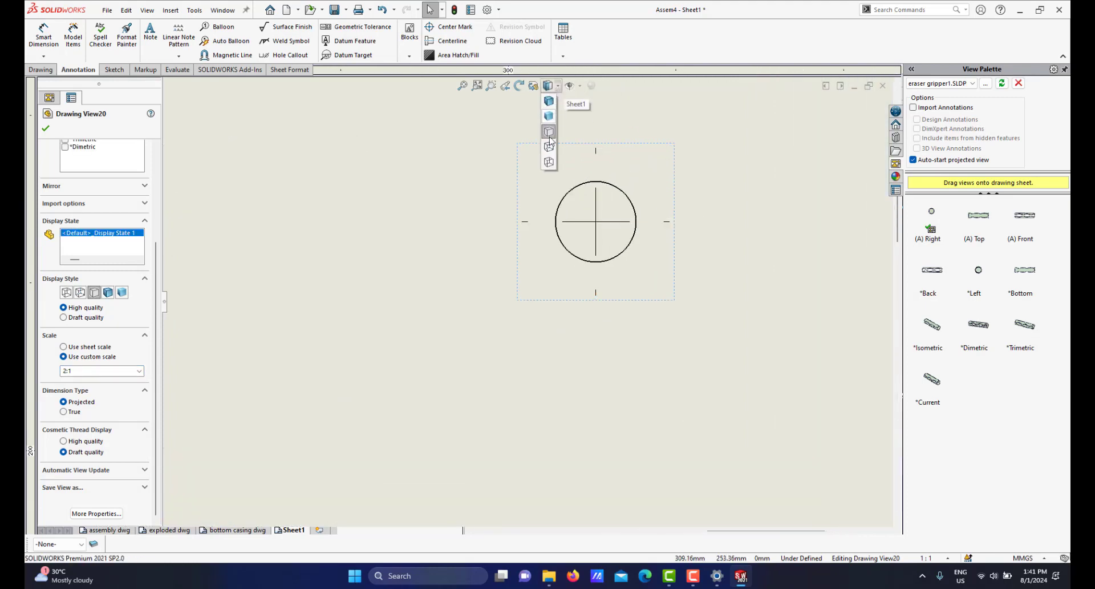
left_click(548, 146)
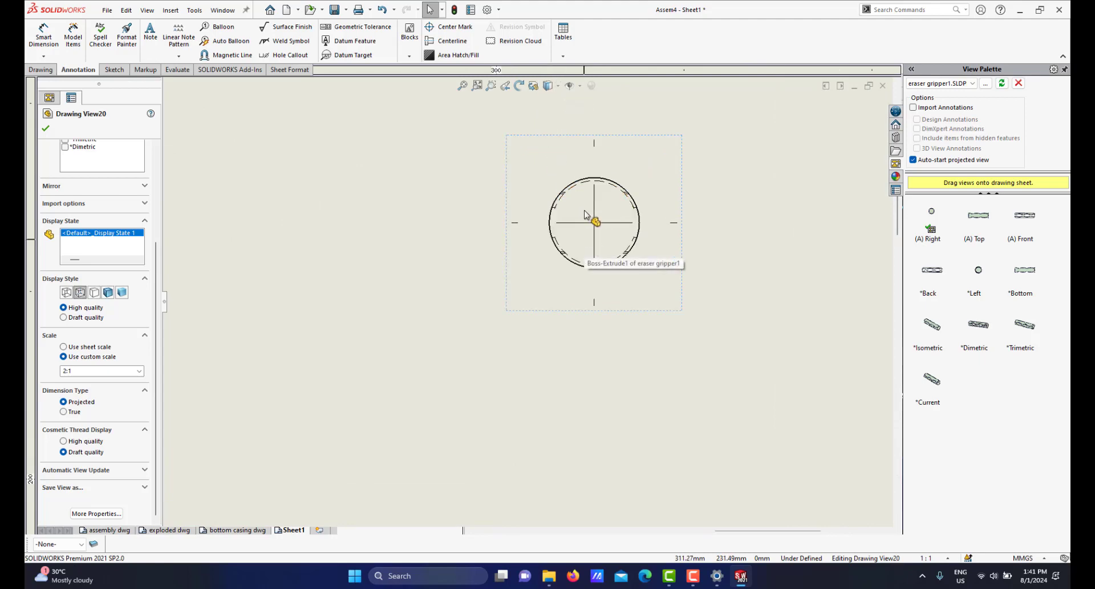
Delete the center mark from the eraser gripper's end view.
scroll(602, 251, "up", 2)
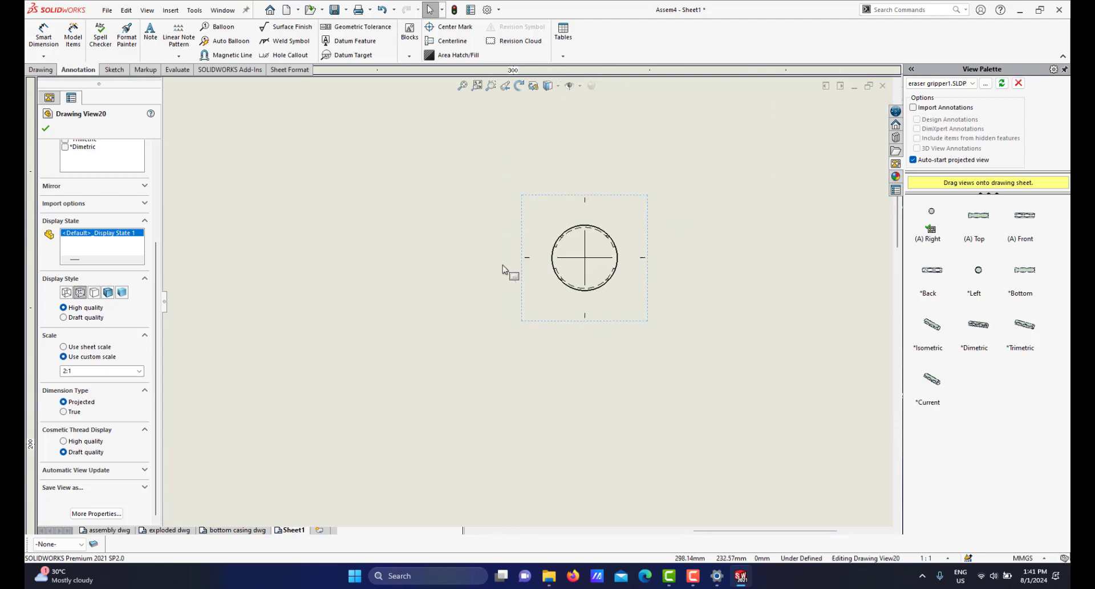
scroll(501, 272, "down", 1)
left_click(619, 264)
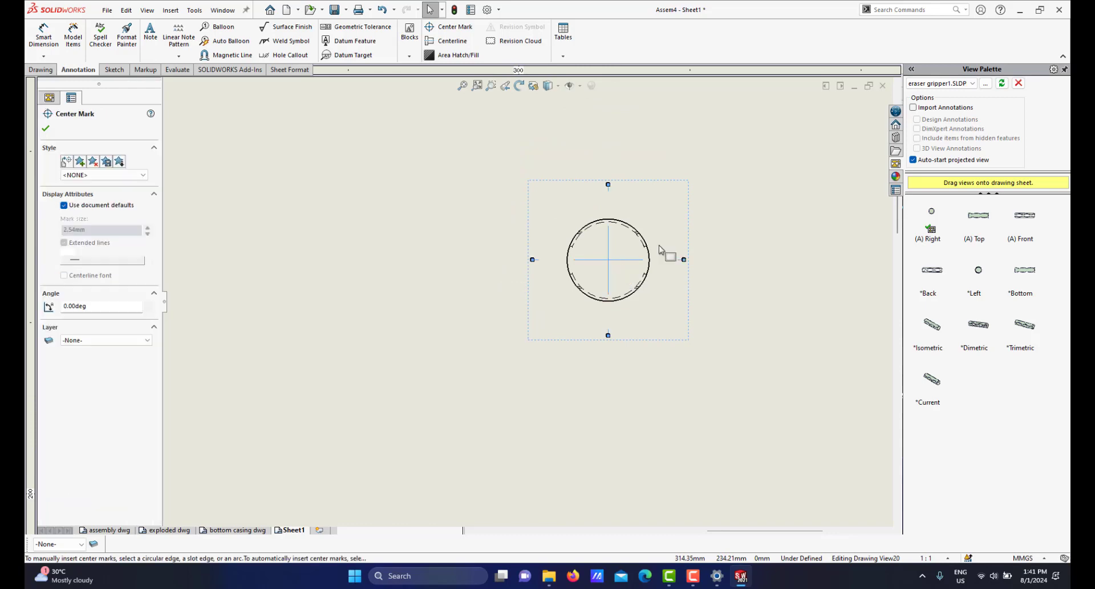
key("Delete")
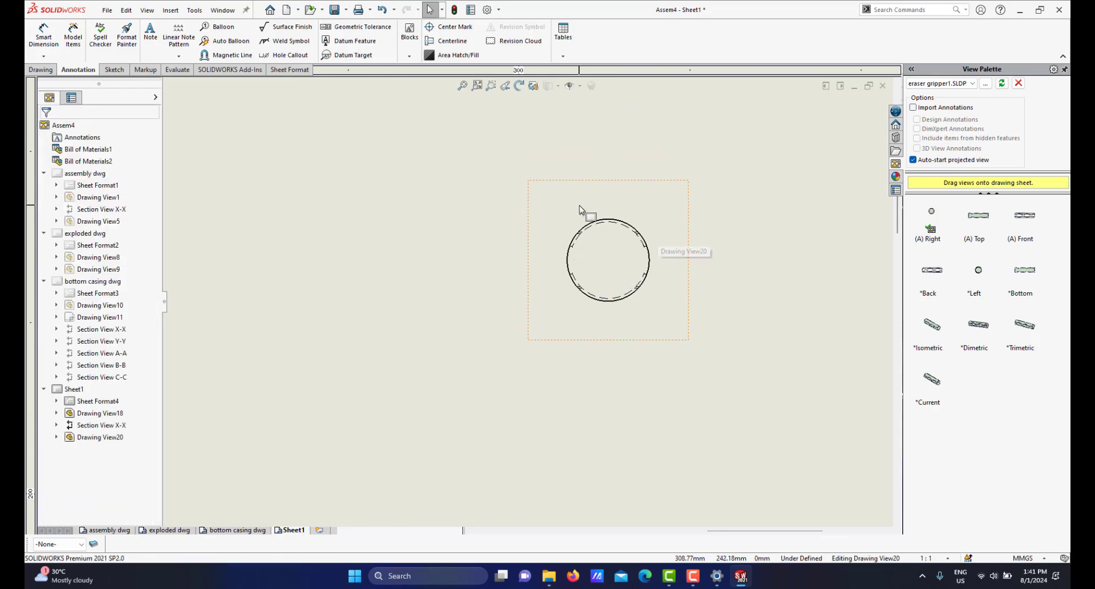
Create a vertical section view through the centre of the gripper's end view, place it to its left and flip the cutting direction.
scroll(580, 209, "up", 2)
left_click(40, 69)
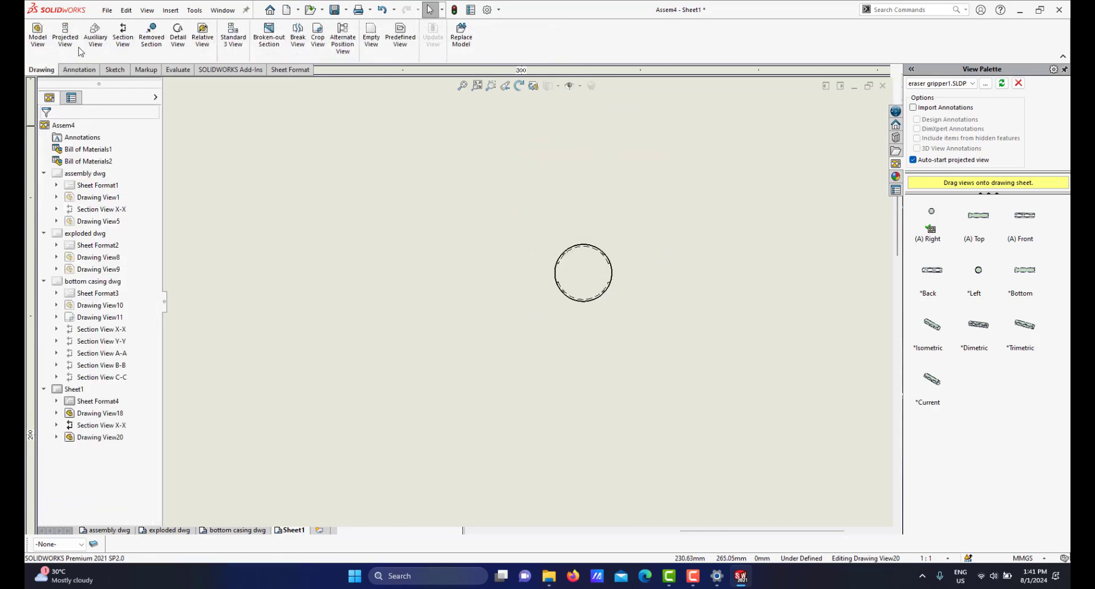
left_click(123, 36)
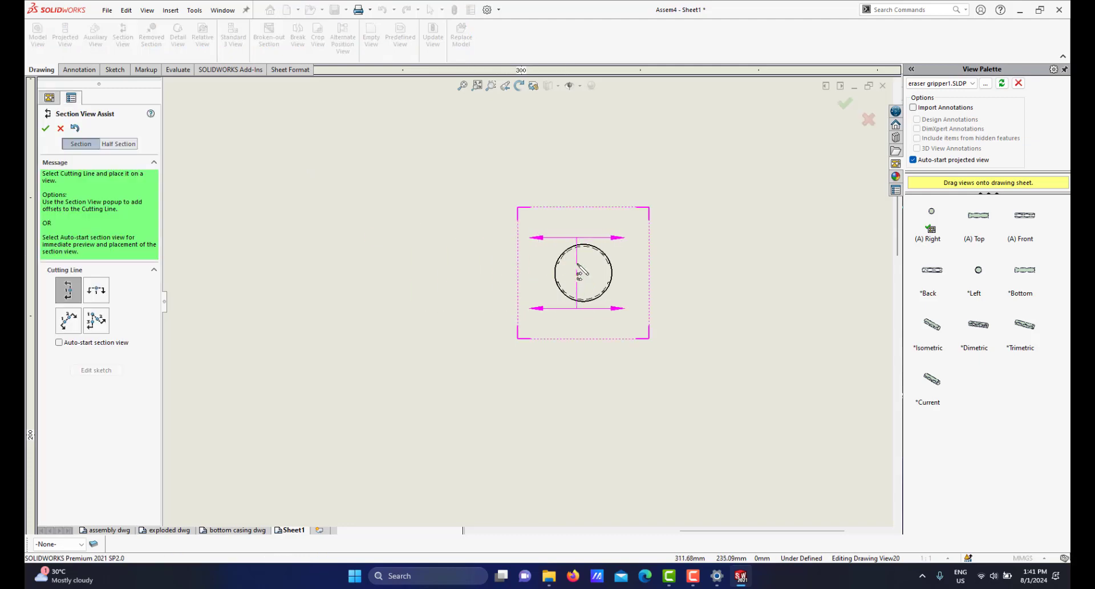
left_click(584, 272)
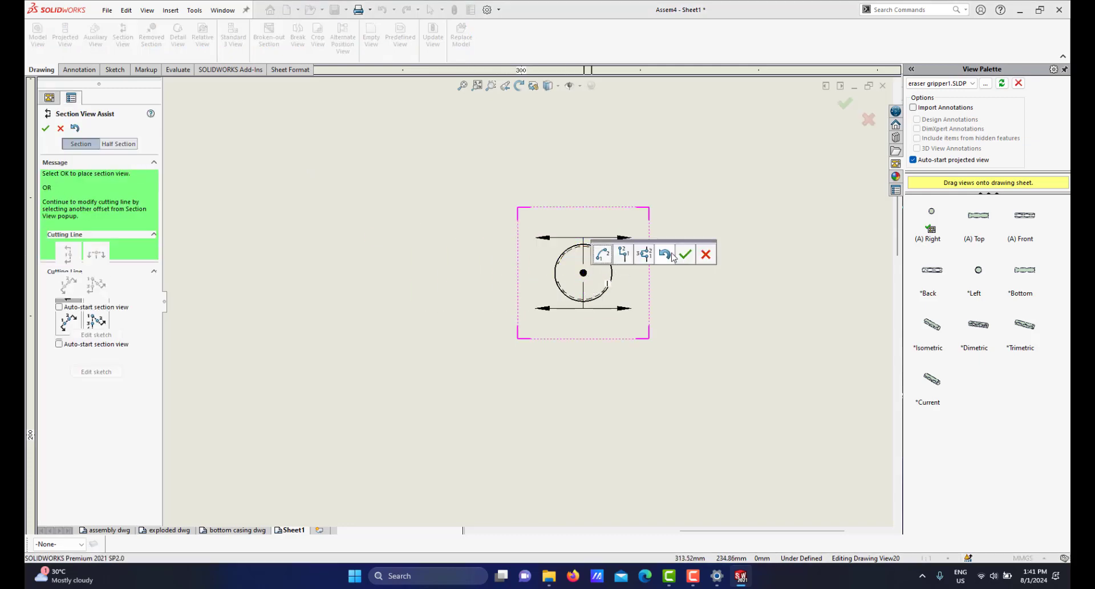
left_click(688, 253)
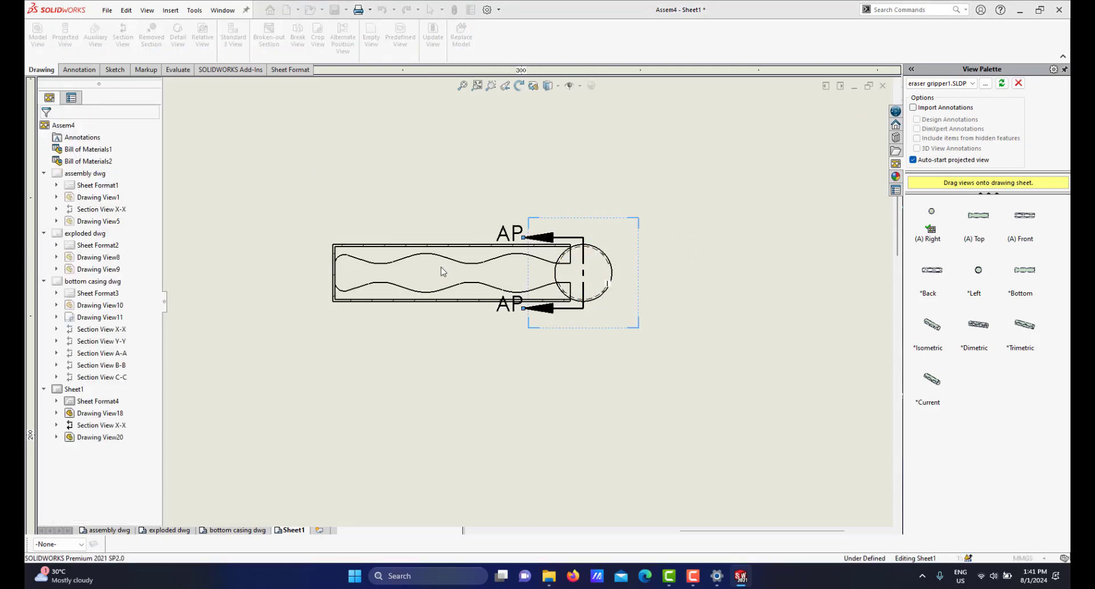
left_click(413, 313)
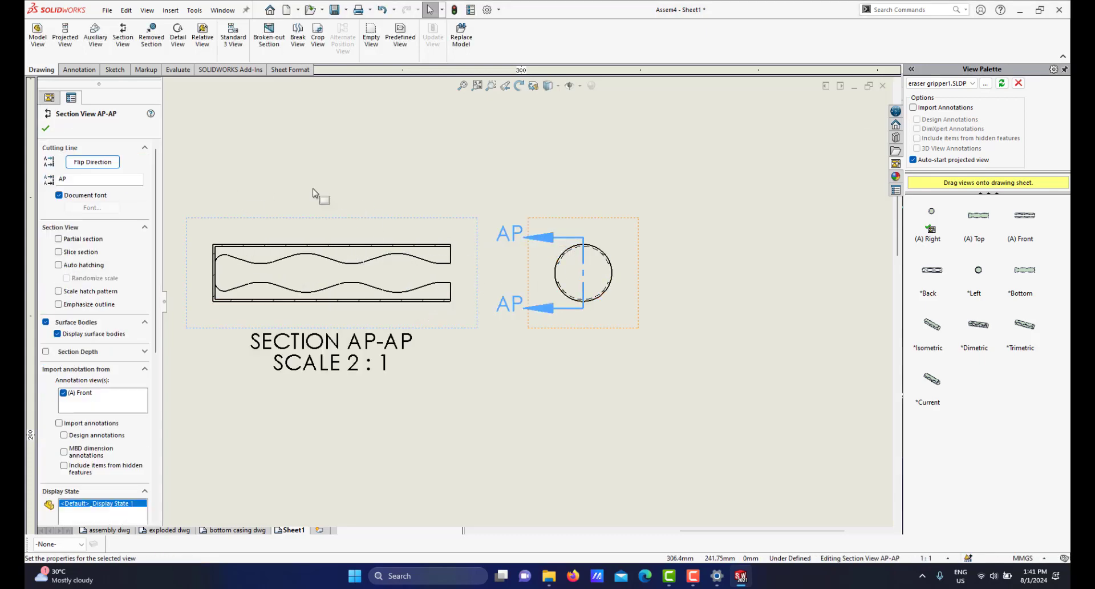
left_click(92, 163)
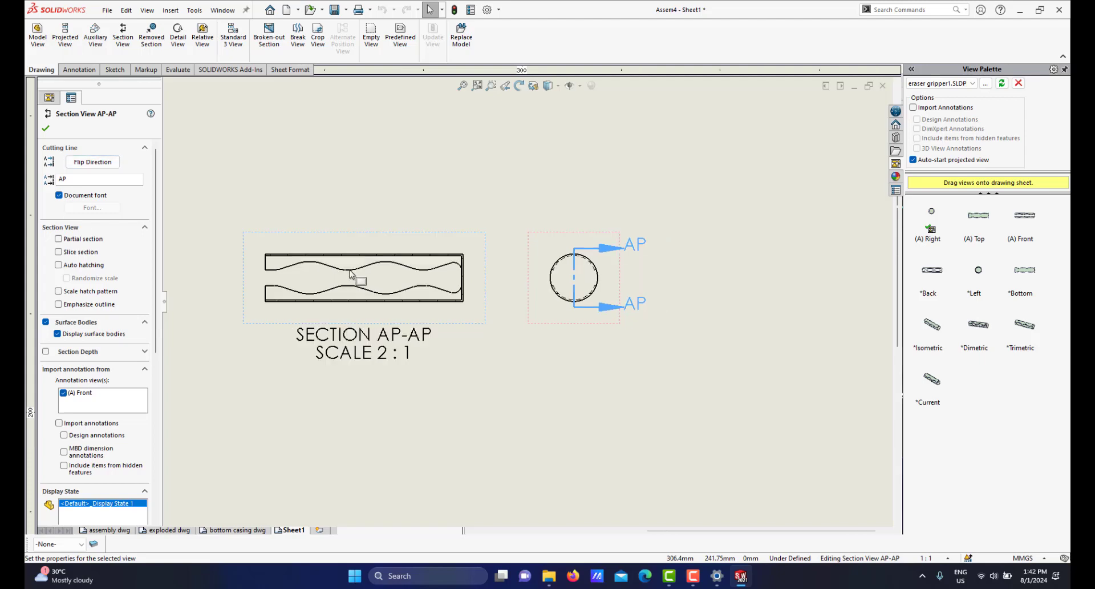
Relabel the gripper's section view as Y, accepting reuse of the existing label.
scroll(359, 278, "down", 2)
scroll(537, 323, "down", 1)
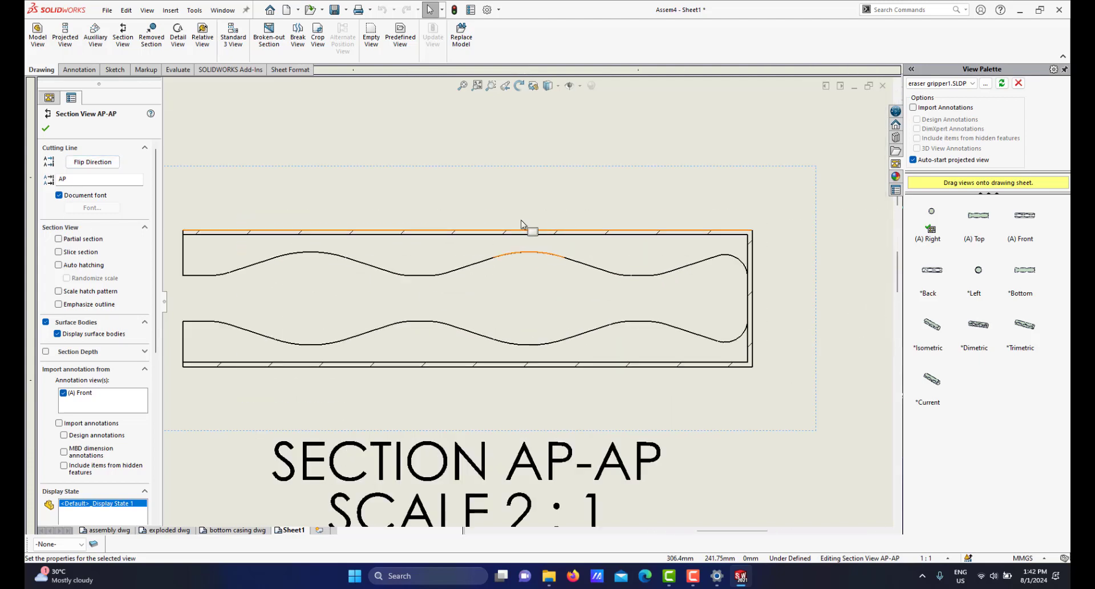
scroll(628, 319, "up", 2)
scroll(634, 327, "up", 3)
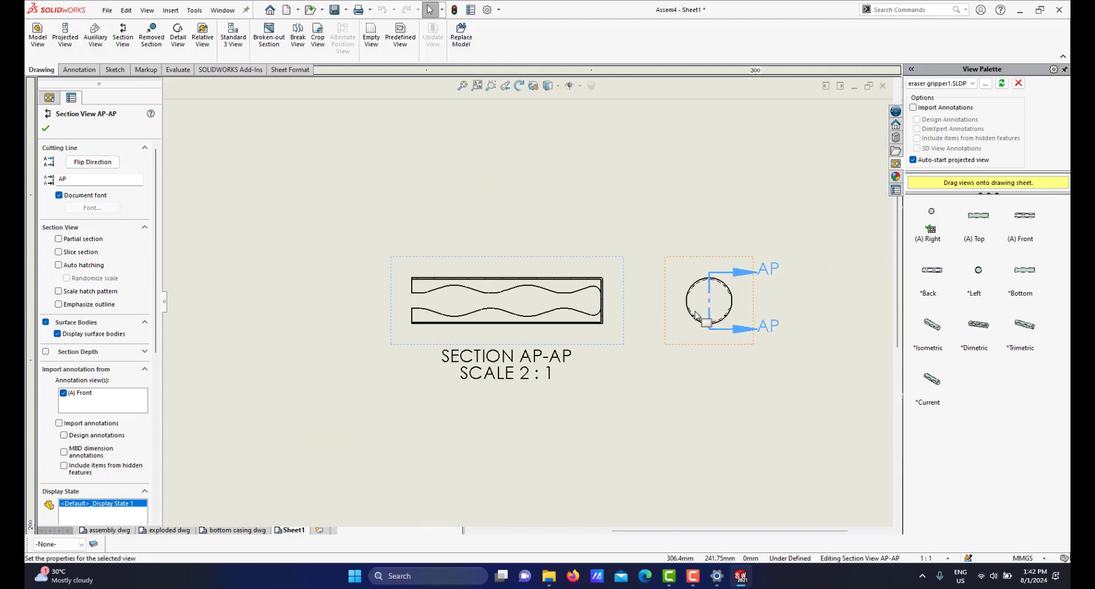
scroll(633, 296, "down", 3)
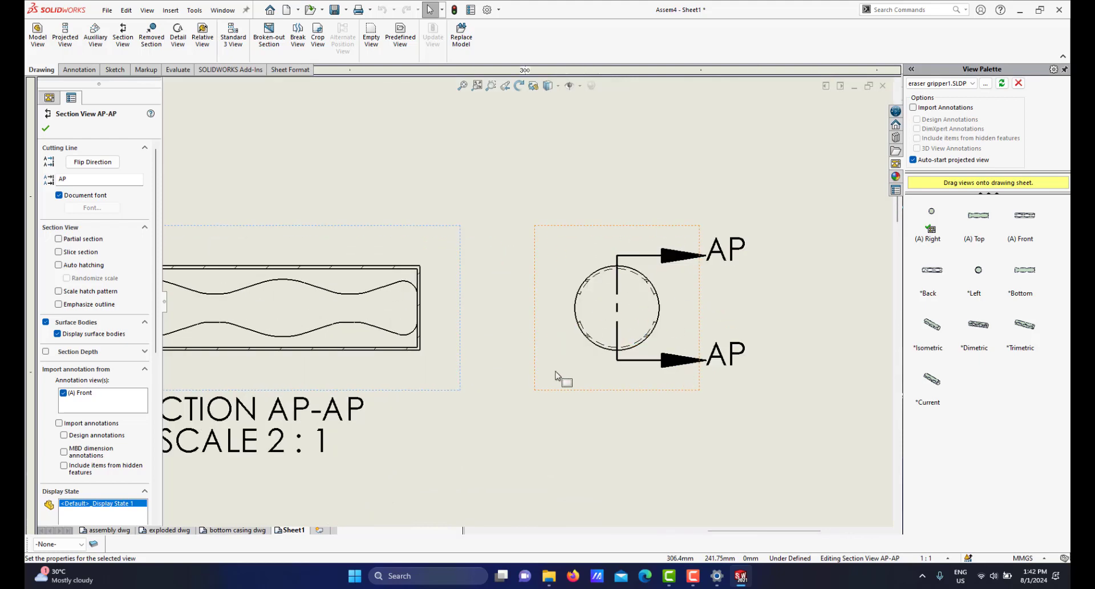
scroll(564, 365, "up", 4)
scroll(587, 341, "down", 2)
scroll(408, 346, "up", 2)
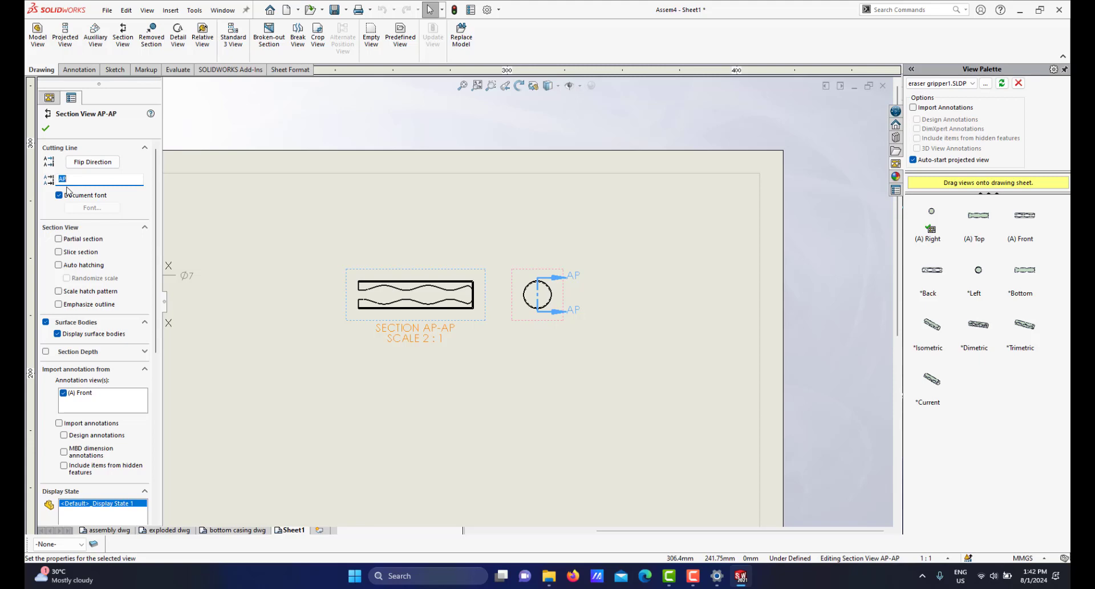
key("Return")
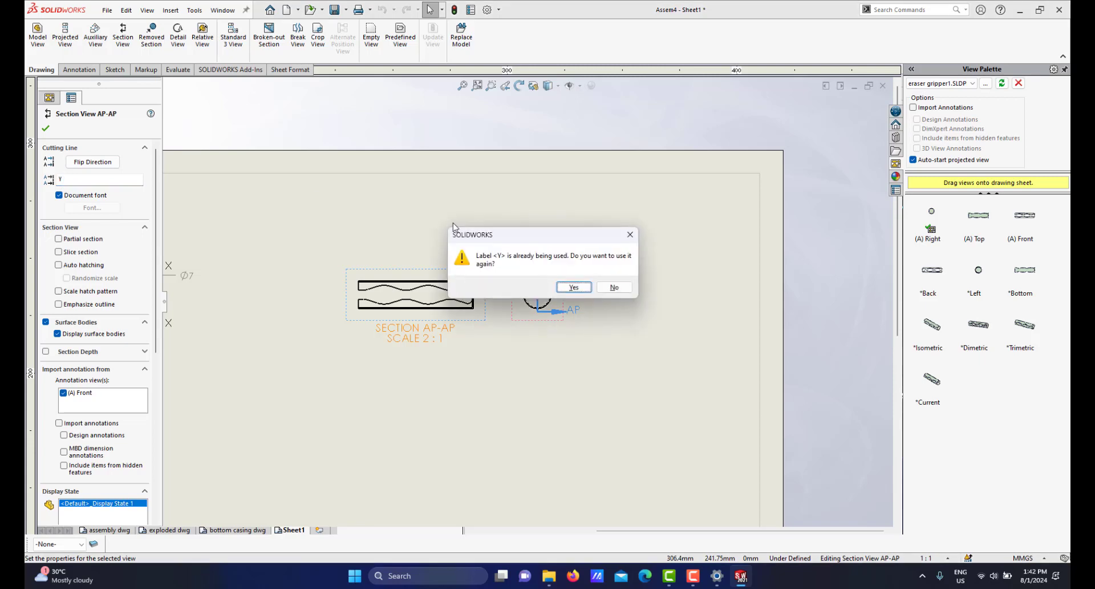
left_click(574, 287)
Move the Section Y-Y label farther below the gripper's section view and remove its scale line.
scroll(420, 348, "down", 4)
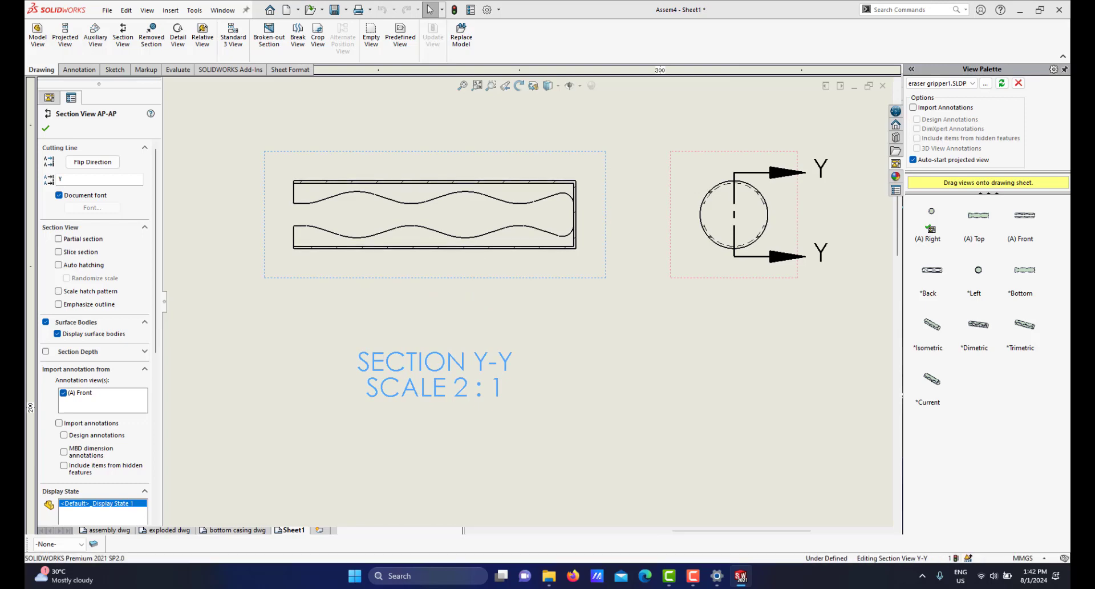
double_click(438, 385)
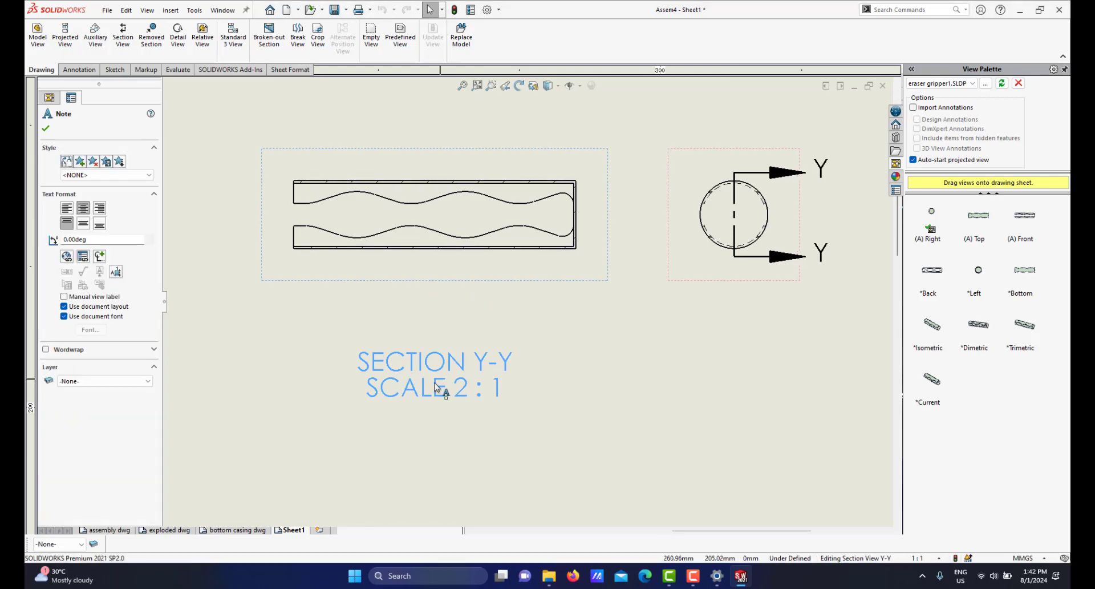
left_click(369, 392)
left_click_drag(410, 389, 522, 391)
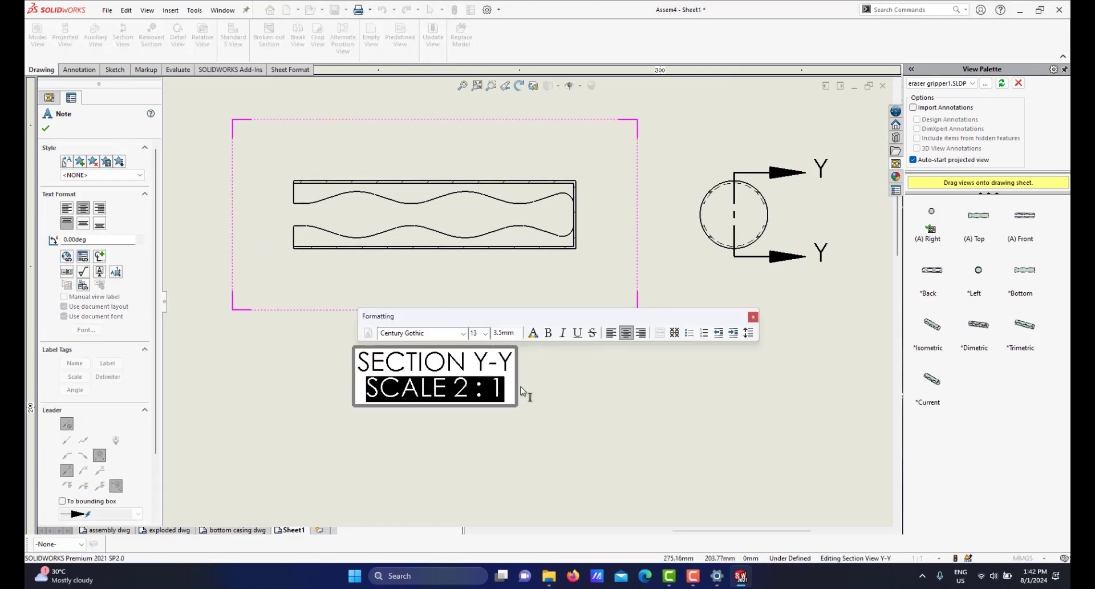
key("Delete")
left_click(578, 395)
Add a center mark to the outer circle of the gripper's end view.
scroll(603, 336, "up", 2)
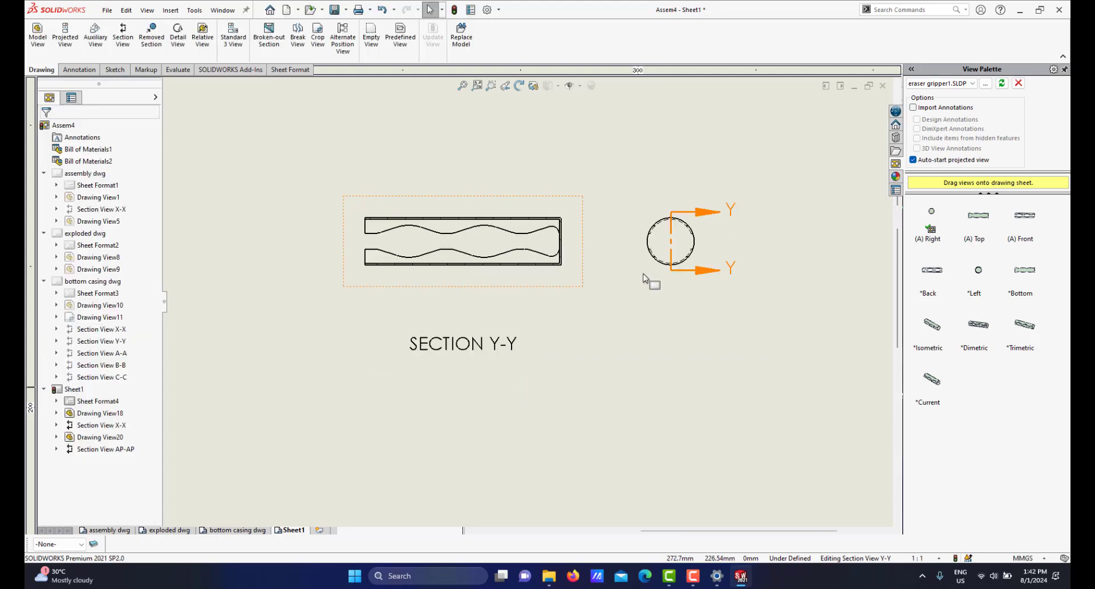
scroll(699, 240, "down", 5)
scroll(656, 222, "down", 1)
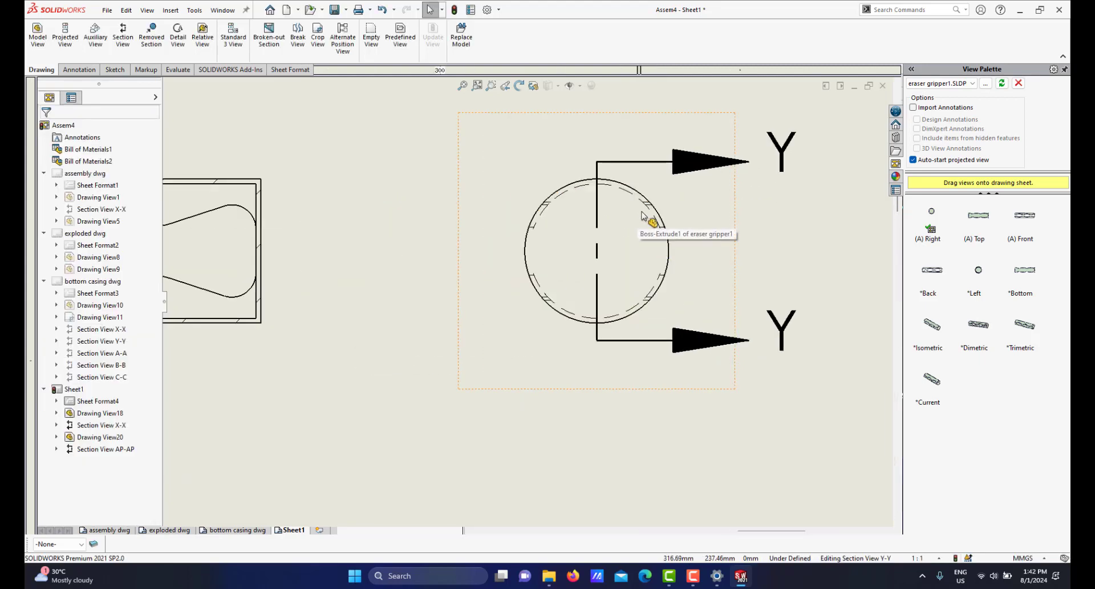
left_click(79, 70)
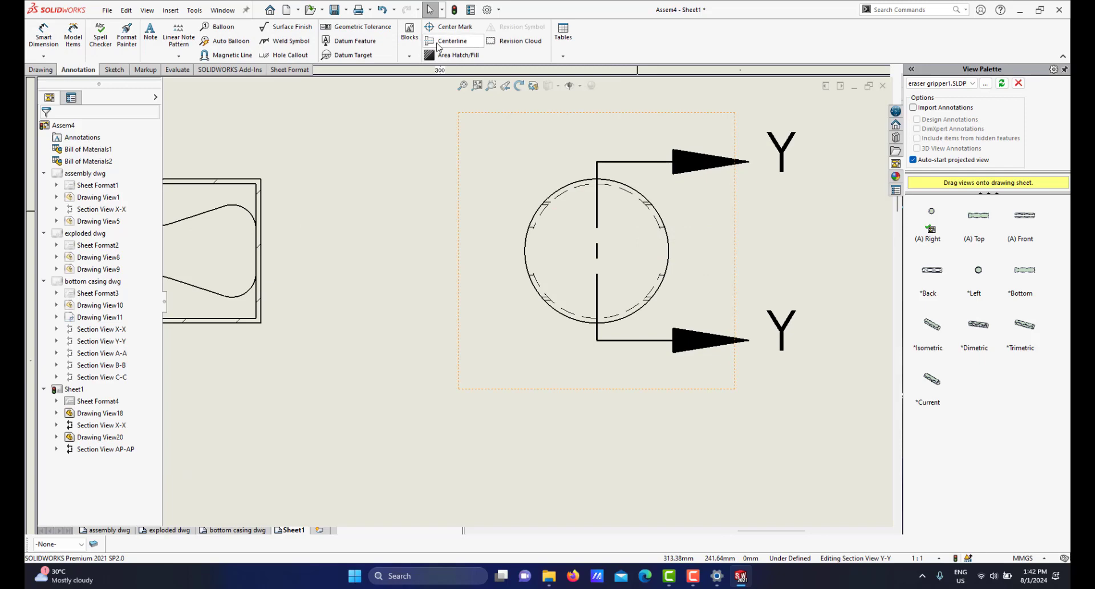
left_click(448, 28)
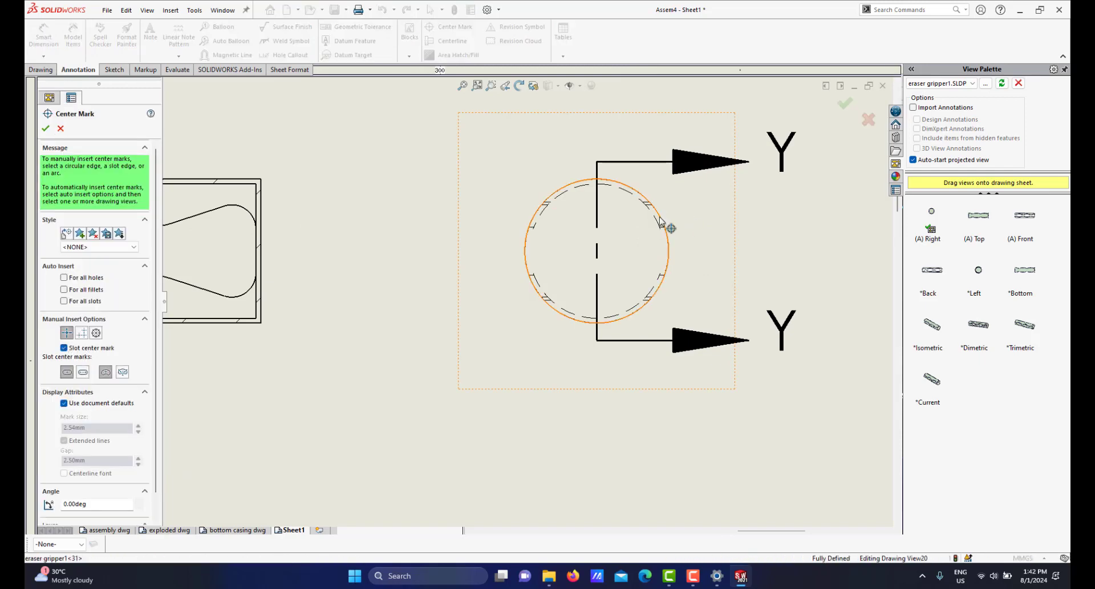
left_click(663, 226)
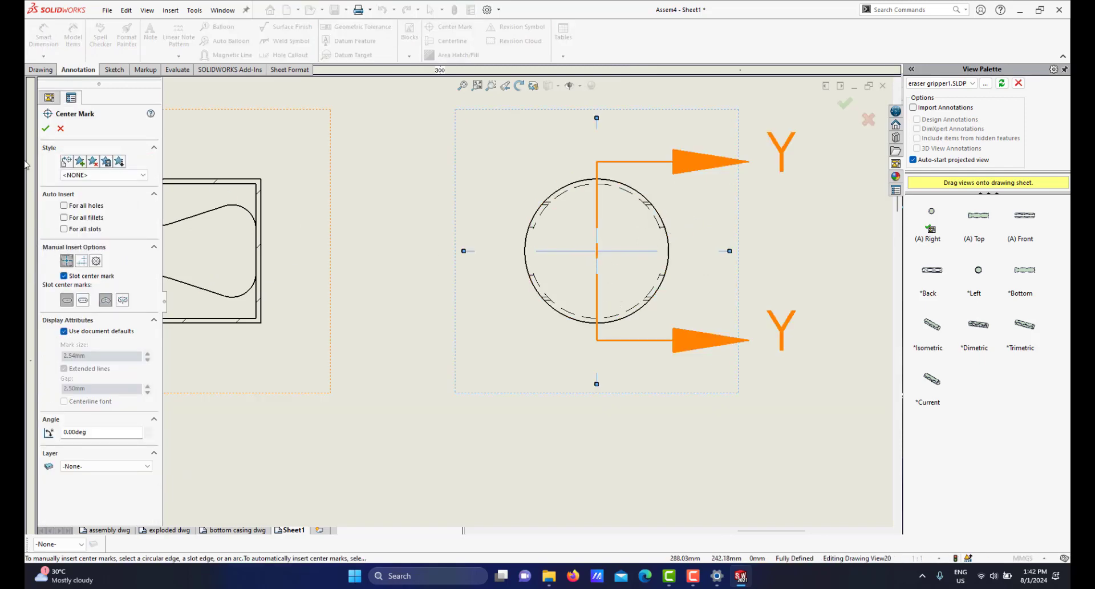
left_click(46, 128)
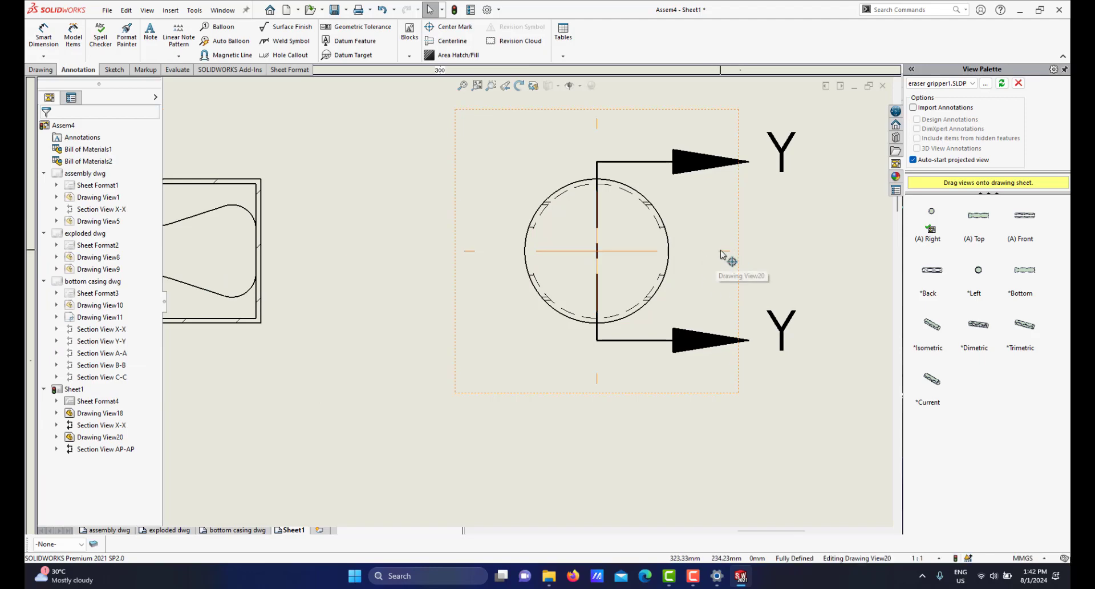
Turn off document defaults for the end view's center mark and set its mark size to 1 mm.
left_click(723, 251)
left_click(64, 205)
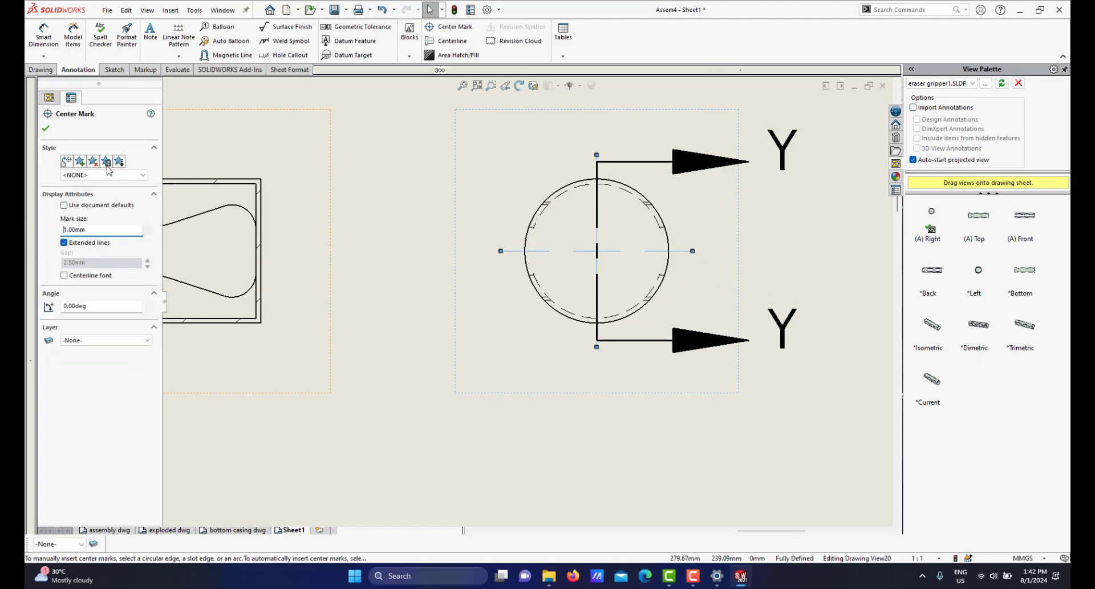
left_click(45, 129)
Add a horizontal centerline to Section Y-Y between the upper and lower inner wall edges of the gripper.
scroll(411, 285, "up", 5)
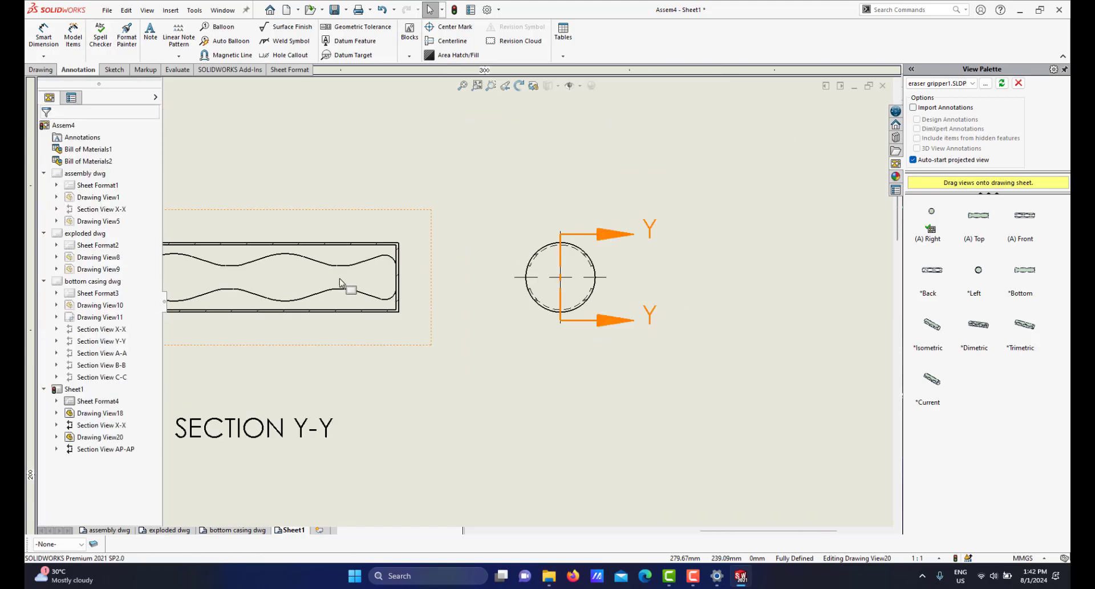
scroll(342, 296, "down", 3)
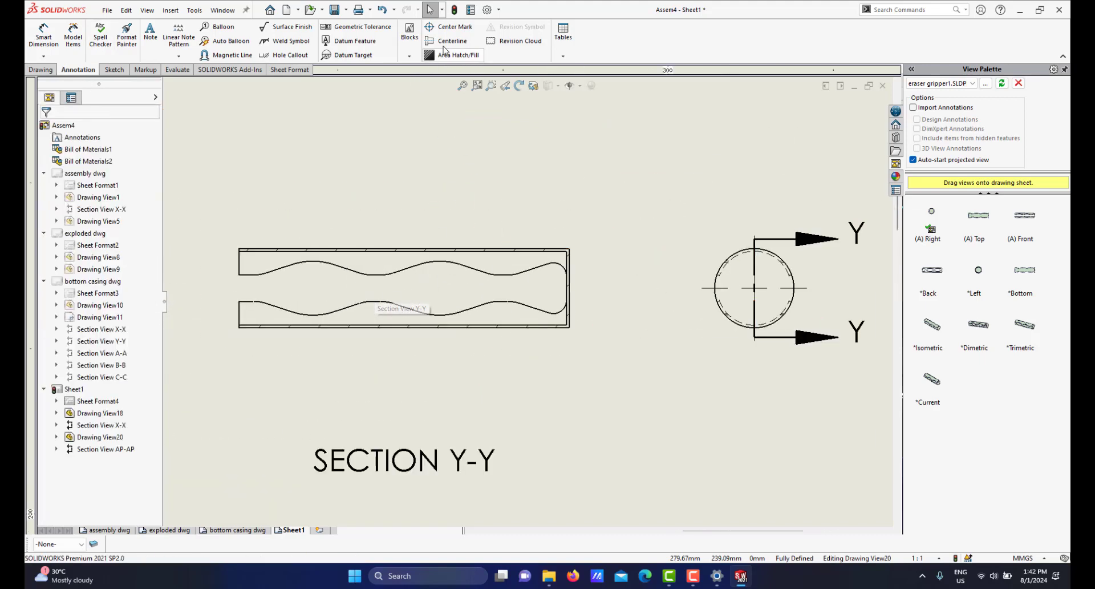
left_click(452, 40)
left_click(407, 254)
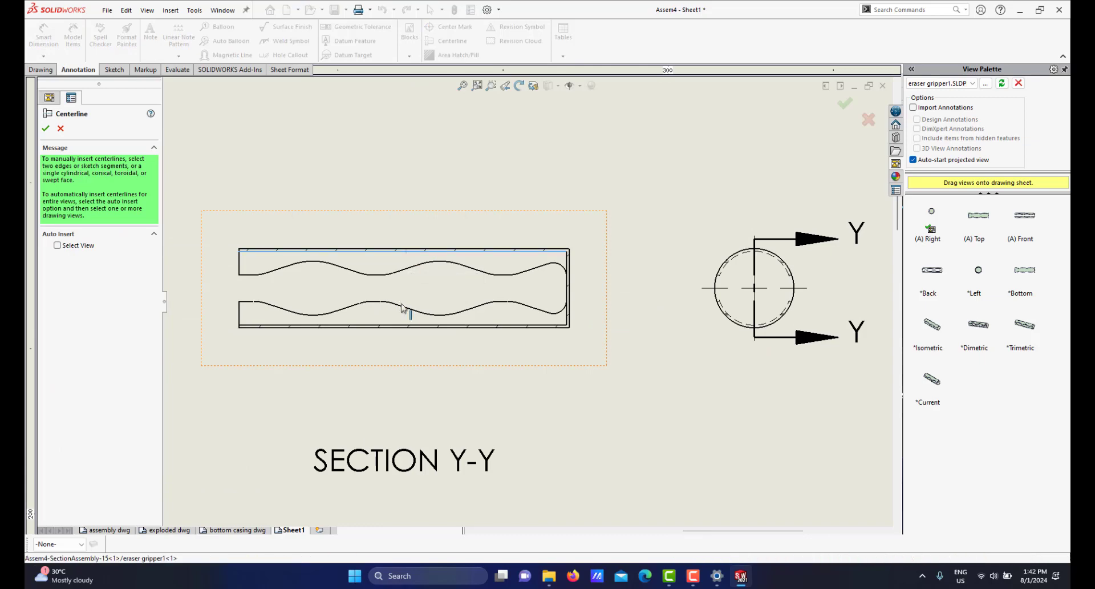
left_click(403, 322)
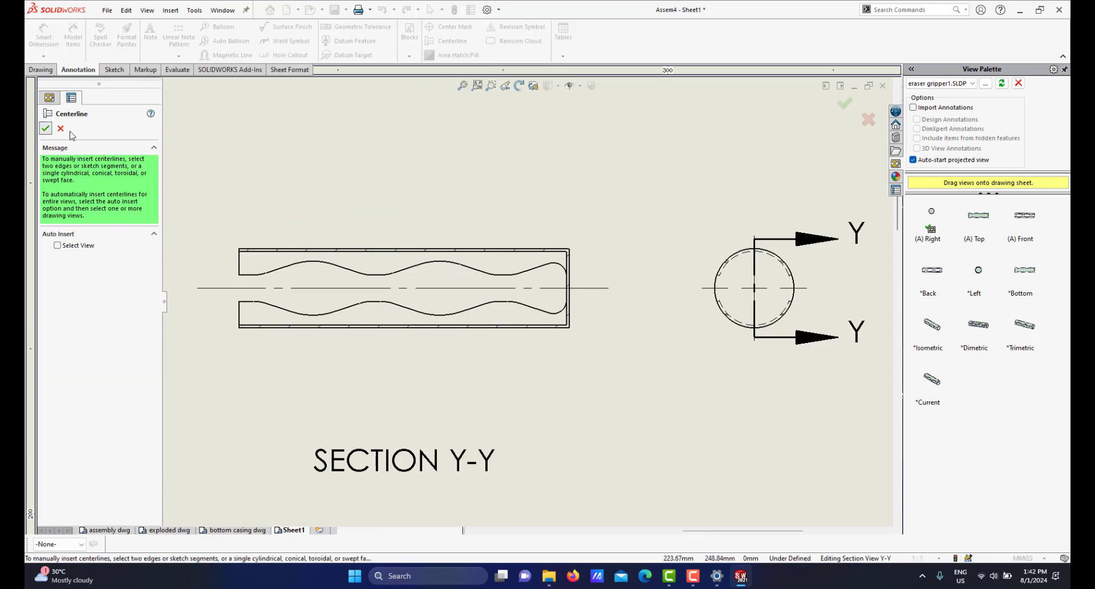
left_click(46, 128)
Examine the gripper's wavy profile and walls in Section Y-Y.
scroll(536, 322, "up", 3)
scroll(527, 347, "down", 1)
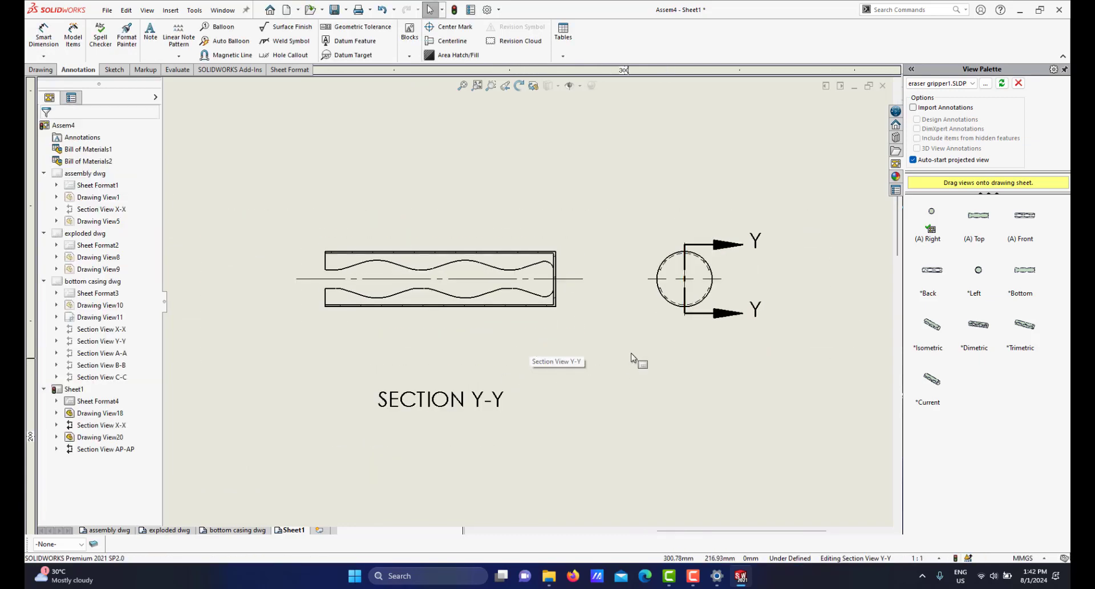
scroll(479, 285, "down", 4)
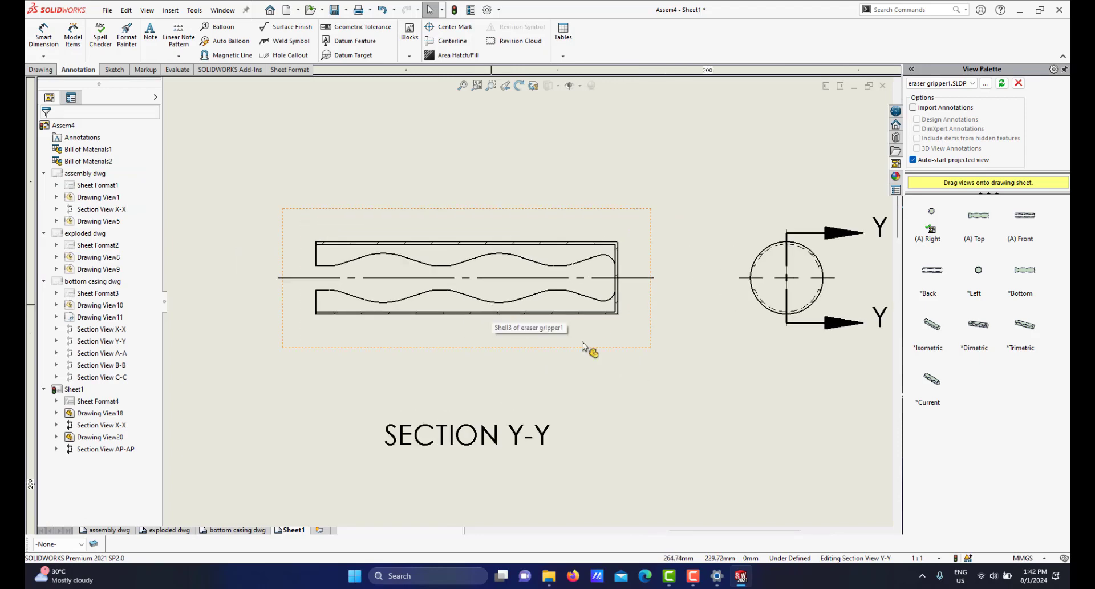
scroll(604, 346, "up", 1)
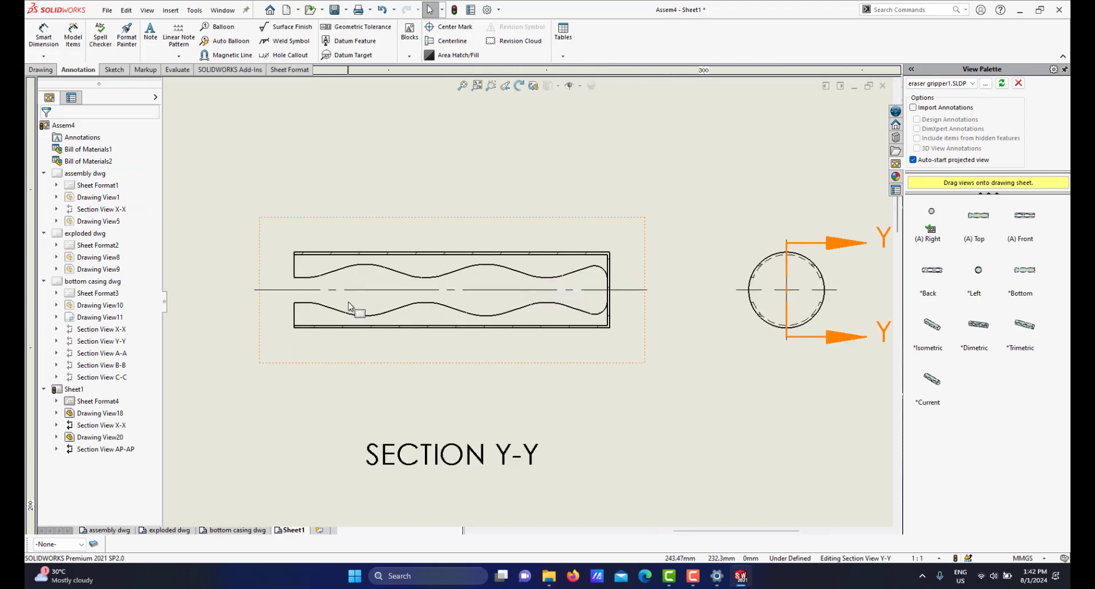
scroll(359, 305, "down", 2)
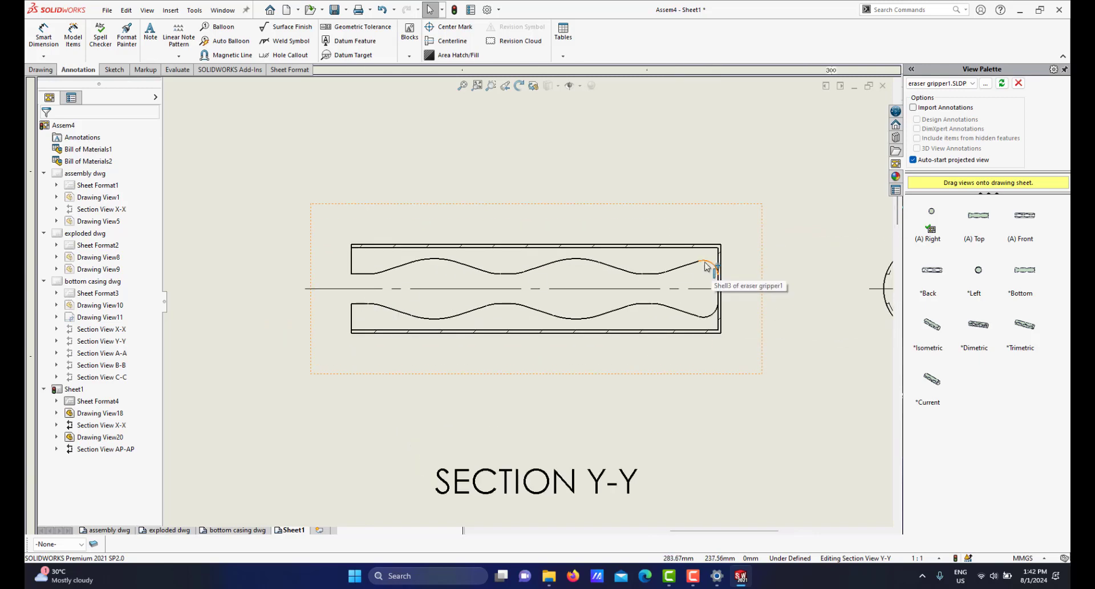
scroll(642, 295, "up", 2)
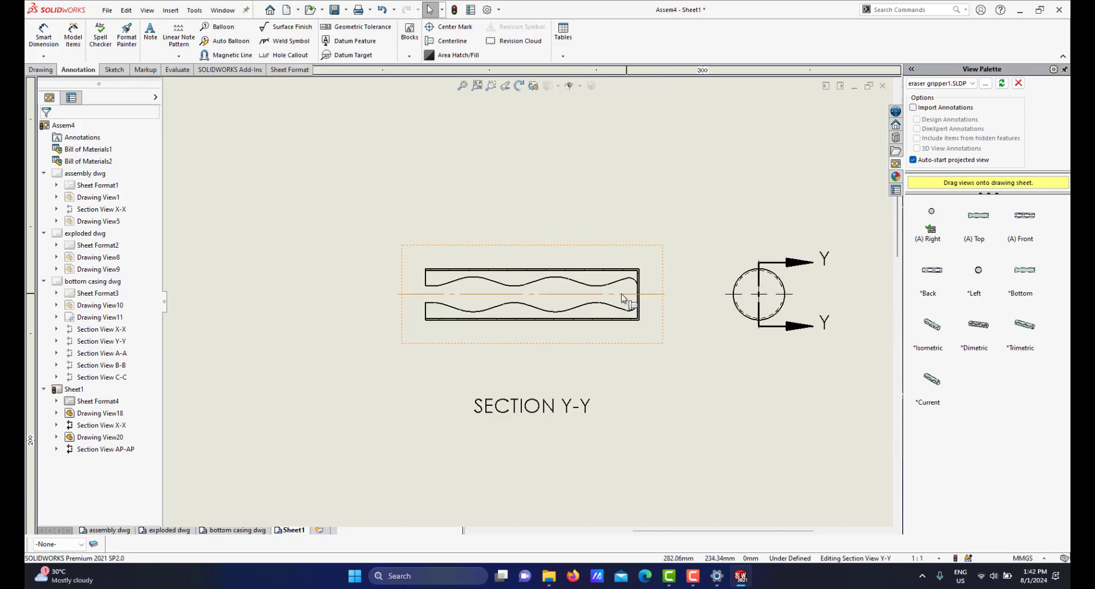
scroll(619, 296, "down", 1)
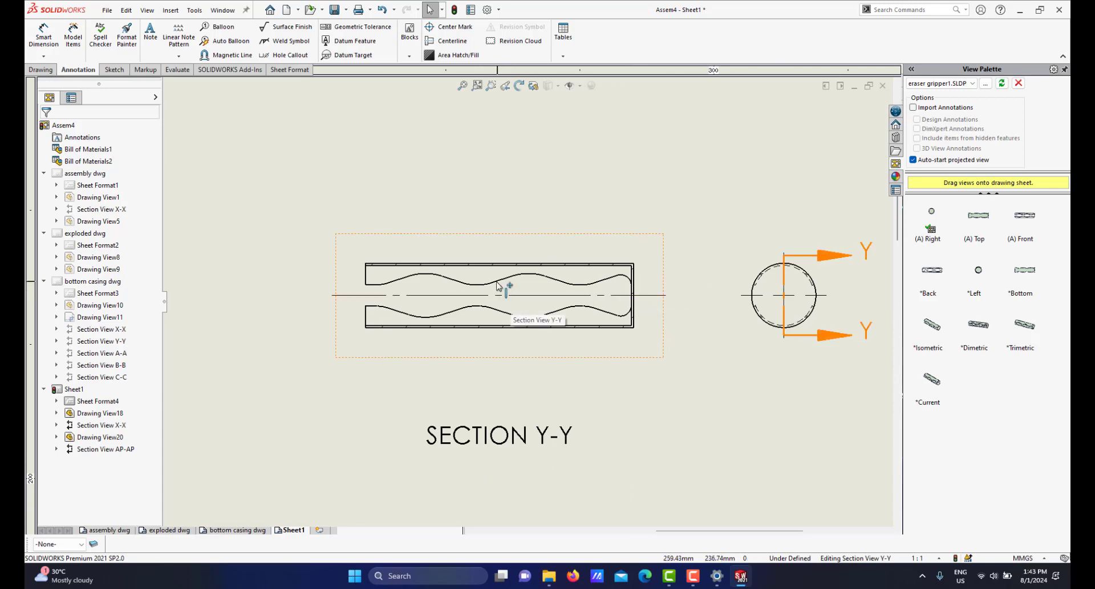
scroll(479, 288, "down", 2)
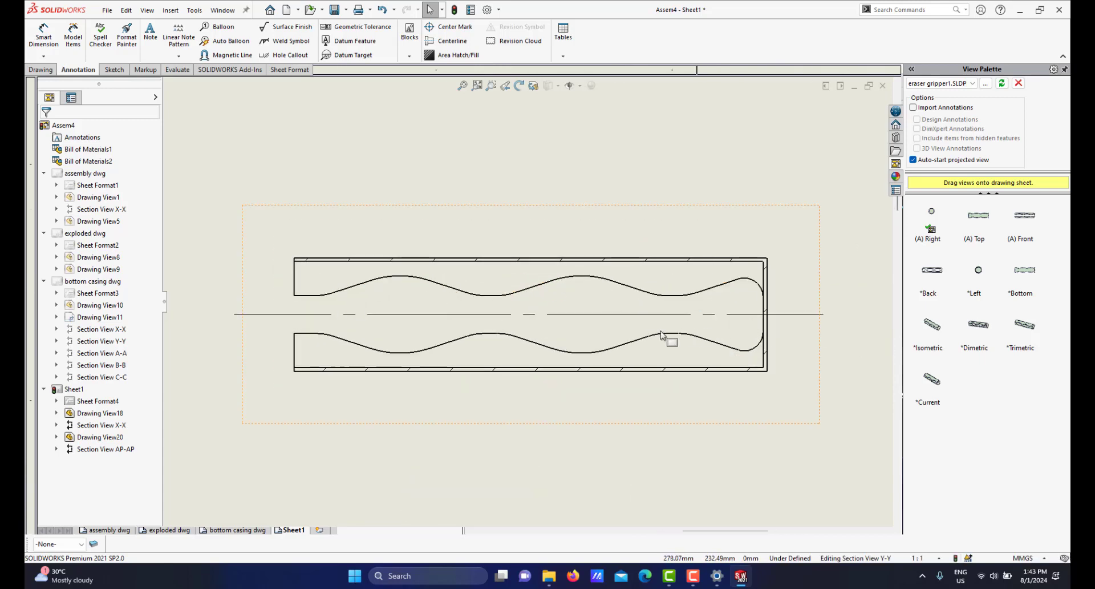
scroll(484, 314, "up", 2)
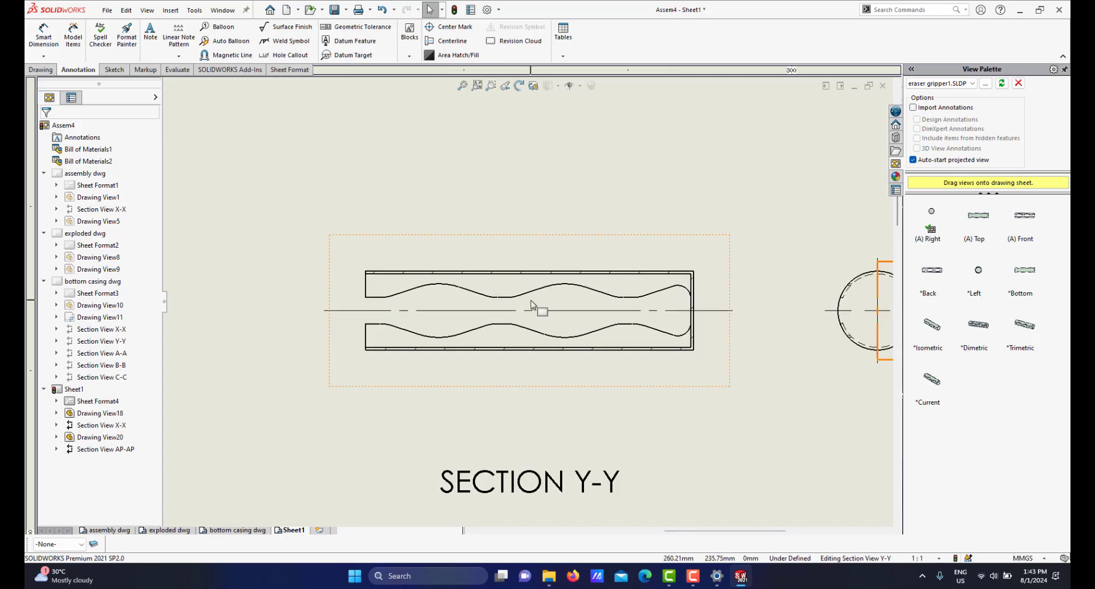
scroll(539, 308, "down", 1)
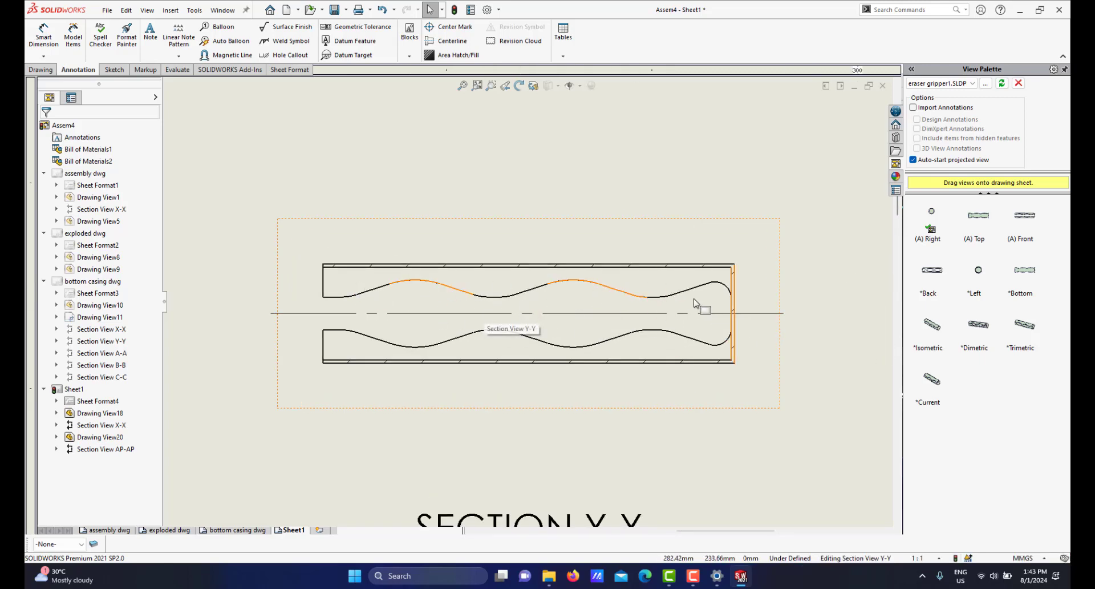
scroll(459, 302, "up", 4)
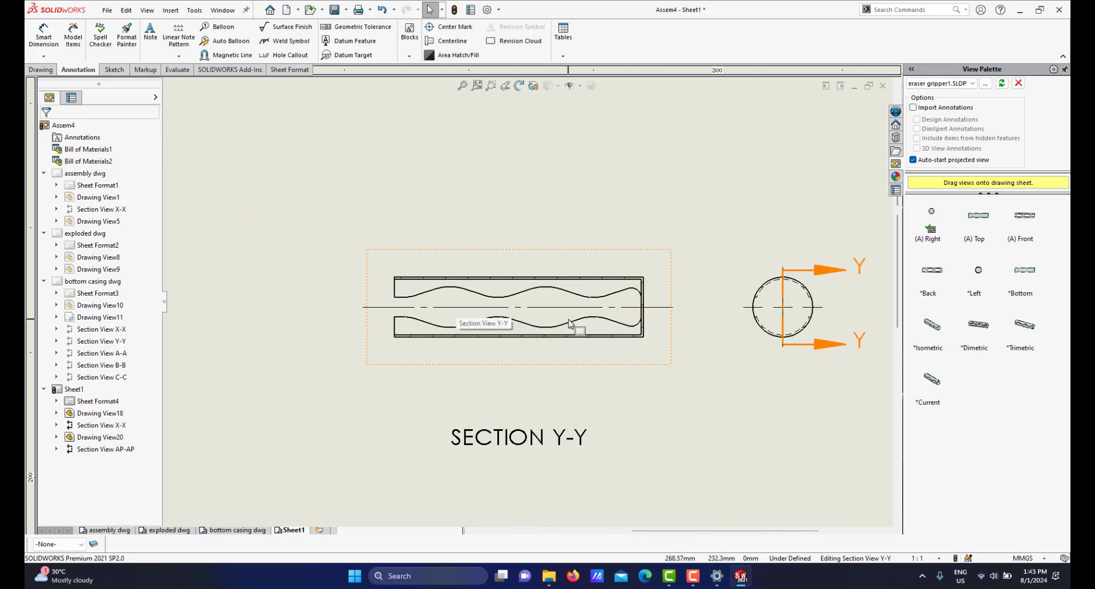
Dimension the gripper's overall length below Section Y-Y using its lower outer edge.
scroll(588, 326, "up", 1)
scroll(553, 320, "down", 2)
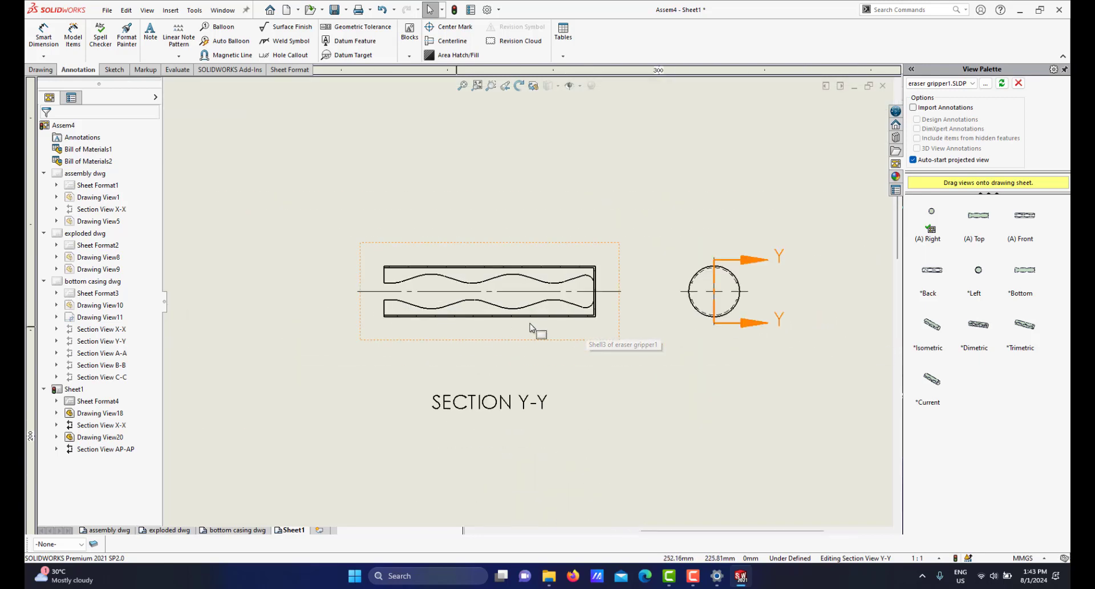
left_click(53, 43)
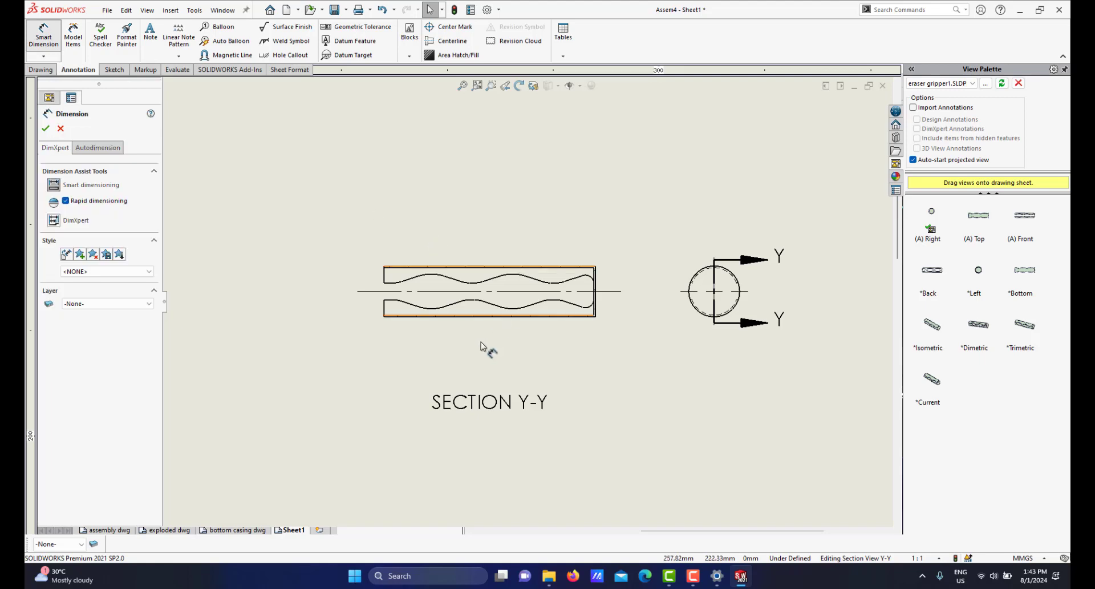
scroll(496, 320, "down", 1)
left_click(499, 309)
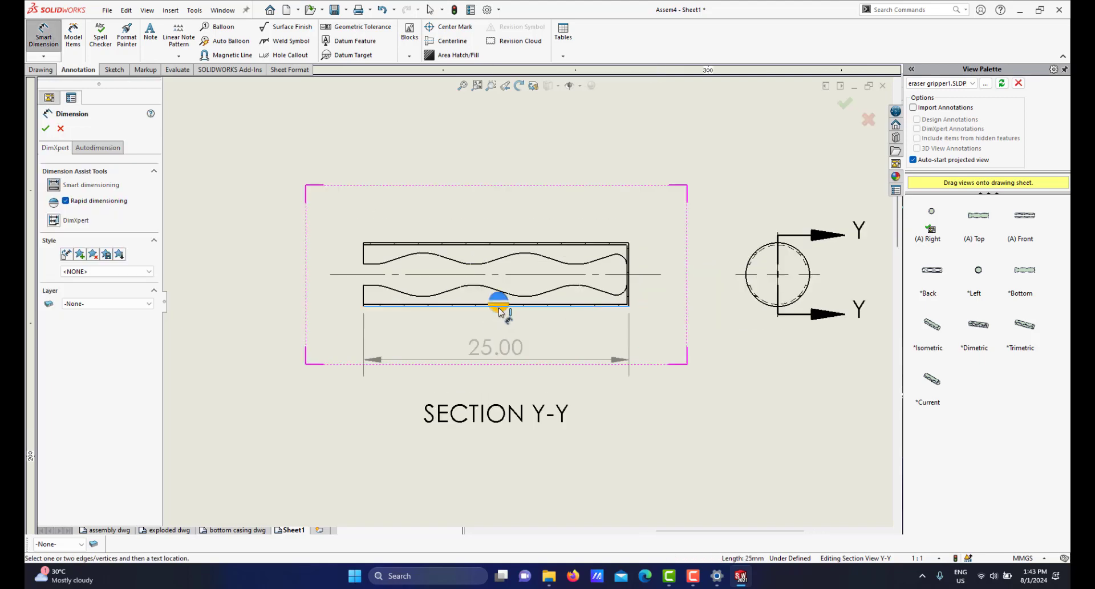
left_click(499, 308)
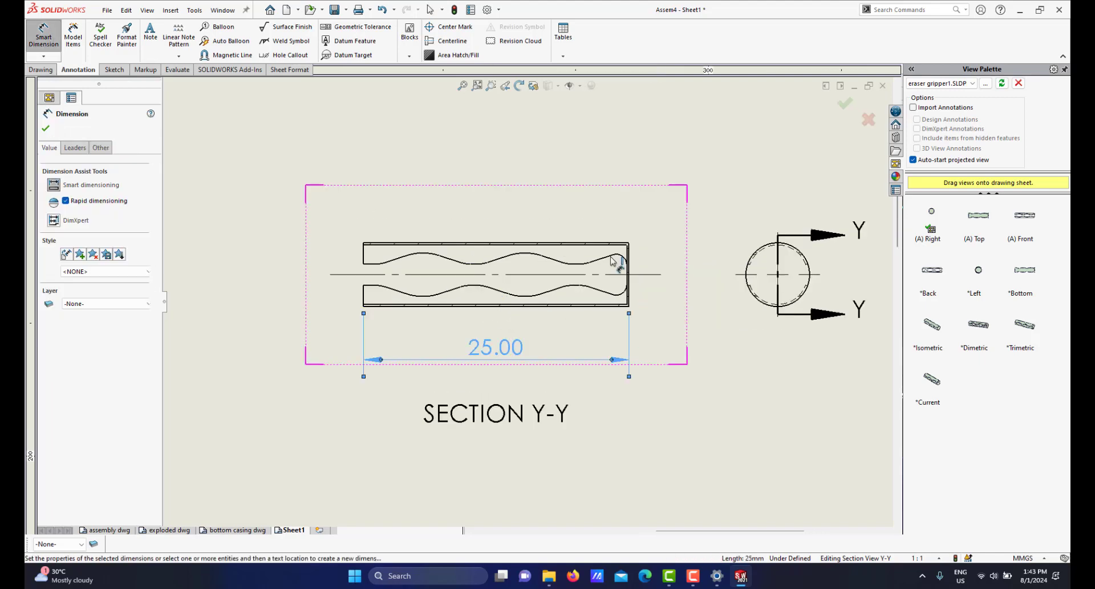
Dimension the outer circle's diameter in the gripper's end view, placing the value above and left of the circle.
scroll(761, 253, "down", 2)
left_click(756, 236)
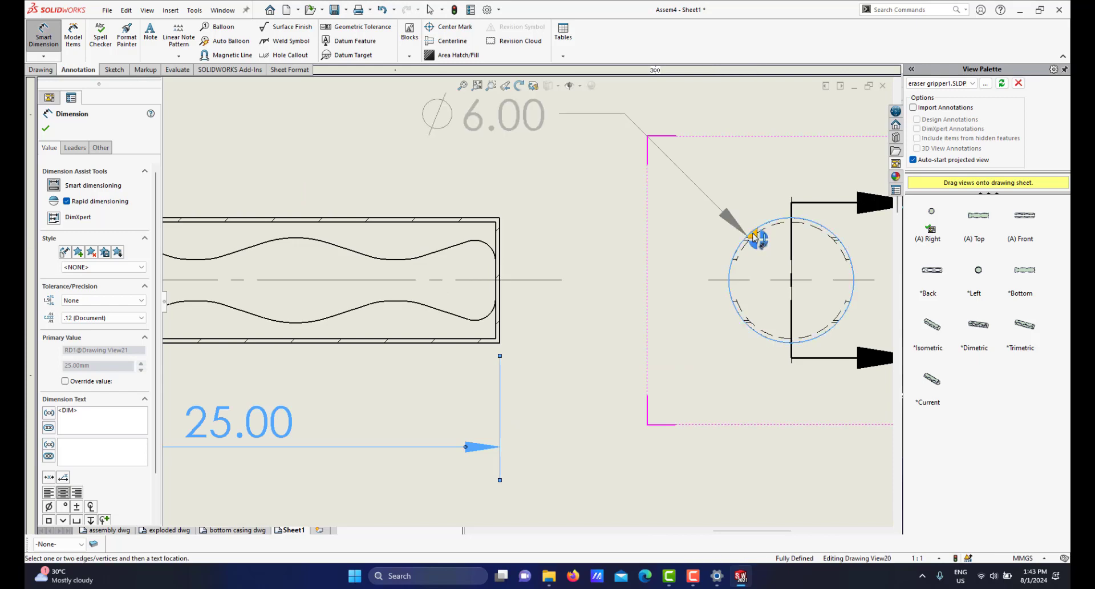
left_click(756, 237)
scroll(766, 257, "up", 3)
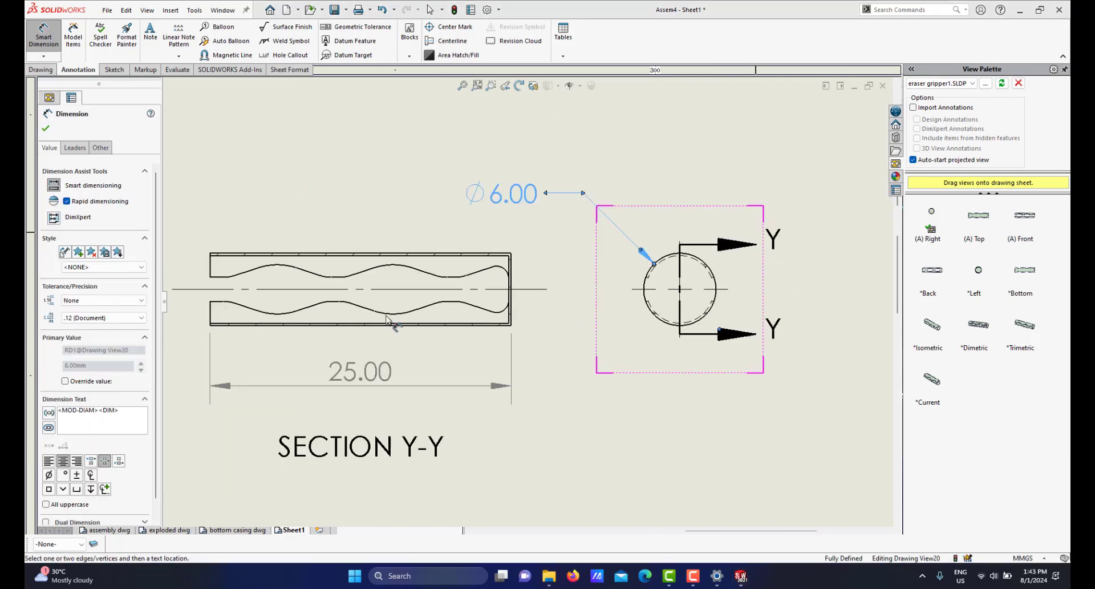
Dimension the upper wall thickness of the gripper in Section Y-Y, placing the value beside the open end.
scroll(461, 327, "down", 2)
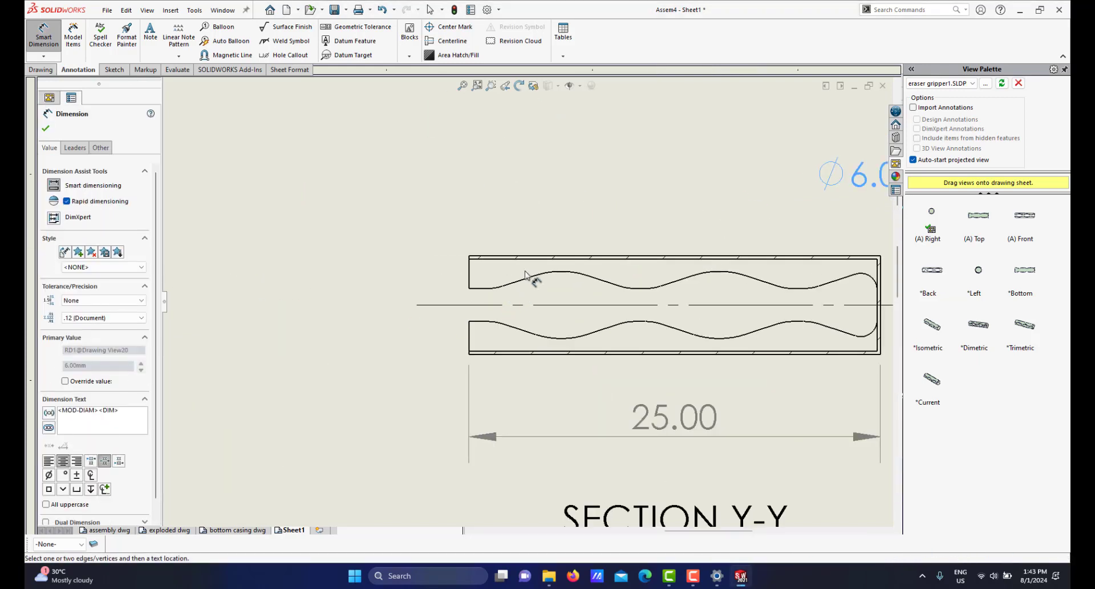
scroll(443, 231, "down", 2)
scroll(440, 247, "down", 2)
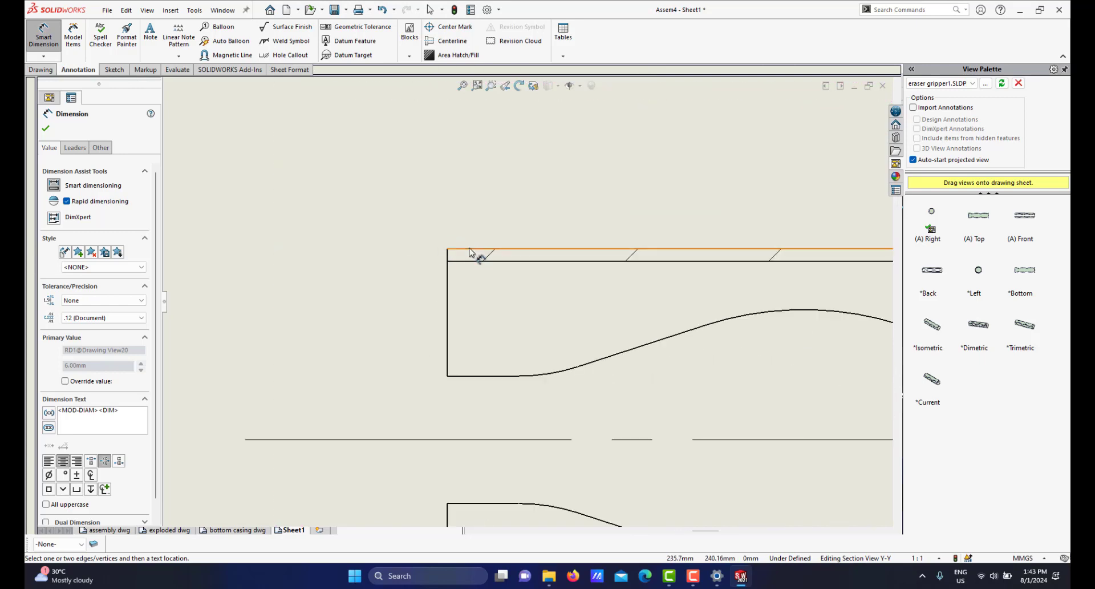
left_click(580, 261)
left_click(580, 261)
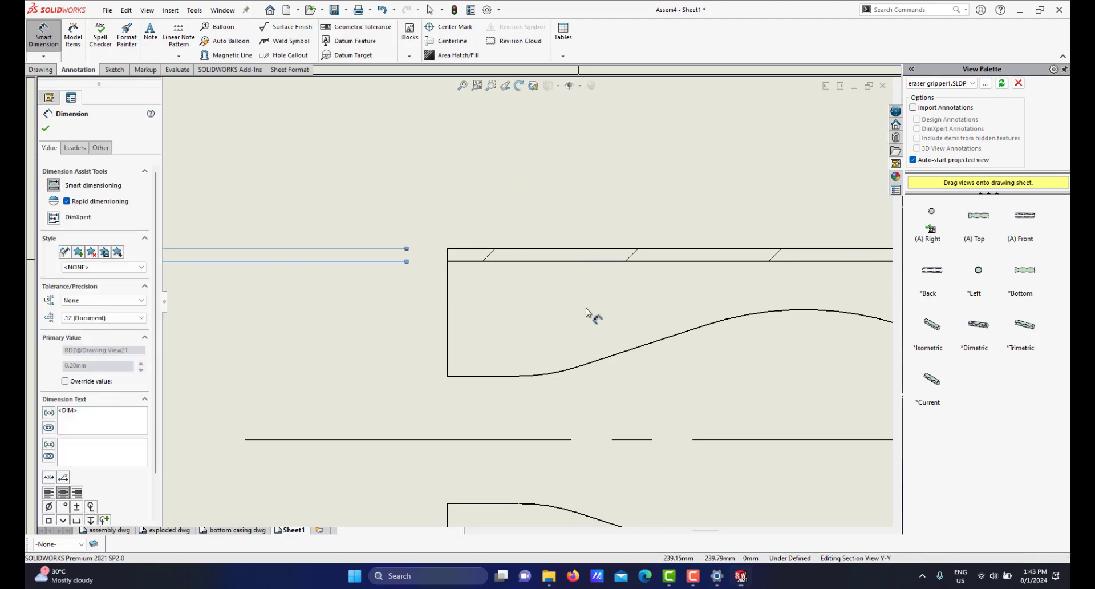
scroll(591, 319, "up", 5)
scroll(593, 328, "up", 2)
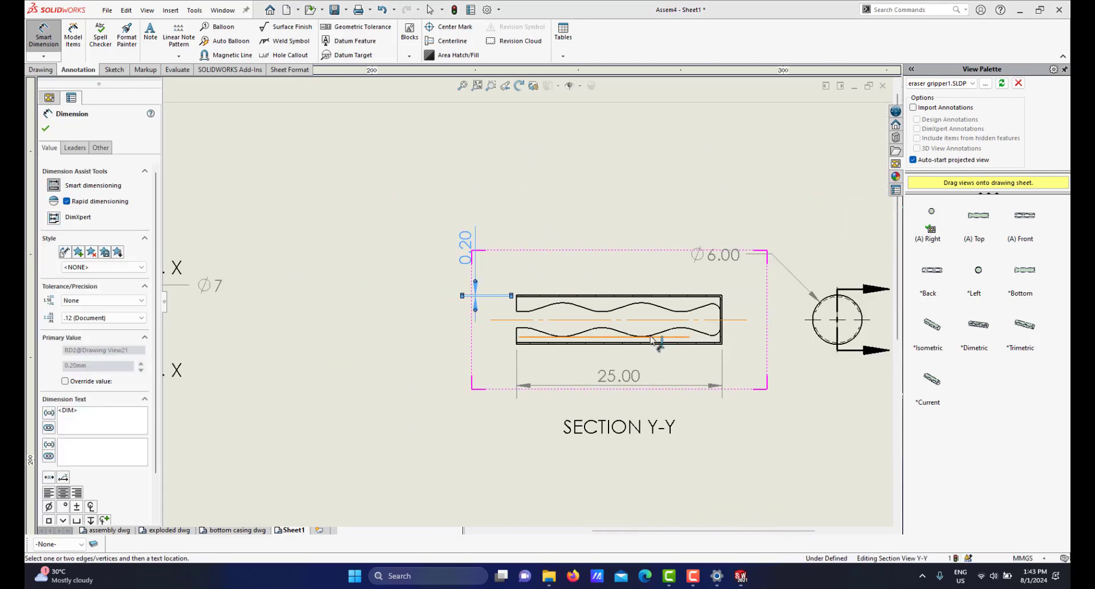
Inspect the wavy split in the eraser gripper1 part model from several angles and return to the drawing sheet.
scroll(652, 317, "up", 3)
scroll(652, 316, "down", 2)
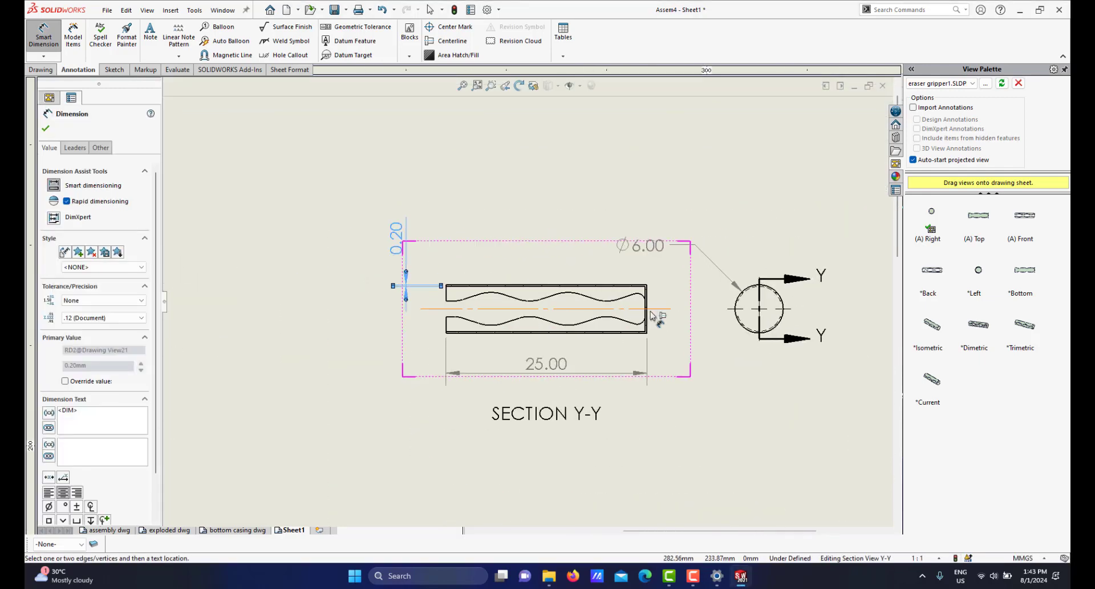
scroll(527, 314, "down", 3)
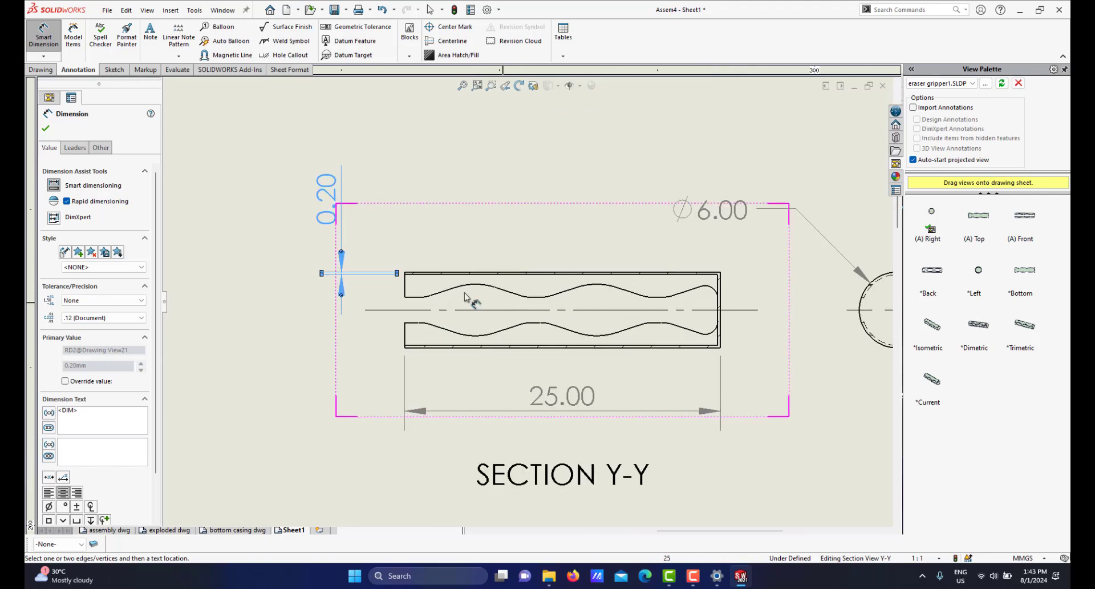
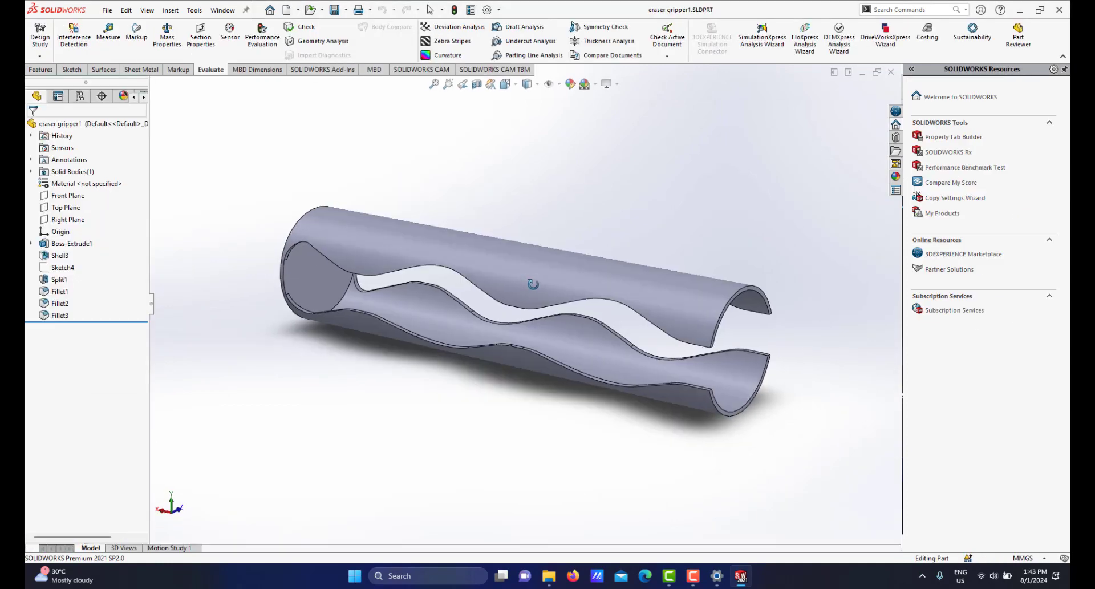
mouse_move(551, 249)
middle_mouse_down()
mouse_move(594, 252)
mouse_move(361, 263)
middle_mouse_up()
middle_click_drag(601, 294, 546, 331)
scroll(540, 341, "up", 5)
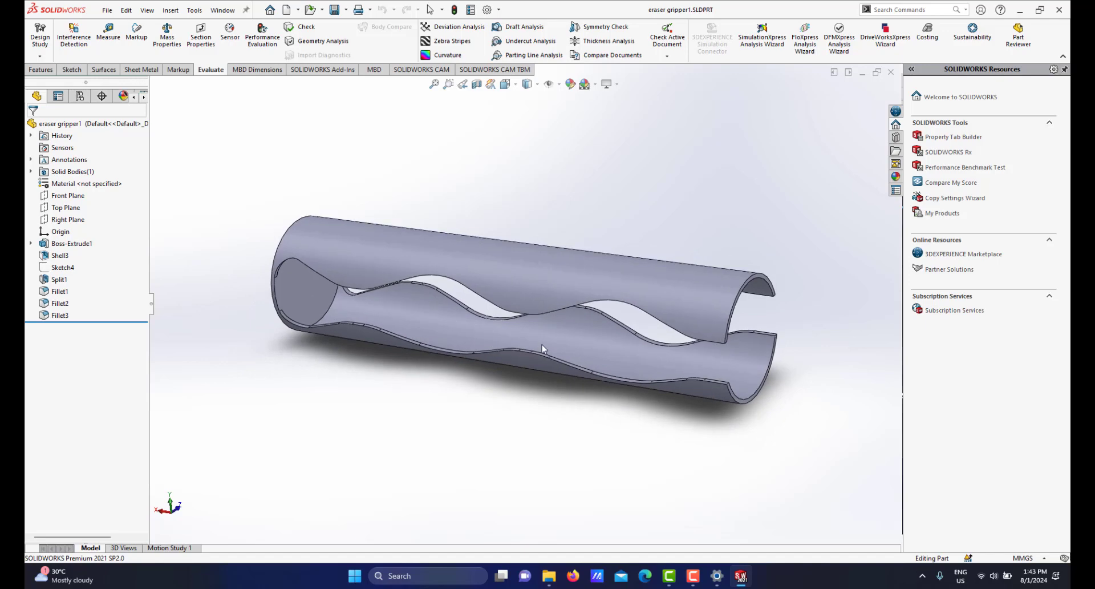
middle_click_drag(542, 345, 687, 513)
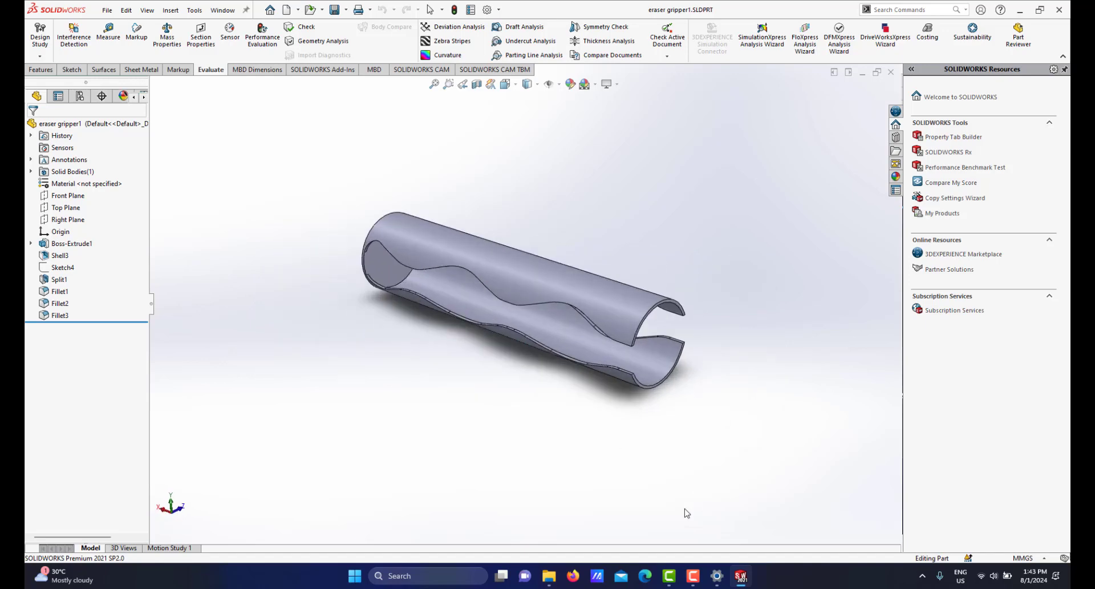
mouse_move(745, 578)
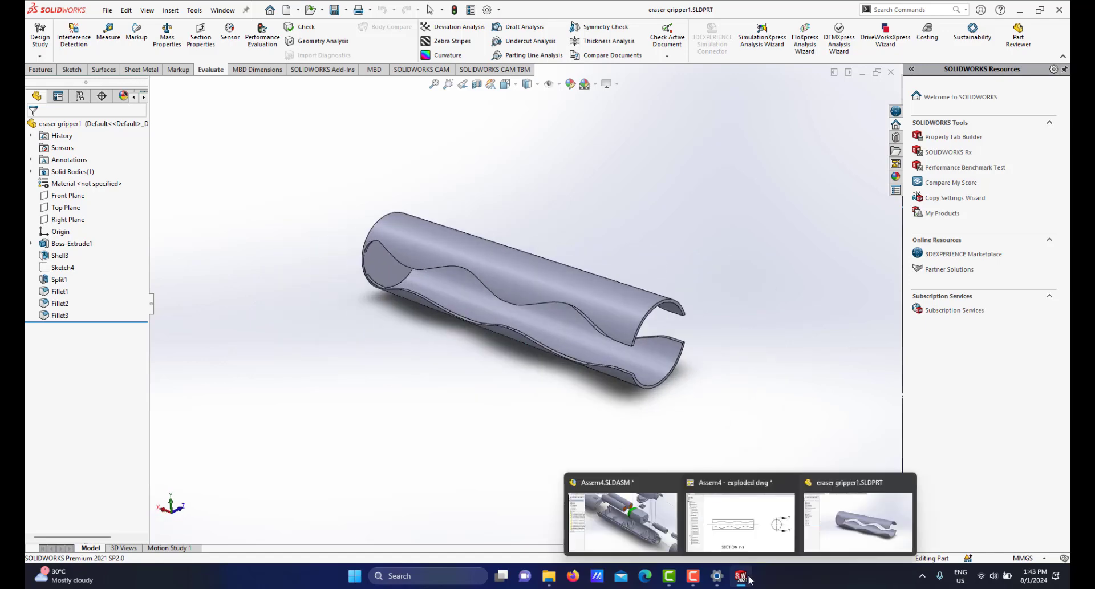
left_click(749, 509)
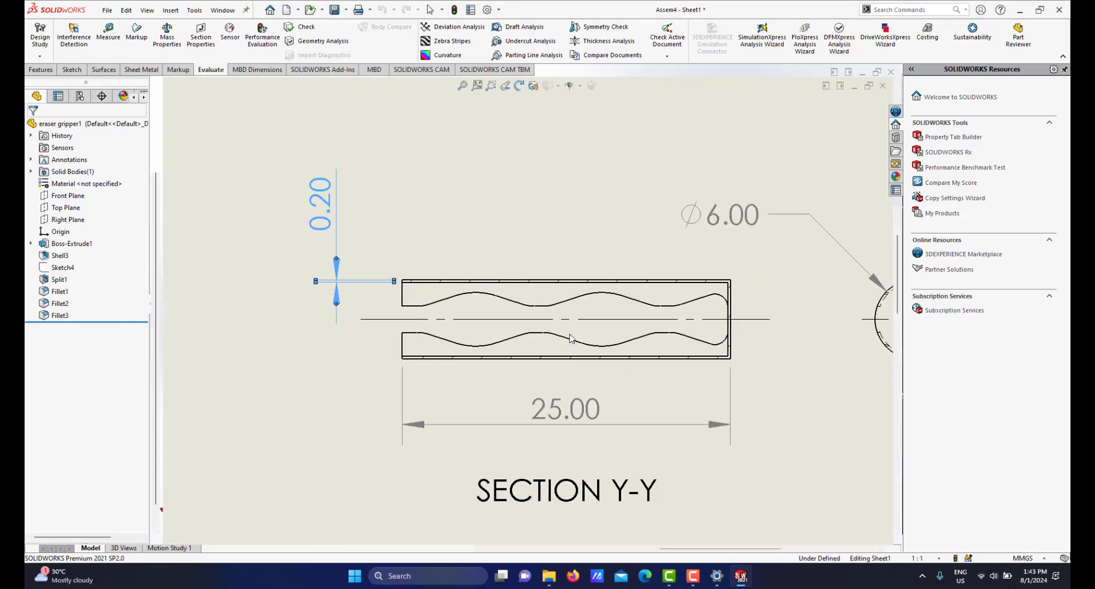
Dimension the vertical gap between the upper and lower wavy edges at the gripper's open end in Section Y-Y.
scroll(582, 336, "up", 4)
scroll(580, 329, "down", 1)
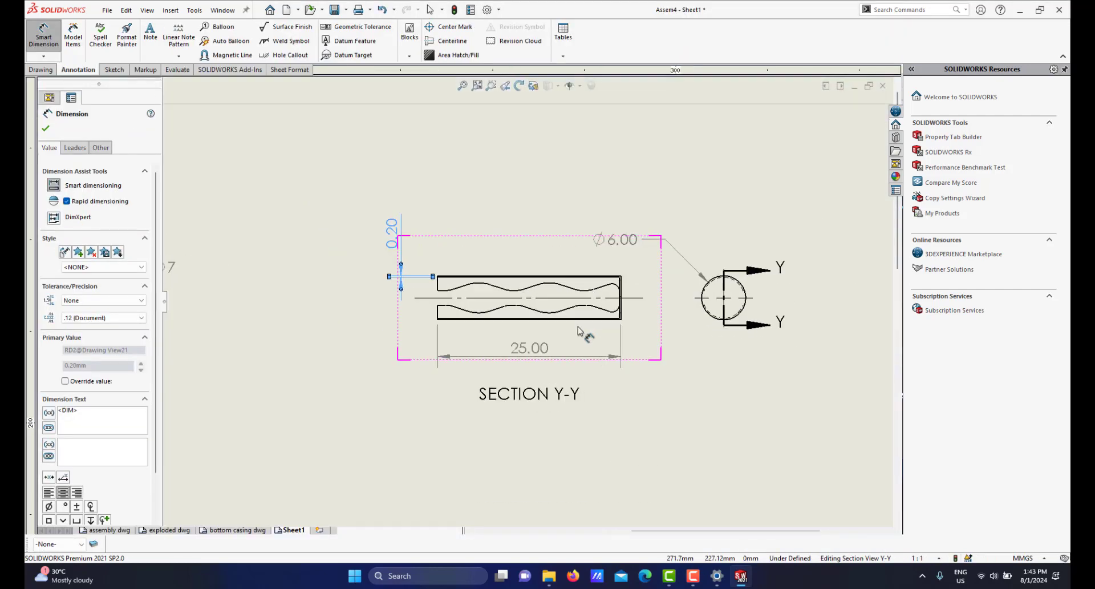
scroll(575, 288, "down", 2)
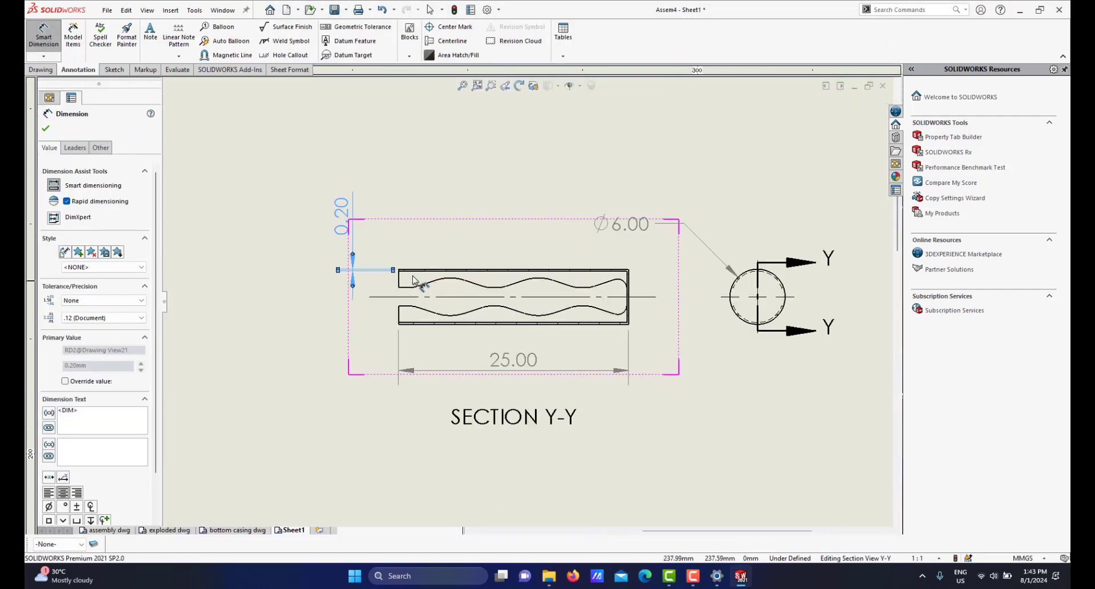
scroll(588, 332, "up", 2)
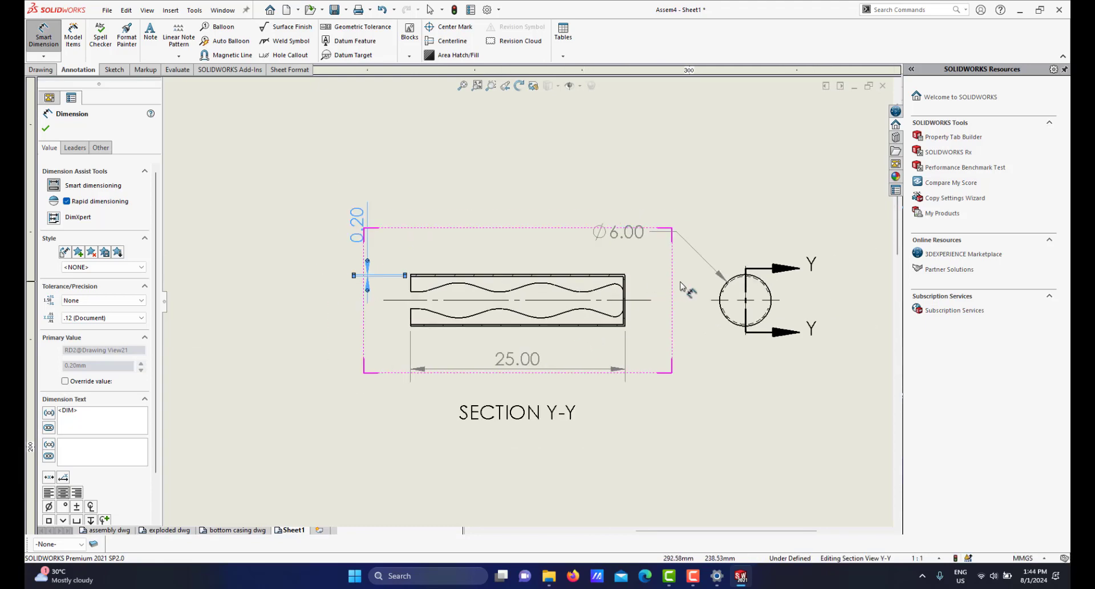
scroll(403, 268, "down", 1)
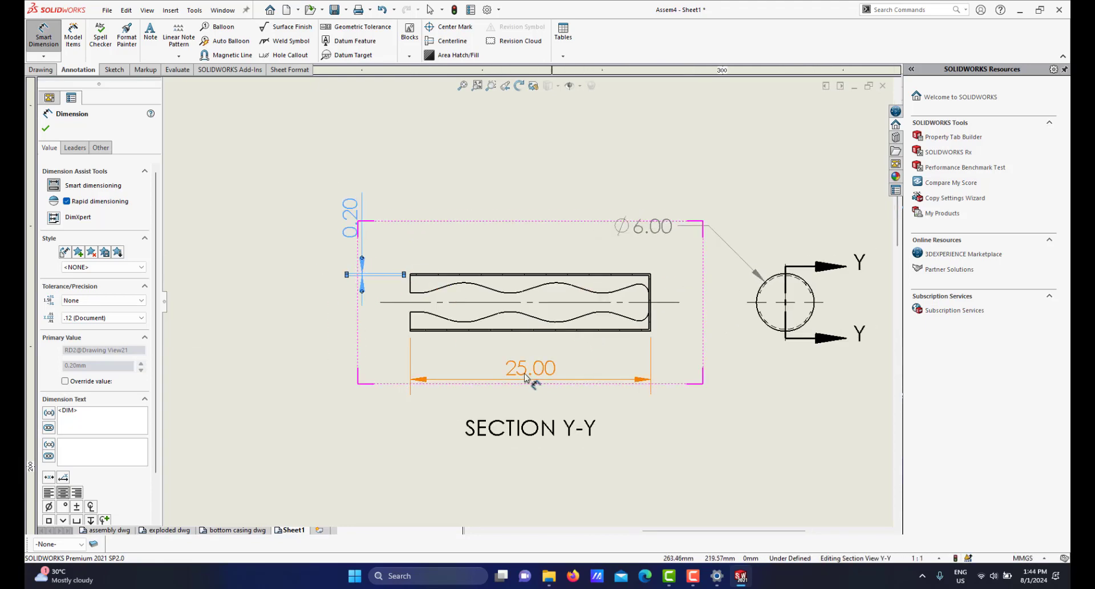
scroll(648, 328, "up", 2)
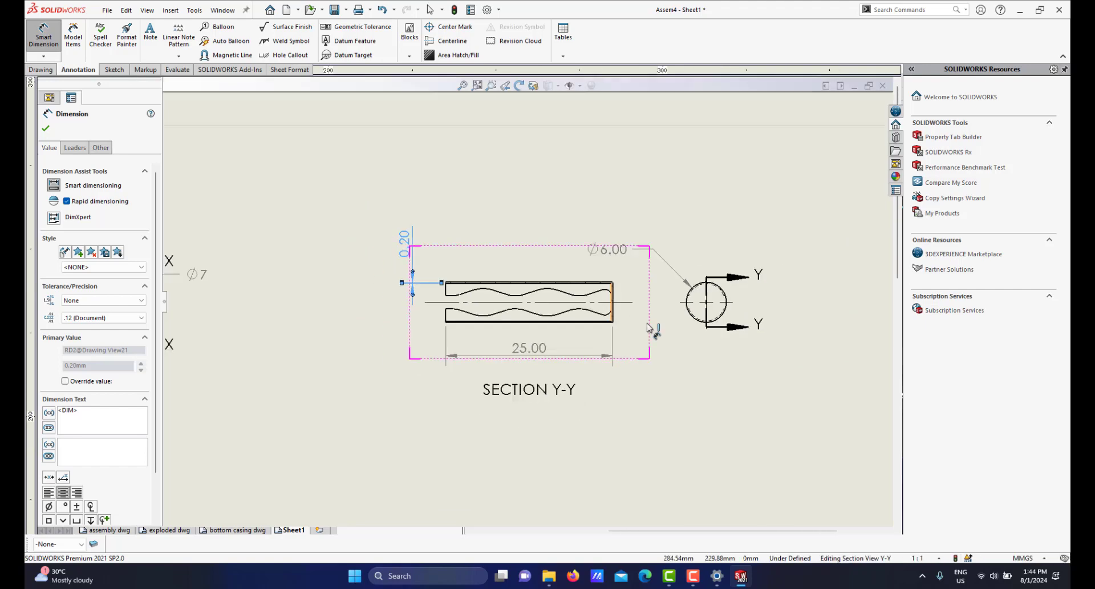
scroll(540, 326, "down", 1)
scroll(435, 318, "down", 5)
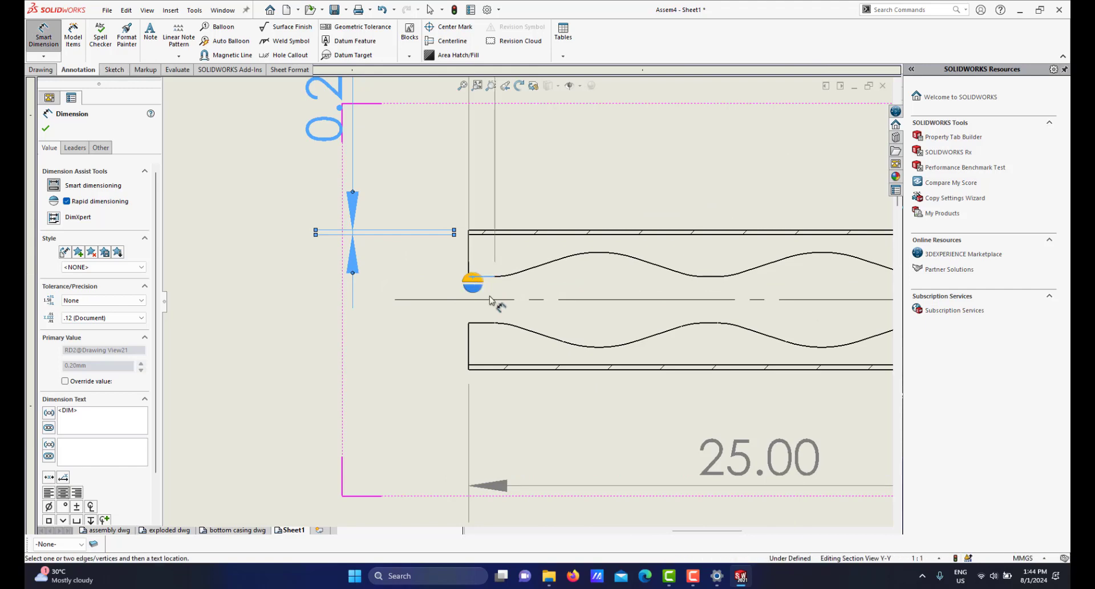
left_click(485, 323)
left_click(482, 323)
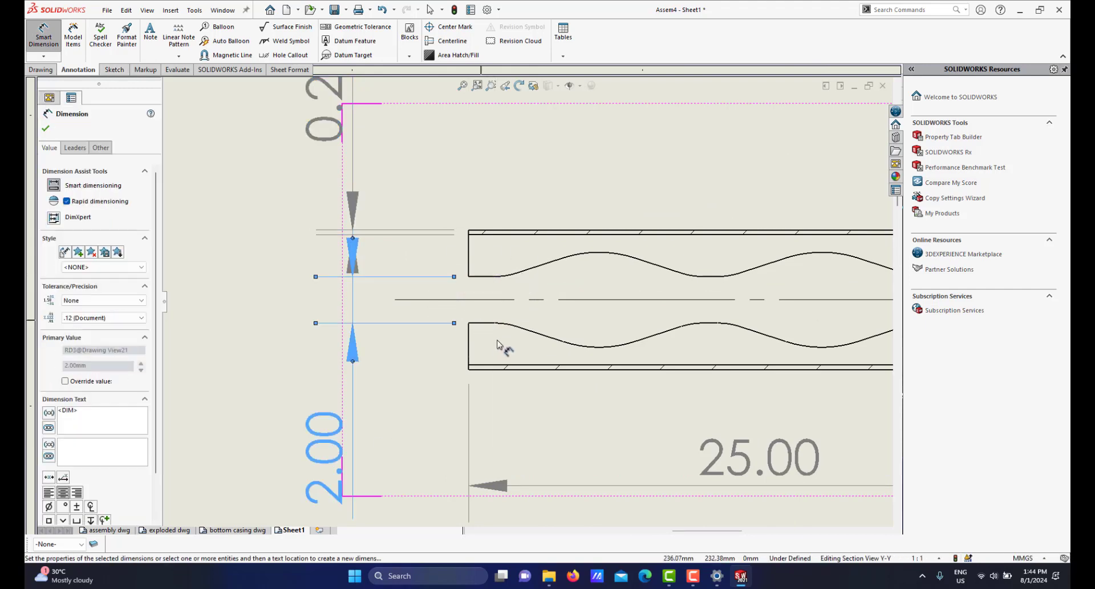
scroll(586, 337, "up", 5)
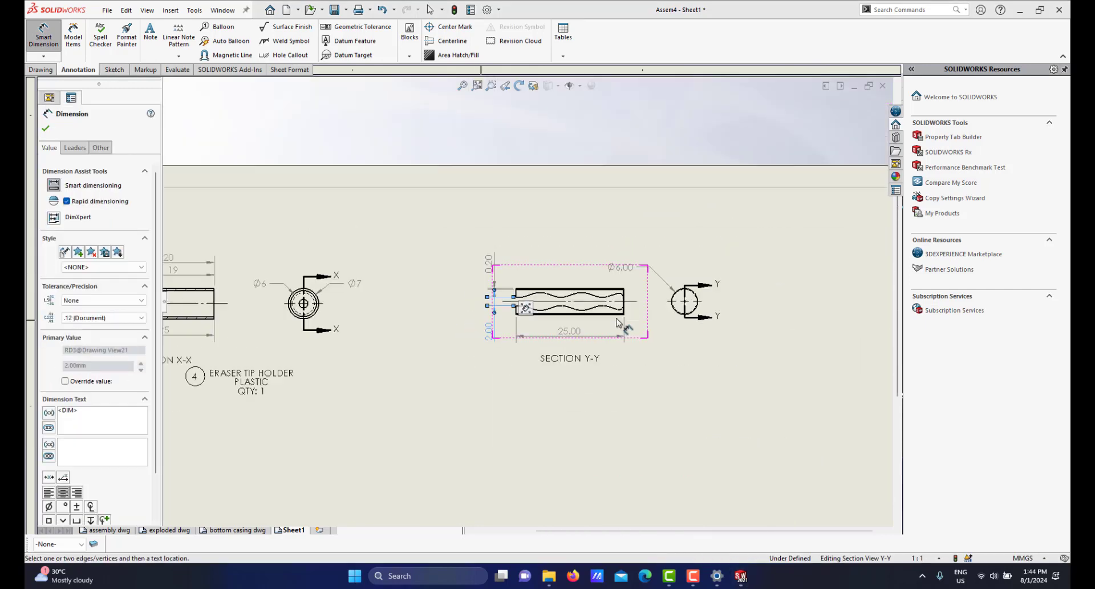
Move the end view's diameter dimension closer to the circle and set its precision to None.
right_click(660, 336)
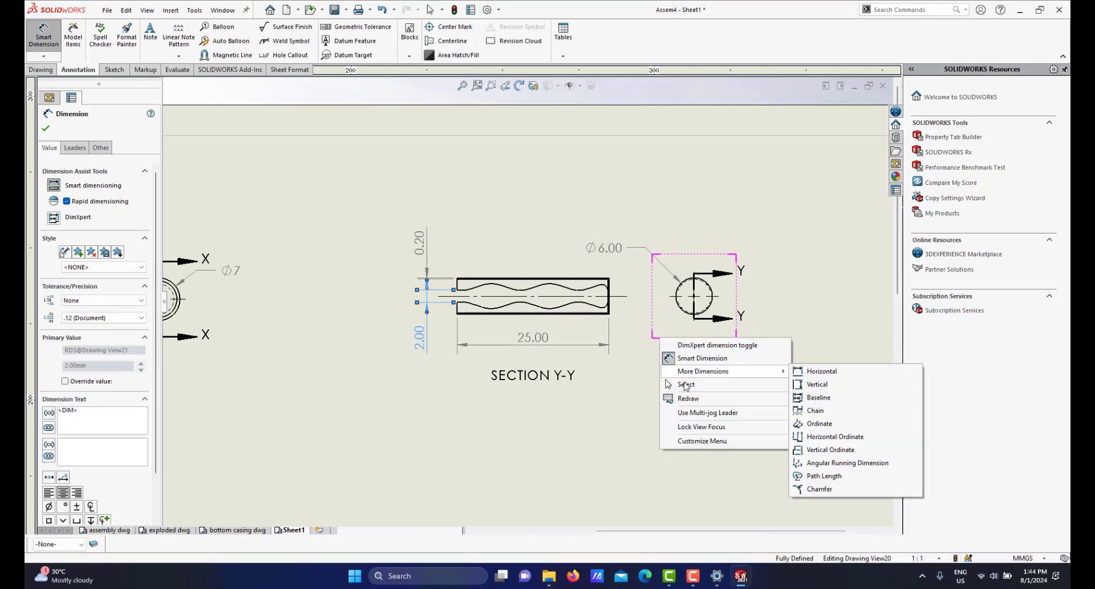
left_click(686, 385)
scroll(660, 253, "down", 2)
scroll(656, 292, "down", 1)
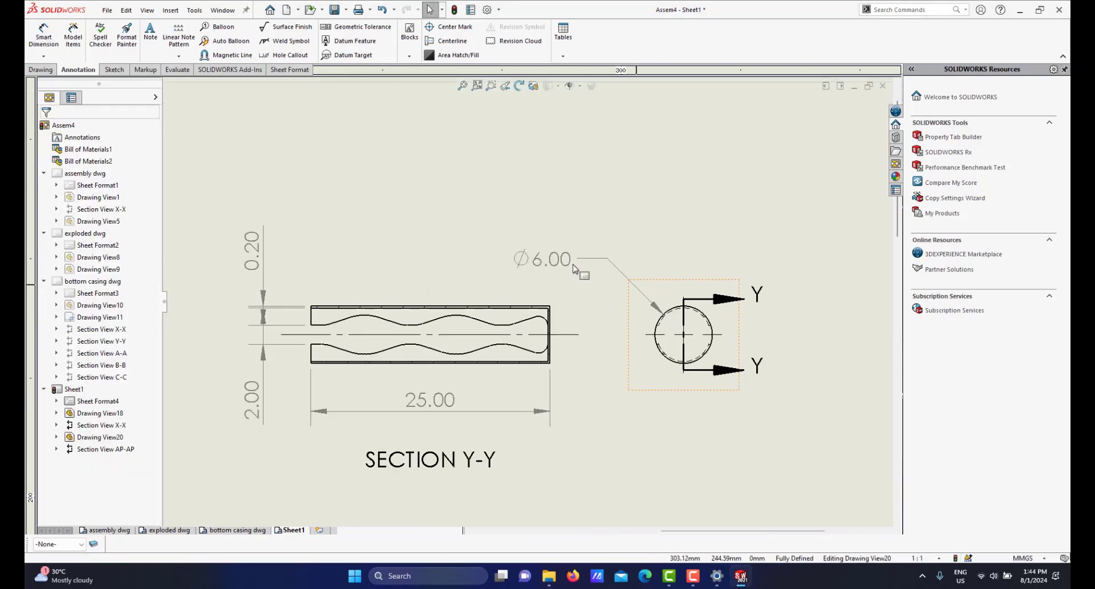
left_click_drag(567, 264, 588, 280)
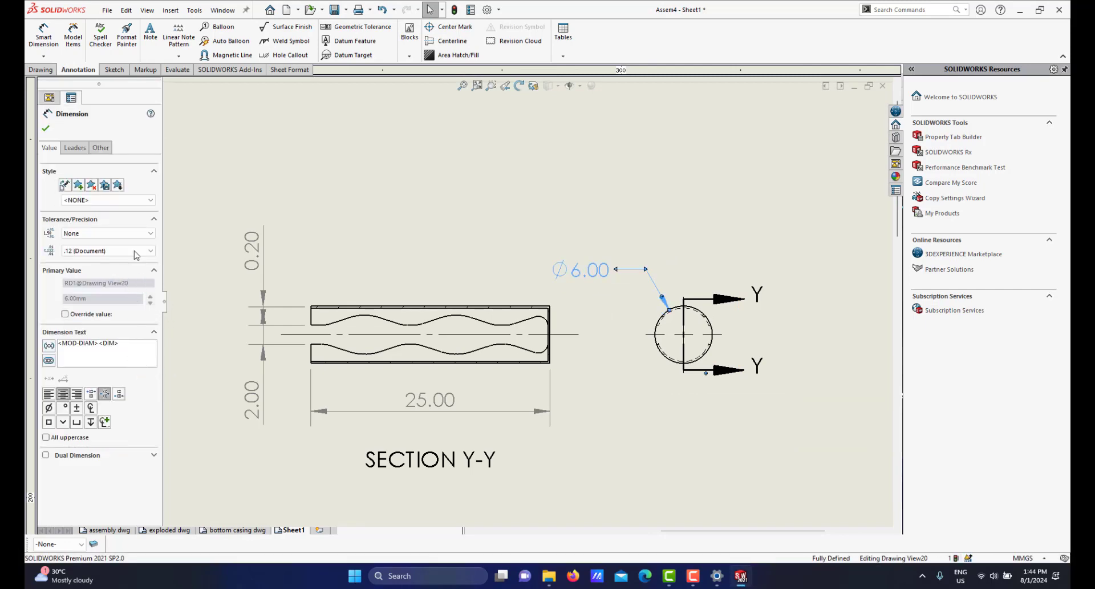
left_click(126, 250)
left_click(119, 261)
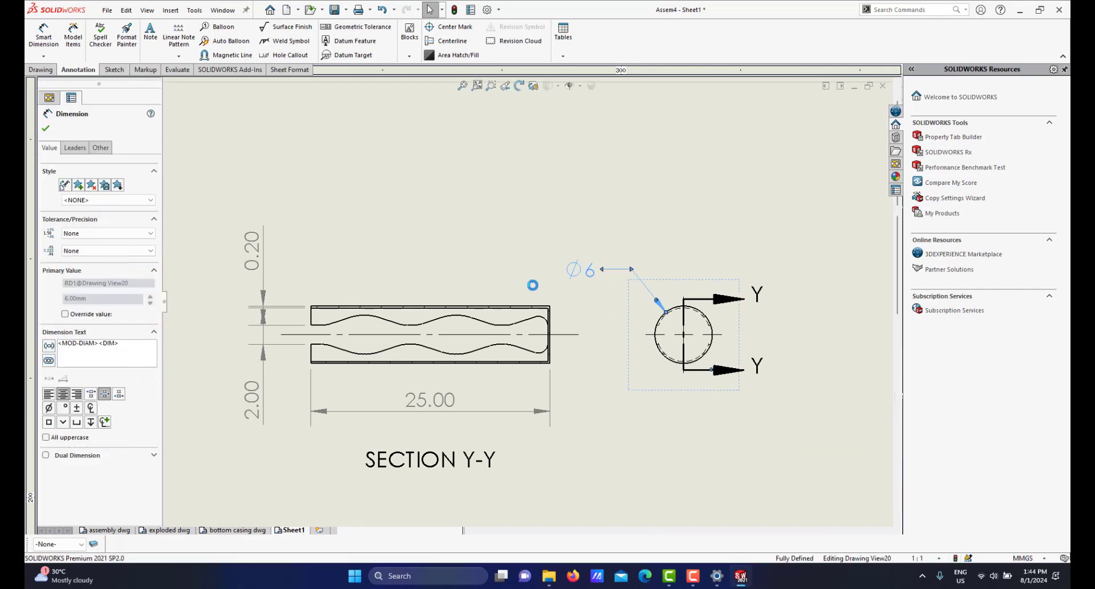
scroll(533, 285, "up", 2)
scroll(624, 362, "down", 2)
right_click(745, 346)
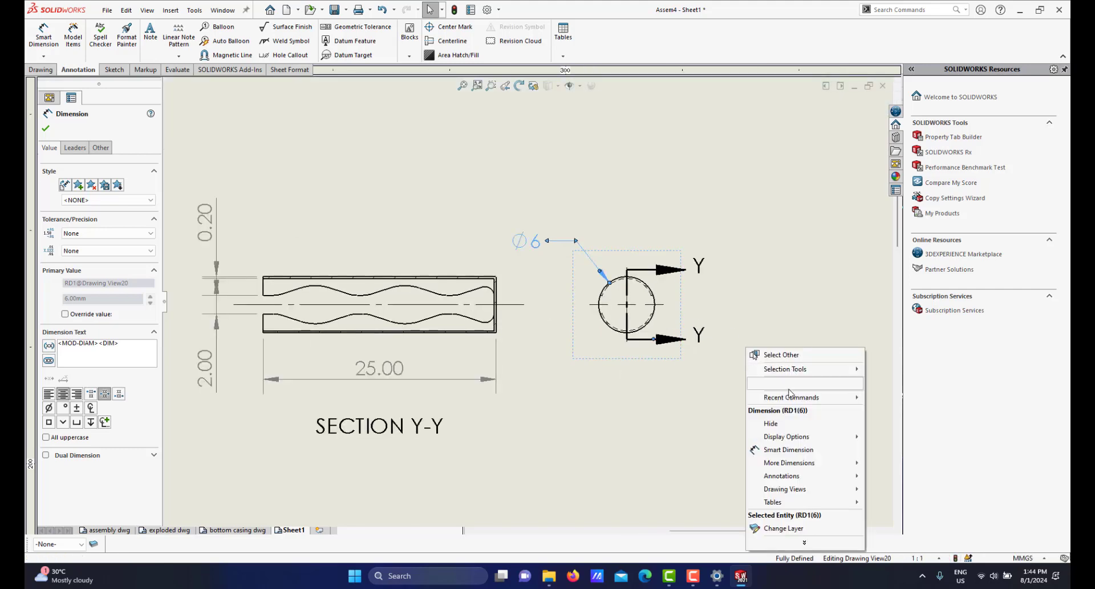
left_click(707, 288)
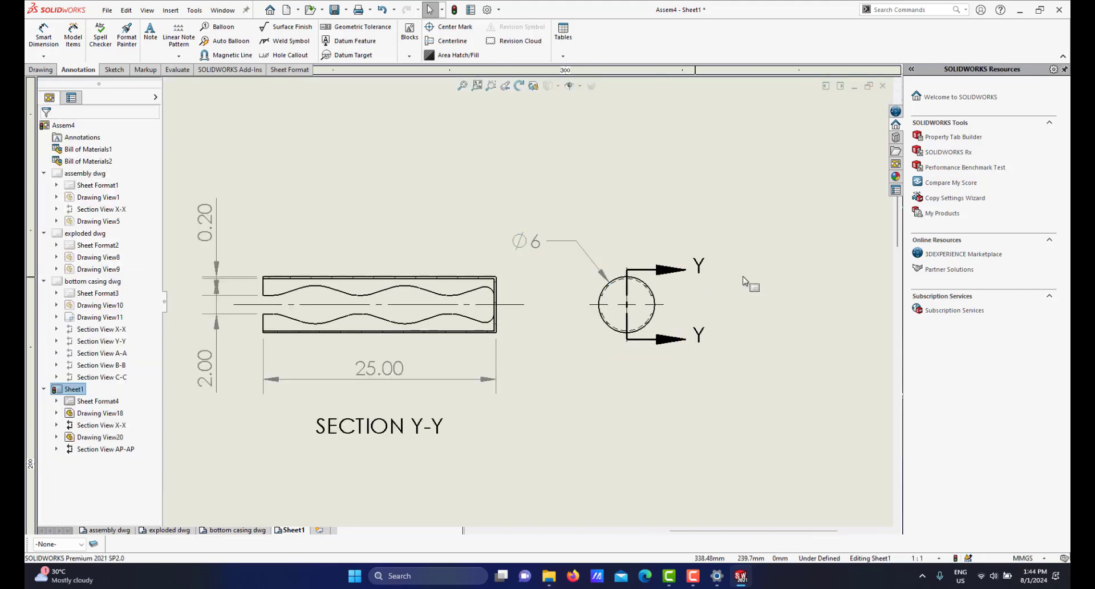
Open the Y-Y cutting line's sketch, lengthen the vertical center mark lines beyond both ends of the circle, and exit the sketch.
left_click(627, 278)
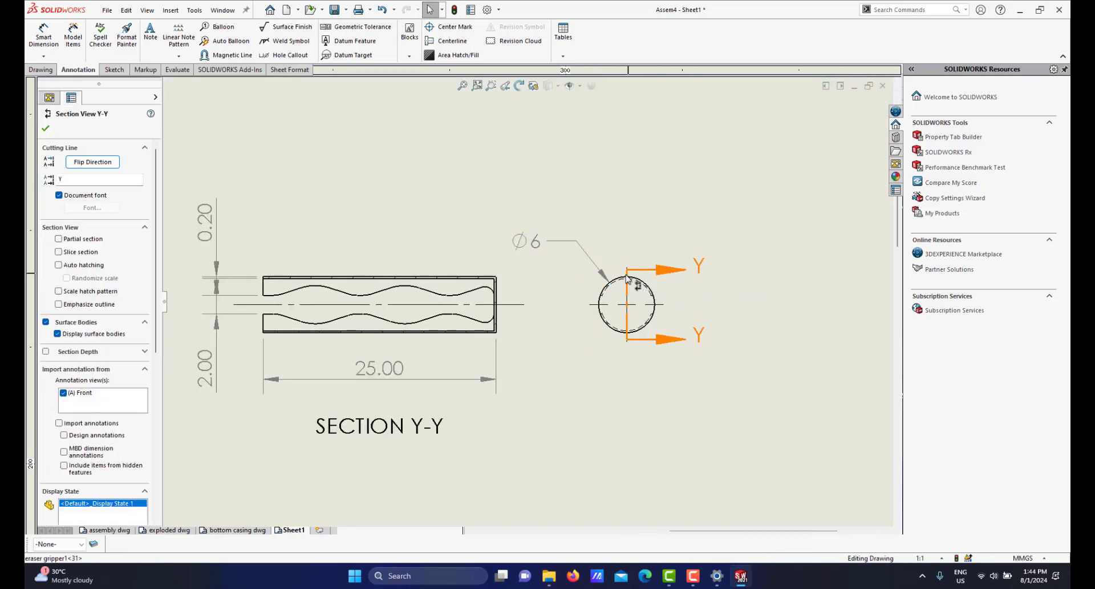
right_click(627, 278)
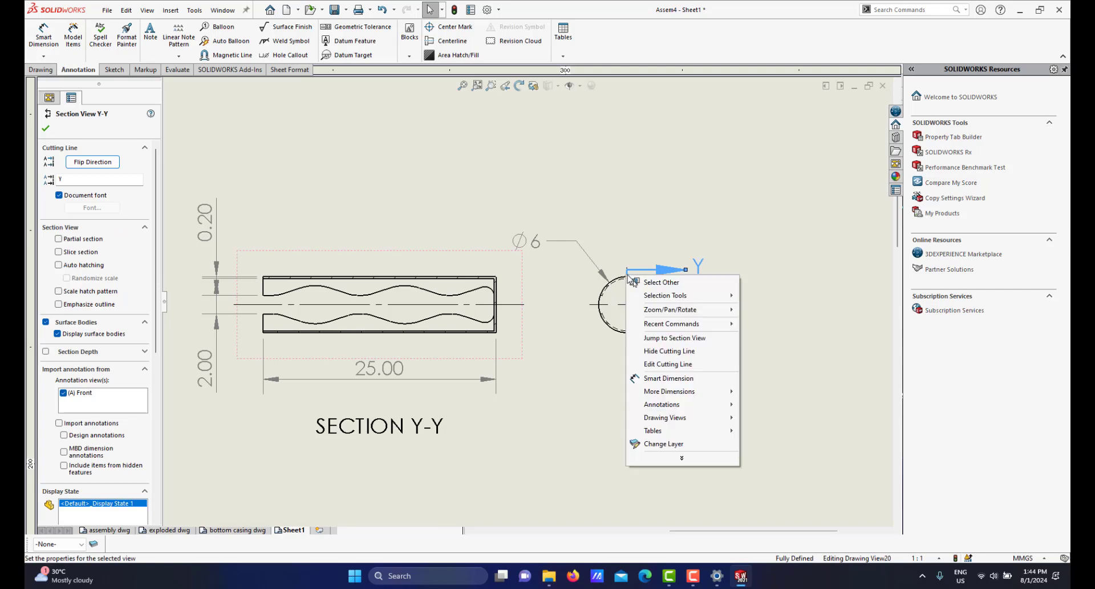
left_click(659, 365)
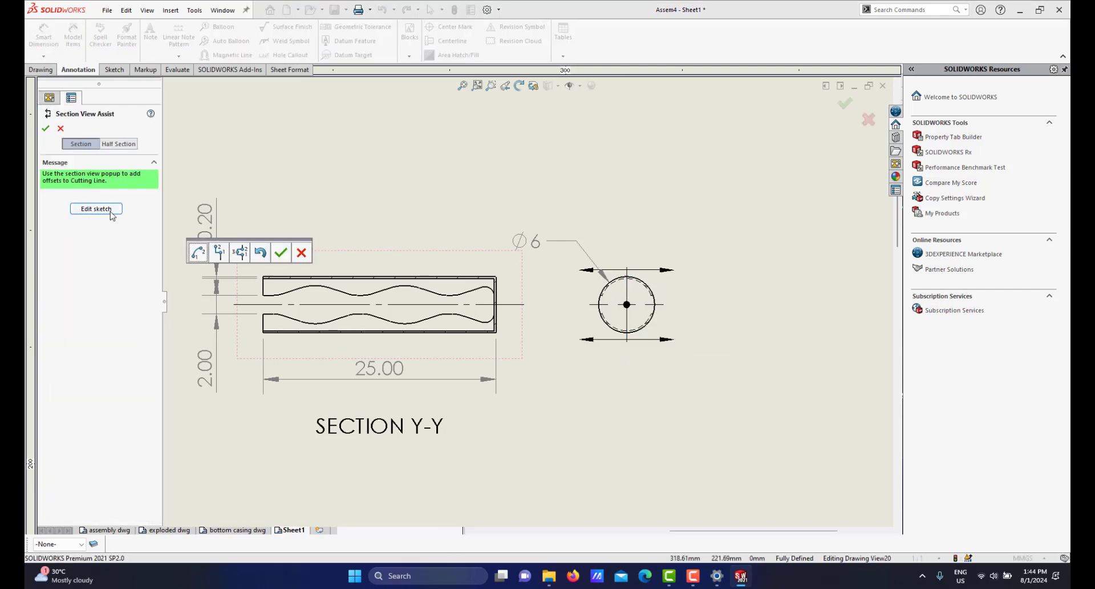
left_click(95, 209)
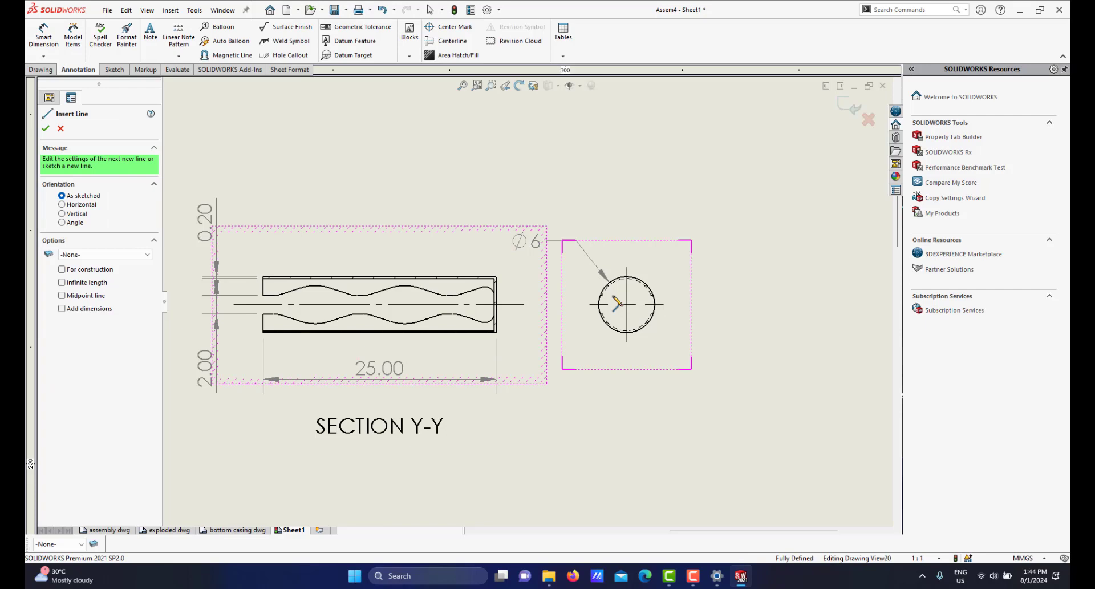
key("Escape")
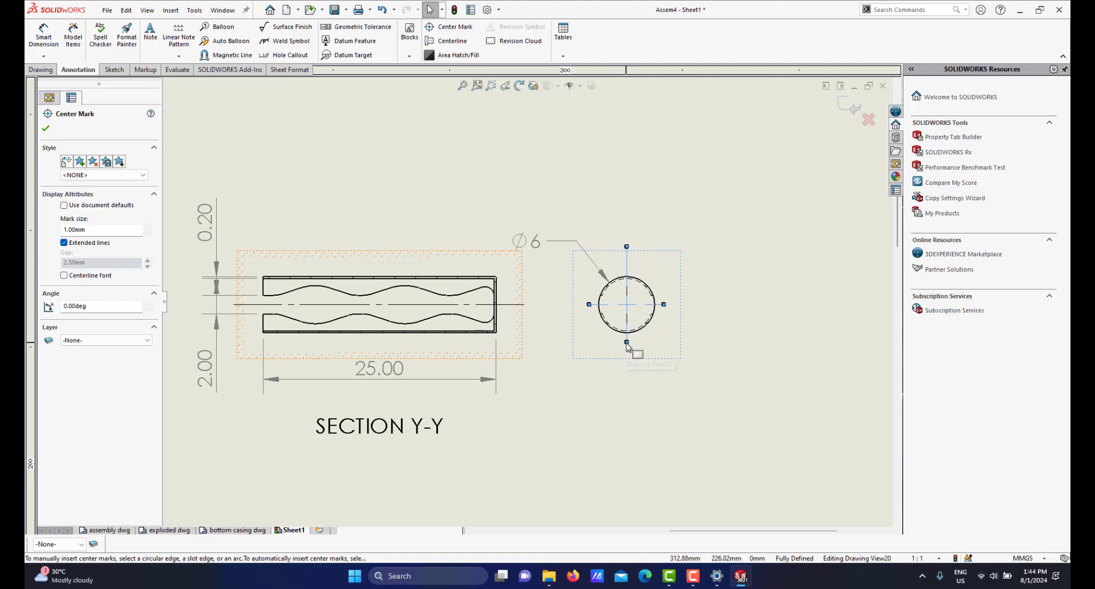
left_click_drag(626, 365, 626, 361)
left_click(845, 110)
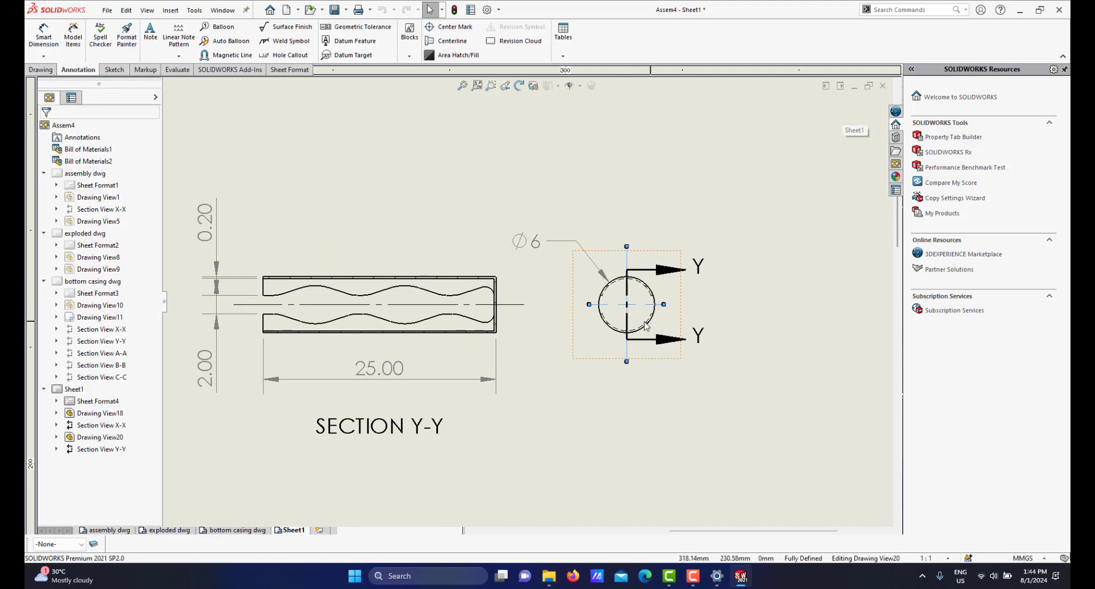
Delete the center mark from the gripper's circular end view.
scroll(646, 319, "up", 2)
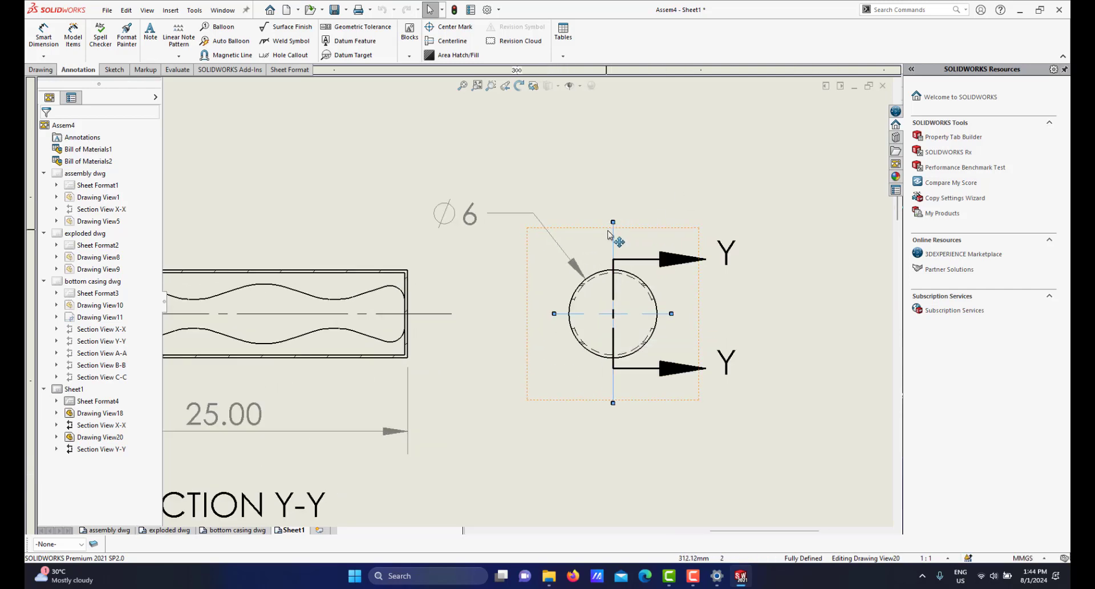
left_click(821, 311)
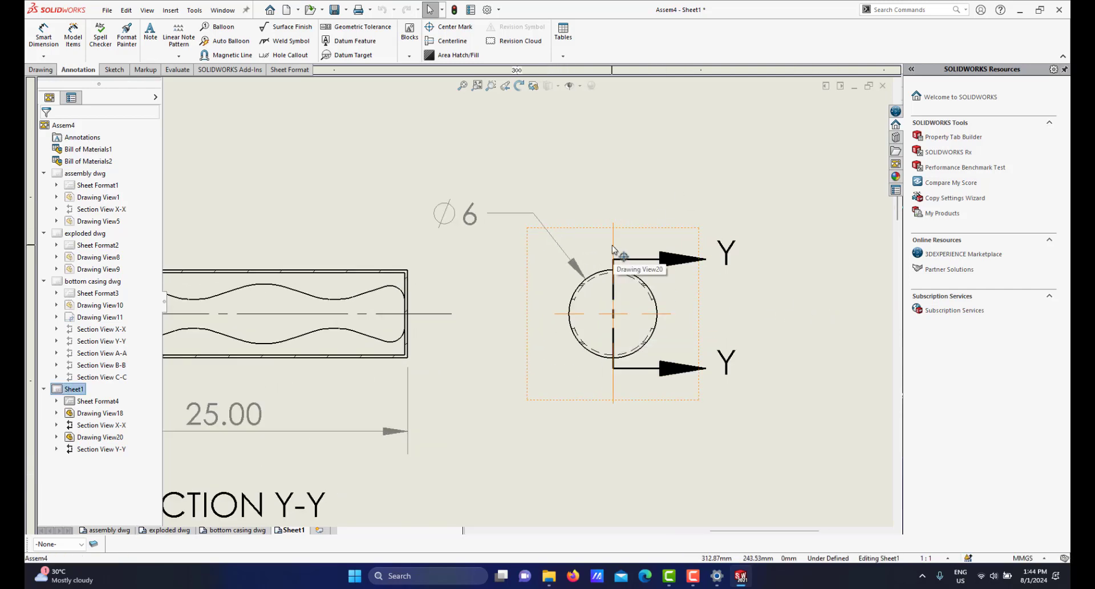
left_click(648, 266)
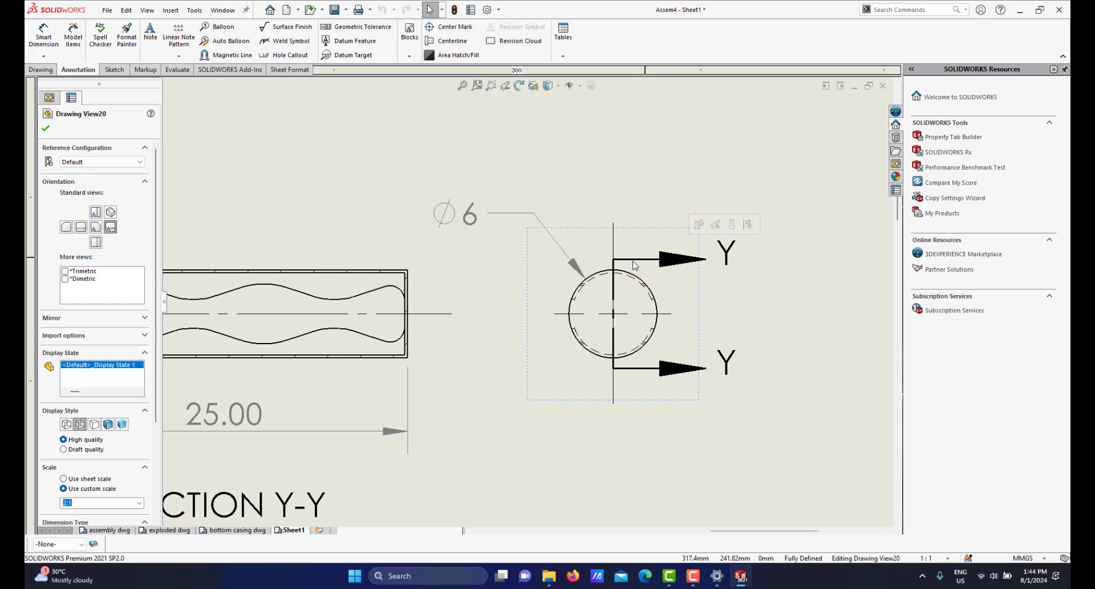
left_click(613, 239)
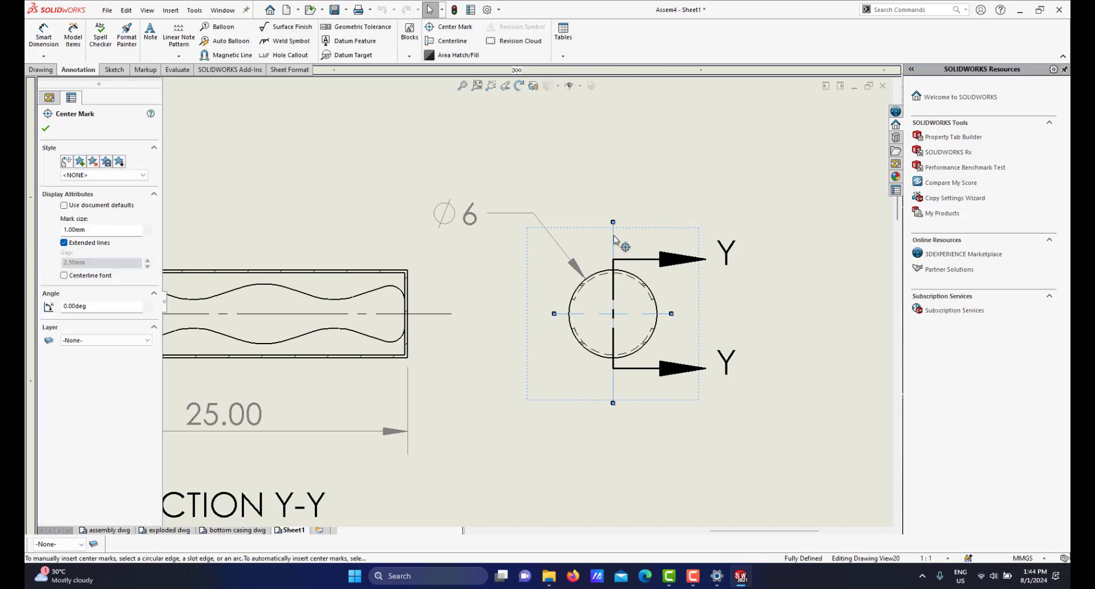
key("Delete")
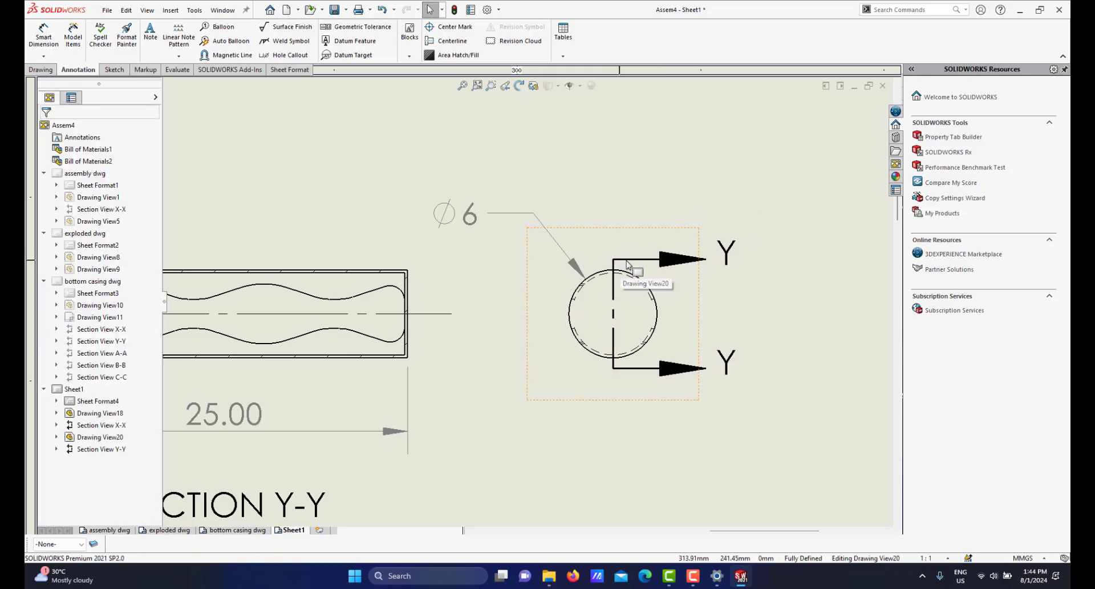
Edit the sketch of section line Y-Y and lengthen it at both ends beyond the circular end view.
left_click(615, 267)
right_click(615, 266)
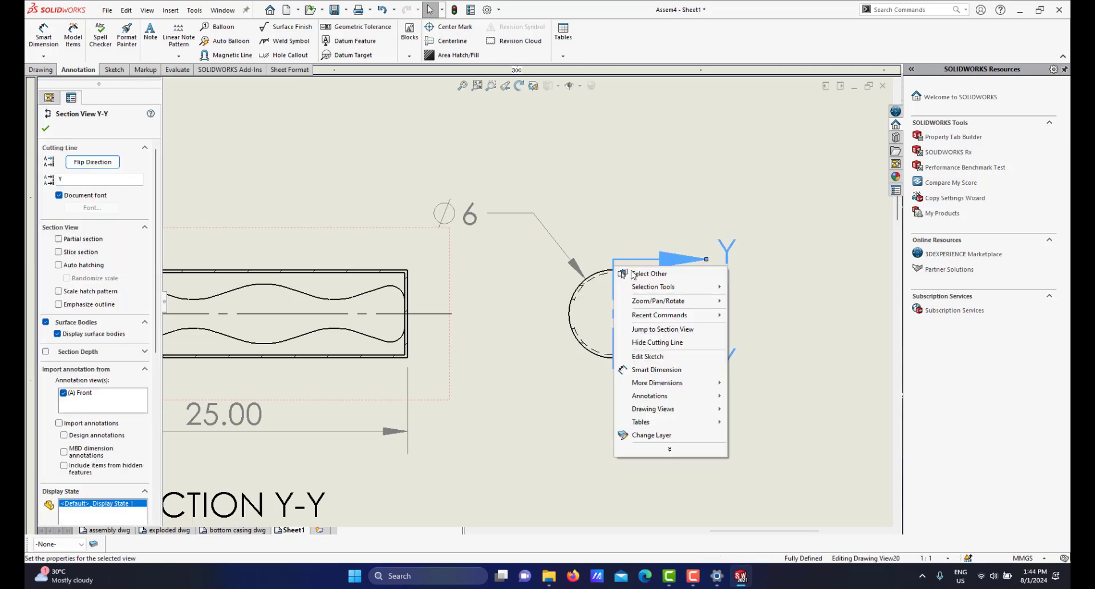
left_click(648, 356)
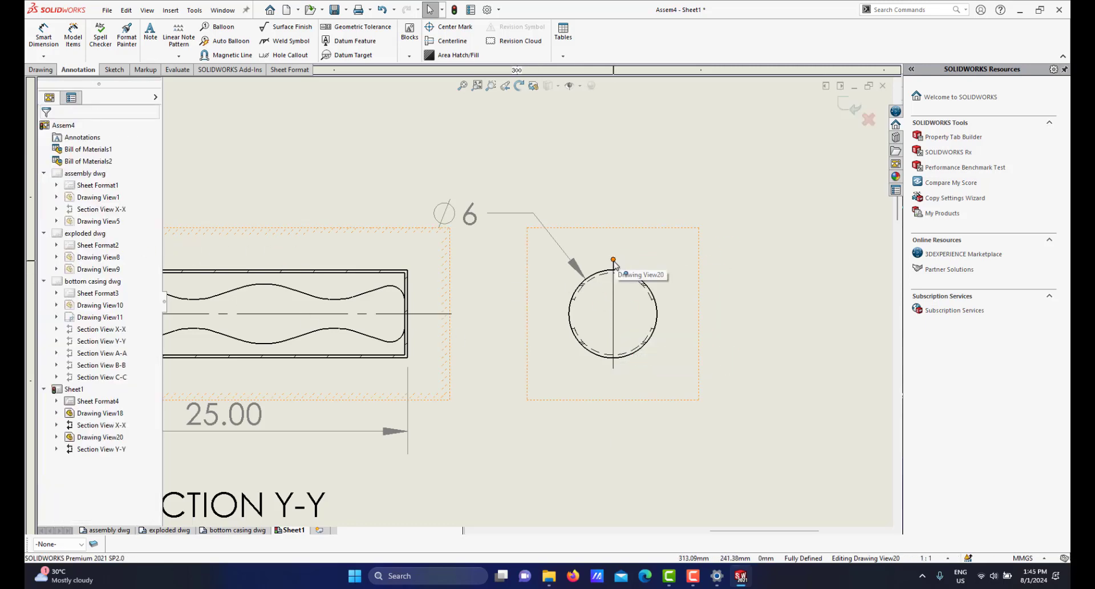
left_click_drag(613, 260, 613, 240)
left_click_drag(614, 363, 613, 390)
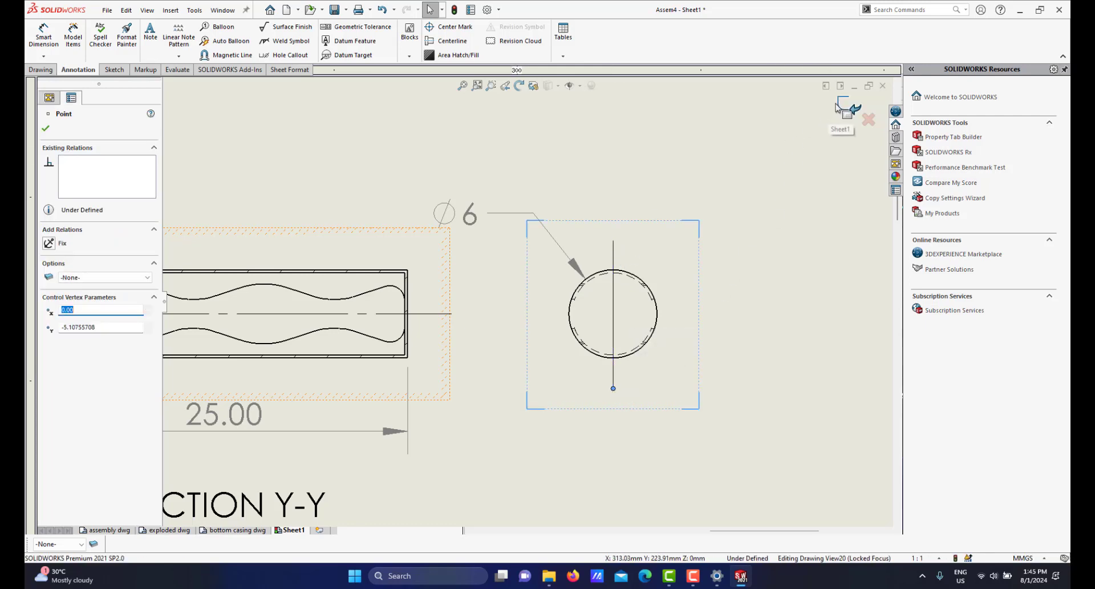
left_click(839, 106)
Add a center mark to the outer circle of the end view and set its mark size to 1 mm.
scroll(597, 322, "down", 1)
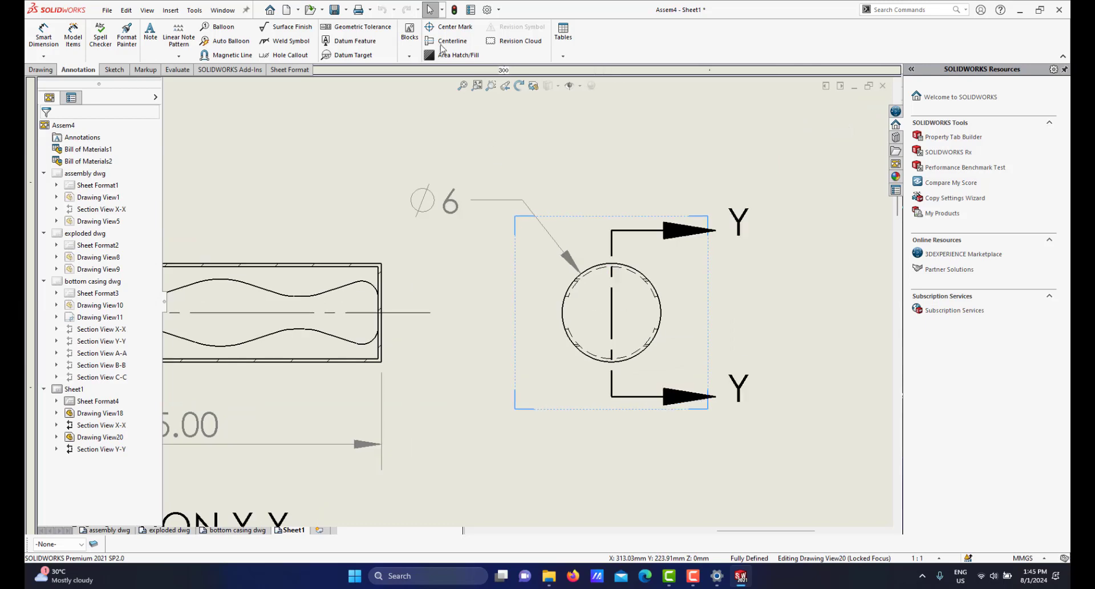
left_click(450, 26)
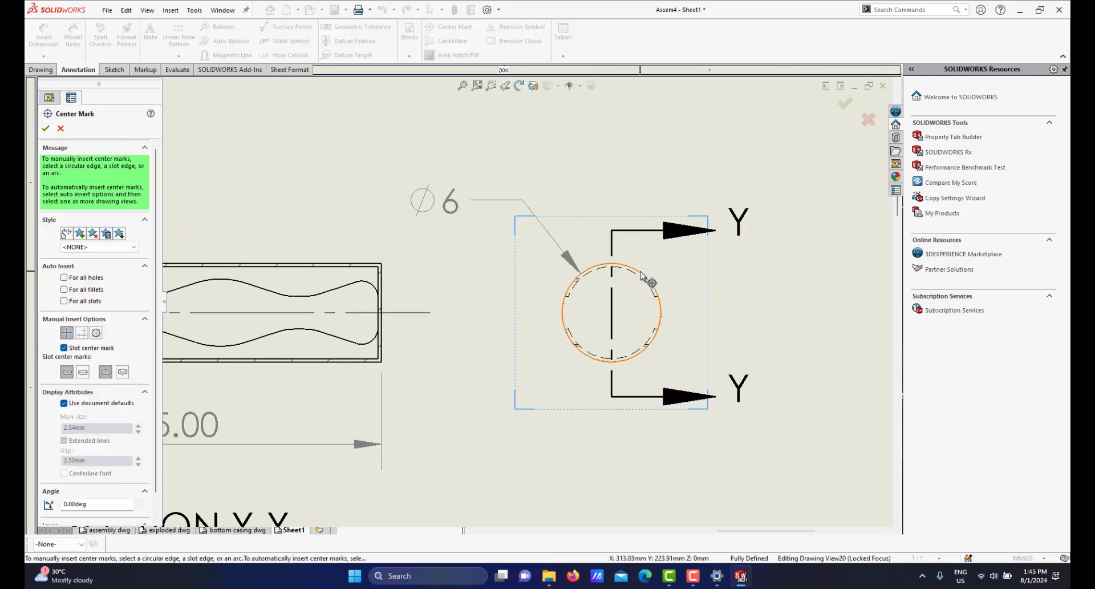
left_click(641, 273)
key("Escape")
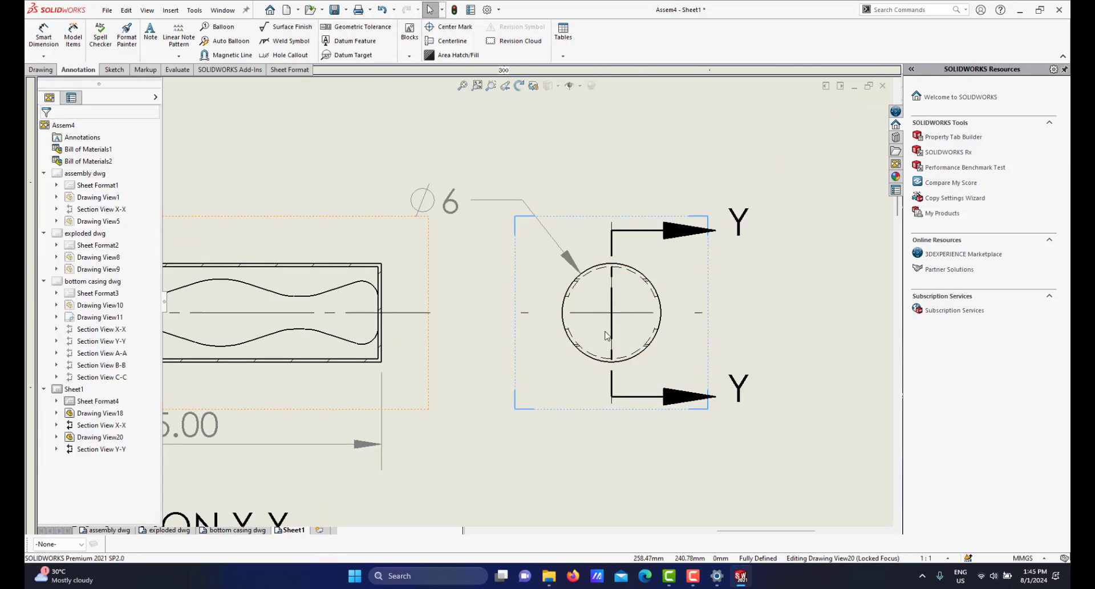
left_click(699, 314)
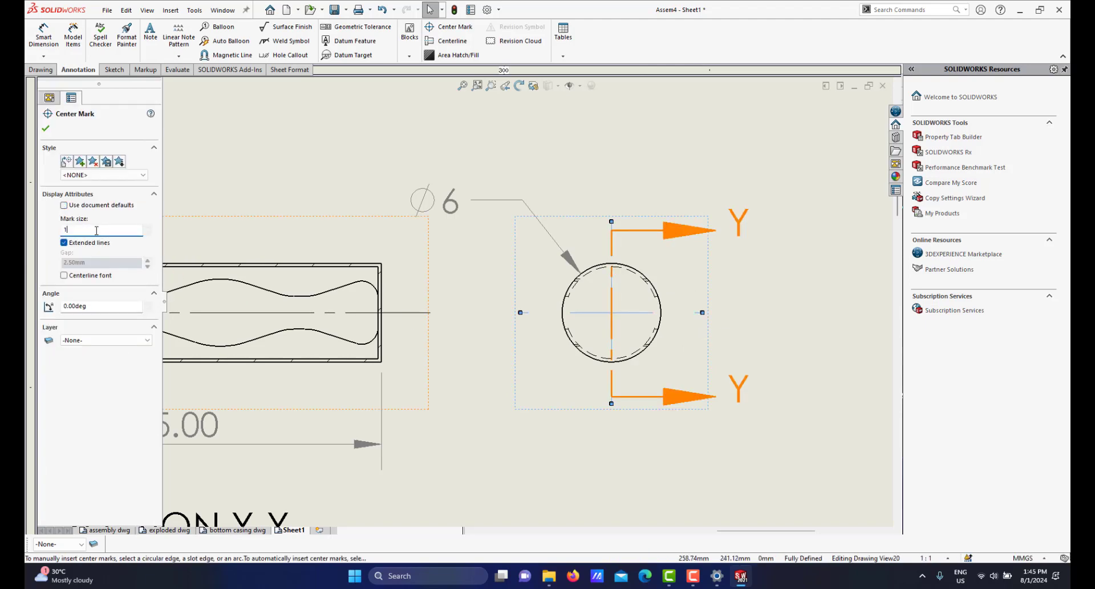
left_click(96, 230)
type("1")
key("Return")
left_click(487, 415)
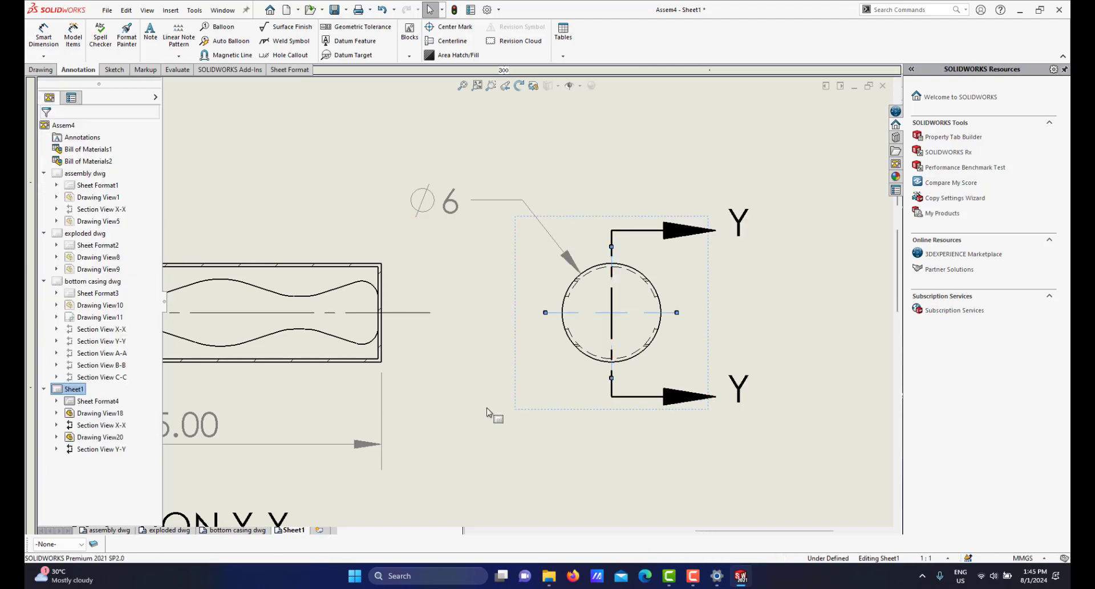
Set the precision of the overall length dimension in Section Y-Y to None.
scroll(489, 414, "up", 2)
scroll(422, 381, "up", 2)
scroll(433, 360, "down", 1)
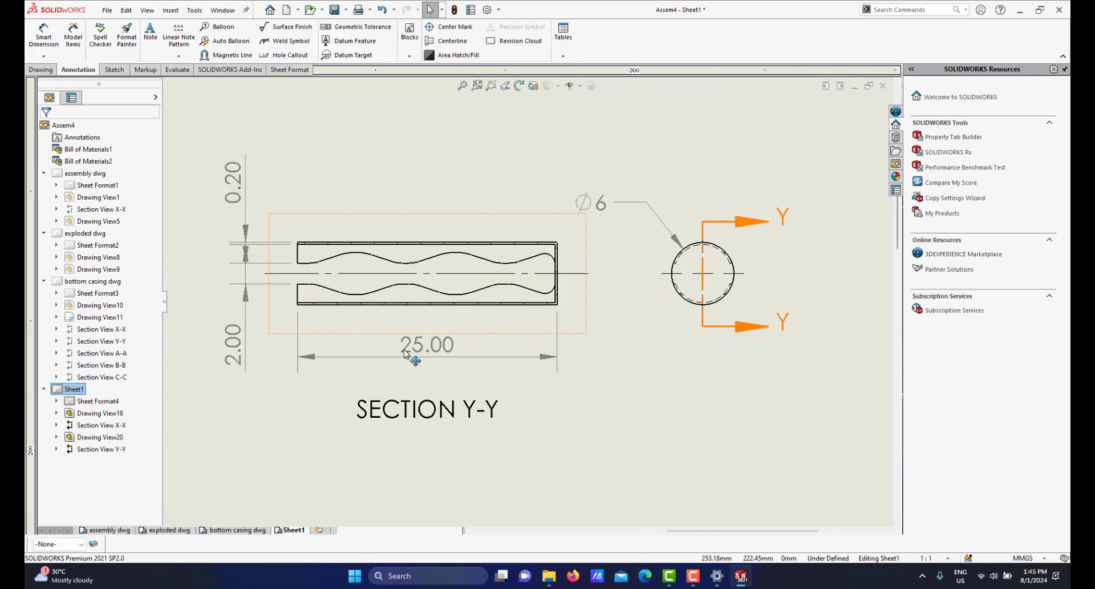
left_click(431, 349)
left_click(143, 250)
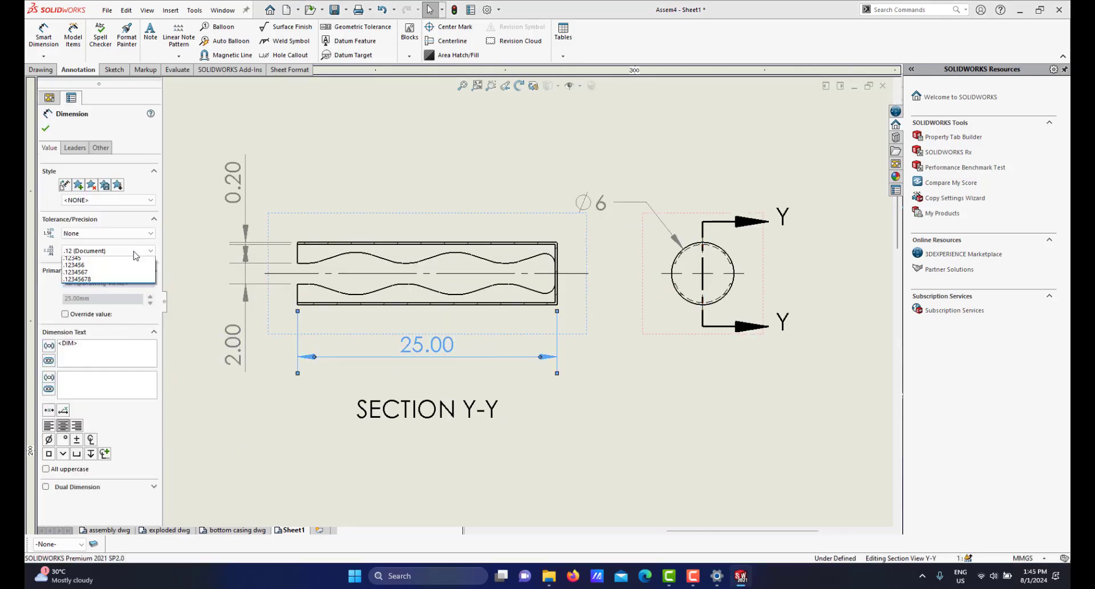
left_click(115, 264)
In Section Y-Y, set the wall thickness dimension's precision to .1 and the opening height dimension's precision to None.
left_click(233, 183)
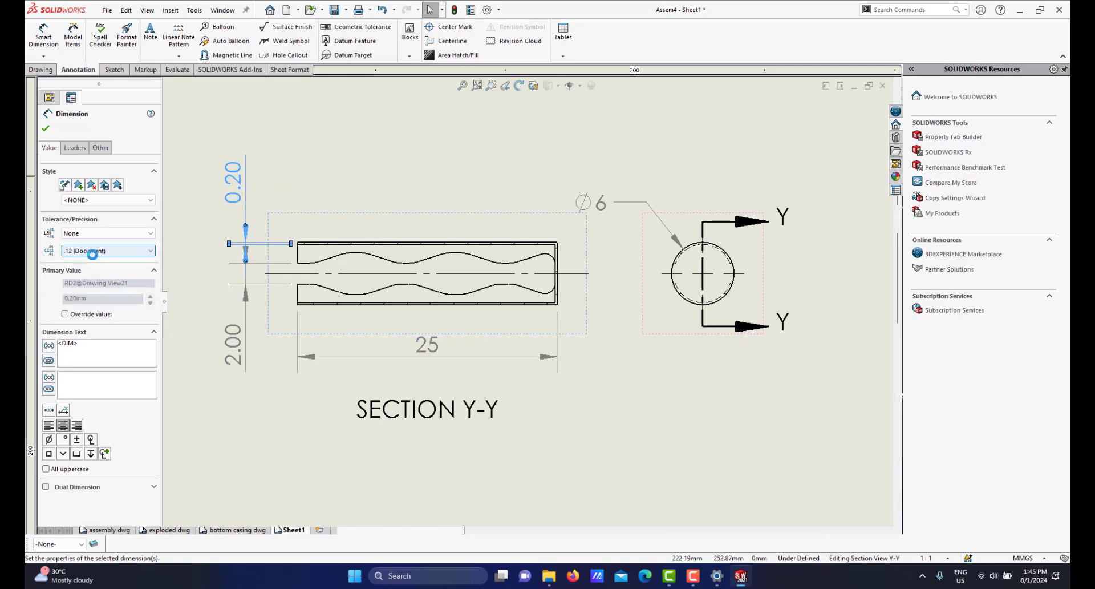
left_click(92, 251)
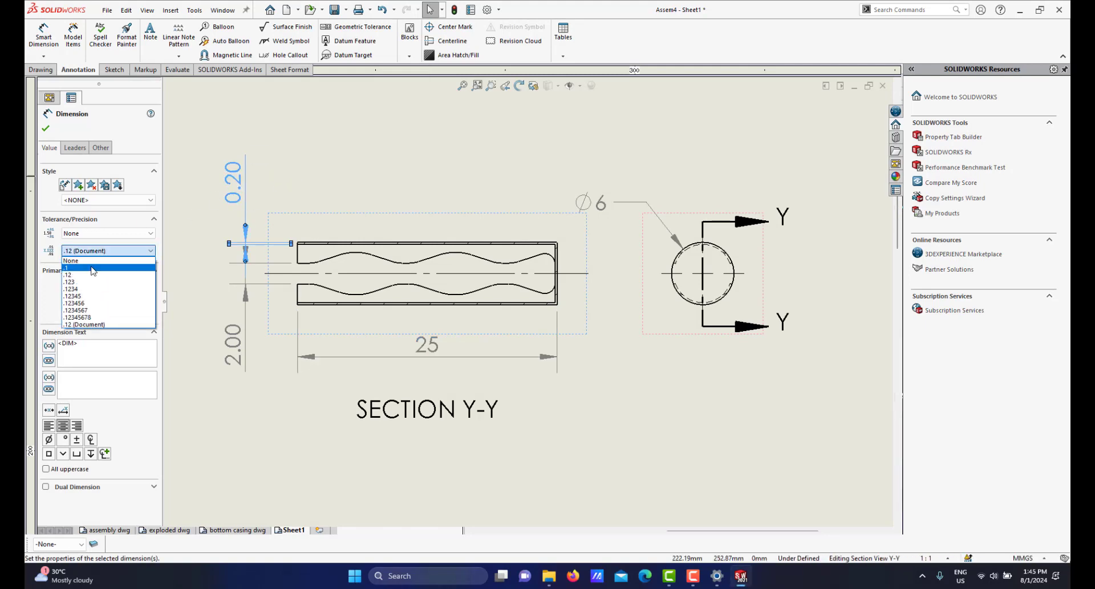
left_click(93, 269)
scroll(257, 197, "up", 1)
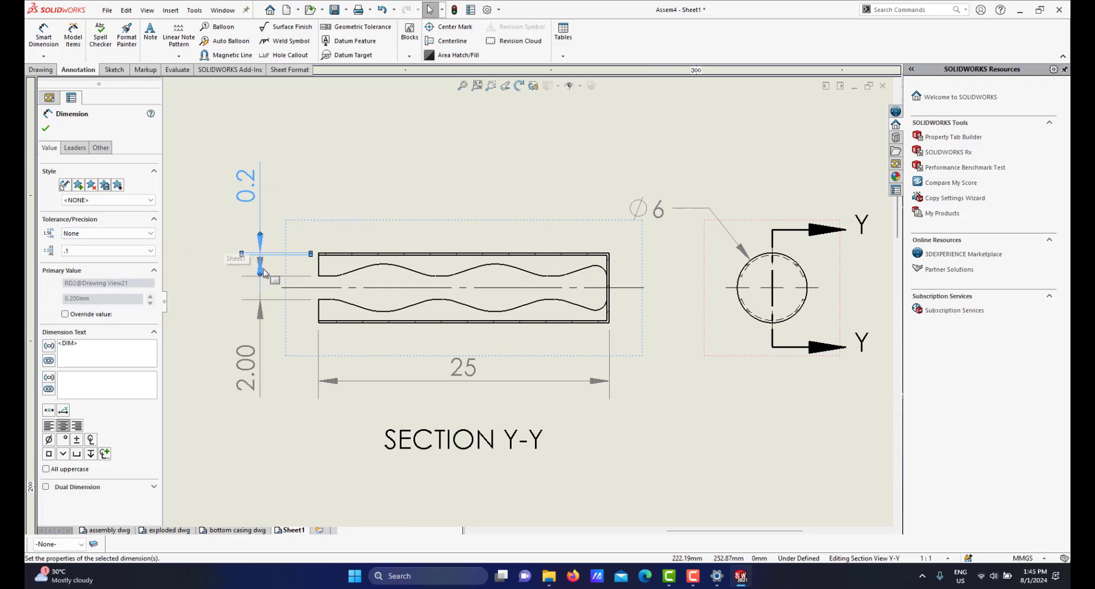
left_click(247, 368)
left_click(114, 251)
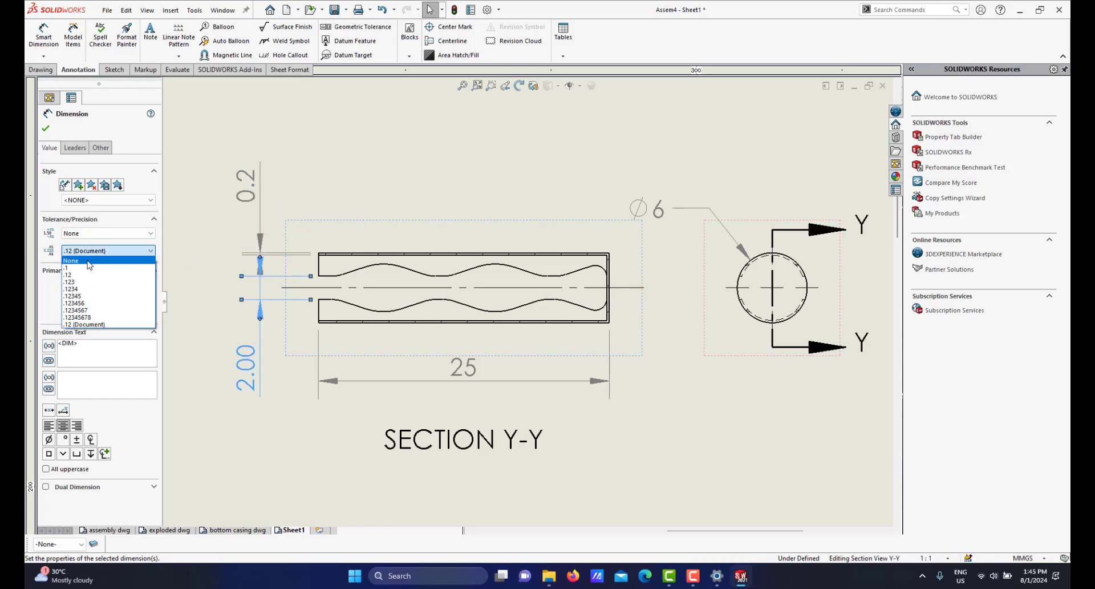
left_click(86, 260)
left_click(367, 191)
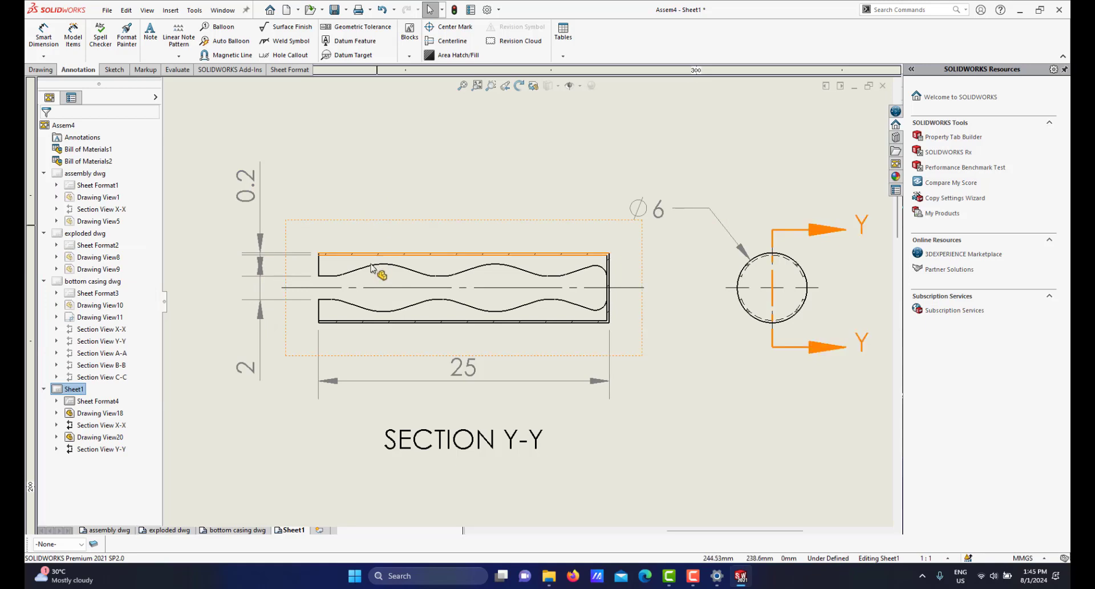
Move the wall thickness dimension to the closed end of Section Y-Y, with its text below the extension lines.
scroll(301, 278, "down", 2)
scroll(299, 279, "down", 1)
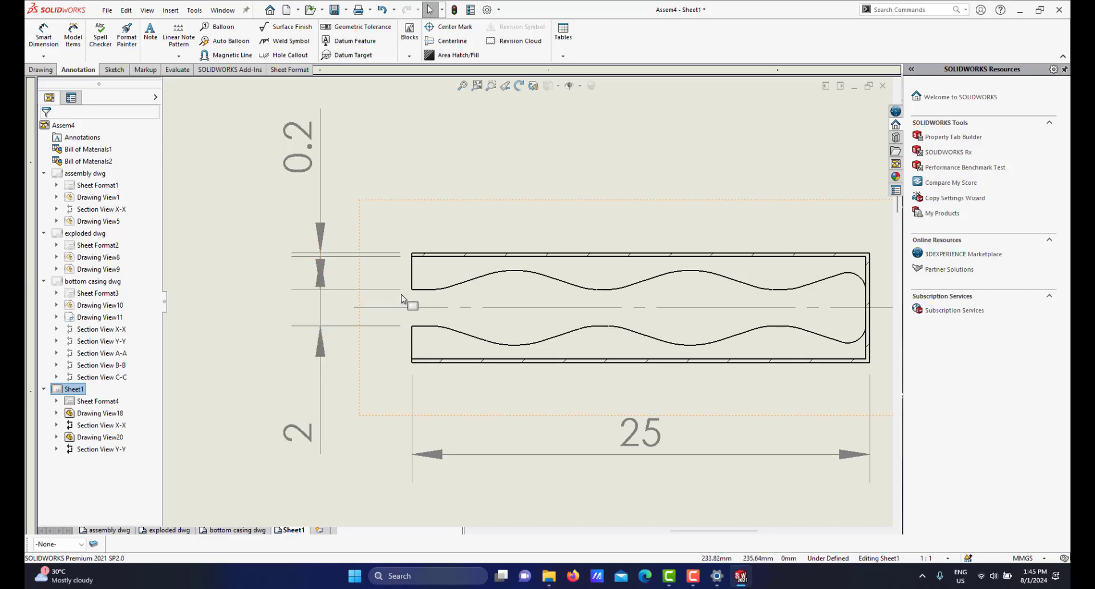
scroll(473, 321, "up", 2)
scroll(485, 334, "down", 1)
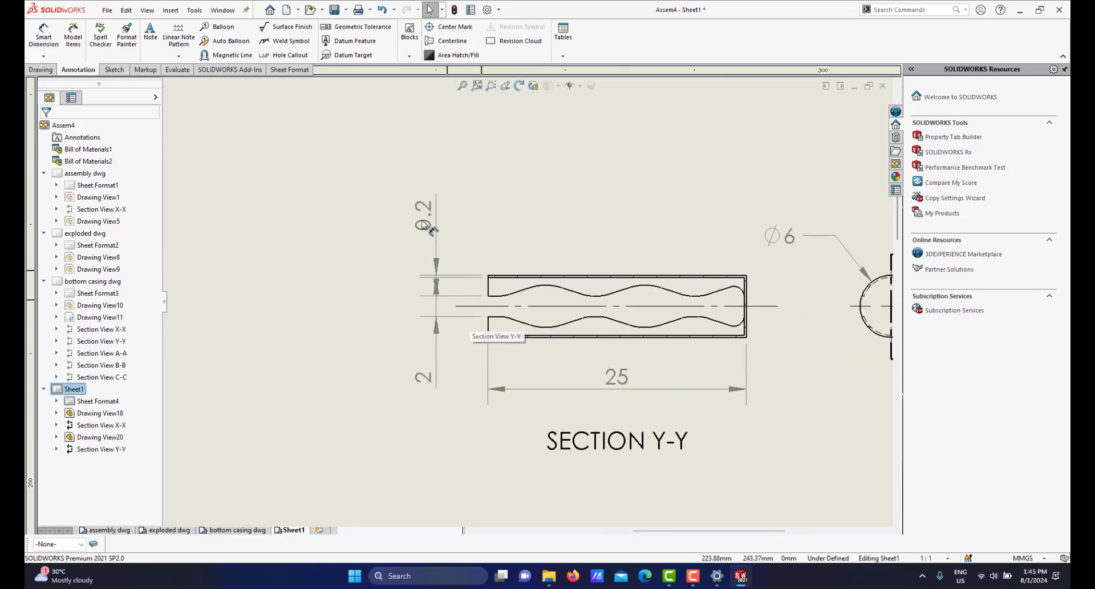
left_click_drag(429, 218, 771, 266)
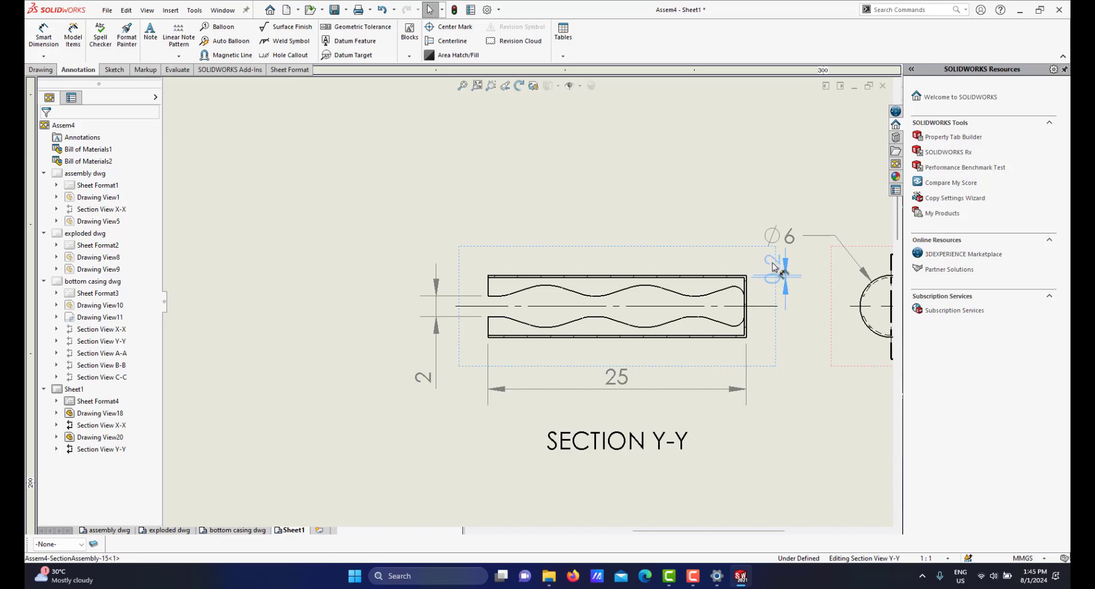
left_click_drag(771, 267, 773, 268)
scroll(759, 285, "down", 1)
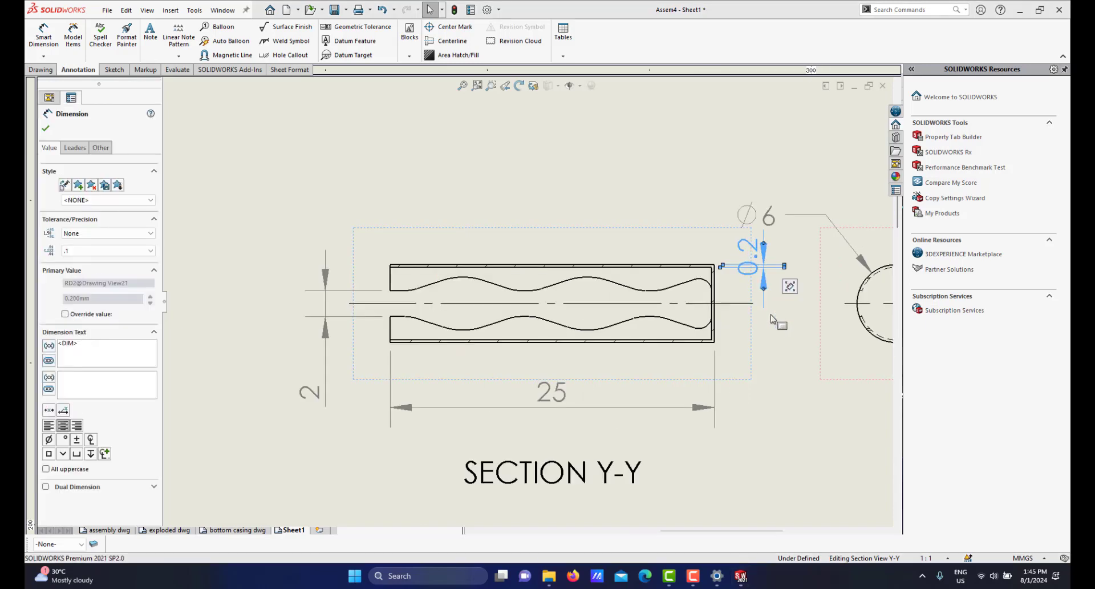
left_click(751, 296)
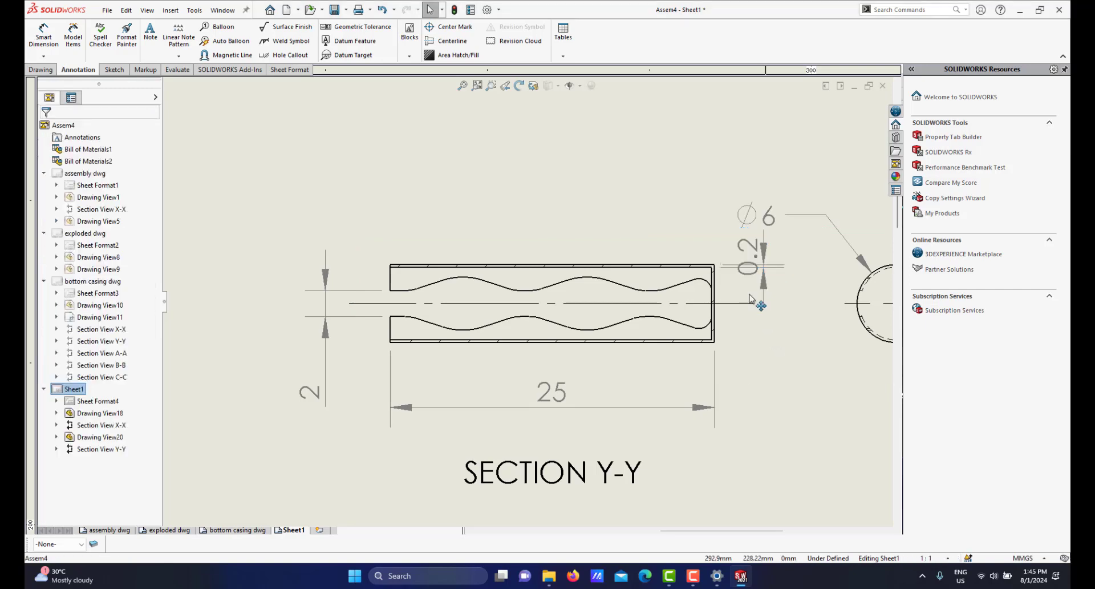
left_click_drag(749, 277, 747, 304)
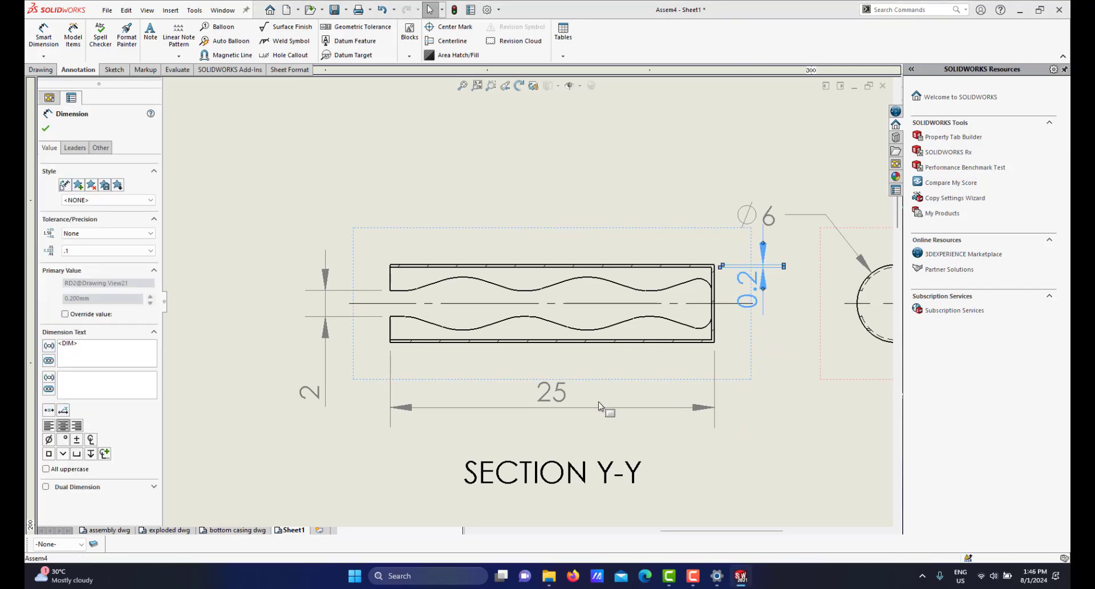
Move the overall length dimension slightly closer to the Section Y-Y view.
left_click_drag(545, 392, 562, 383)
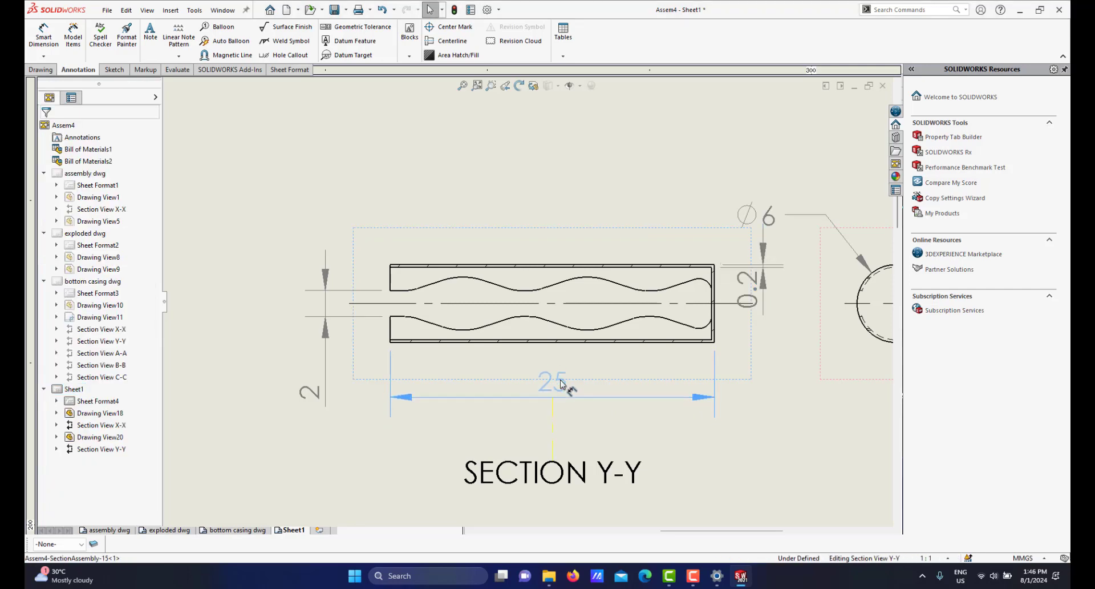
scroll(693, 393, "up", 3)
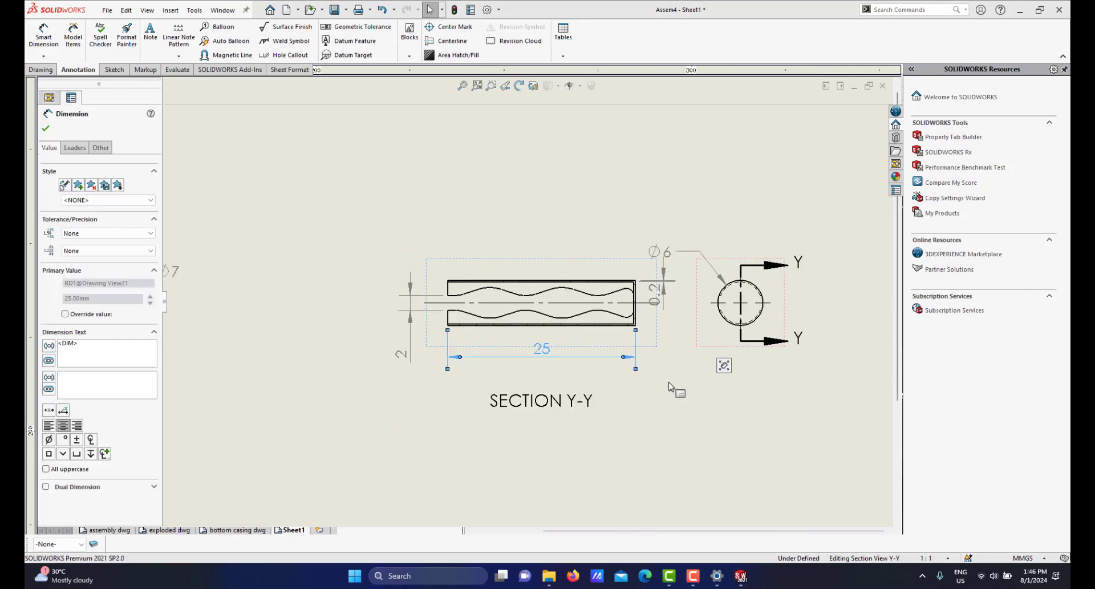
scroll(656, 385, "up", 4)
scroll(518, 359, "up", 3)
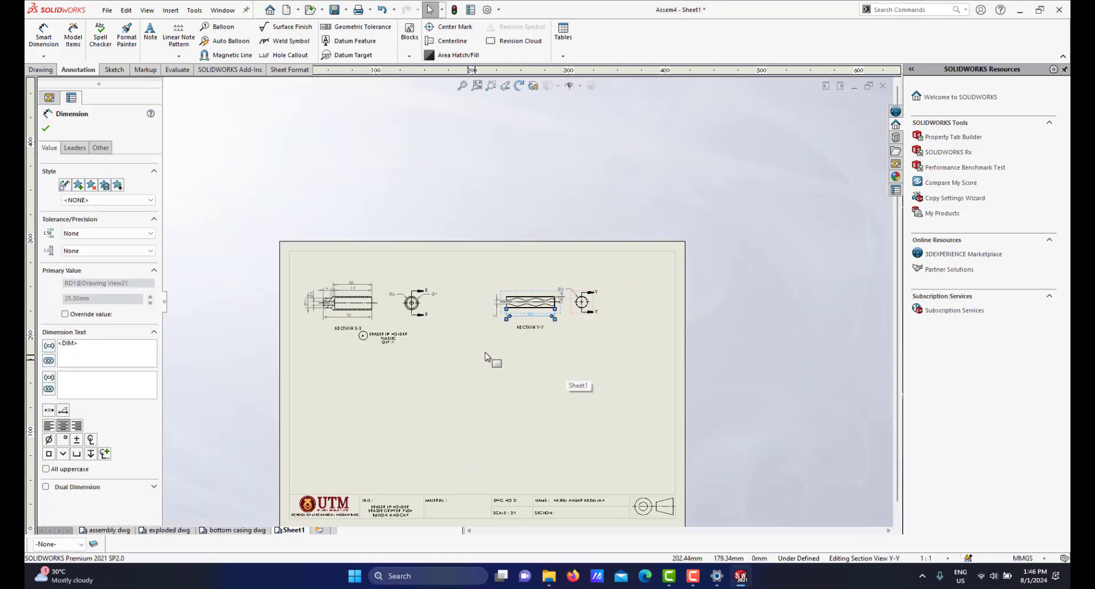
scroll(518, 351, "down", 3)
left_click(516, 355)
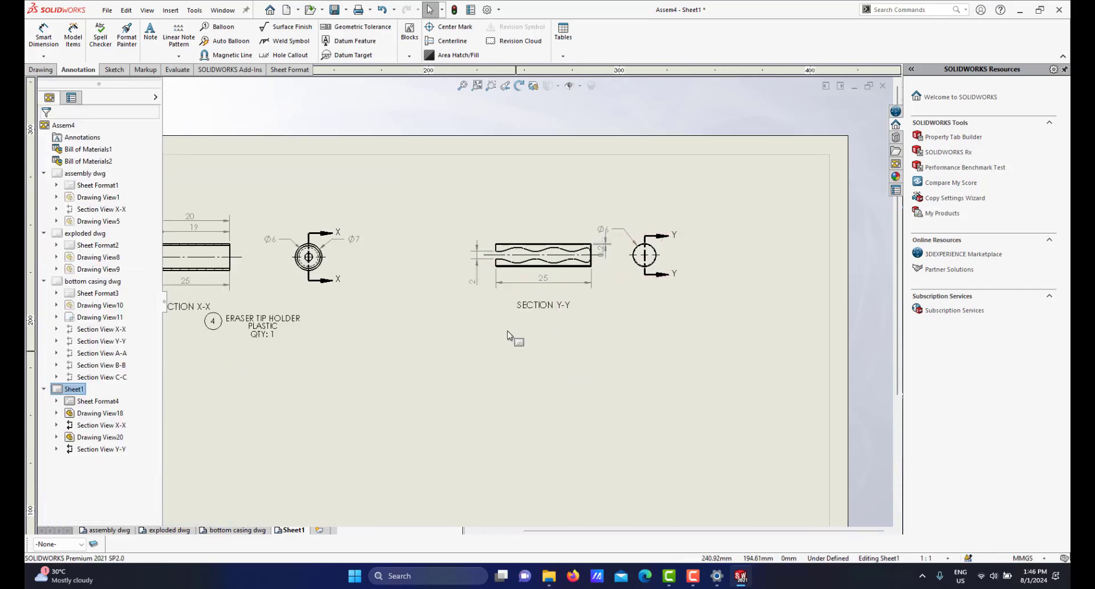
Copy the note "ERASER TIP HOLDER PLASTIC QTY: 1" and paste it below the Section Y-Y label.
scroll(502, 345, "up", 3)
scroll(376, 305, "down", 2)
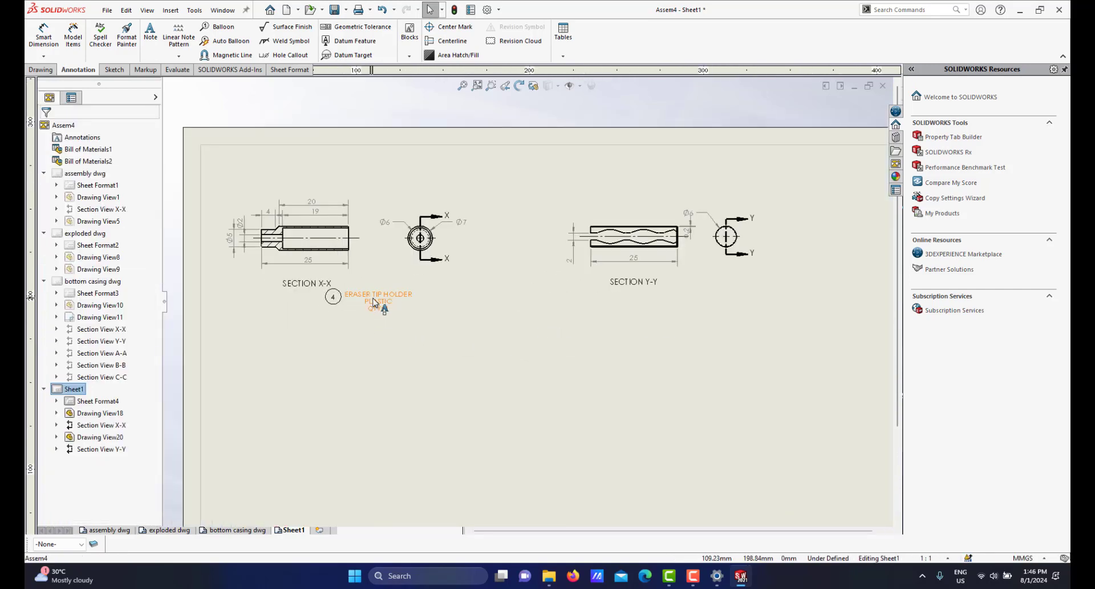
left_click(373, 302)
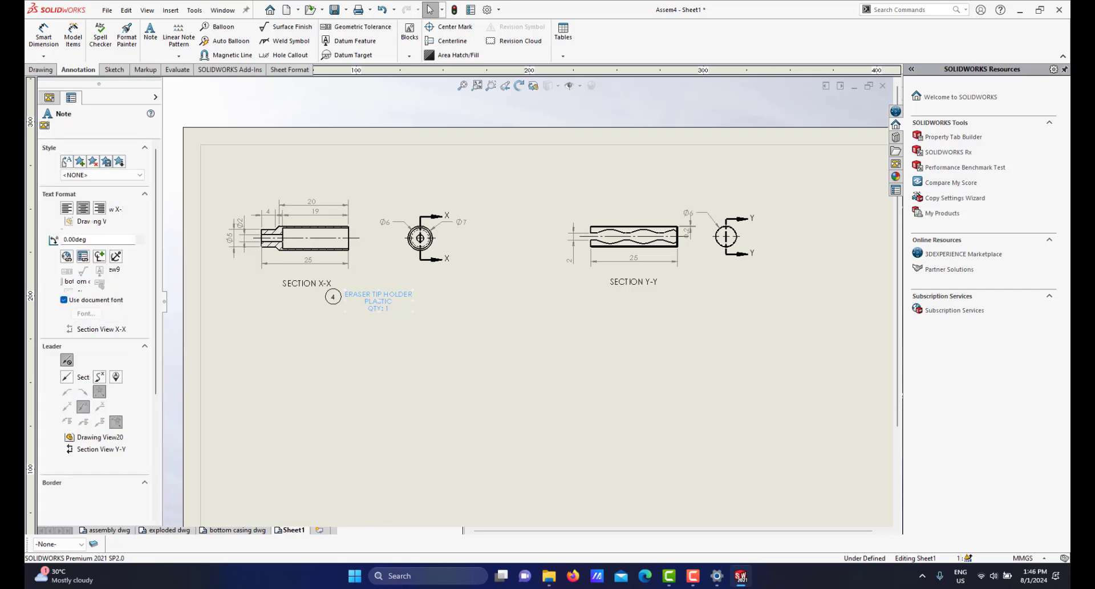
left_click(646, 317)
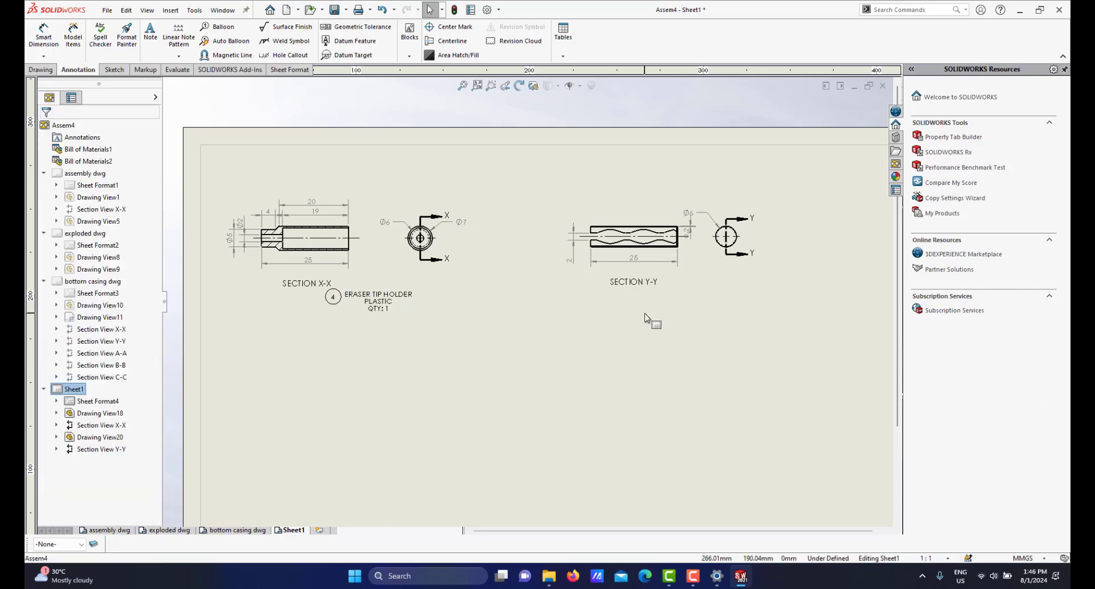
key("ctrl+v")
Copy balloon 4 to the area below Section Y-Y and move the pasted note closer under the section label.
left_click(335, 297)
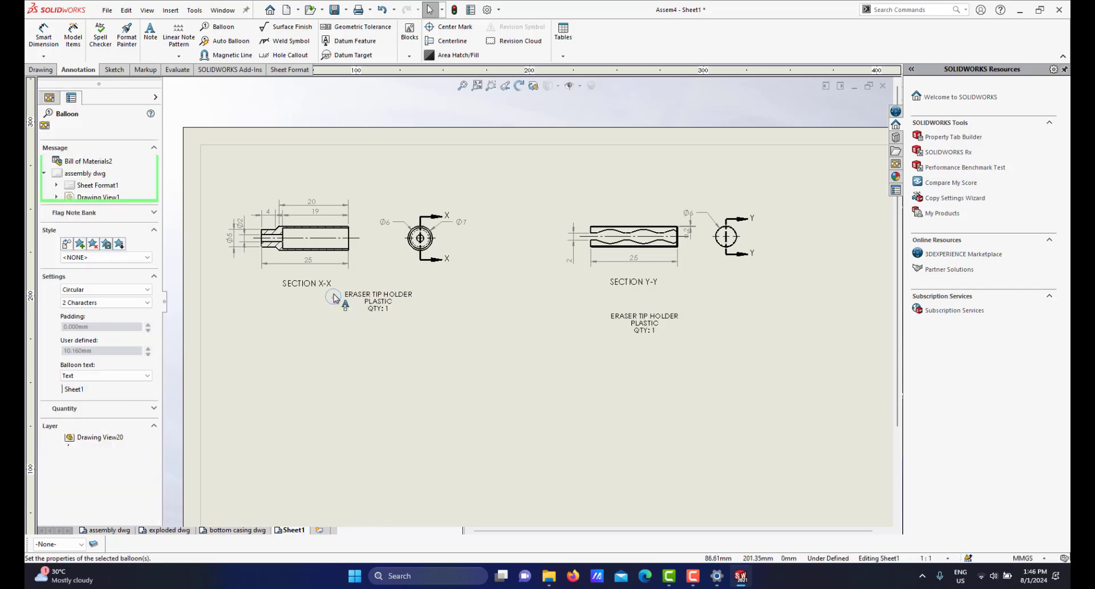
key("Escape")
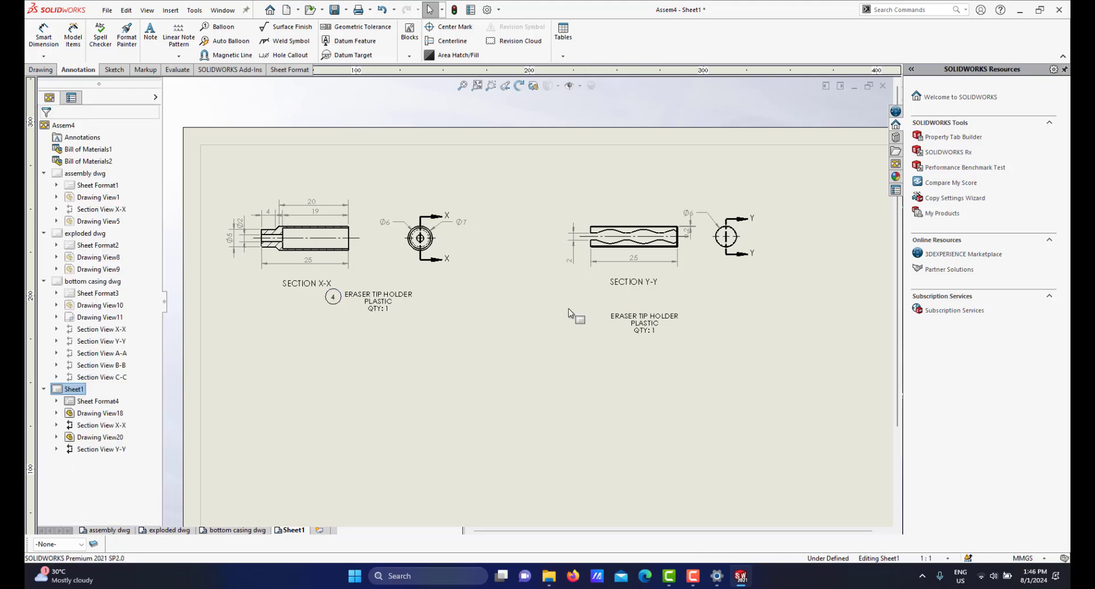
scroll(639, 313, "down", 2)
mouse_move(639, 313)
left_mouse_down()
mouse_move(745, 298)
mouse_move(742, 287)
left_mouse_up()
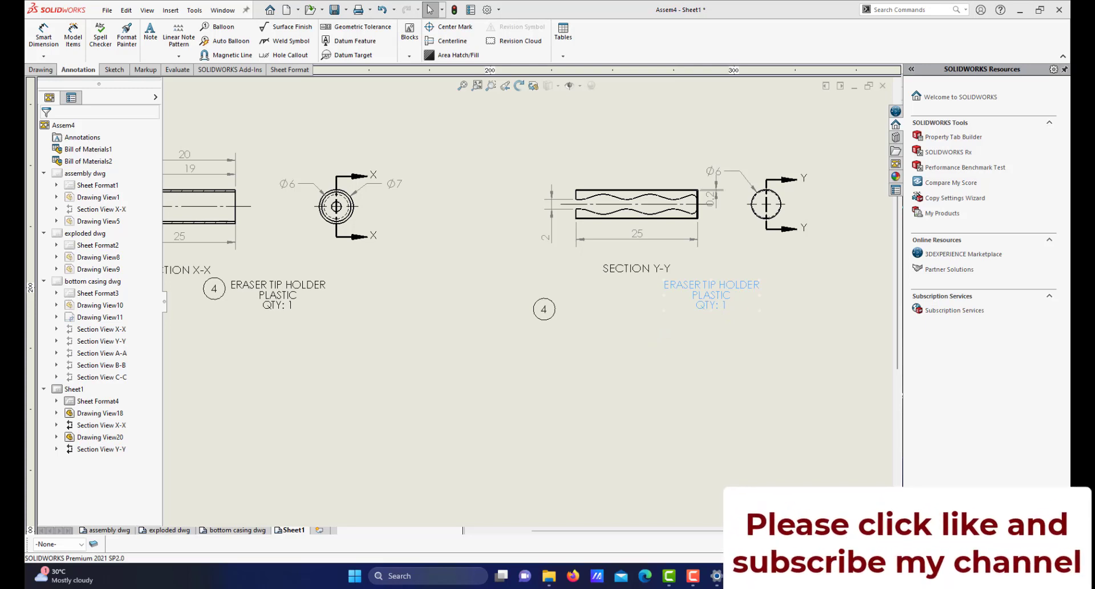
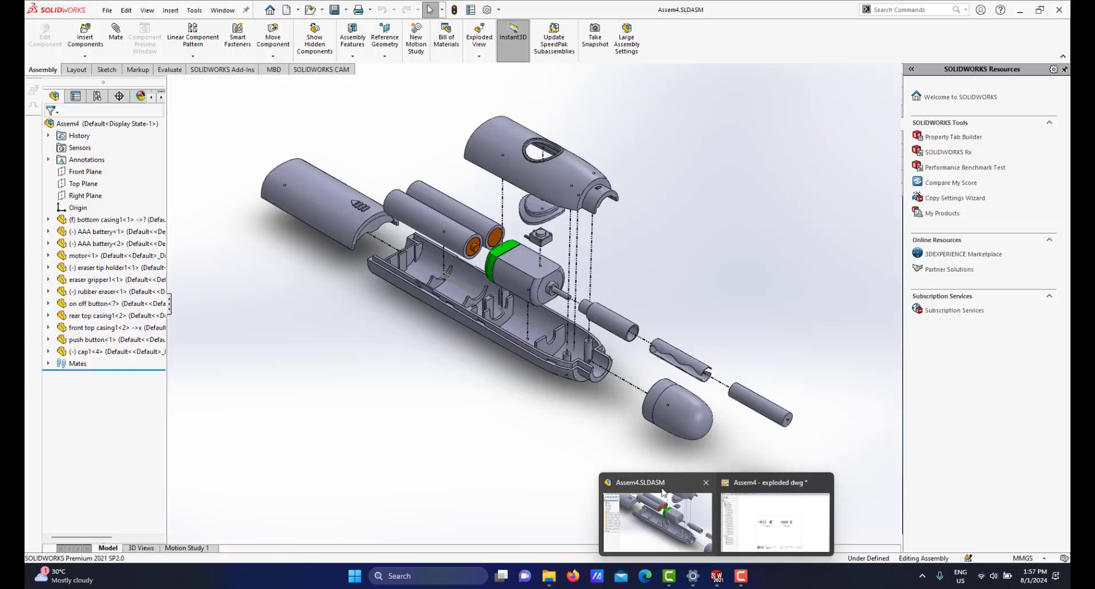
Switch to the Assem4 assembly and open its push button part in a separate window.
left_click(662, 488)
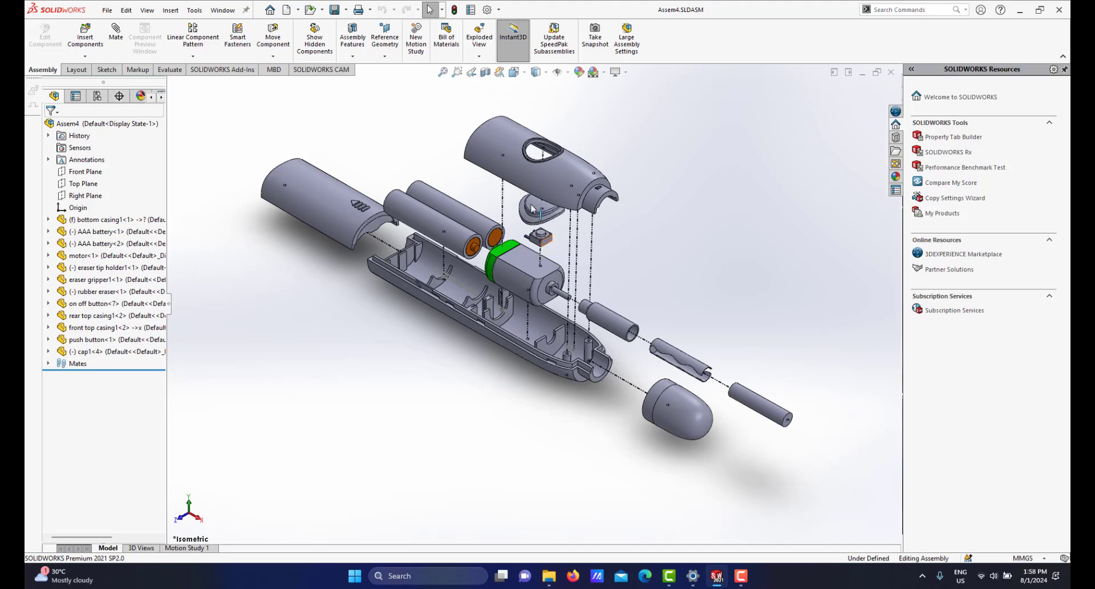
scroll(533, 217, "down", 3)
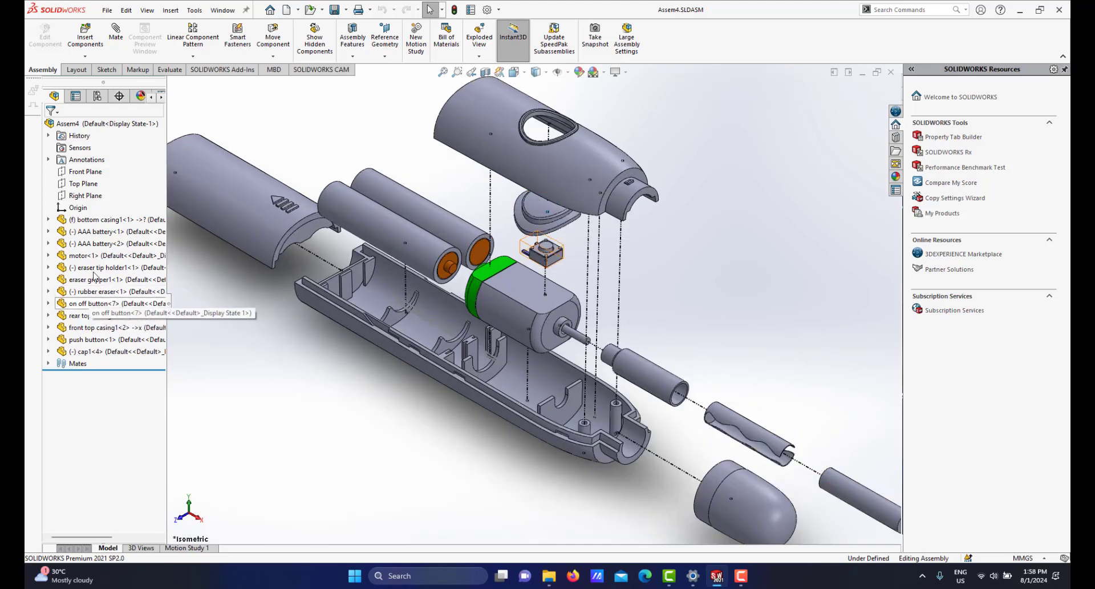
left_click(78, 343)
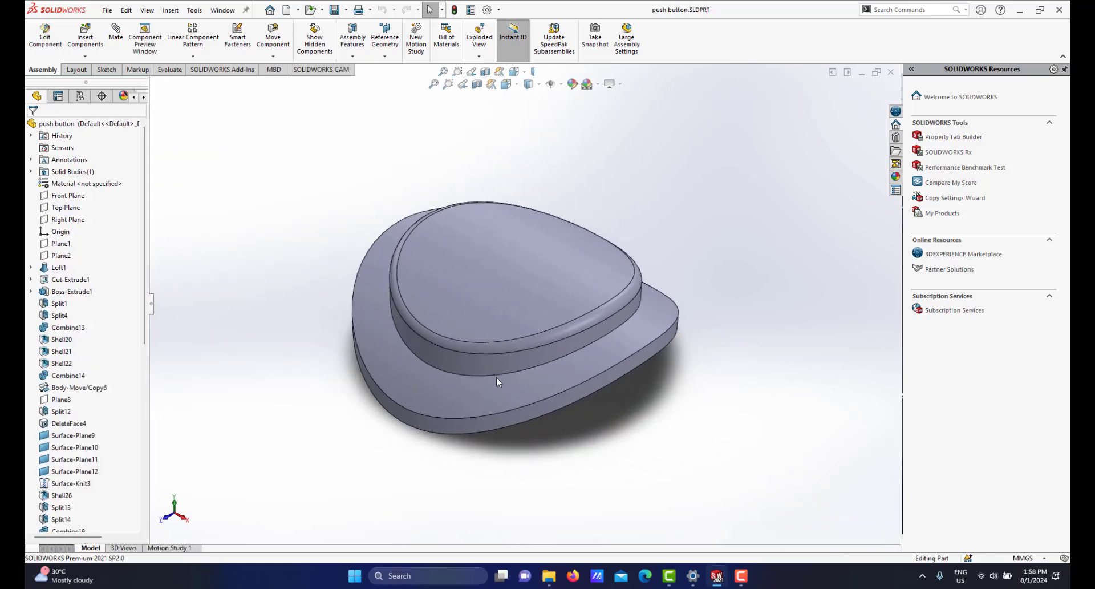
Switch back to the Assem4 drawing and load the views of push button.SLDPRT into the View Palette.
middle_click_drag(509, 317, 561, 307)
scroll(543, 299, "down", 3)
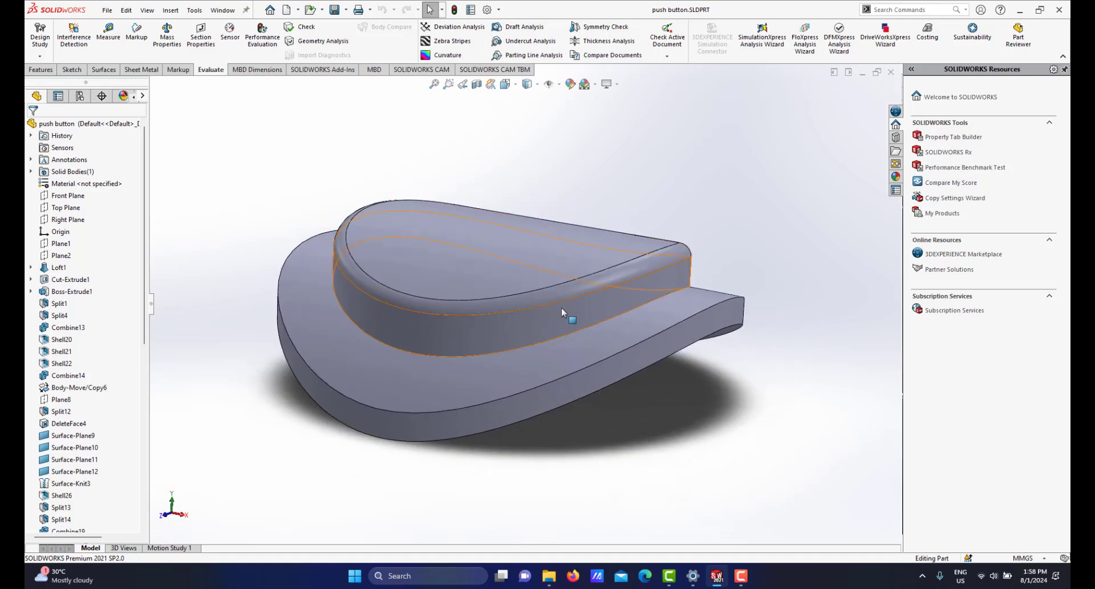
mouse_move(714, 572)
left_click(713, 496)
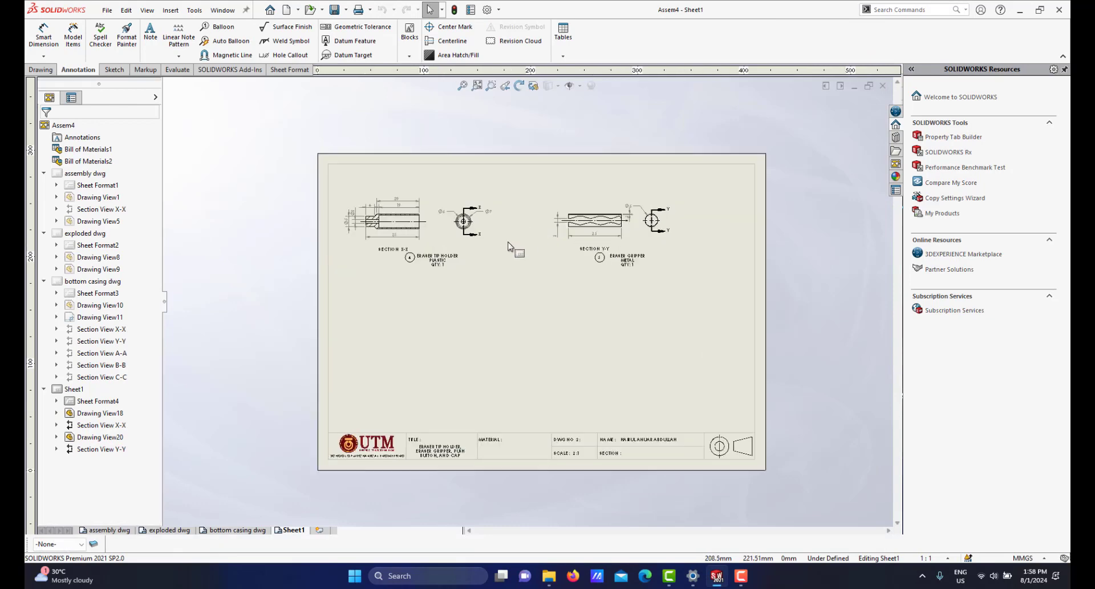
left_click(895, 165)
left_click(963, 83)
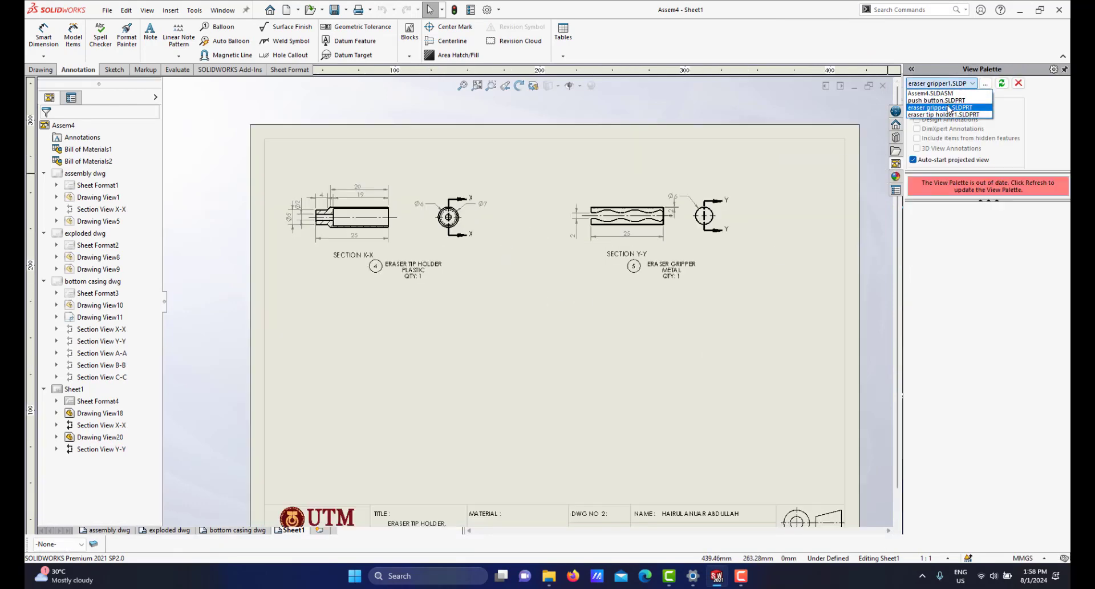
left_click(946, 100)
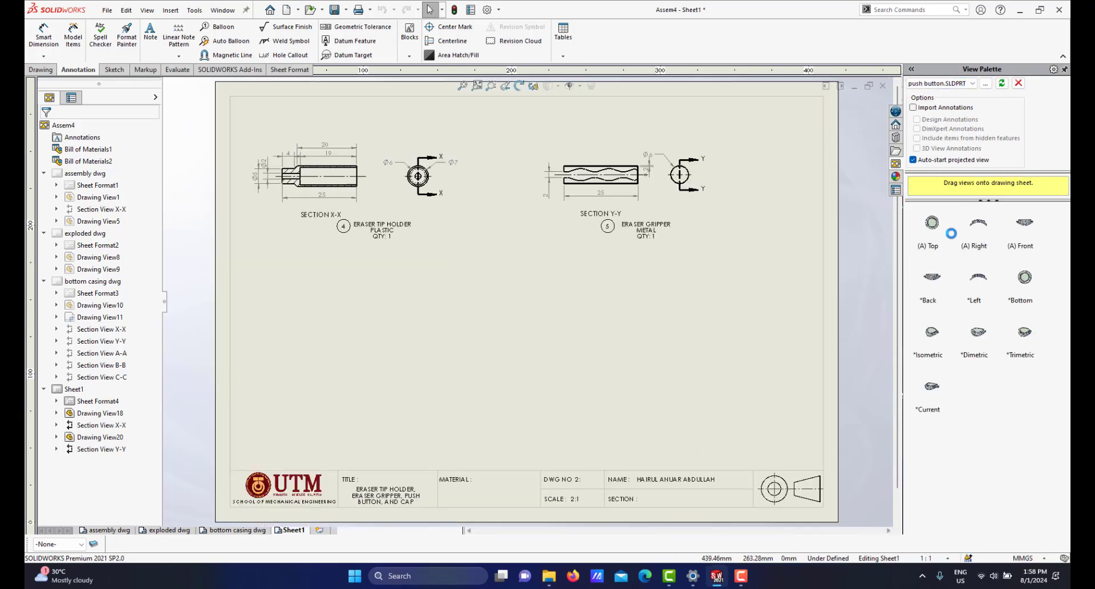
Inspect the shape of the push button part in its own window and return to the Assem4 drawing.
mouse_move(717, 575)
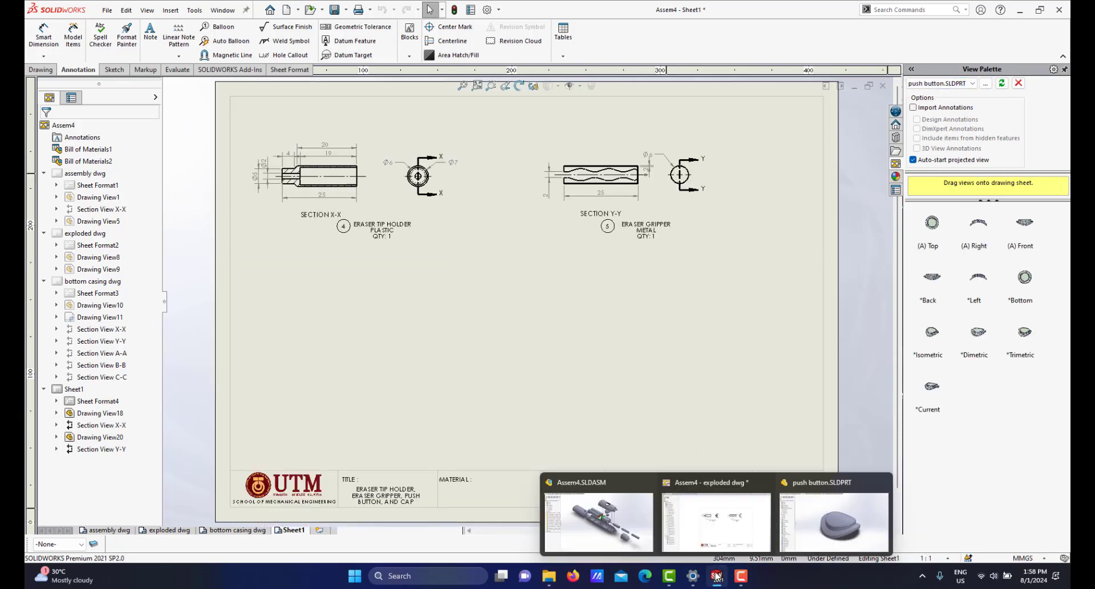
left_click(844, 513)
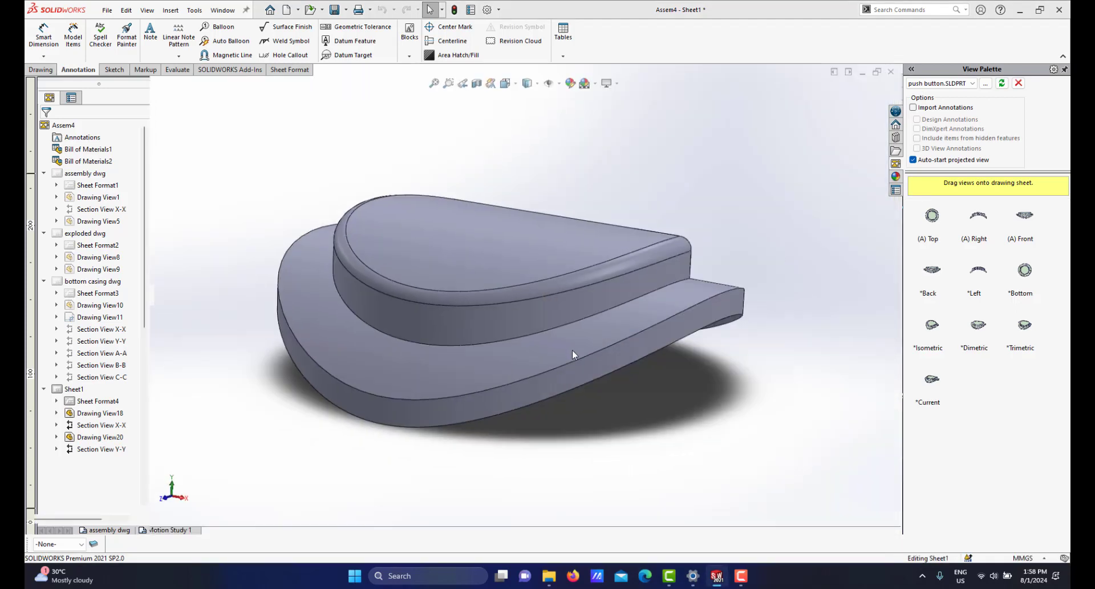
middle_click_drag(532, 290, 496, 367)
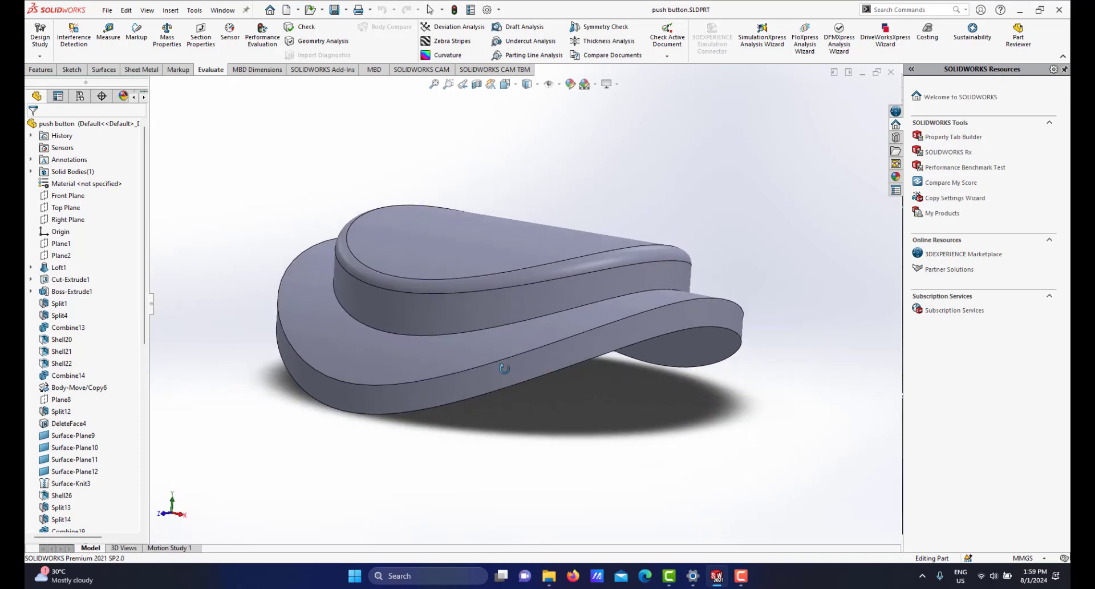
mouse_move(715, 580)
left_click(722, 497)
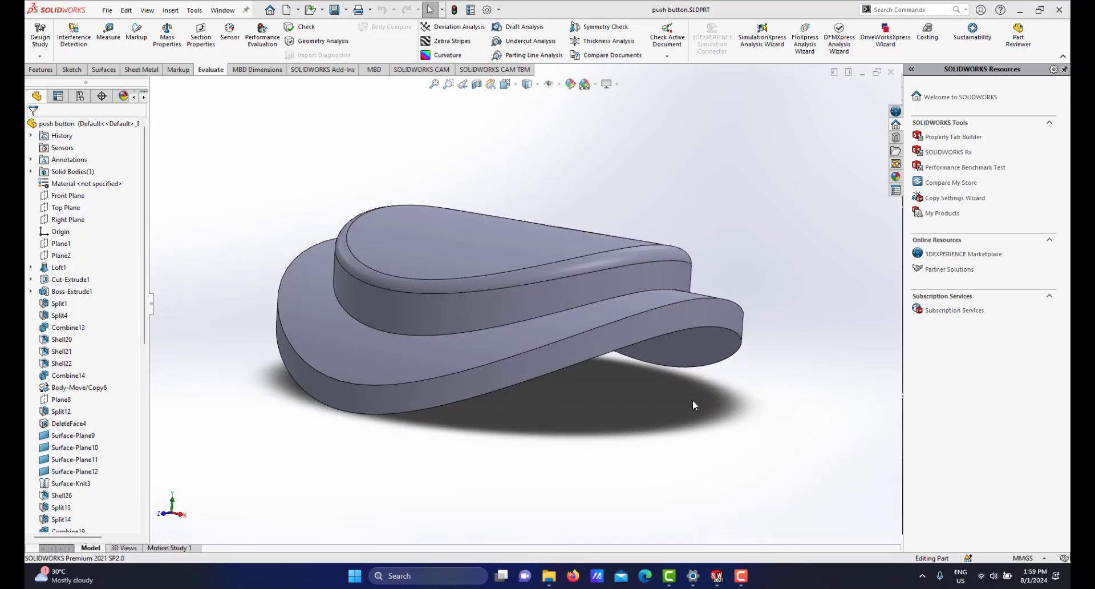
Place the push button's Top view on Sheet1 below Section Y-Y, without adding a projected view.
left_click(895, 163)
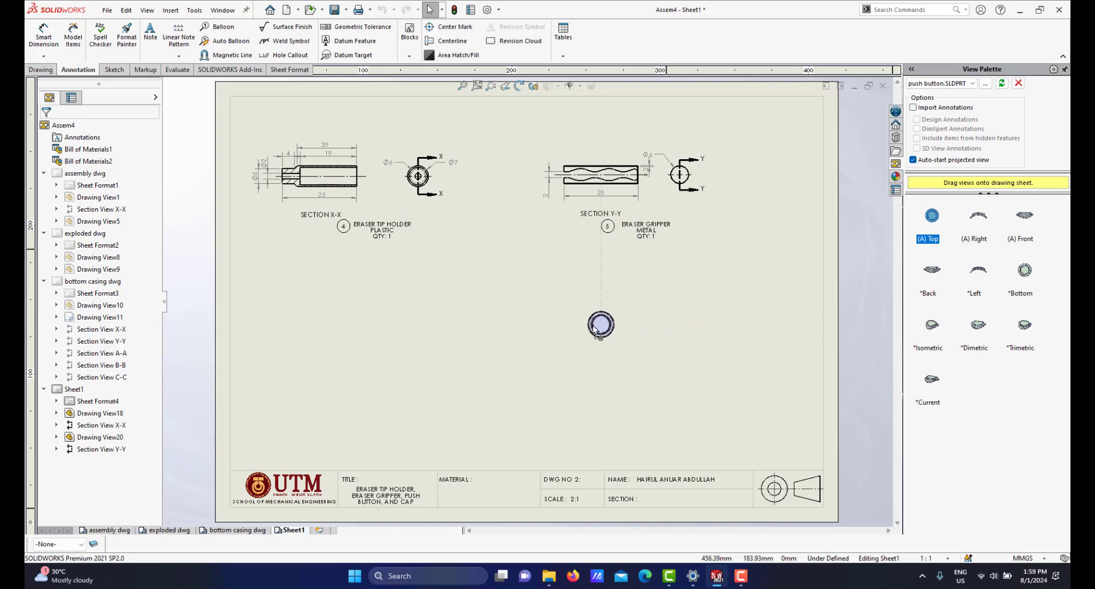
left_click(599, 325)
scroll(624, 330, "down", 1)
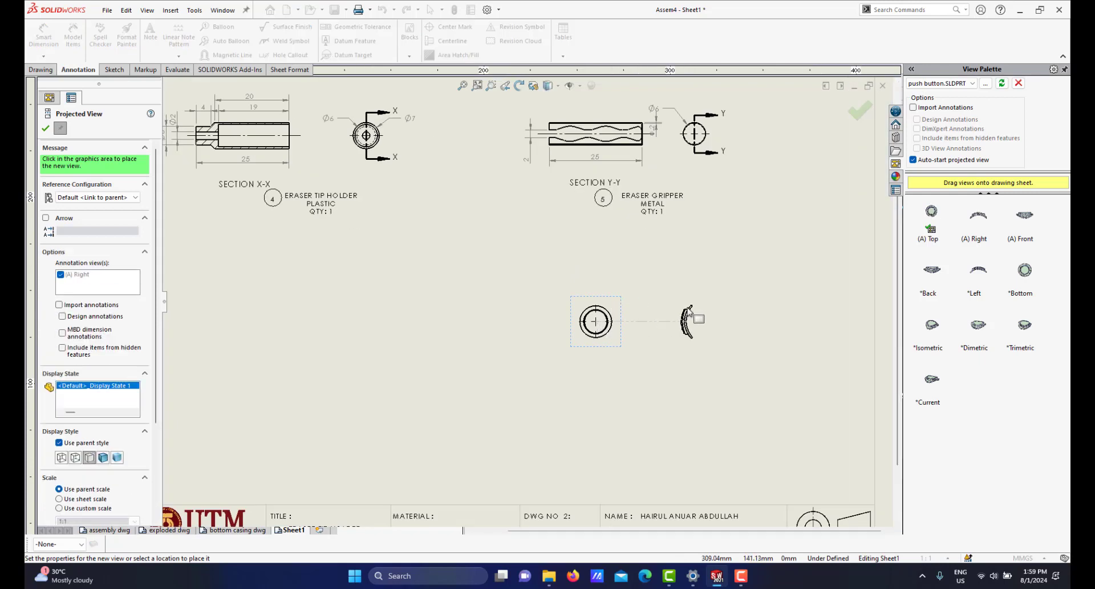
key("Escape")
Reposition the push button's top view in the free area below the eraser gripper note.
mouse_move(619, 305)
left_mouse_down()
mouse_move(681, 287)
mouse_move(619, 281)
left_mouse_up()
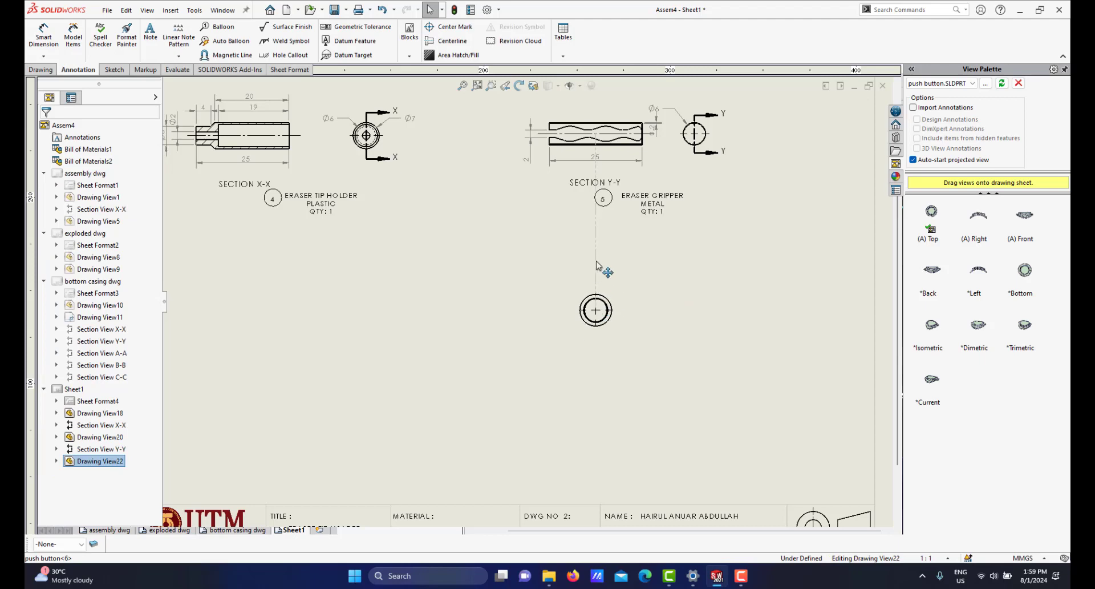
left_click_drag(584, 295, 587, 297)
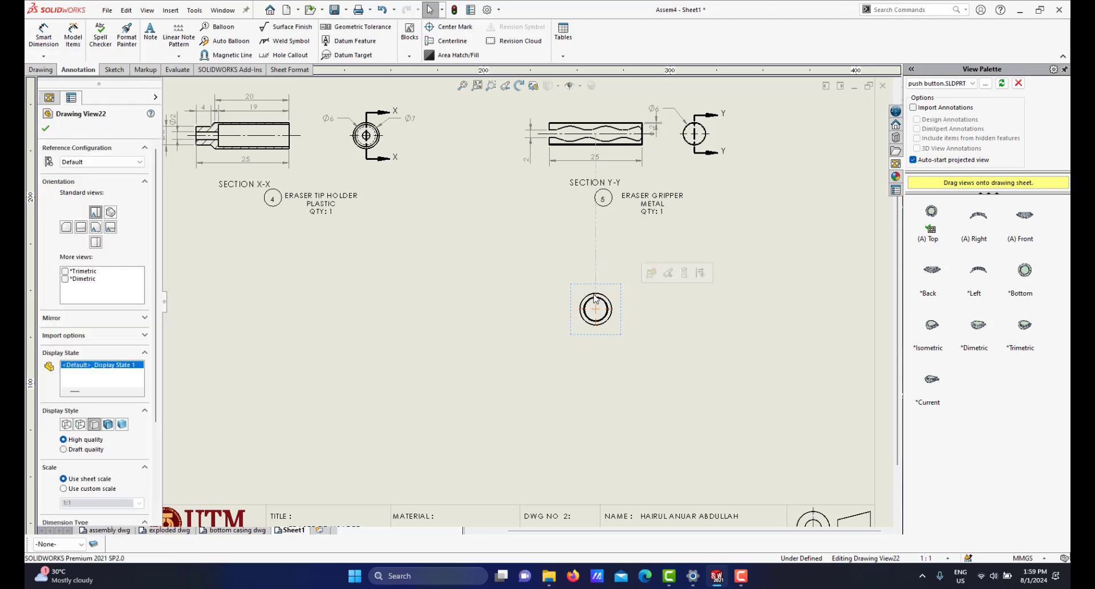
scroll(620, 291, "down", 1)
right_click(620, 297)
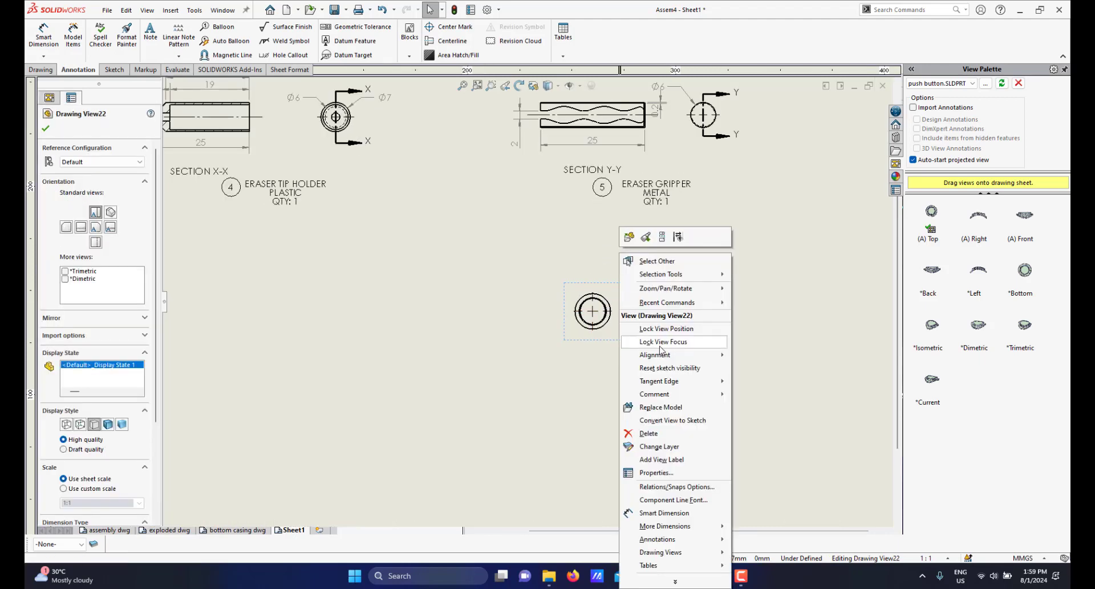
mouse_move(660, 355)
left_click(697, 354)
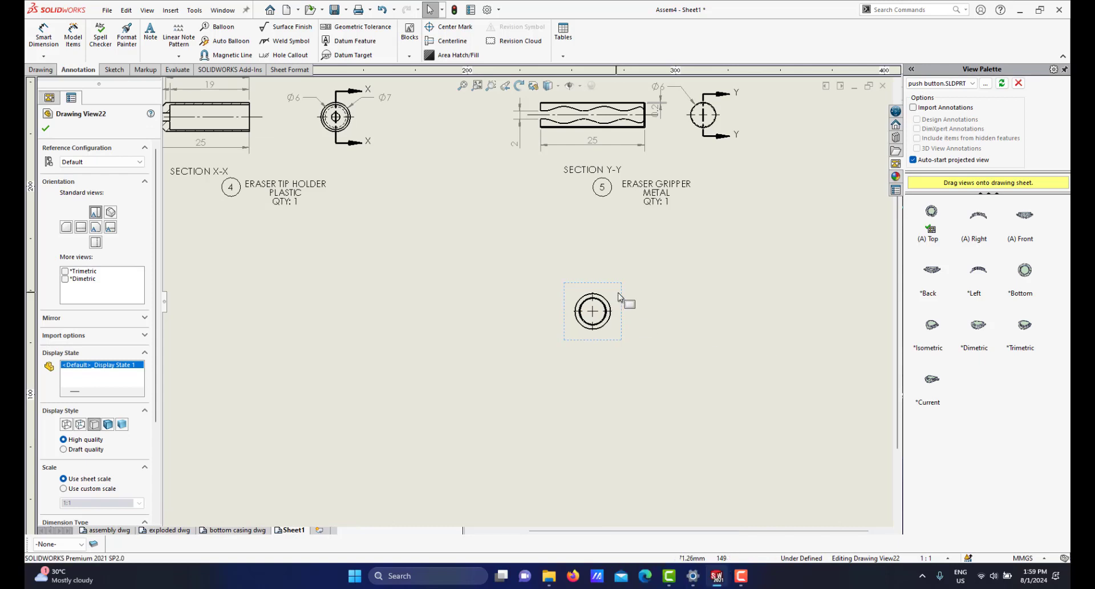
mouse_move(626, 296)
left_mouse_down()
mouse_move(577, 301)
mouse_move(618, 299)
left_mouse_up()
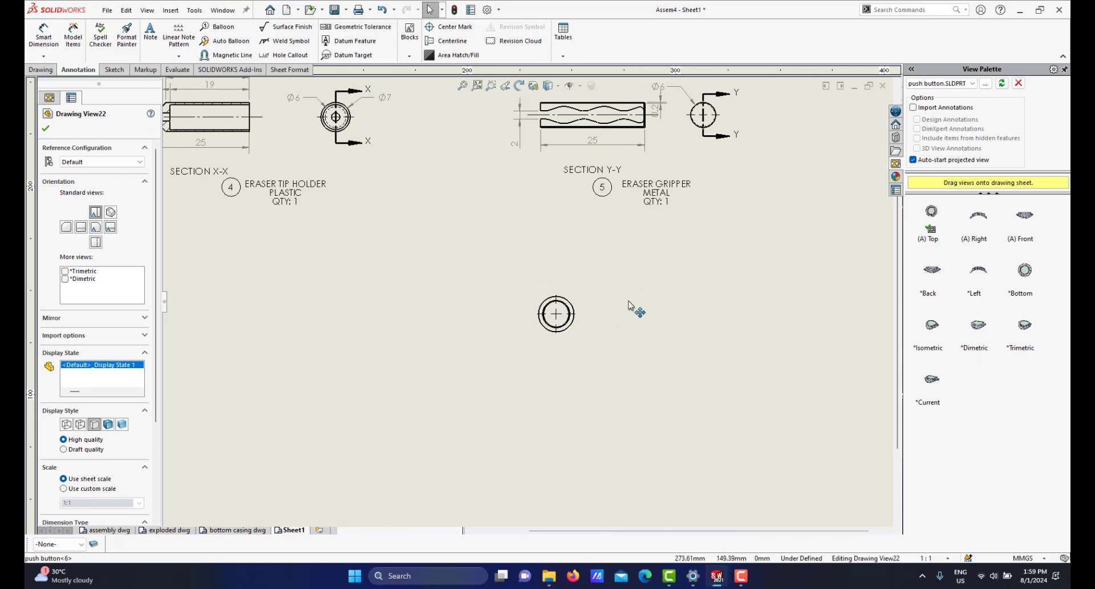
Remove the tangent edges from the push button's top view and show its hidden lines.
scroll(605, 316, "down", 5)
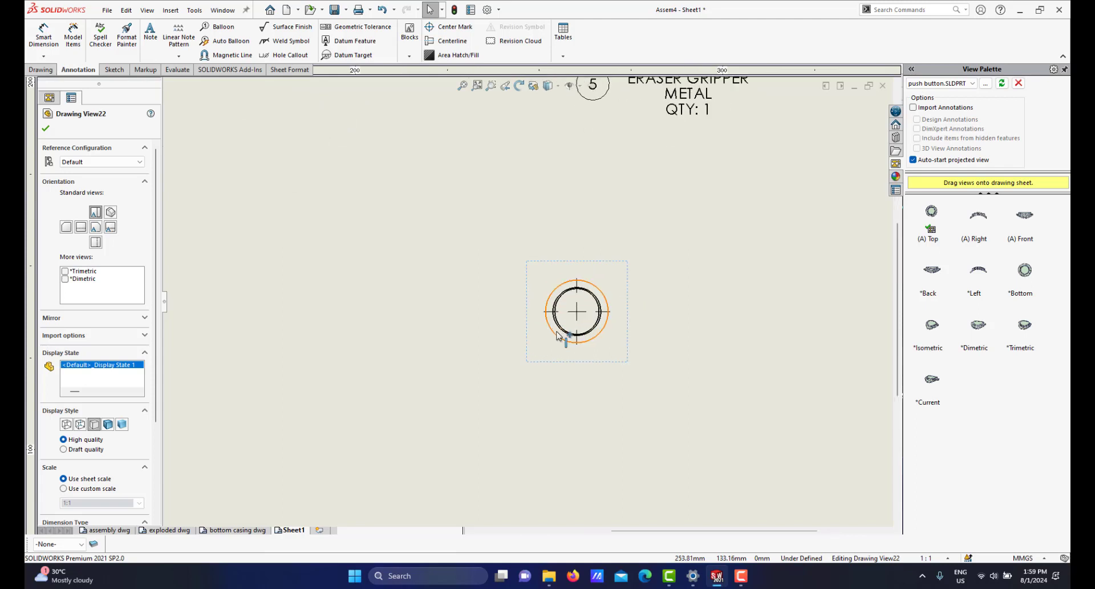
scroll(524, 288, "down", 1)
scroll(529, 302, "up", 2)
scroll(540, 299, "down", 1)
scroll(579, 292, "down", 1)
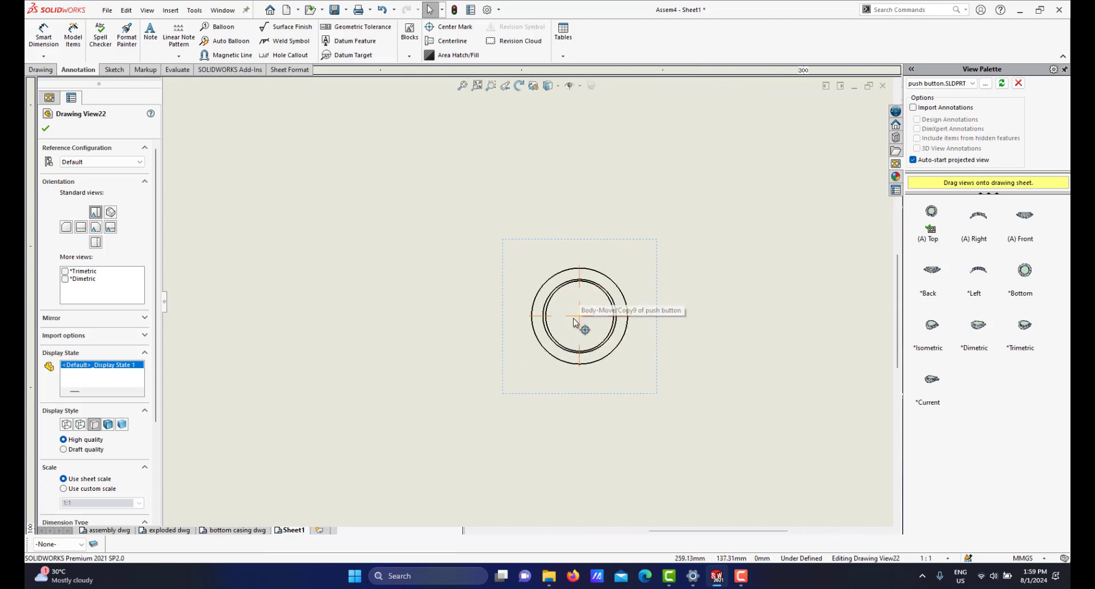
right_click(660, 282)
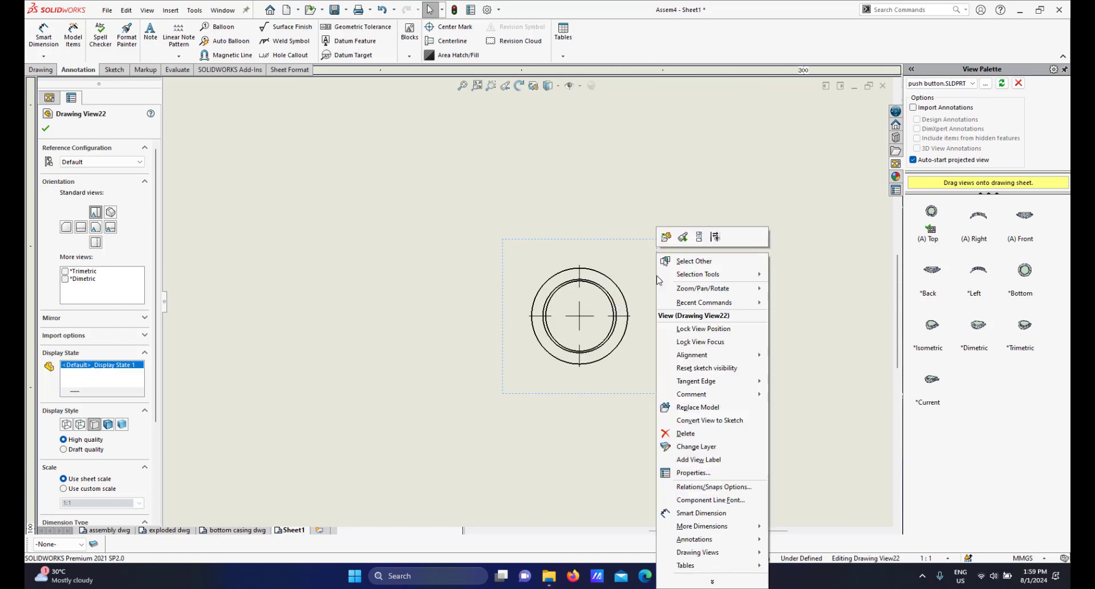
mouse_move(713, 381)
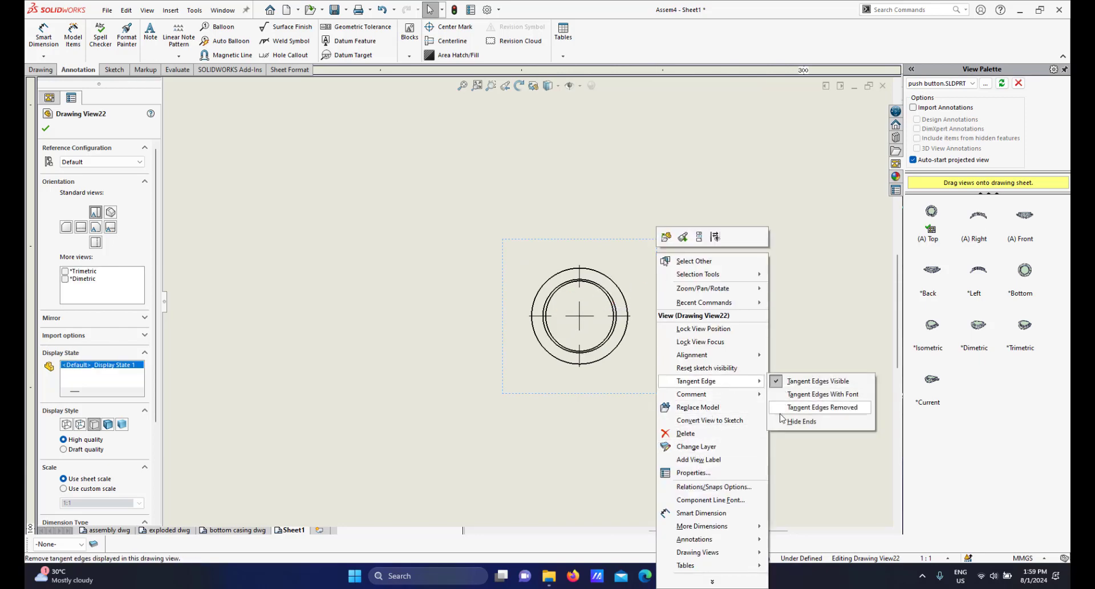
left_click(821, 406)
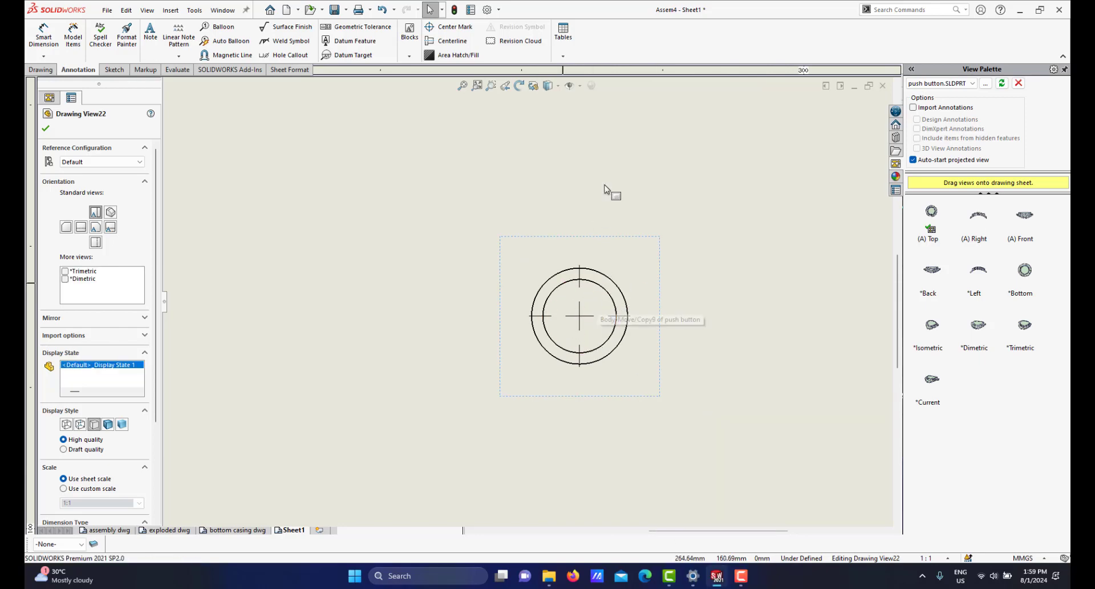
left_click(558, 87)
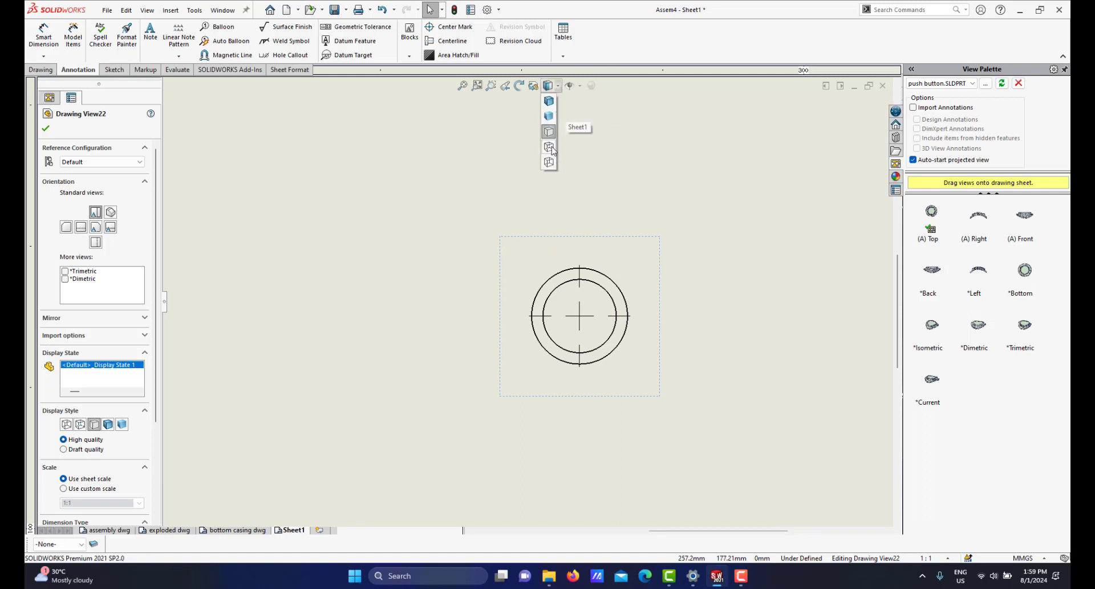
left_click(549, 147)
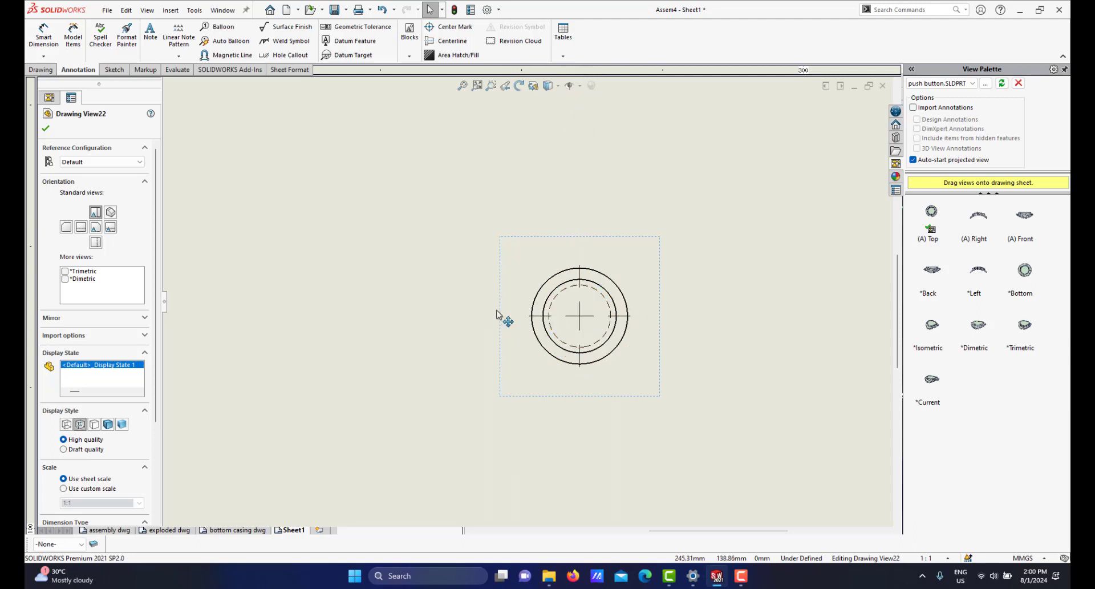
Examine the visible and hidden circles of the push button's top view up close.
scroll(563, 389, "up", 4)
scroll(558, 399, "down", 2)
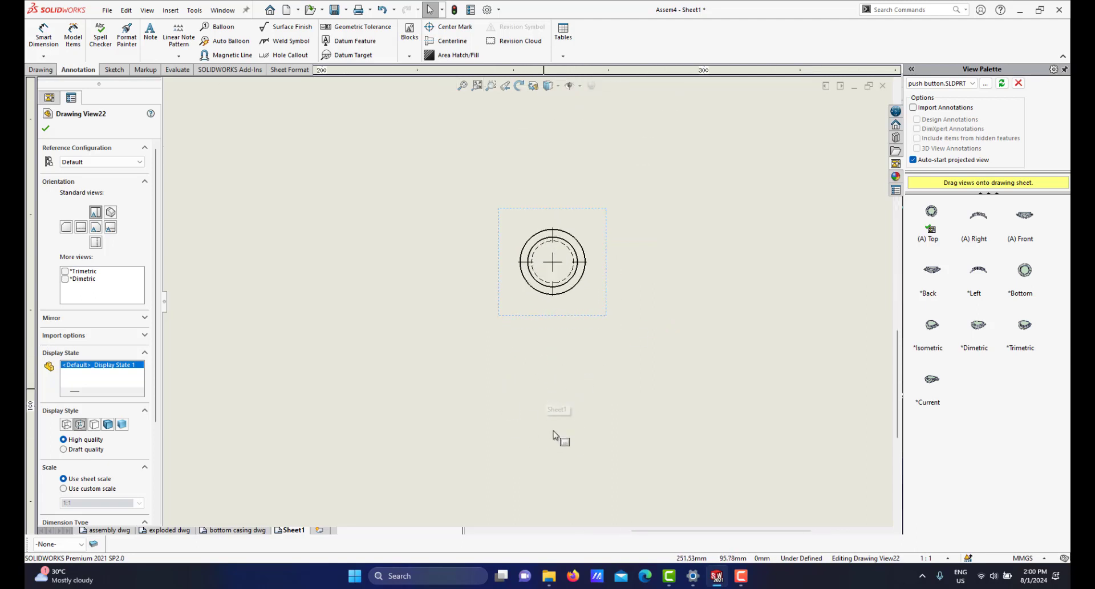
scroll(547, 416, "down", 1)
scroll(513, 291, "up", 1)
scroll(557, 259, "down", 2)
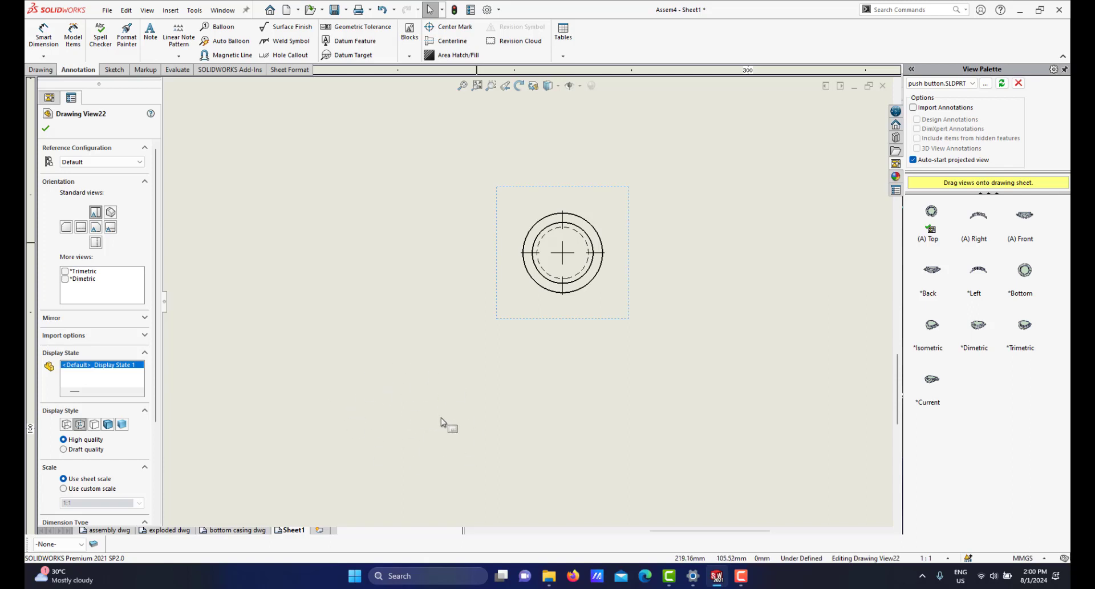
scroll(387, 407, "down", 2)
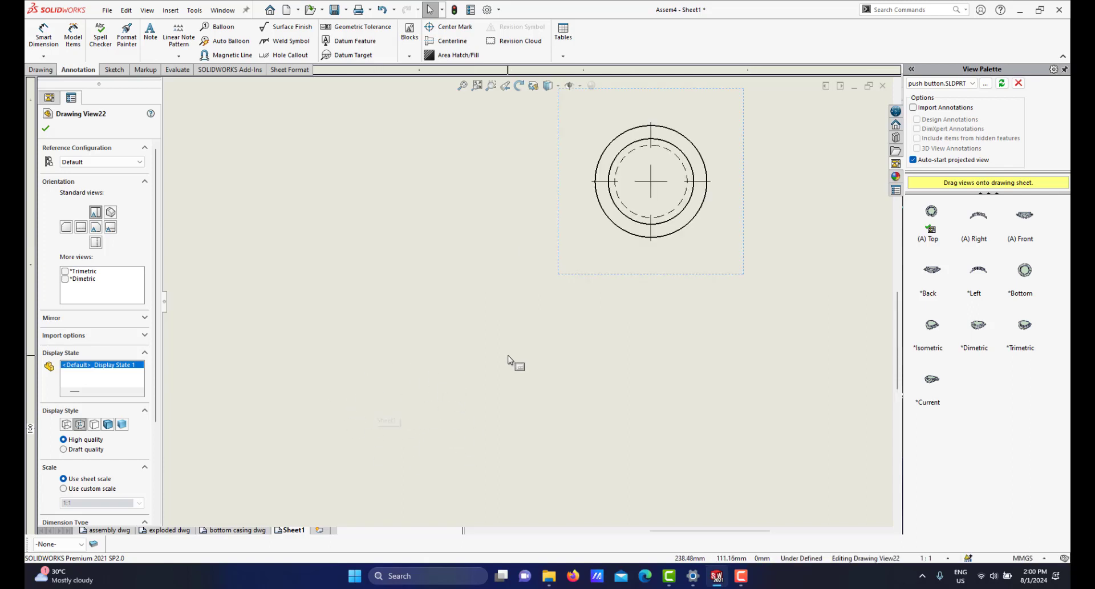
scroll(457, 359, "up", 1)
scroll(529, 311, "up", 3)
scroll(576, 264, "down", 3)
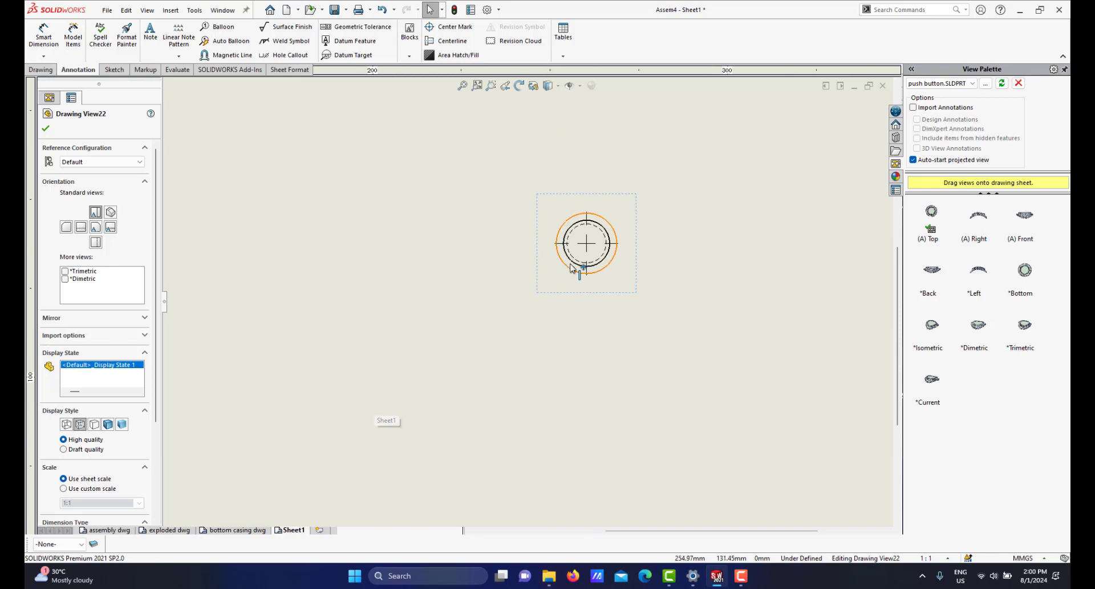
scroll(578, 264, "down", 3)
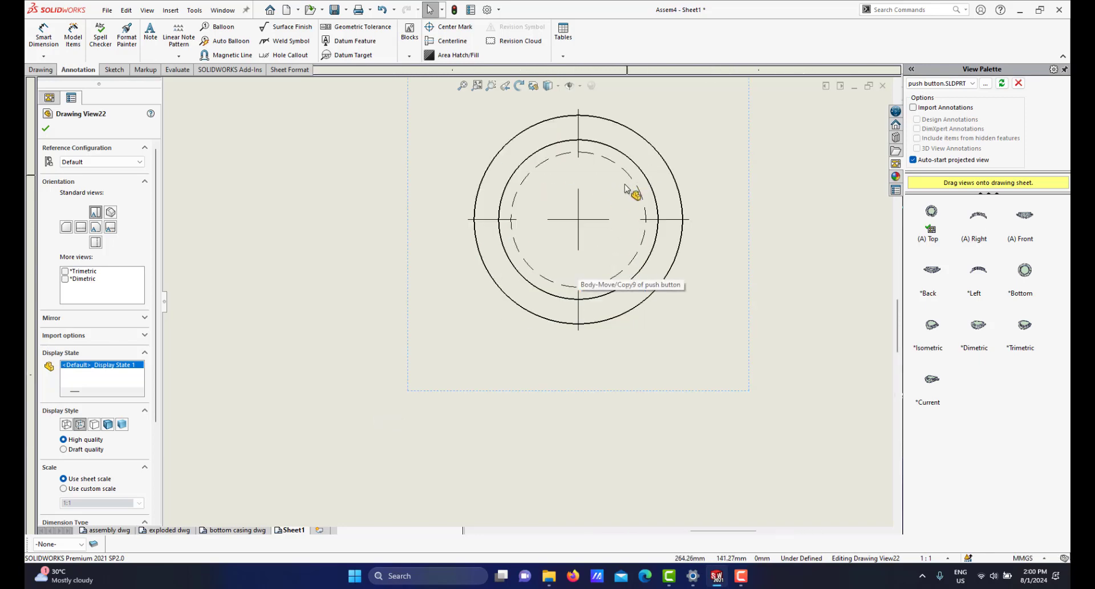
scroll(522, 285, "up", 2)
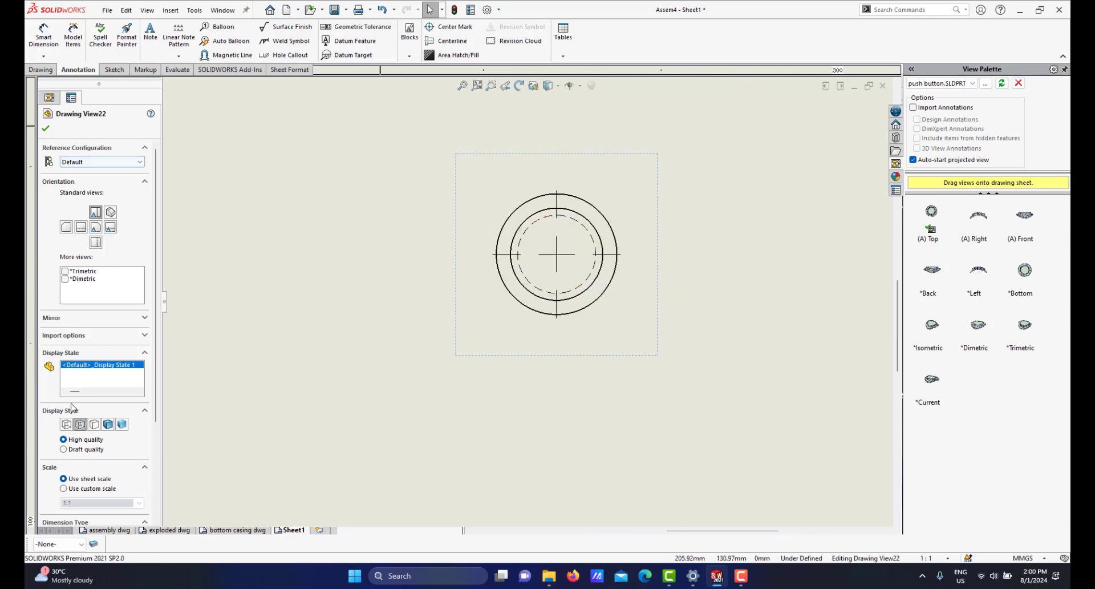
Set the push button's top view to a custom scale of 2:1 and move it below Section X-X.
left_click_drag(155, 342, 152, 434)
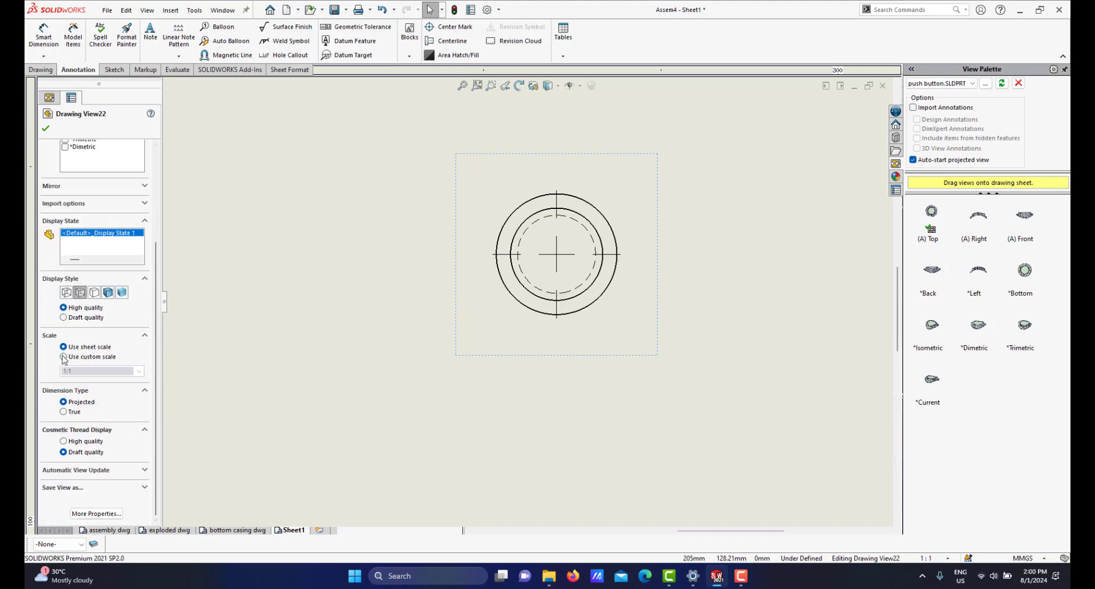
left_click(139, 370)
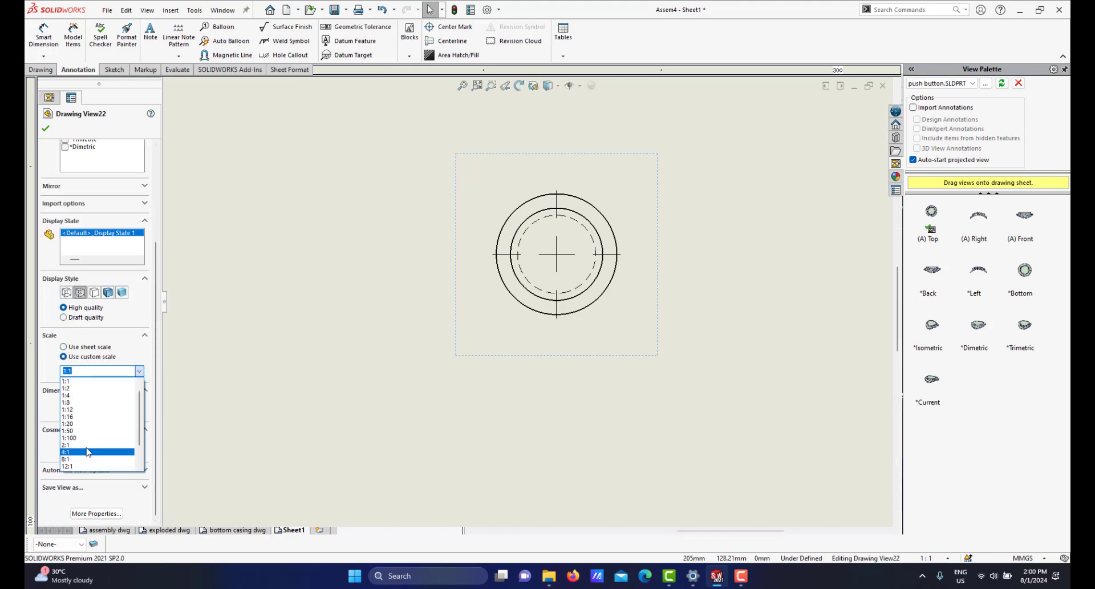
left_click(86, 452)
scroll(458, 351, "up", 6)
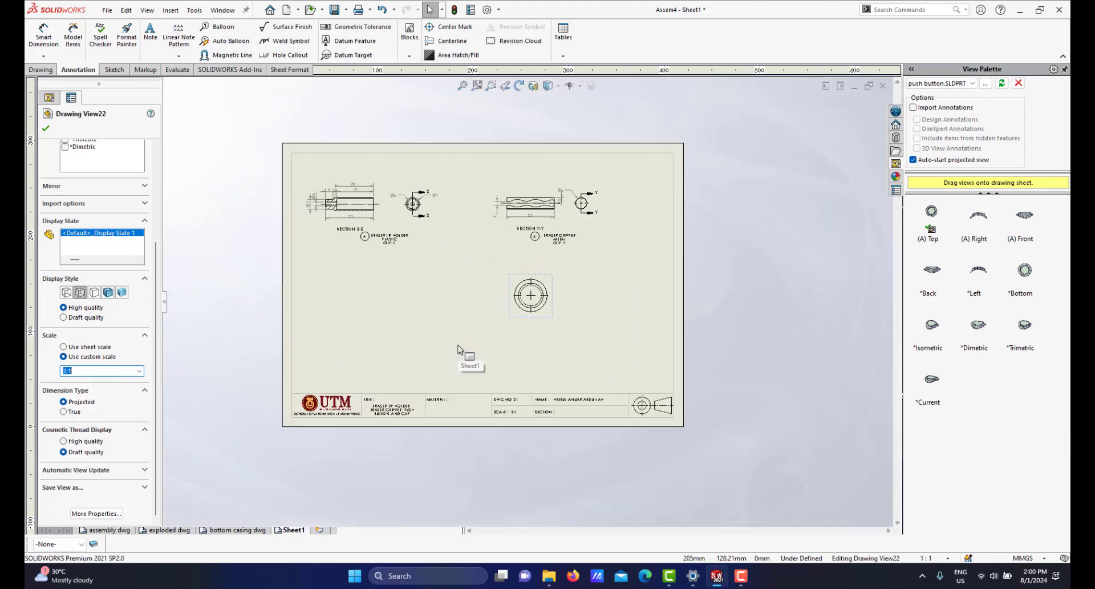
scroll(460, 344, "down", 2)
mouse_move(584, 242)
left_mouse_down()
mouse_move(423, 252)
mouse_move(384, 239)
mouse_move(404, 254)
mouse_move(406, 239)
left_mouse_up()
scroll(406, 239, "down", 3)
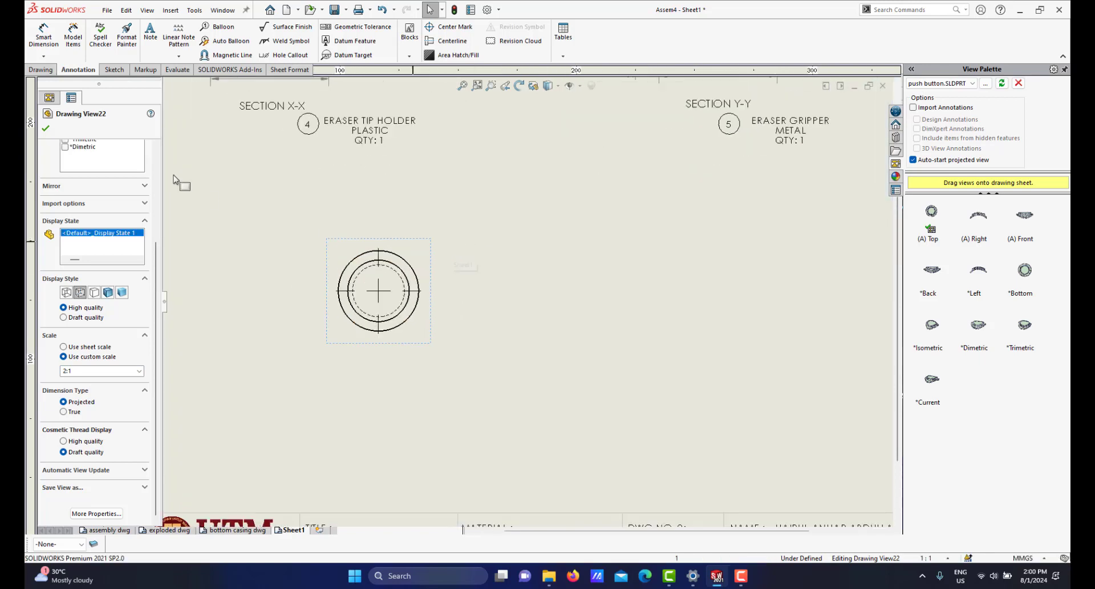
Create a section view of the push button along a horizontal cutting line through the top view's centre and place it directly below.
left_click(40, 70)
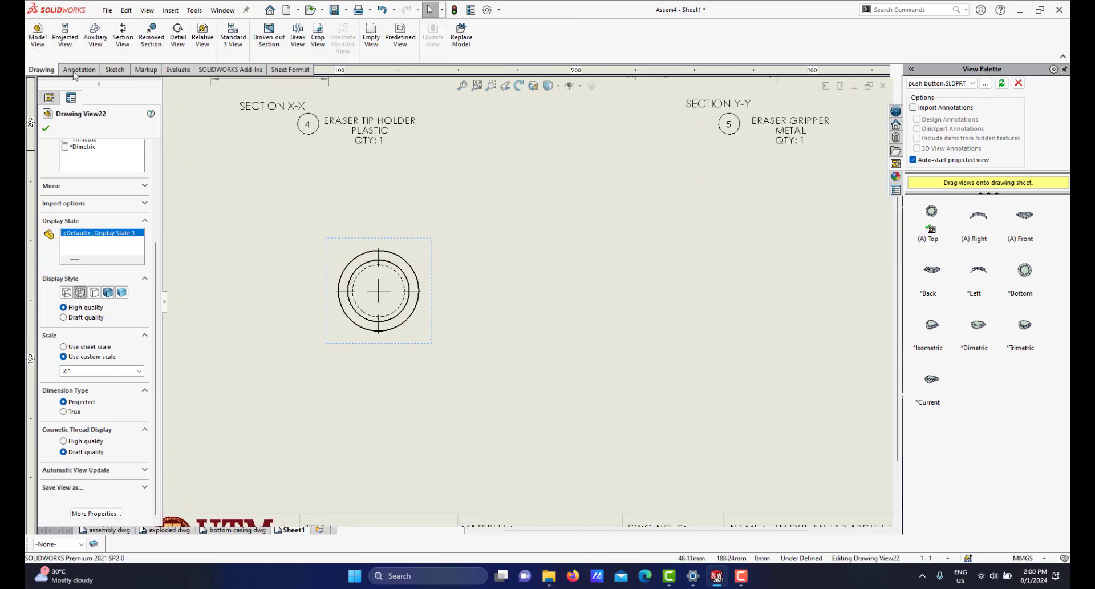
left_click(124, 37)
left_click(97, 291)
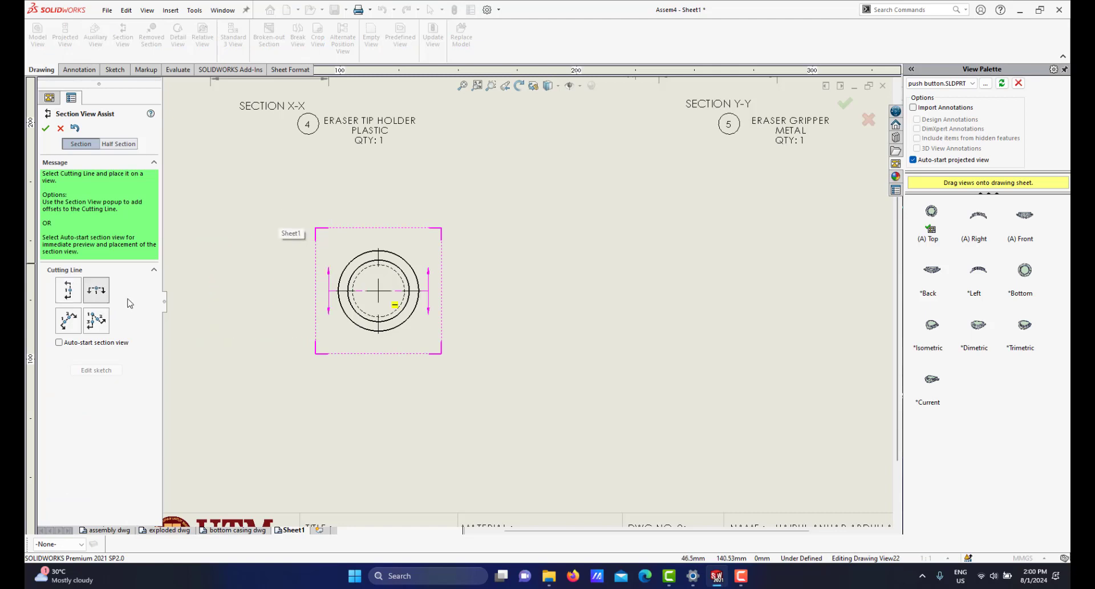
left_click(378, 291)
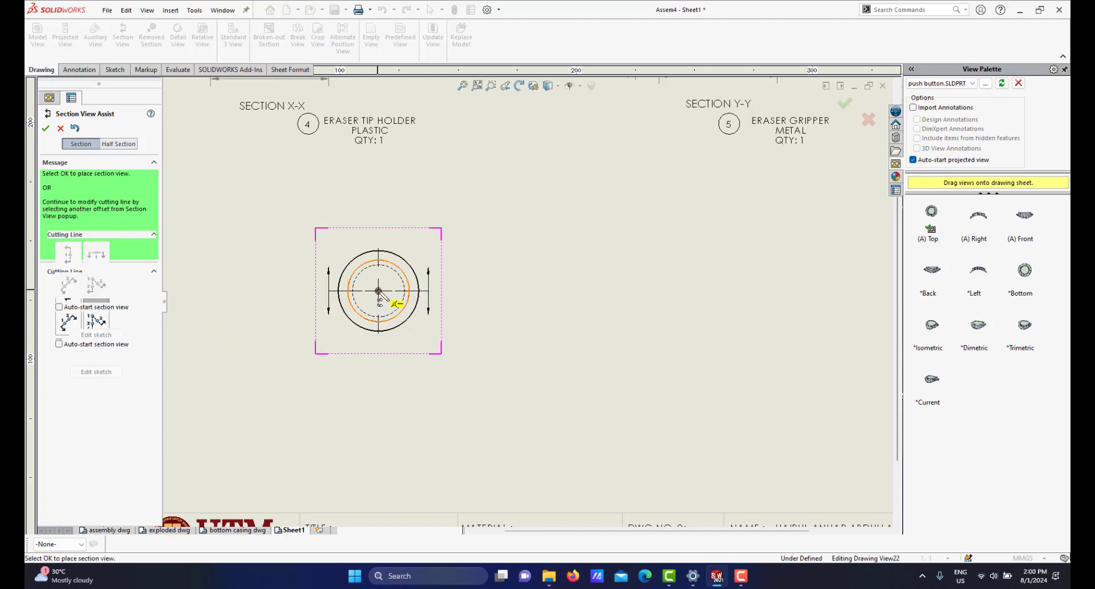
left_click(378, 369)
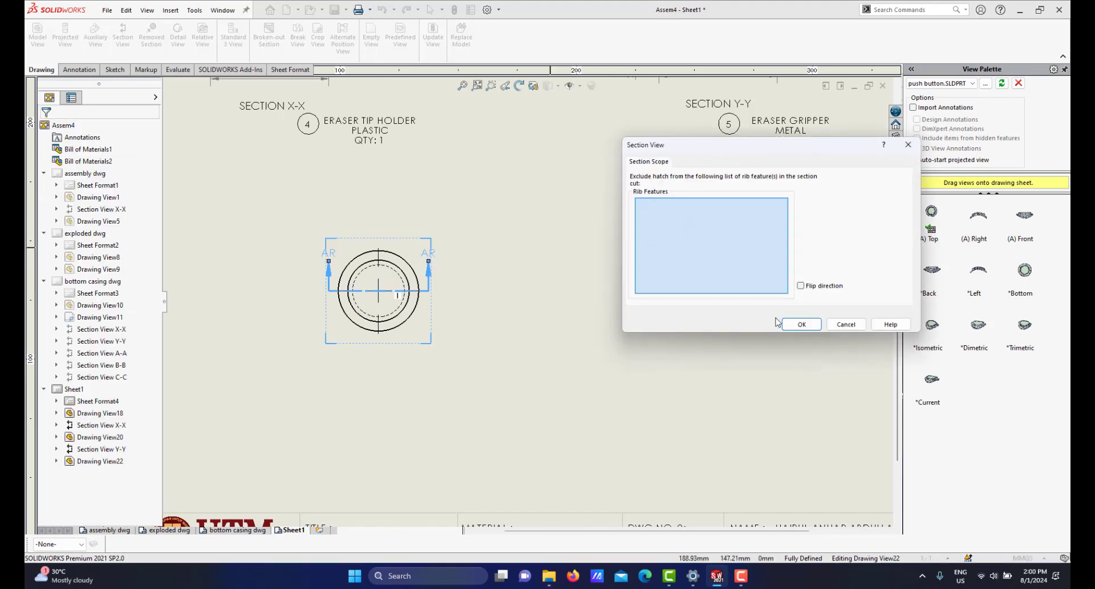
left_click(802, 323)
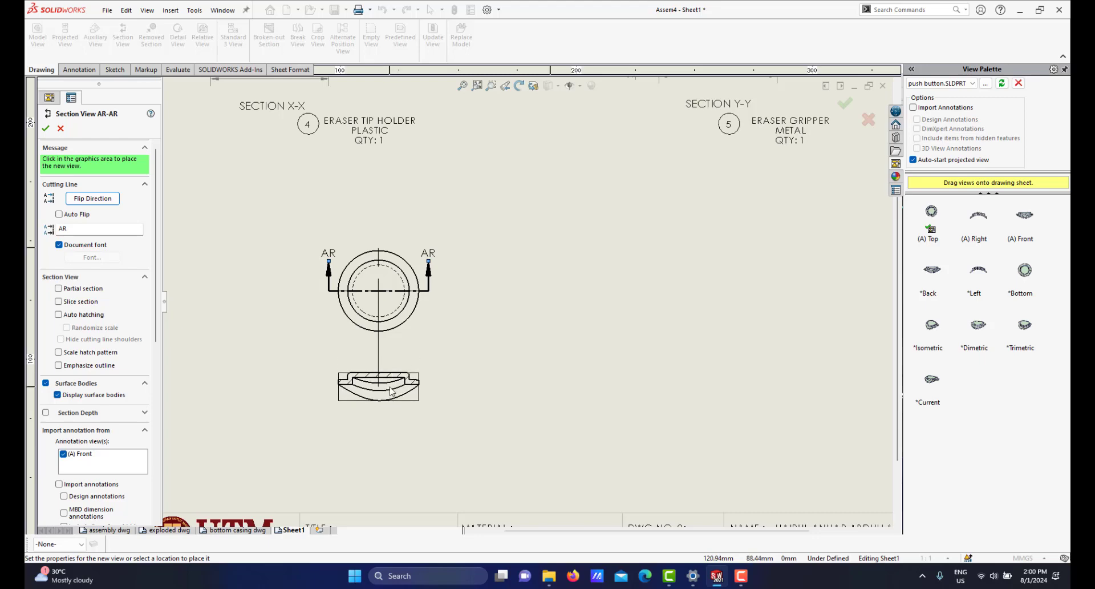
left_click(391, 392)
scroll(574, 280, "up", 3)
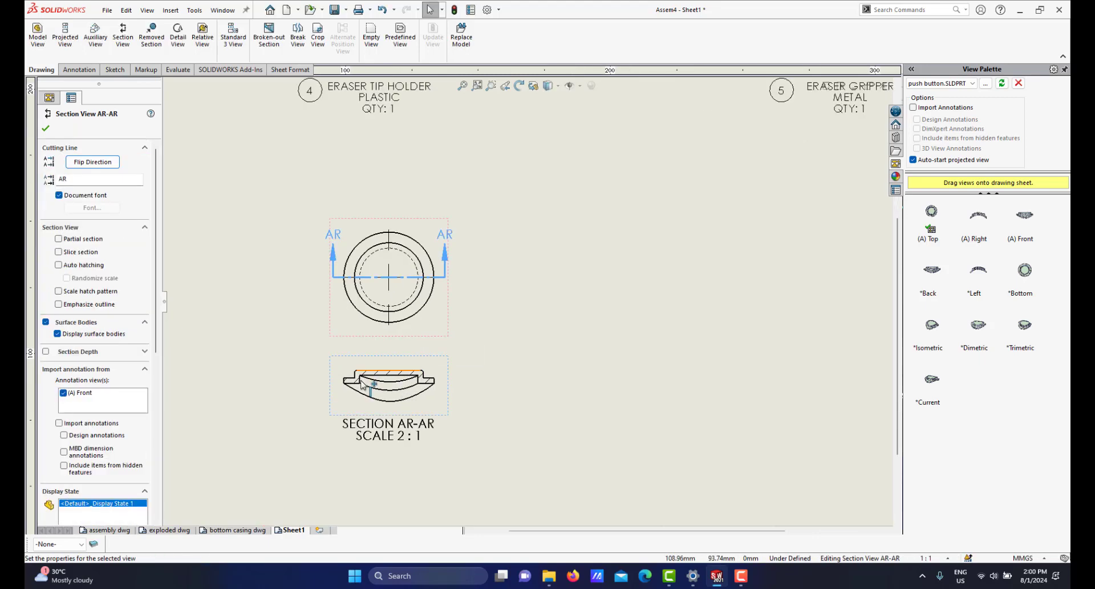
Set the label of the push button's section line to M.
scroll(459, 322, "down", 2)
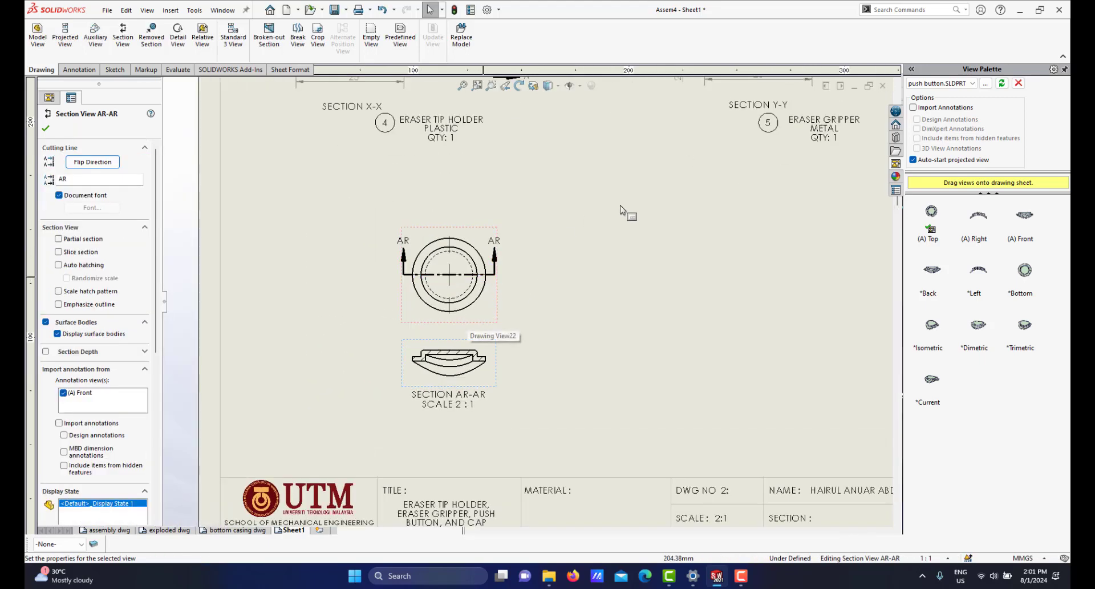
scroll(609, 213, "up", 4)
scroll(389, 318, "down", 2)
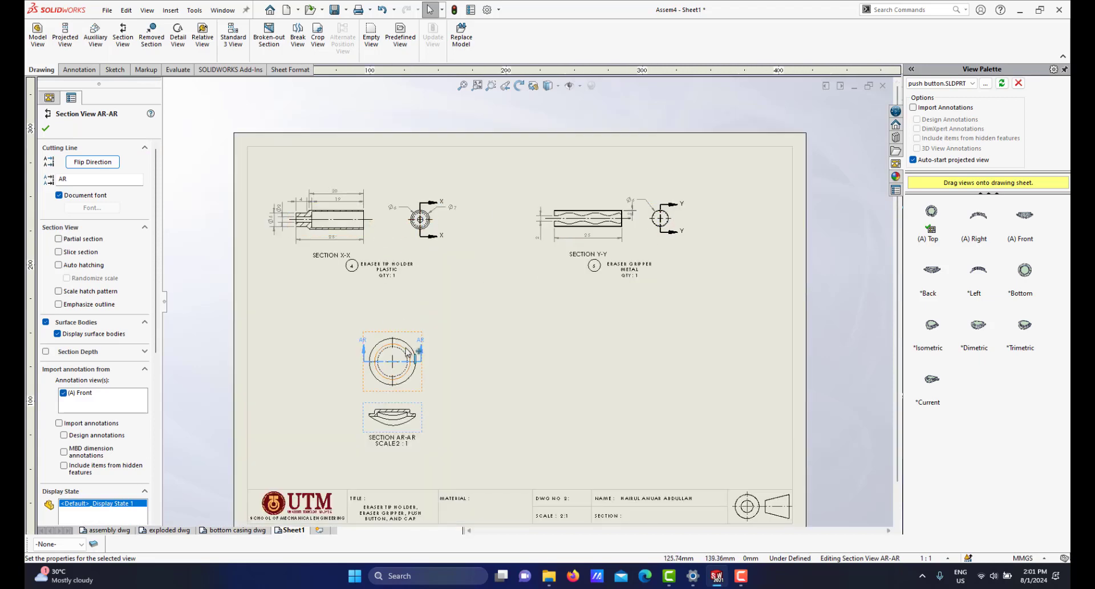
scroll(407, 352, "down", 2)
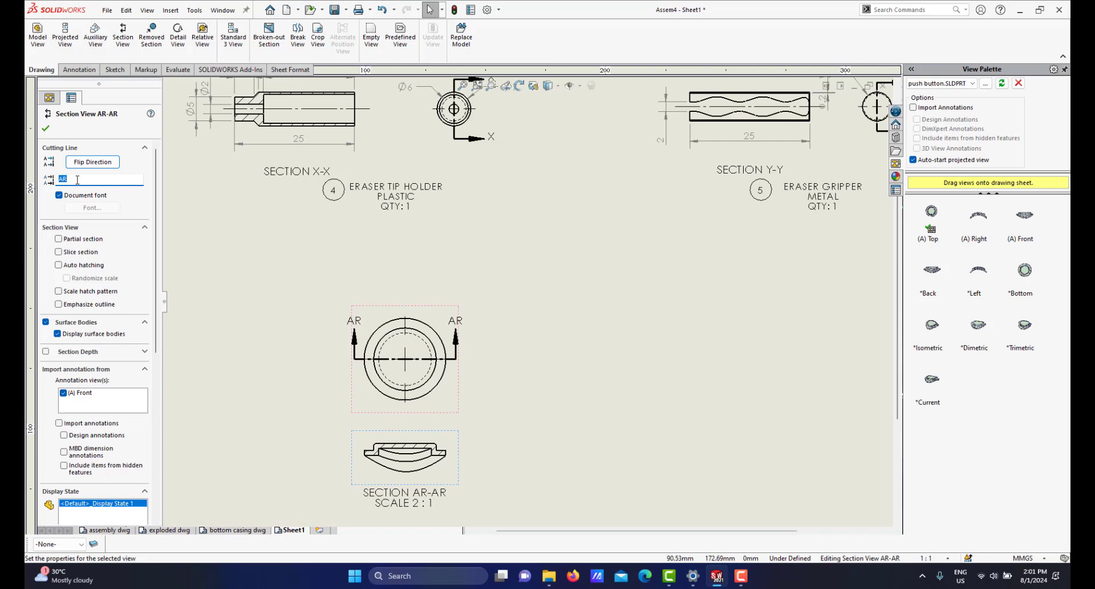
type("M")
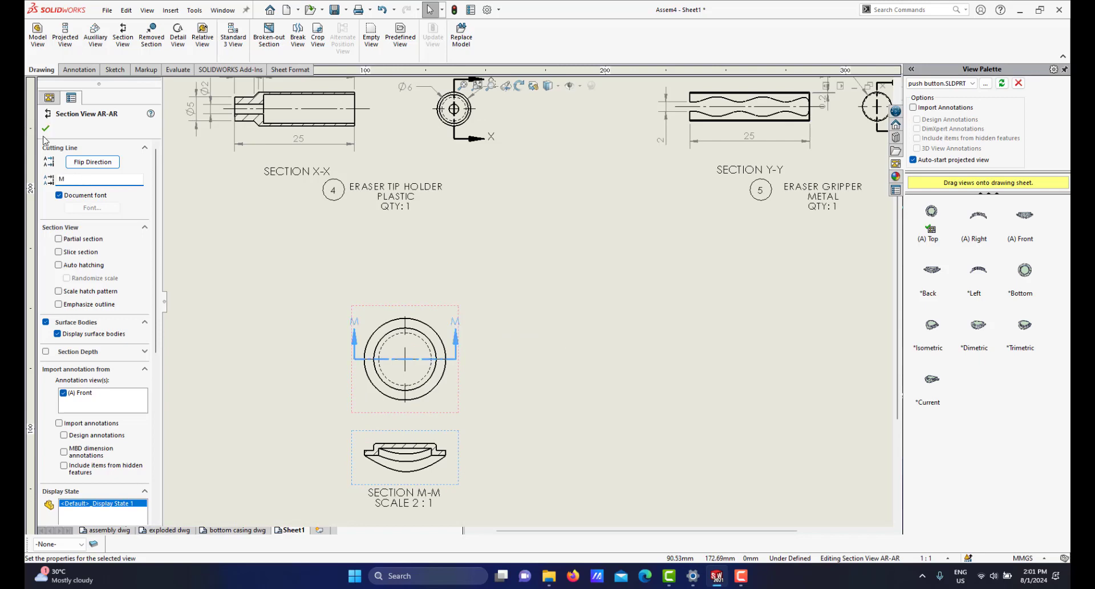
left_click(46, 131)
Delete the scale line from the push button's section caption and move the caption slightly farther below the view.
scroll(399, 353, "up", 2)
scroll(483, 322, "down", 3)
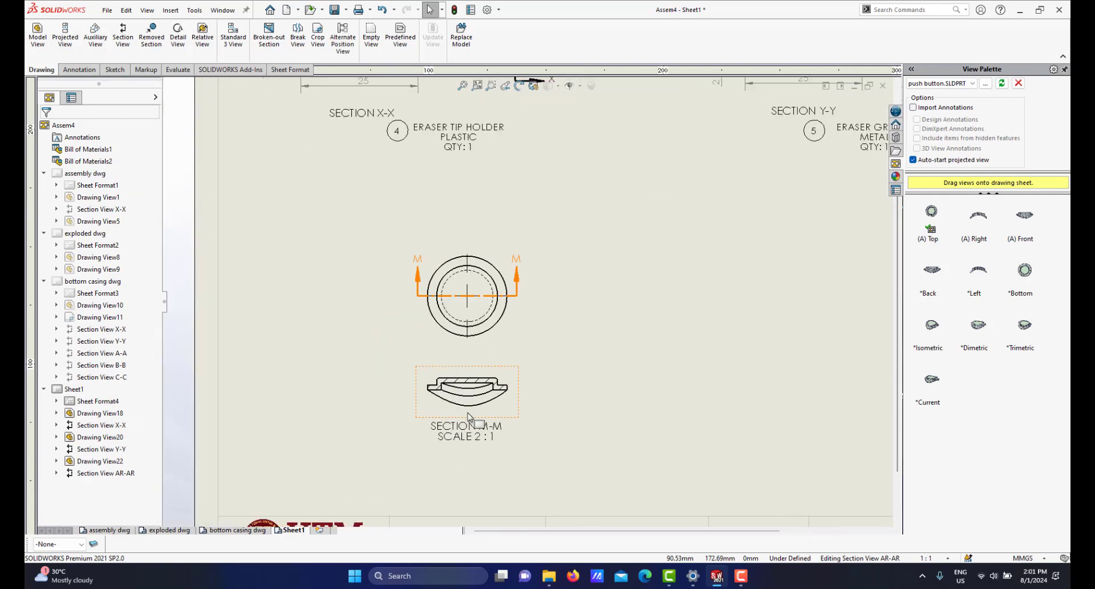
scroll(484, 322, "down", 1)
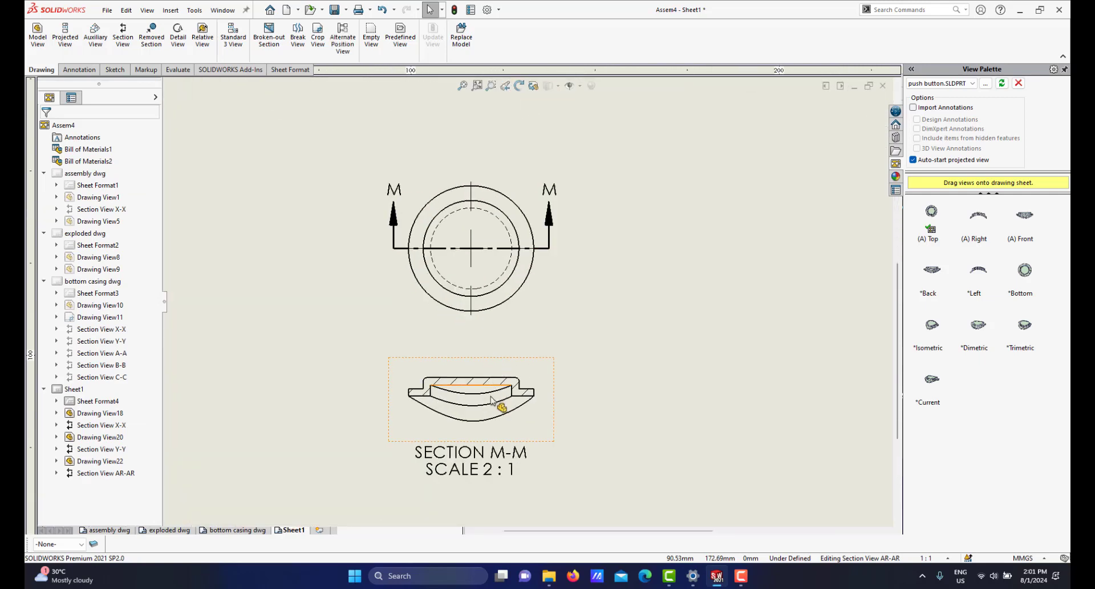
scroll(492, 394, "up", 3)
scroll(482, 373, "down", 2)
left_click(526, 400)
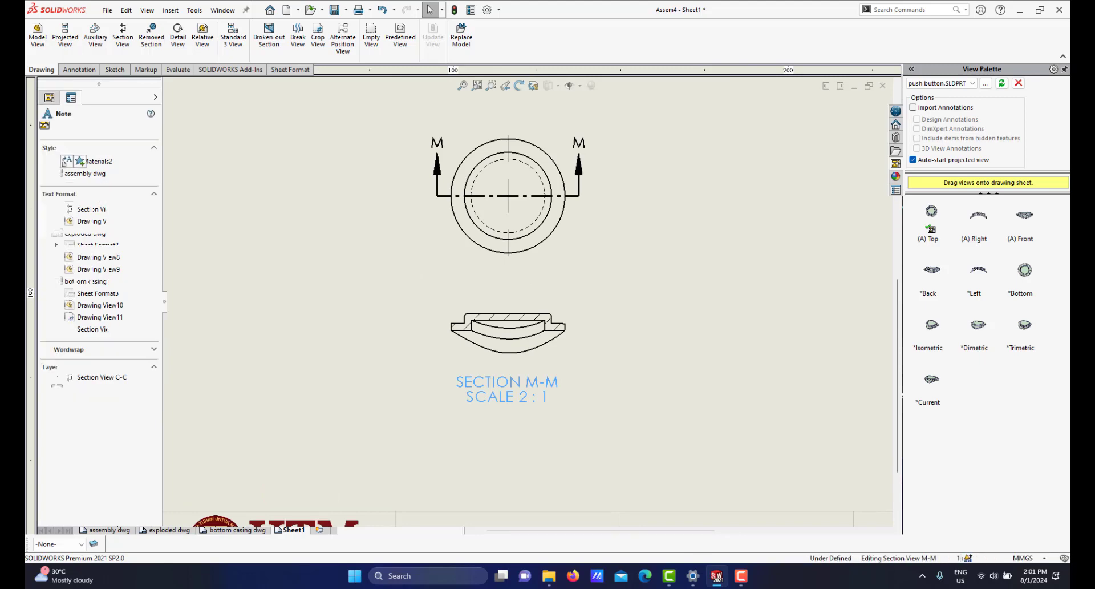
double_click(472, 399)
left_click_drag(466, 400, 534, 401)
key("Delete")
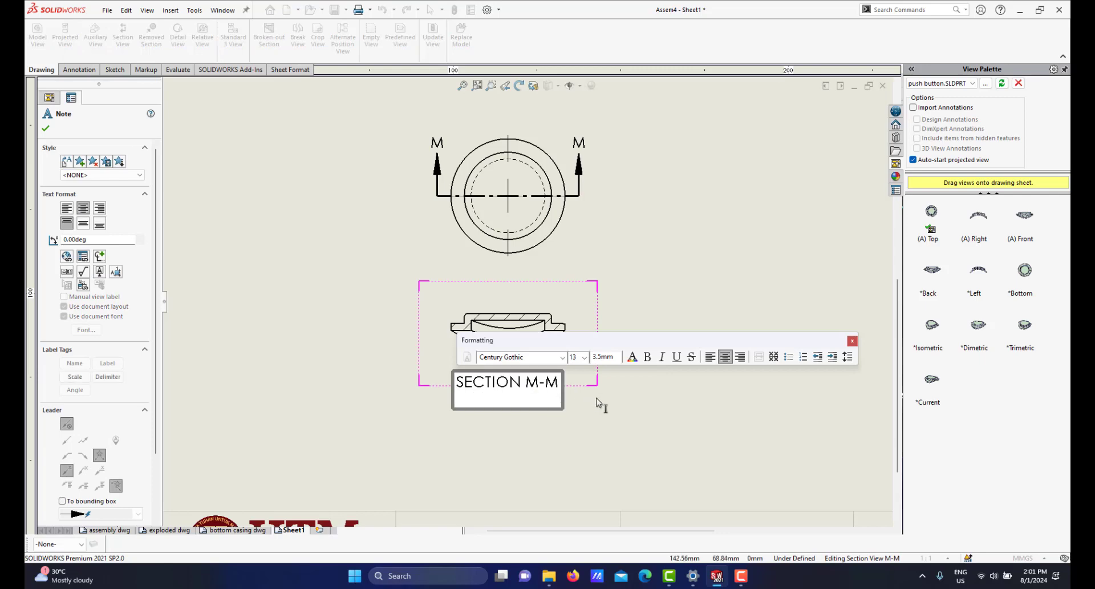
left_click(566, 465)
left_click_drag(524, 407, 529, 411)
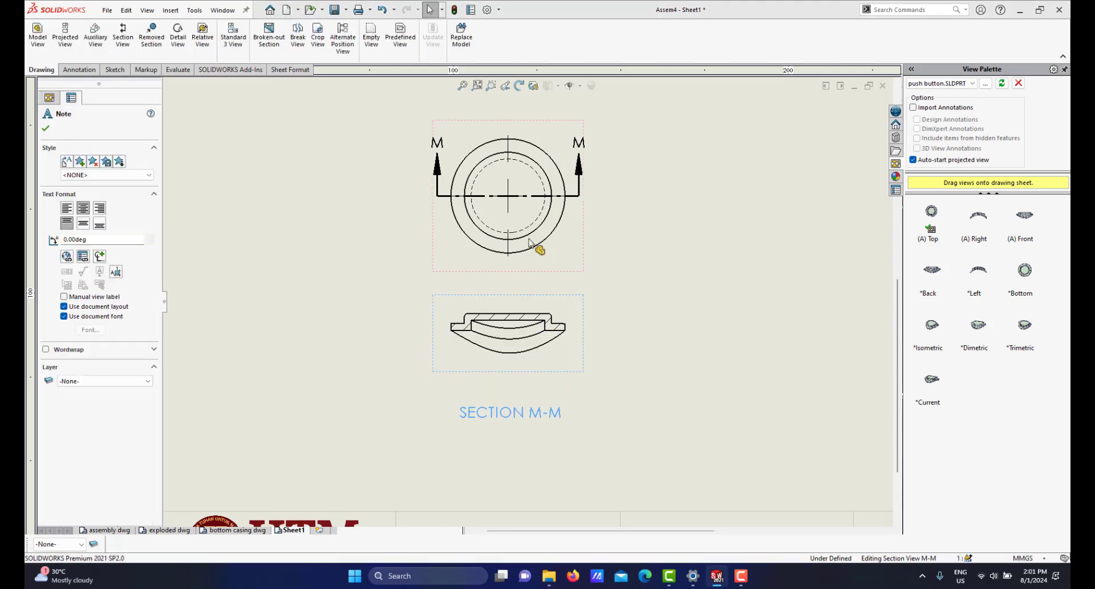
Relabel the push button's section line as J.
scroll(486, 258, "up", 2)
scroll(486, 258, "down", 2)
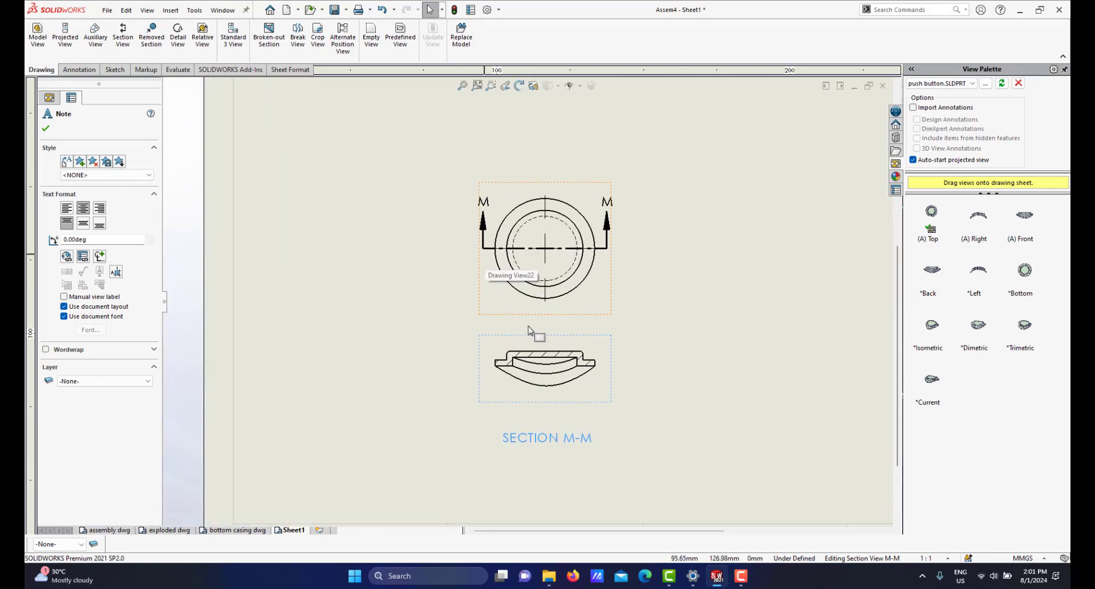
left_click(607, 202)
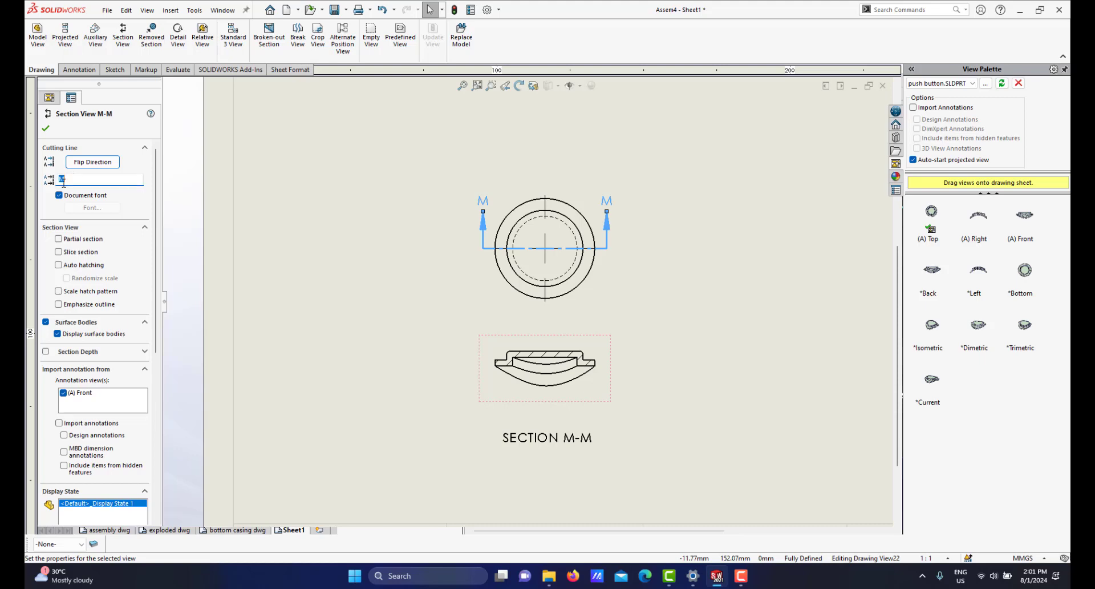
type("J")
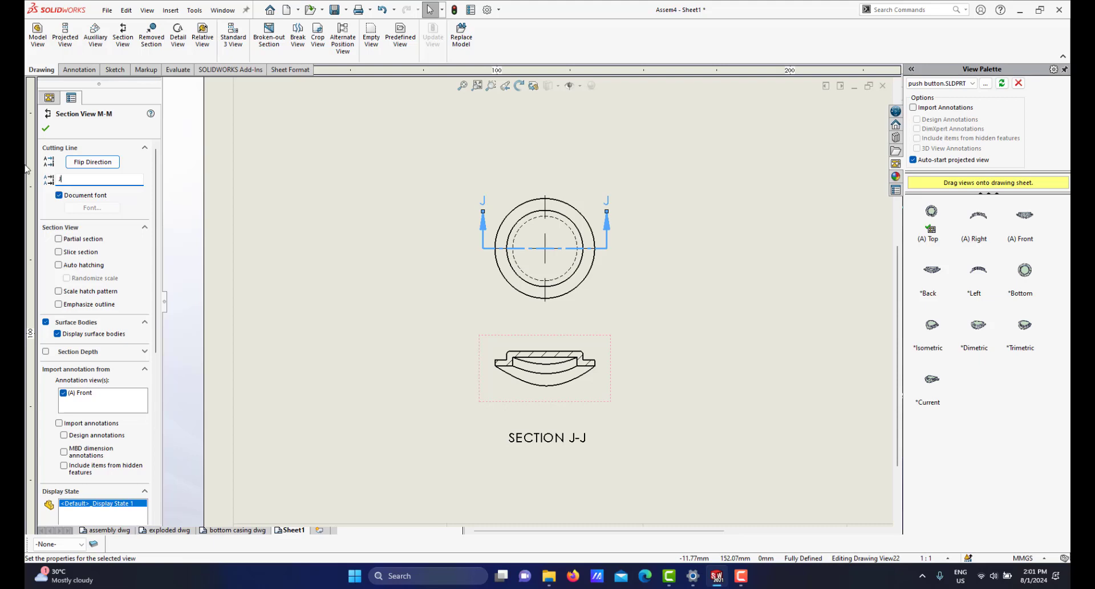
left_click(46, 128)
scroll(522, 327, "down", 3)
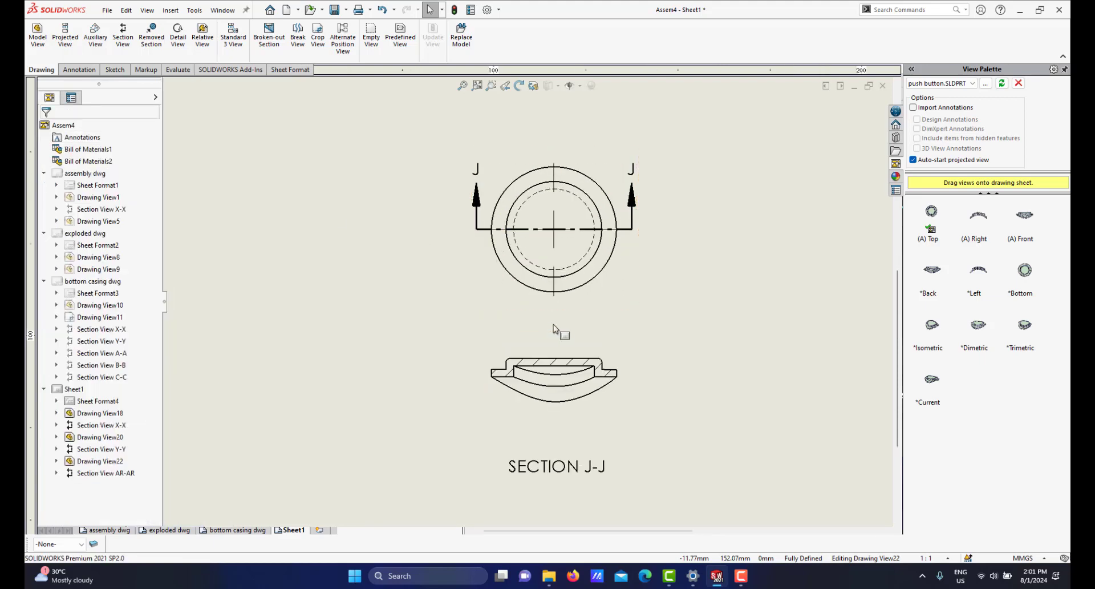
scroll(542, 377, "up", 1)
scroll(536, 362, "down", 1)
scroll(502, 334, "up", 2)
scroll(481, 308, "down", 1)
scroll(481, 307, "up", 1)
scroll(564, 319, "down", 2)
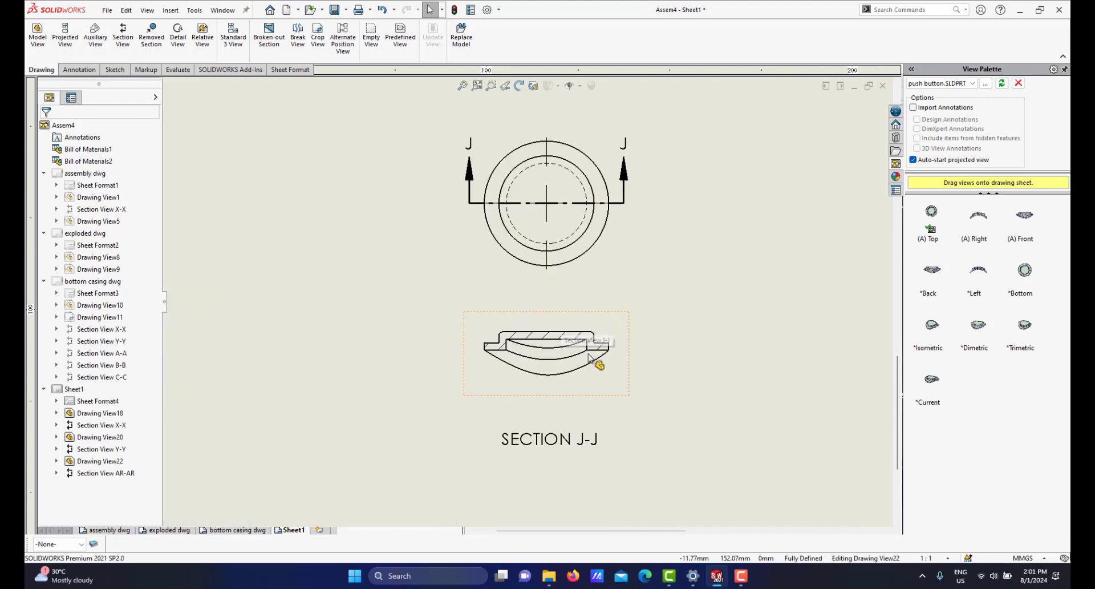
Add a vertical centerline to Section J-J between the two inner side edges of the push button's recess.
scroll(591, 357, "down", 1)
scroll(580, 339, "down", 2)
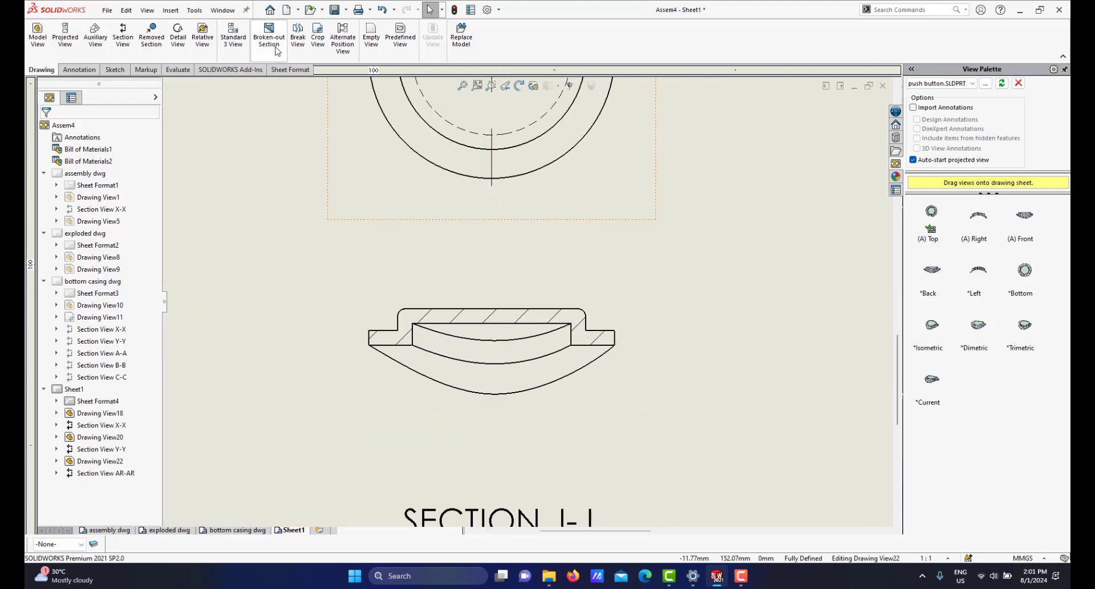
left_click(79, 70)
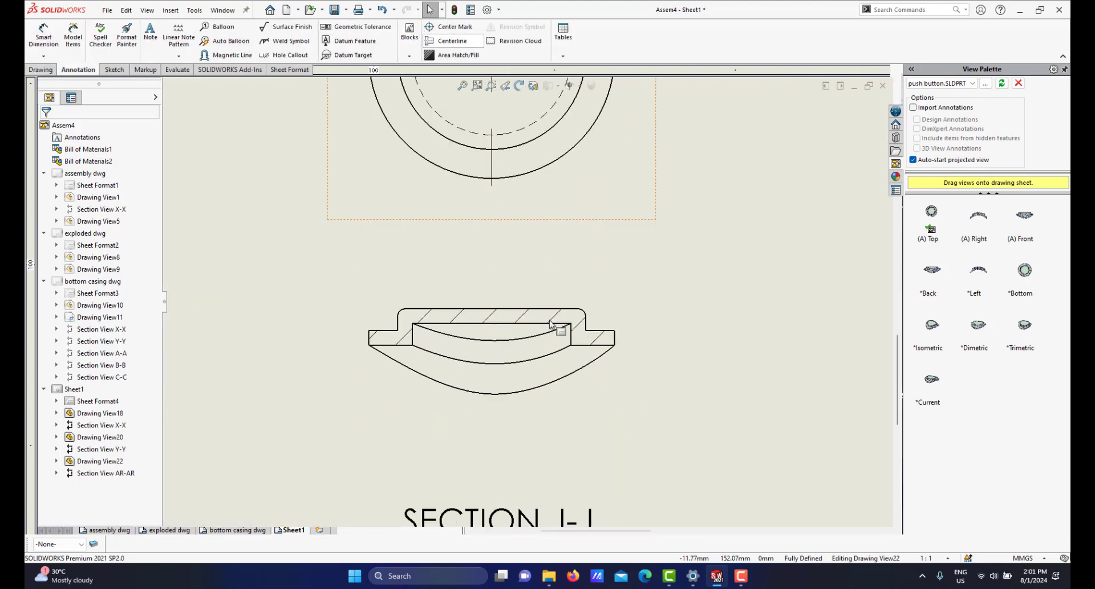
left_click(570, 333)
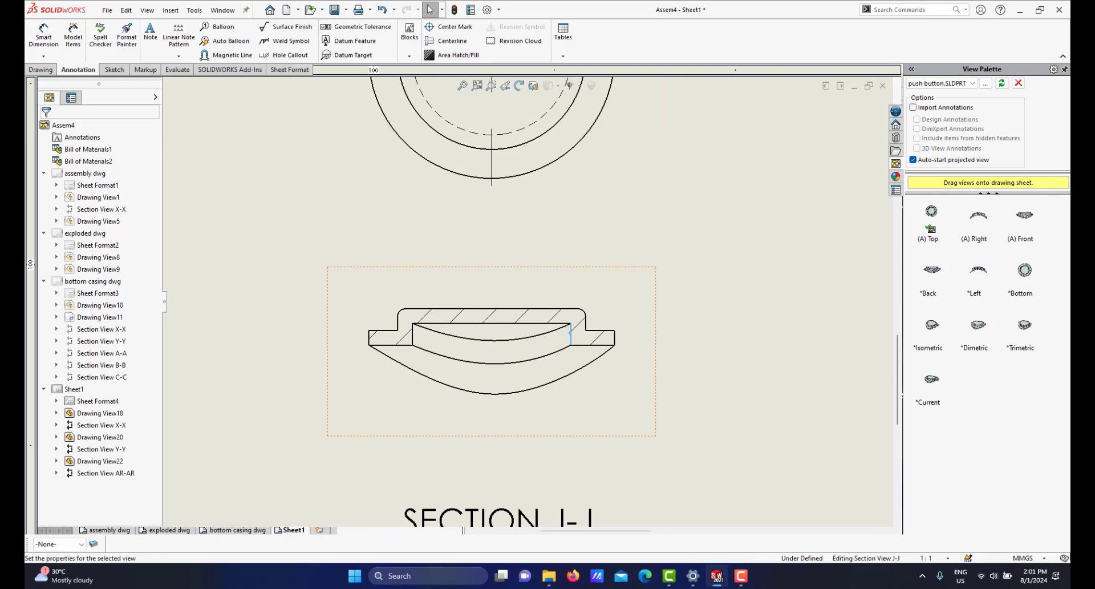
left_click(412, 337)
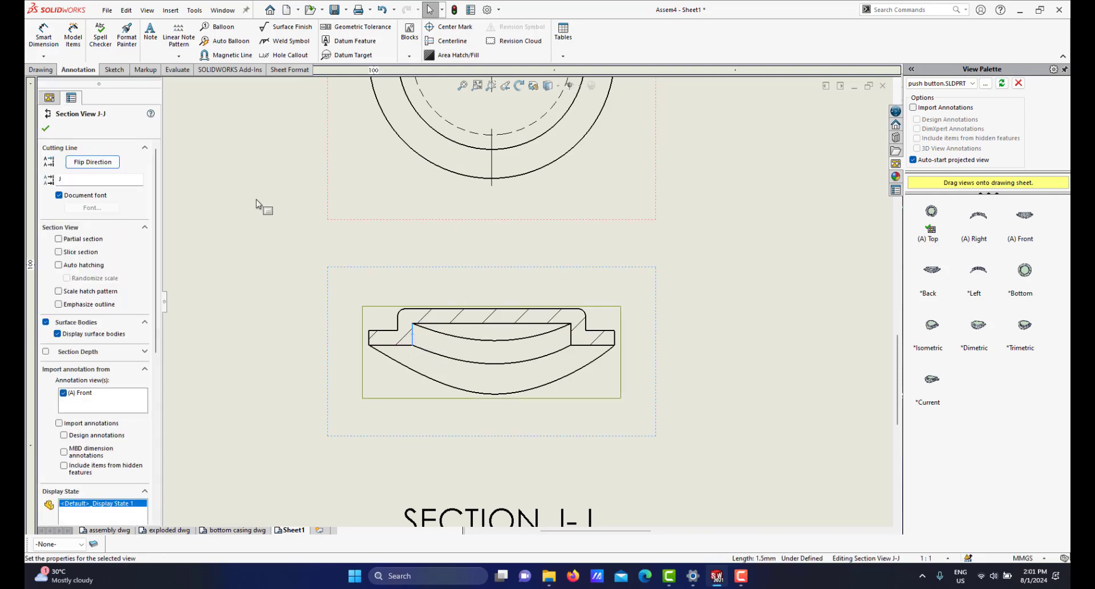
left_click(711, 272)
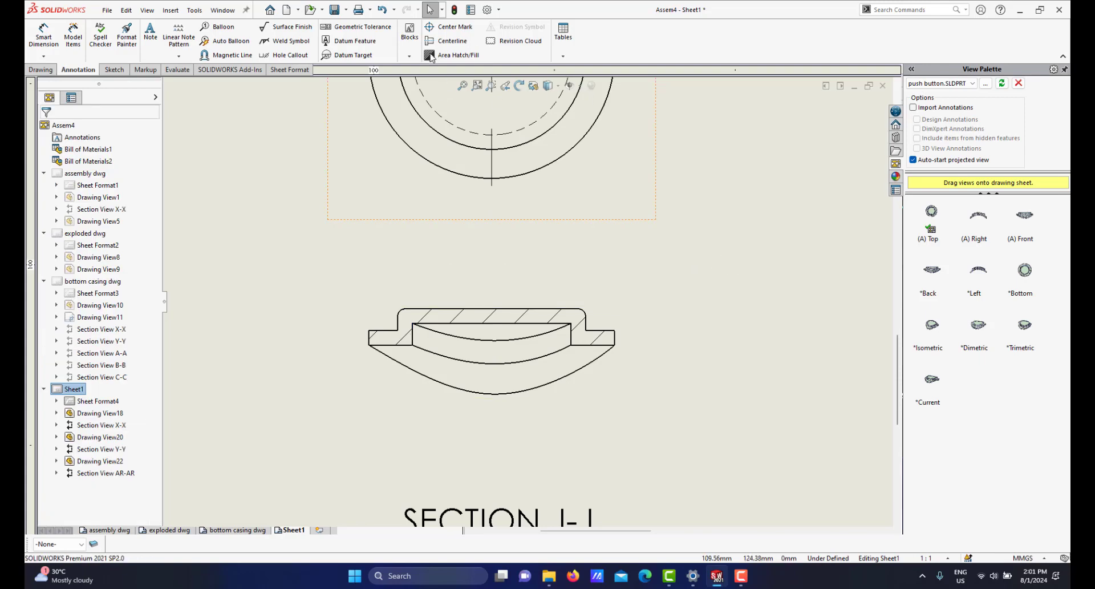
left_click(452, 41)
left_click(572, 344)
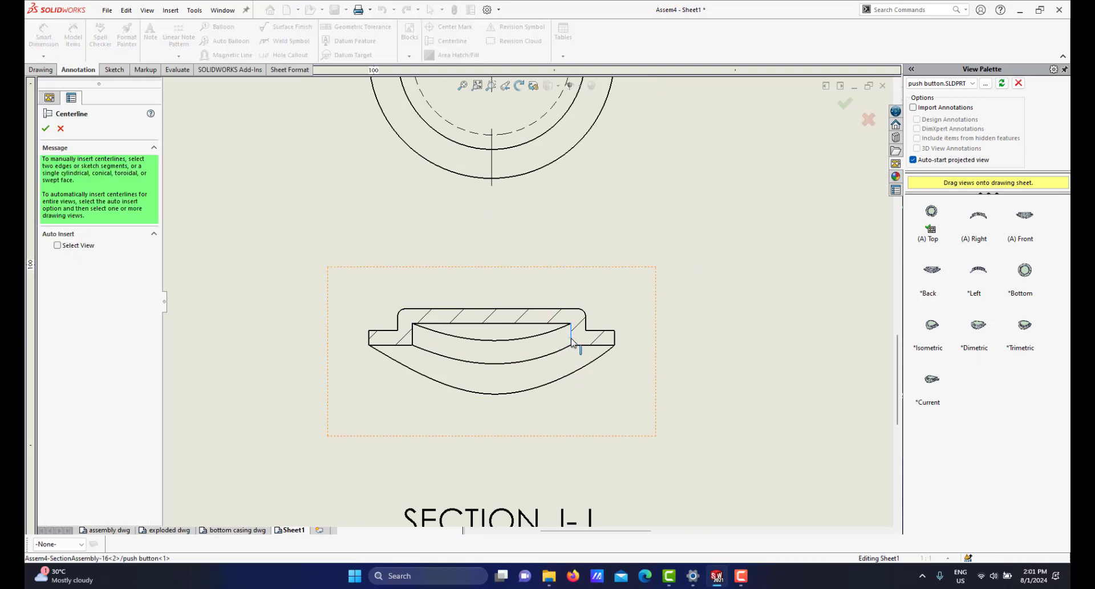
left_click(413, 341)
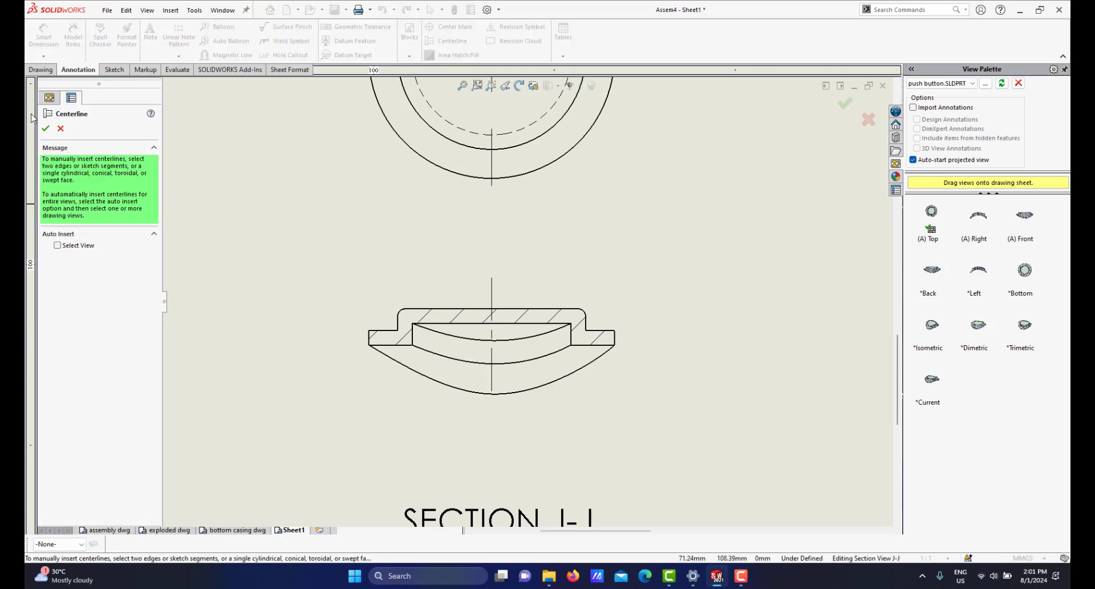
left_click(46, 129)
Create a full section view of the push button through its center with a vertical cutting line, placed beside the circular view.
key("f")
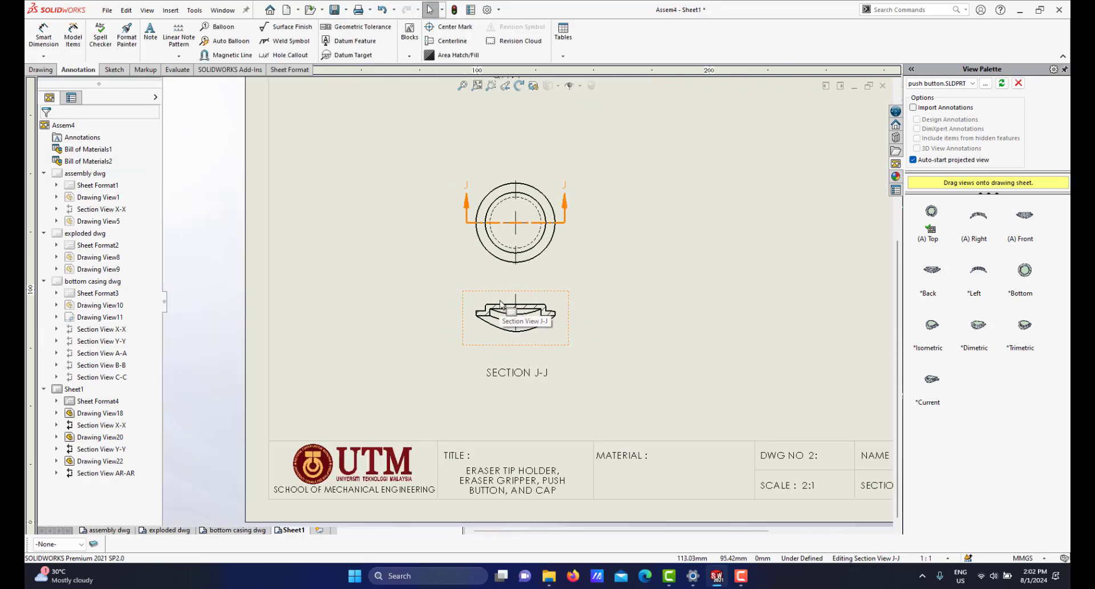
left_click(647, 282)
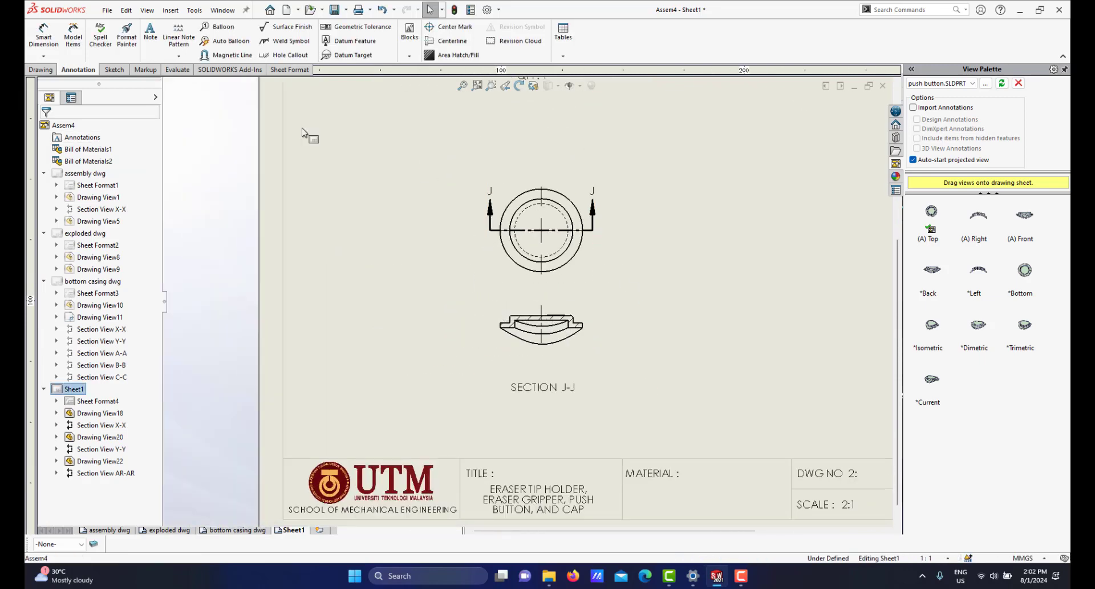
left_click(43, 69)
left_click(123, 36)
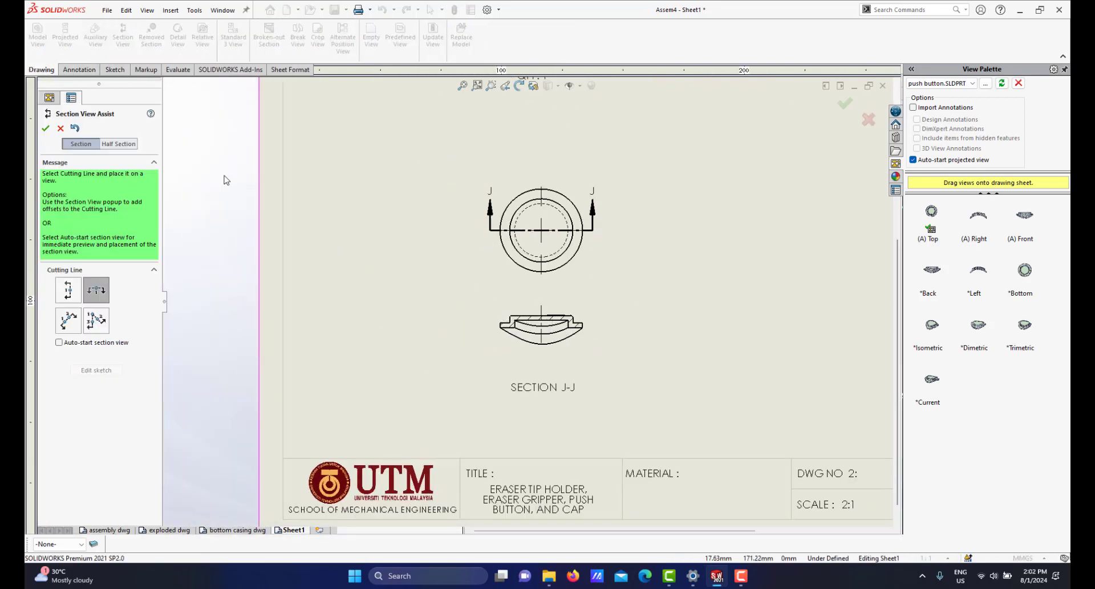
left_click(70, 290)
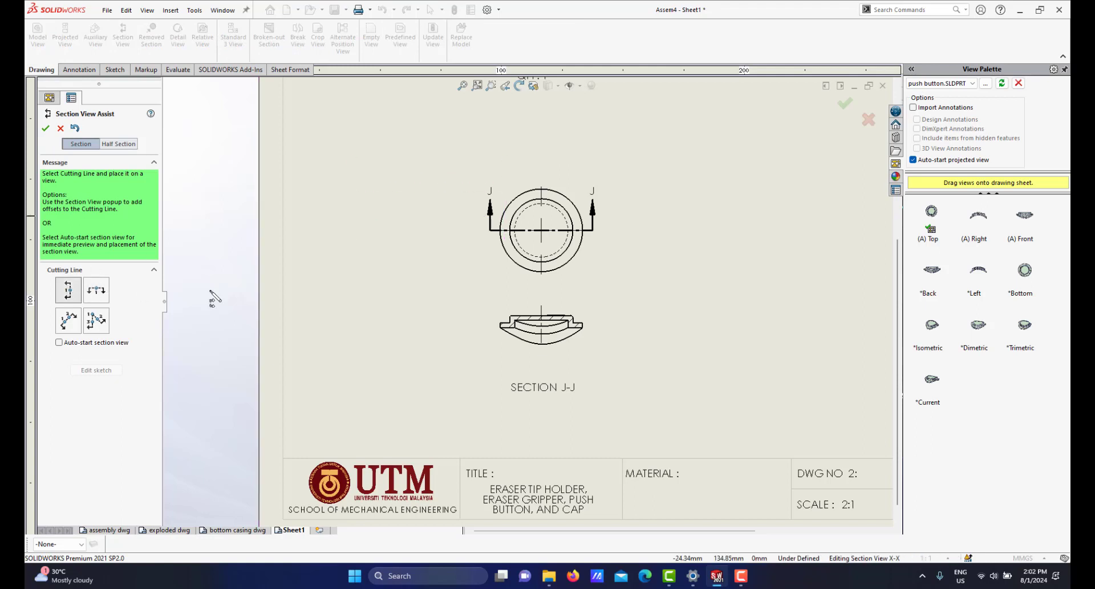
left_click(572, 239)
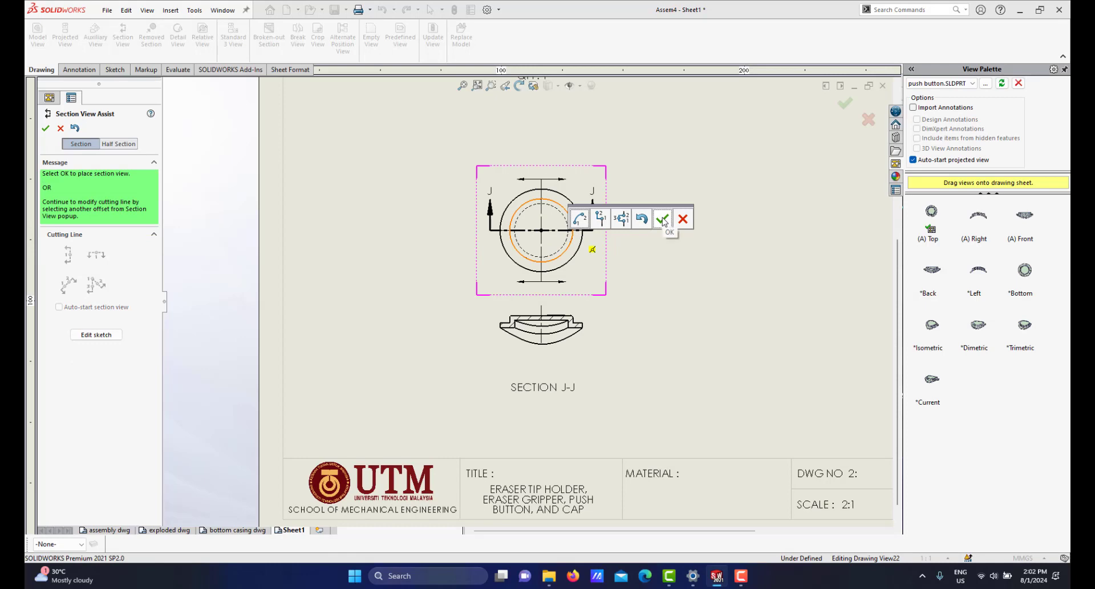
left_click(663, 221)
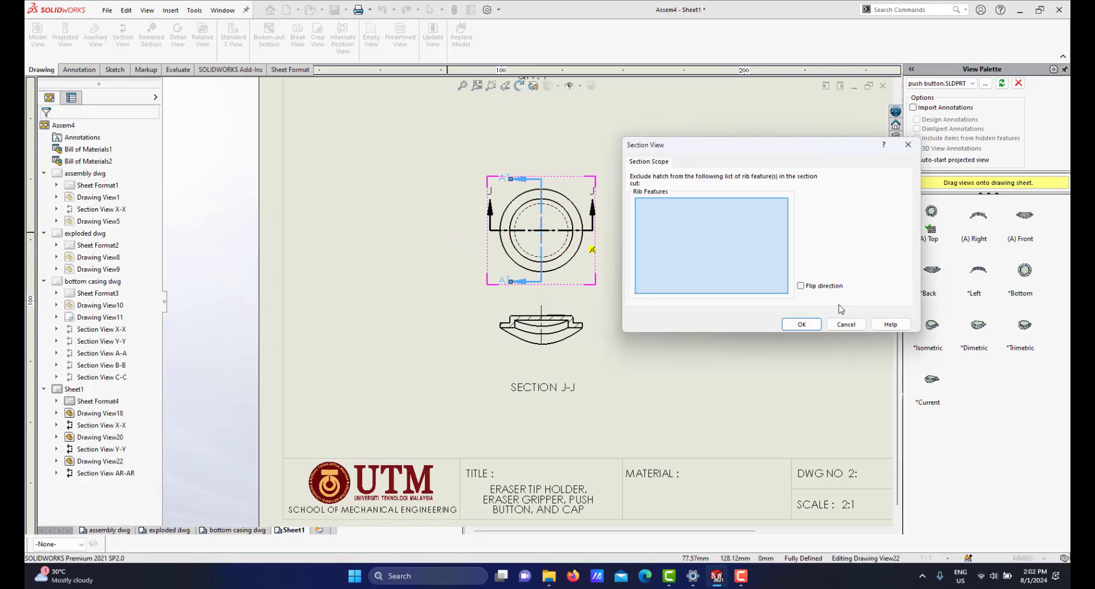
left_click(802, 324)
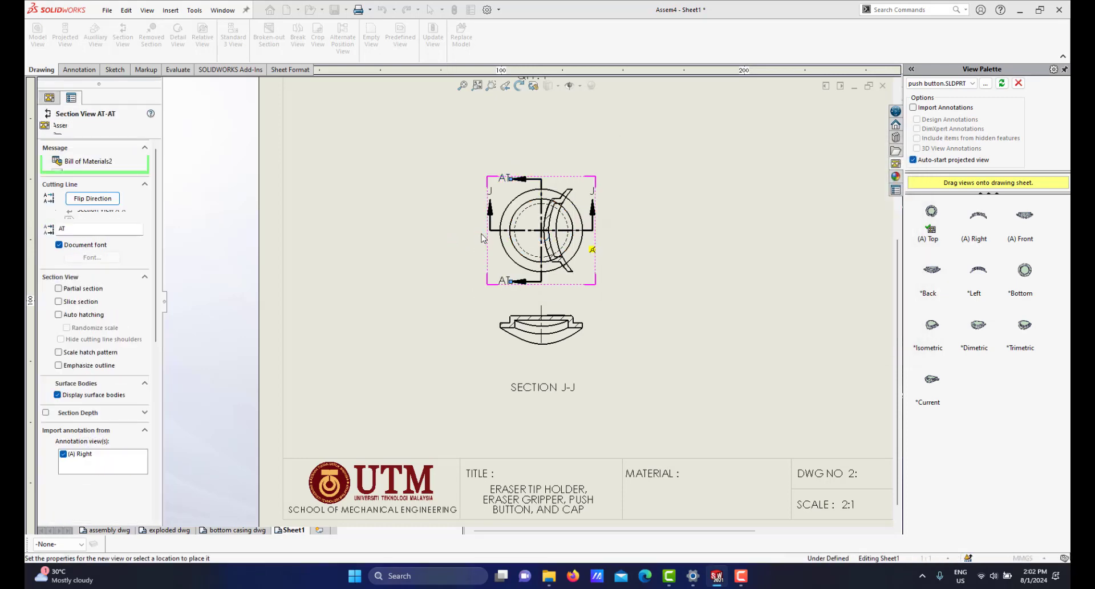
scroll(396, 232, "down", 1)
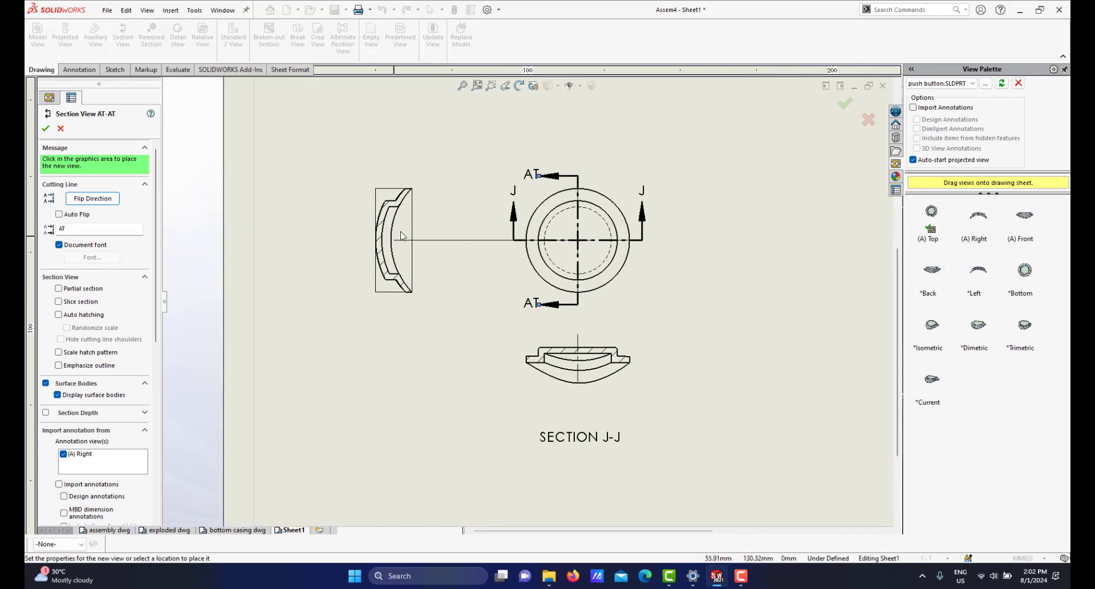
left_click(391, 242)
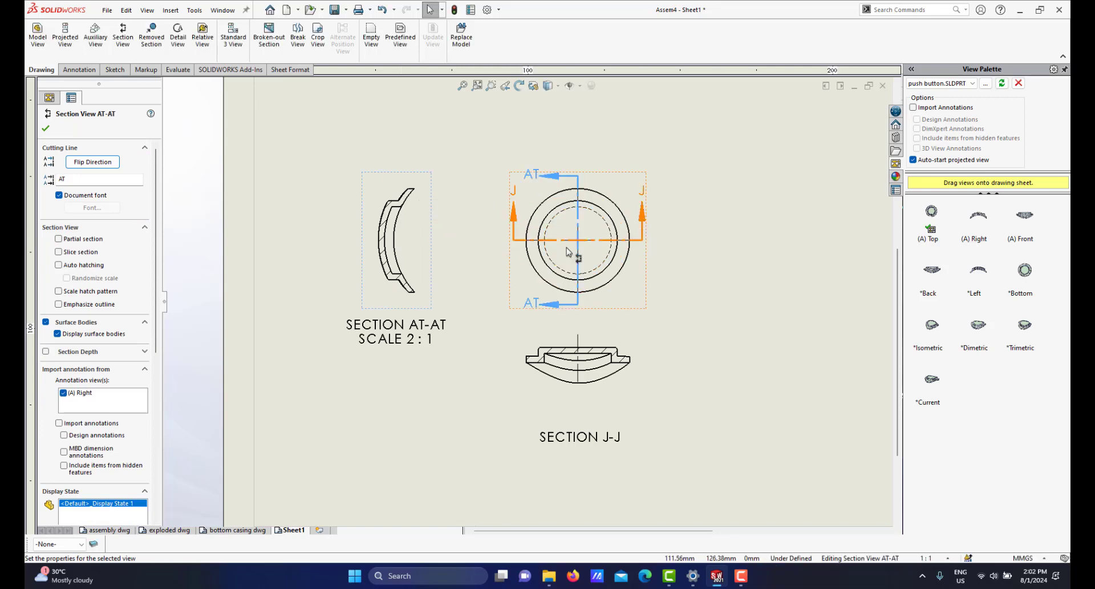
scroll(510, 368, "down", 2)
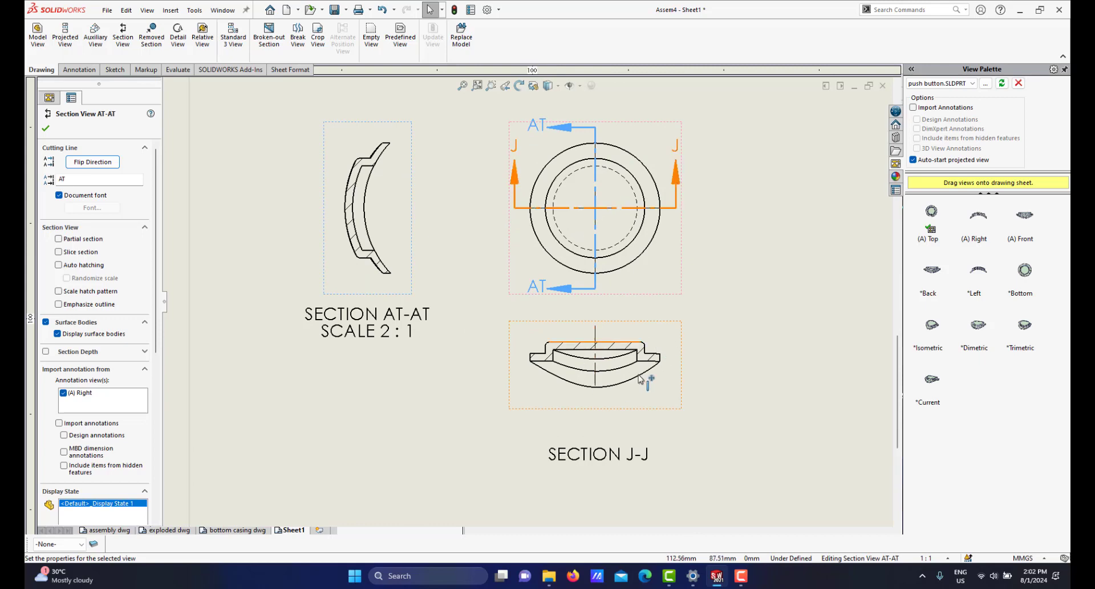
scroll(595, 351, "down", 1)
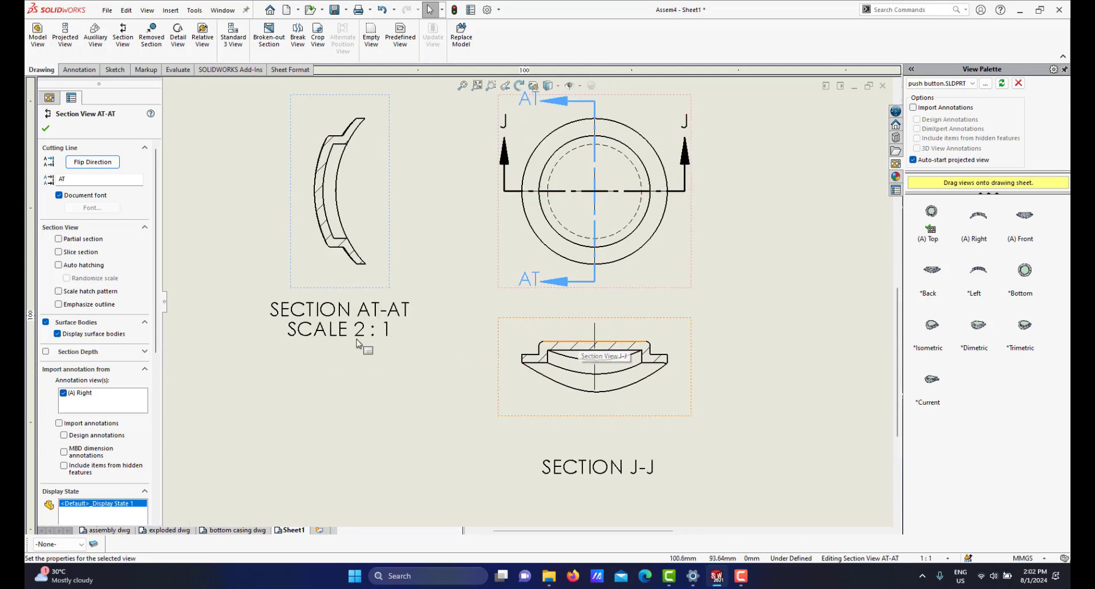
Flip the cutting direction of the push button's vertical section line.
middle_click_drag(384, 227, 480, 264)
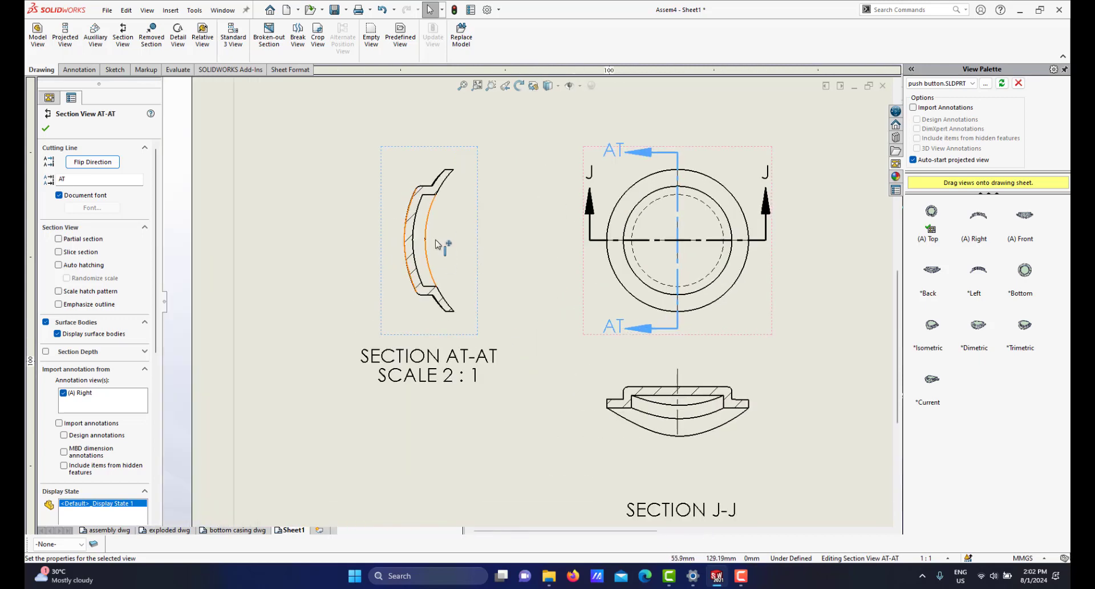
scroll(511, 268, "up", 1)
left_click(577, 192)
left_click(86, 164)
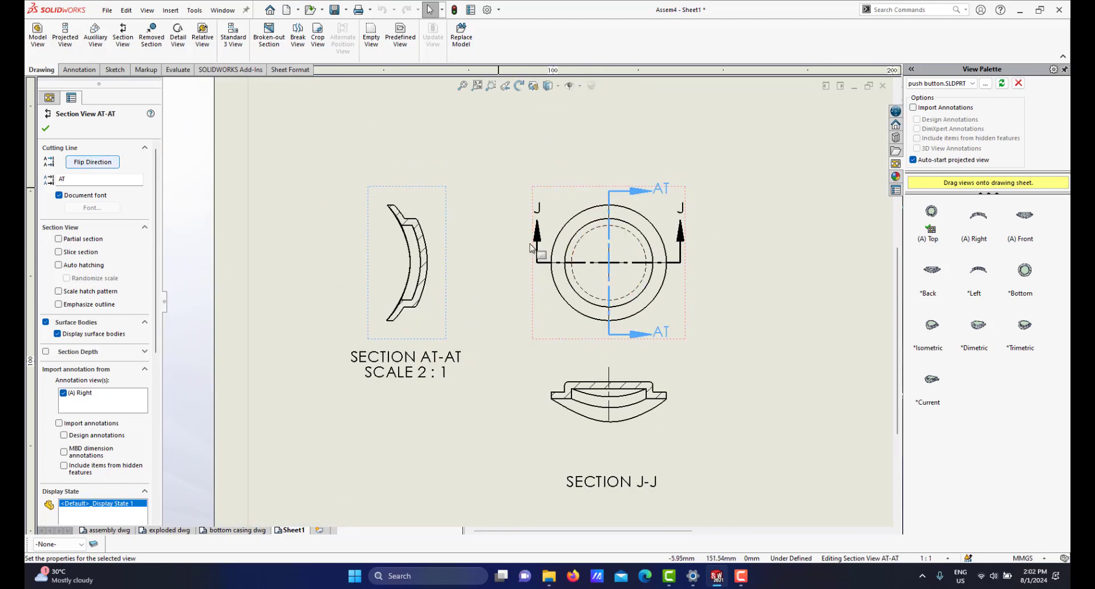
scroll(499, 282, "up", 3)
scroll(485, 263, "down", 2)
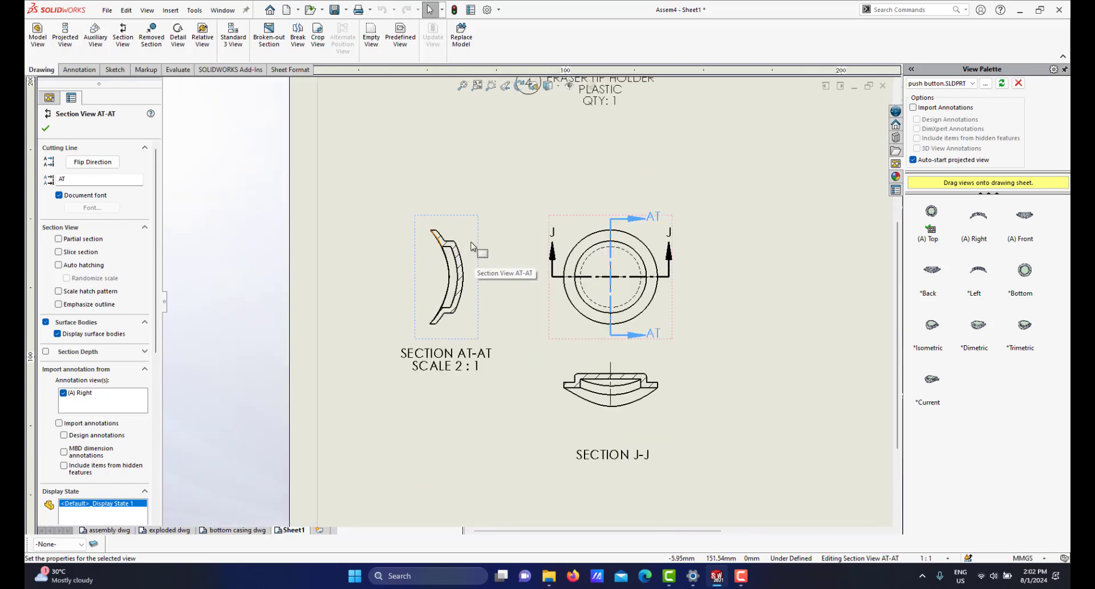
Rotate the Section AT-AT view to a drawing view angle of 90 degrees.
right_click(473, 251)
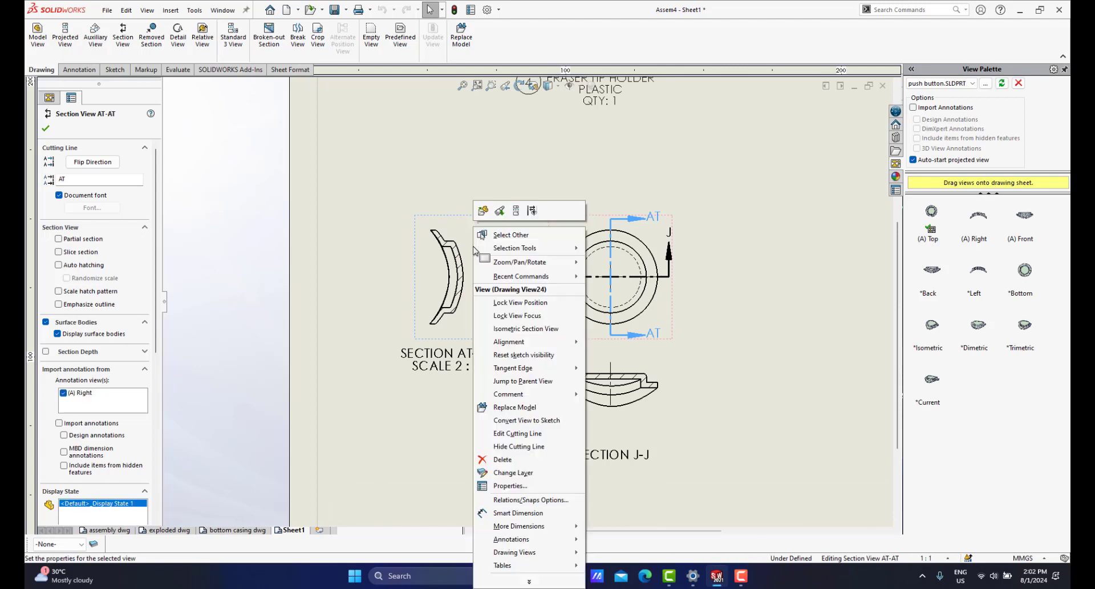
mouse_move(522, 262)
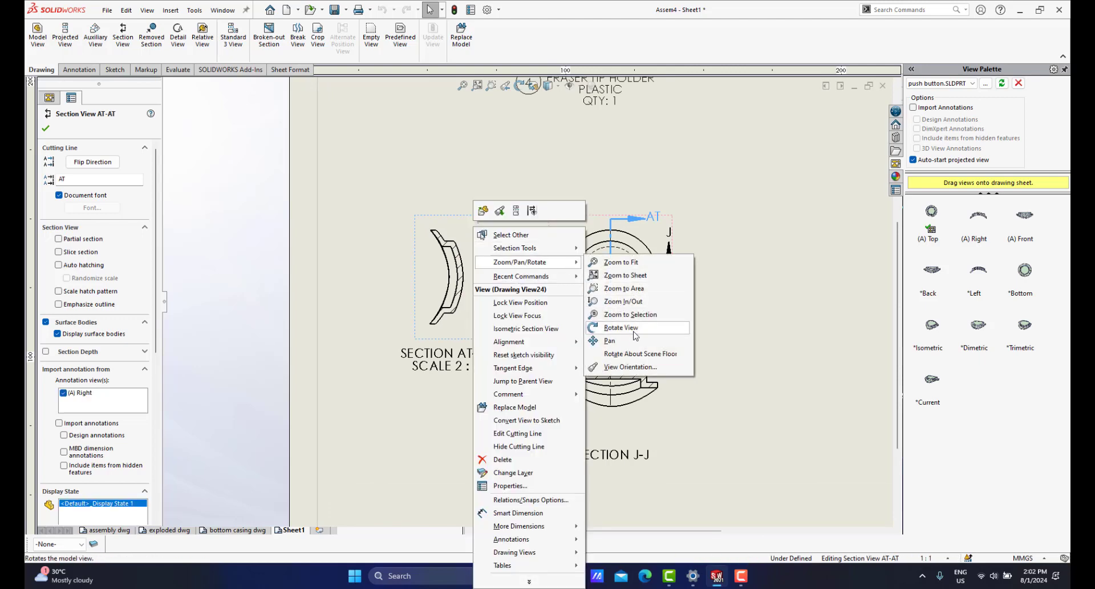
left_click(635, 334)
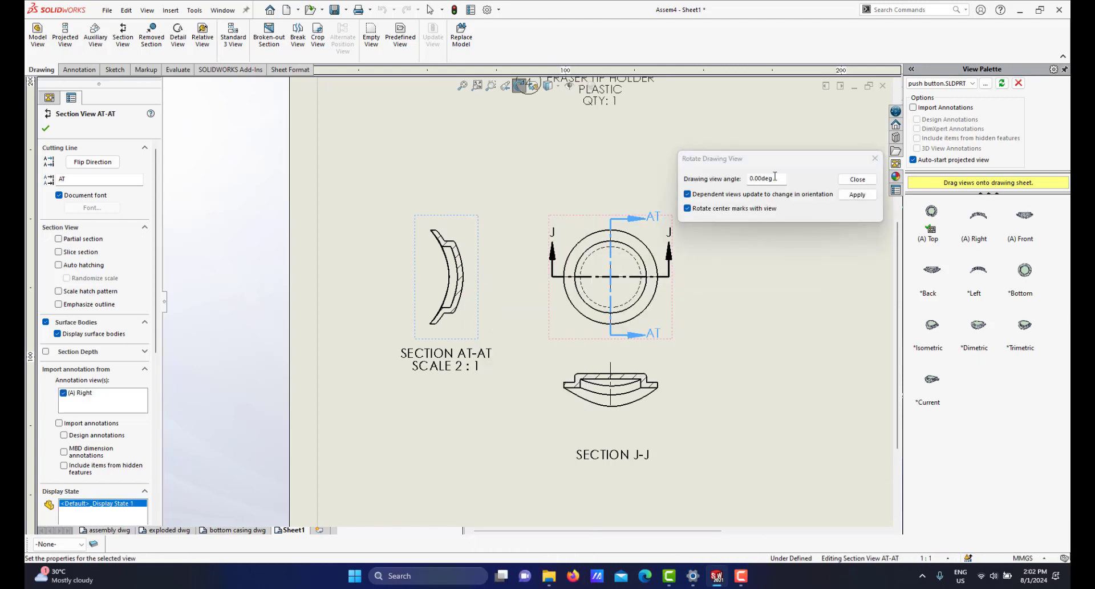
left_click_drag(775, 177, 736, 182)
key("Return")
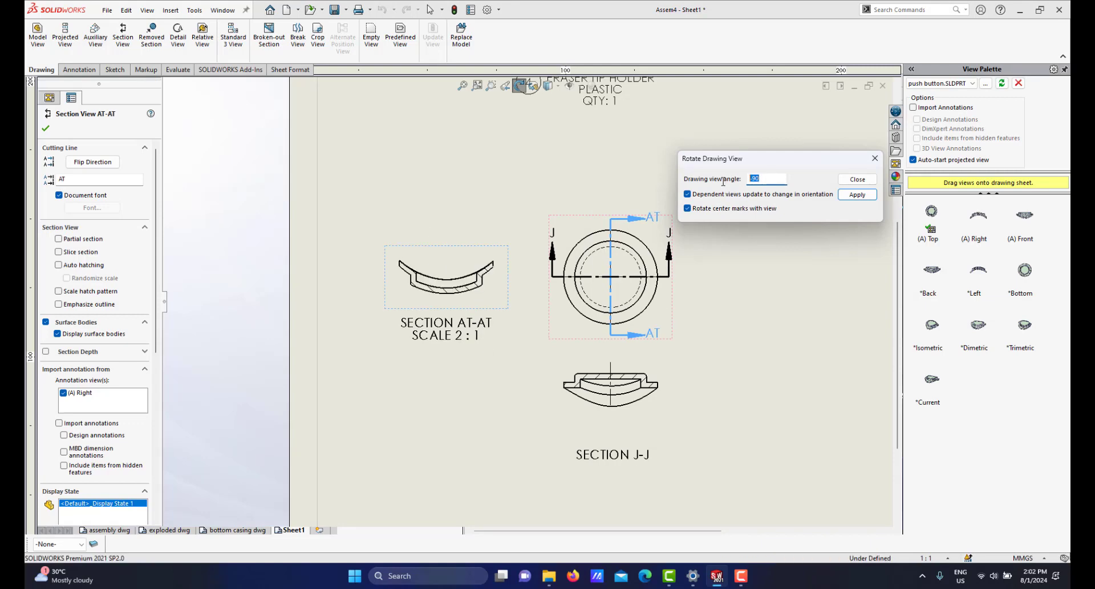
key("Return")
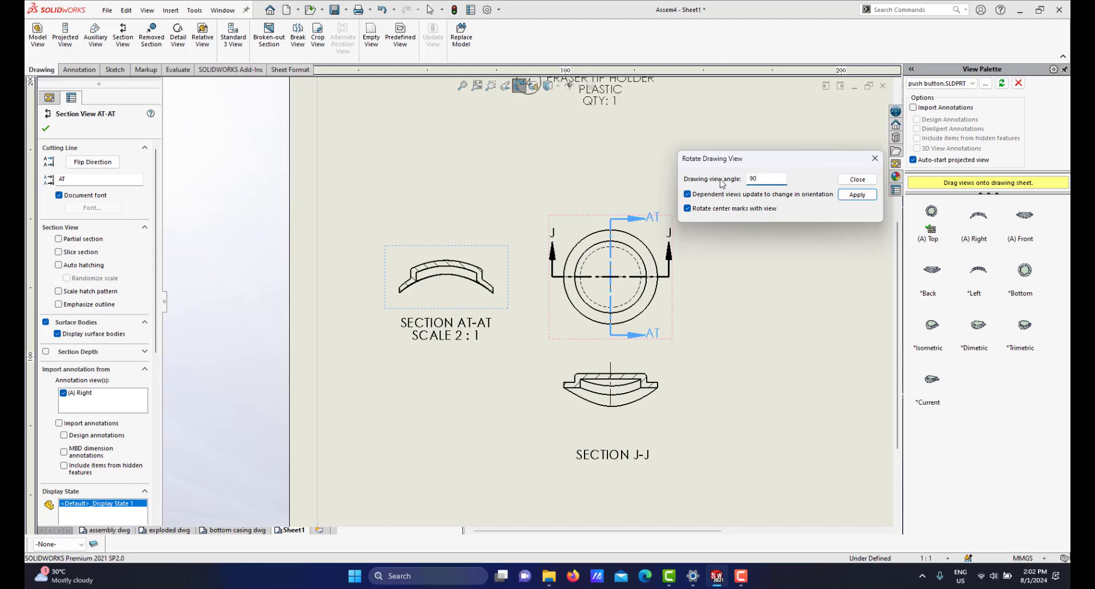
left_click(859, 194)
left_click(859, 179)
Break the alignment of Section AT-AT with its parent view and move it beside Section J-J.
mouse_move(506, 251)
left_mouse_down()
mouse_move(516, 249)
mouse_move(483, 251)
left_mouse_up()
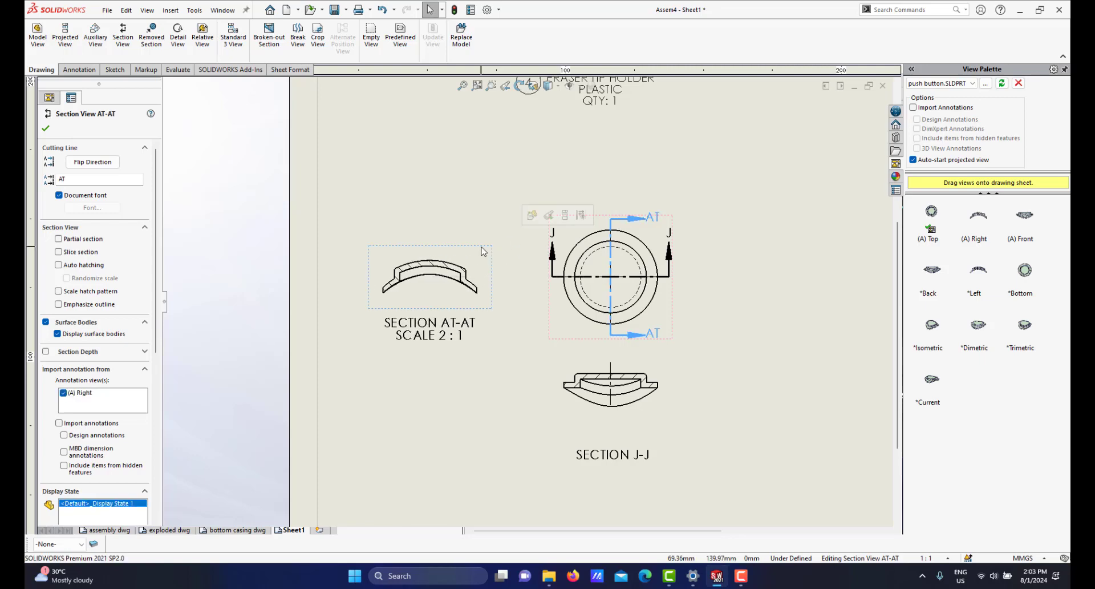
right_click(483, 251)
mouse_move(533, 345)
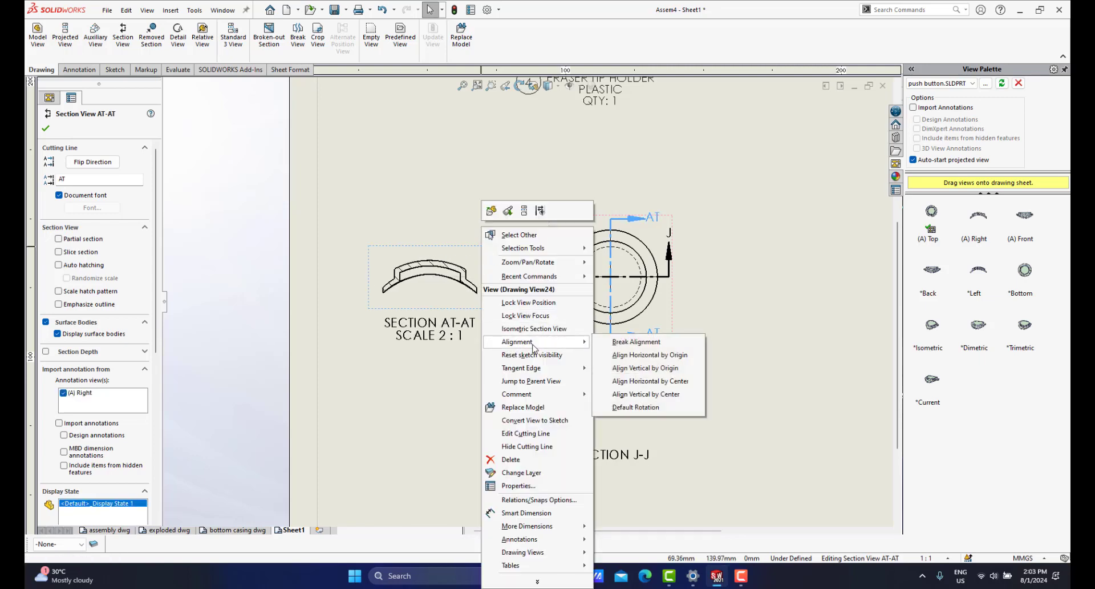
left_click(629, 341)
left_click_drag(491, 278, 521, 381)
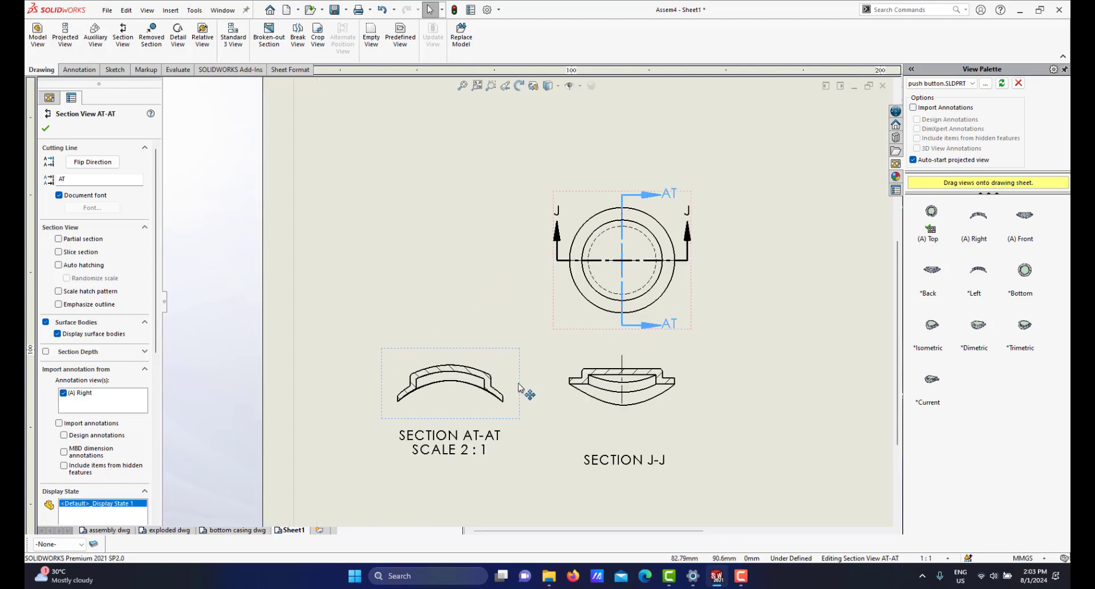
Relabel the push button's vertical section line as K.
scroll(507, 399, "down", 3)
scroll(496, 370, "down", 2)
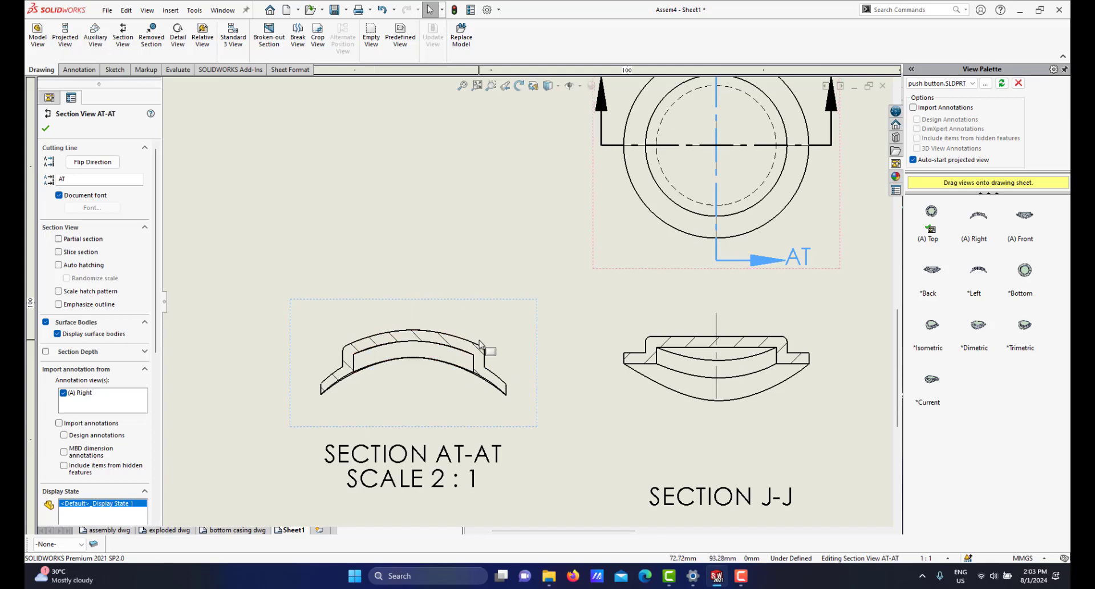
scroll(484, 344, "up", 2)
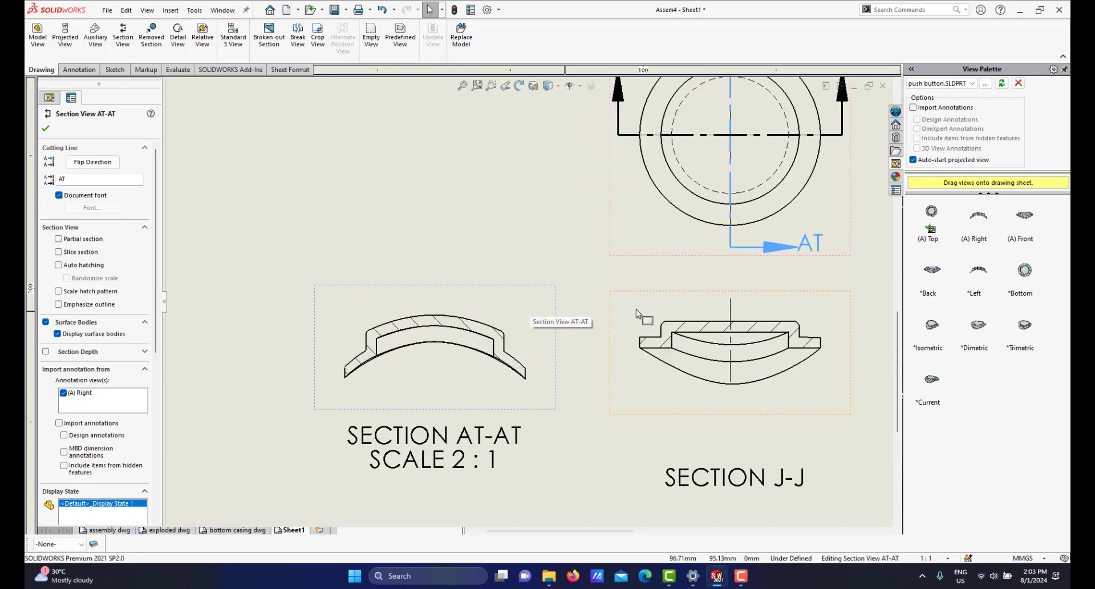
scroll(688, 224, "up", 2)
scroll(688, 225, "down", 2)
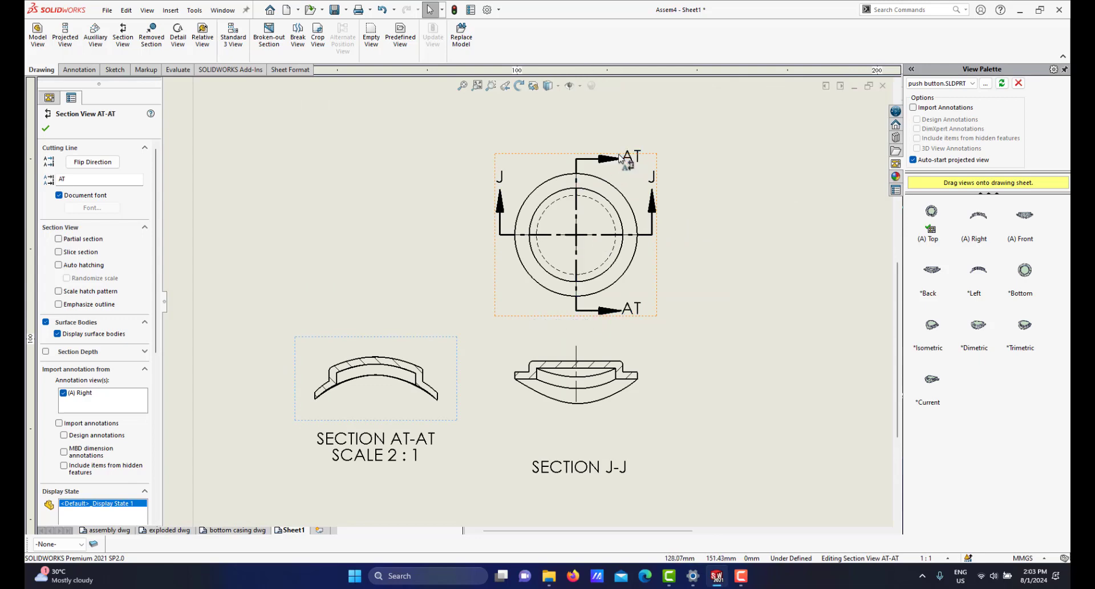
left_click(636, 162)
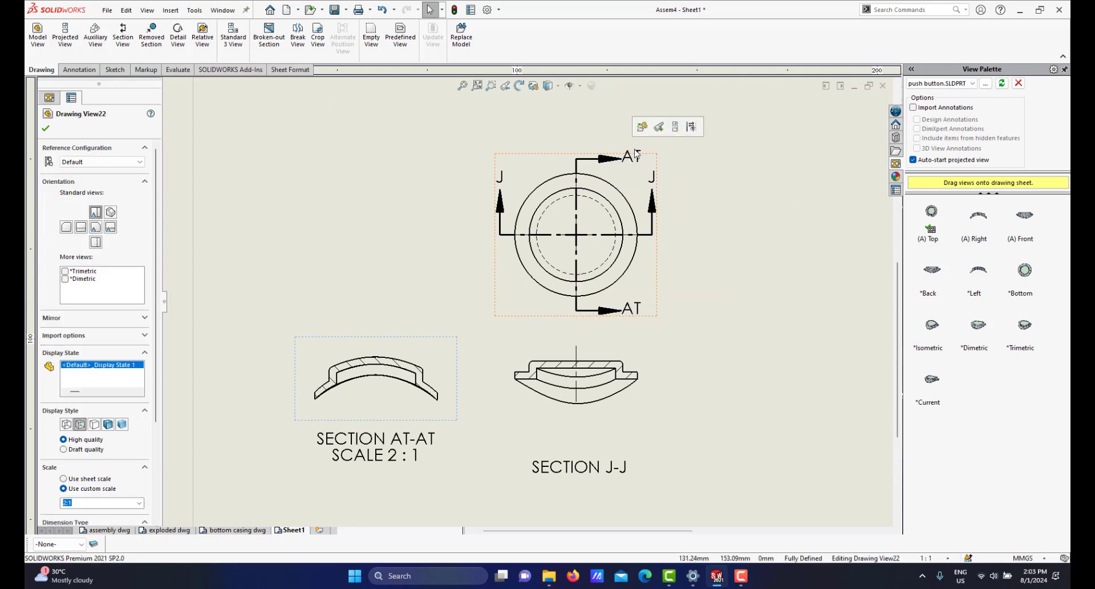
left_click(636, 162)
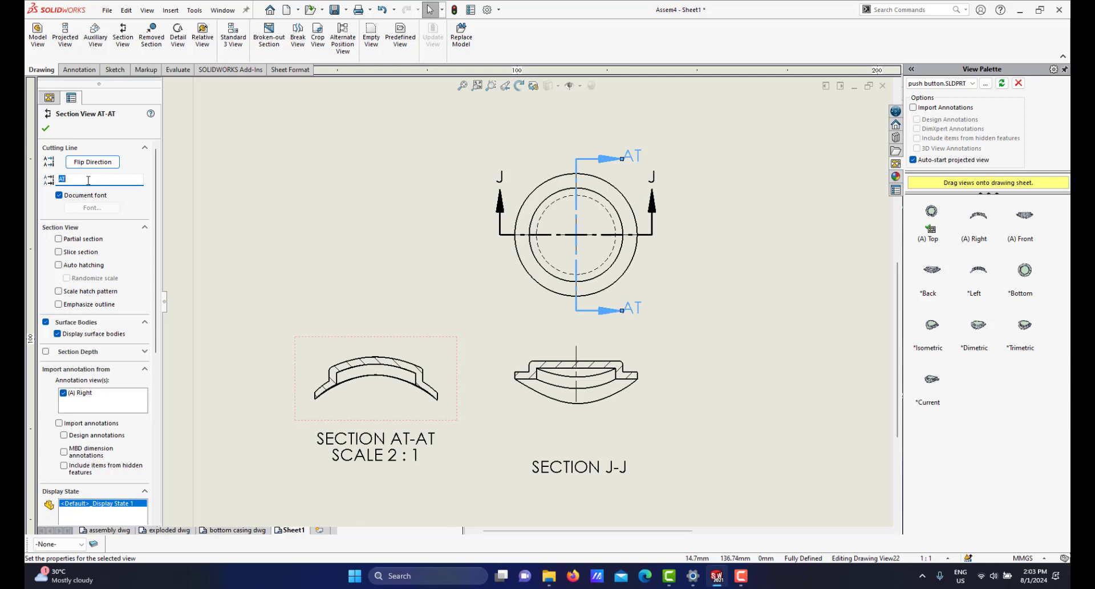
type("K")
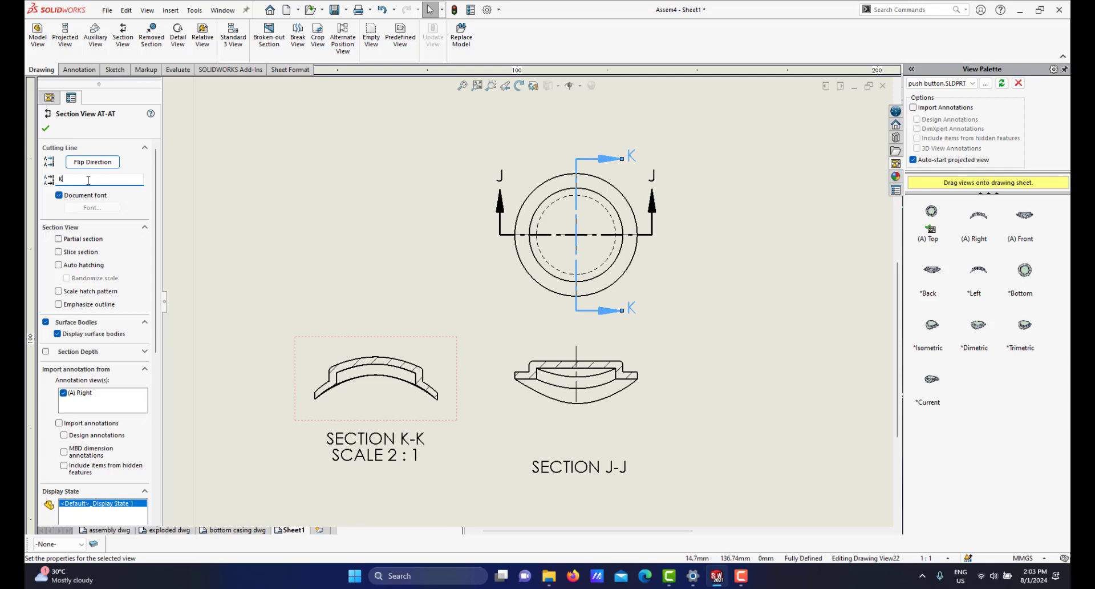
left_click(47, 129)
Align Section K-K horizontally by center with Section J-J.
scroll(434, 422, "up", 2)
scroll(484, 381, "down", 2)
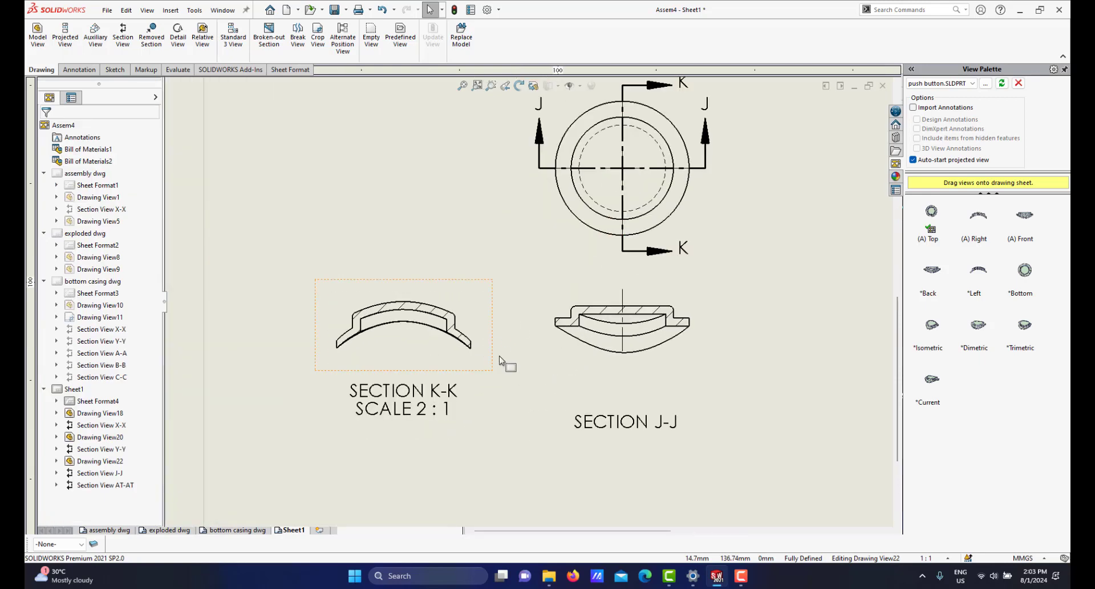
scroll(472, 342, "down", 1)
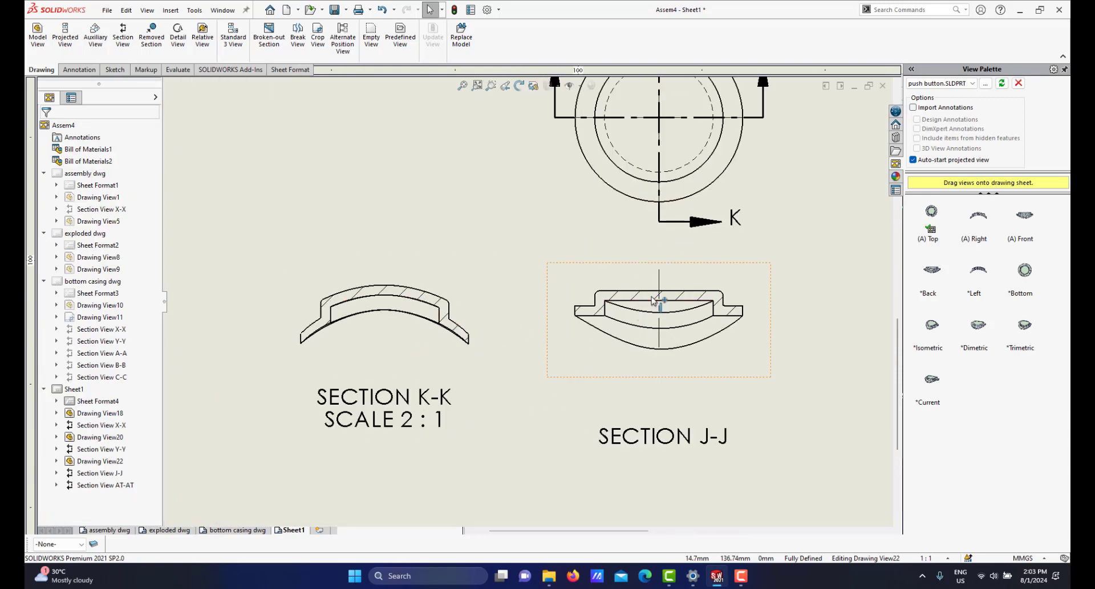
scroll(704, 311, "down", 1)
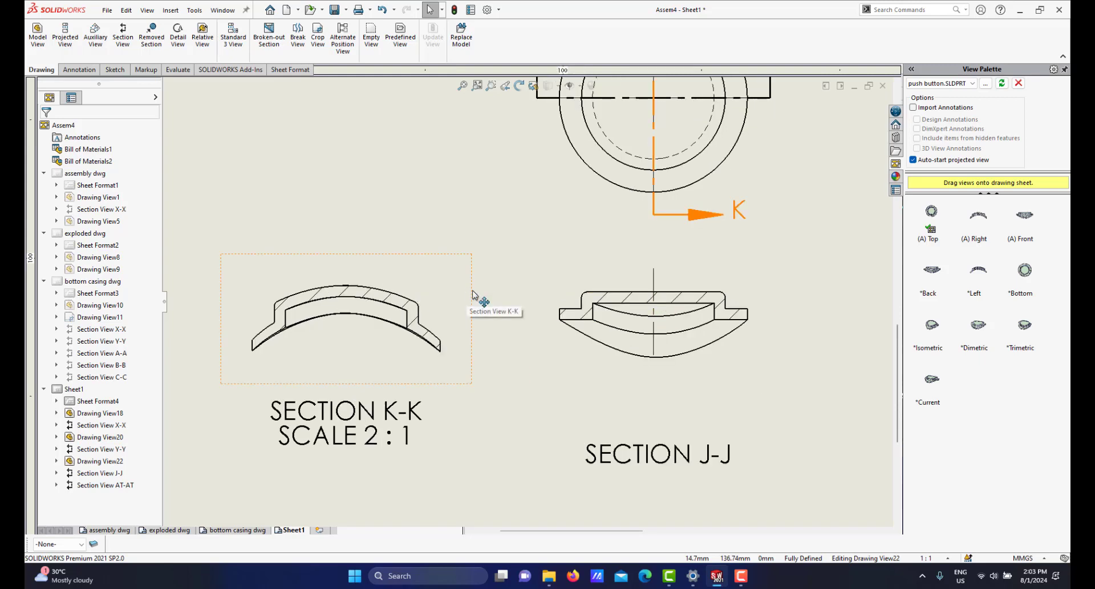
left_click(471, 294)
right_click(471, 293)
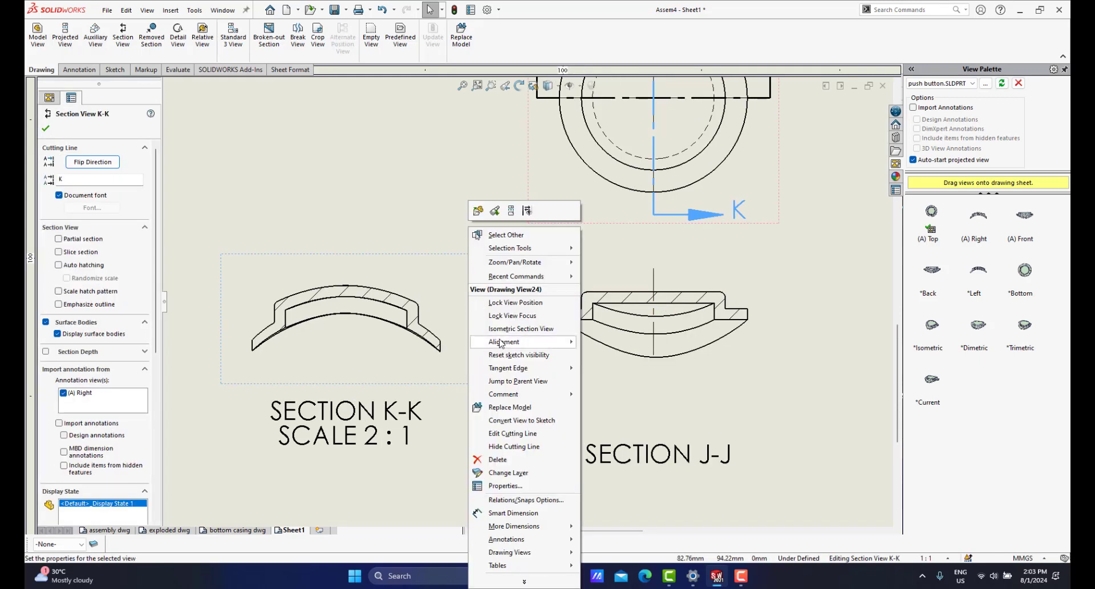
mouse_move(564, 341)
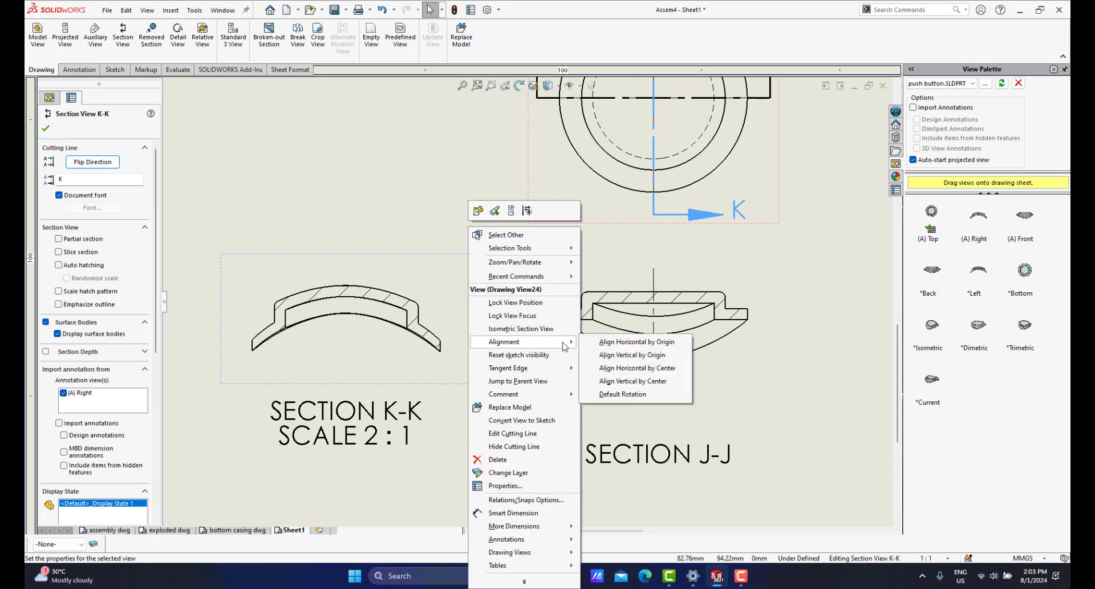
left_click(629, 368)
left_click(661, 302)
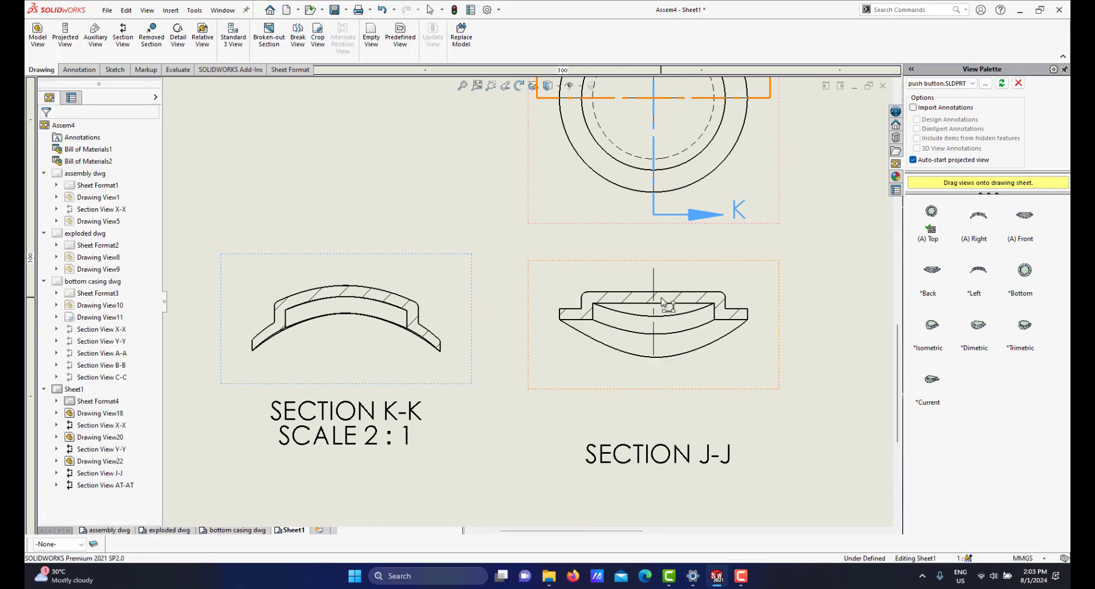
scroll(430, 322, "down", 1)
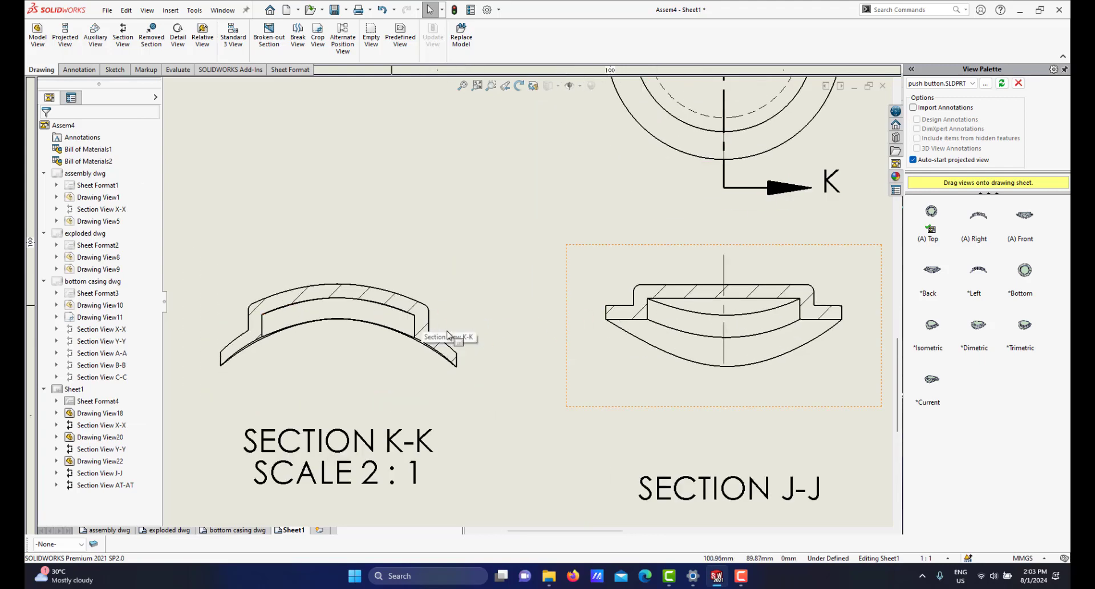
Move the Section K-K label level with the Section J-J label and delete its scale line.
scroll(494, 336, "up", 2)
scroll(495, 332, "down", 1)
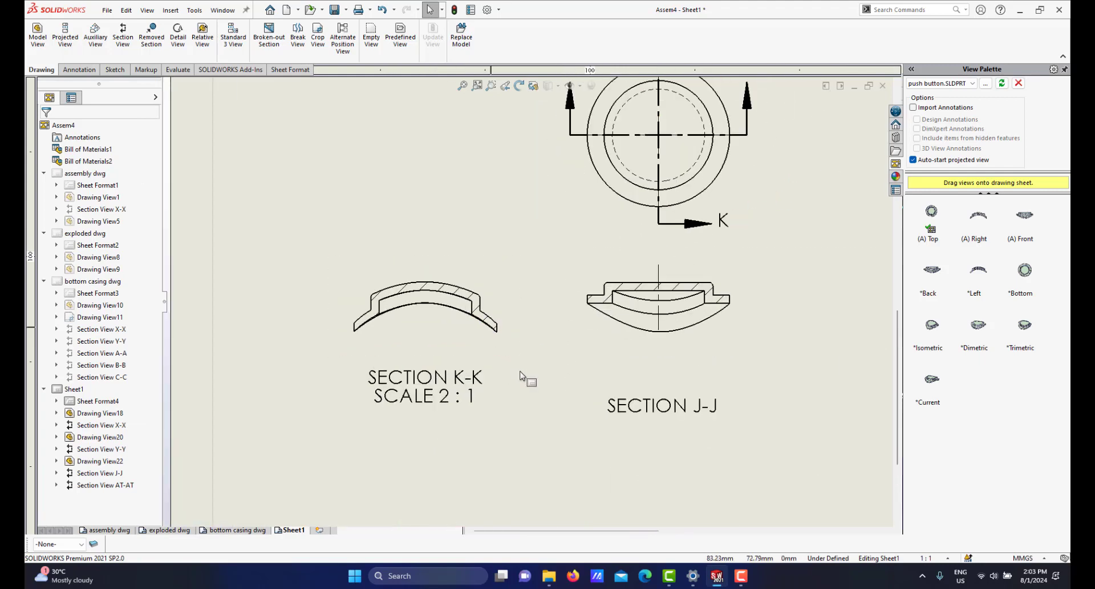
left_click_drag(430, 392, 433, 420)
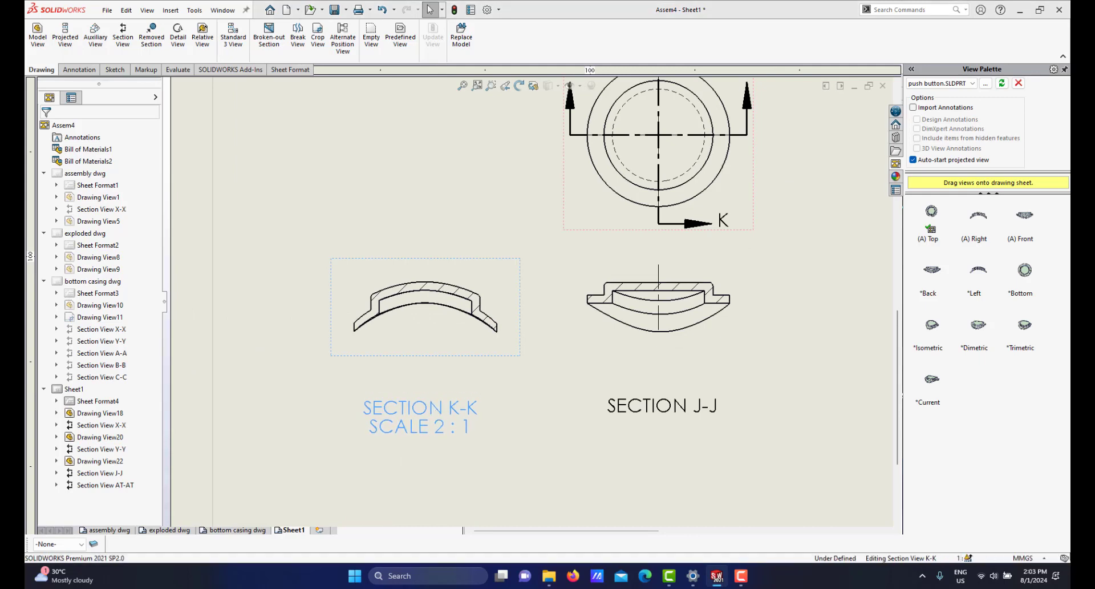
double_click(422, 437)
left_click_drag(374, 436, 342, 429)
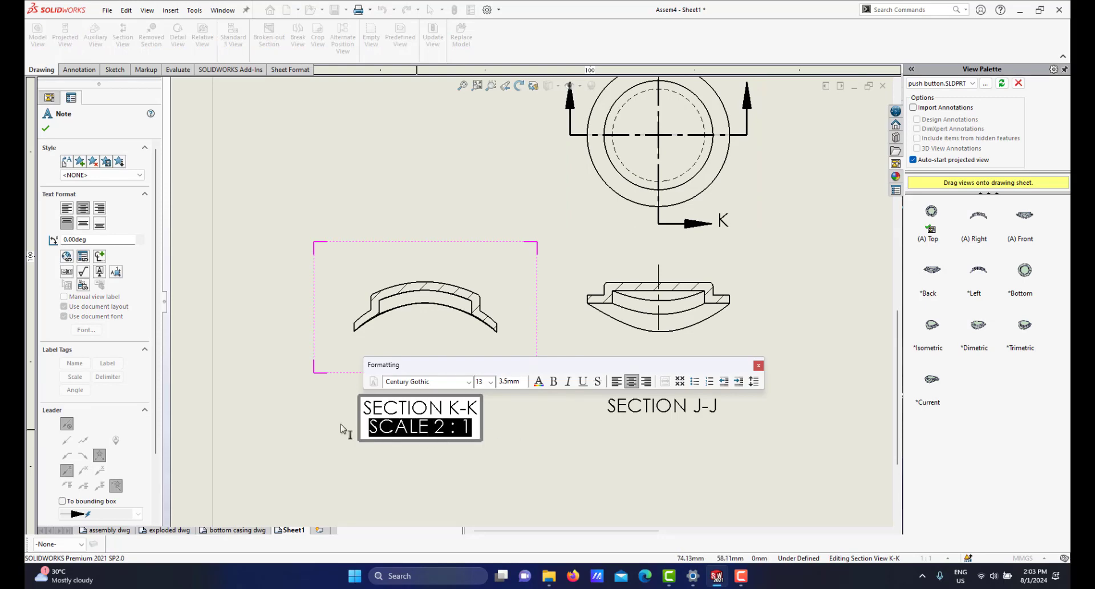
key("Delete")
left_click(525, 467)
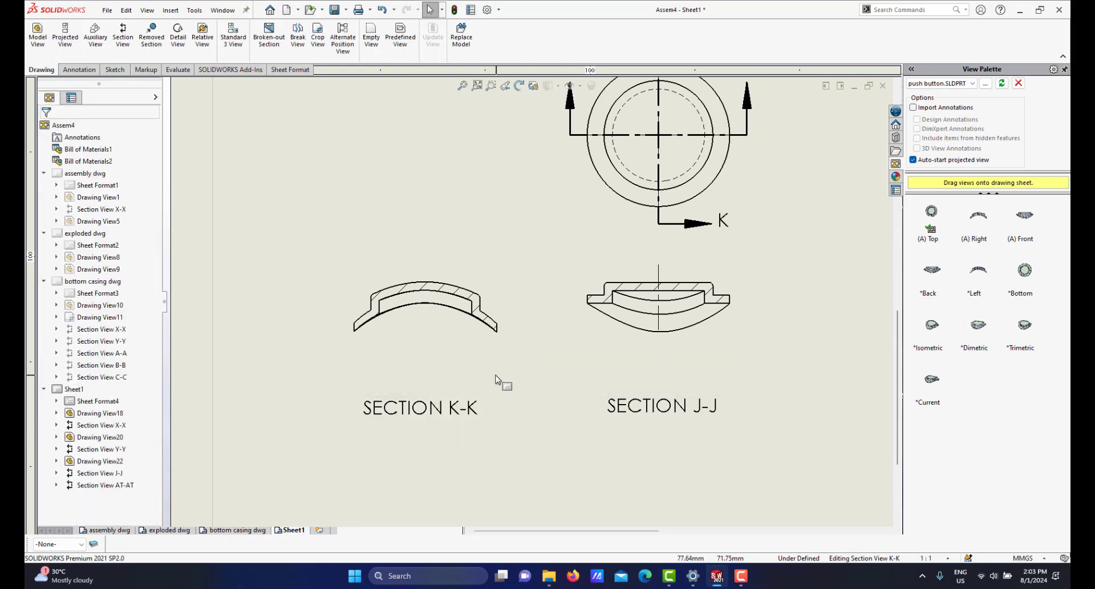
Add a centerline to Section K-K midway between the recess's two inner vertical edges.
scroll(484, 408, "up", 1)
scroll(439, 306, "up", 2)
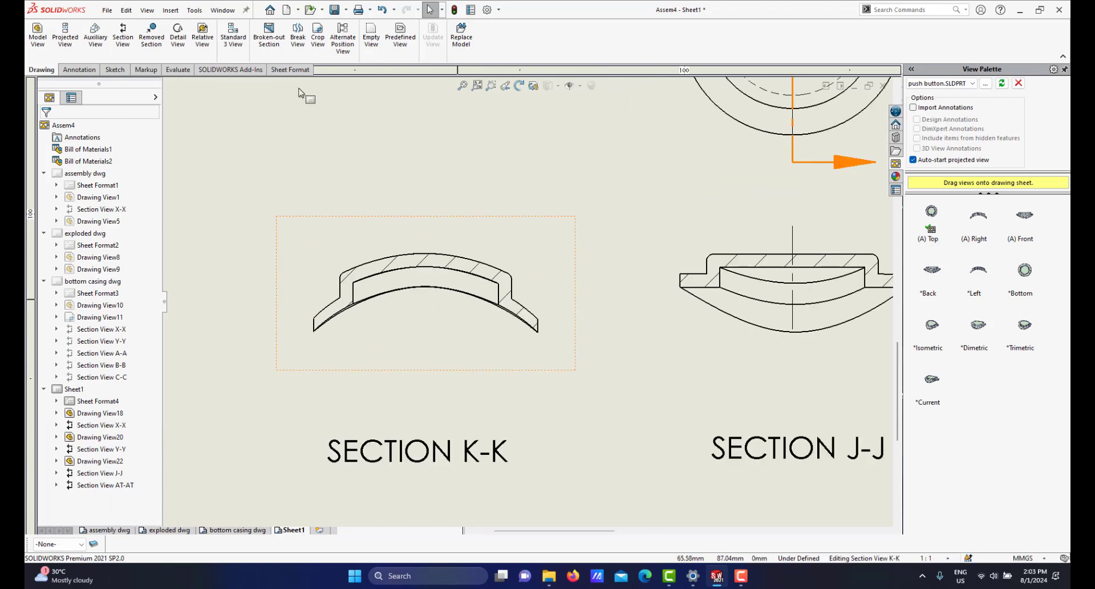
left_click(78, 69)
left_click(443, 41)
left_click(499, 292)
left_click(354, 292)
left_click(46, 129)
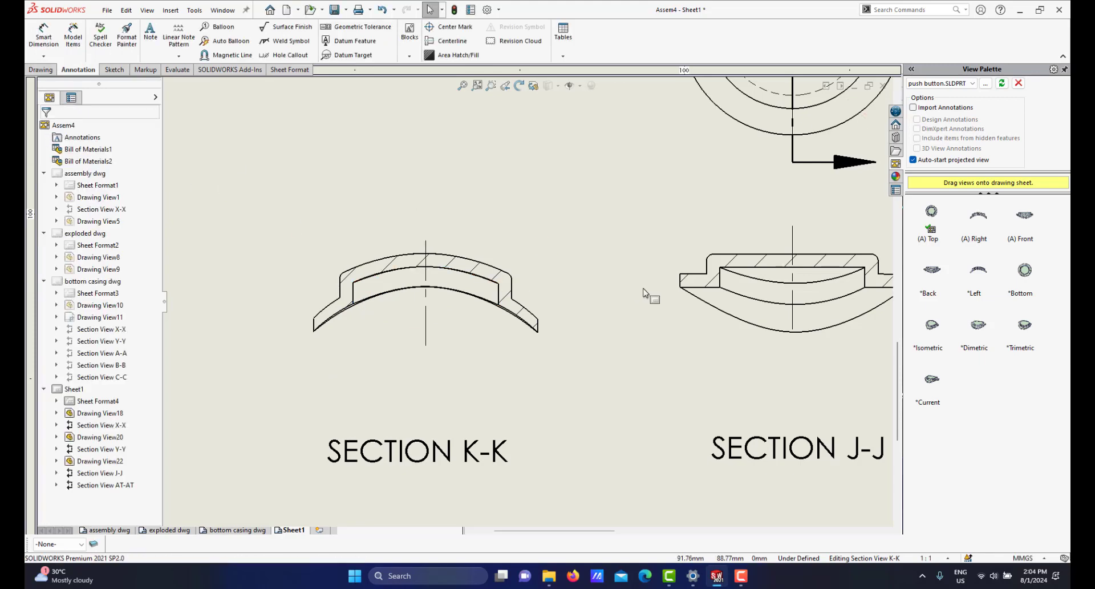
Examine the push button's drawing views and its 3D part model to decide which features to dimension.
scroll(641, 292, "up", 3)
scroll(627, 285, "down", 2)
scroll(627, 288, "up", 3)
scroll(622, 294, "down", 2)
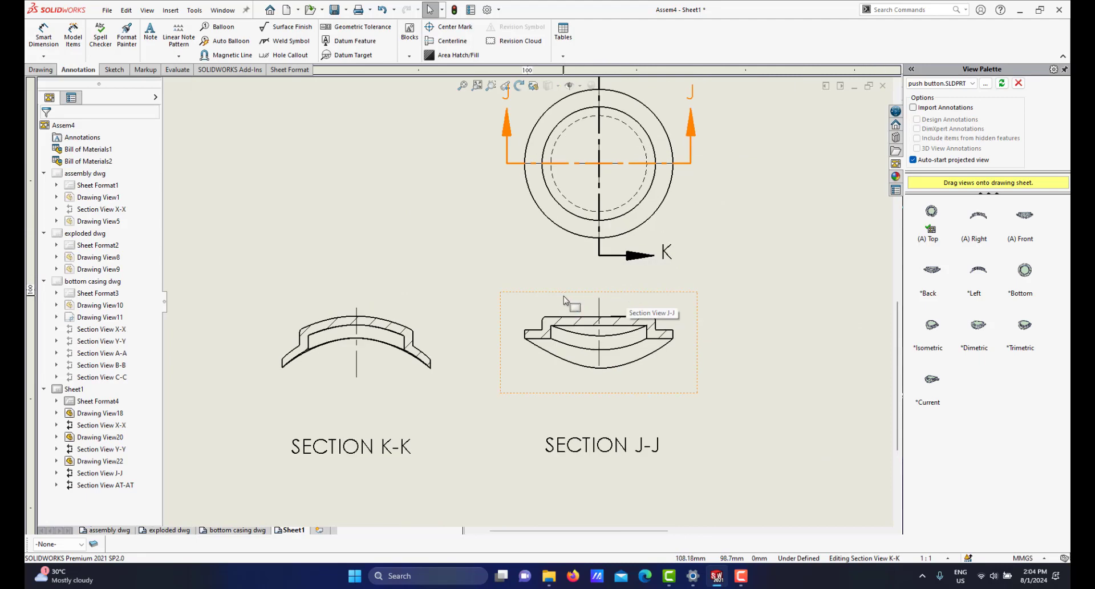
scroll(605, 273, "up", 3)
scroll(570, 188, "down", 2)
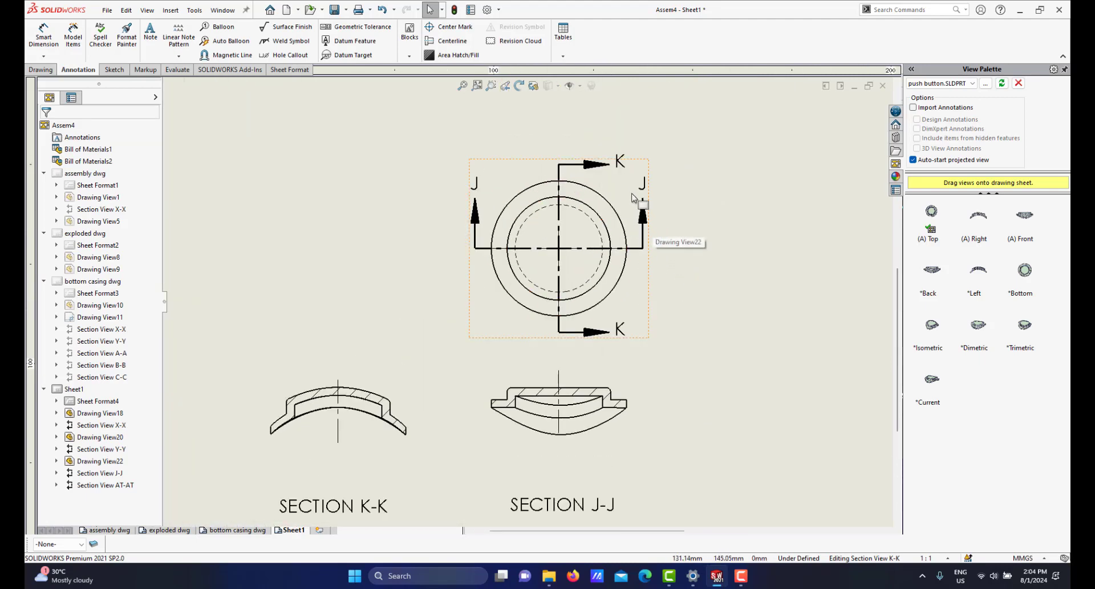
left_click(43, 34)
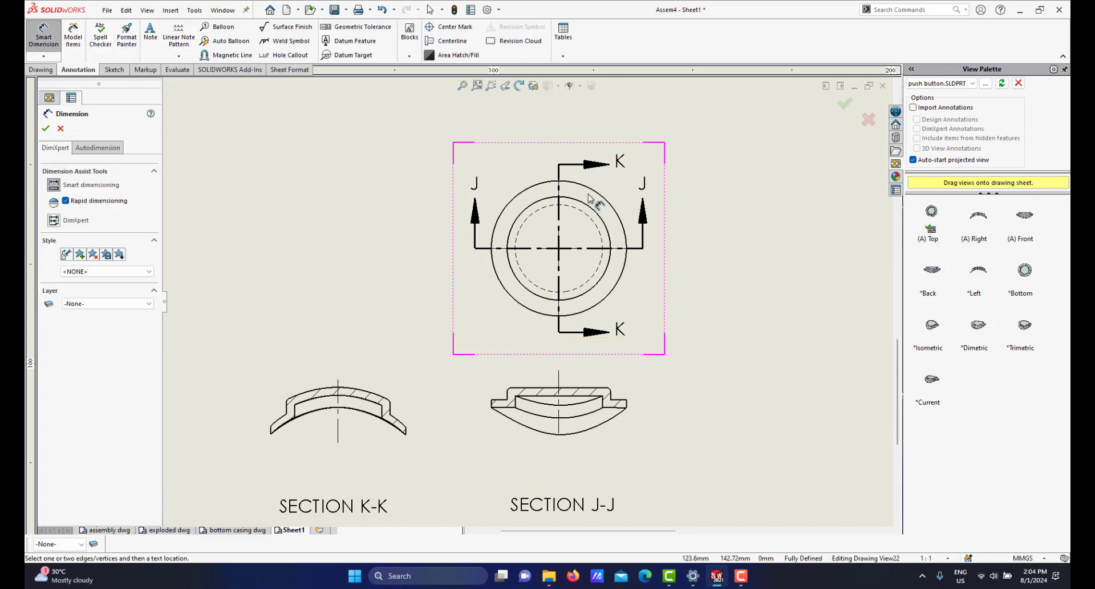
scroll(593, 207, "down", 2)
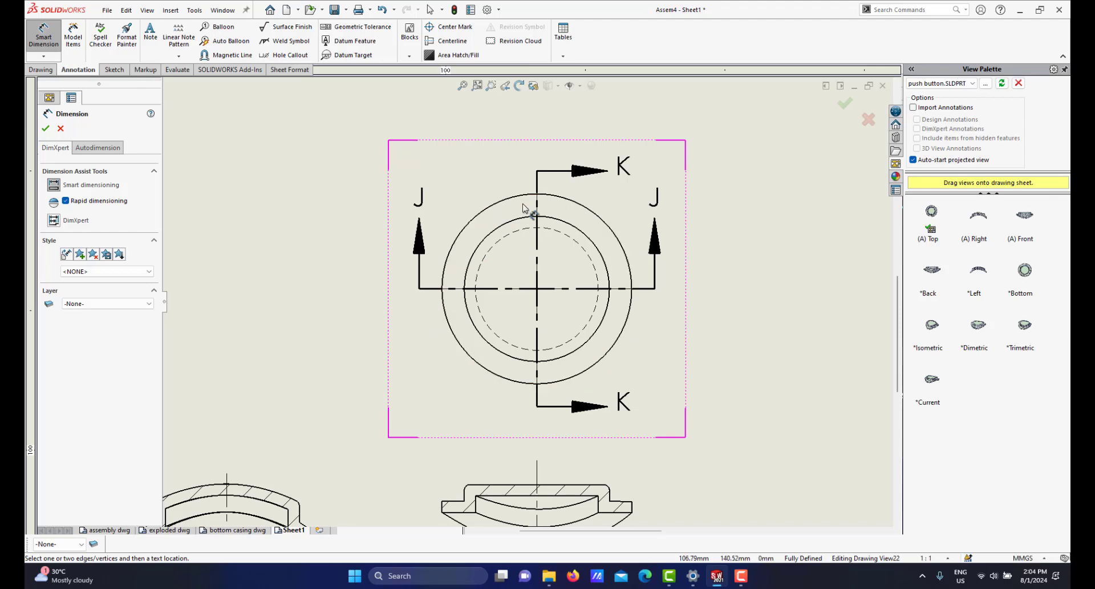
scroll(501, 341, "up", 3)
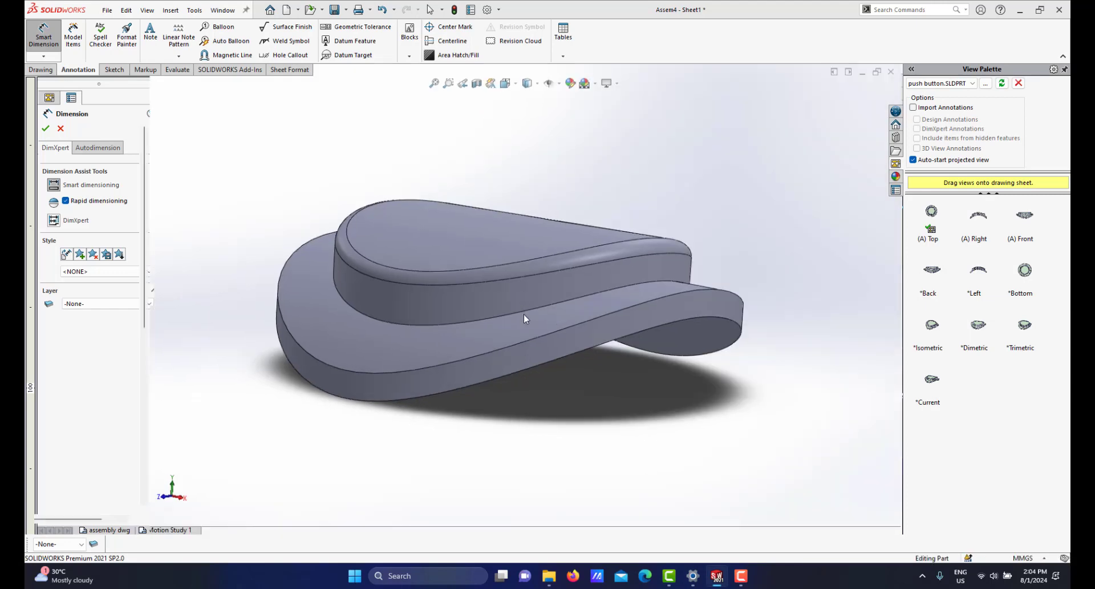
middle_click_drag(500, 280, 432, 164)
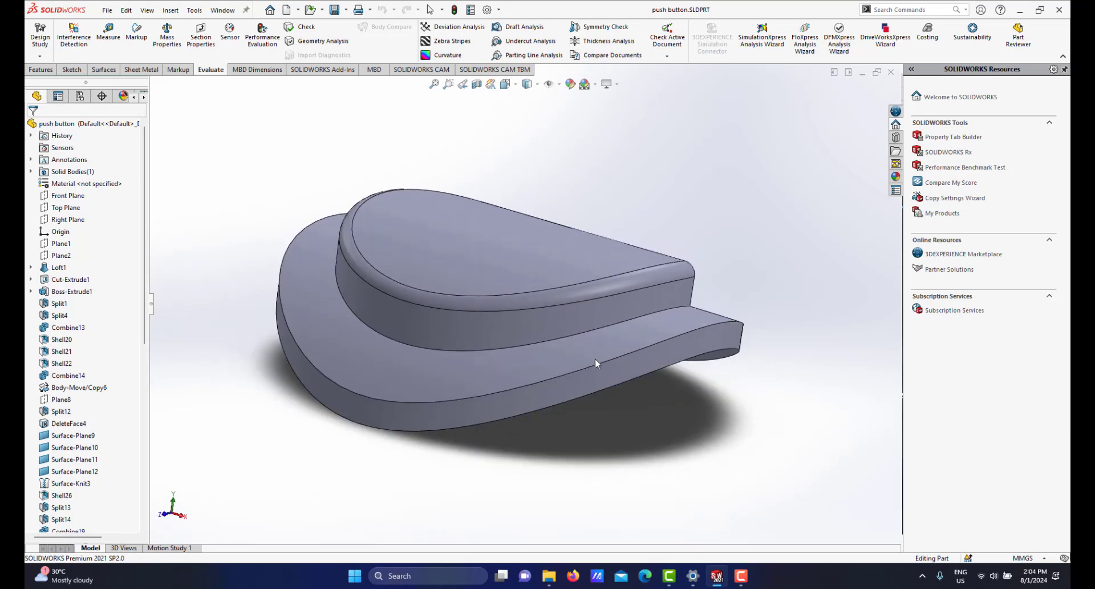
mouse_move(717, 574)
left_click(726, 521)
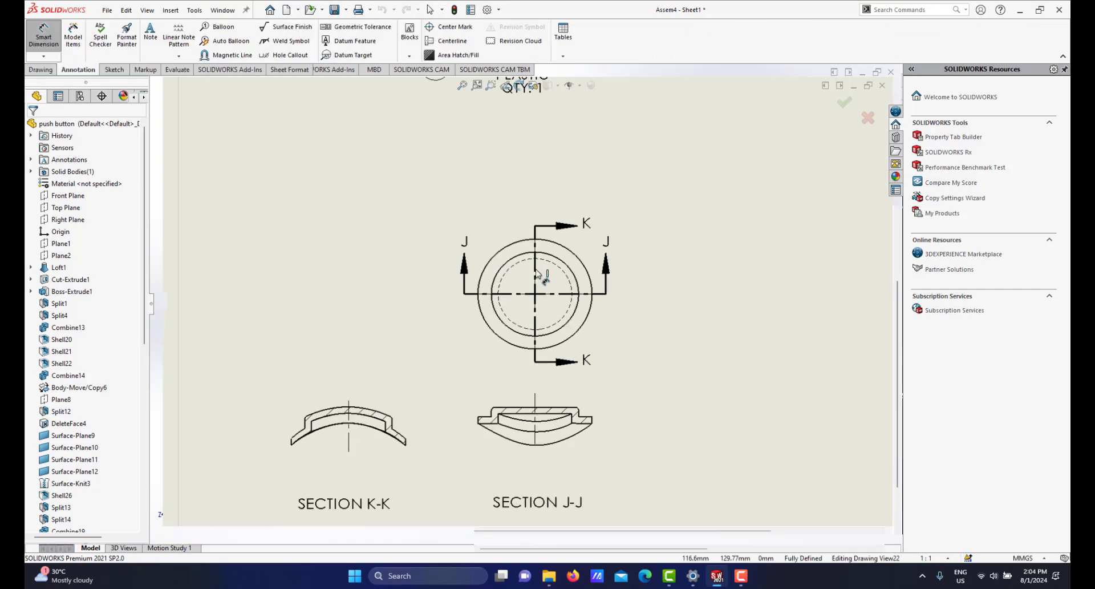
scroll(533, 283, "up", 2)
scroll(533, 265, "down", 4)
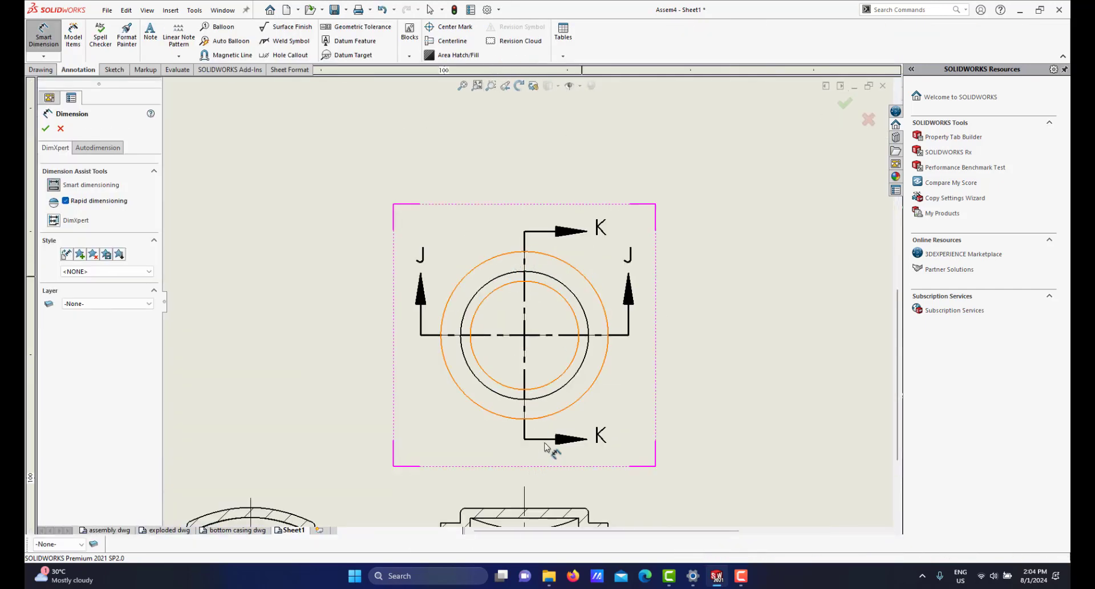
scroll(533, 414, "up", 4)
scroll(519, 406, "down", 3)
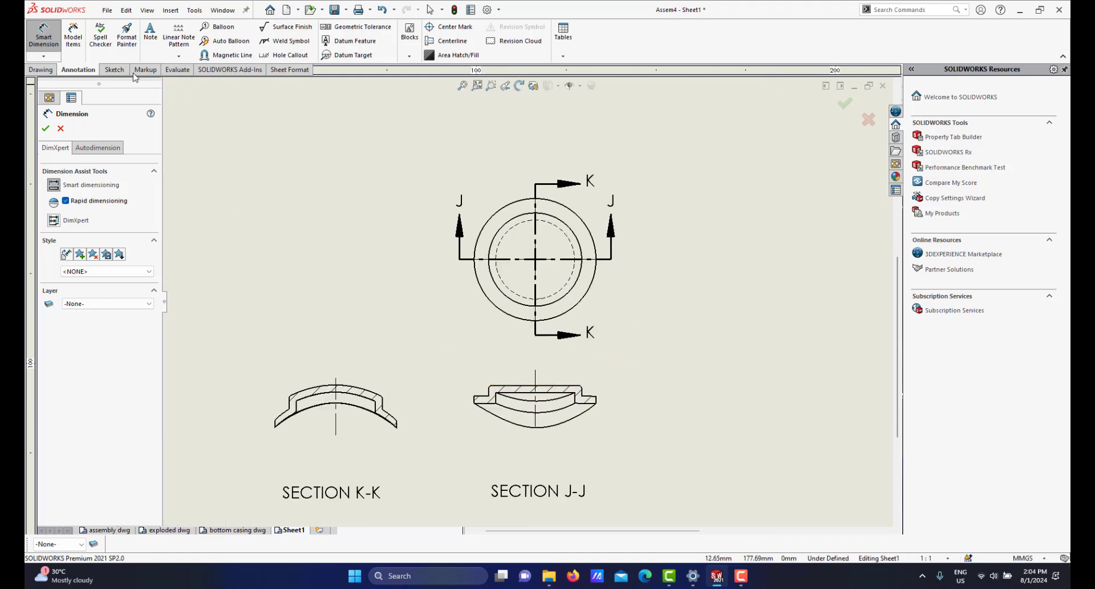
Dimension the overall width between the flange's outer edges in Section J-J, placing the dimension below the view.
scroll(559, 408, "down", 2)
scroll(627, 388, "down", 2)
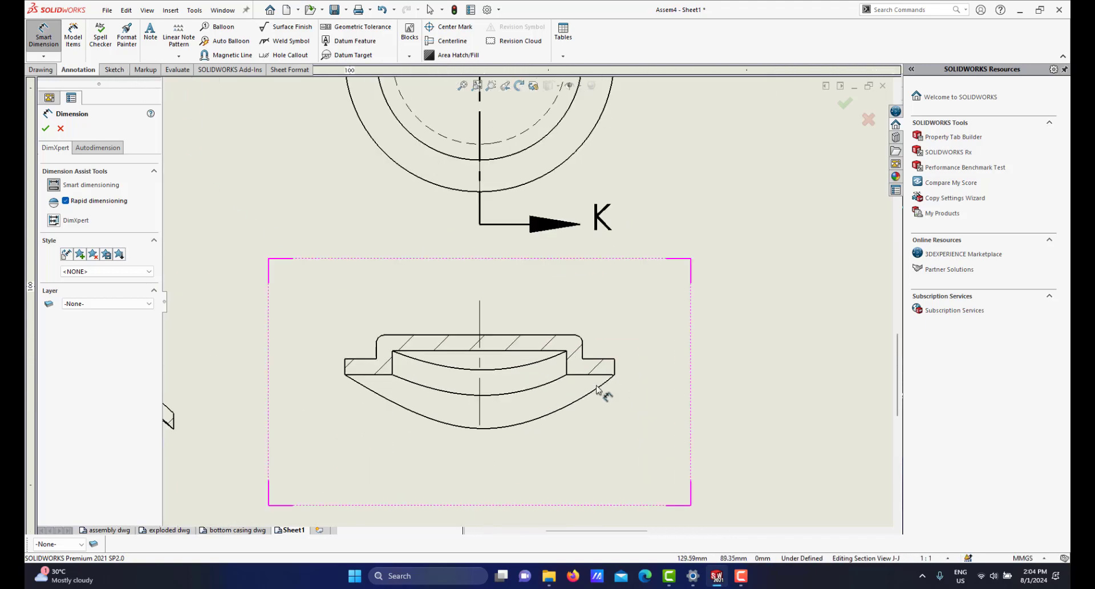
left_click(614, 364)
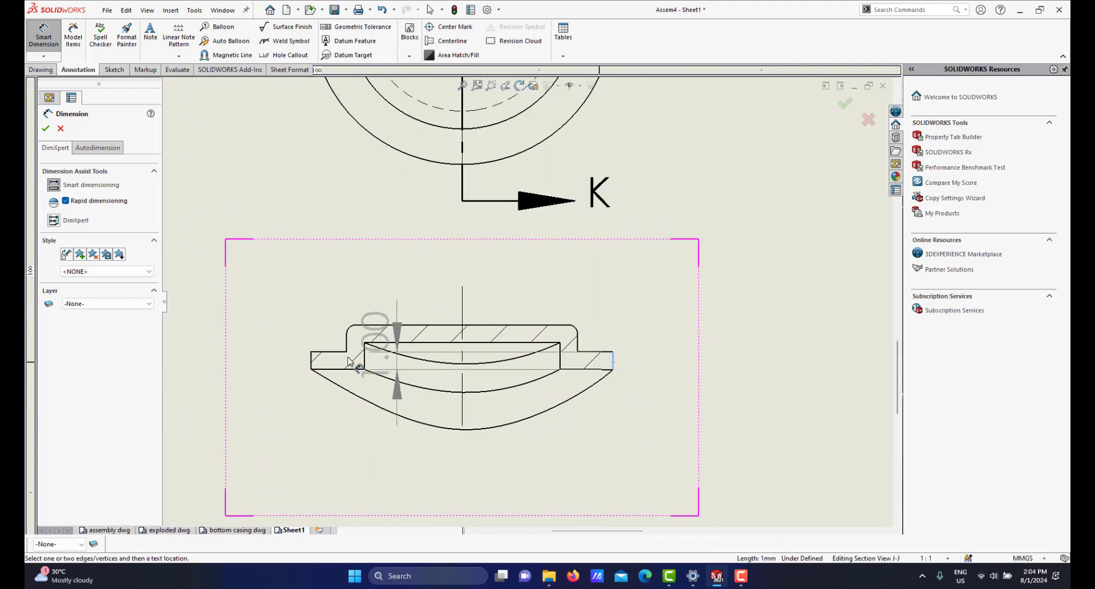
left_click(313, 364)
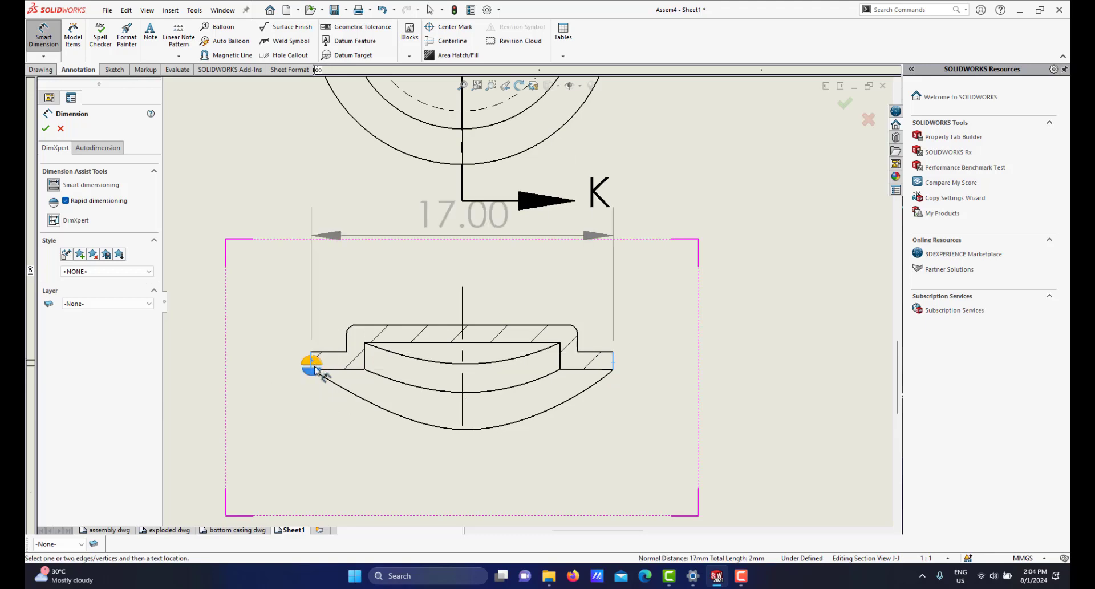
left_click(463, 494)
Replace the flange width's dimension text with a diameter symbol and the value 17.
scroll(477, 418, "up", 2)
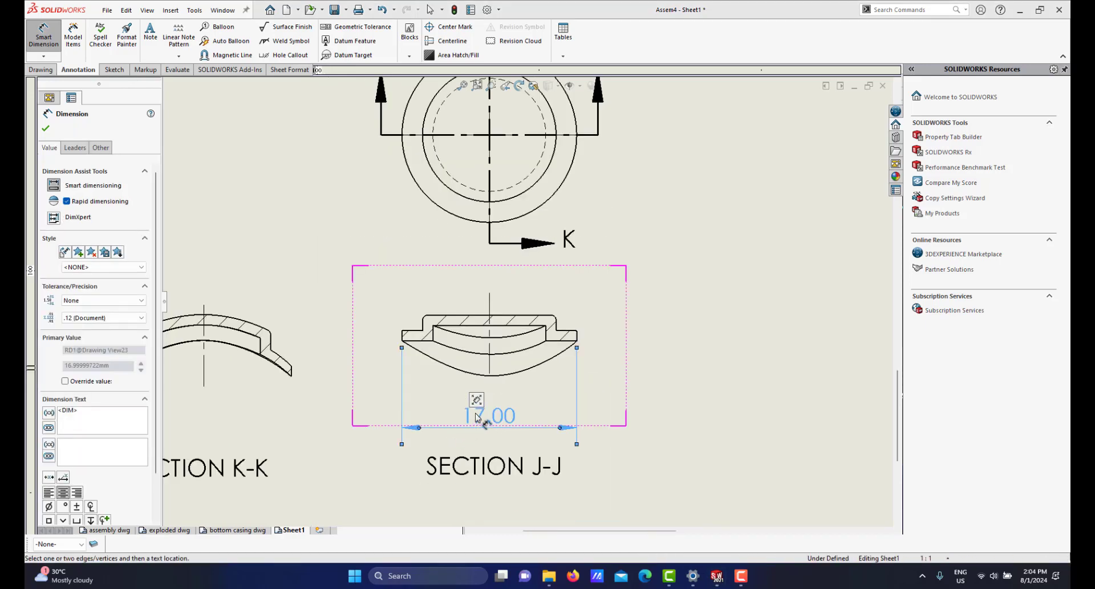
scroll(477, 418, "down", 3)
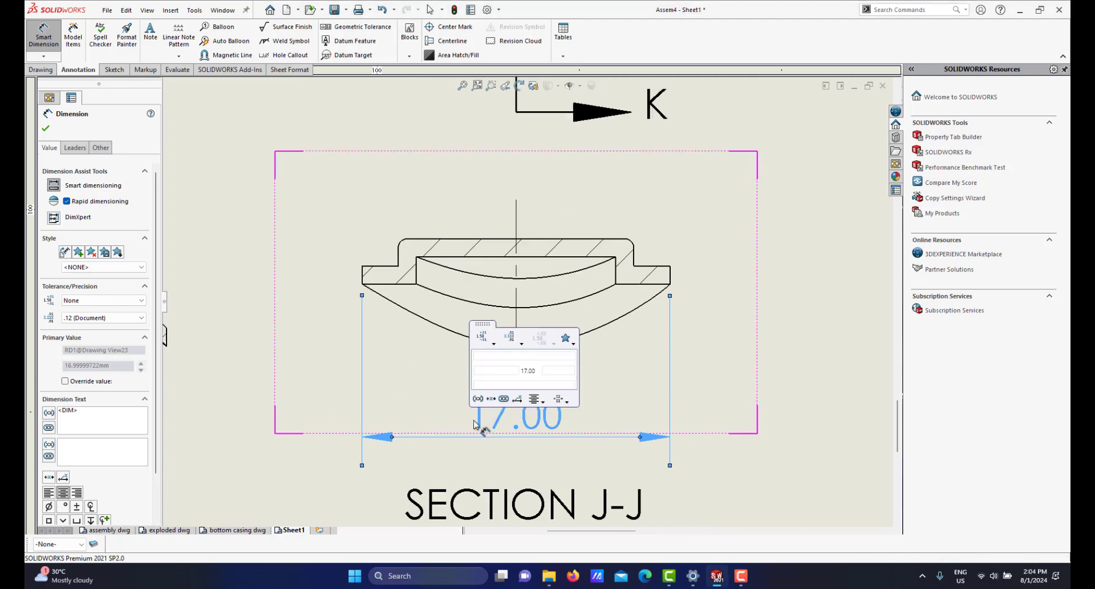
scroll(527, 307, "up", 2)
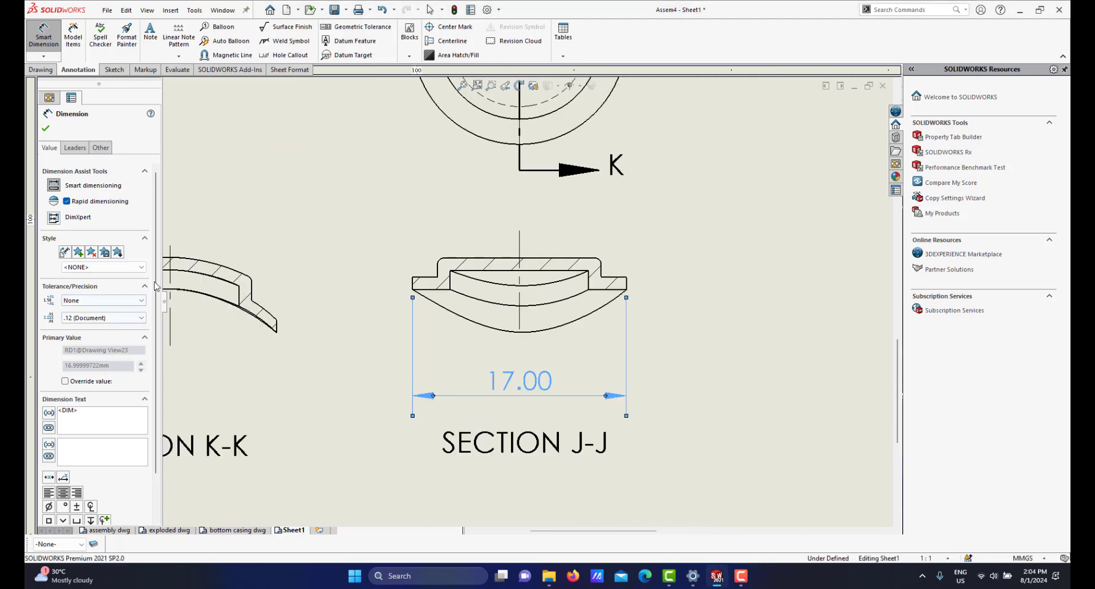
scroll(158, 366, "down", 2)
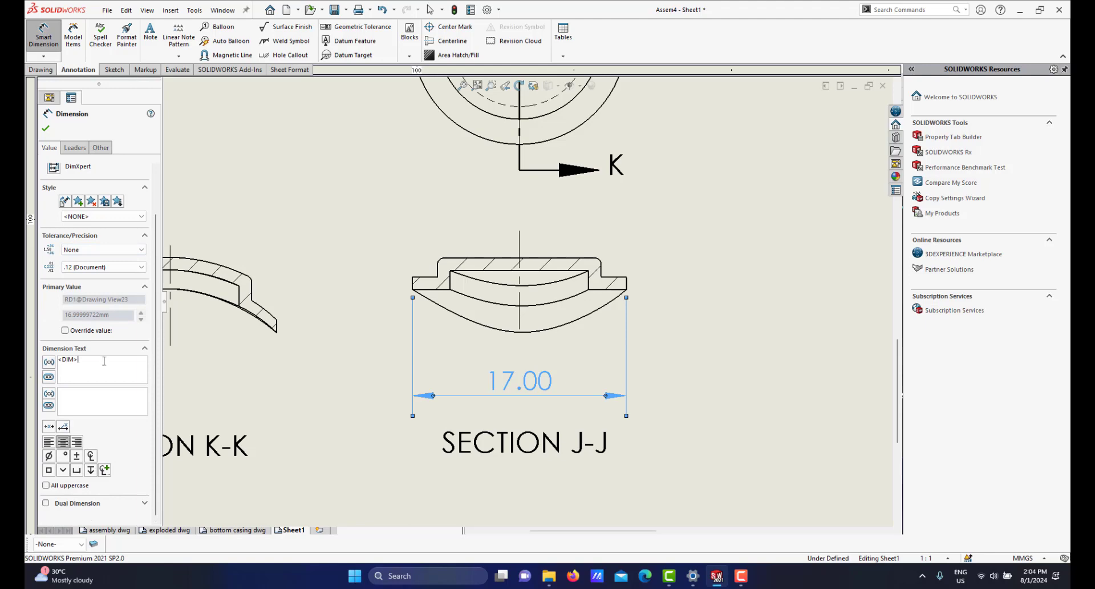
key("Delete")
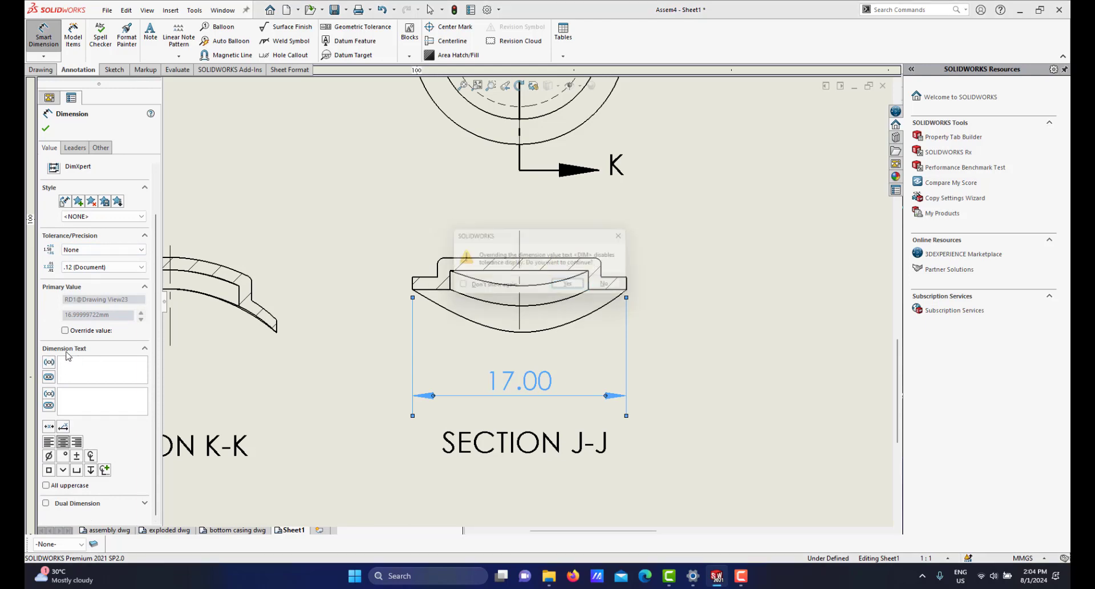
left_click(572, 288)
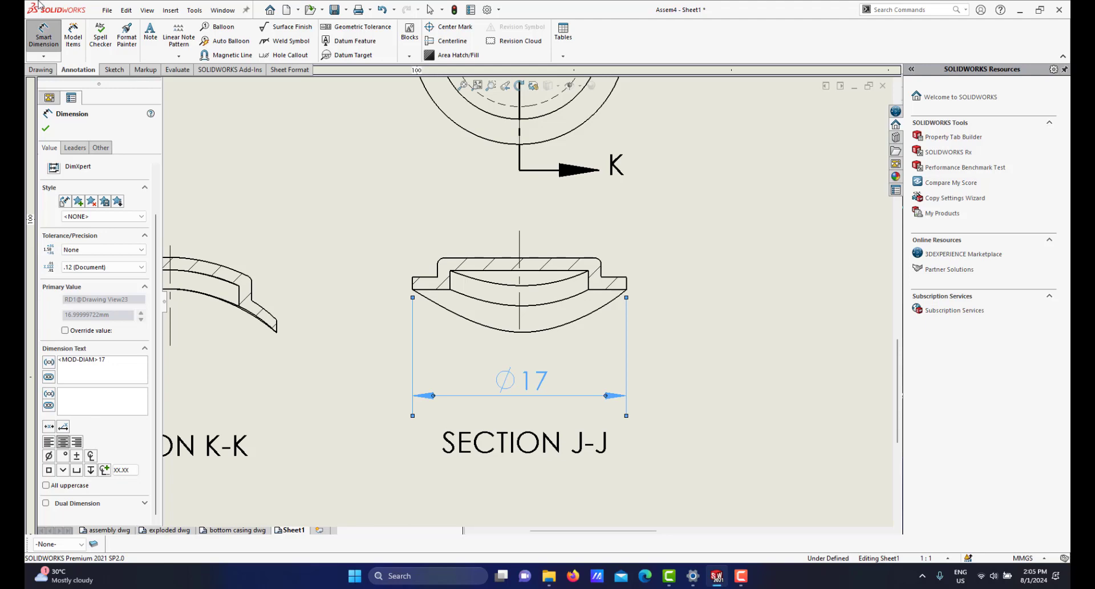
left_click(46, 128)
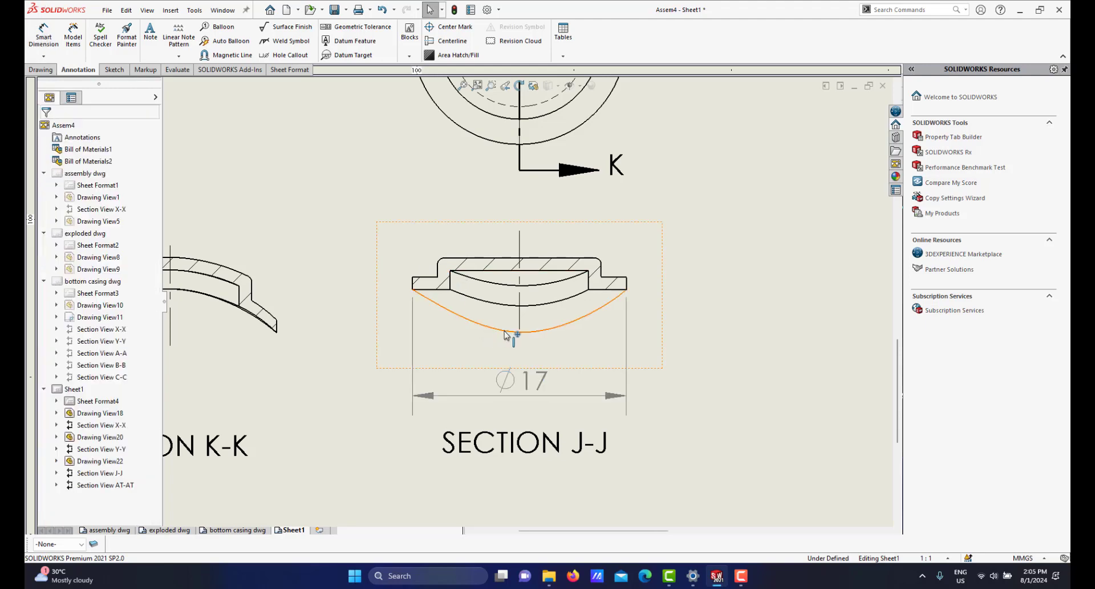
Add a diameter dimension across the raised boss above Section J-J and set its precision to None.
scroll(473, 291, "up", 3)
scroll(468, 283, "down", 2)
scroll(484, 297, "up", 3)
scroll(337, 322, "down", 4)
scroll(337, 322, "up", 3)
scroll(628, 318, "down", 4)
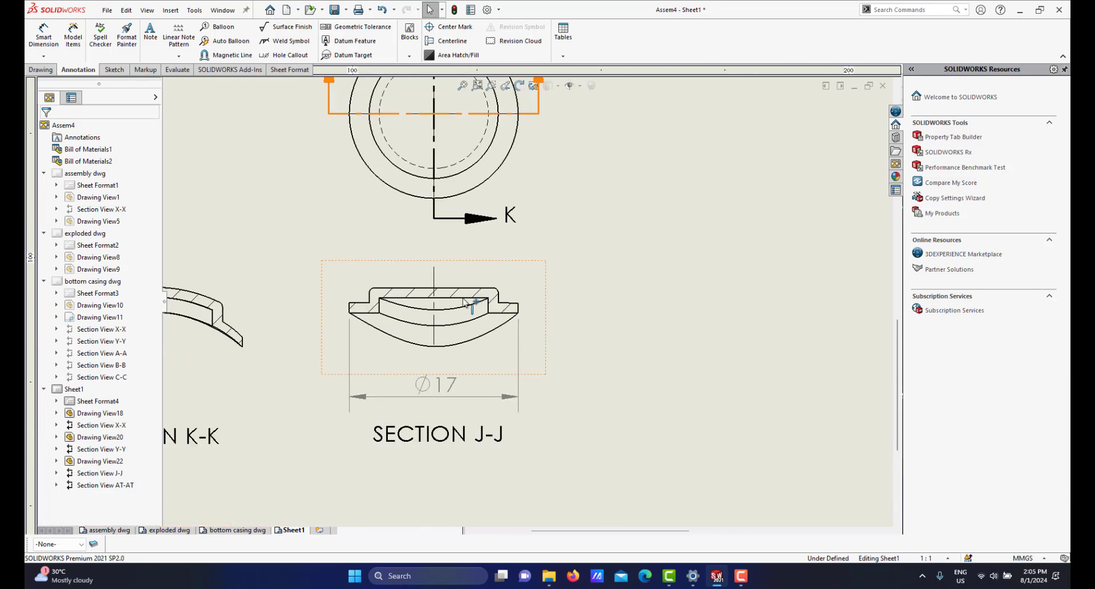
left_click(384, 199)
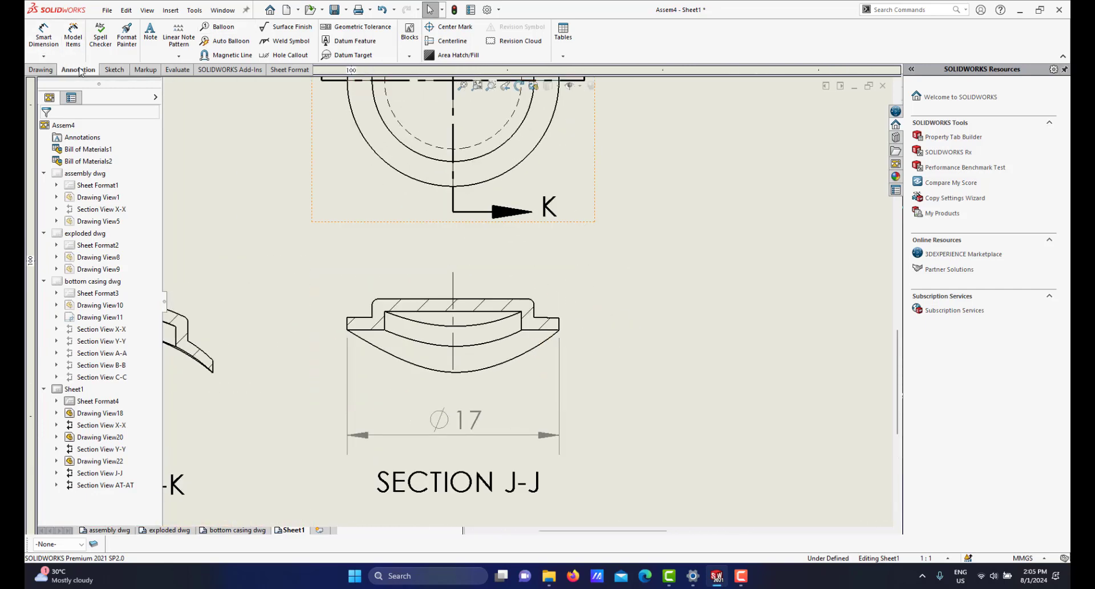
left_click(42, 34)
left_click(535, 311)
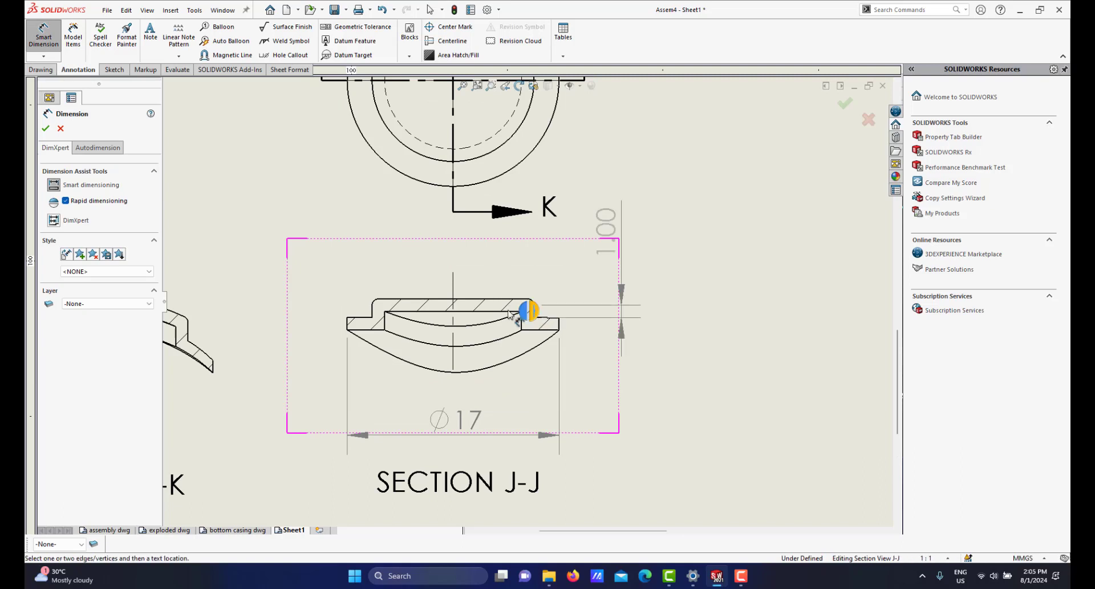
left_click(371, 312)
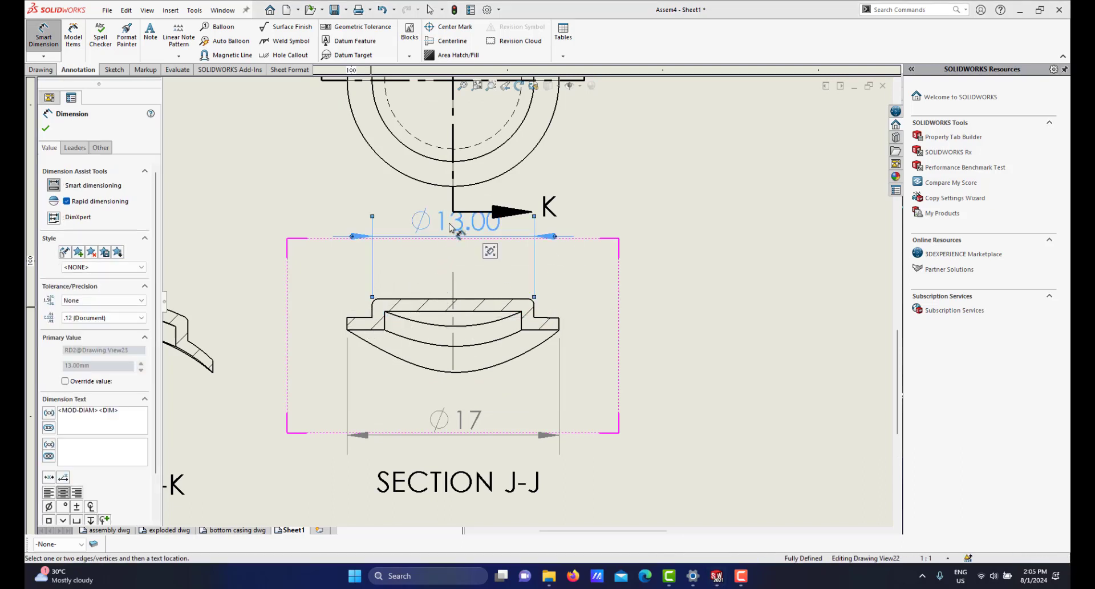
mouse_move(448, 269)
left_mouse_down()
mouse_move(465, 252)
mouse_move(455, 250)
left_mouse_up()
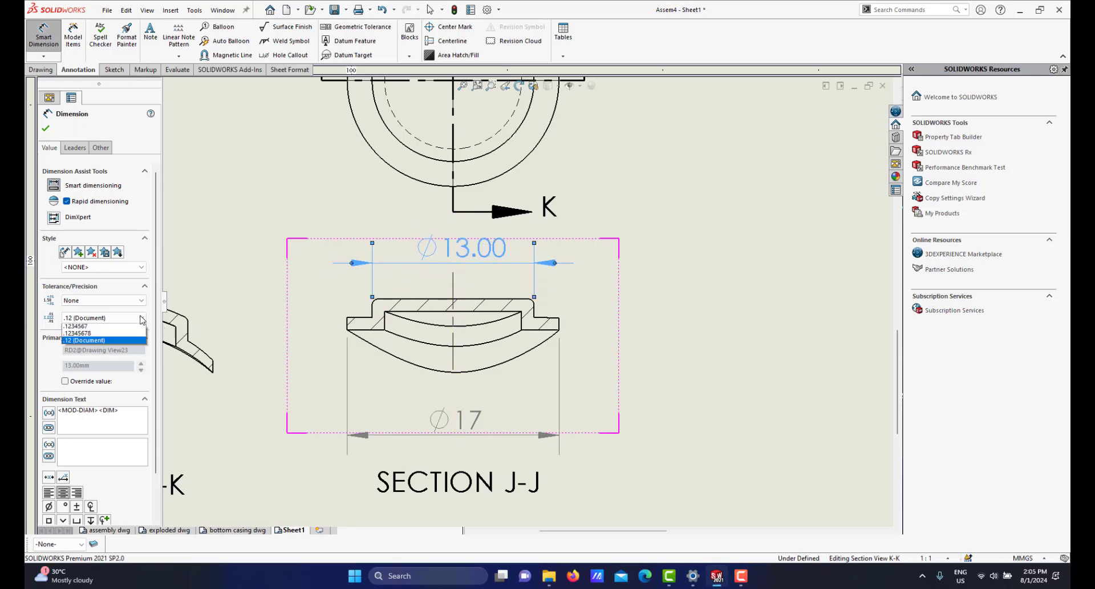
left_click(102, 317)
left_click(85, 335)
Dimension the flange's edge thickness in Section J-J, placing the dimension beside the view.
scroll(398, 330, "up", 3)
scroll(381, 346, "down", 1)
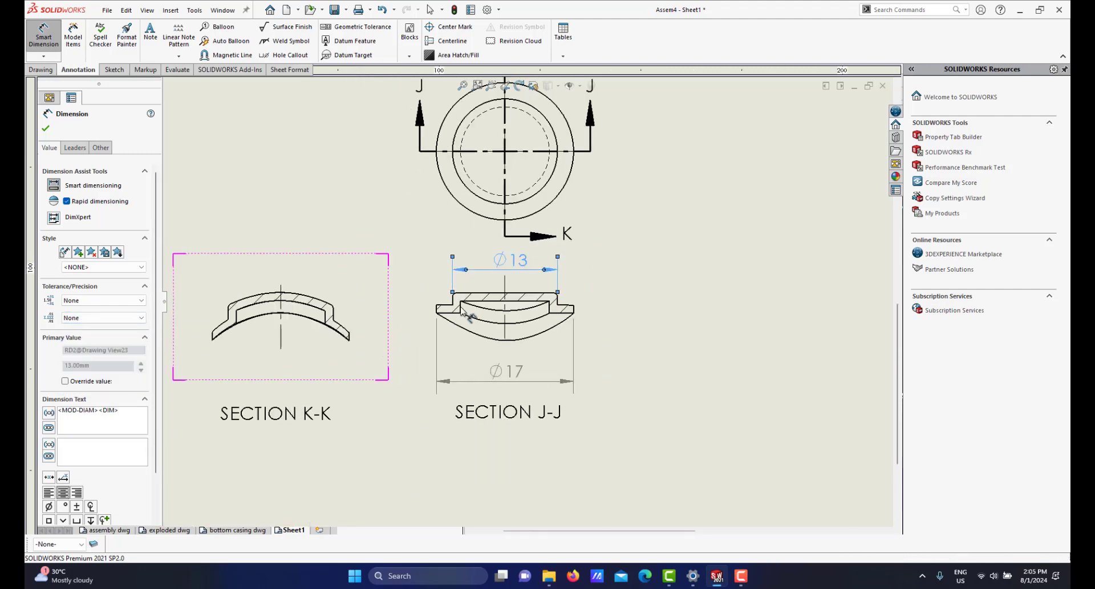
scroll(533, 307, "up", 2)
scroll(565, 276, "down", 1)
scroll(541, 239, "up", 1)
scroll(535, 227, "up", 2)
scroll(536, 226, "down", 3)
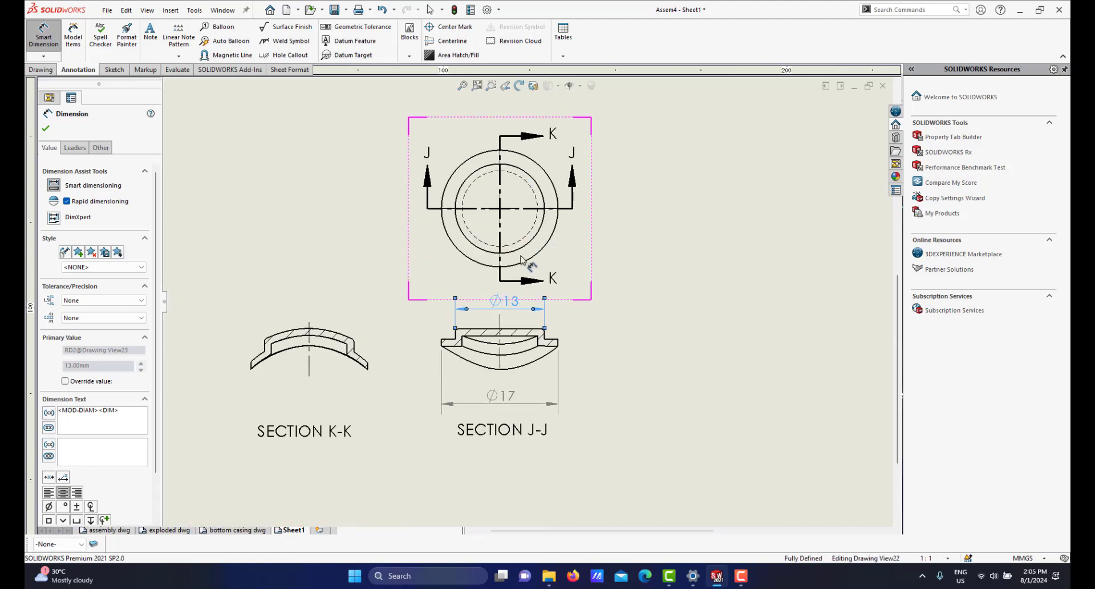
scroll(522, 259, "down", 1)
scroll(490, 336, "up", 3)
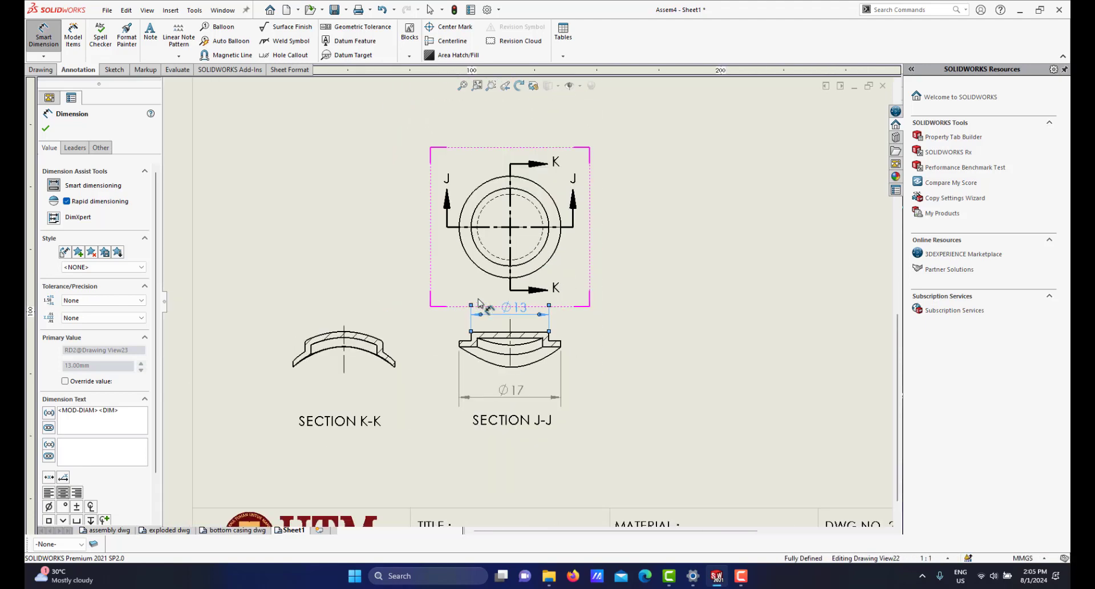
scroll(500, 345, "down", 1)
scroll(588, 337, "down", 8)
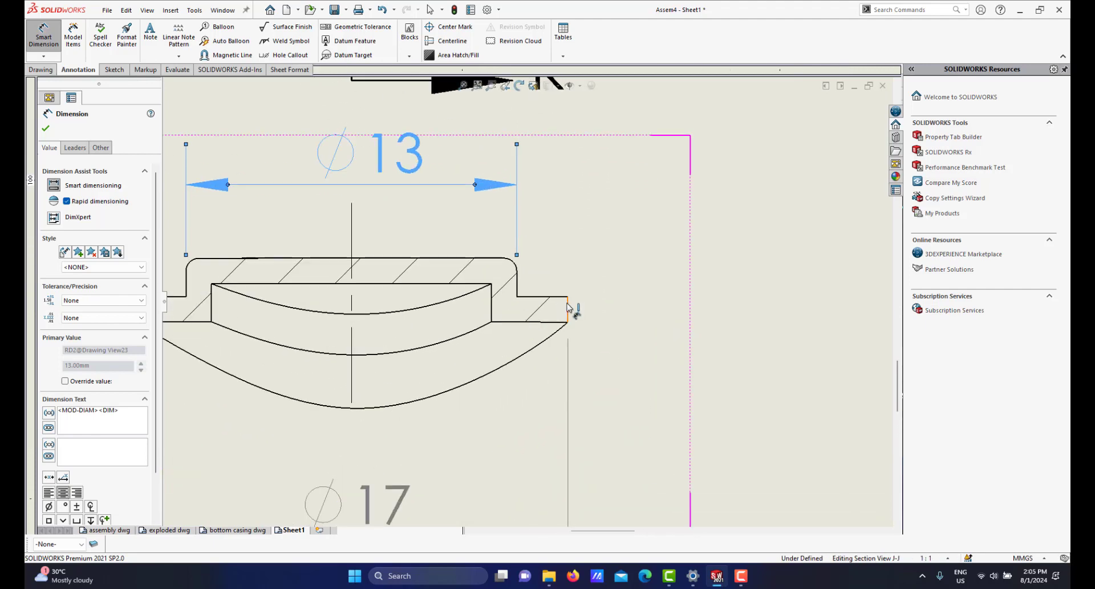
left_click(568, 308)
left_click(638, 302)
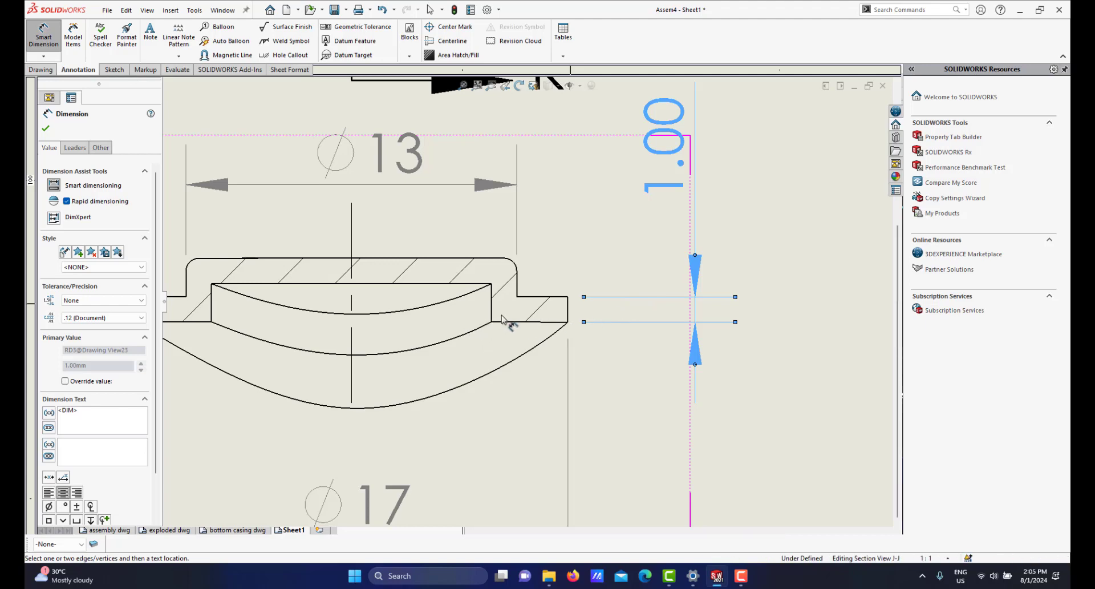
Add a diameter dimension between the inner walls of the recess in Section K-K, placing it below the view.
key("f")
scroll(490, 314, "down", 5)
scroll(487, 313, "down", 1)
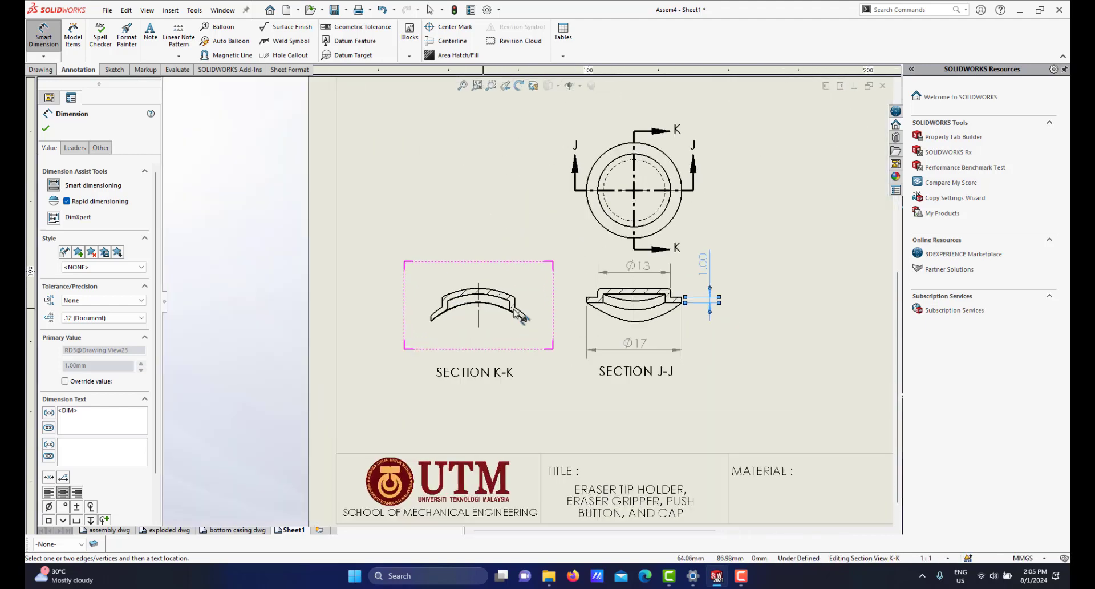
scroll(606, 297, "down", 1)
scroll(542, 304, "up", 2)
scroll(581, 303, "down", 1)
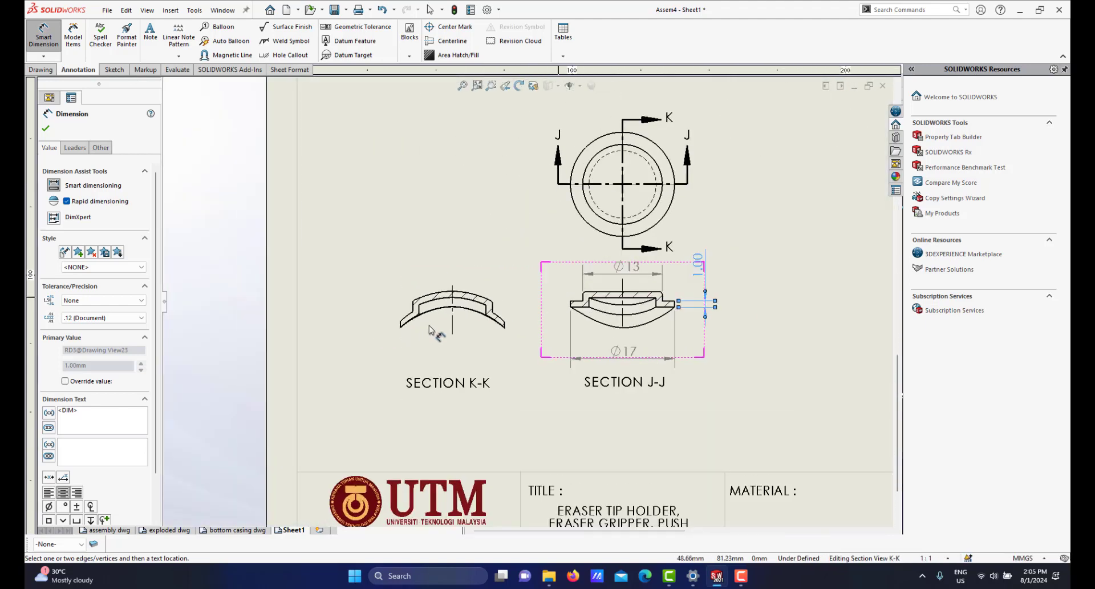
scroll(456, 326, "down", 1)
scroll(604, 316, "up", 3)
scroll(600, 308, "down", 3)
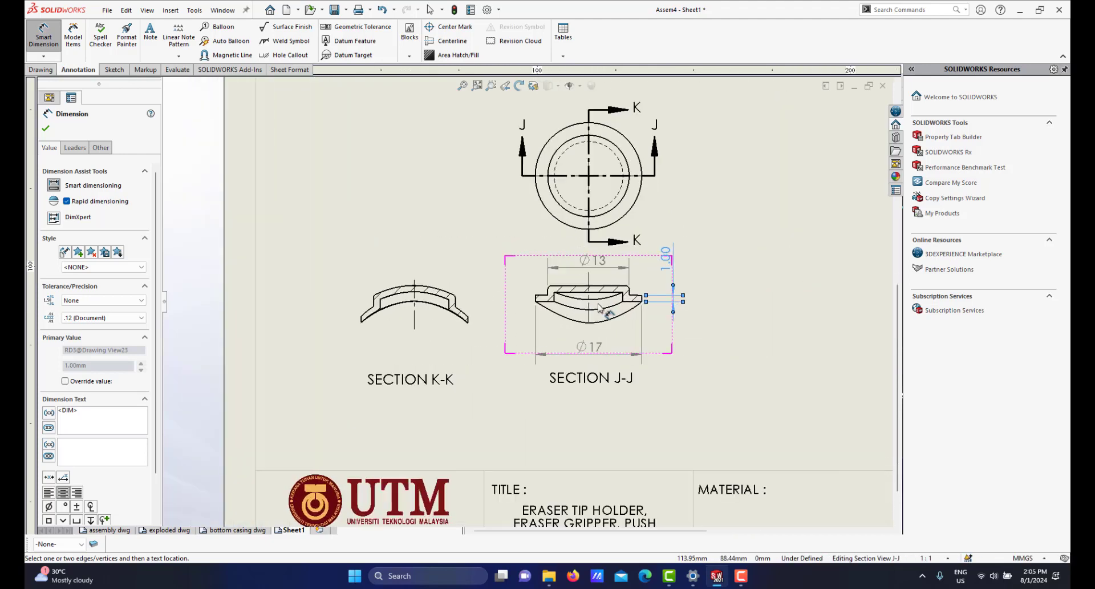
scroll(600, 308, "down", 1)
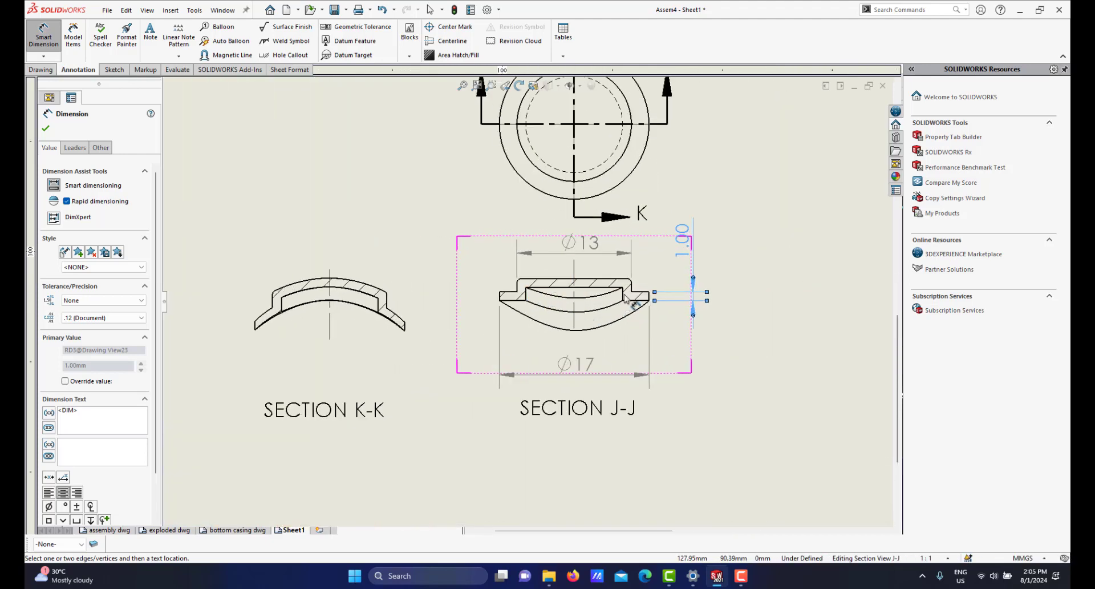
scroll(240, 302, "down", 1)
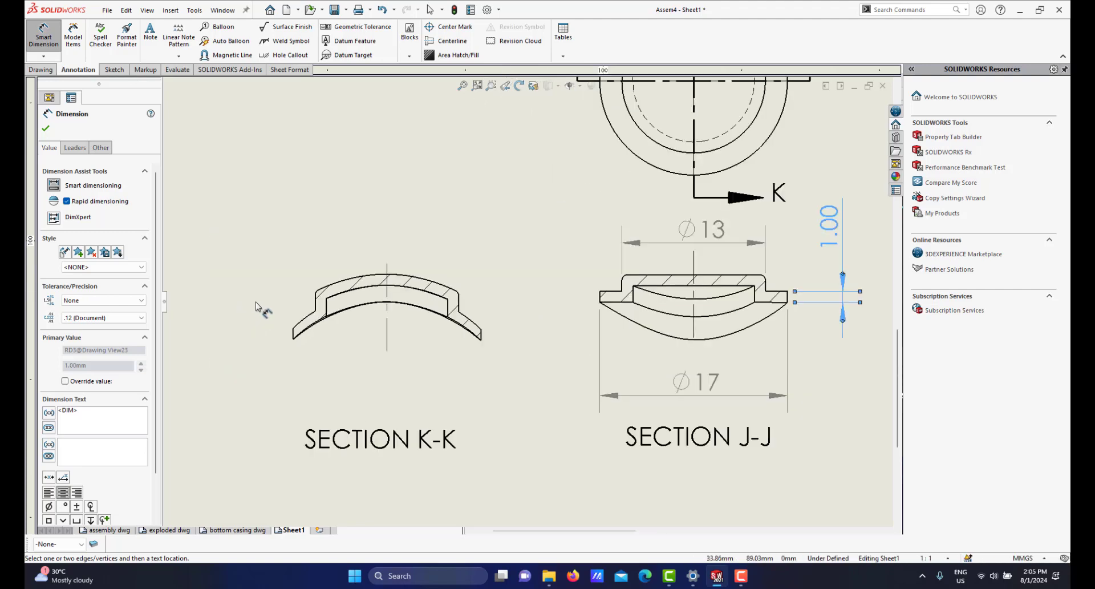
left_click(449, 311)
left_click(328, 308)
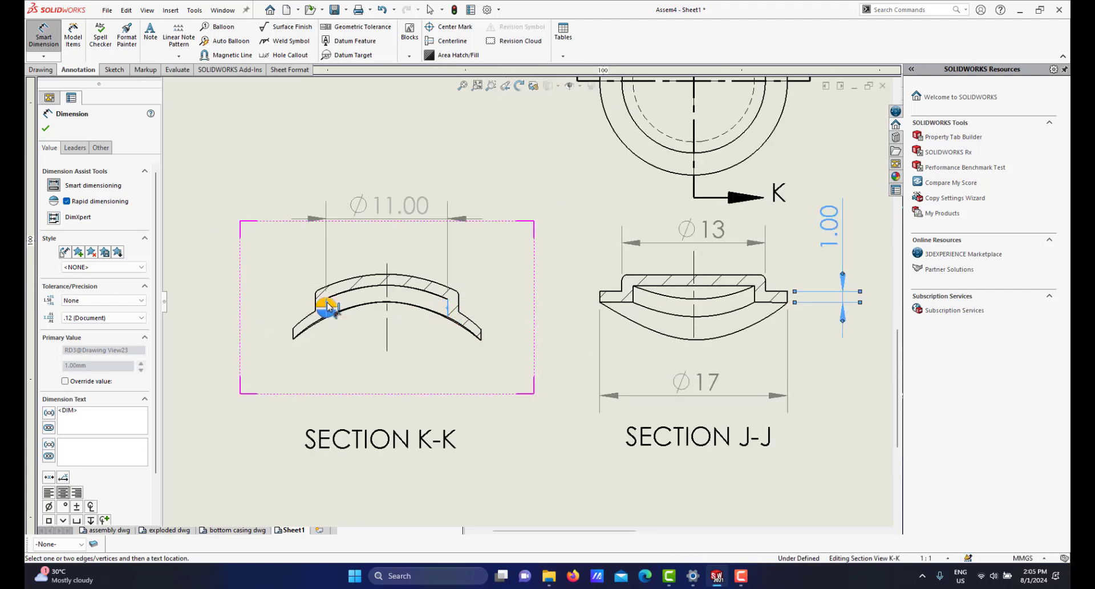
left_click(336, 317)
left_click(459, 381)
Examine Section K-K against Section J-J and the push button's top view for dimensions still missing.
scroll(474, 365, "up", 2)
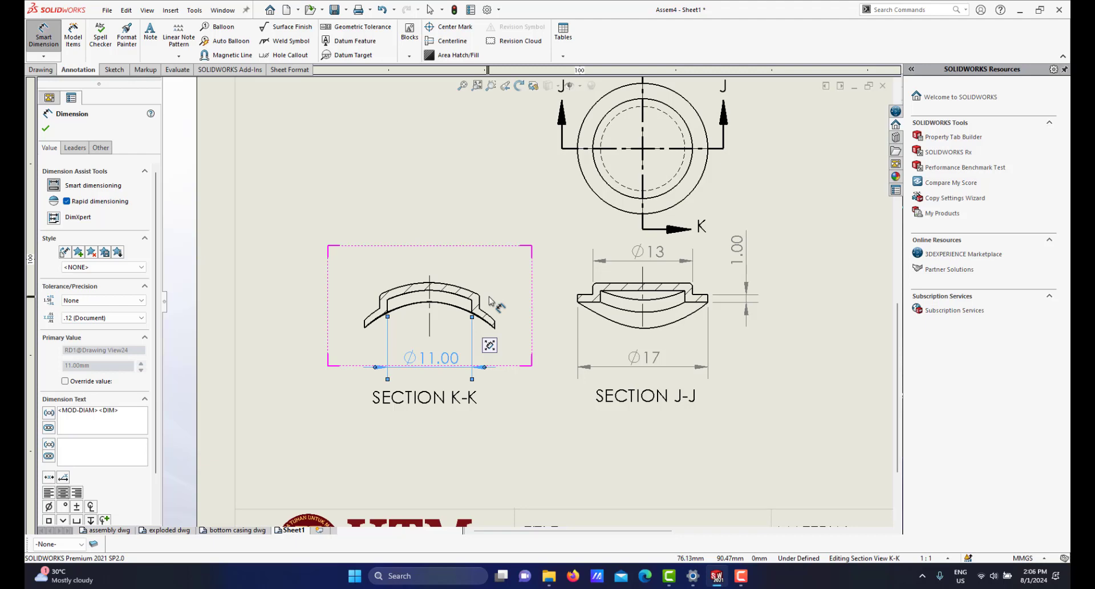
scroll(499, 301, "up", 1)
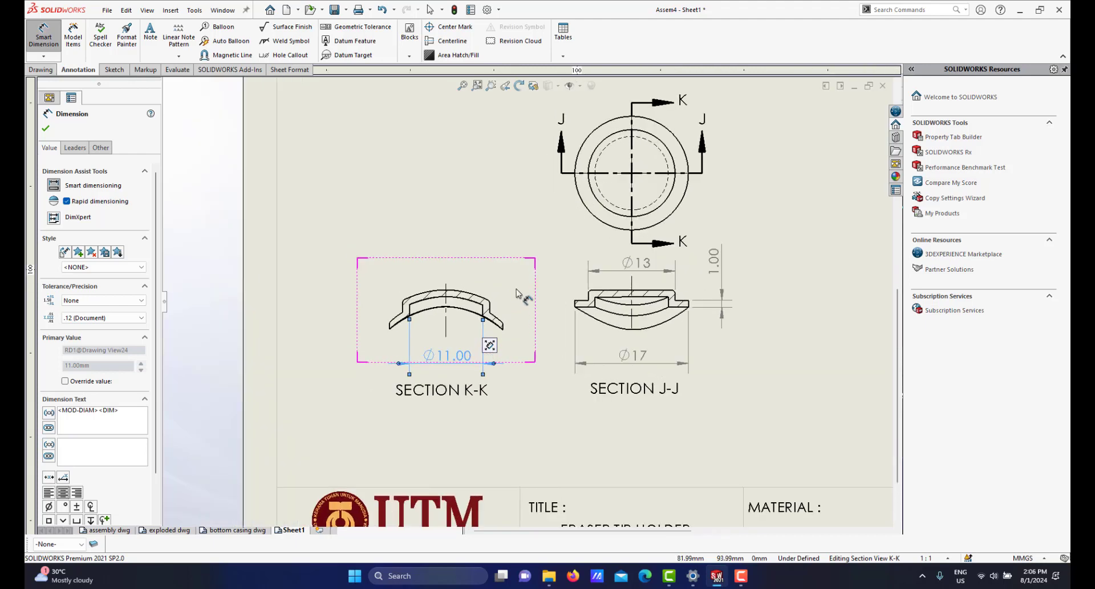
scroll(516, 293, "down", 1)
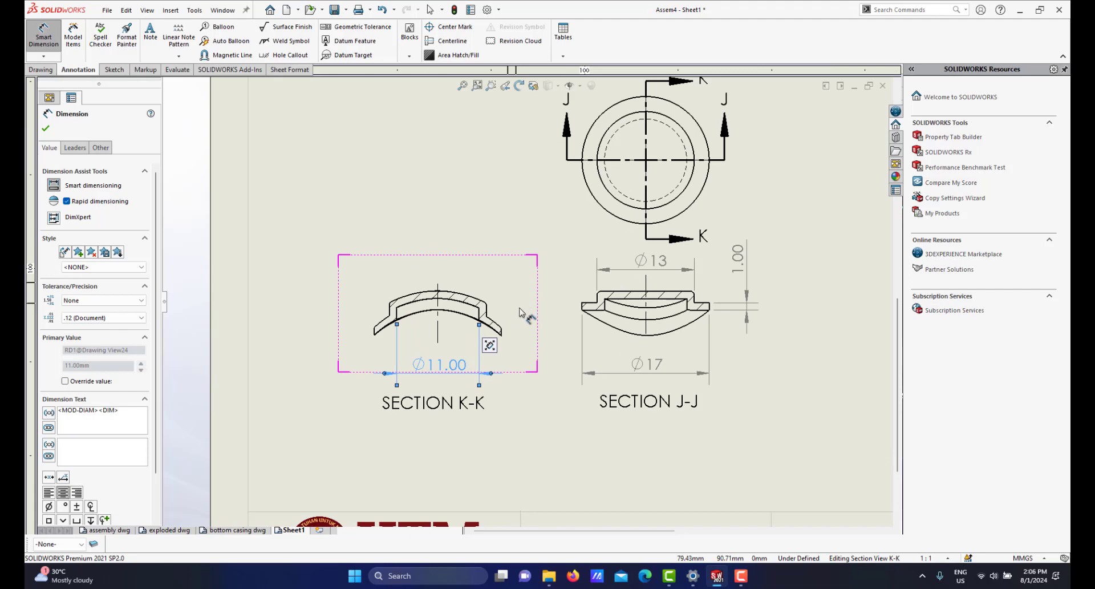
left_click(578, 279)
scroll(580, 280, "up", 1)
scroll(580, 280, "down", 2)
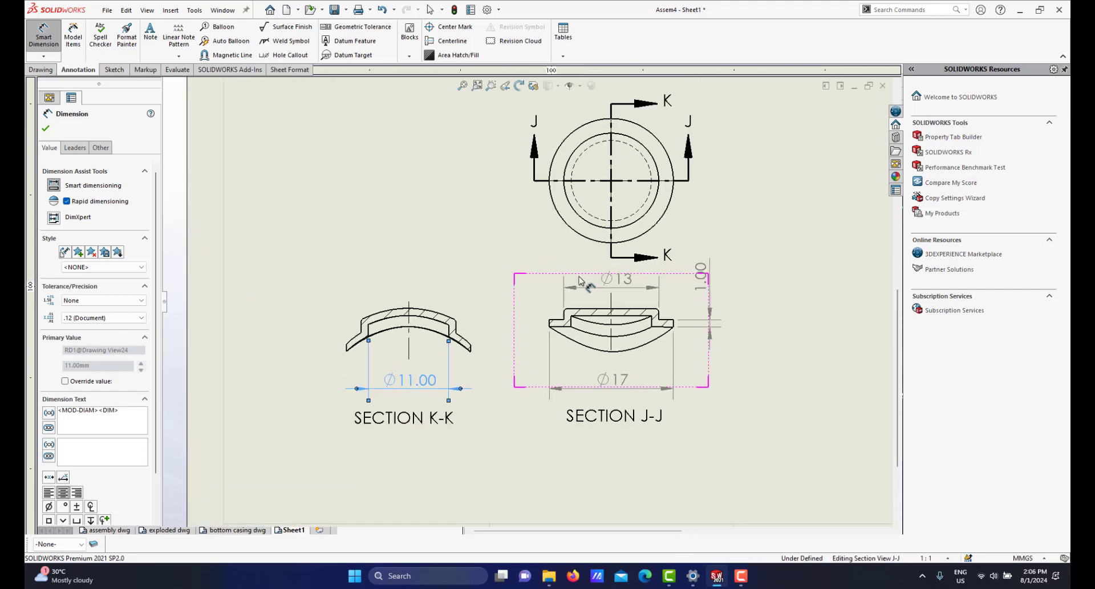
scroll(579, 279, "up", 1)
left_click(429, 345)
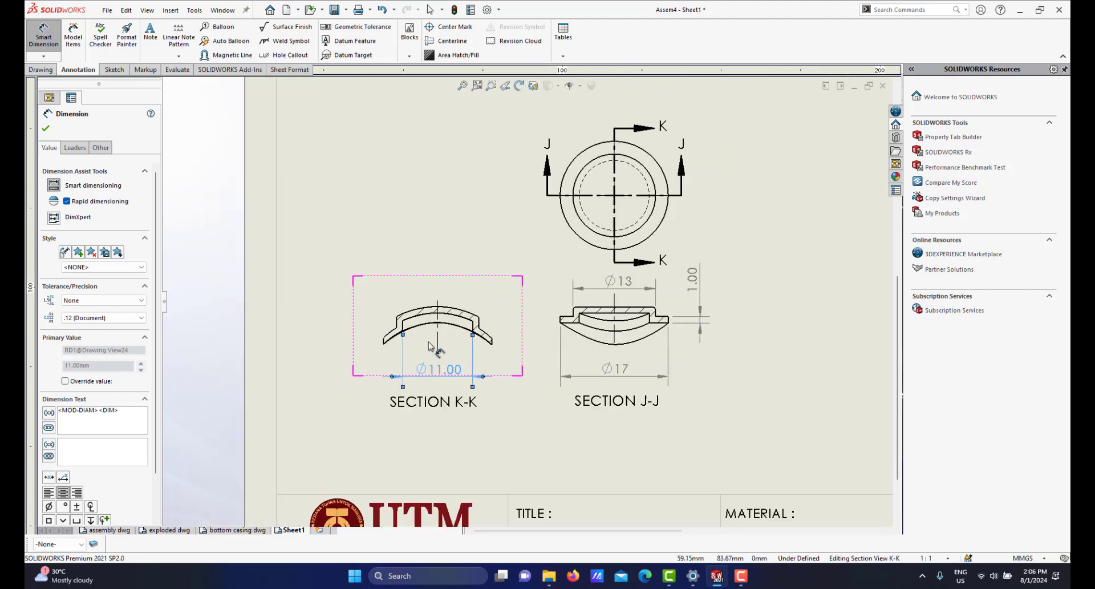
left_click(548, 291)
scroll(548, 292, "up", 1)
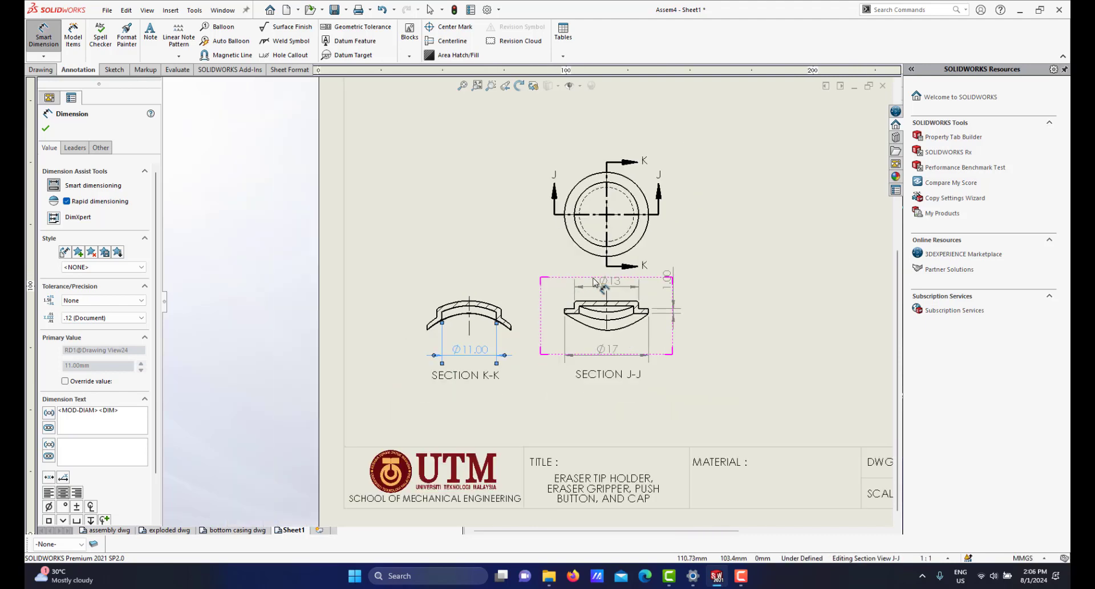
scroll(594, 282, "down", 3)
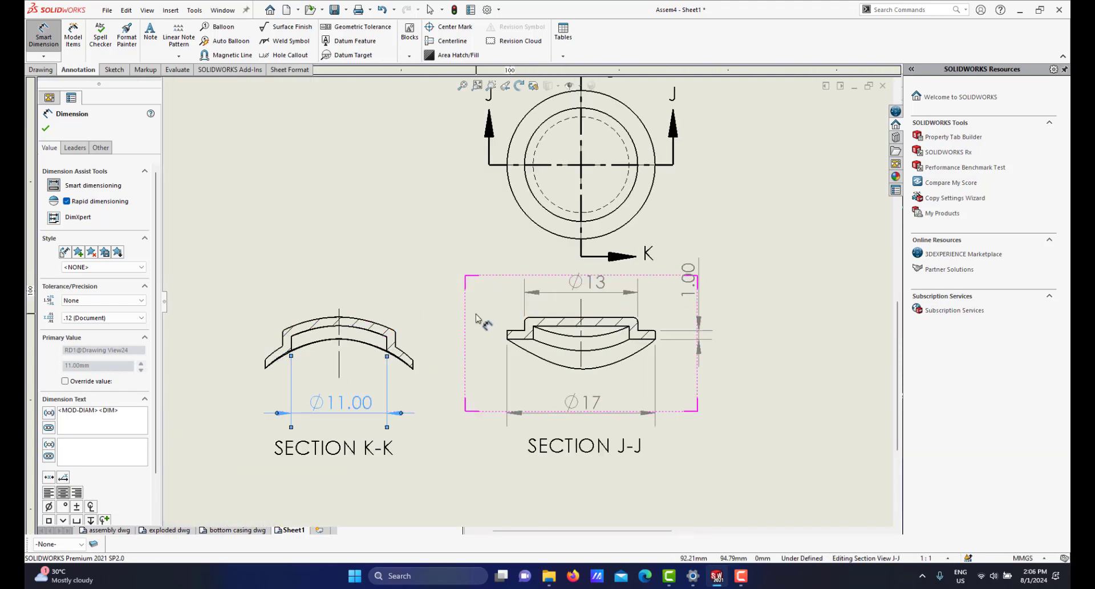
scroll(395, 334, "up", 2)
scroll(399, 334, "down", 1)
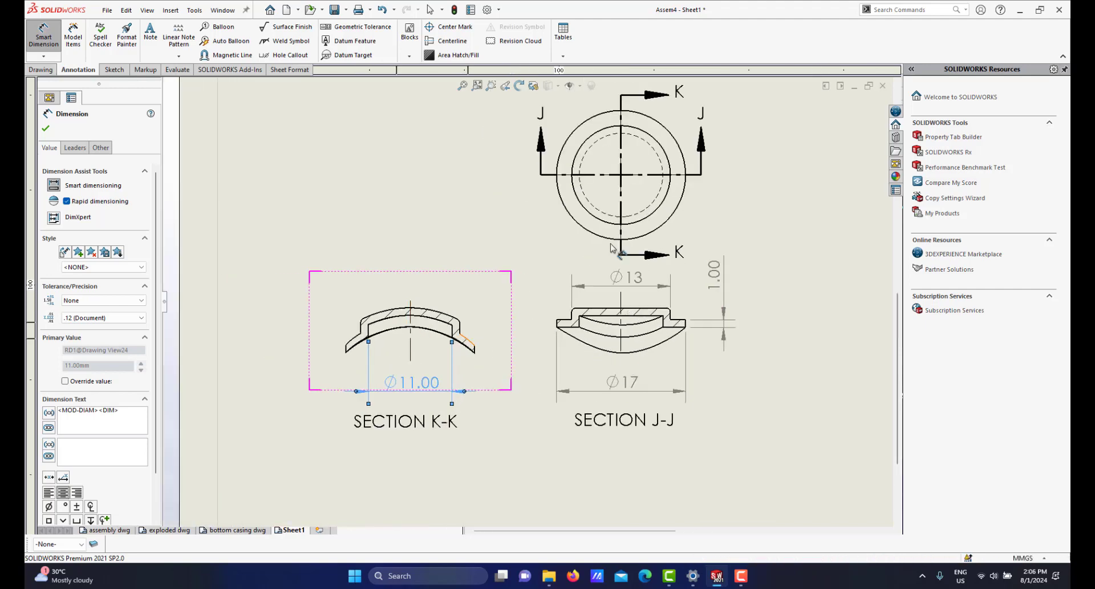
scroll(451, 302, "down", 2)
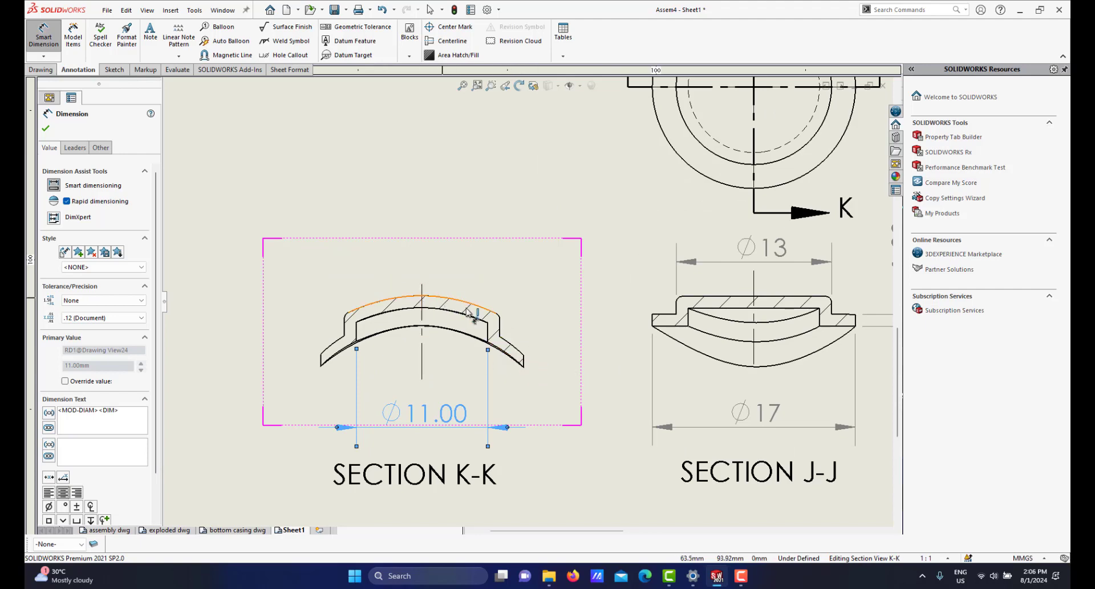
scroll(502, 302, "up", 3)
scroll(516, 316, "down", 2)
scroll(518, 317, "down", 1)
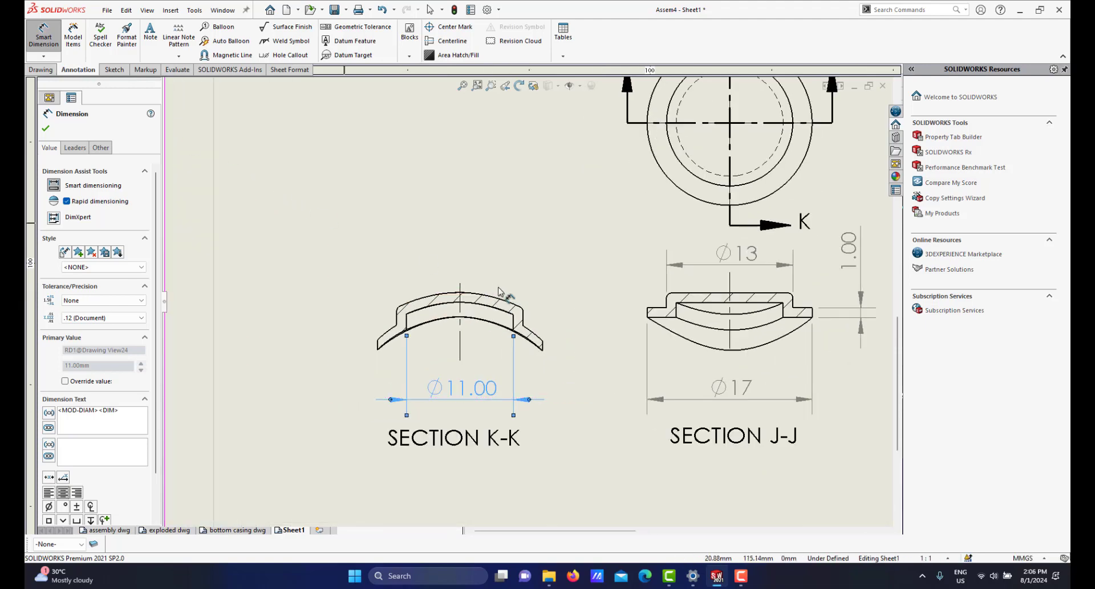
scroll(496, 306, "down", 2)
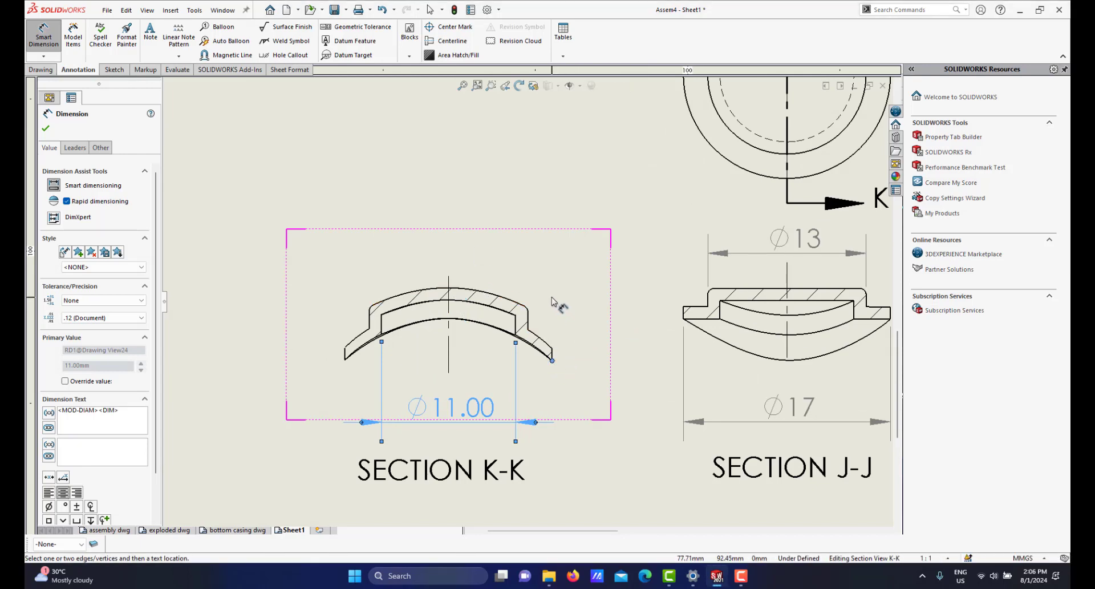
key("Escape")
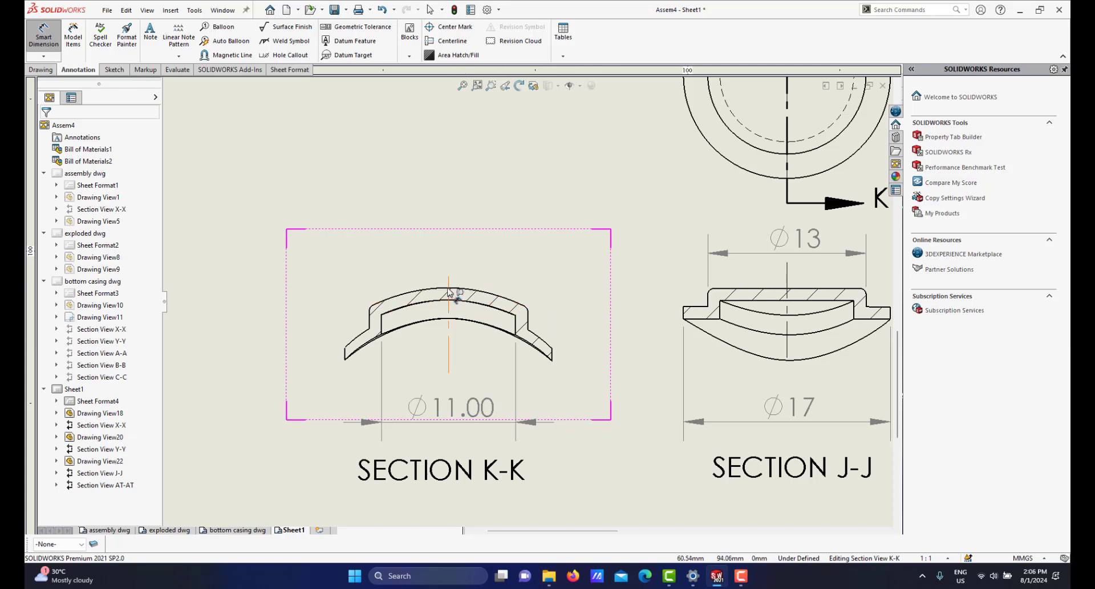
Place a sketch point where the centerline meets the top of the outer arc in Section K-K.
scroll(452, 292, "down", 4)
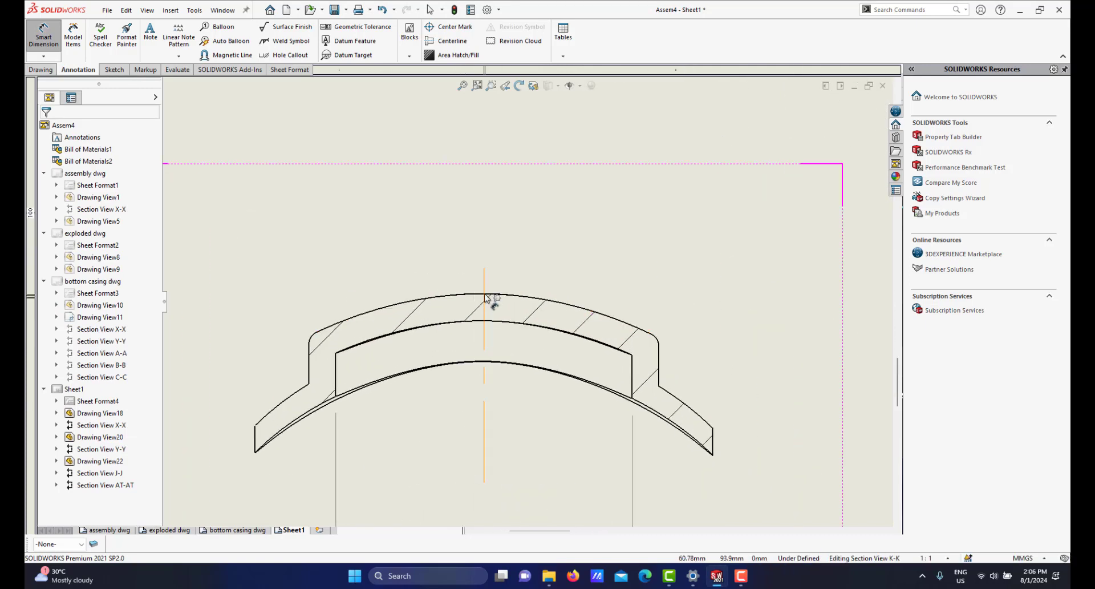
scroll(485, 296, "up", 5)
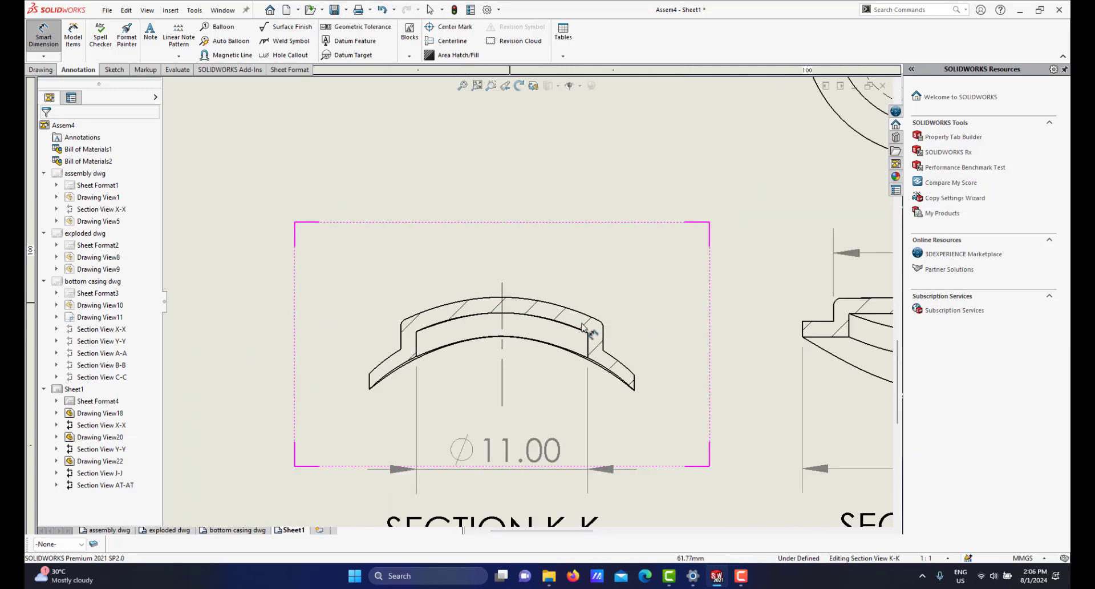
left_click(115, 70)
left_click(135, 27)
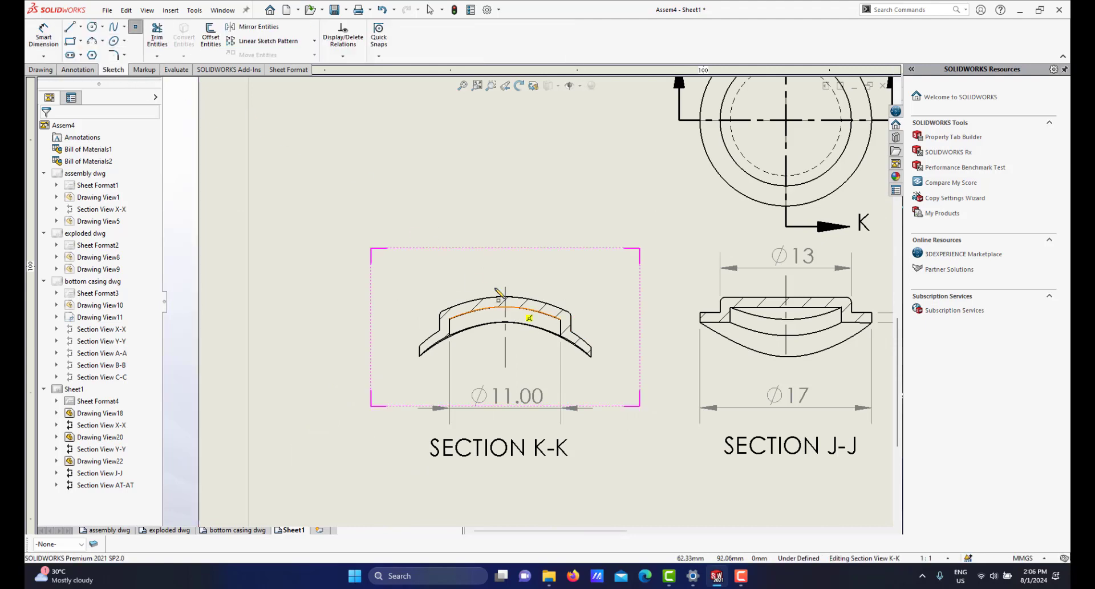
scroll(513, 311, "down", 6)
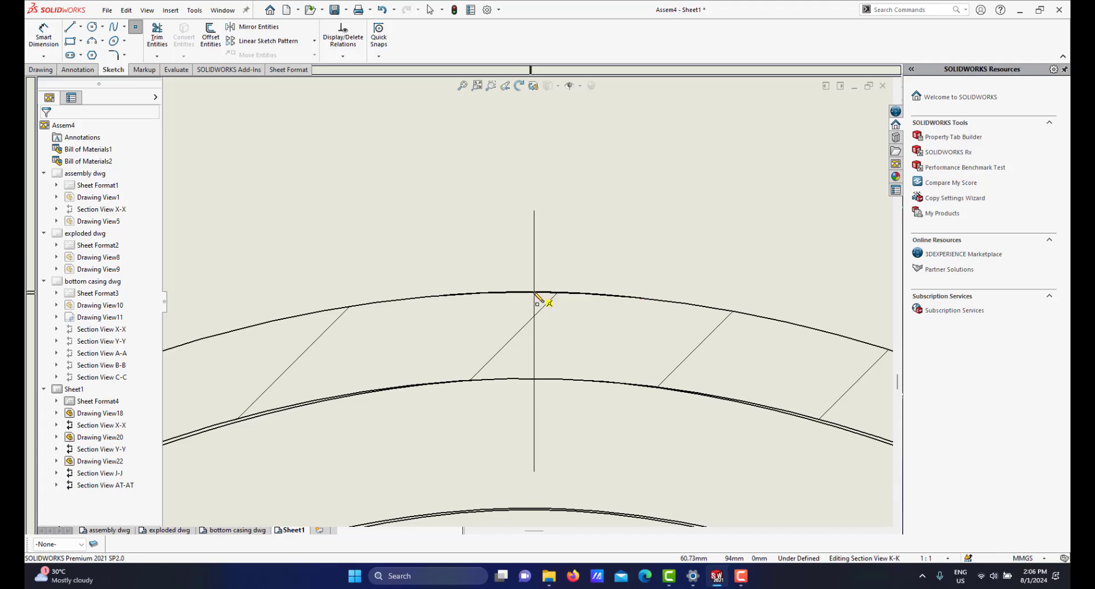
left_click(534, 292)
right_click(566, 278)
left_click(583, 289)
scroll(576, 330, "up", 2)
scroll(577, 329, "up", 4)
scroll(513, 291, "down", 3)
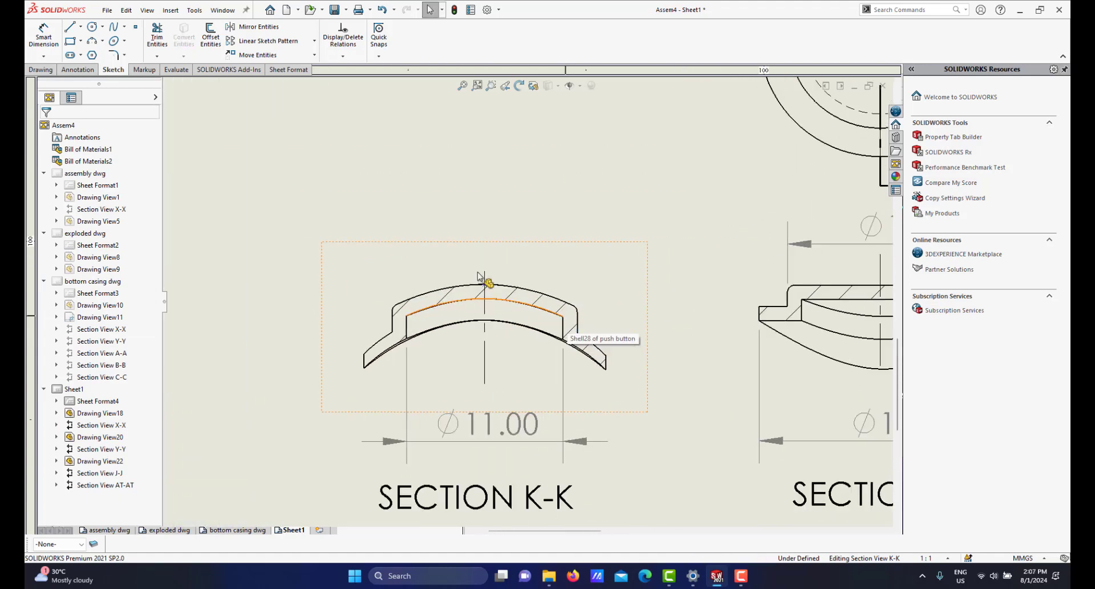
Dimension the overall height in Section K-K from the sketch point at the arc's top to the flange's lowest outer corner.
left_click(78, 70)
left_click(43, 37)
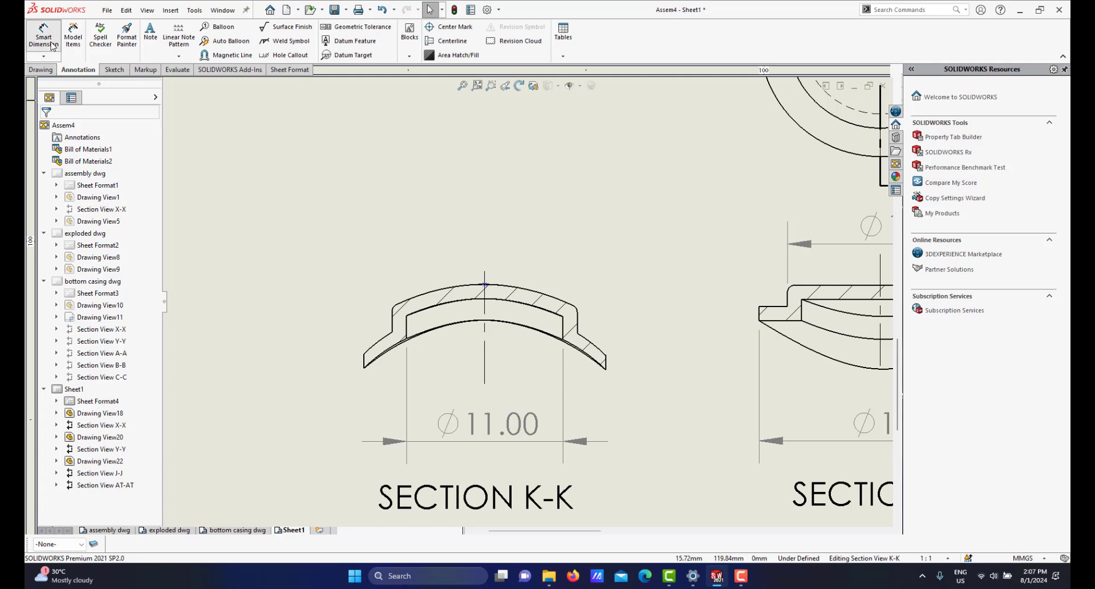
left_click(485, 284)
scroll(588, 363, "down", 2)
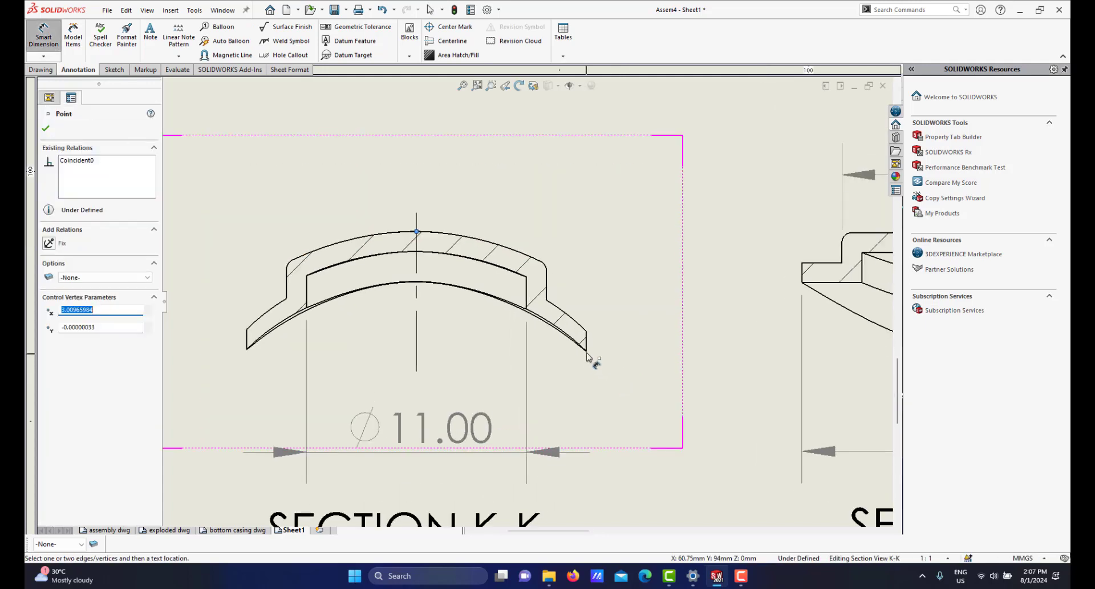
left_click(587, 352)
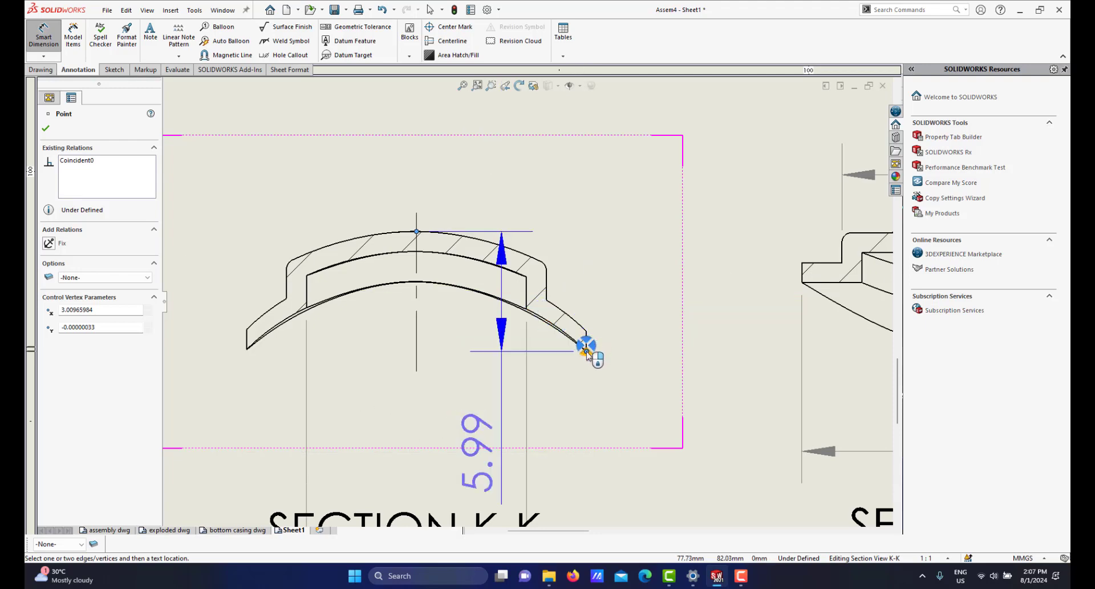
left_click(575, 388)
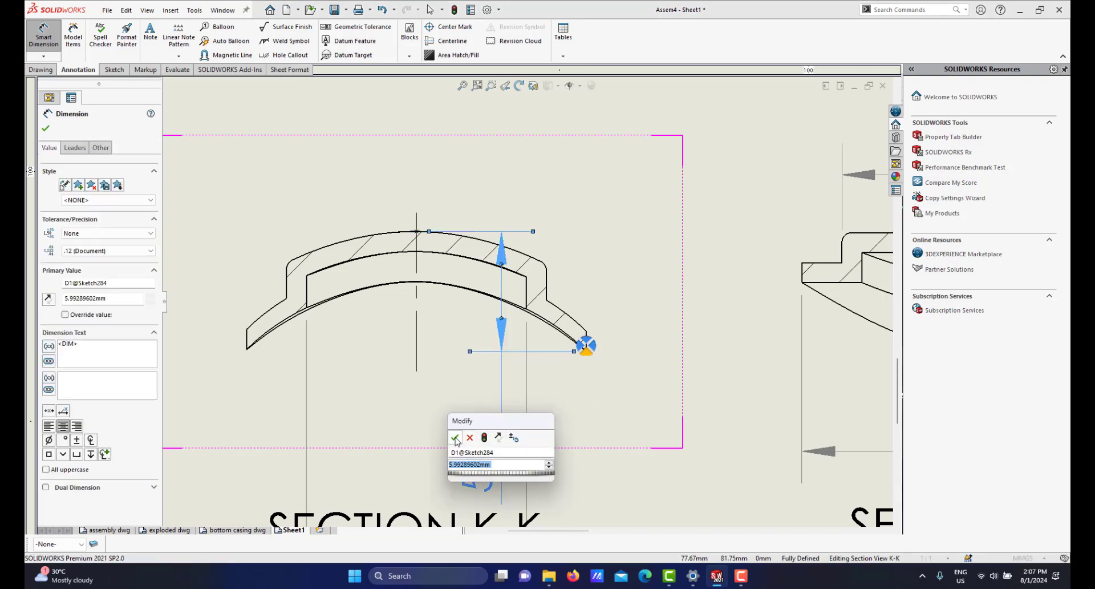
left_click(455, 438)
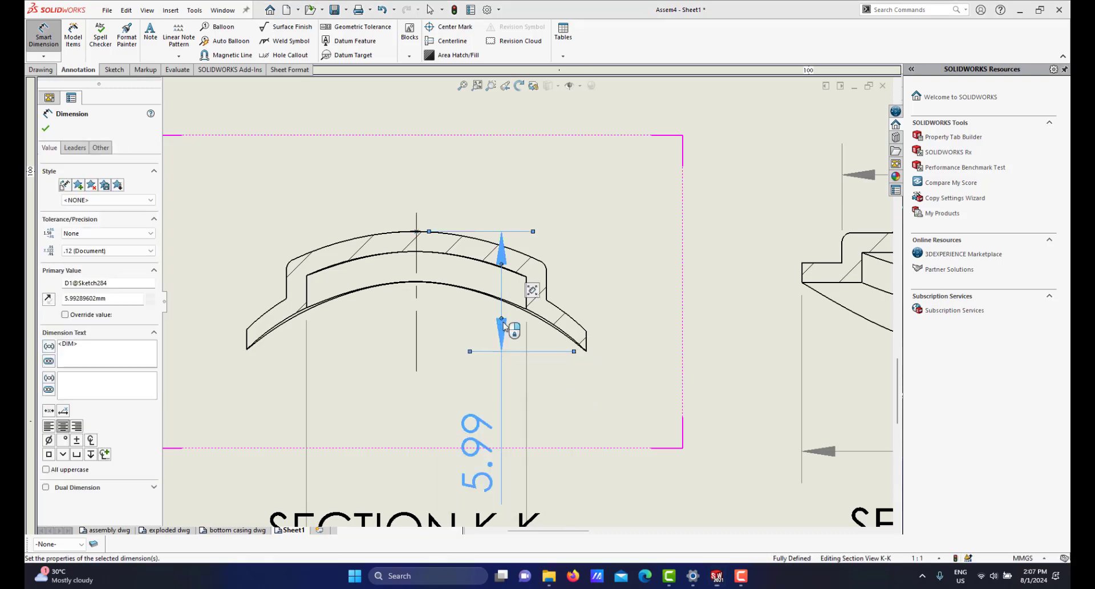
Move the overall height dimension beside Section K-K, with its text between the extension lines.
left_click_drag(642, 335, 633, 334)
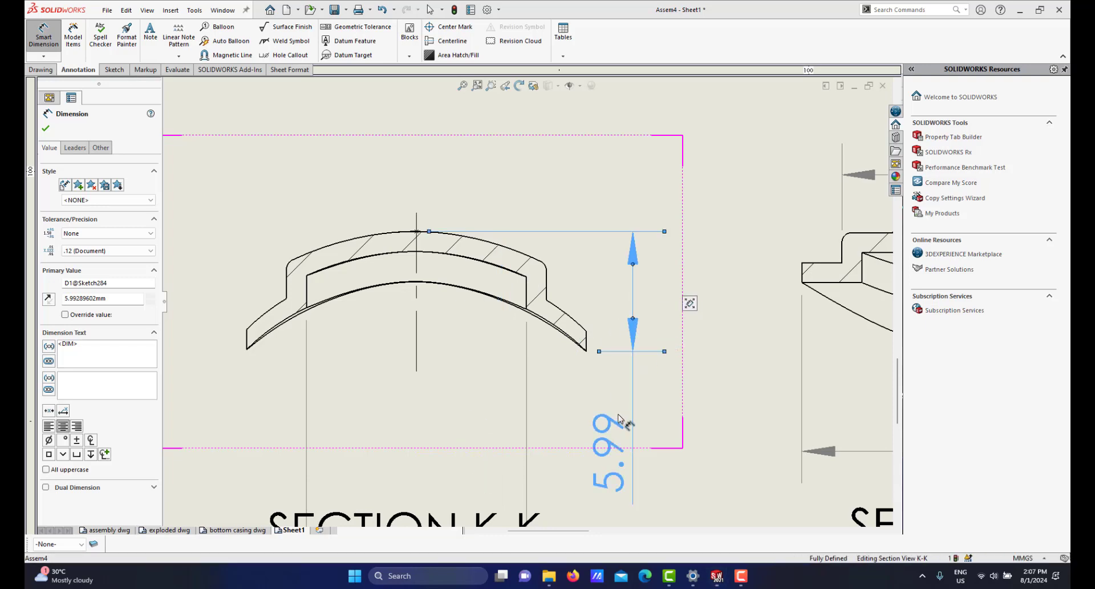
left_click_drag(618, 418, 648, 418)
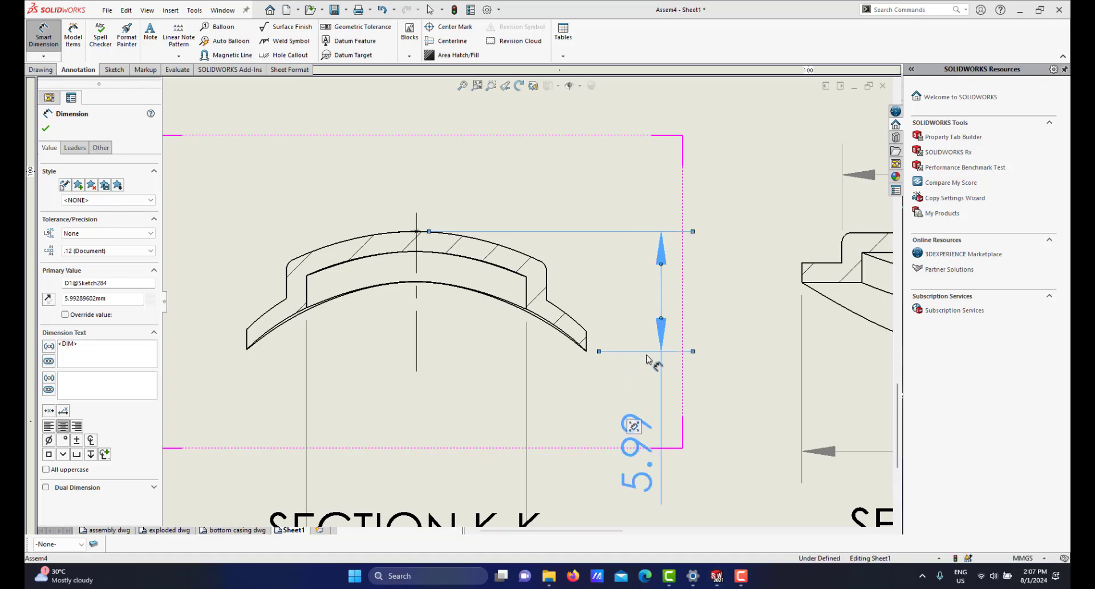
scroll(656, 370, "up", 2)
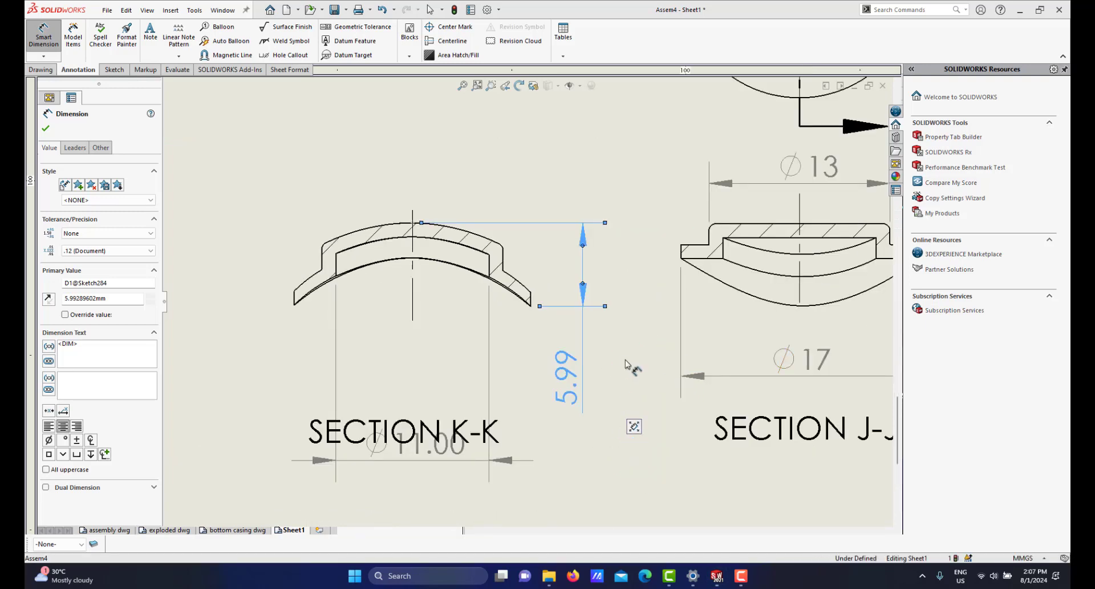
right_click(625, 364)
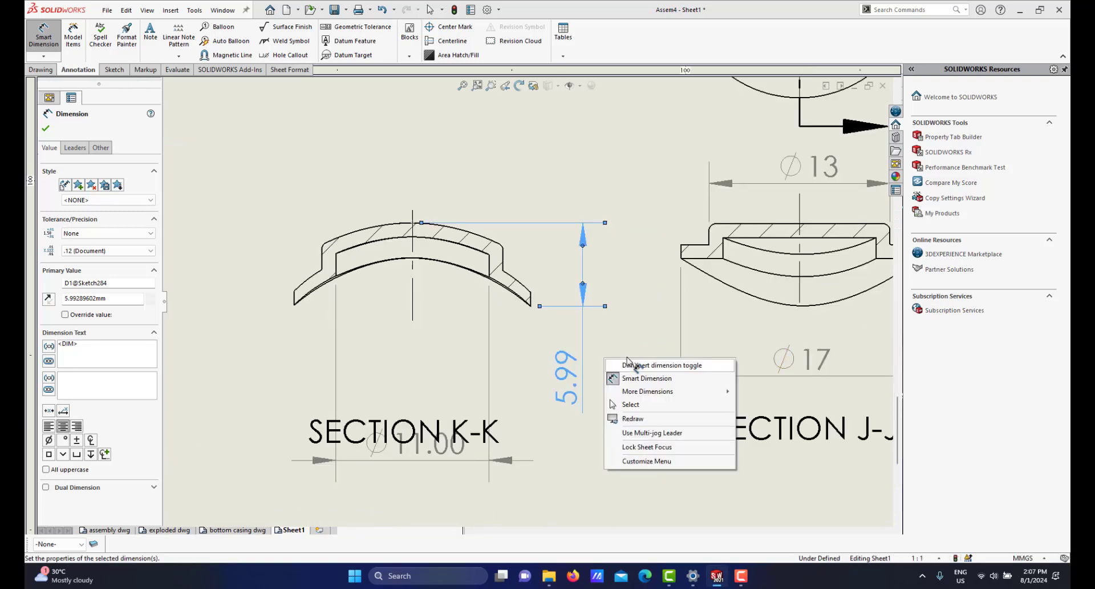
left_click(632, 404)
left_click_drag(571, 381, 567, 258)
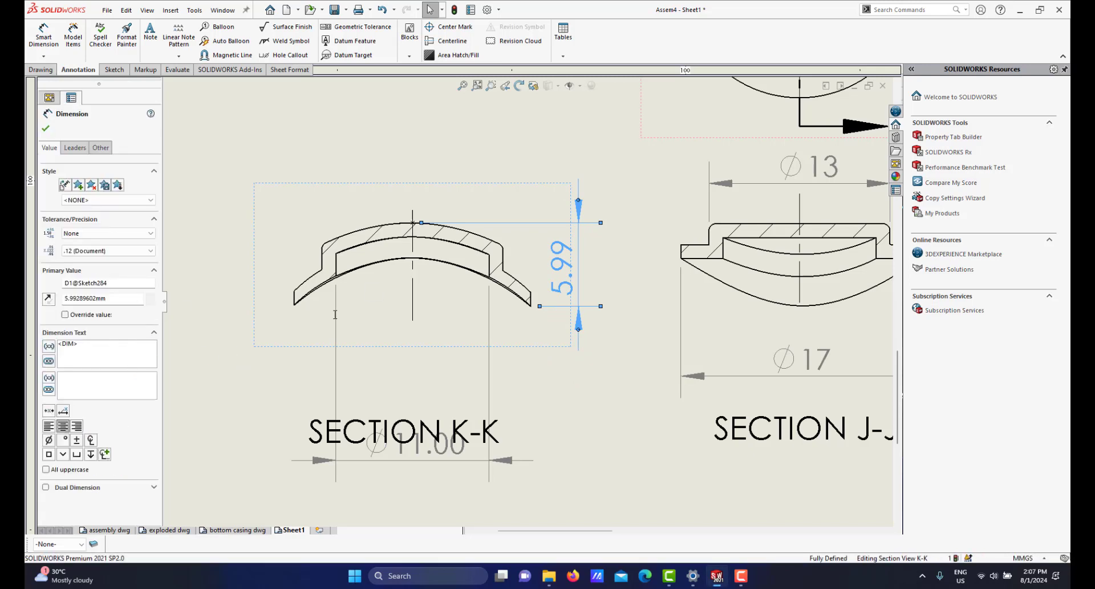
Move the recess diameter dimension up between Section K-K and its label, and set its precision to None.
scroll(485, 364, "up", 3)
scroll(499, 399, "down", 2)
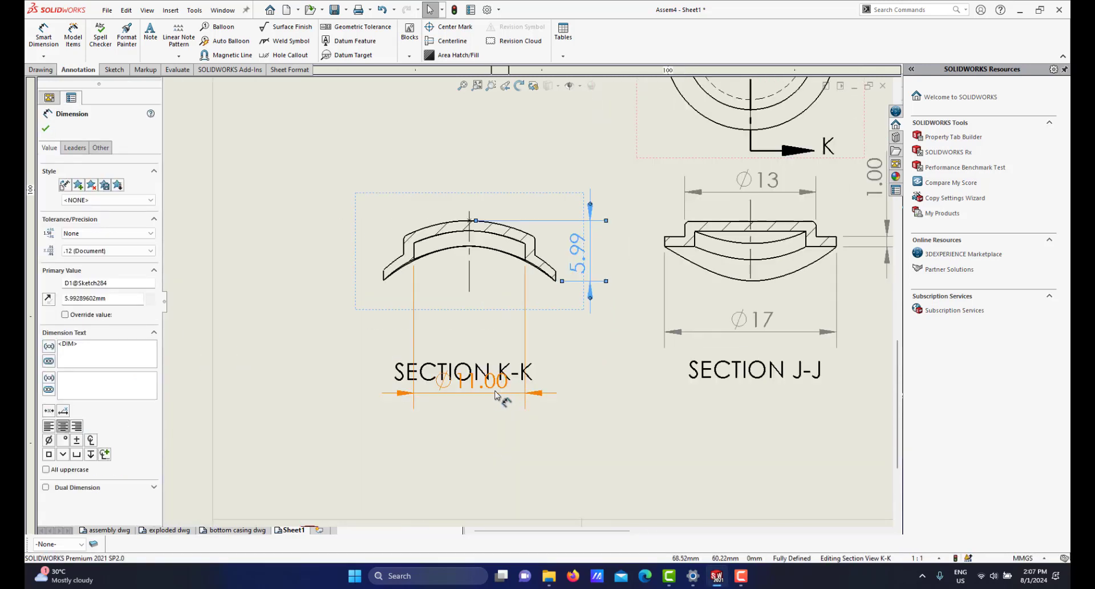
left_click_drag(493, 393, 486, 314)
left_click(148, 251)
left_click(80, 267)
scroll(650, 333, "up", 2)
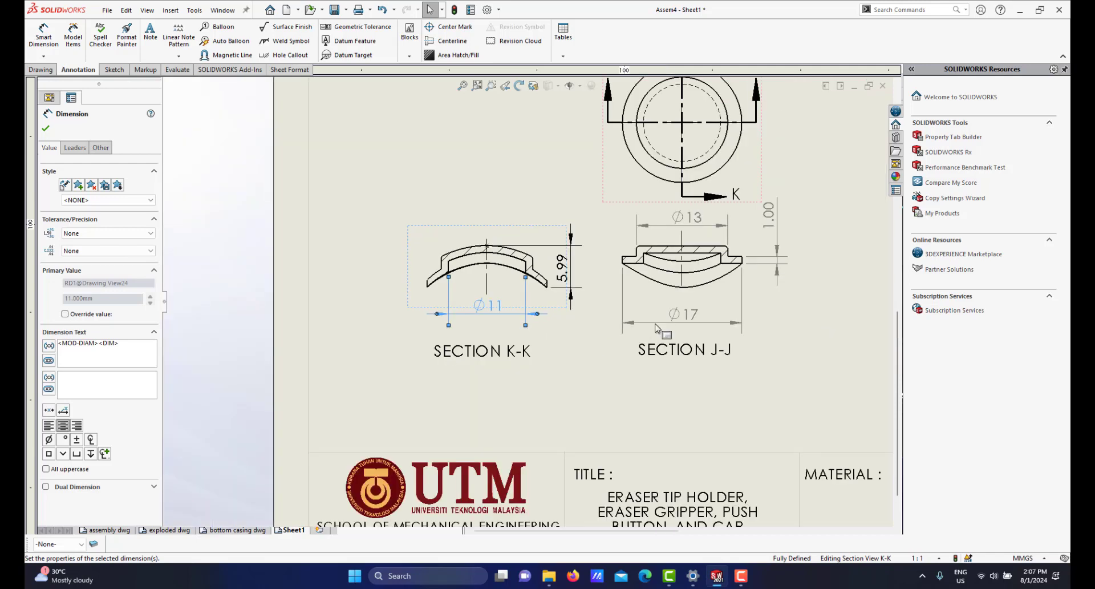
Set the precision of the flange thickness dimension in Section J-J to None and move its text down beside the dimension arrows.
scroll(781, 194, "down", 3)
left_click(752, 234)
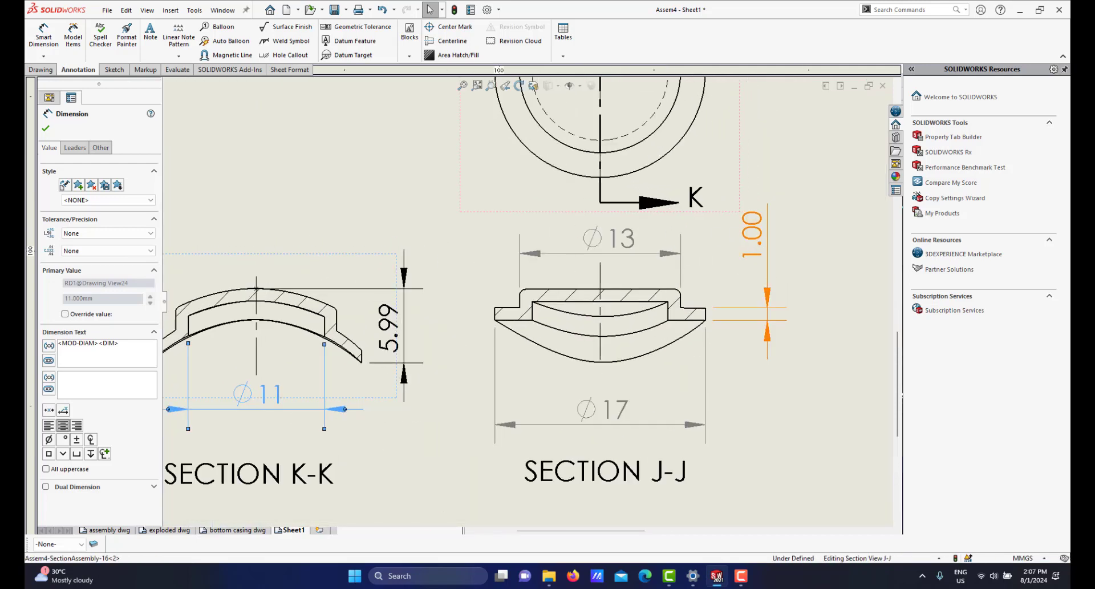
left_click(134, 251)
left_click(79, 263)
scroll(664, 281, "up", 2)
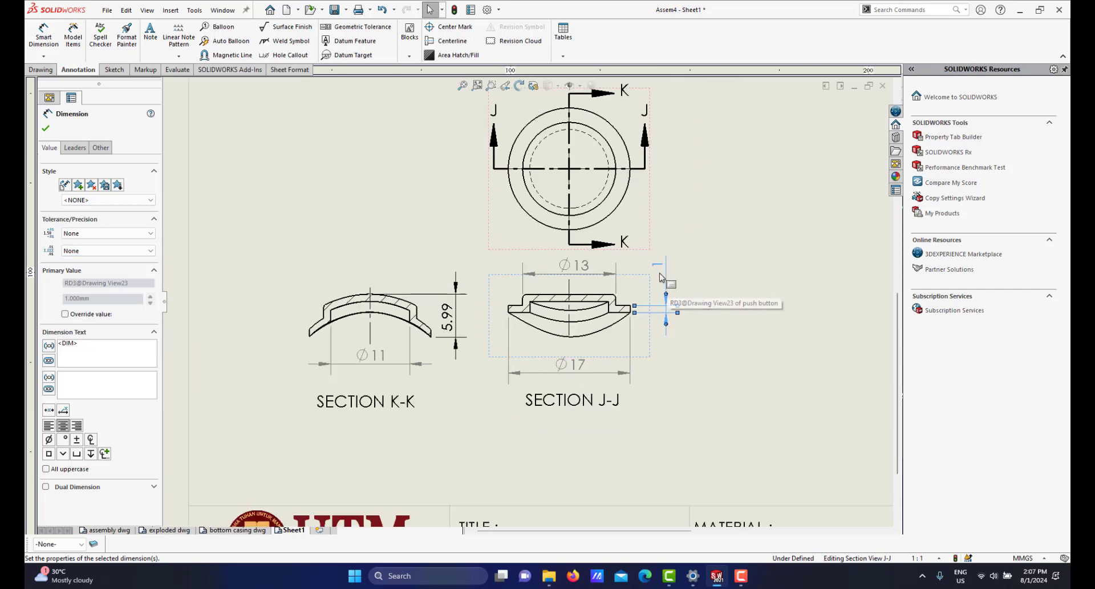
scroll(662, 273, "down", 2)
left_click_drag(650, 304, 646, 321)
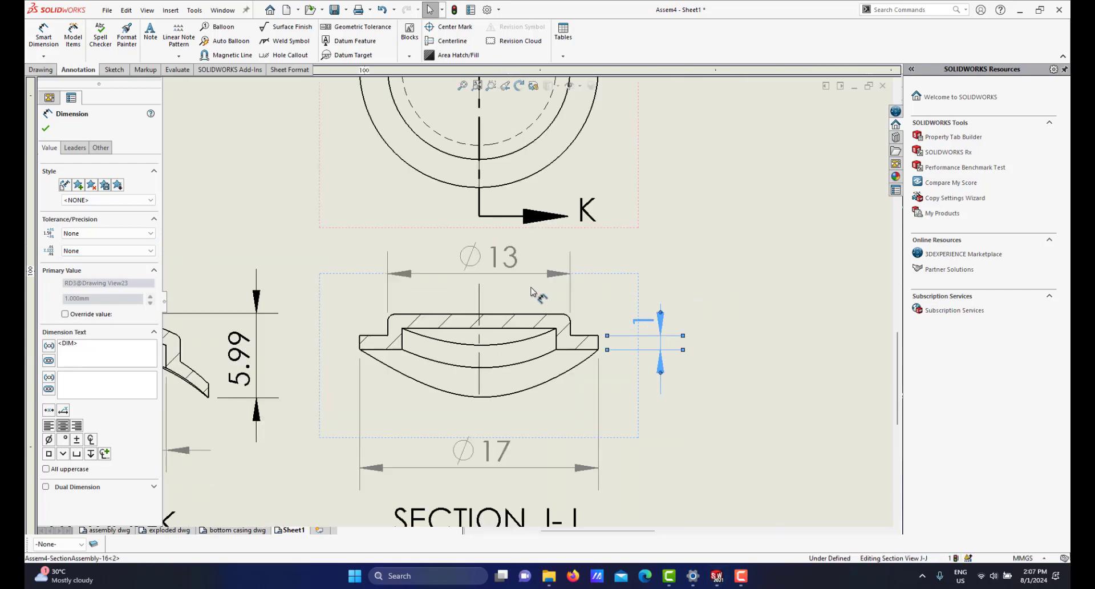
scroll(526, 302, "up", 5)
scroll(527, 267, "down", 3)
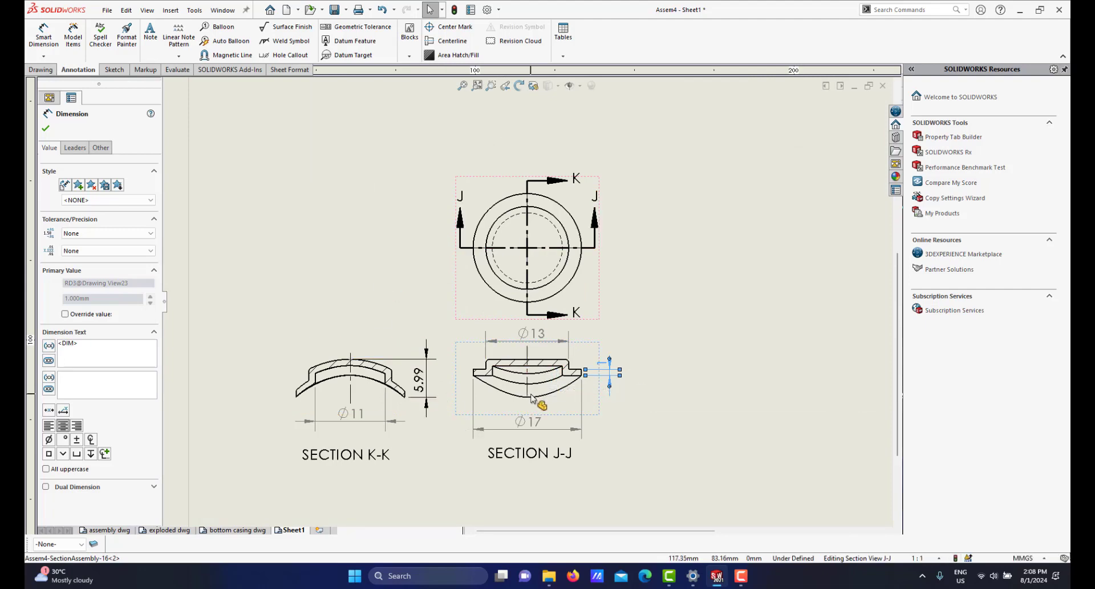
scroll(528, 304, "up", 3)
scroll(648, 296, "up", 2)
scroll(648, 296, "down", 1)
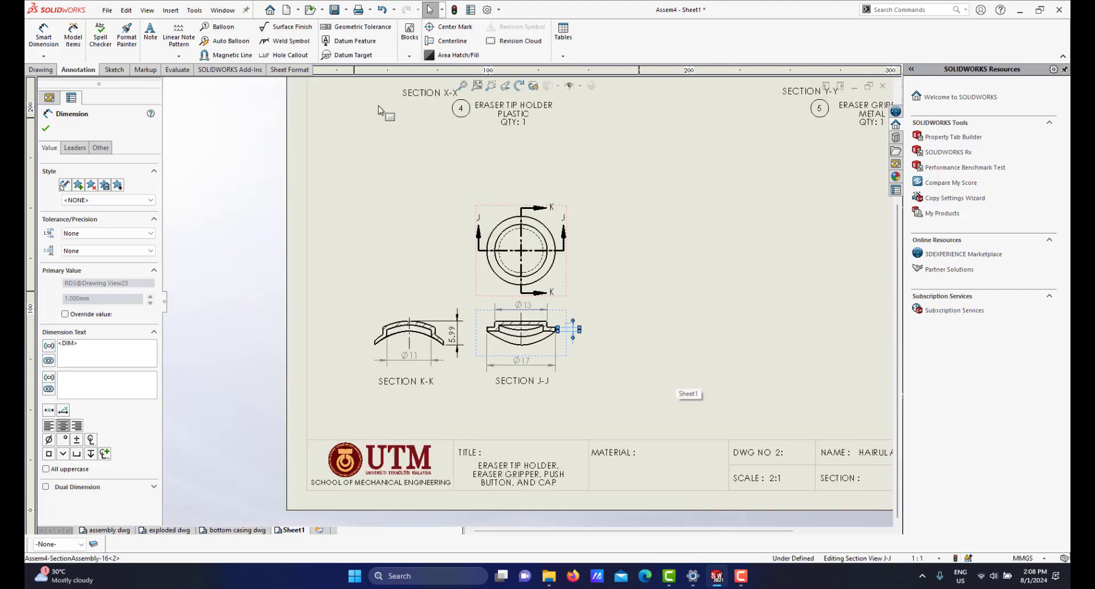
left_click(355, 40)
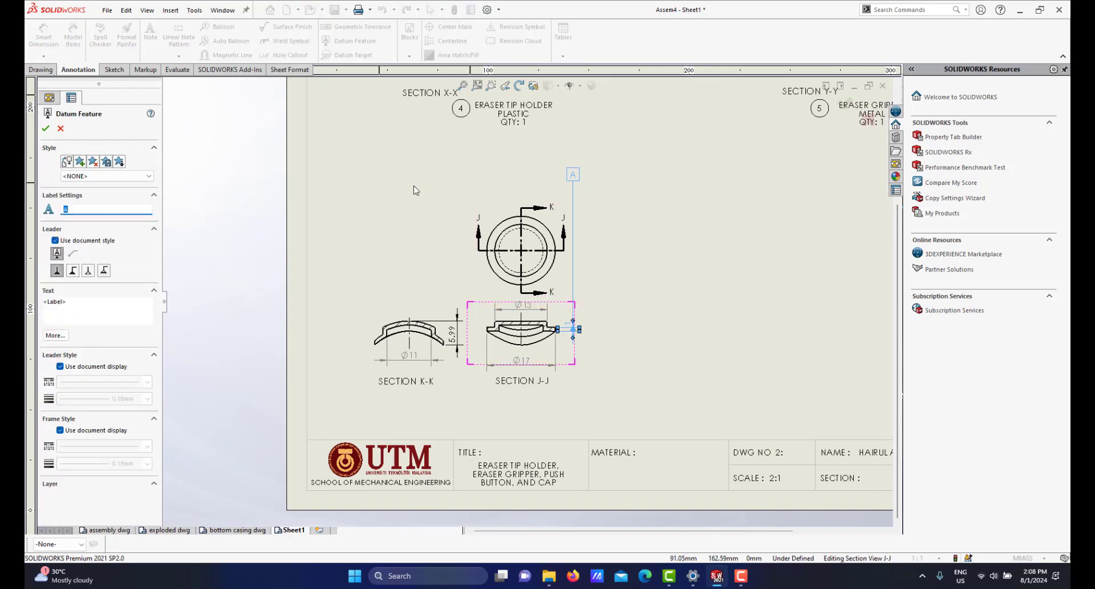
left_click(61, 129)
scroll(510, 291, "up", 1)
scroll(510, 291, "down", 2)
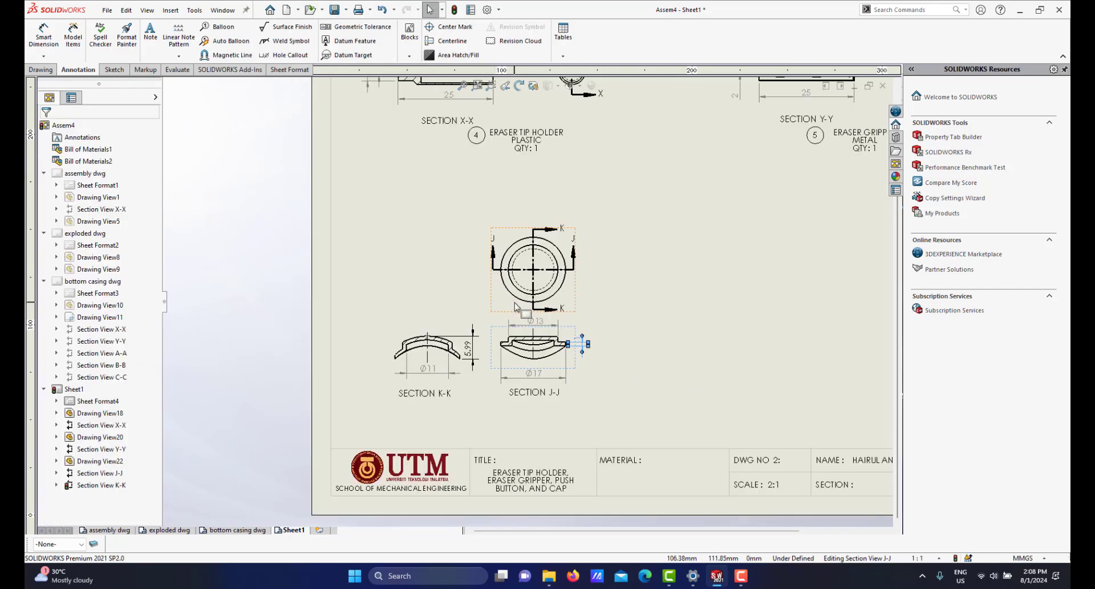
Save the Assem4 drawing.
left_click(336, 10)
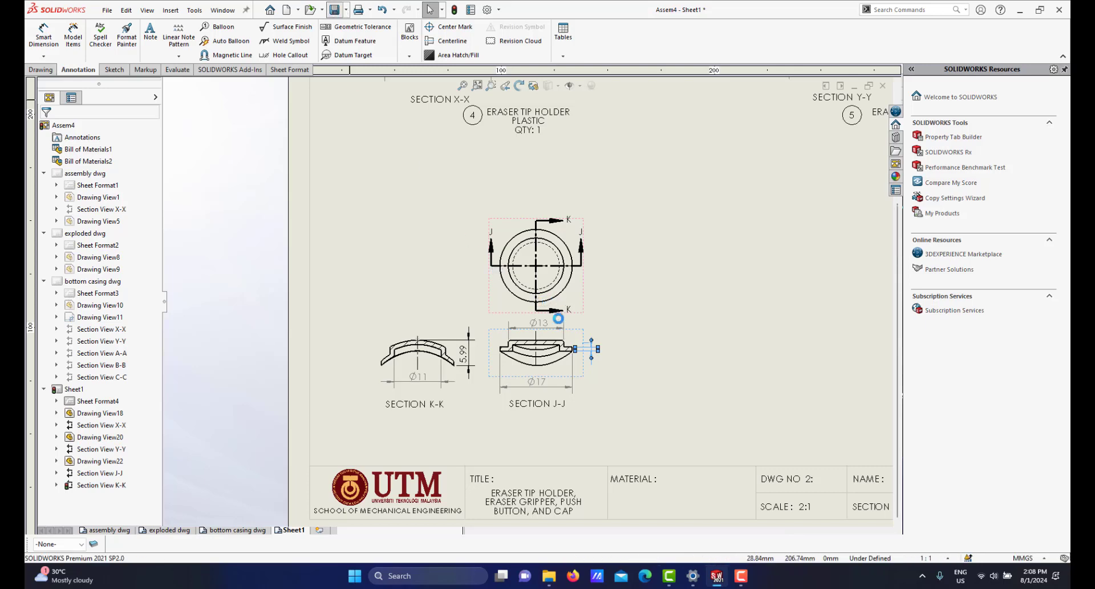
scroll(542, 349, "up", 1)
scroll(548, 349, "down", 2)
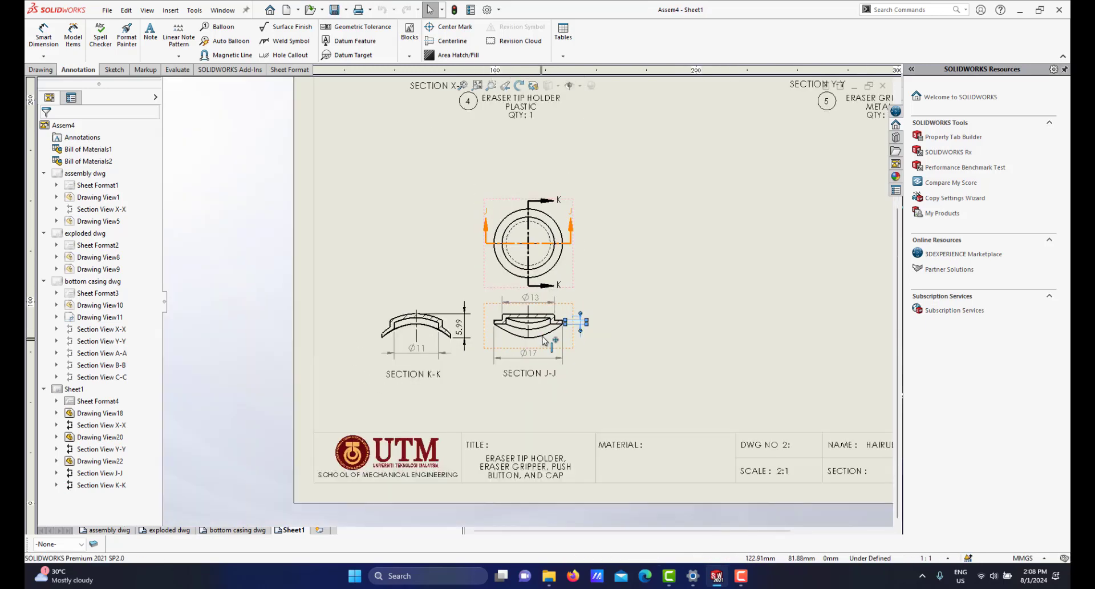
Copy the eraser tip holder's note and balloon to the space below Sections K-K and J-J.
scroll(534, 276, "down", 2)
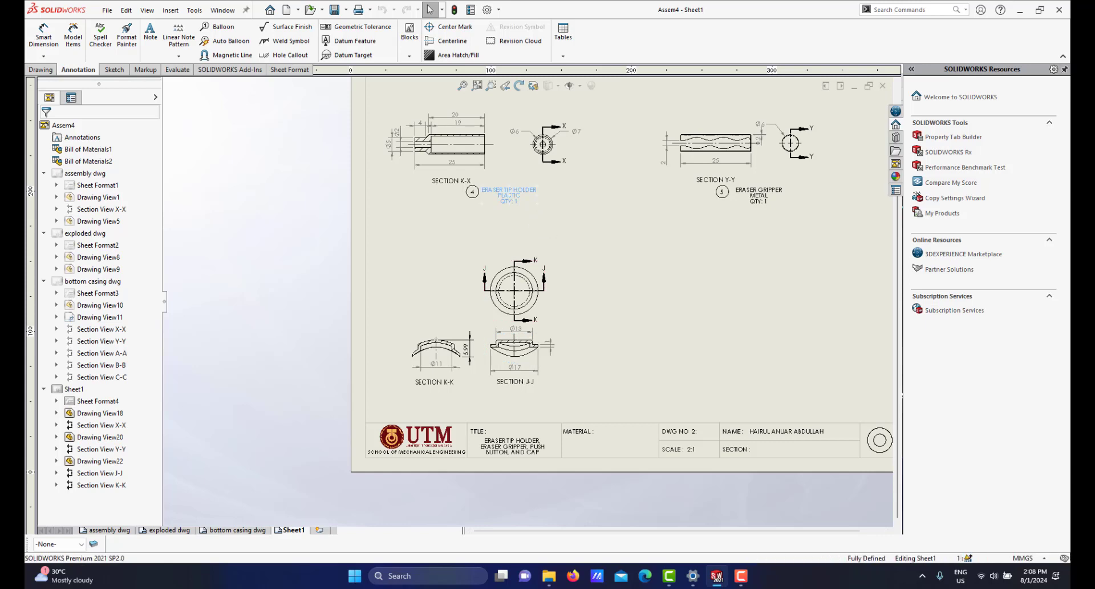
left_click(509, 195)
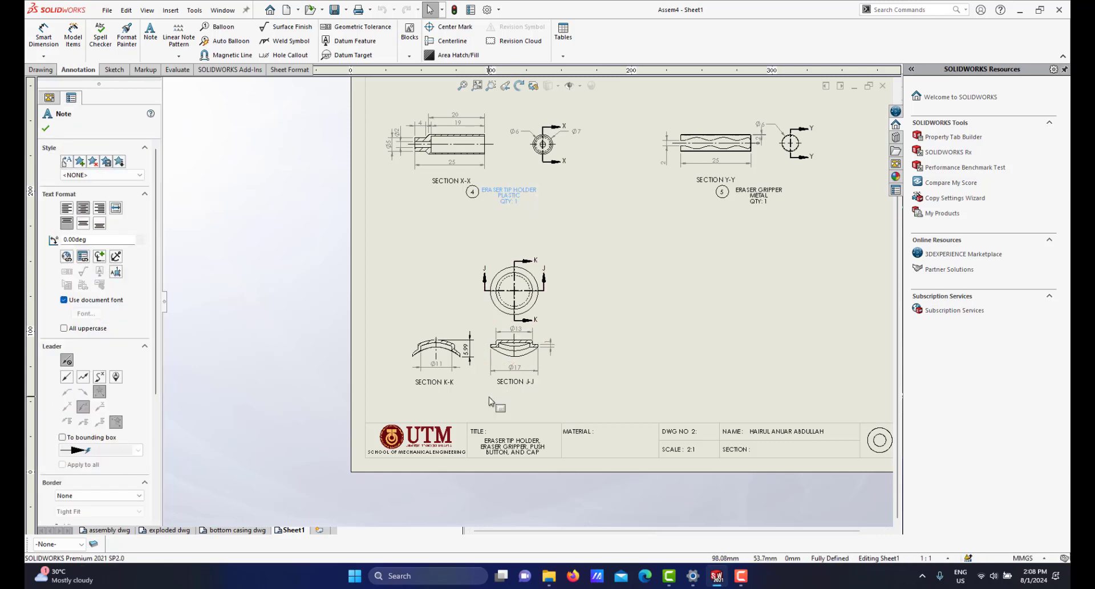
left_click(489, 401)
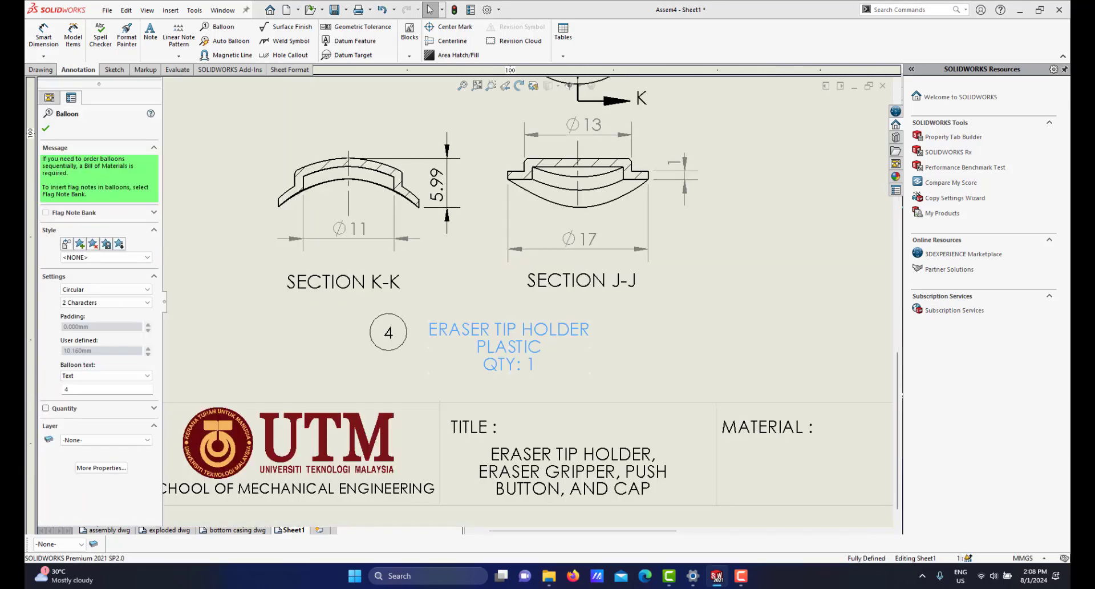
key("Escape")
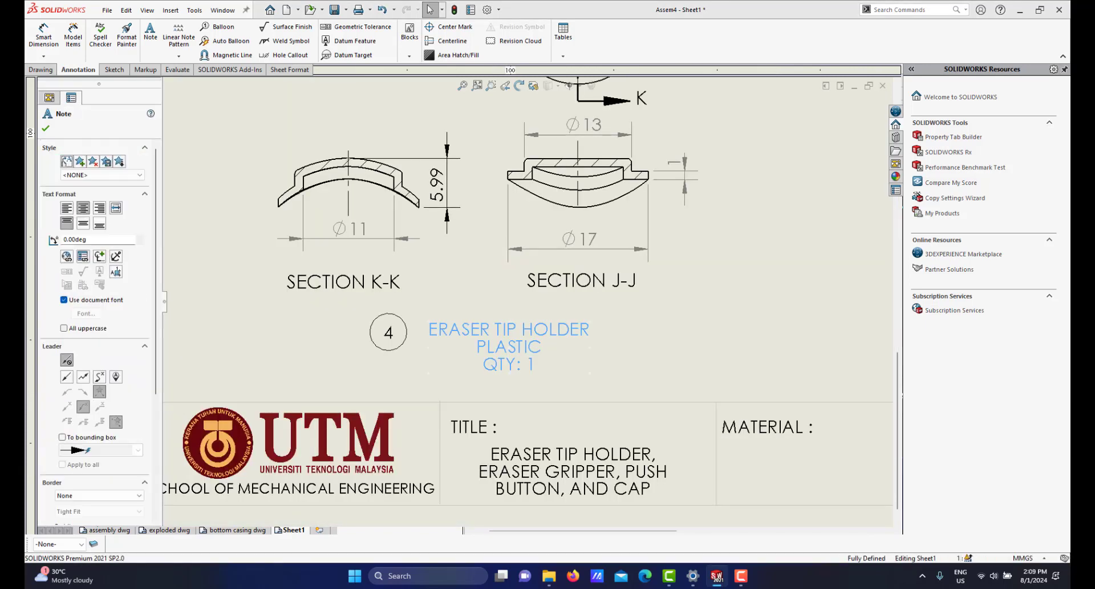
Check the exploded sheet's parts list, and change the copied balloon to 10 and the note to PUSH BUTTON, PLASTIC, QTY: 1.
left_click(170, 530)
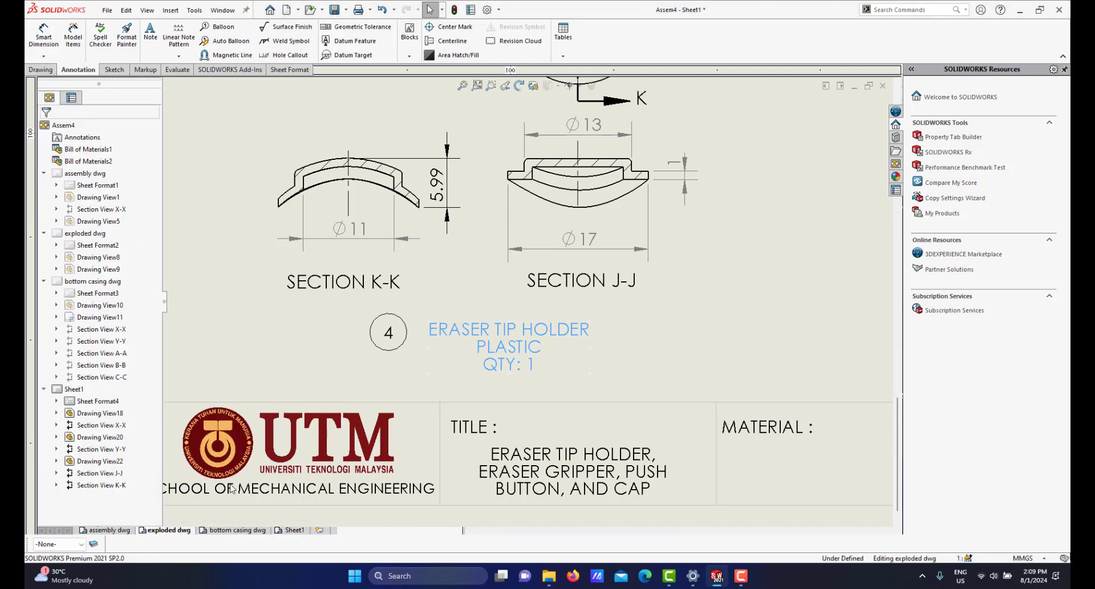
scroll(707, 330, "up", 3)
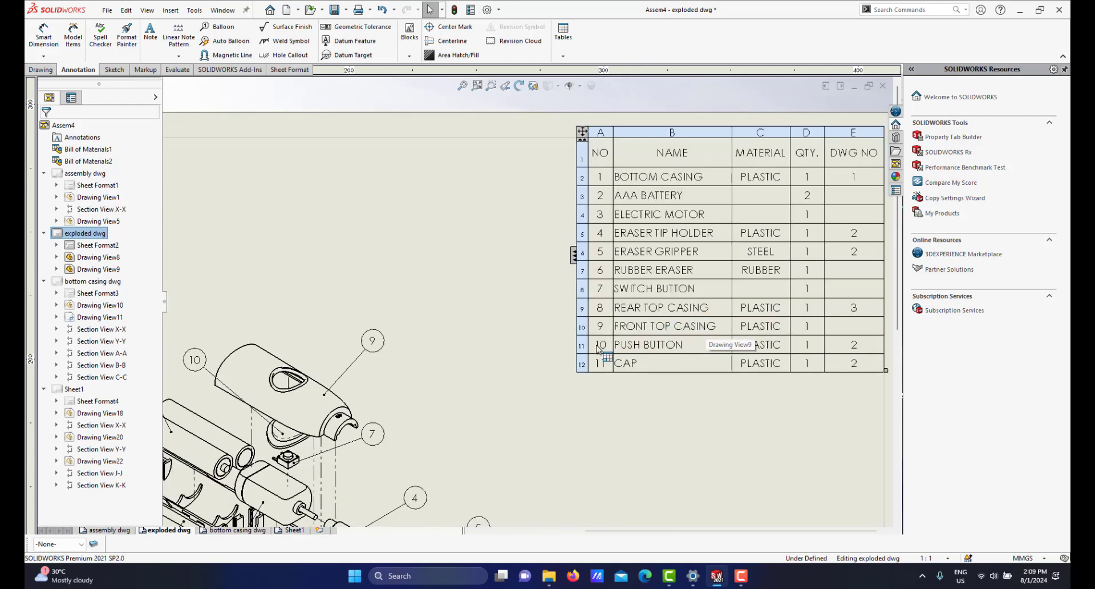
left_click(292, 527)
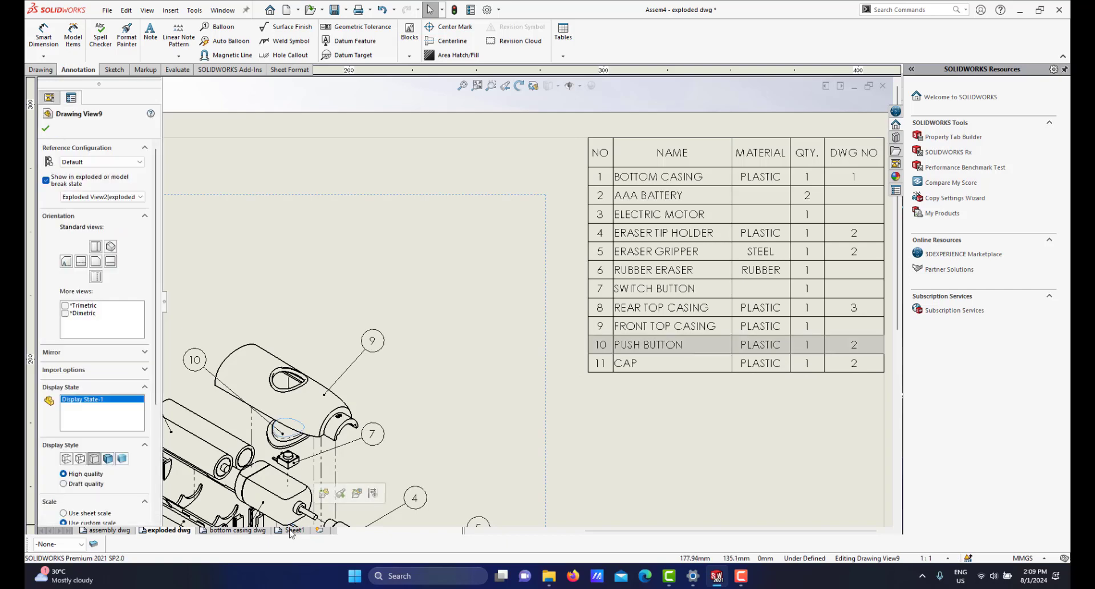
left_click(293, 529)
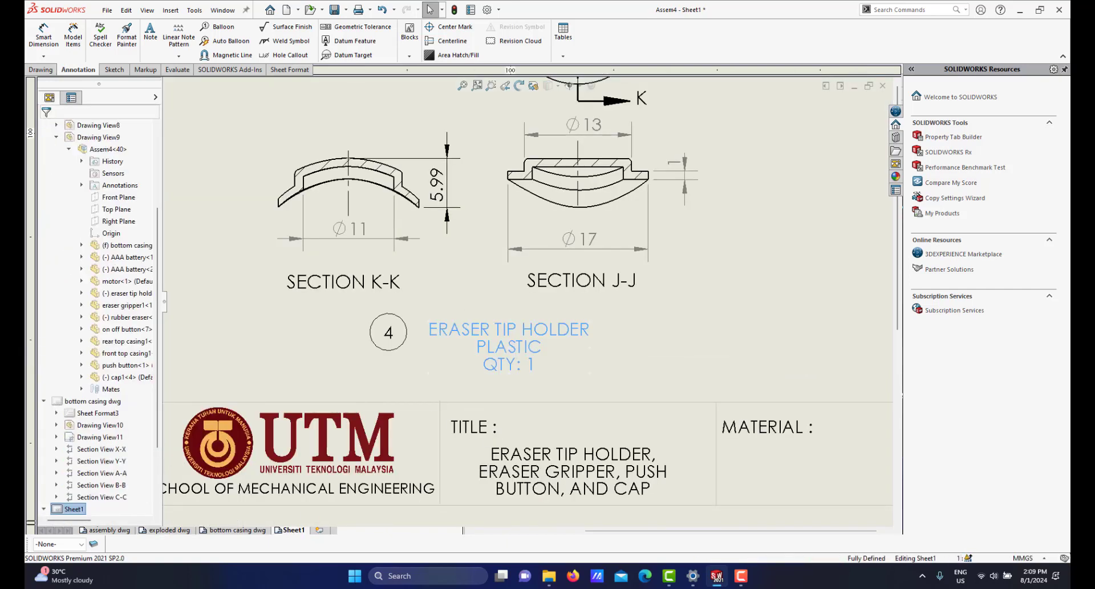
left_click(447, 331)
double_click(447, 331)
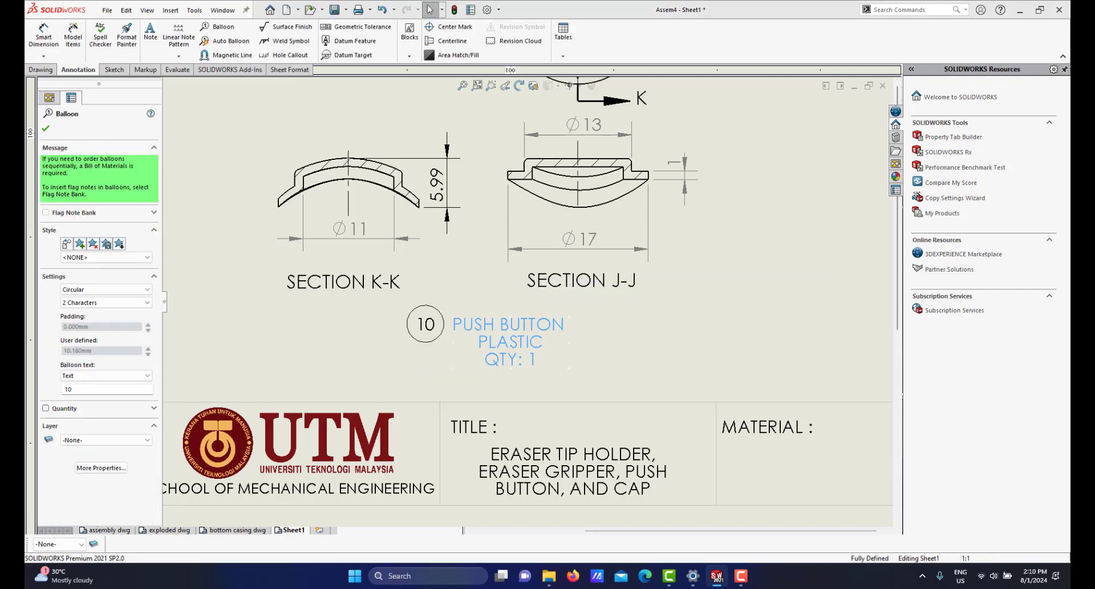
scroll(608, 234, "up", 4)
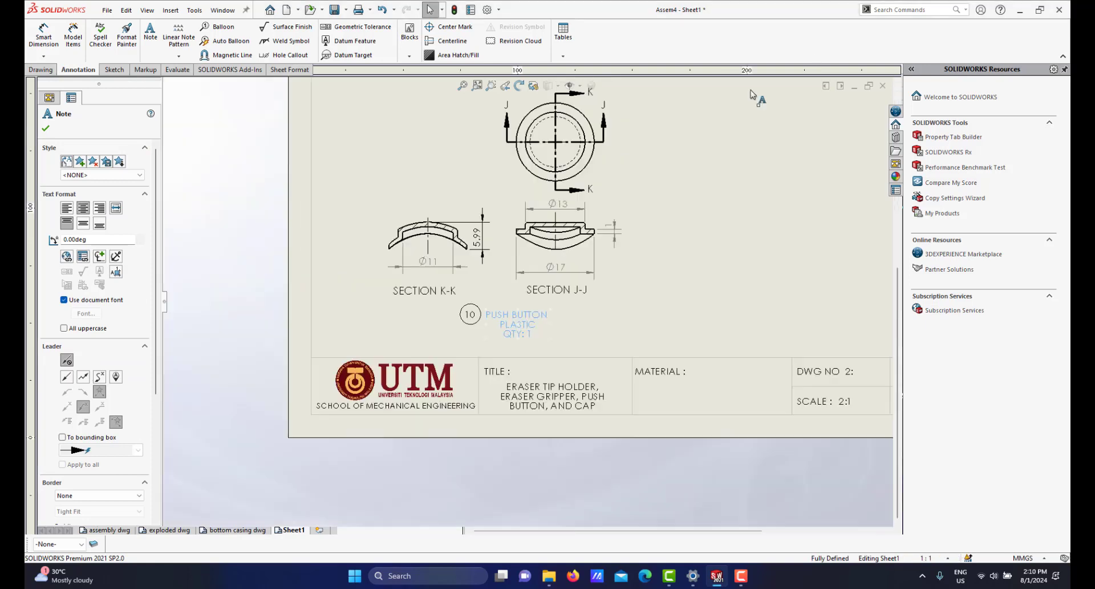
scroll(546, 296, "down", 2)
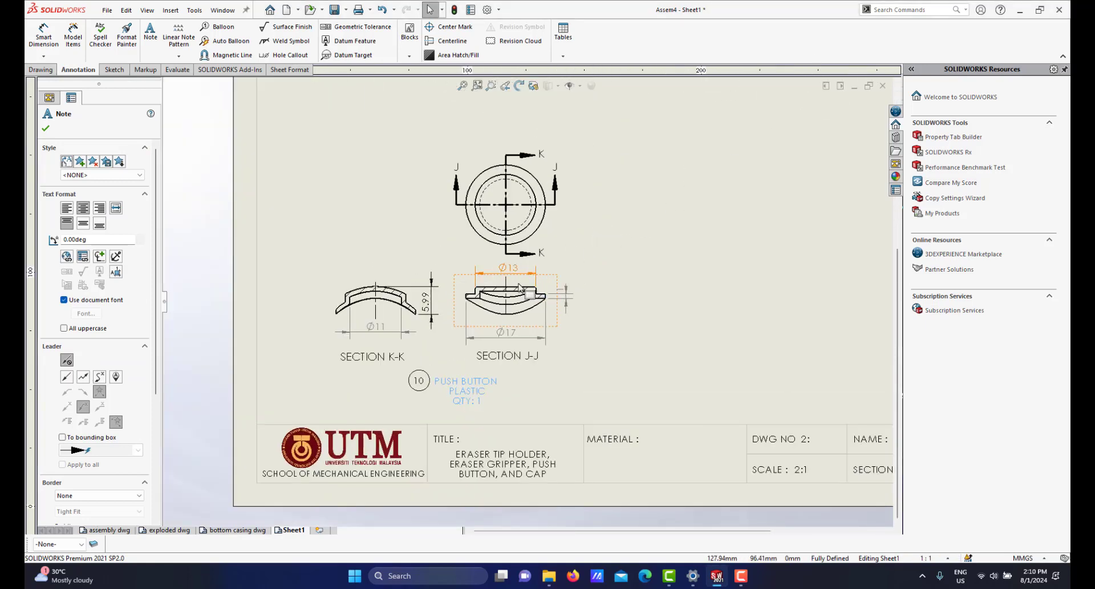
scroll(512, 286, "up", 4)
scroll(502, 294, "down", 3)
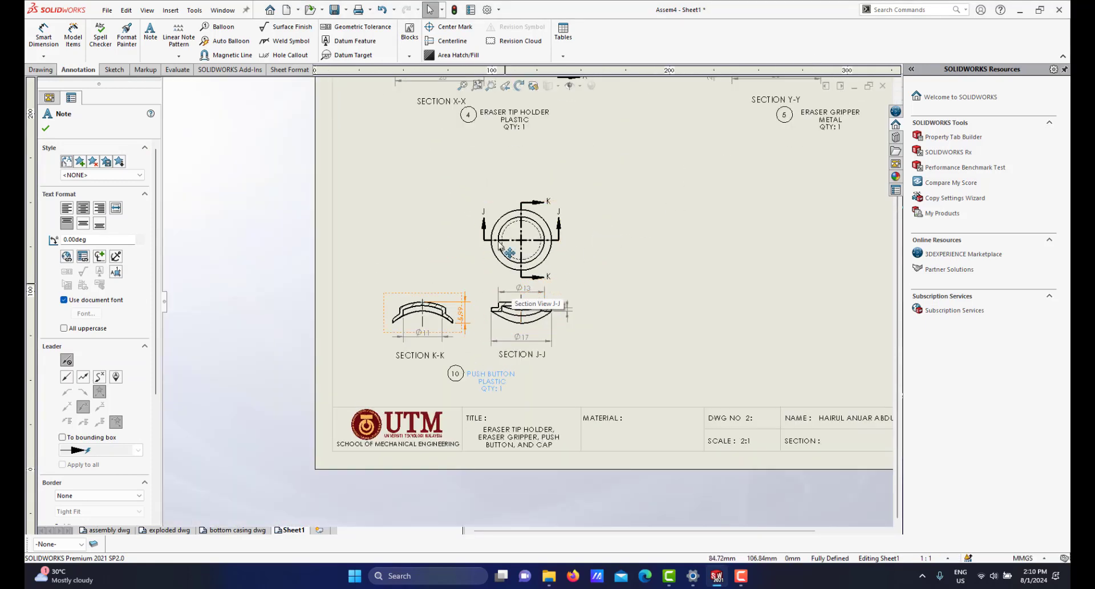
scroll(493, 245, "up", 3)
scroll(560, 311, "down", 4)
scroll(560, 311, "up", 3)
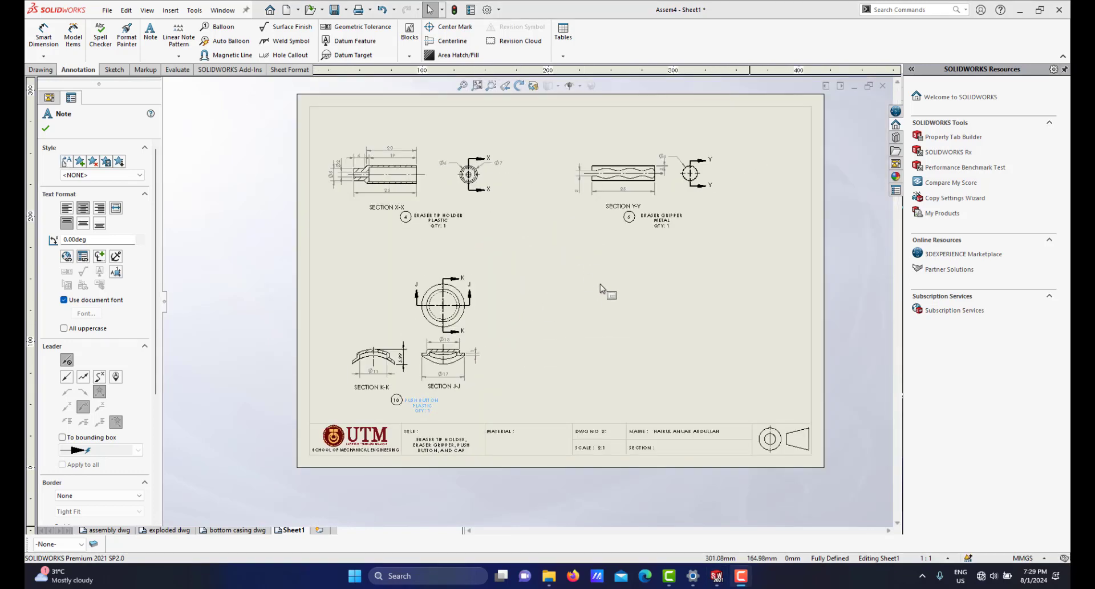
scroll(599, 288, "down", 3)
scroll(570, 310, "up", 3)
scroll(637, 312, "down", 2)
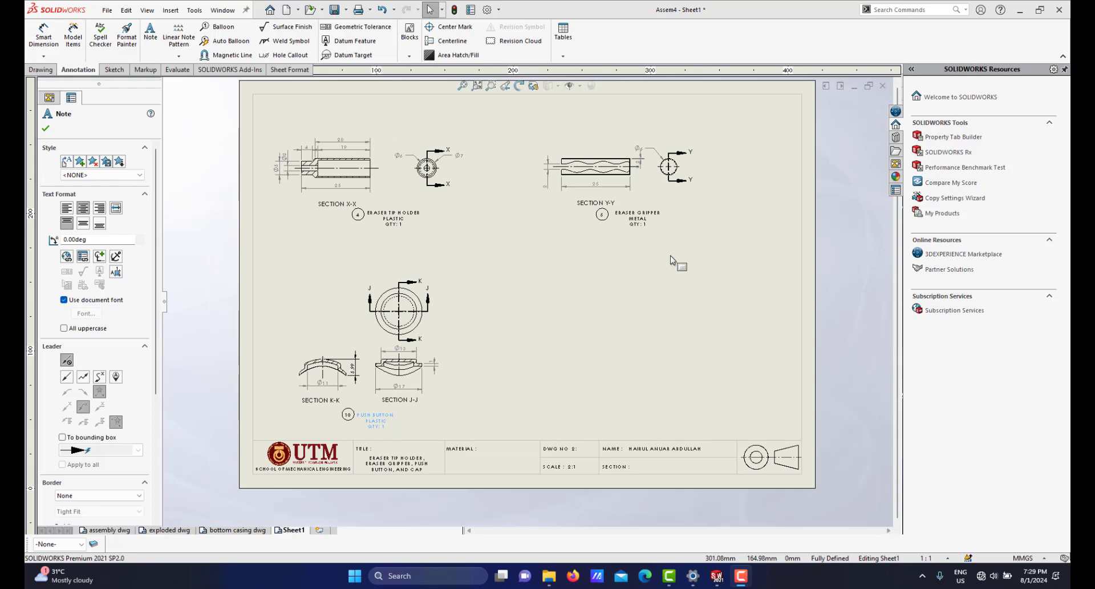
Switch to the Assem4 assembly and open its cap part in a separate window.
mouse_move(719, 575)
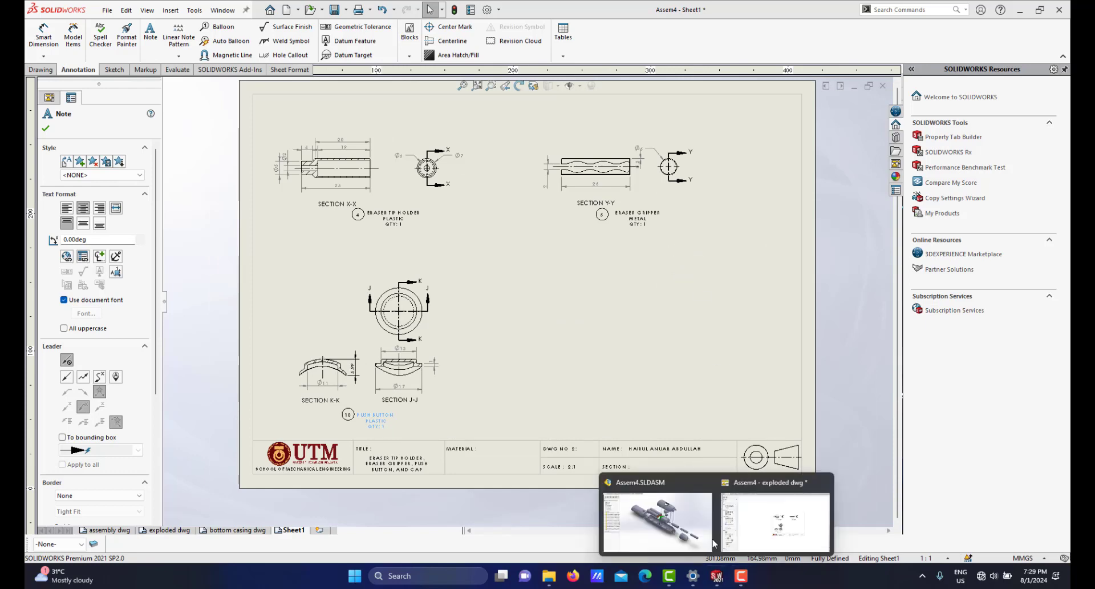
left_click(671, 512)
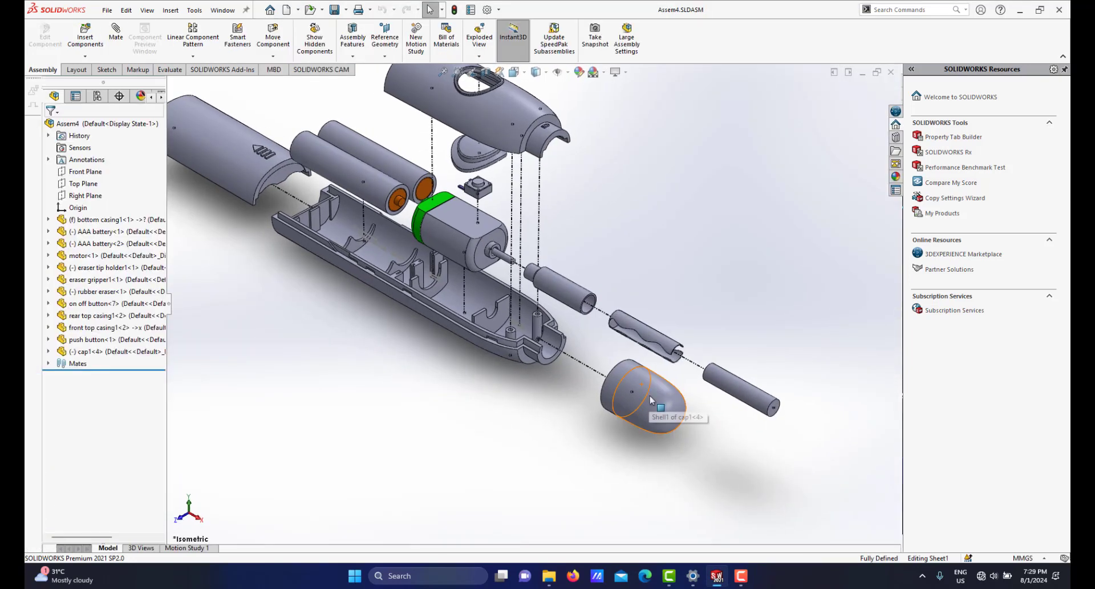
left_click(652, 400)
left_click(89, 352)
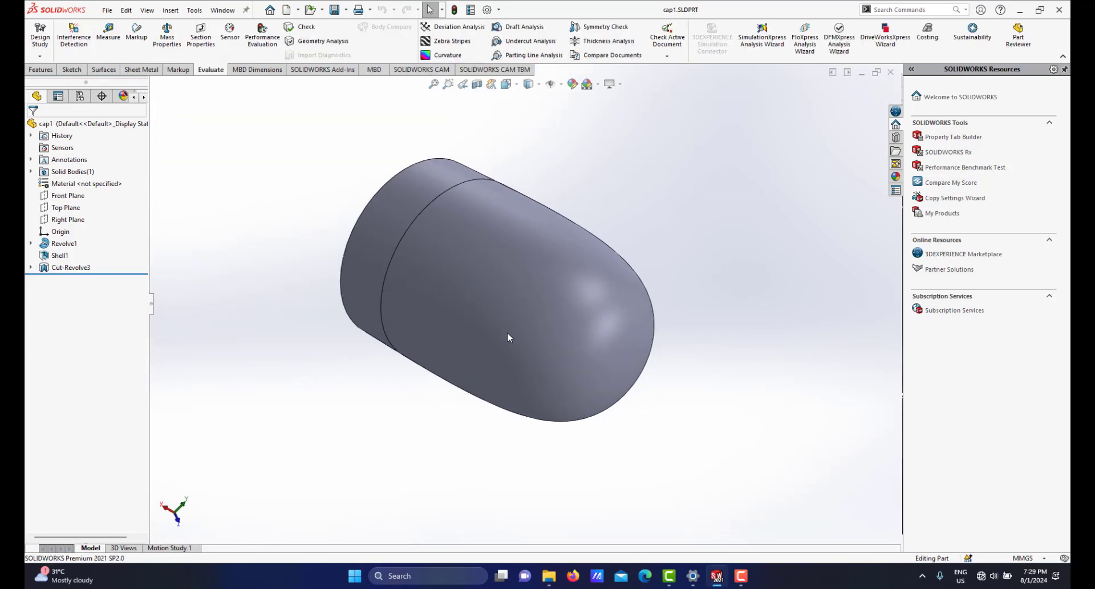
scroll(502, 335, "up", 3)
scroll(494, 317, "down", 3)
middle_click_drag(494, 317, 505, 294)
Return to the Assem4 drawing and load the views of cap1.SLDPRT for placement.
mouse_move(724, 580)
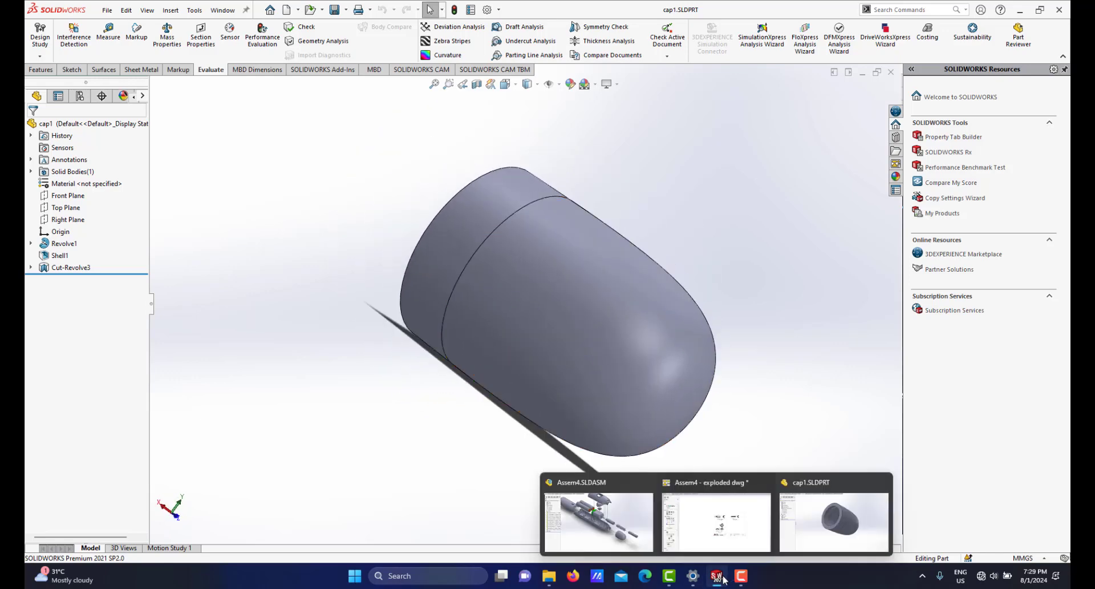
left_click(721, 518)
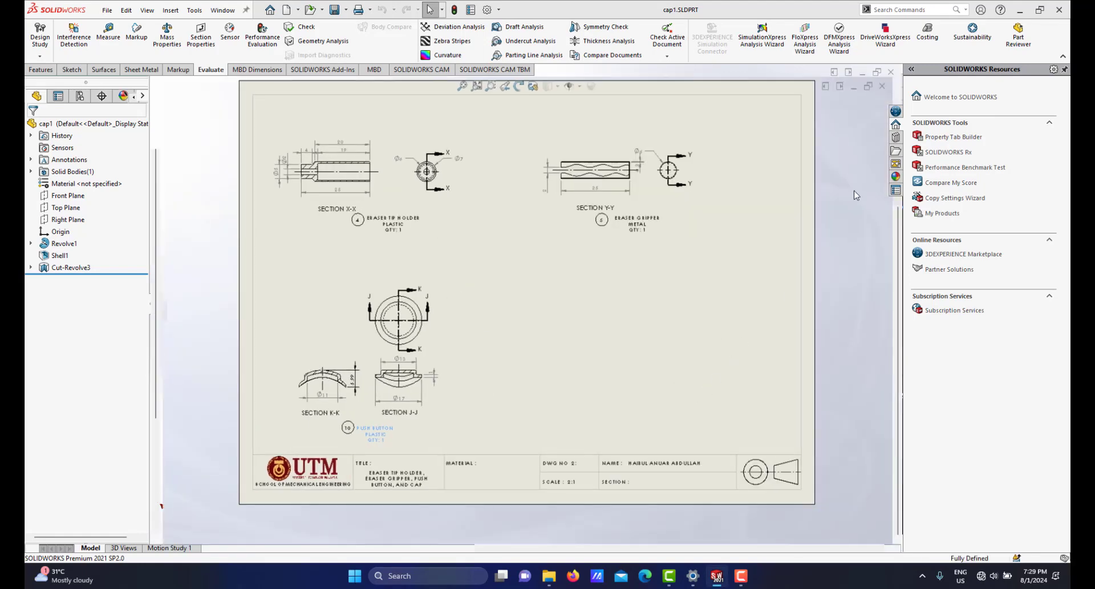
left_click(896, 165)
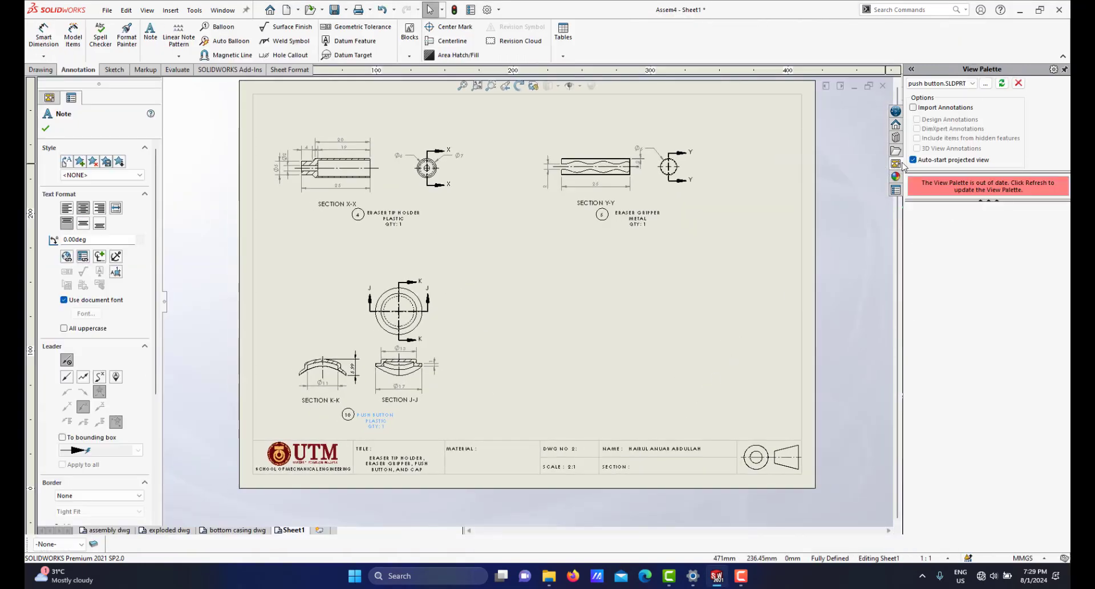
left_click(973, 84)
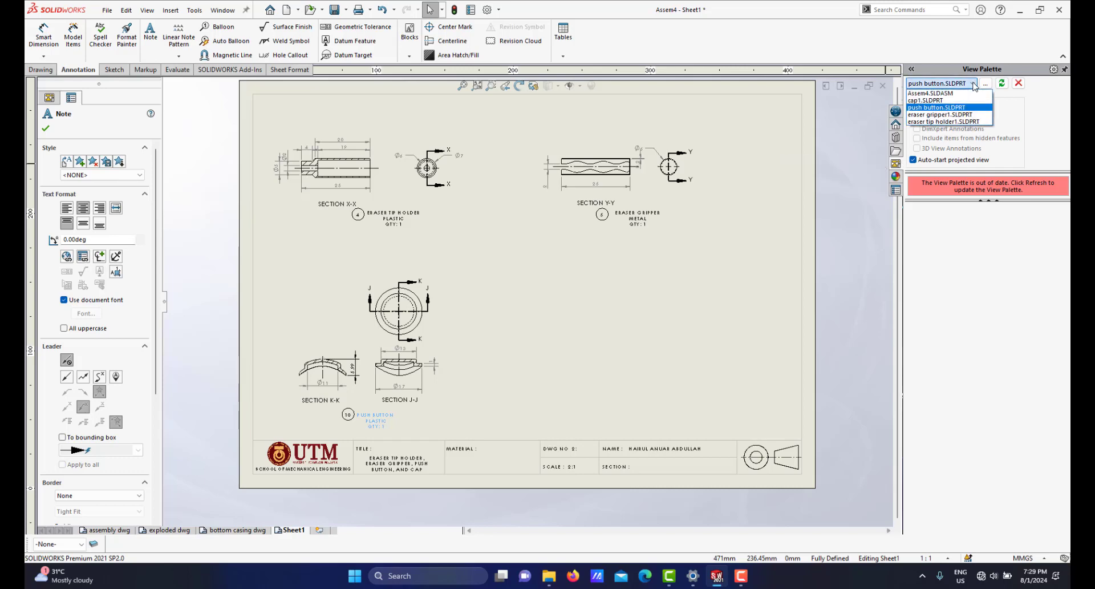
left_click(941, 105)
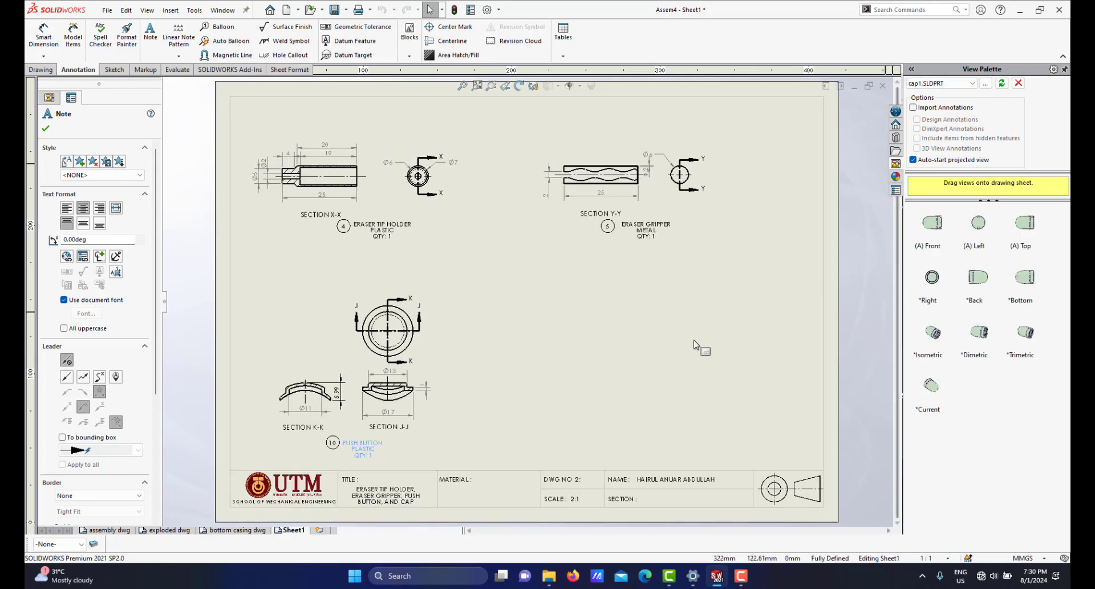
Place the cap's Right view in the empty area below the eraser gripper, without adding a projected view.
scroll(707, 336, "down", 1)
scroll(777, 337, "up", 3)
scroll(579, 339, "down", 4)
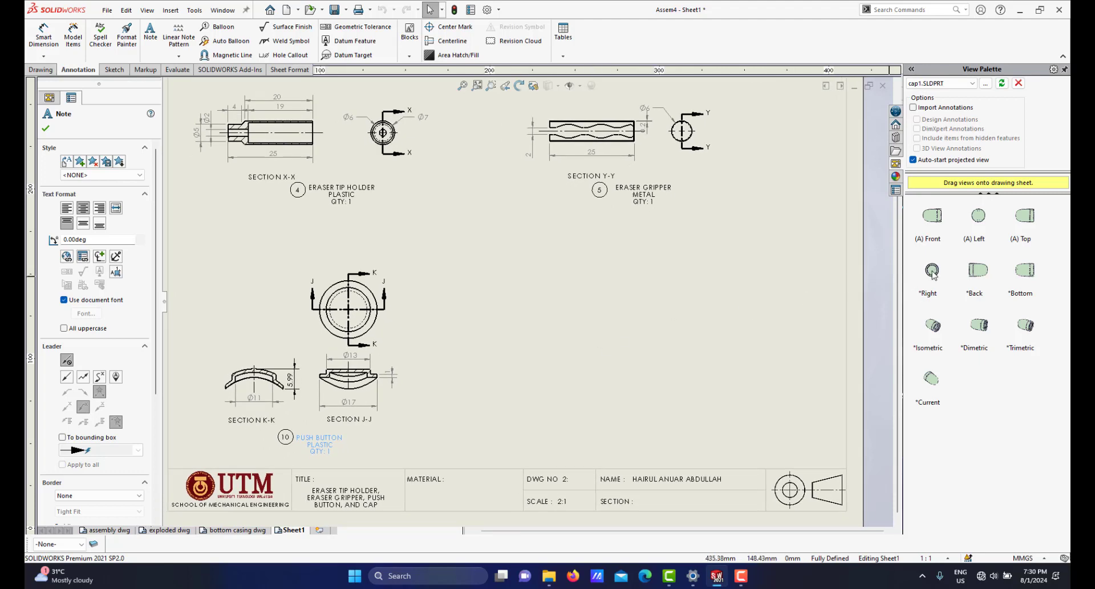
left_click_drag(832, 383, 748, 278)
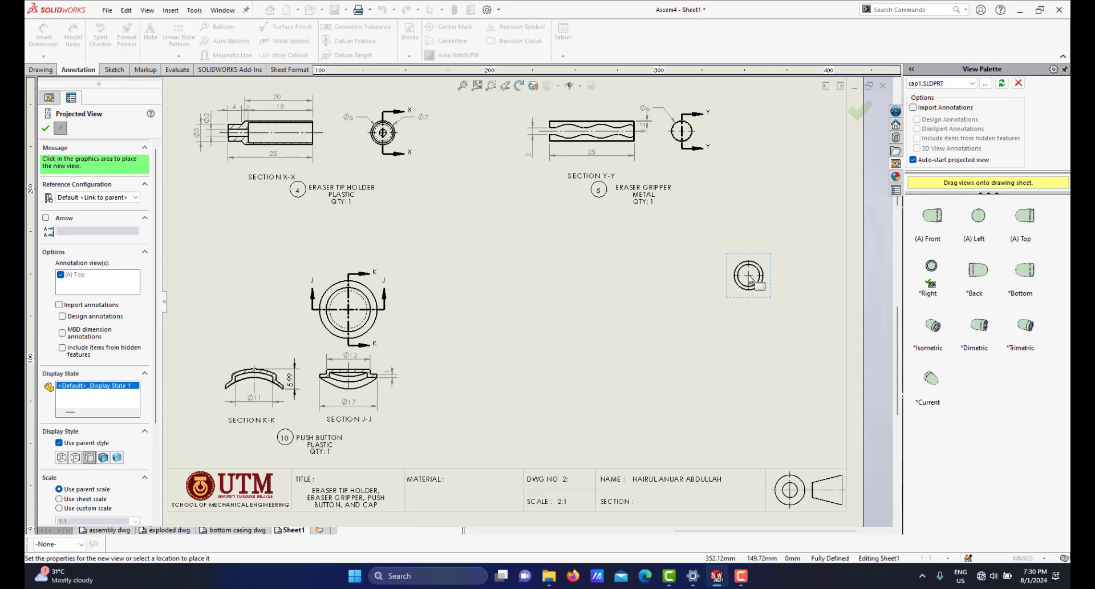
scroll(751, 276, "down", 5)
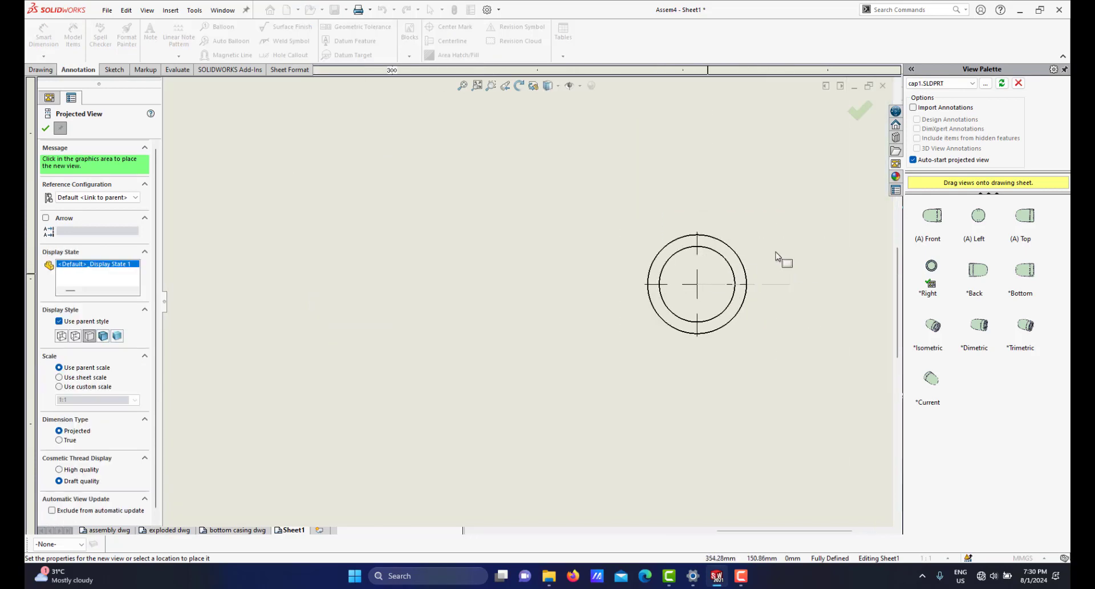
scroll(762, 287, "up", 4)
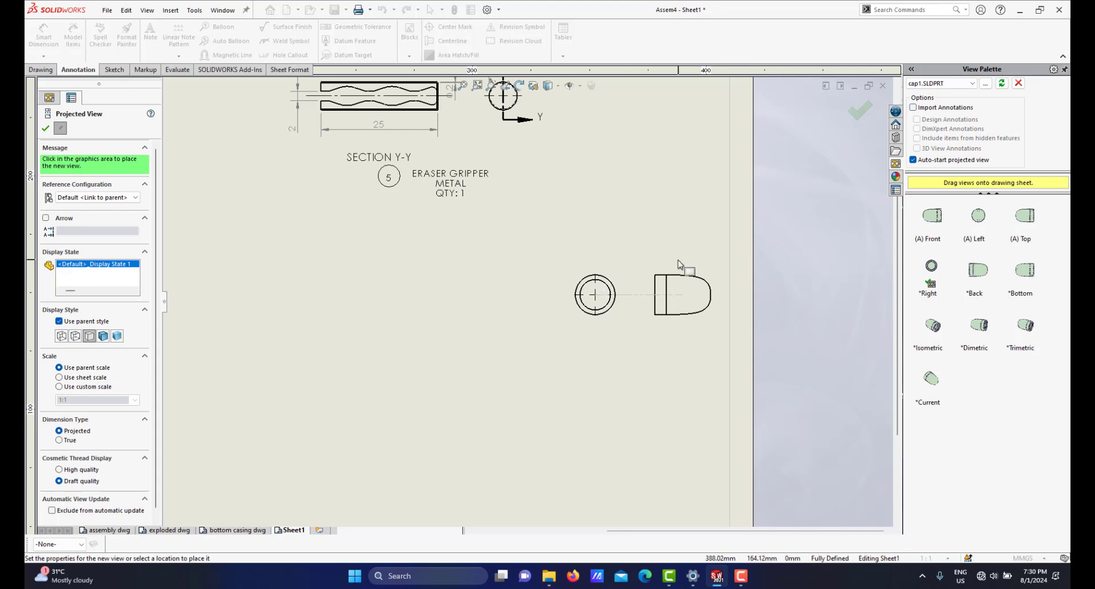
key("Escape")
scroll(596, 293, "down", 3)
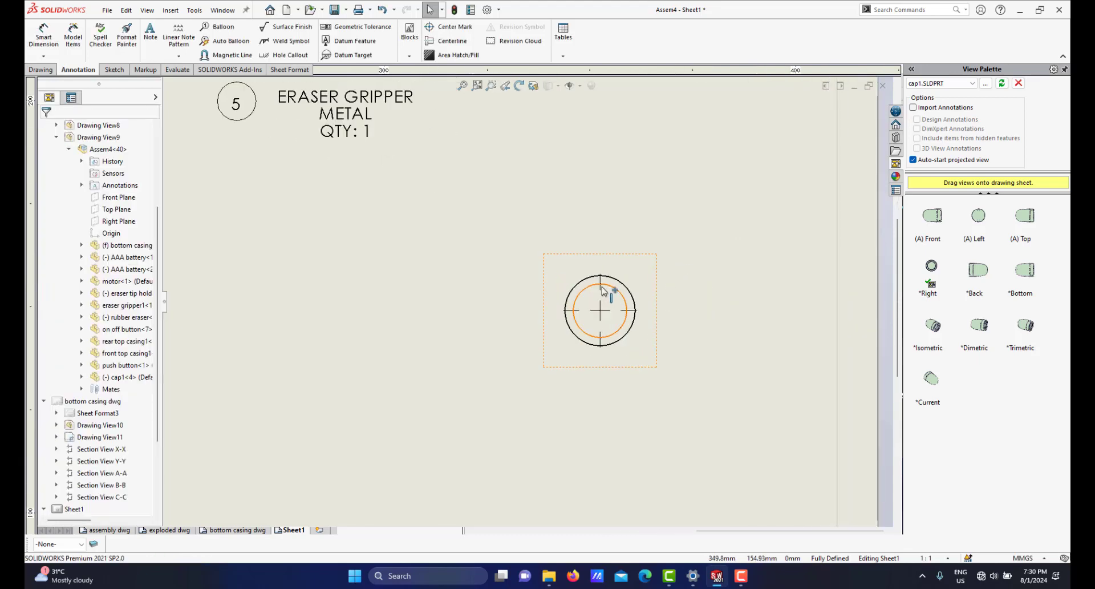
Set the cap's circular view to a custom scale of 2:1.
left_click(646, 288)
right_click(647, 252)
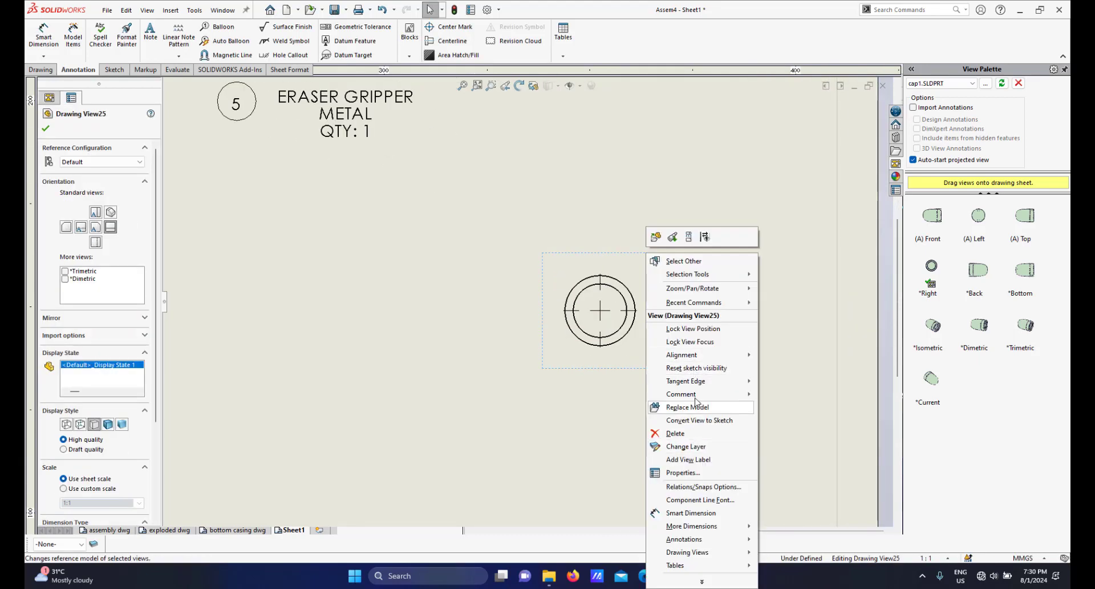
mouse_move(701, 389)
left_click(801, 417)
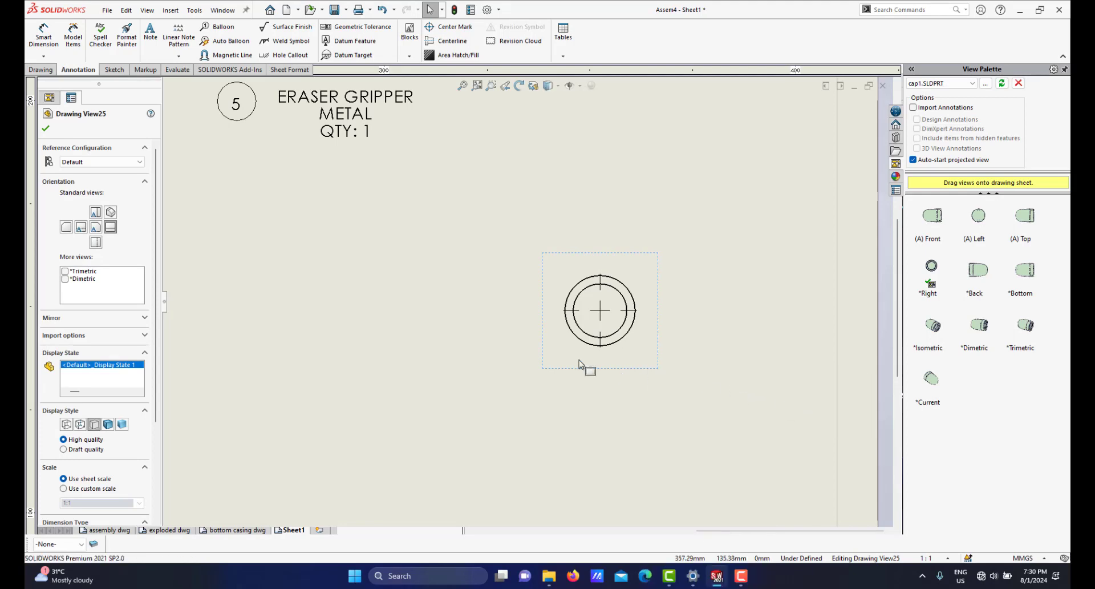
scroll(557, 352, "up", 2)
scroll(339, 346, "down", 1)
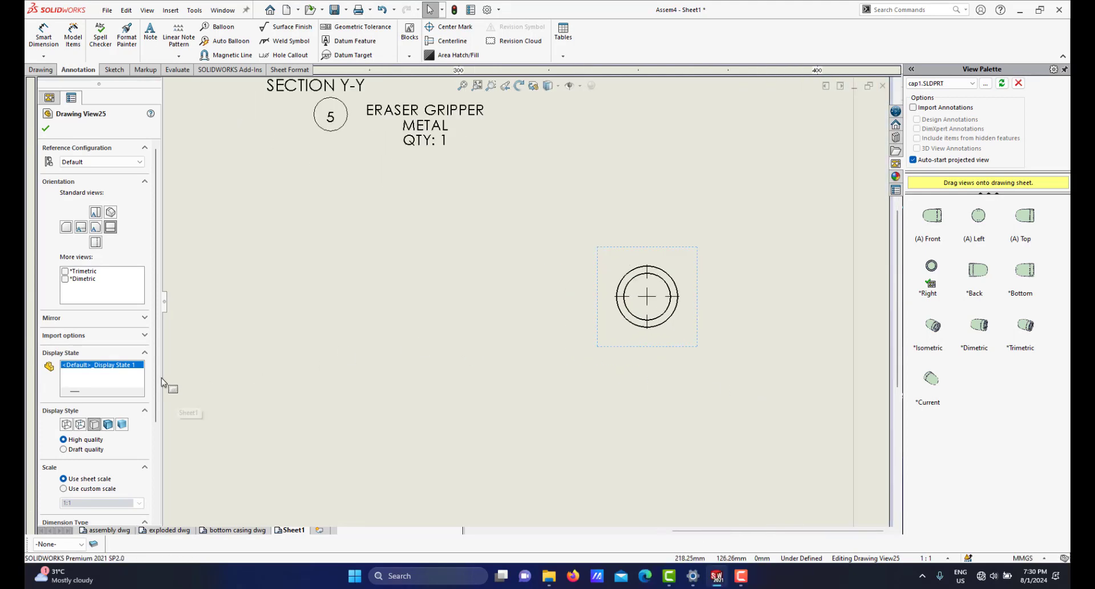
left_click_drag(157, 380, 157, 469)
left_click(94, 357)
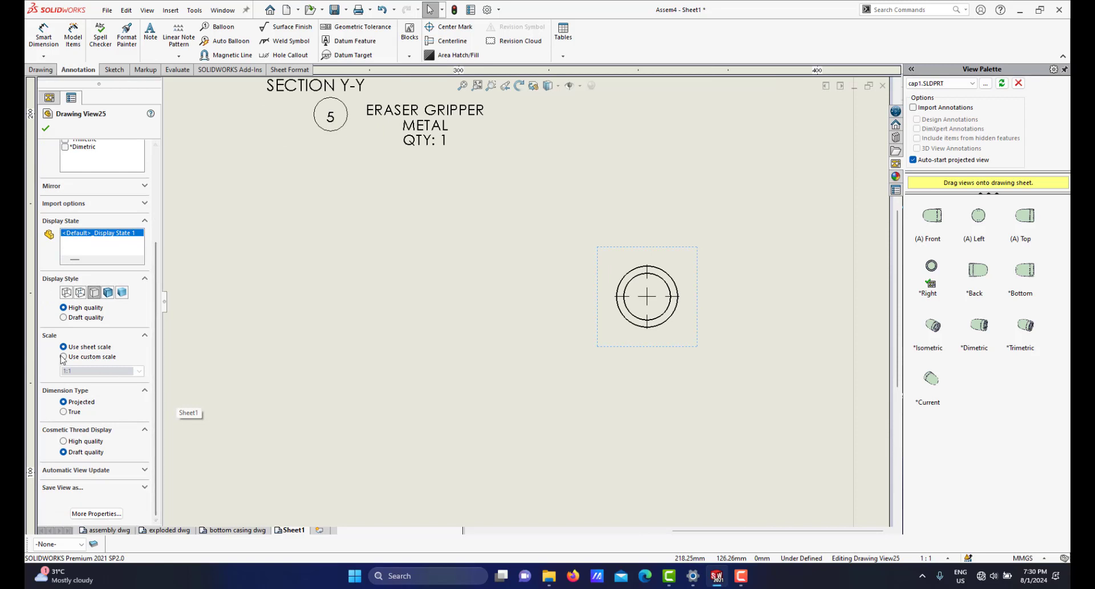
left_click(138, 371)
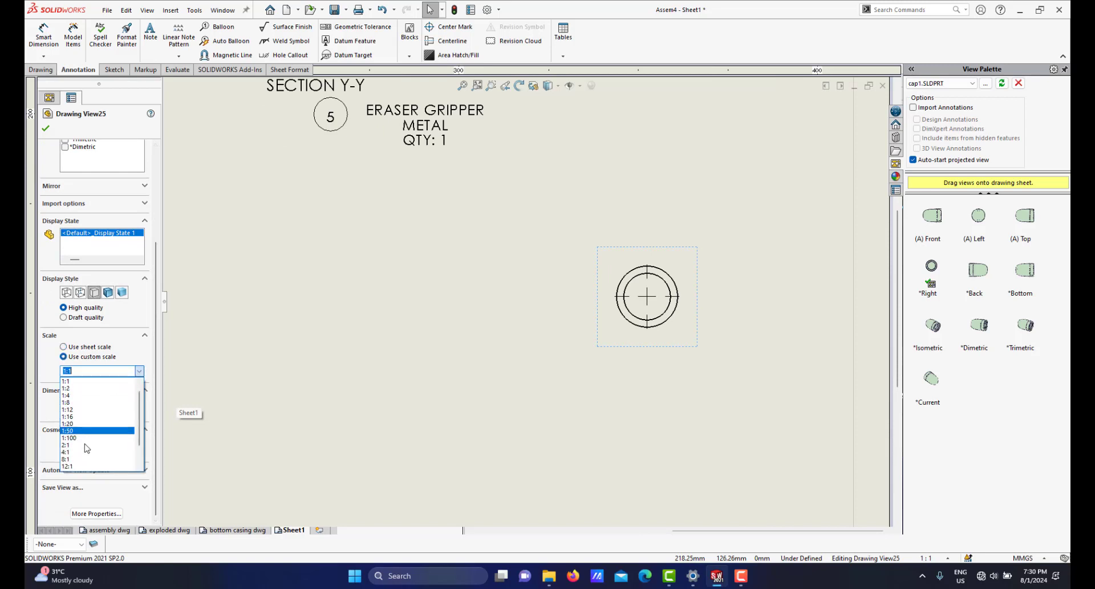
left_click(85, 450)
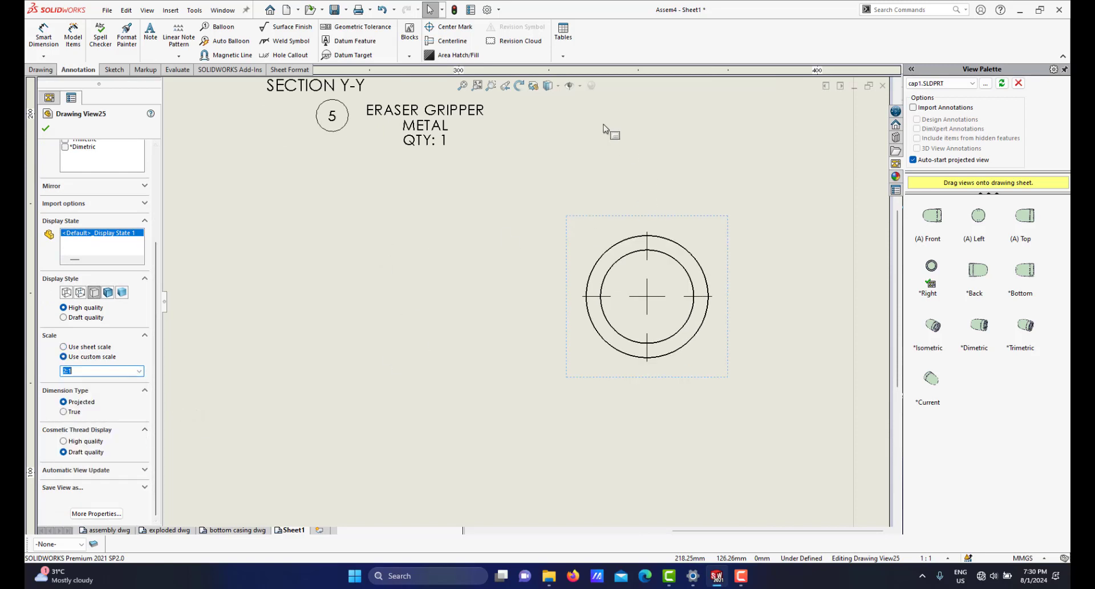
Show hidden lines in the cap's circular view and move the view slightly left and down, away from the eraser gripper.
left_click(558, 87)
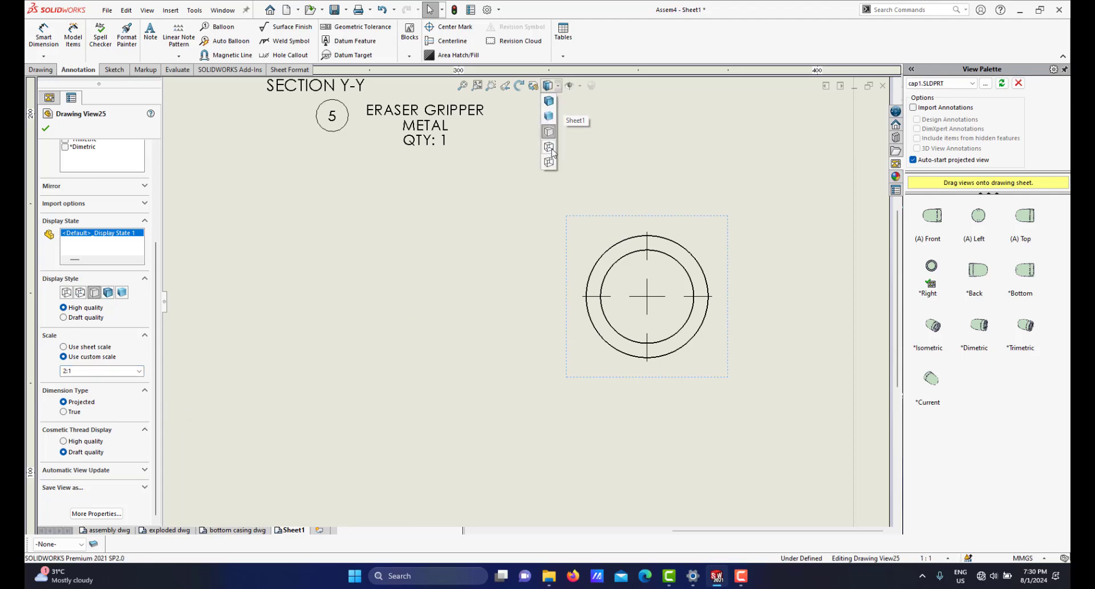
left_click(551, 149)
scroll(581, 317, "up", 5)
scroll(580, 302, "down", 2)
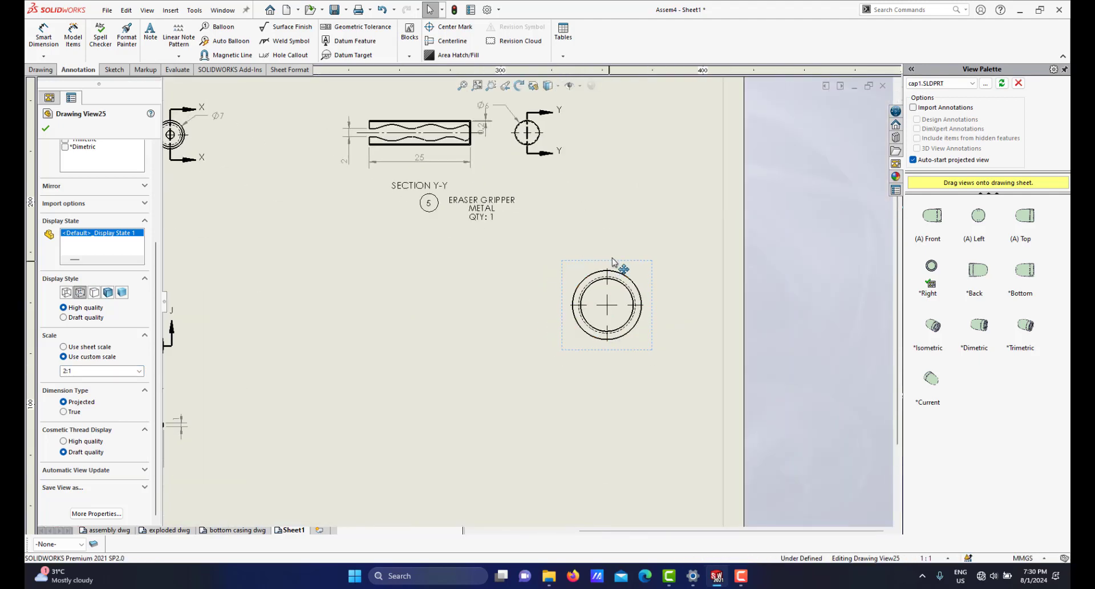
left_click_drag(616, 264, 573, 297)
scroll(503, 344, "down", 2)
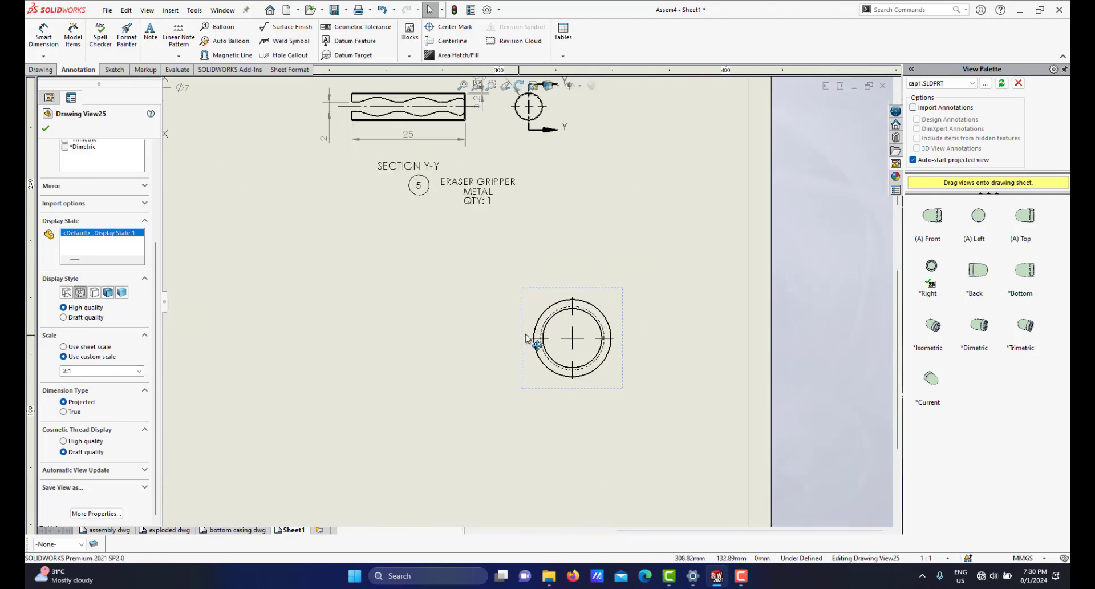
scroll(503, 344, "up", 3)
scroll(541, 326, "down", 2)
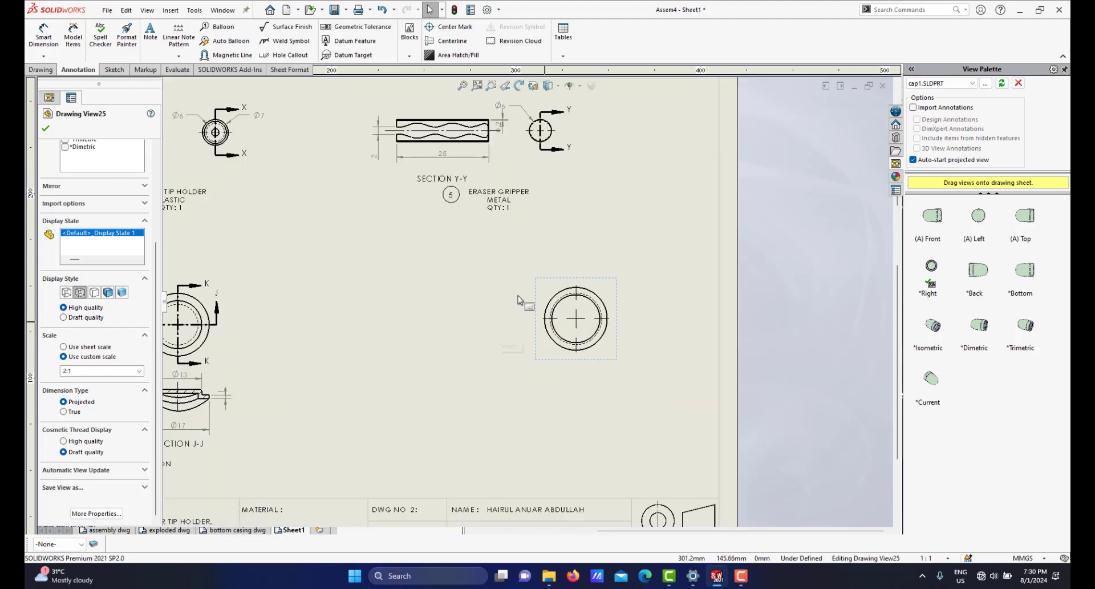
scroll(533, 313, "down", 2)
scroll(530, 310, "up", 3)
scroll(513, 308, "down", 3)
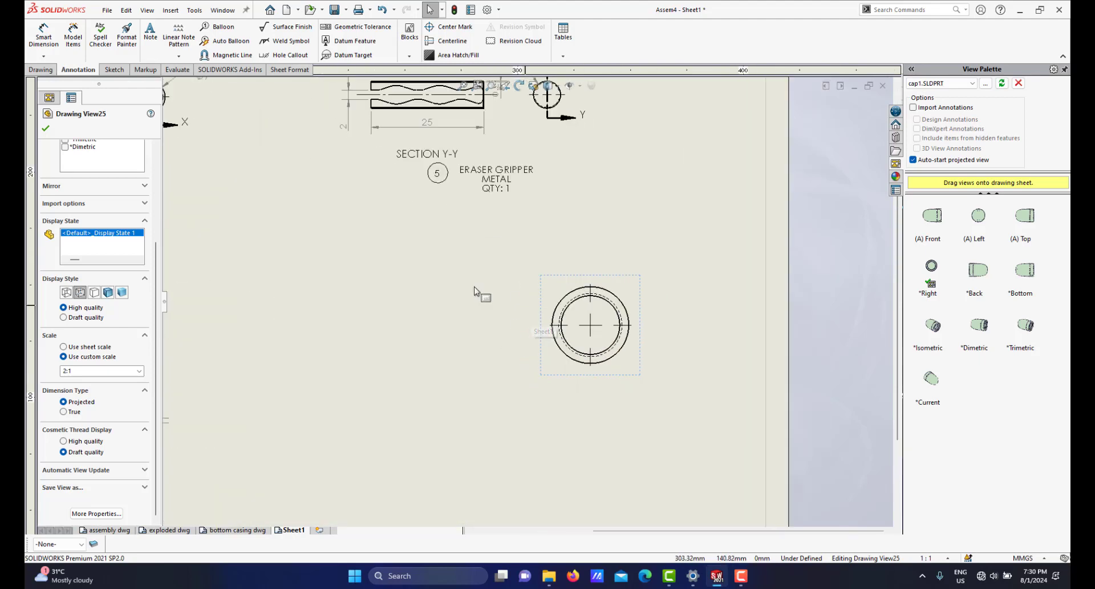
left_click(46, 130)
Create a vertical section view through the centre of the cap's circular view, placed to its left with the cutting direction flipped.
left_click(41, 70)
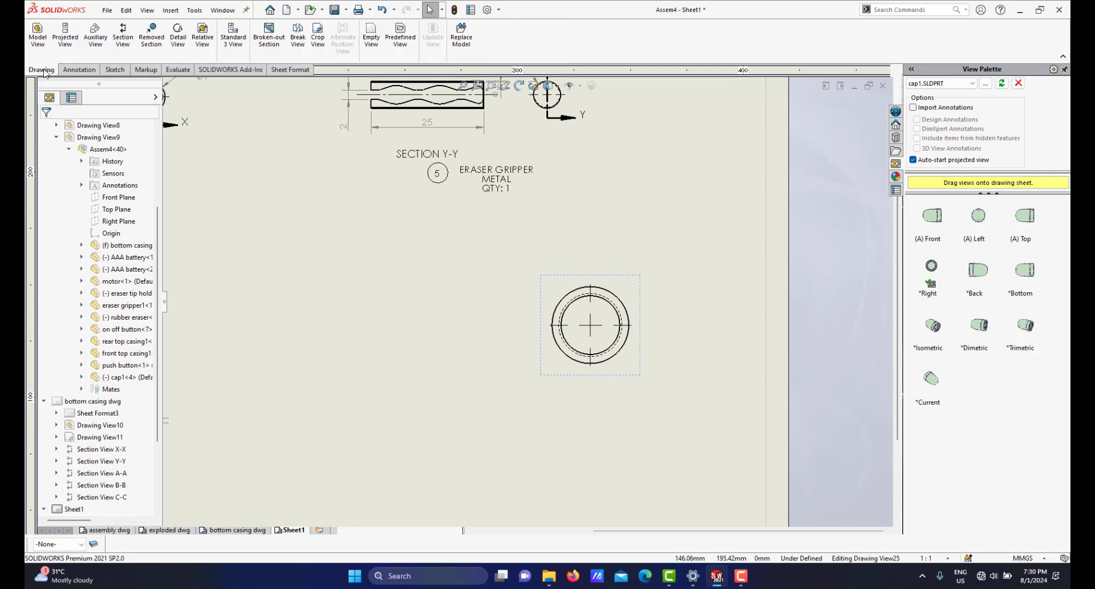
left_click(123, 34)
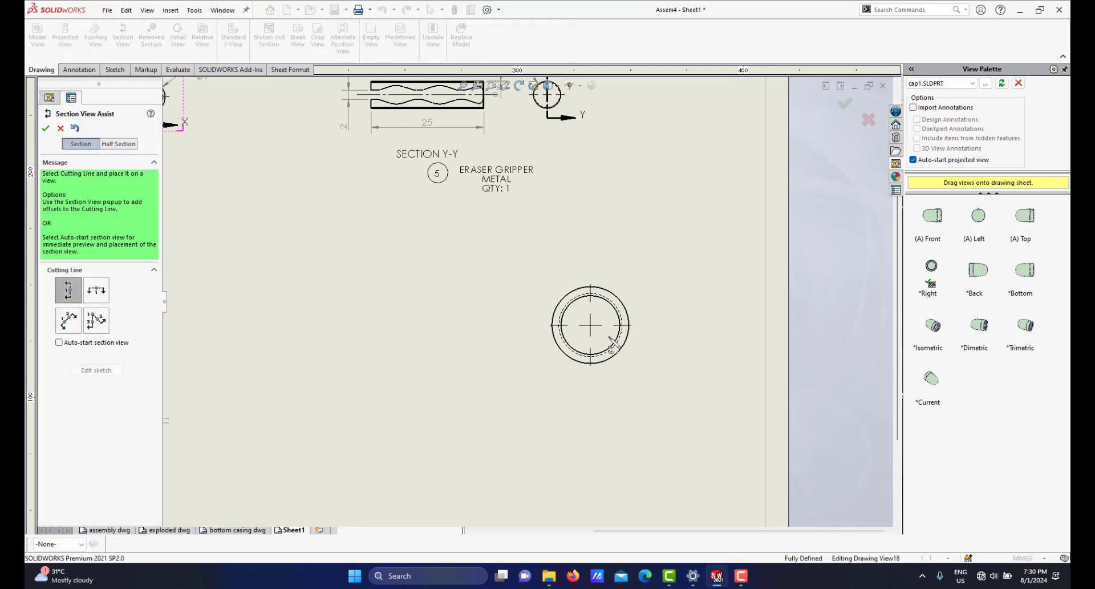
left_click(590, 326)
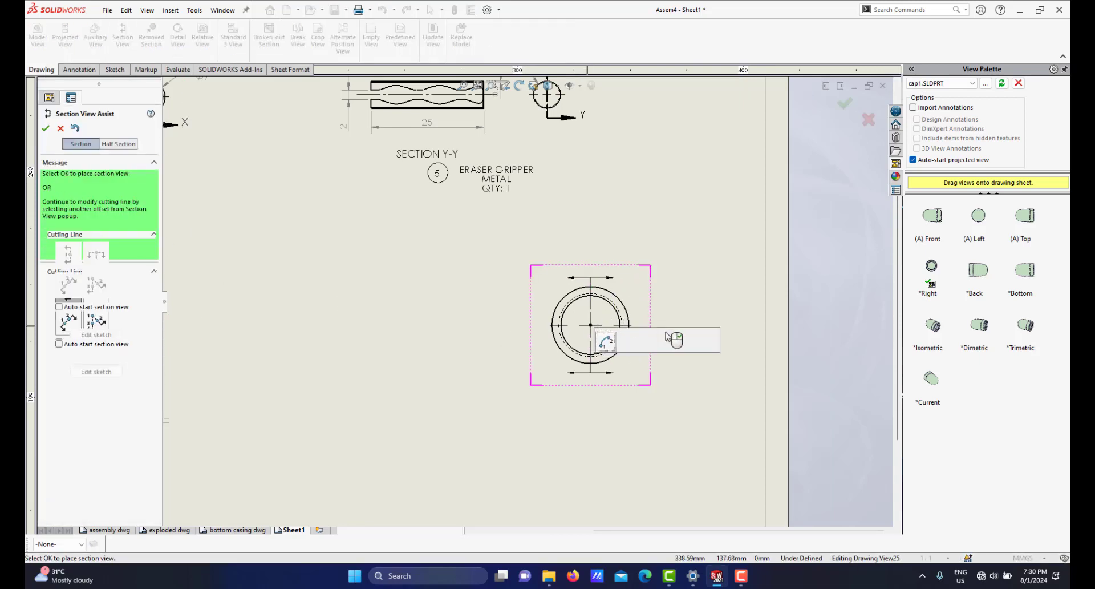
left_click(689, 342)
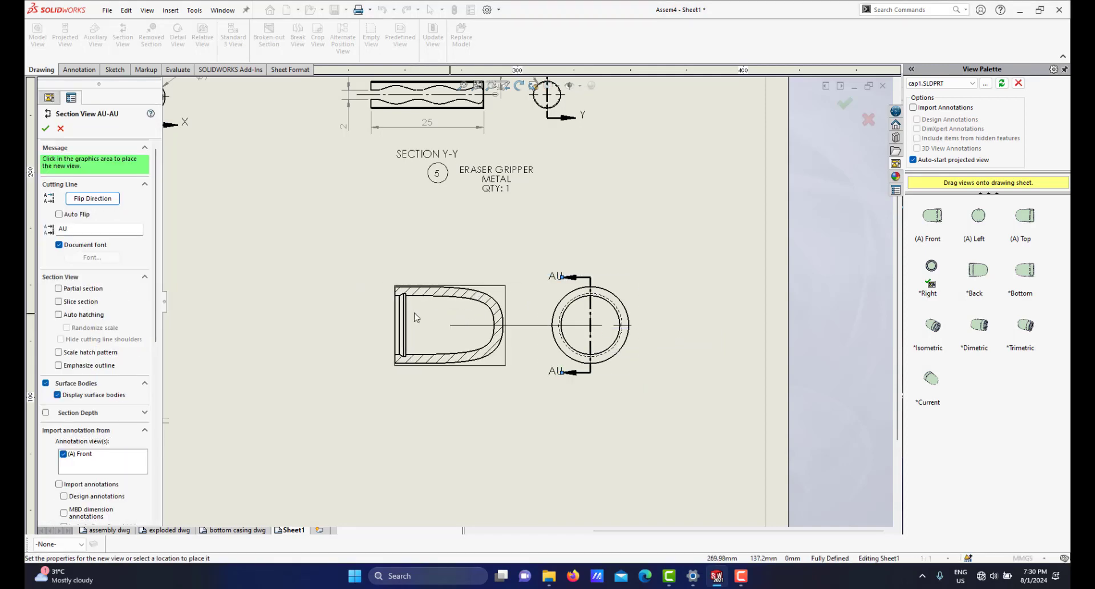
left_click(430, 323)
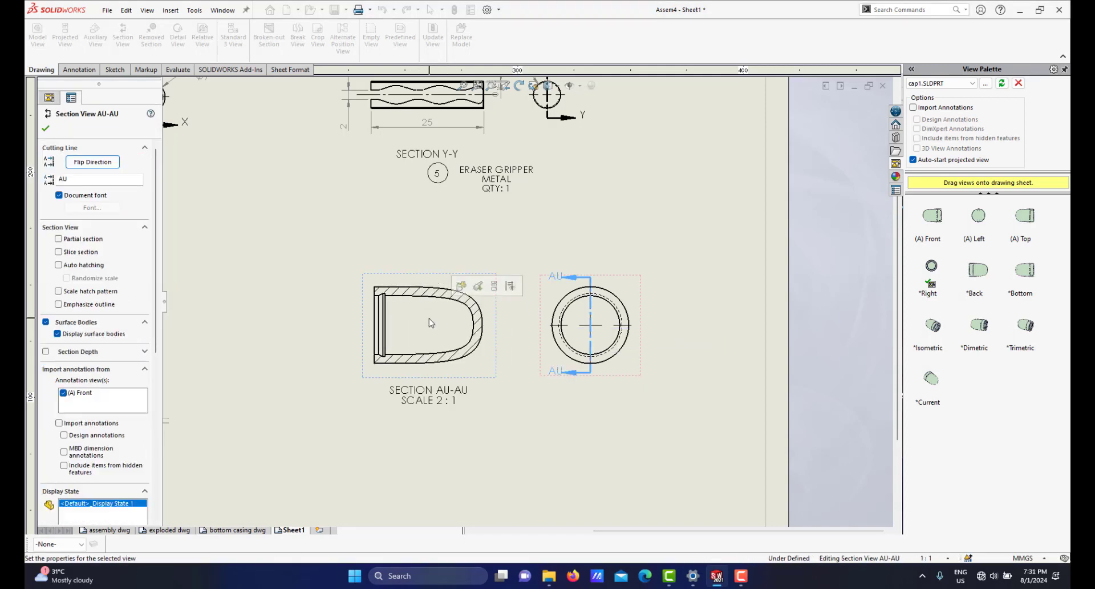
left_click(92, 161)
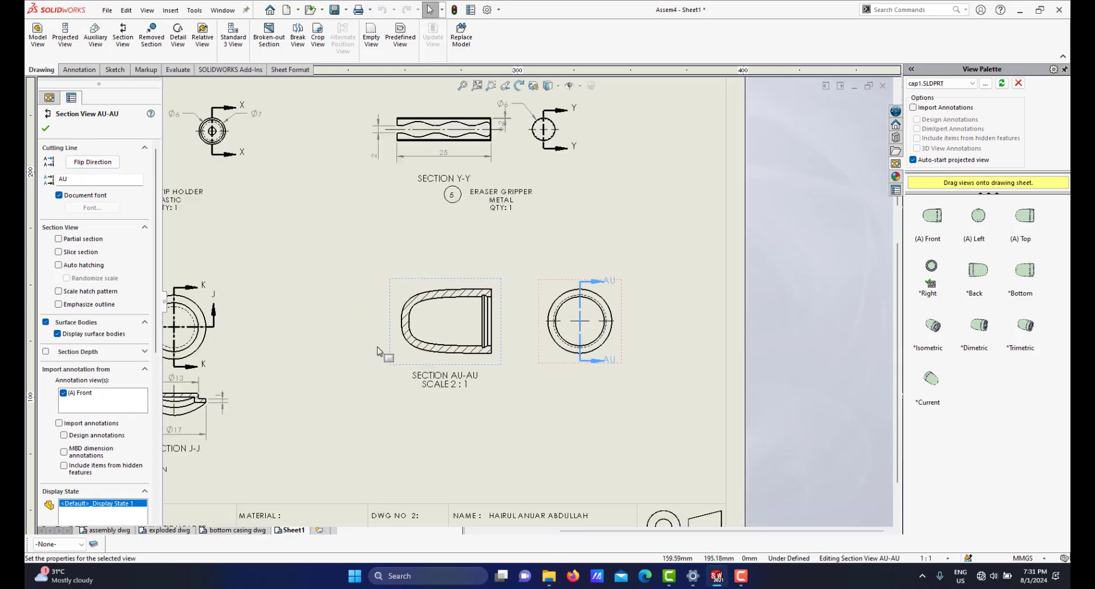
Check the section letters already used on the sheet and label the cap's section line M.
scroll(377, 351, "up", 6)
scroll(377, 351, "down", 3)
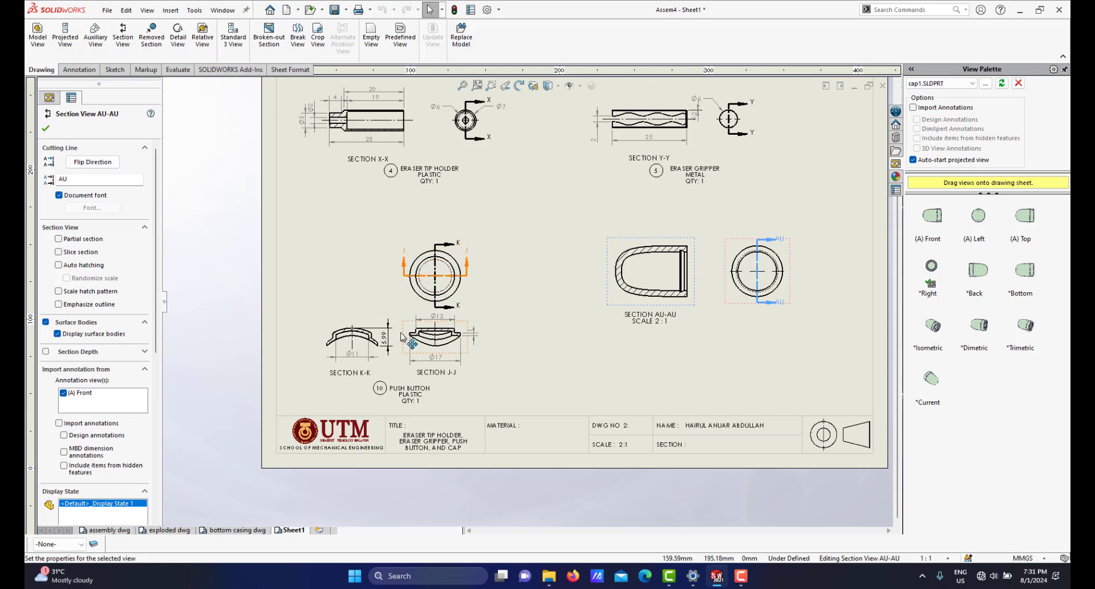
scroll(545, 308, "up", 1)
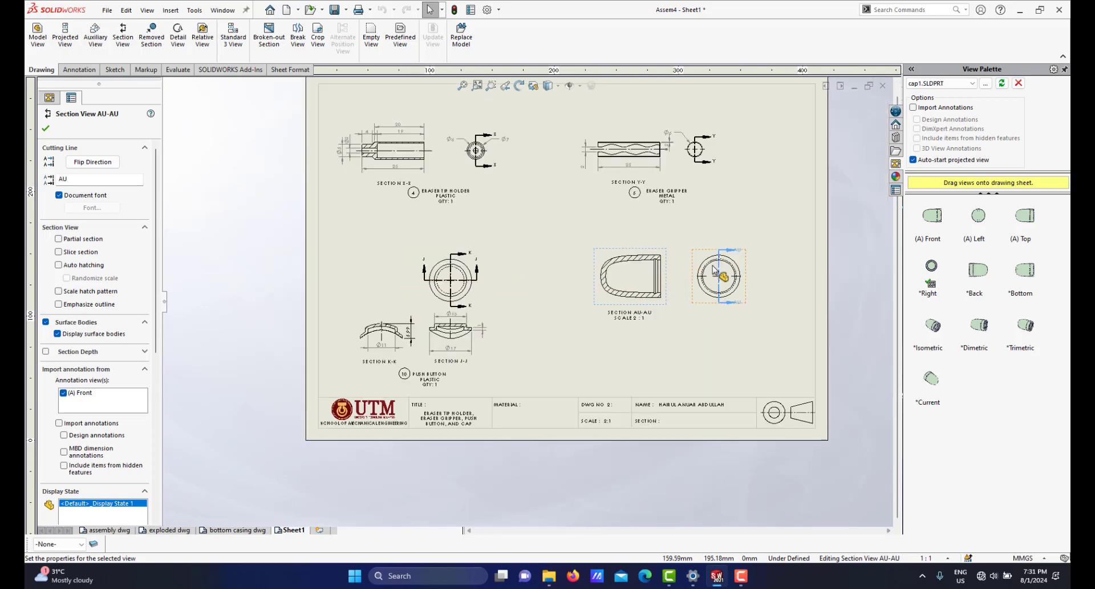
scroll(716, 272, "down", 3)
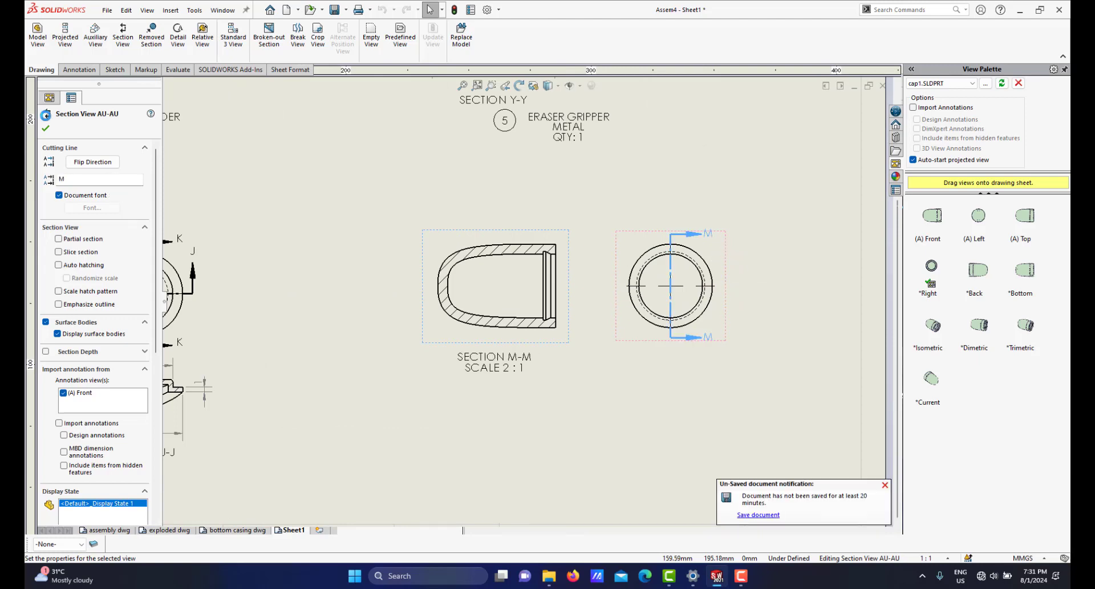
left_click(45, 128)
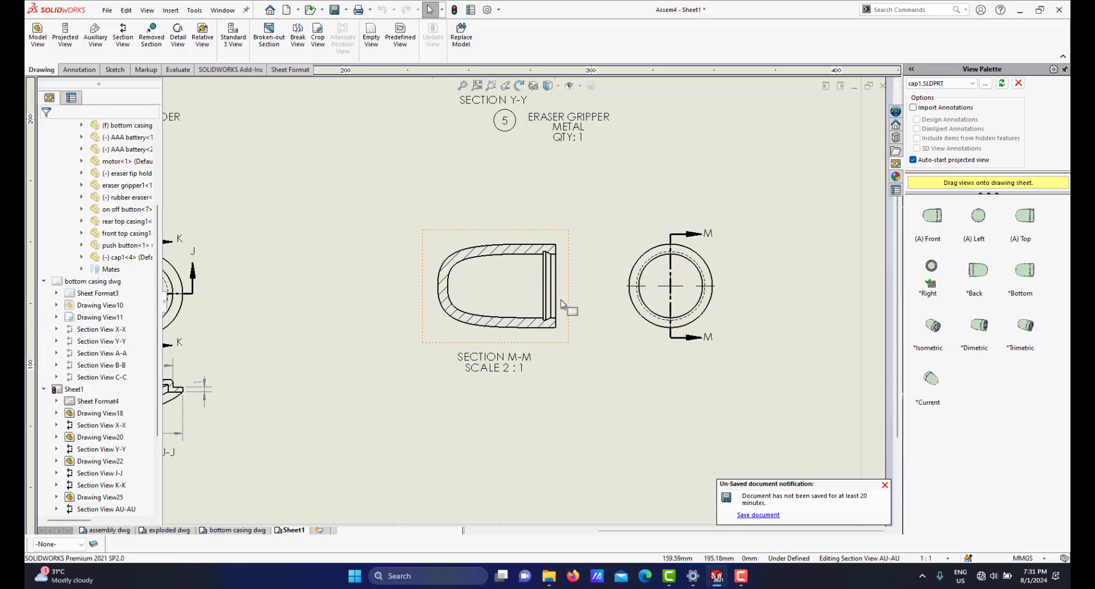
Remove the SCALE 2 : 1 line from the Section M-M label and move the label farther below the section.
scroll(498, 332, "up", 3)
scroll(538, 320, "down", 2)
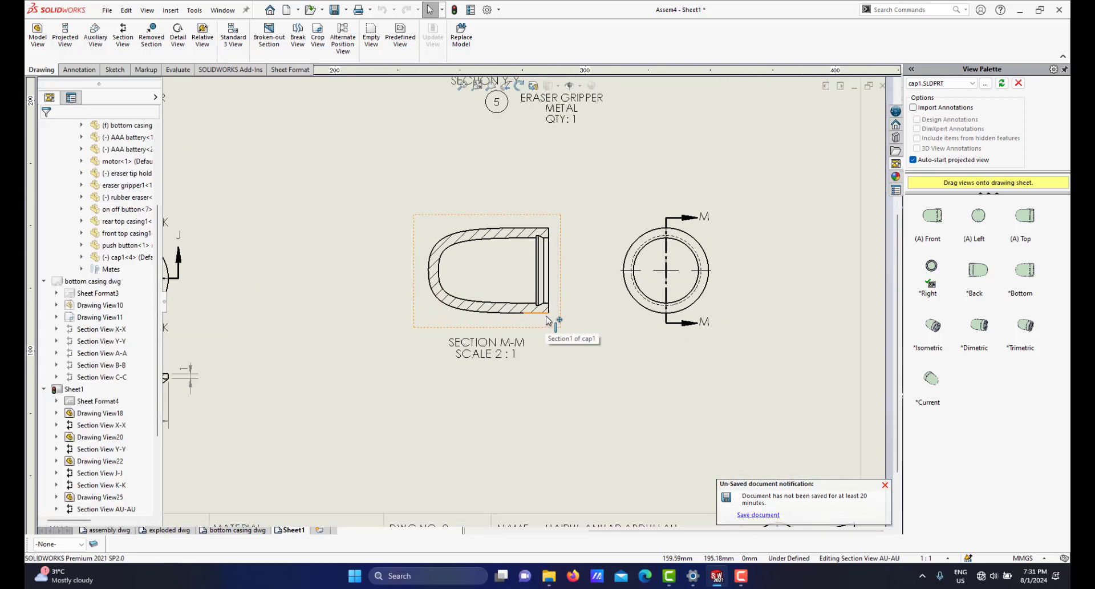
left_click(497, 351)
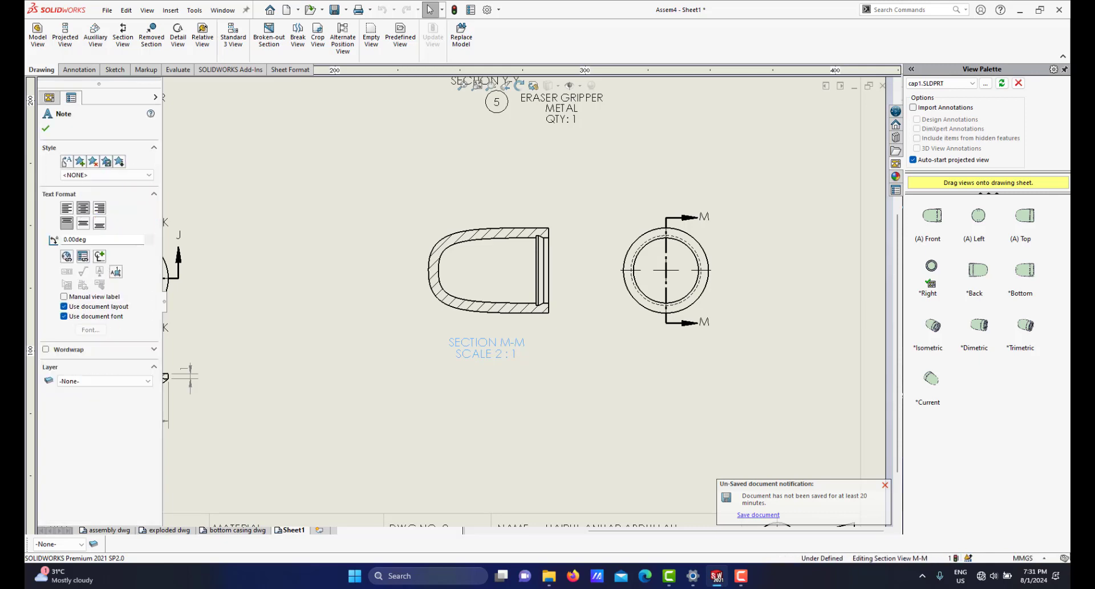
double_click(495, 352)
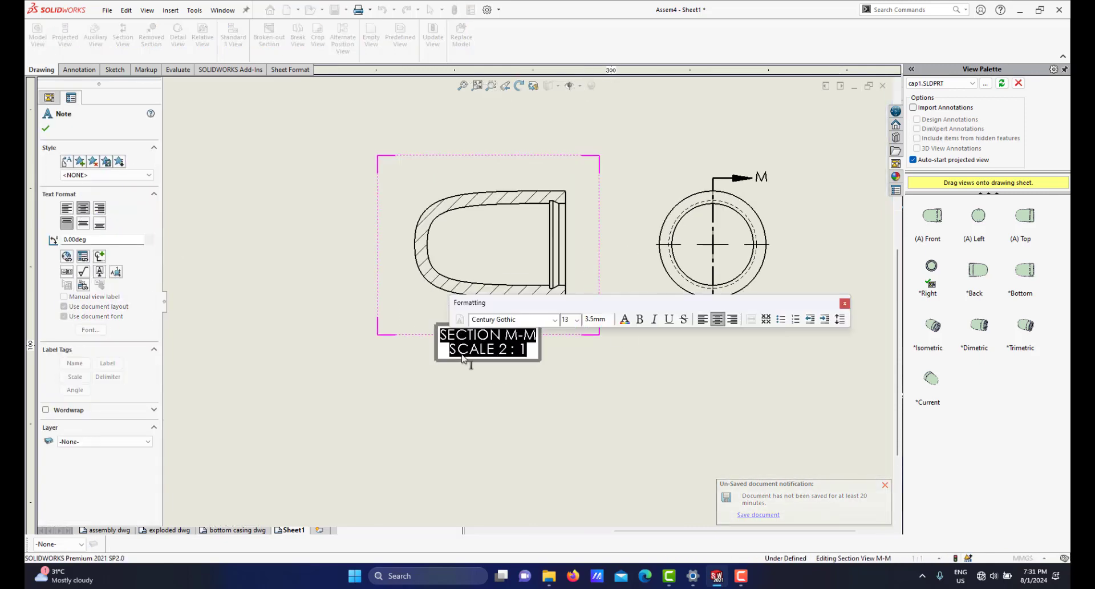
left_click_drag(448, 352, 540, 354)
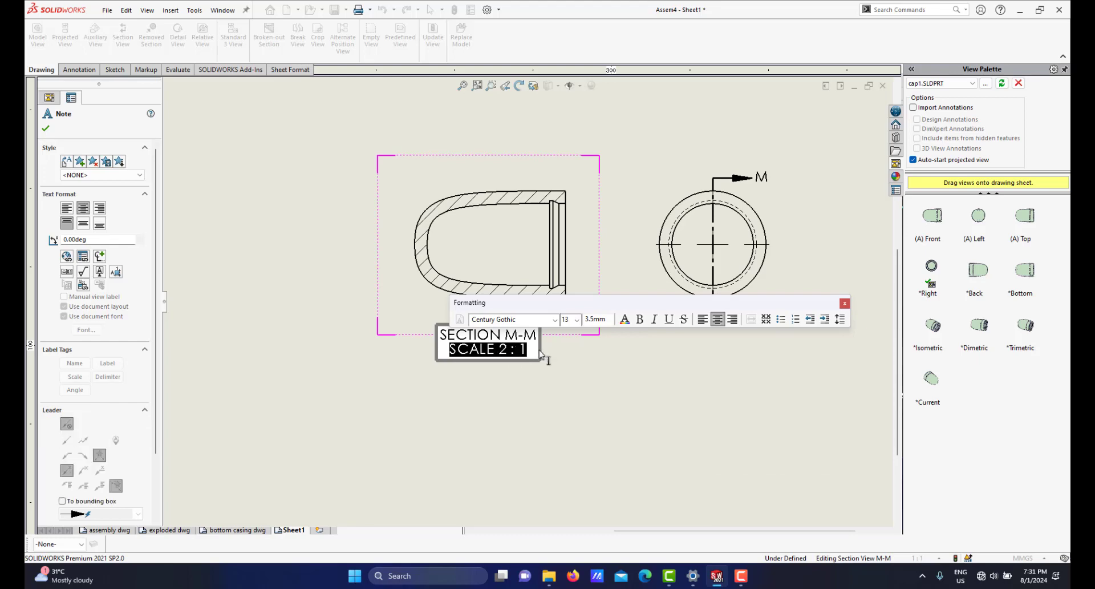
key("Delete")
left_click(525, 377)
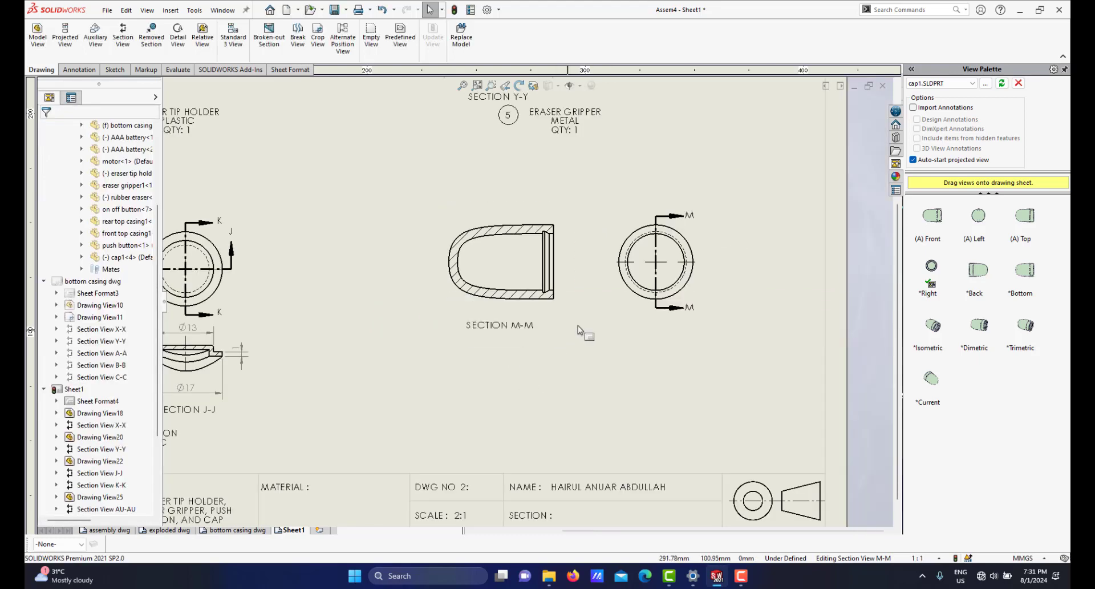
left_click_drag(515, 348, 515, 365)
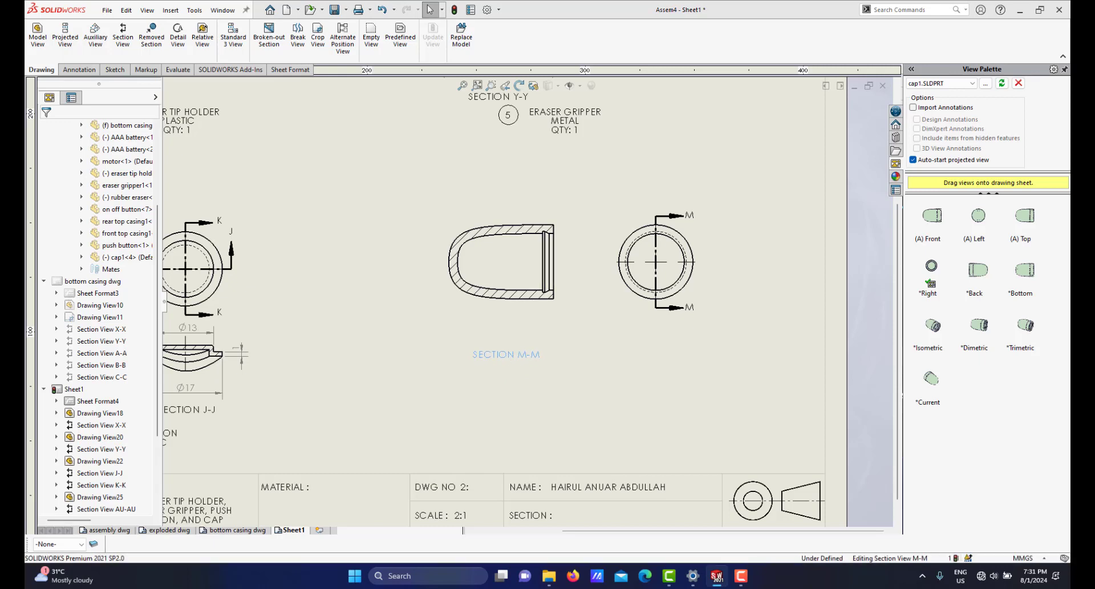
left_click(497, 353)
Delete the center mark from the cap's circular view.
scroll(639, 257, "down", 5)
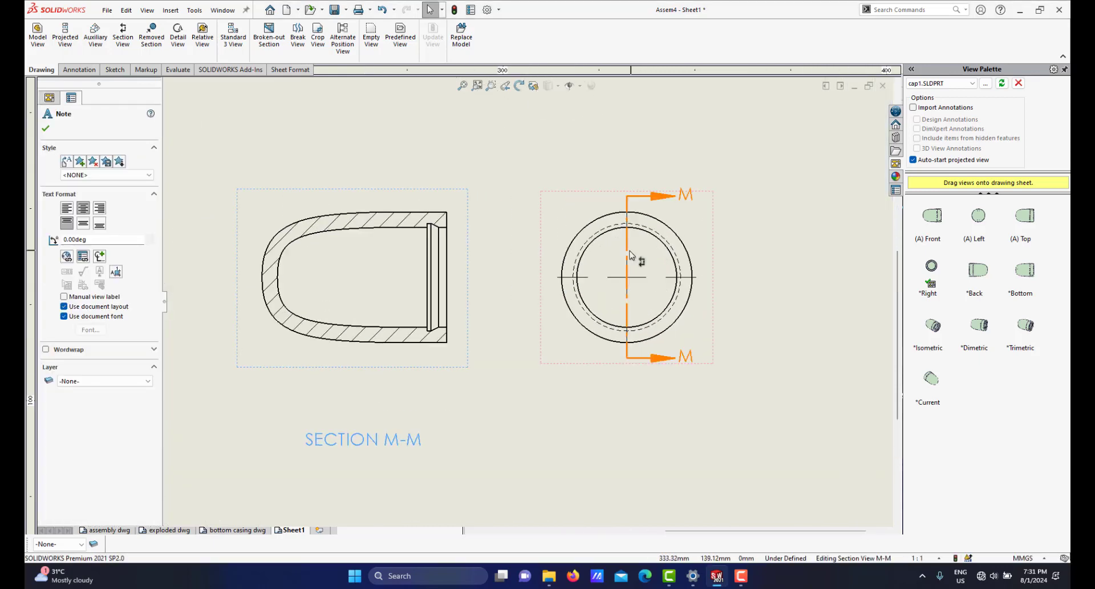
left_click(691, 293)
key("Escape")
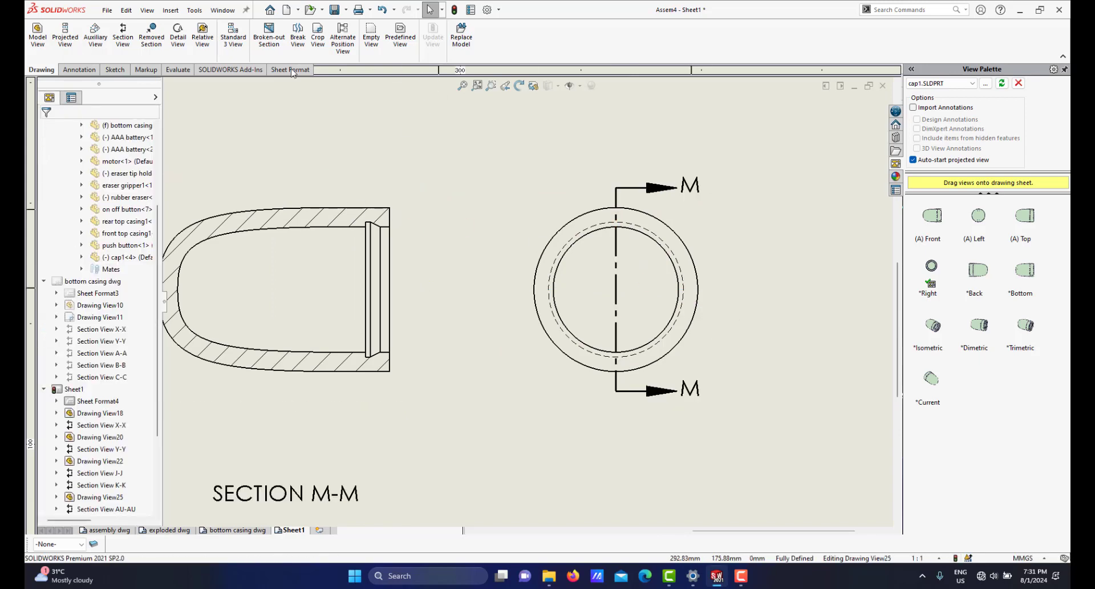
Add a center mark to the outer circle of the cap's circular view.
left_click(79, 70)
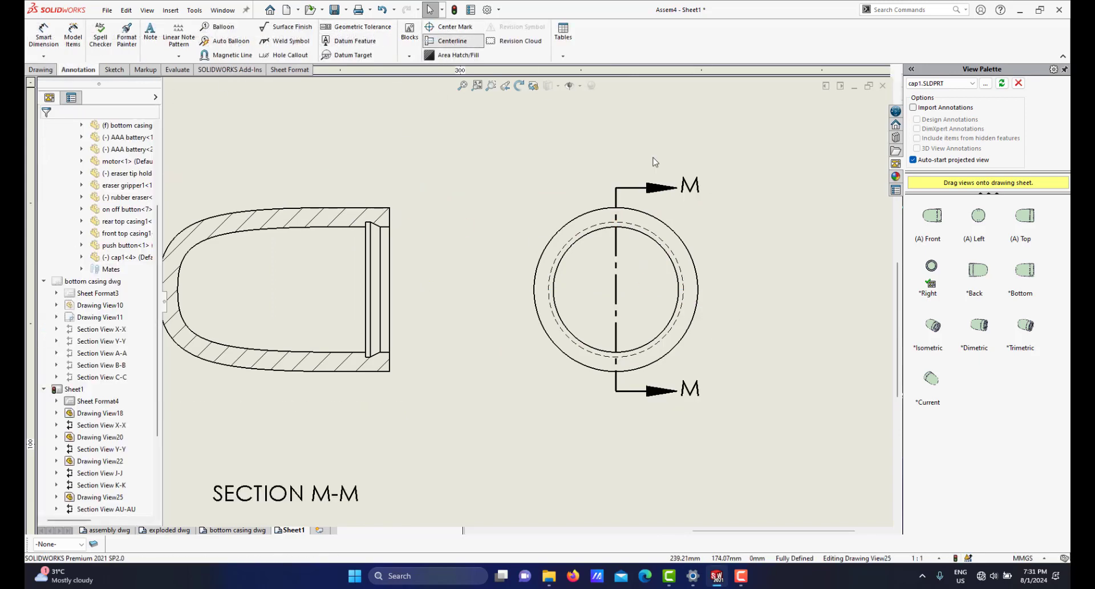
left_click(697, 272)
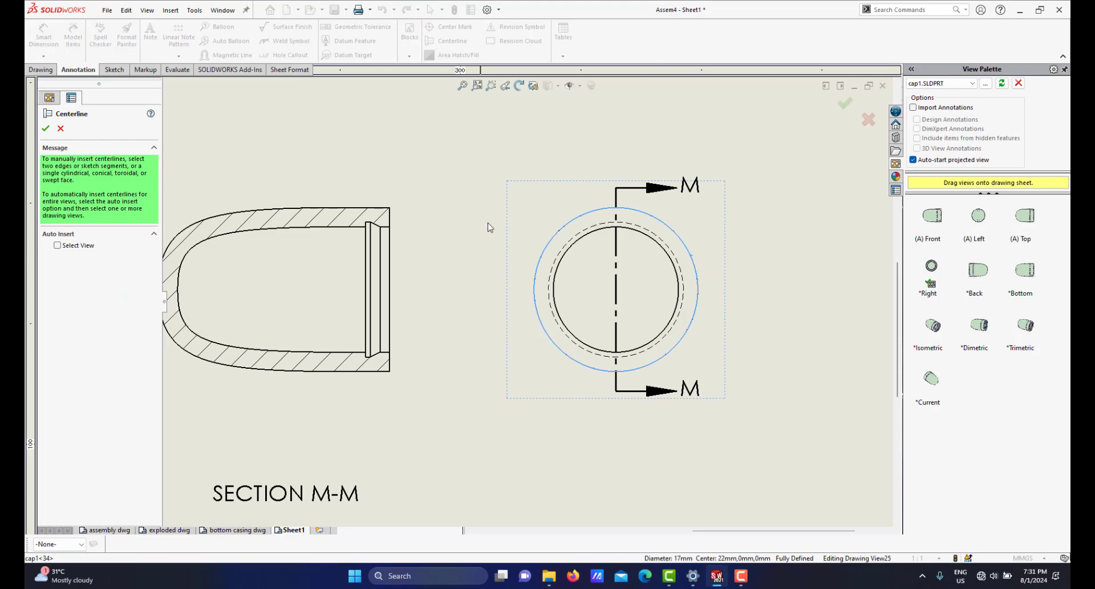
left_click(61, 129)
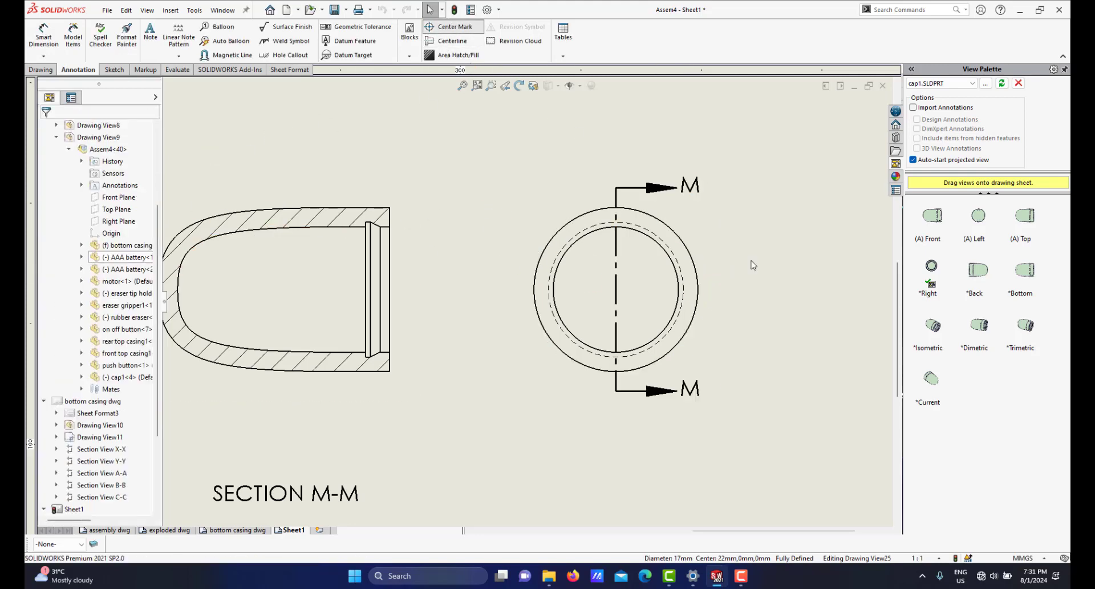
left_click(694, 263)
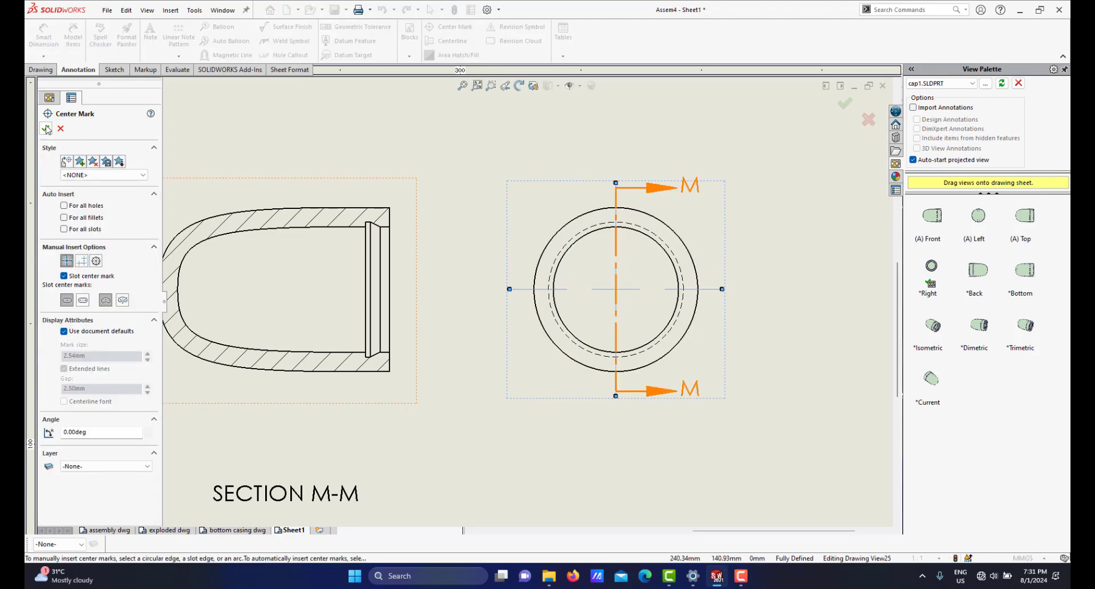
left_click(46, 128)
Turn off document defaults for the circular view's center mark and set its mark size to 1 mm.
left_click(704, 288)
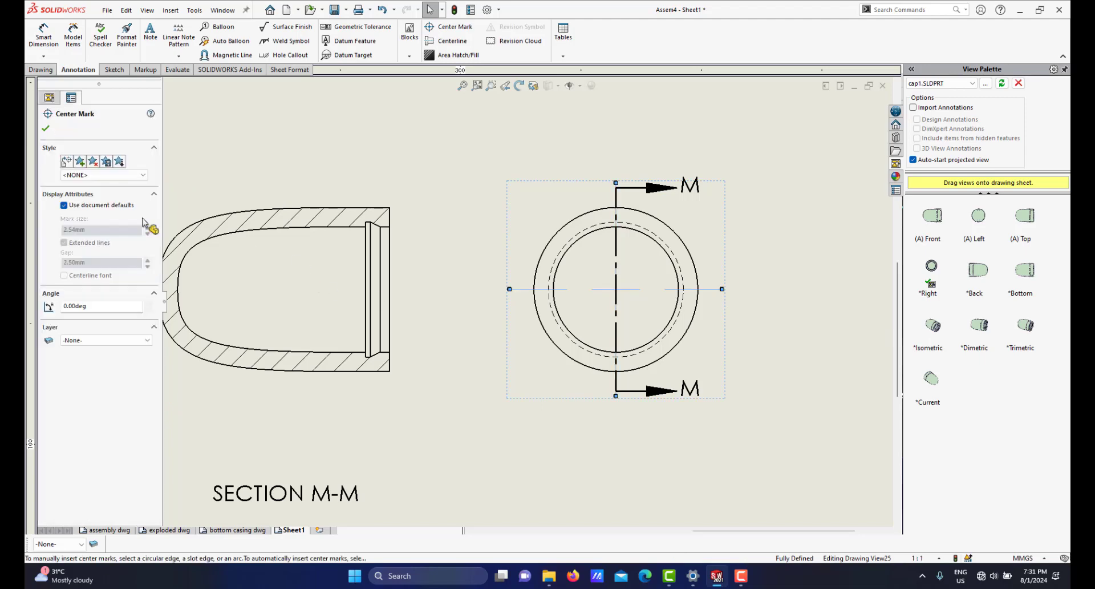
left_click(64, 205)
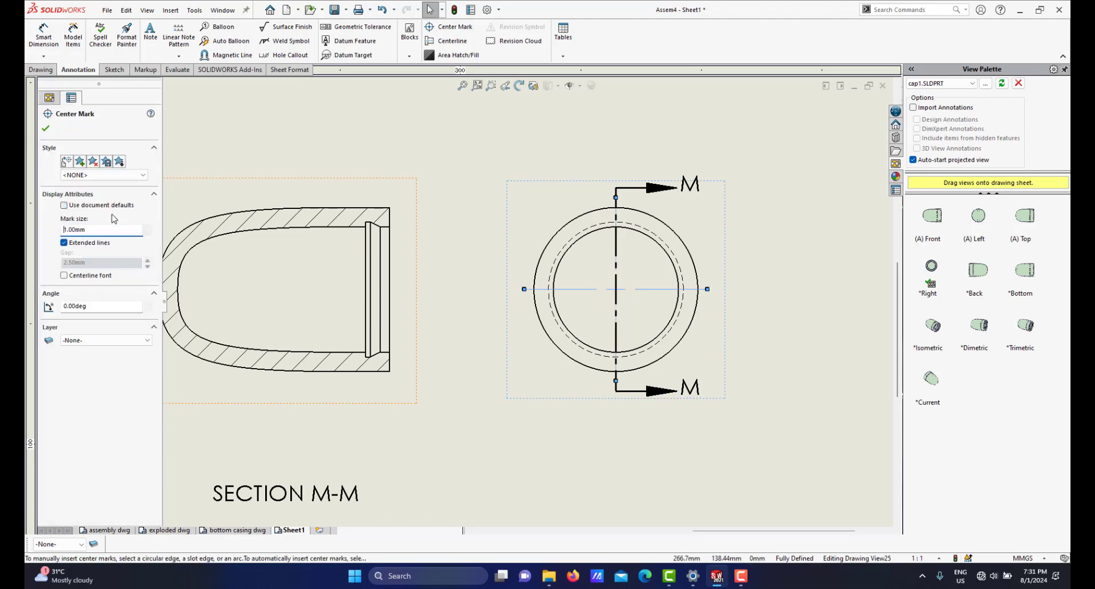
left_click(480, 324)
scroll(469, 334, "up", 4)
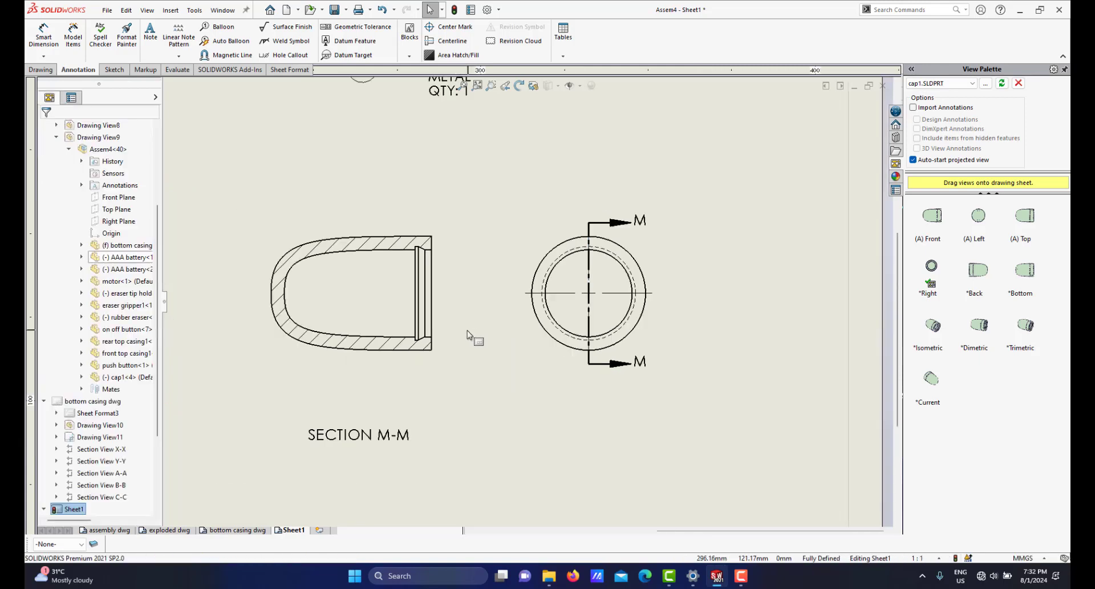
scroll(399, 325, "down", 2)
scroll(502, 323, "down", 1)
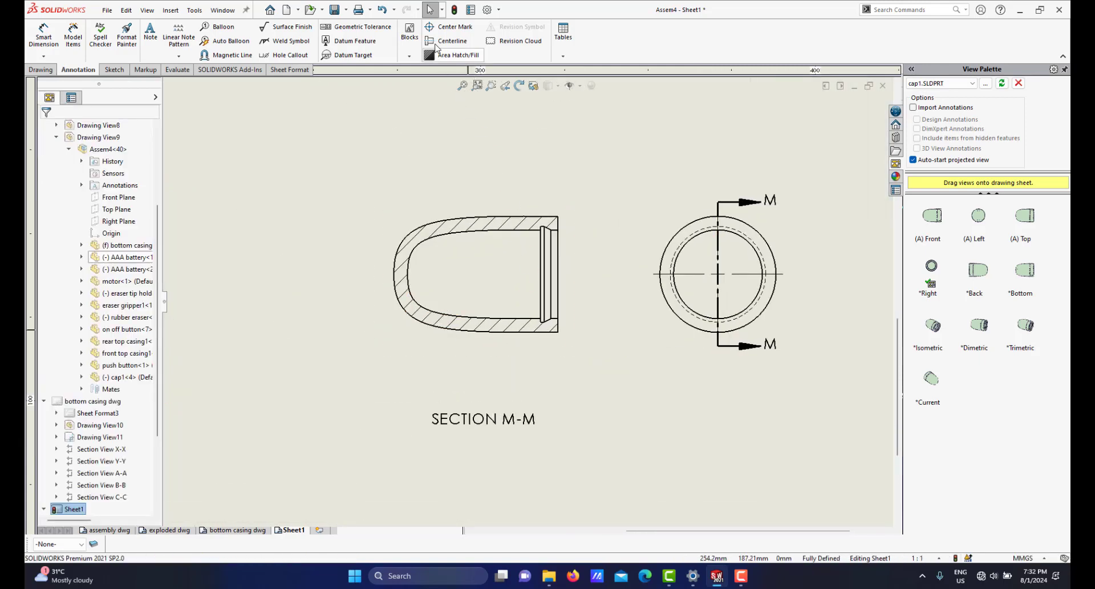
Add a horizontal centerline to section M-M from the cylindrical edge at the cap's open end.
left_click(449, 42)
scroll(502, 245, "down", 3)
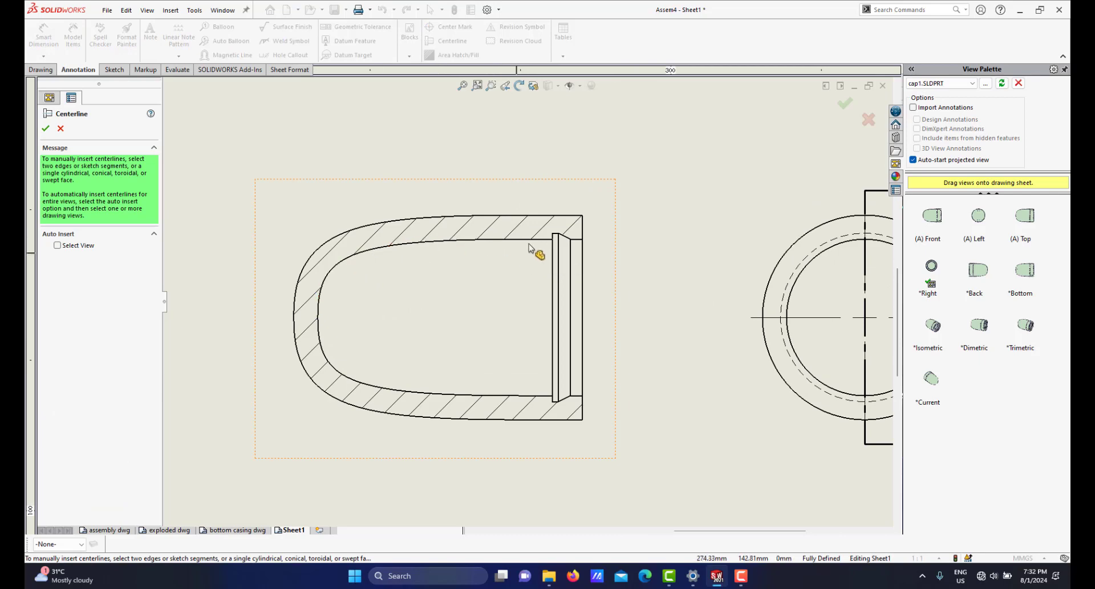
scroll(533, 242, "down", 2)
left_click(594, 251)
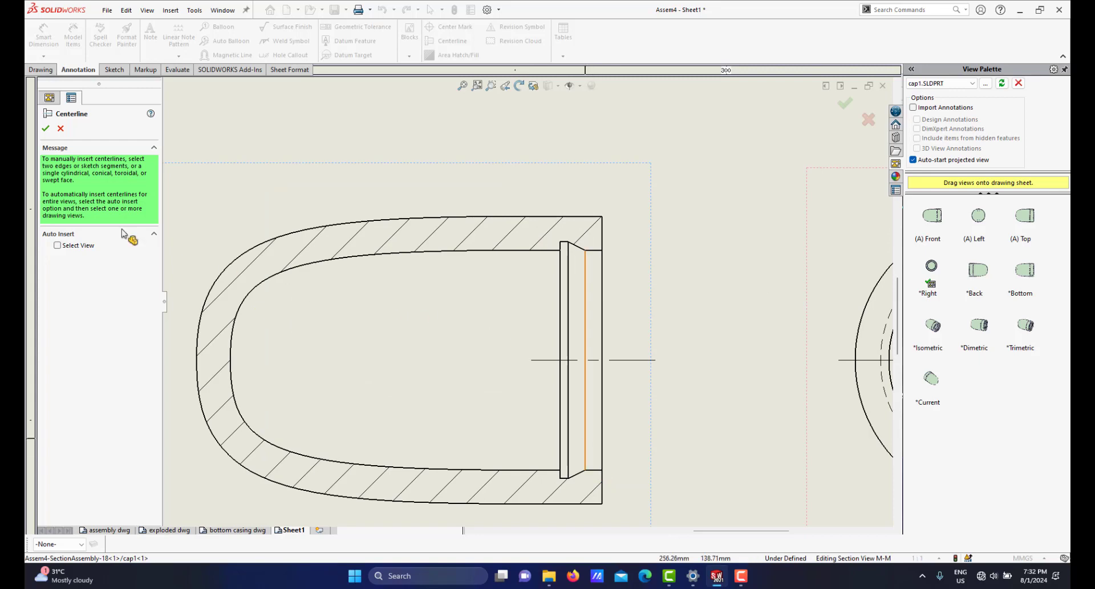
left_click(46, 129)
Extend the centerline of section M-M across the whole cap until it passes the closed rounded end.
scroll(521, 345, "up", 3)
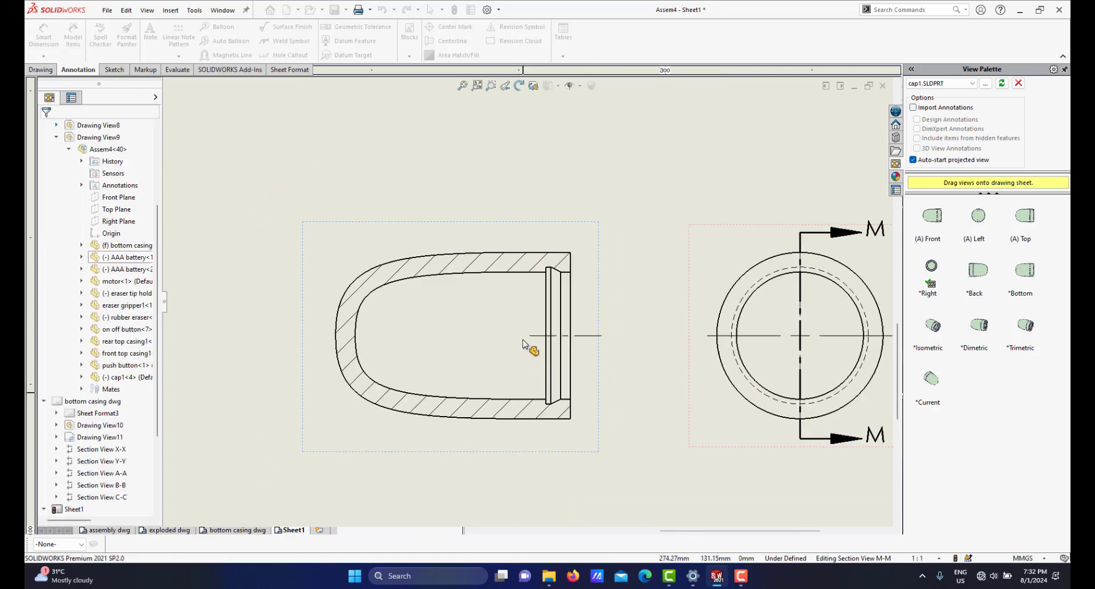
left_click(530, 338)
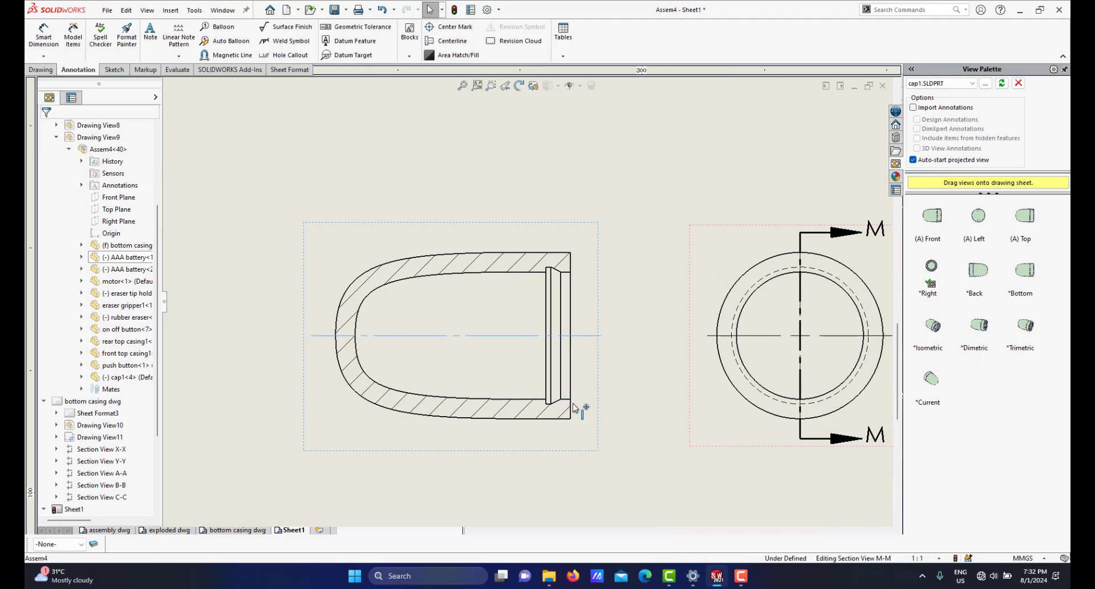
scroll(574, 402, "up", 1)
left_click(629, 377)
scroll(630, 372, "up", 3)
scroll(686, 327, "down", 1)
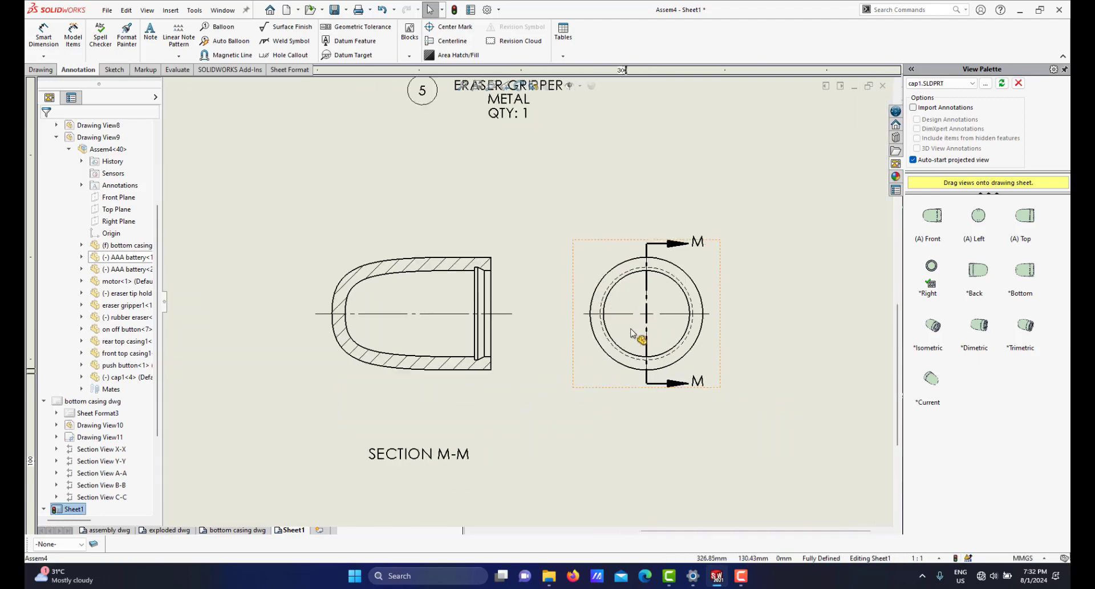
Dimension the outer and inner diameters of the cap's circular view.
scroll(501, 330, "down", 4)
scroll(502, 331, "up", 3)
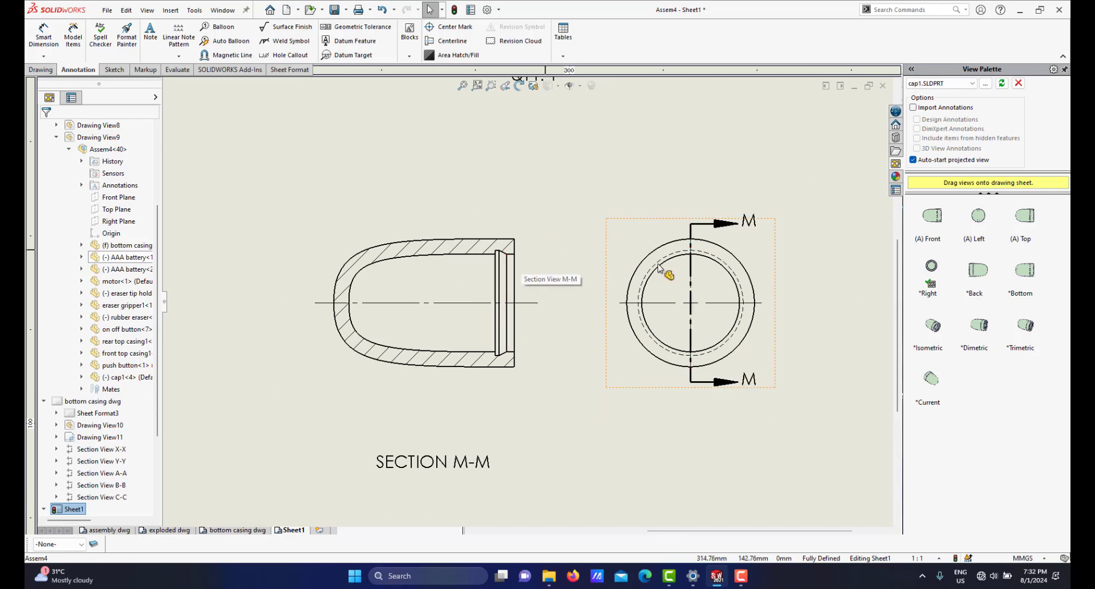
scroll(668, 265, "down", 1)
scroll(528, 298, "up", 2)
scroll(490, 313, "down", 1)
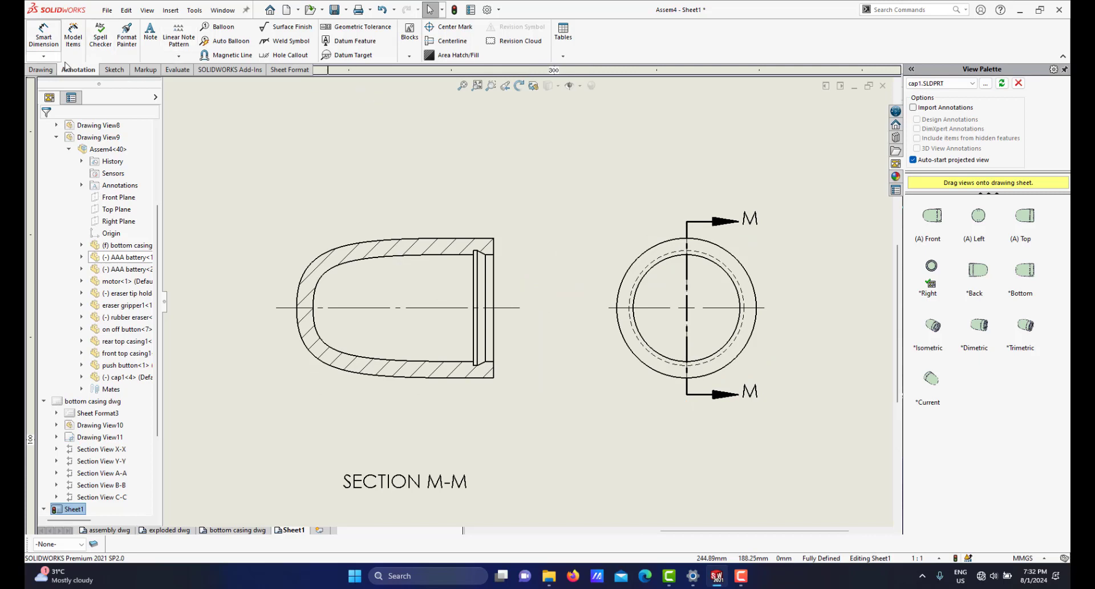
left_click(45, 35)
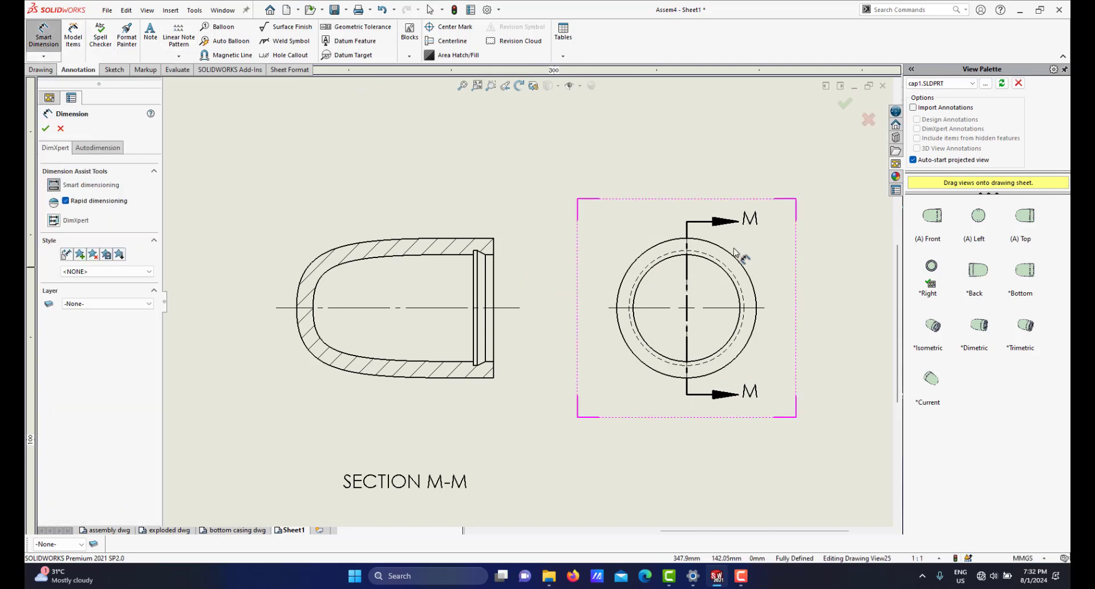
left_click(742, 269)
left_click(743, 270)
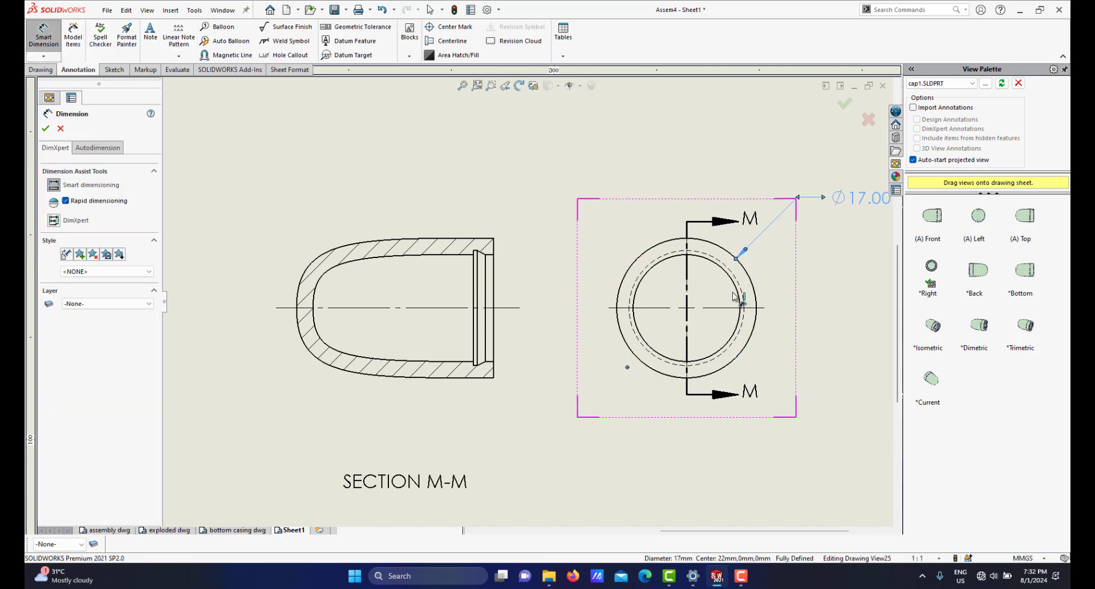
left_click(643, 282)
left_click(644, 283)
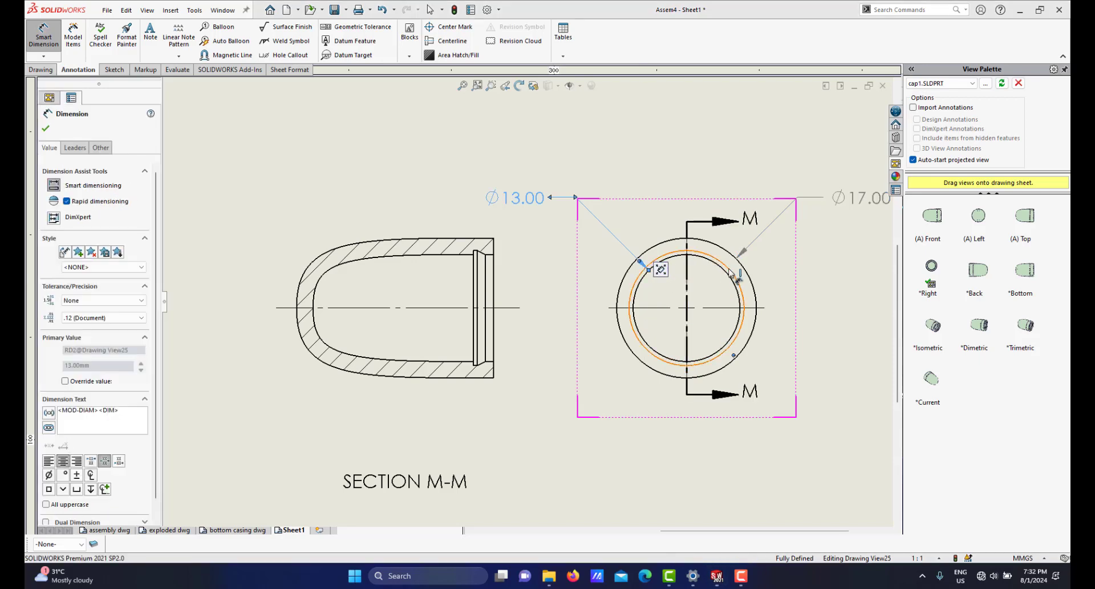
Examine the internal groove near the cap's open end in section M-M.
scroll(473, 266, "down", 3)
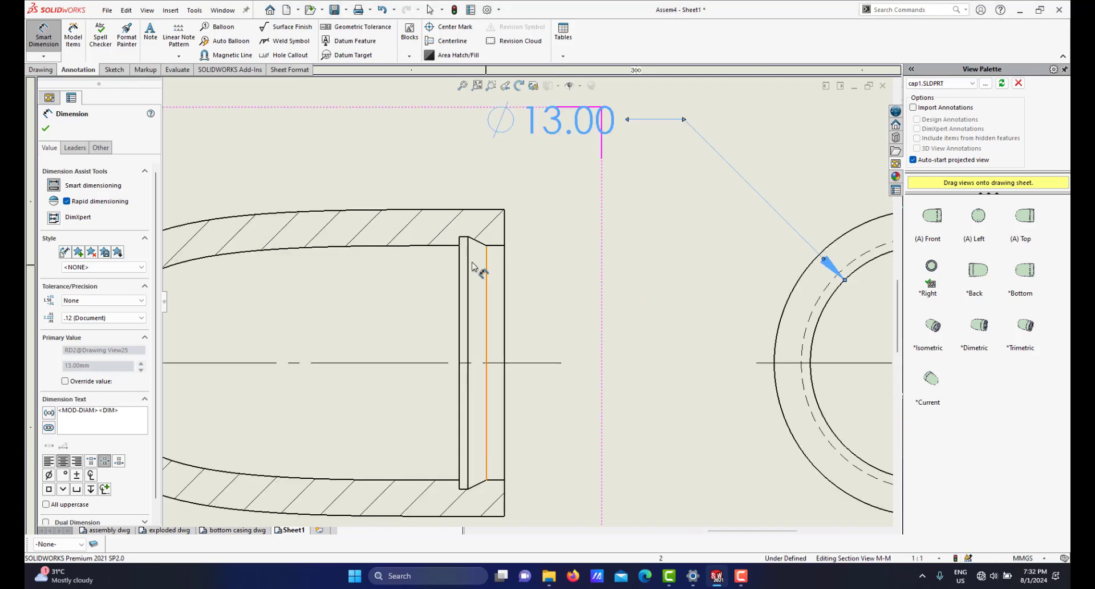
scroll(474, 266, "up", 5)
scroll(552, 264, "down", 1)
scroll(479, 283, "down", 2)
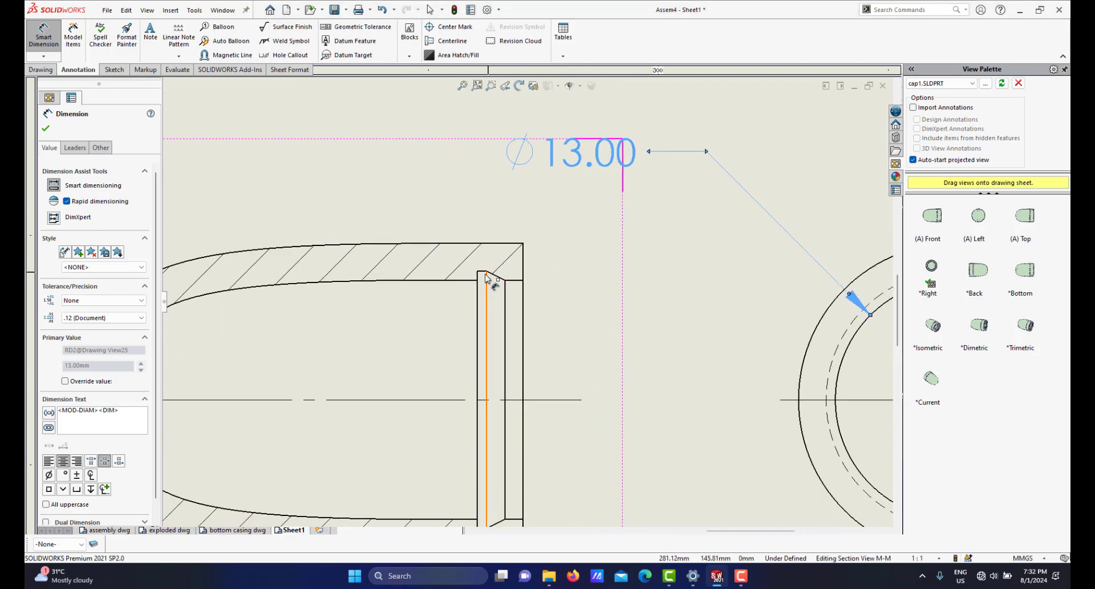
scroll(486, 274, "up", 4)
scroll(496, 285, "down", 3)
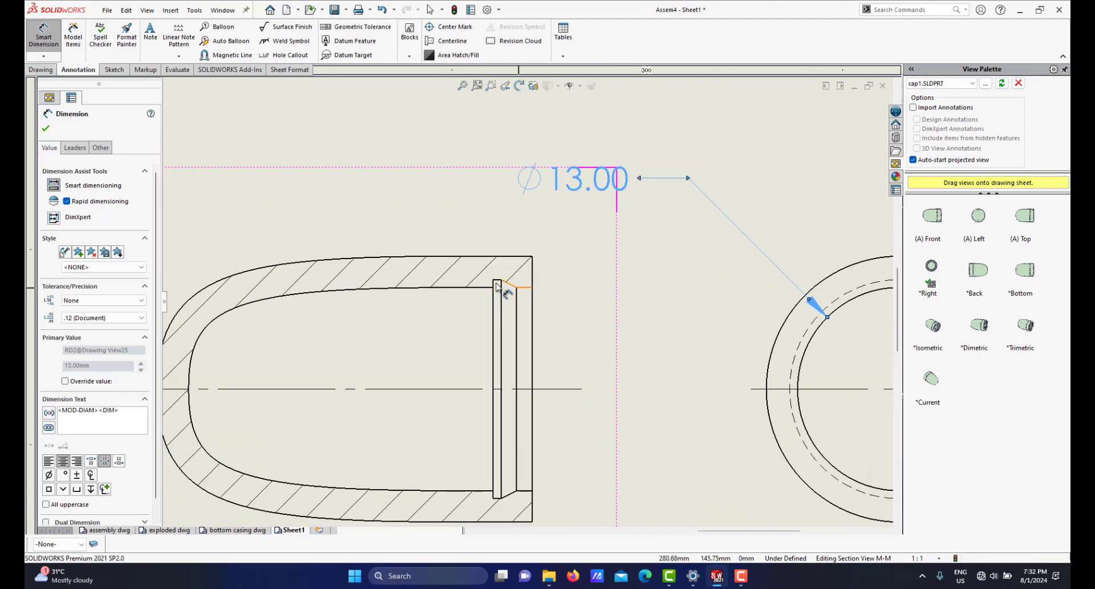
scroll(497, 287, "down", 1)
scroll(507, 288, "up", 3)
scroll(508, 289, "down", 2)
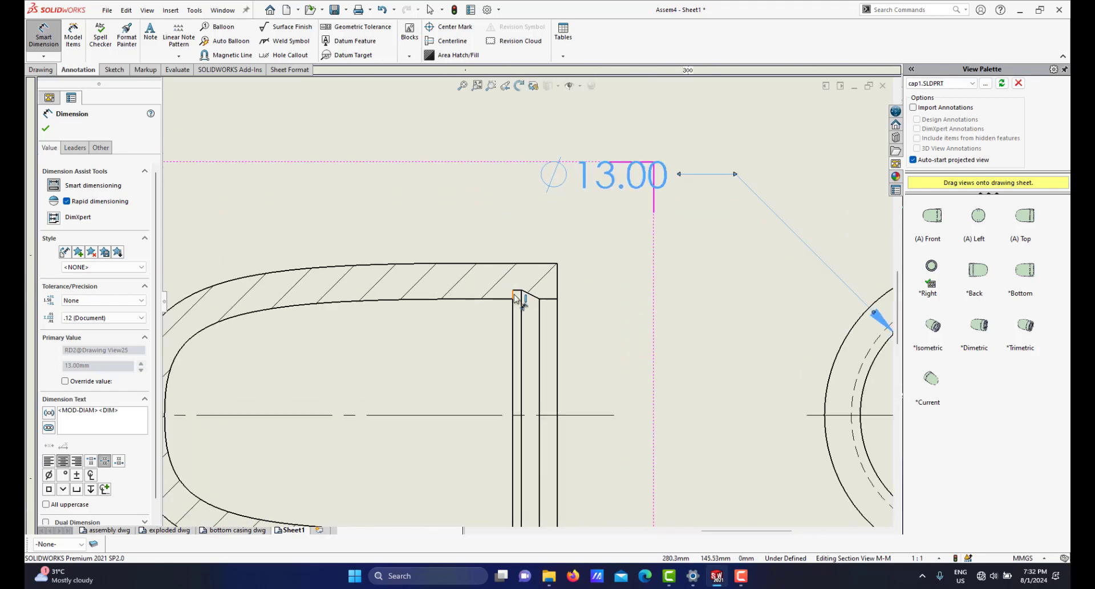
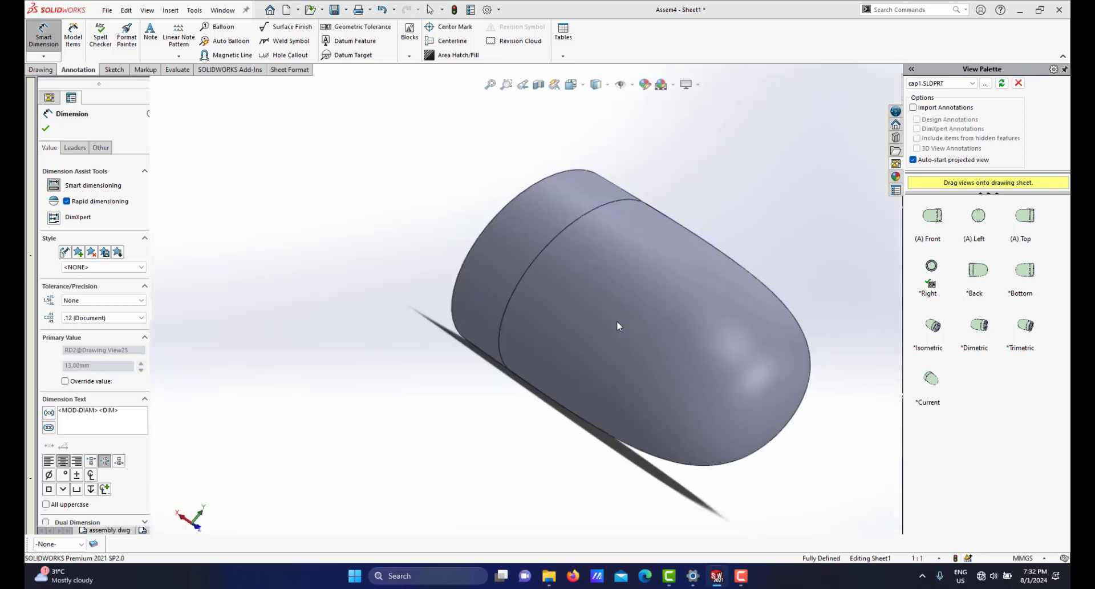
Inspect the groove inside the open end of the cap1 part model and return to the Assem4 drawing.
middle_click_drag(555, 281, 613, 344)
scroll(502, 287, "down", 3)
middle_click_drag(502, 286, 462, 308)
middle_click_drag(403, 281, 365, 274)
middle_click_drag(433, 274, 577, 303)
scroll(652, 411, "up", 3)
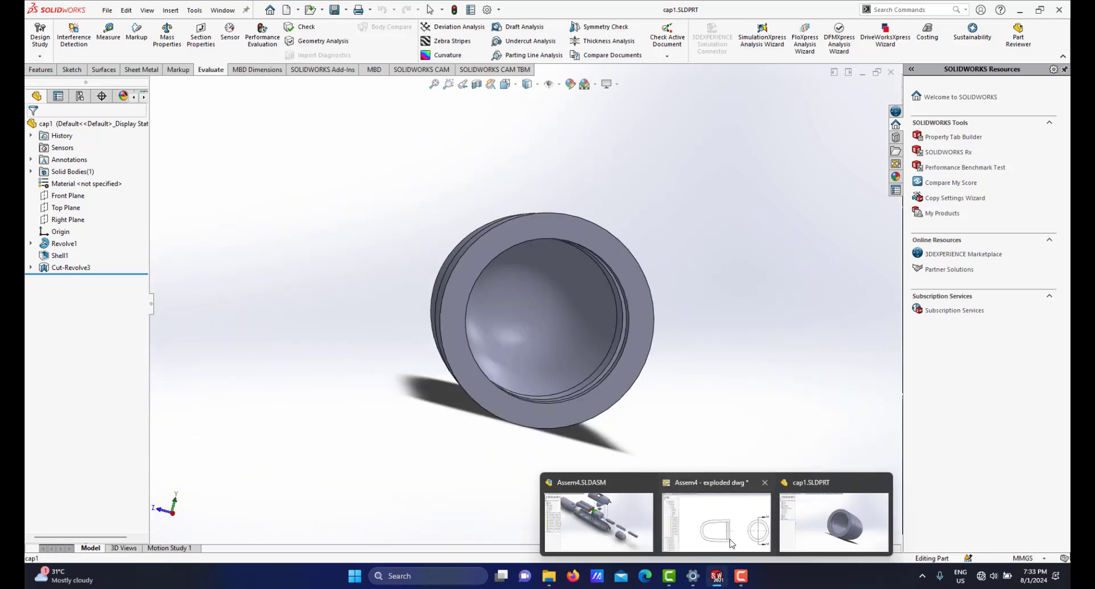
left_click(721, 499)
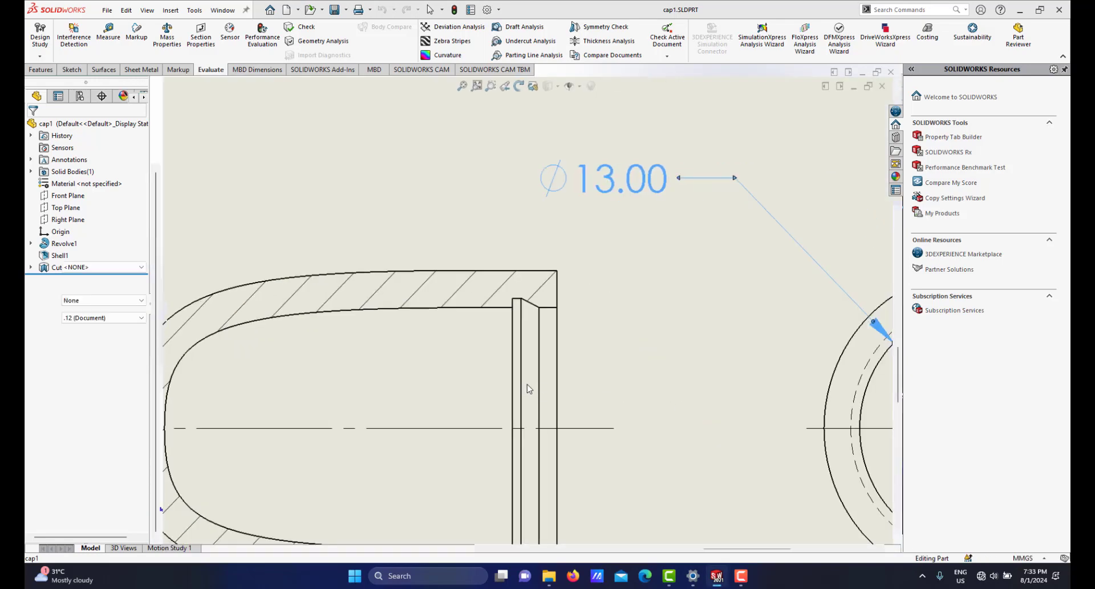
Dimension the diameter of the internal groove in section M-M, placing it beside the cap's open end.
scroll(516, 385, "up", 4)
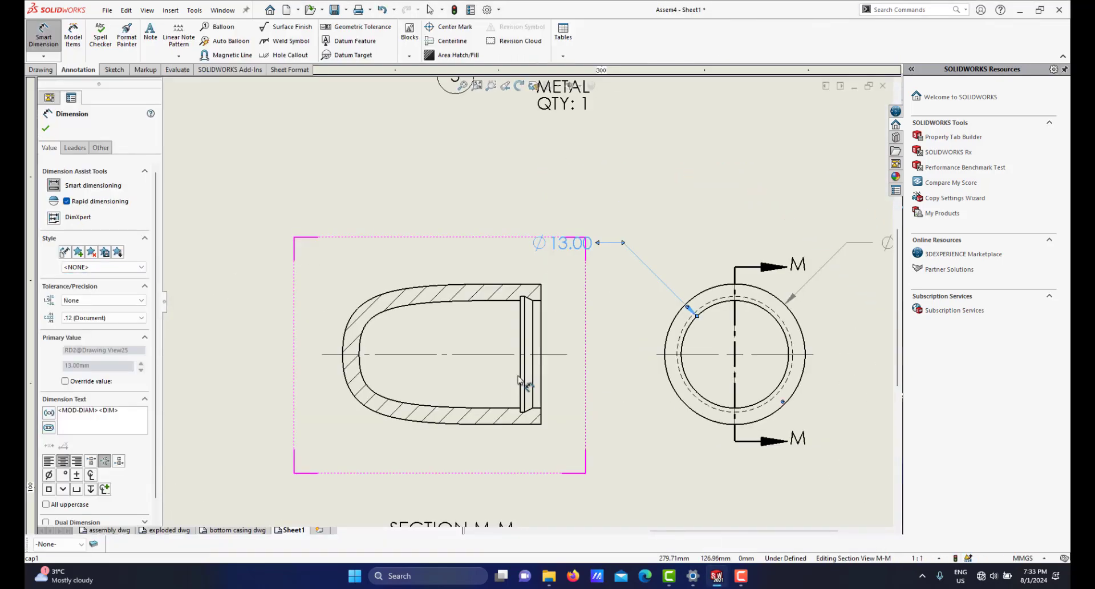
scroll(516, 340, "down", 3)
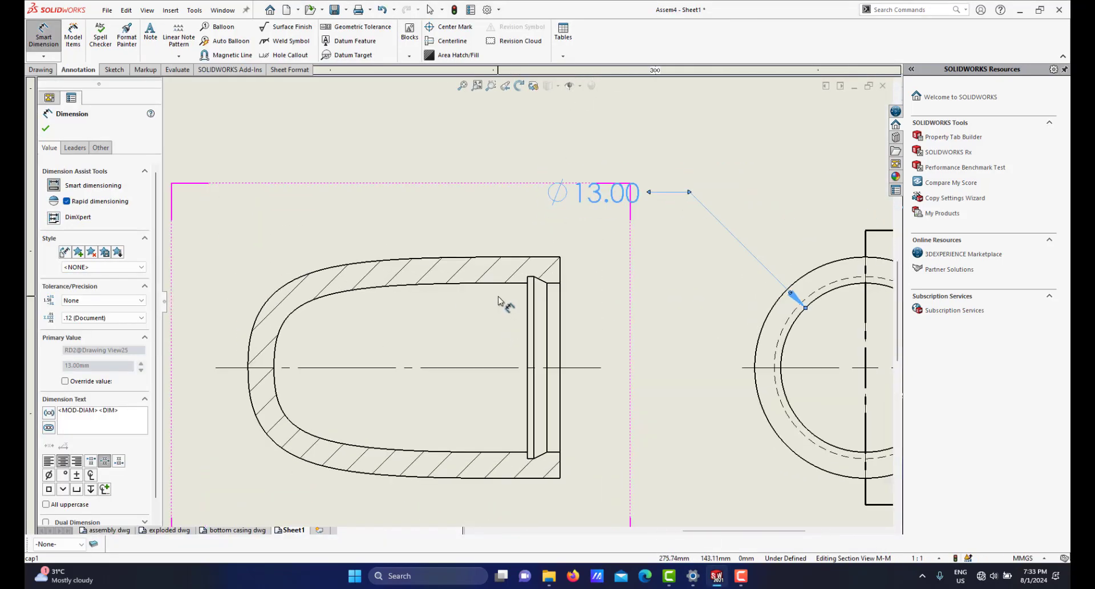
scroll(526, 281, "down", 2)
scroll(527, 281, "down", 2)
left_click(540, 289)
scroll(557, 349, "up", 5)
scroll(538, 385, "down", 5)
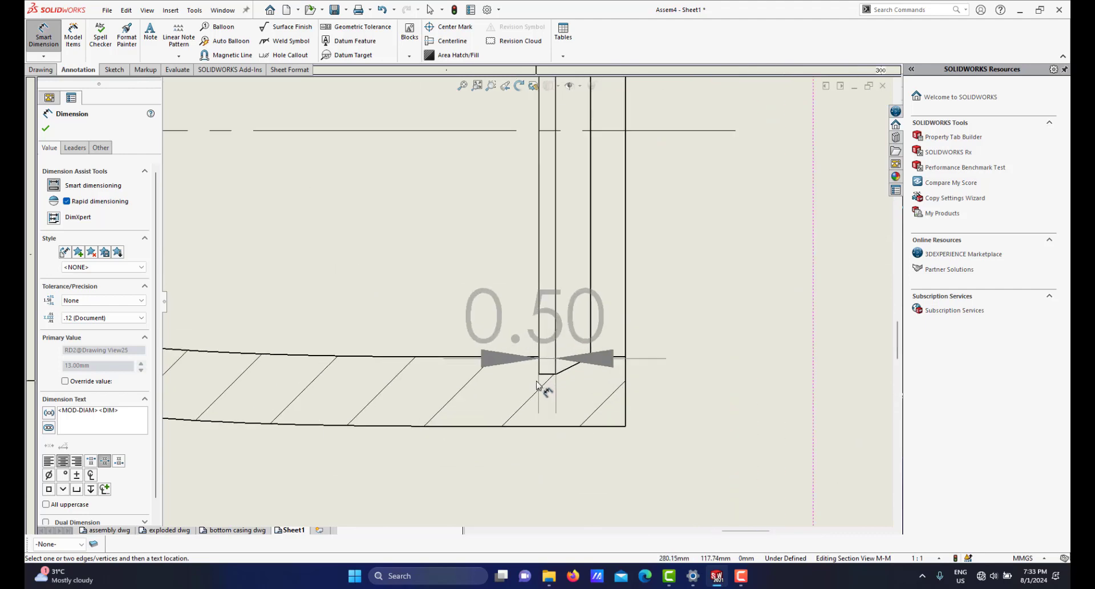
left_click(546, 377)
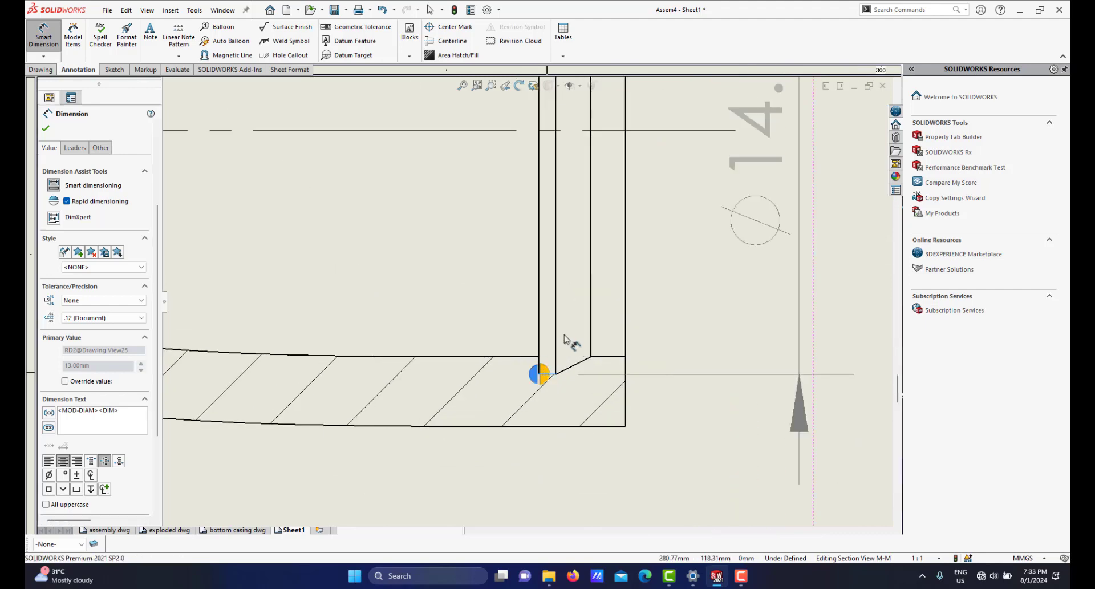
left_click(600, 371)
scroll(611, 274, "up", 3)
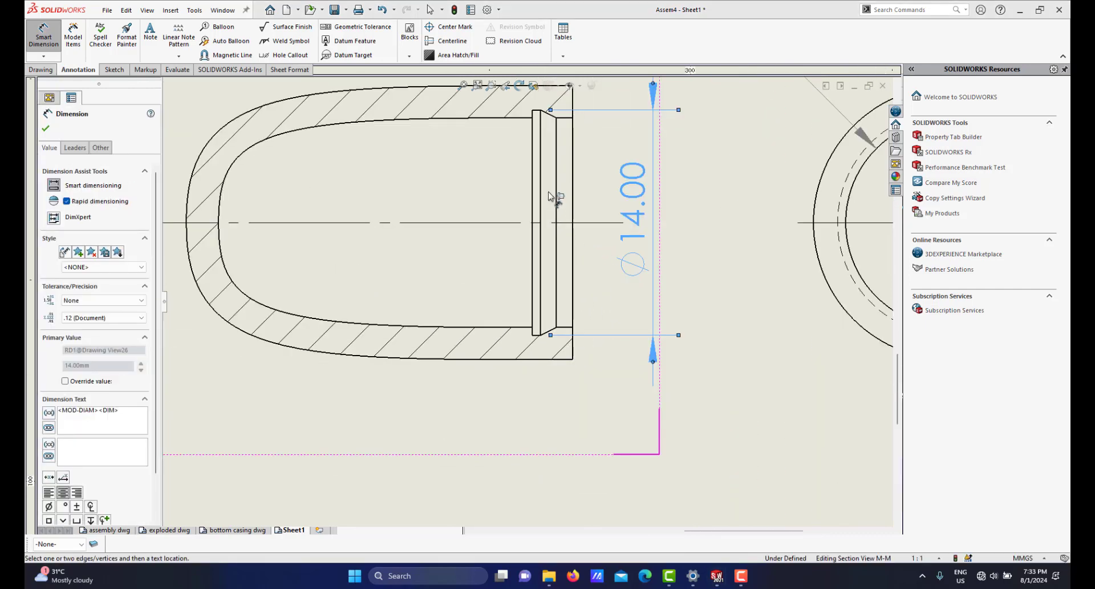
Dimension the horizontal length of the groove's sloped side in section M-M, placing it above the view.
scroll(546, 185, "down", 1)
scroll(545, 185, "down", 4)
scroll(549, 212, "up", 1)
scroll(523, 211, "down", 2)
scroll(547, 257, "up", 2)
scroll(528, 288, "down", 2)
scroll(547, 264, "down", 1)
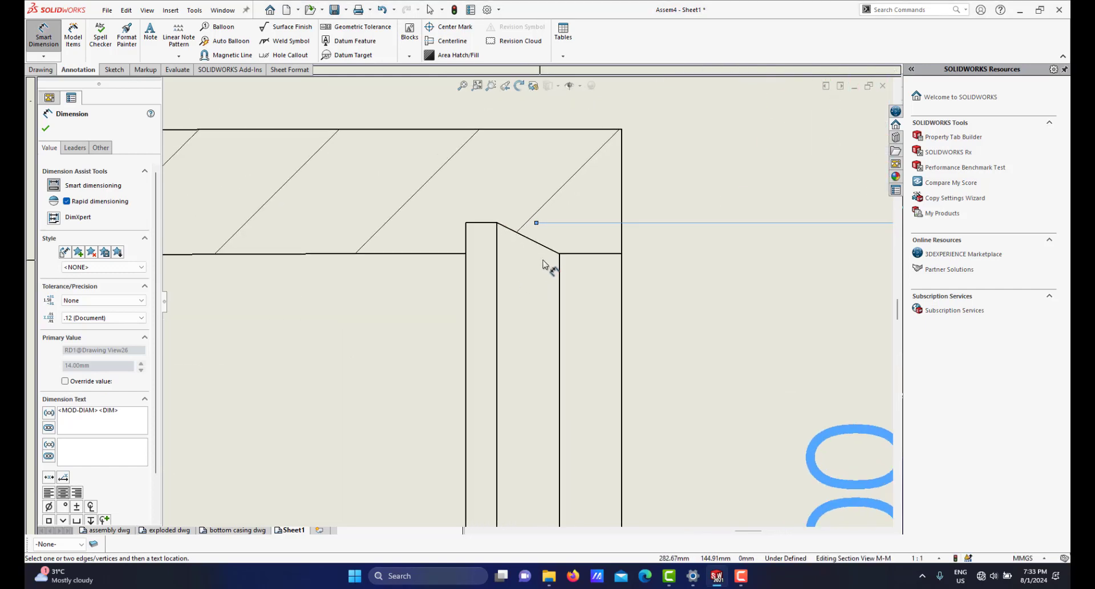
scroll(542, 267, "up", 2)
left_click(549, 279)
left_click(507, 276)
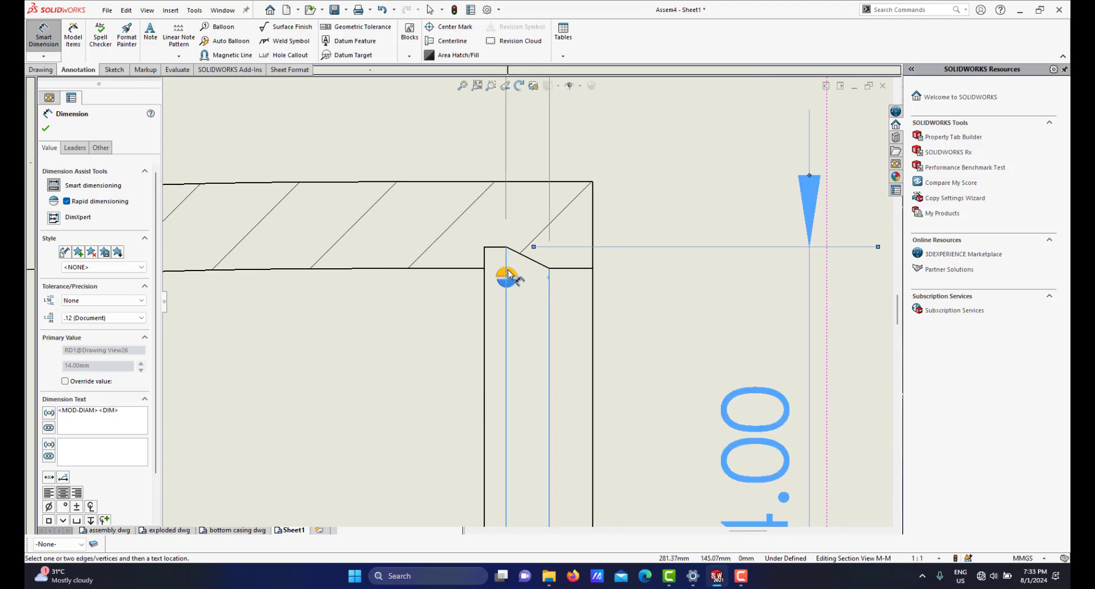
left_click(507, 274)
Move the sloped side's length dimension closer to the upper edge of the cap in section M-M.
scroll(531, 288, "up", 3)
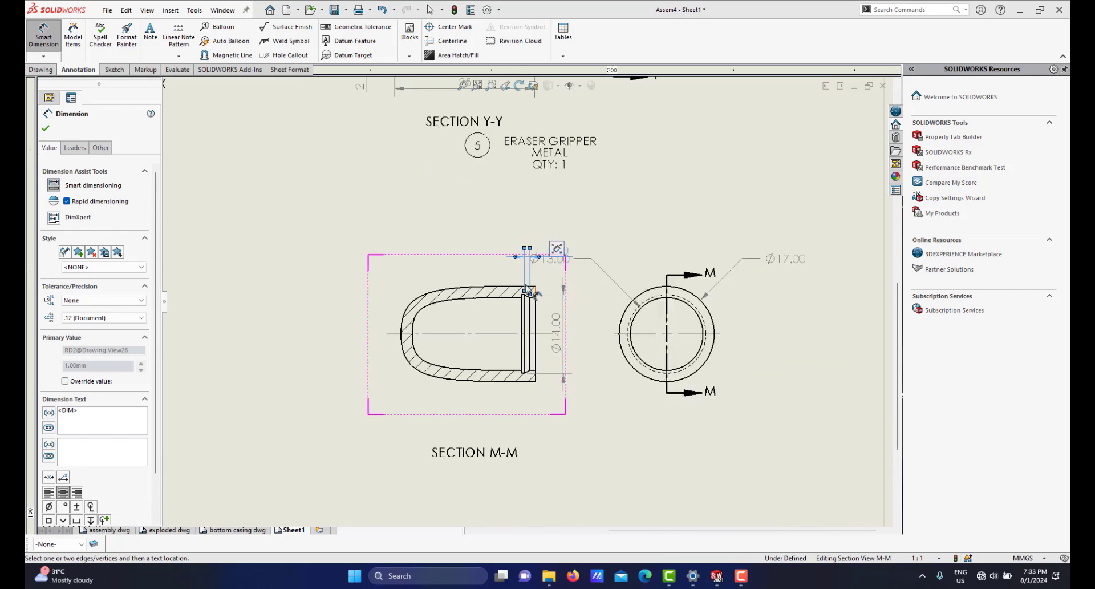
scroll(530, 292, "down", 3)
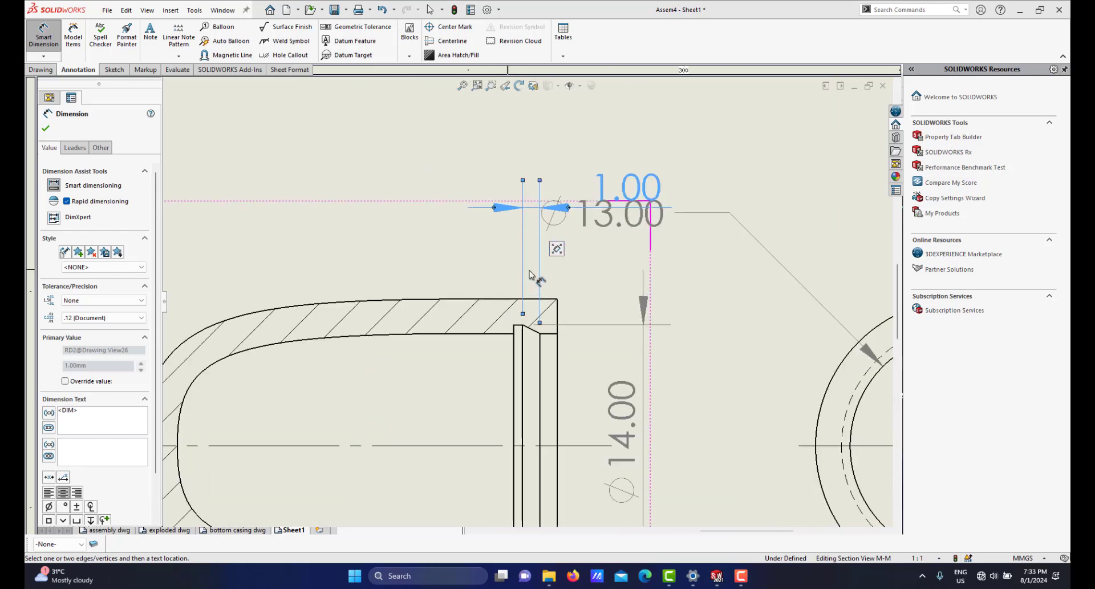
left_click(452, 174)
left_click_drag(607, 182, 576, 218)
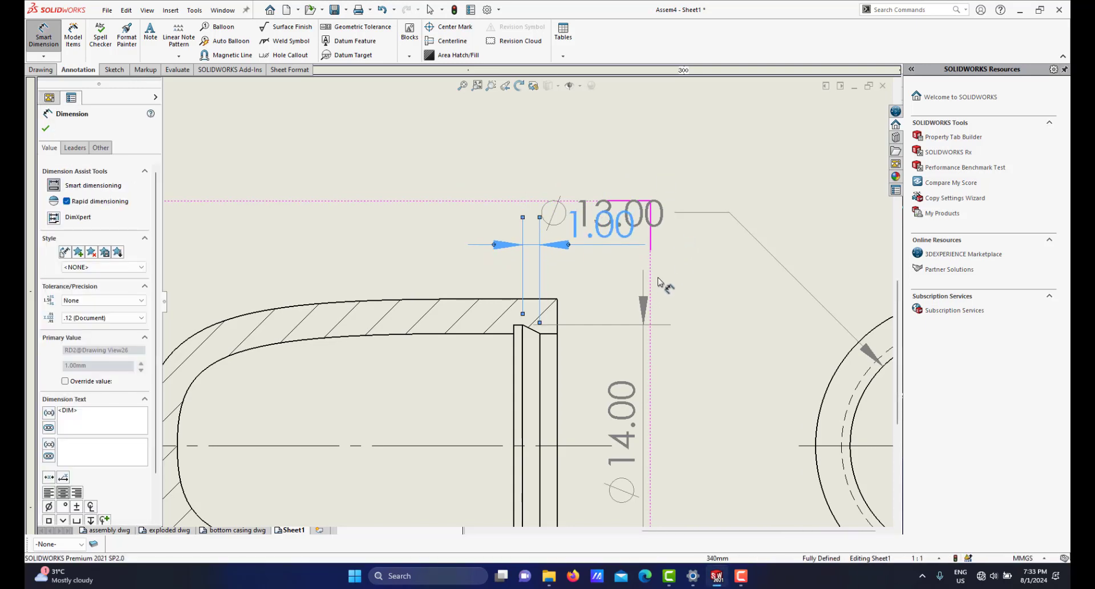
Move the inner diameter dimension of the cap's end view clear of the sloped side's length dimension.
scroll(678, 311, "up", 5)
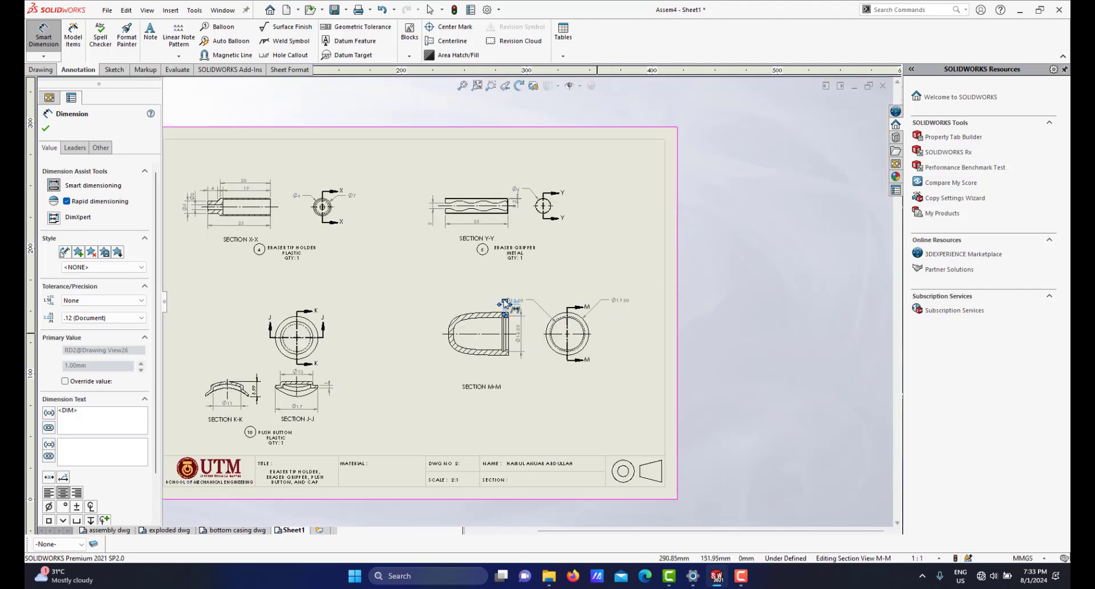
scroll(502, 304, "down", 3)
scroll(504, 303, "down", 1)
scroll(597, 262, "down", 2)
right_click(598, 267)
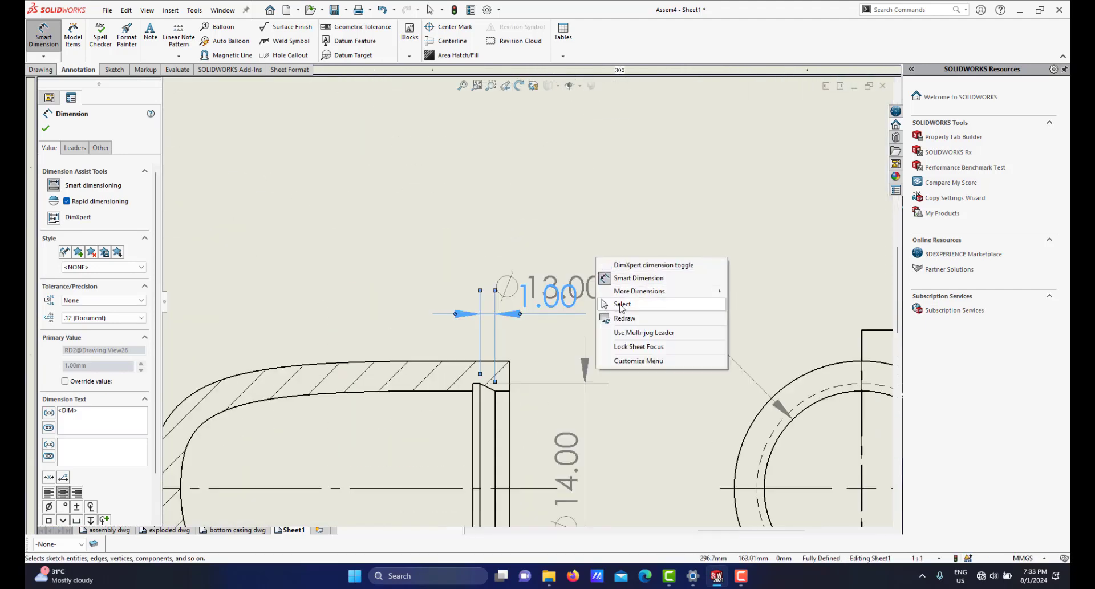
left_click(622, 302)
left_click_drag(686, 287, 715, 279)
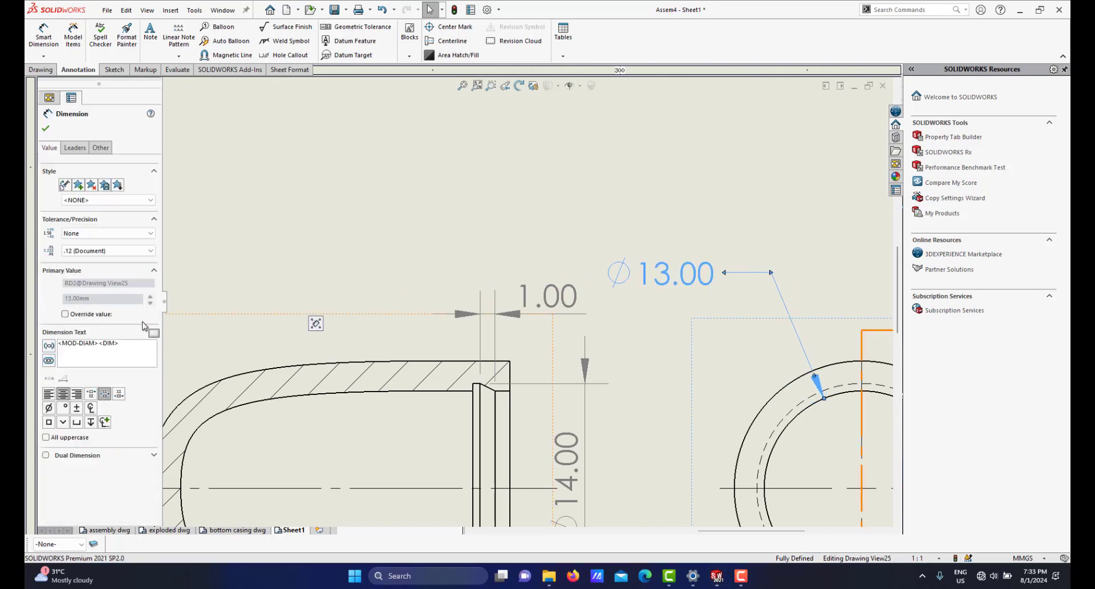
Set the precision of the end view's inner diameter dimension to None so that it has no decimals.
left_click(148, 251)
left_click(118, 263)
left_click(150, 251)
left_click(103, 257)
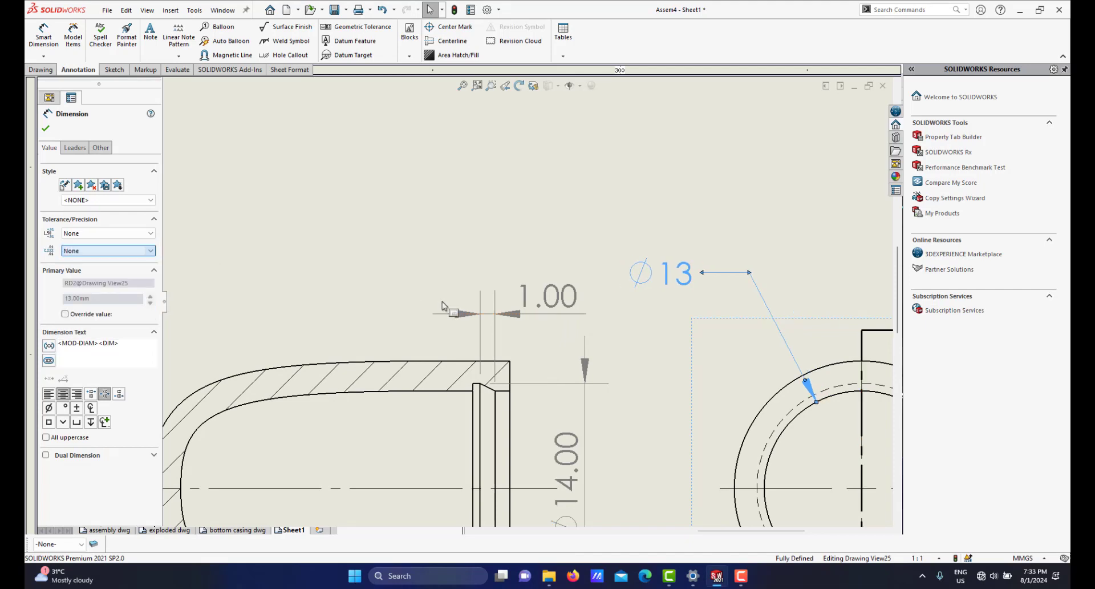
Set the precision of the sloped side's length and groove diameter dimensions in section M-M to None.
scroll(519, 305, "up", 2)
left_click(538, 302)
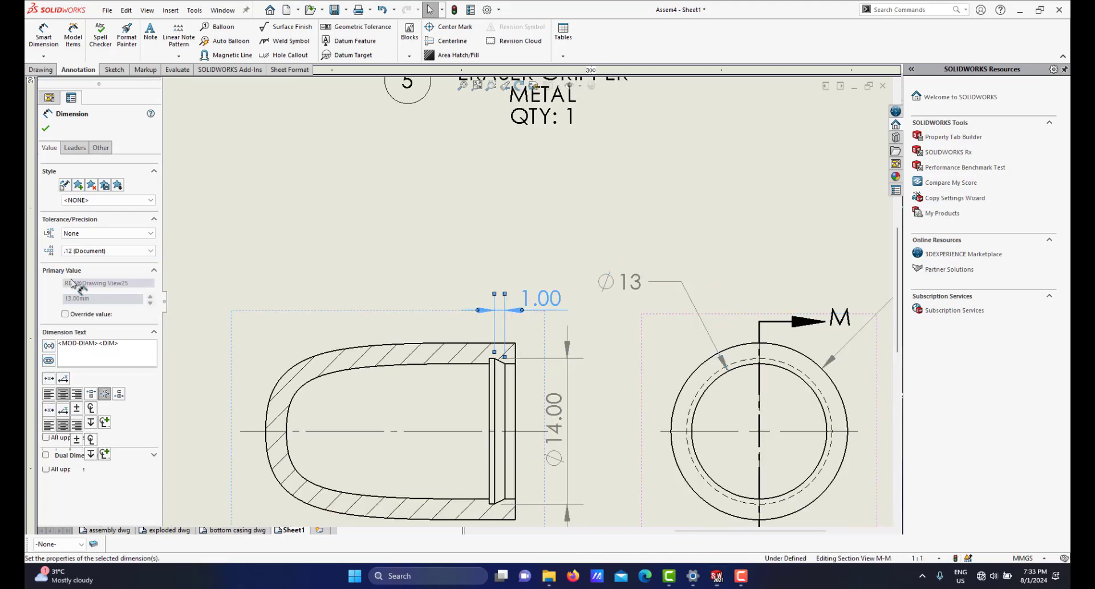
left_click(138, 253)
left_click(103, 258)
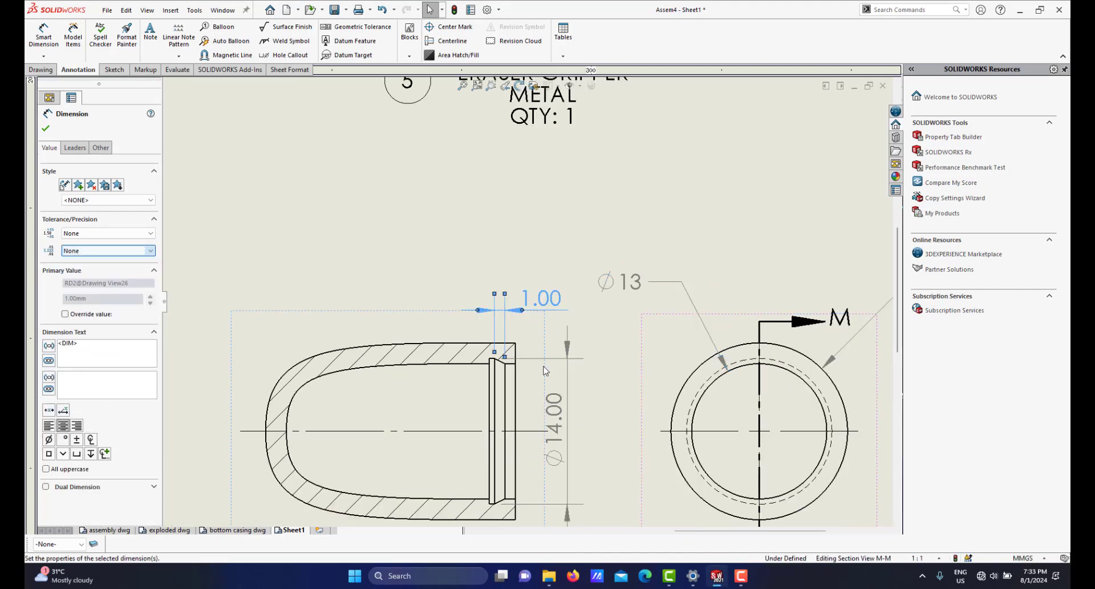
scroll(529, 412, "up", 3)
scroll(543, 350, "down", 3)
left_click(543, 343)
left_click(135, 254)
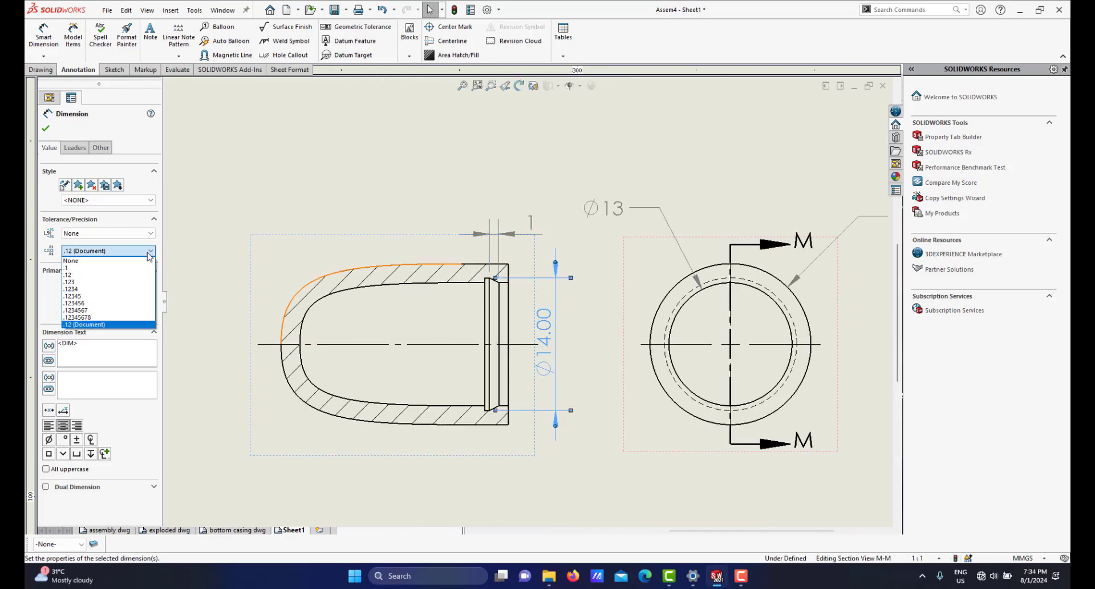
left_click(114, 260)
Examine the upper groove profile near the cap's open end in section M-M for edges still lacking dimensions.
scroll(554, 338, "up", 3)
scroll(588, 321, "down", 3)
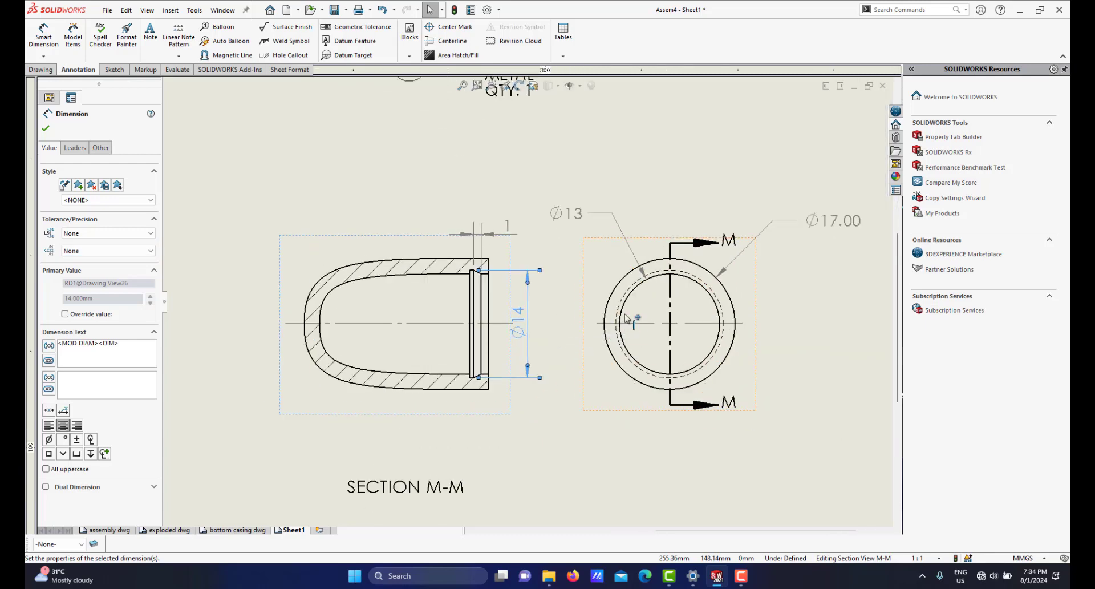
scroll(615, 317, "down", 1)
scroll(548, 307, "down", 1)
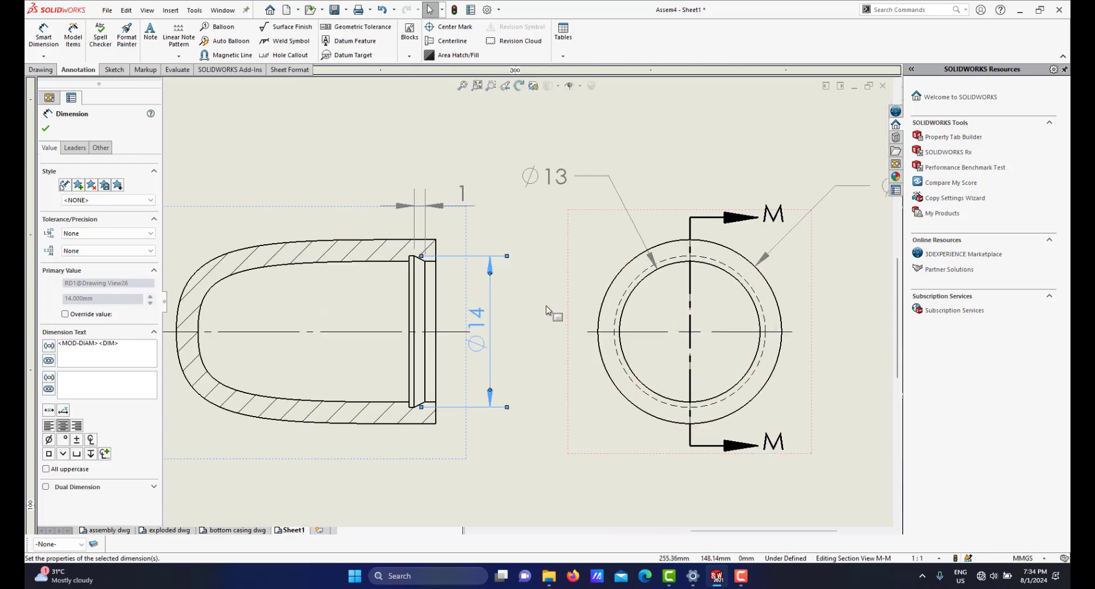
scroll(701, 280, "down", 1)
scroll(418, 258, "down", 1)
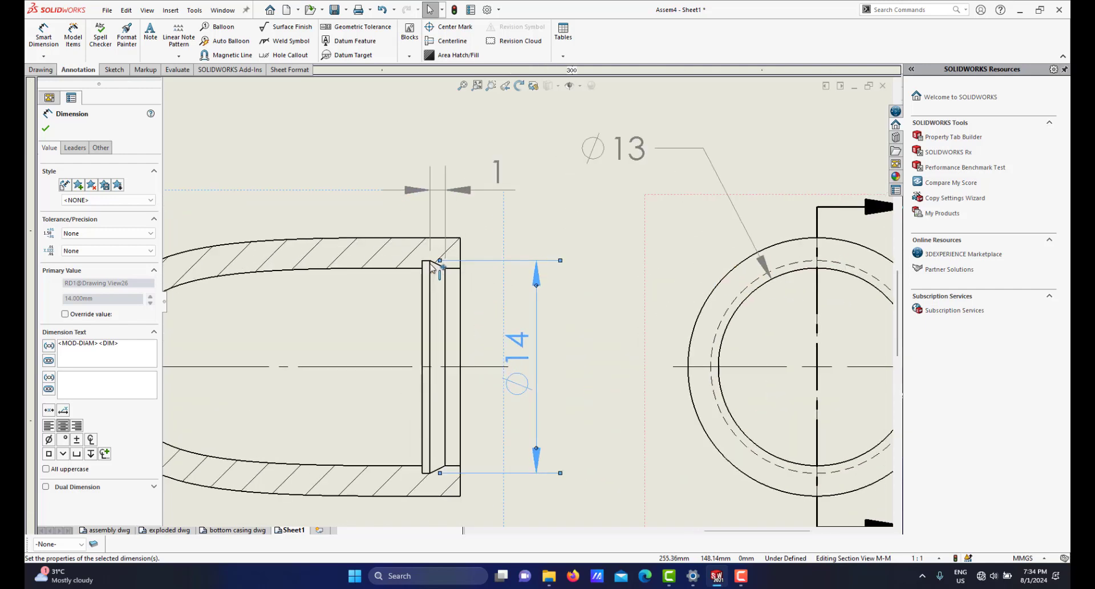
scroll(426, 266, "down", 1)
scroll(443, 283, "up", 3)
scroll(464, 289, "down", 3)
scroll(501, 306, "down", 2)
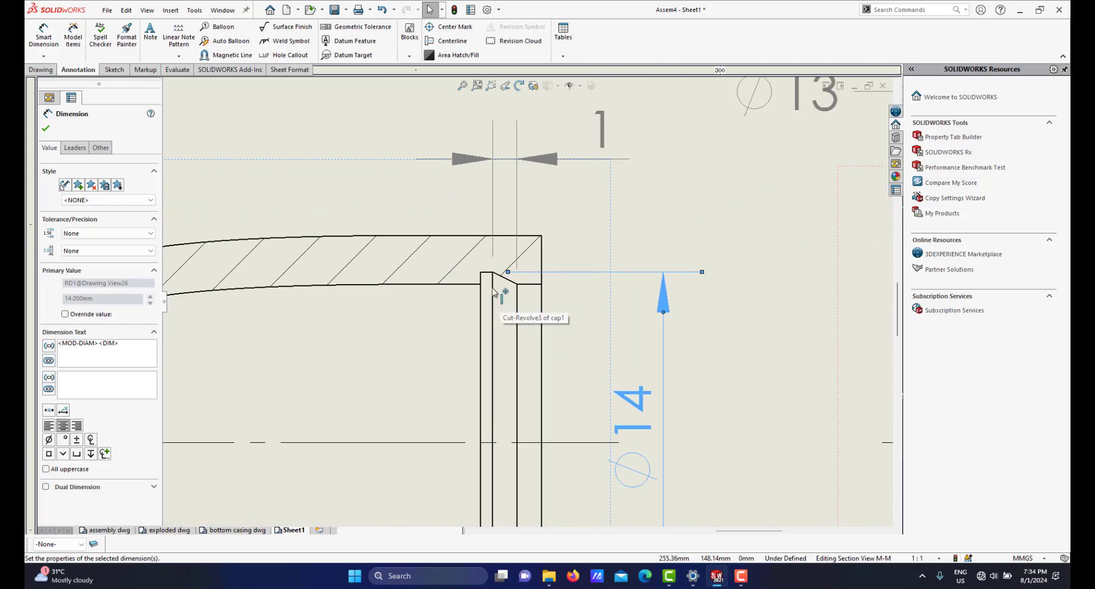
scroll(544, 293, "down", 2)
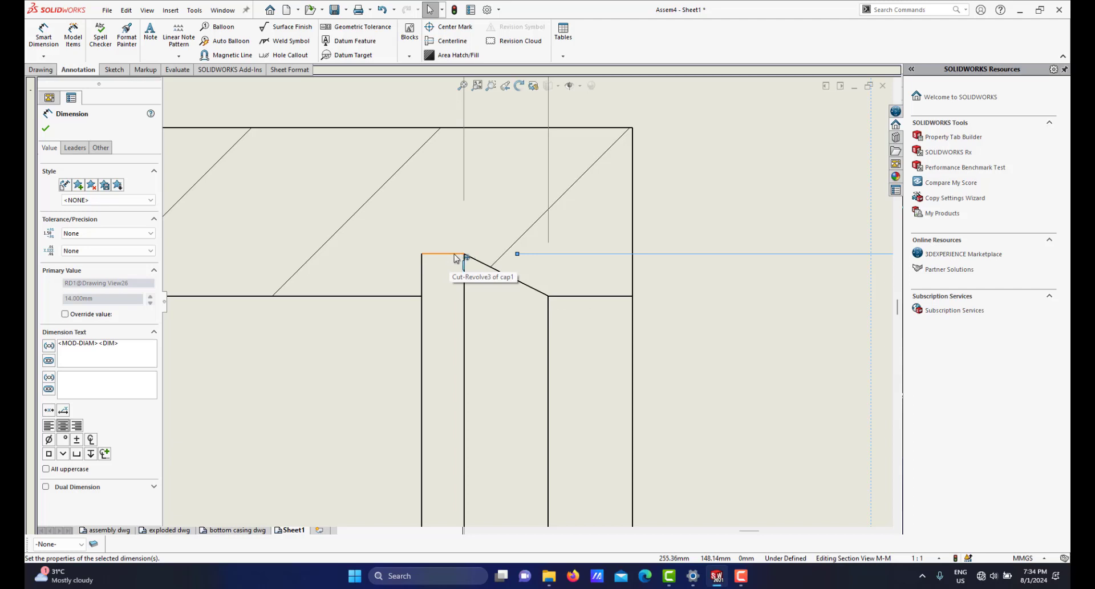
Dimension the groove's depth in section M-M, from its flat bottom to the inner edge at the cap's open end.
left_click(607, 302)
left_click(598, 297)
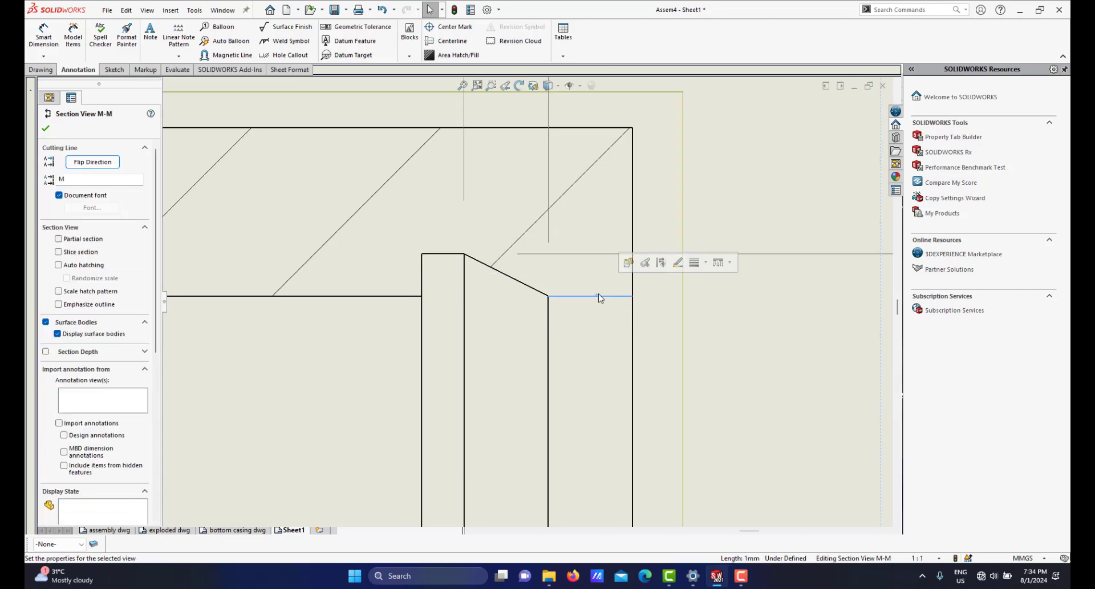
left_click(735, 191)
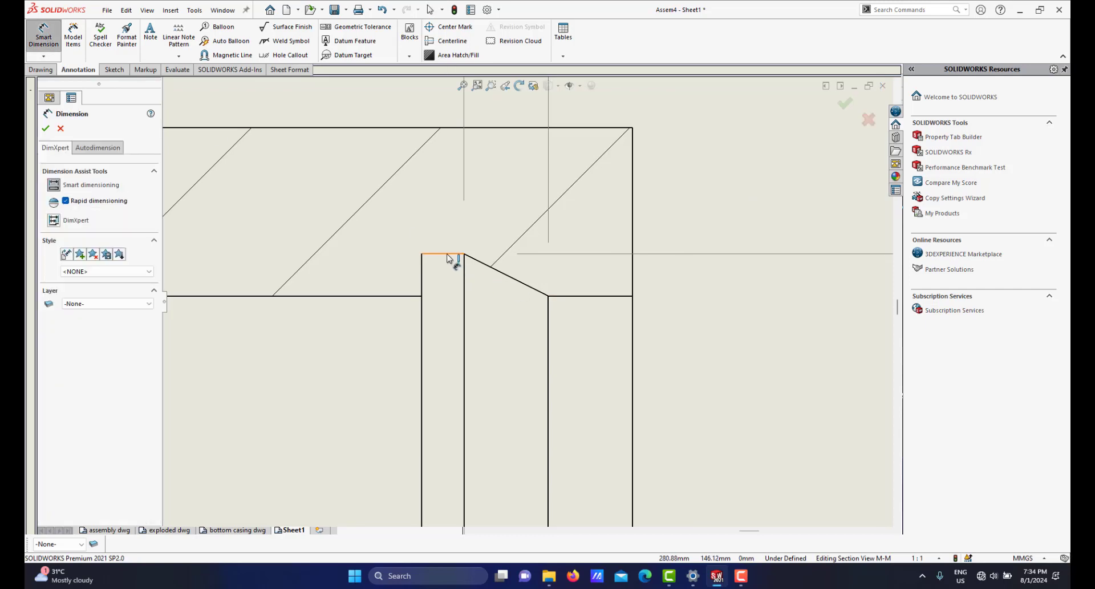
left_click(448, 254)
left_click(609, 297)
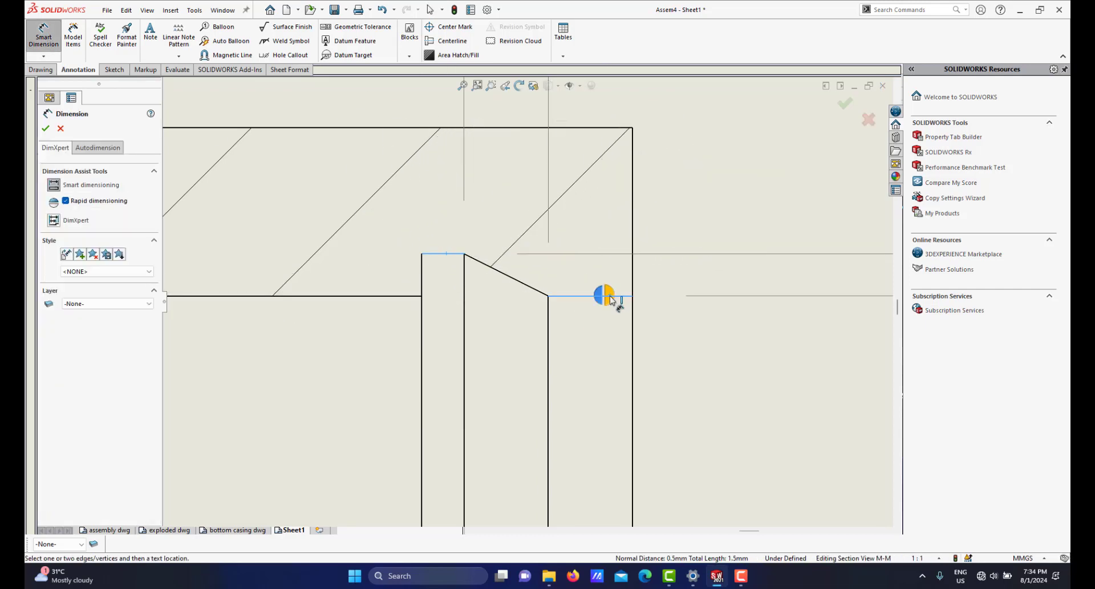
left_click(610, 295)
scroll(610, 317, "down", 5)
scroll(610, 317, "up", 5)
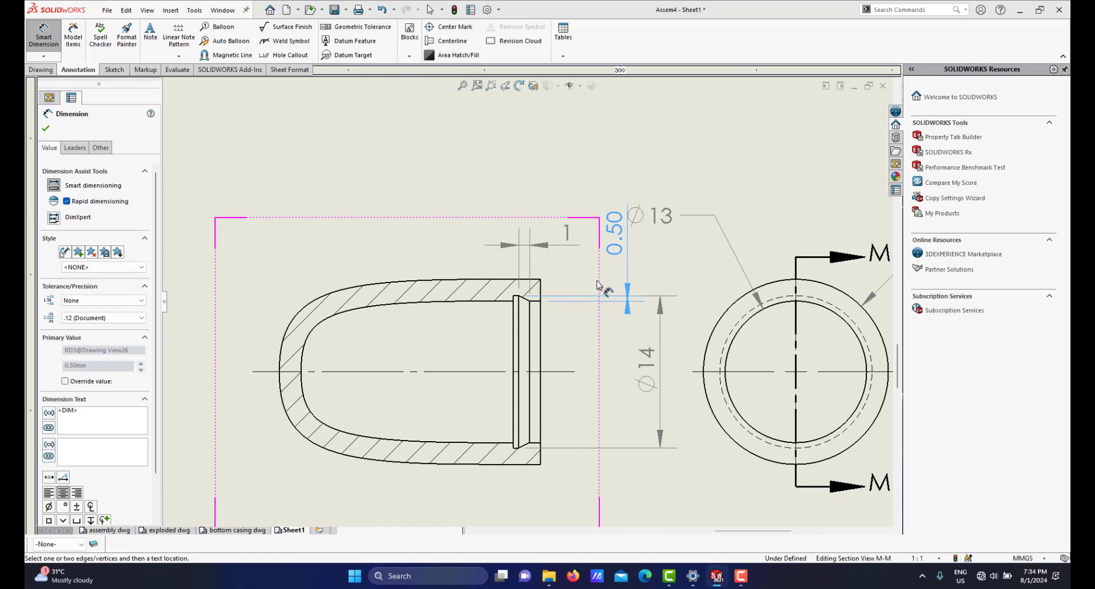
Move the groove's depth dimension closer to the cap with its text below the arrows, and set its precision to .1.
scroll(635, 288, "down", 3)
right_click(649, 268)
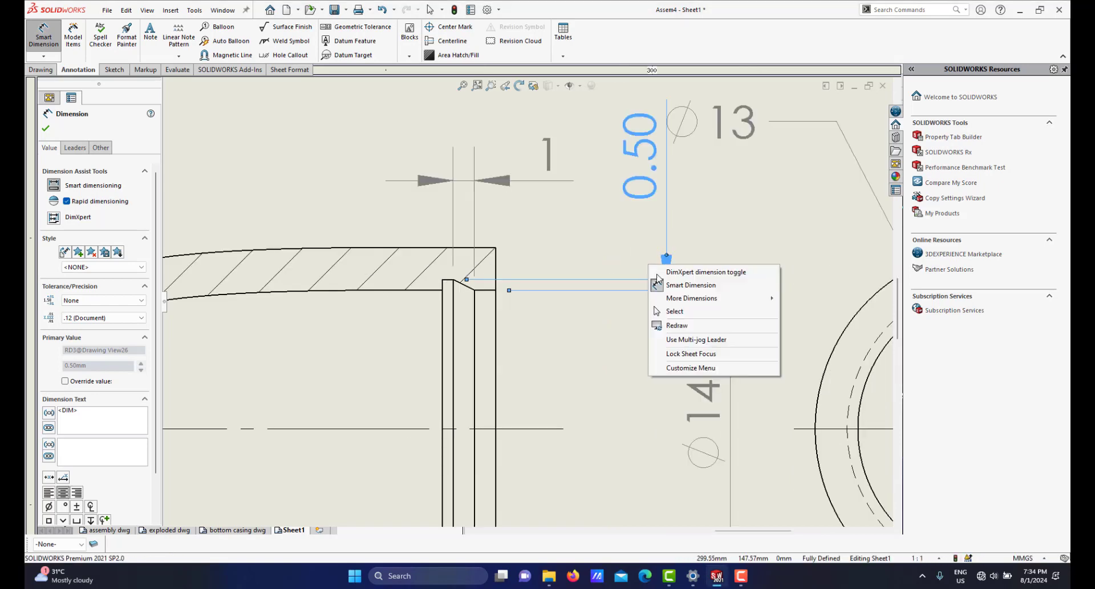
left_click(662, 312)
left_click_drag(668, 268, 599, 456)
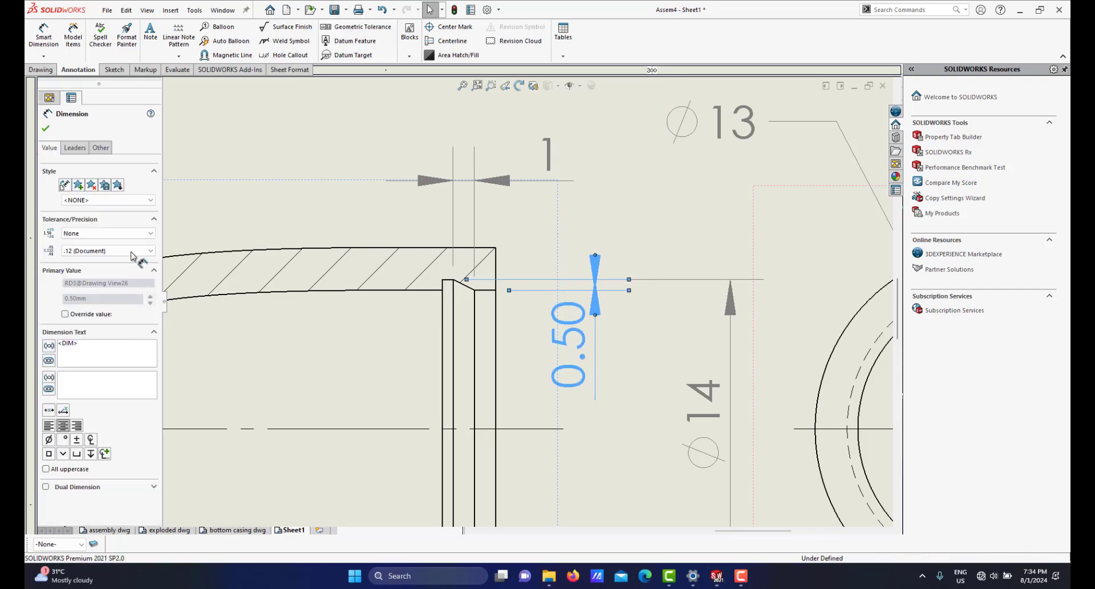
left_click(132, 251)
left_click(114, 273)
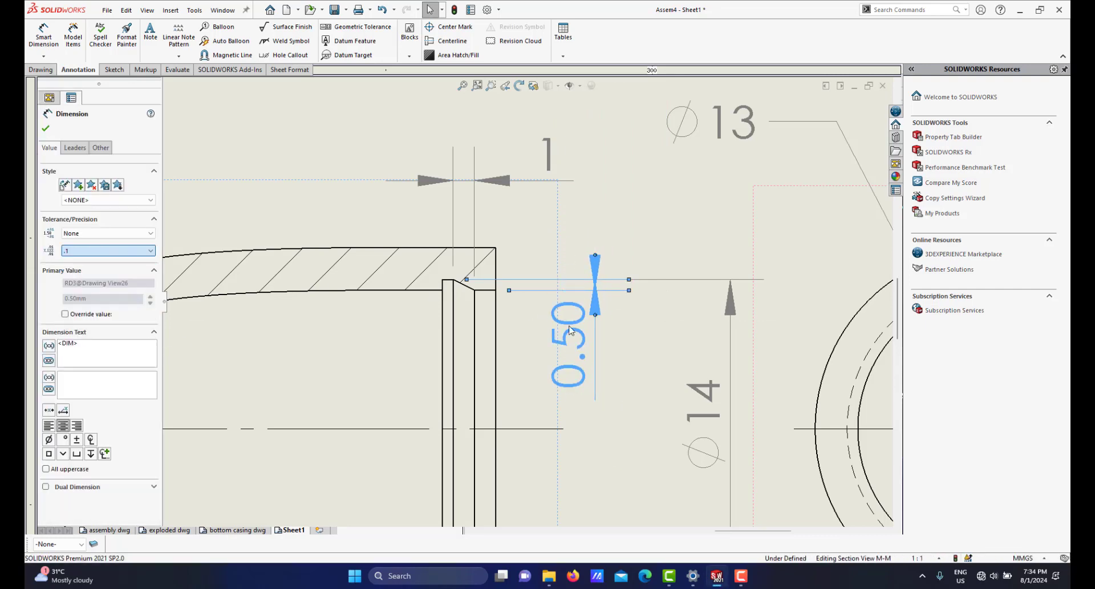
Examine section M-M and its groove dimensions, including the groove profile at the cap's lower wall.
scroll(569, 335, "up", 5)
scroll(526, 341, "down", 2)
scroll(525, 340, "down", 3)
scroll(521, 447, "up", 3)
scroll(525, 416, "down", 2)
scroll(531, 365, "up", 2)
scroll(536, 275, "down", 3)
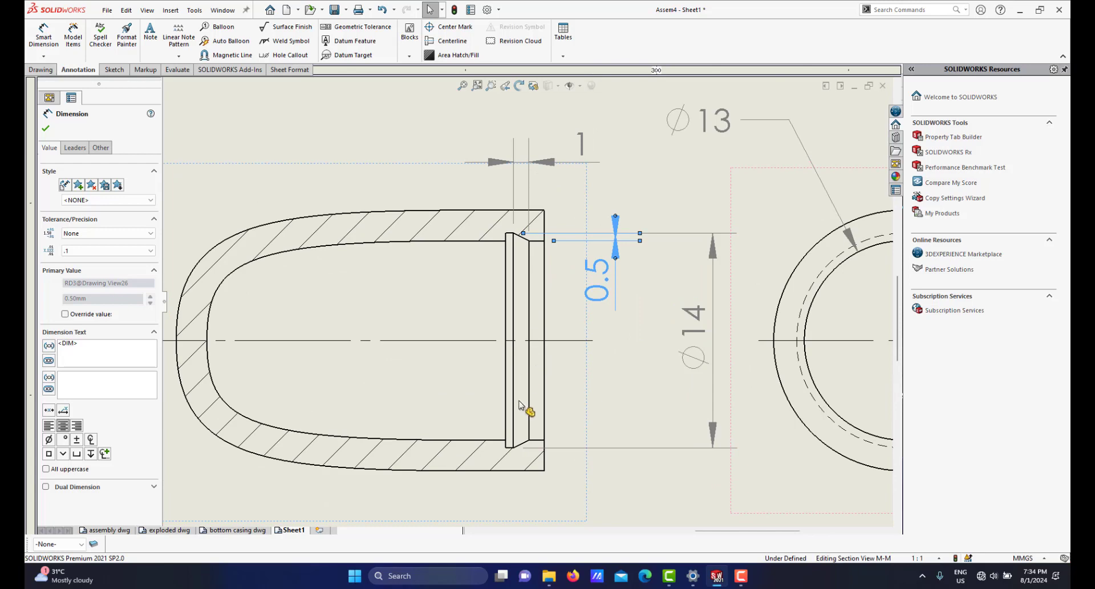
scroll(517, 443, "down", 2)
scroll(524, 311, "up", 2)
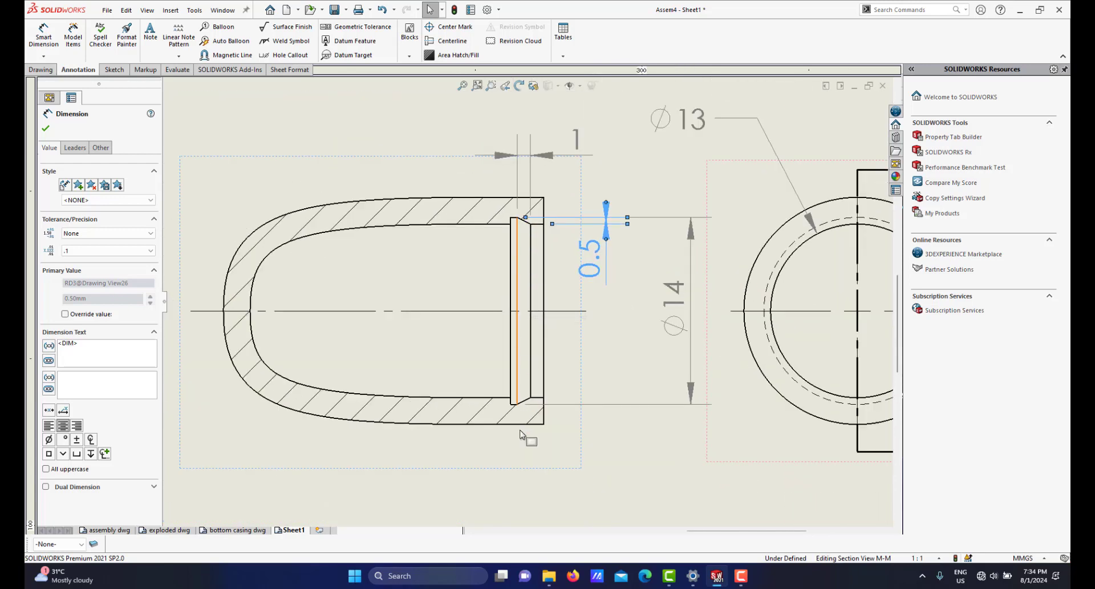
Dimension the width of the groove's flat bottom at the lower wall in section M-M, placing it below the cap.
scroll(520, 427, "down", 5)
left_click(527, 345)
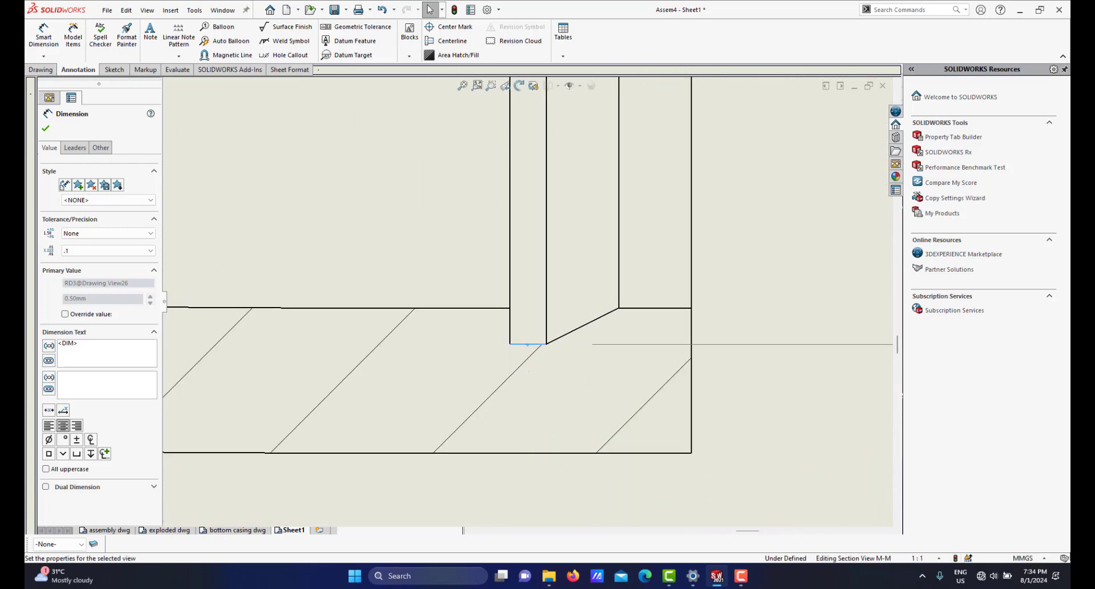
left_click(780, 398)
left_click(35, 31)
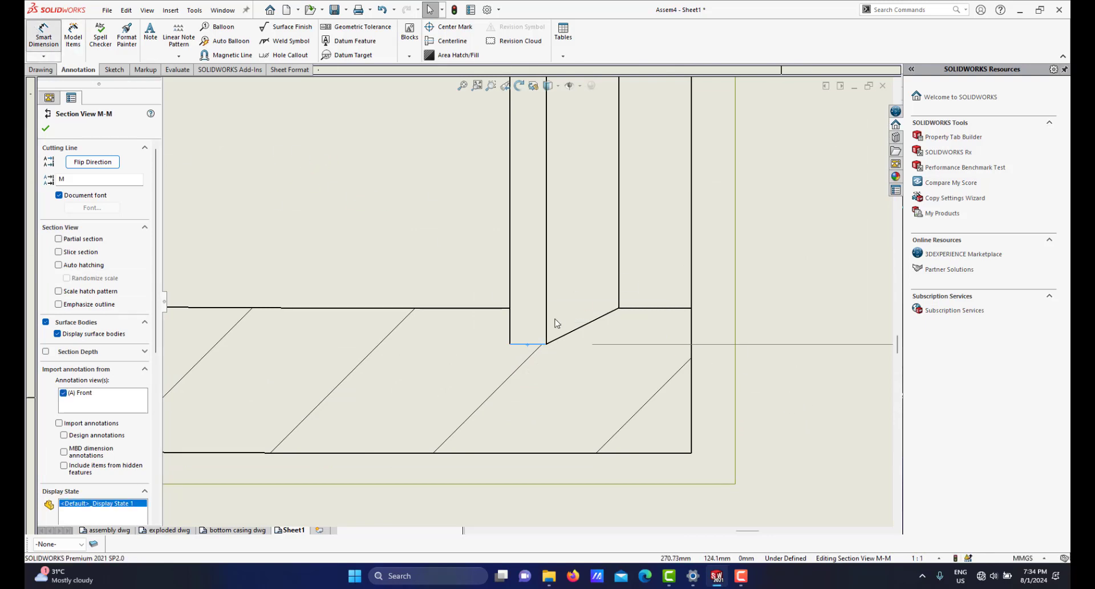
left_click(527, 344)
left_click(529, 349)
scroll(580, 376, "up", 5)
scroll(580, 377, "up", 5)
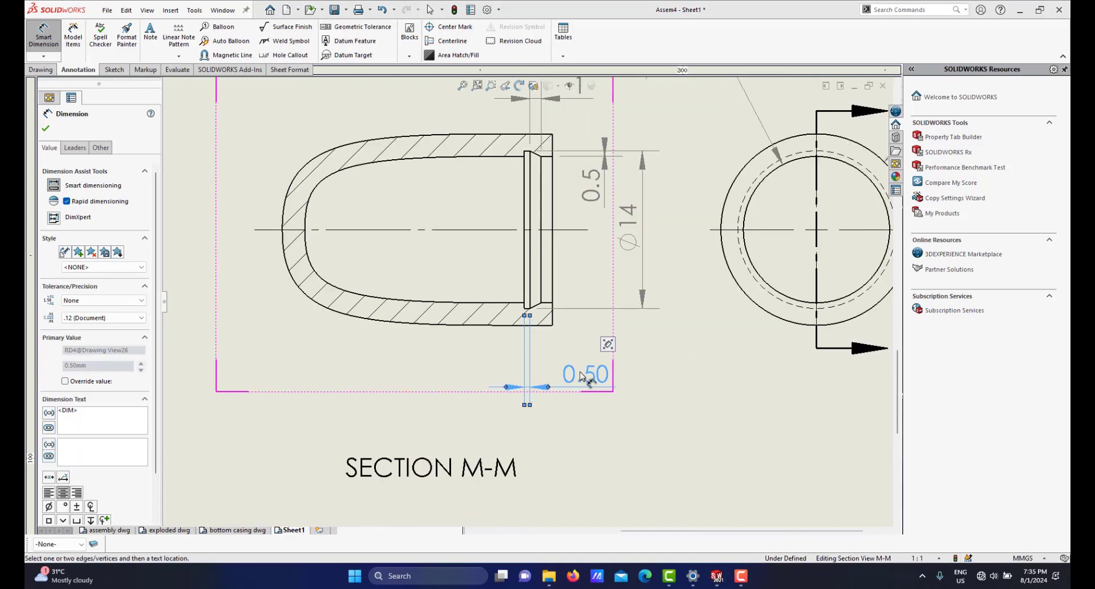
Adjust the position of the flat bottom's width dimension so it sits slightly closer to the cap's lower edge.
scroll(546, 333, "down", 3)
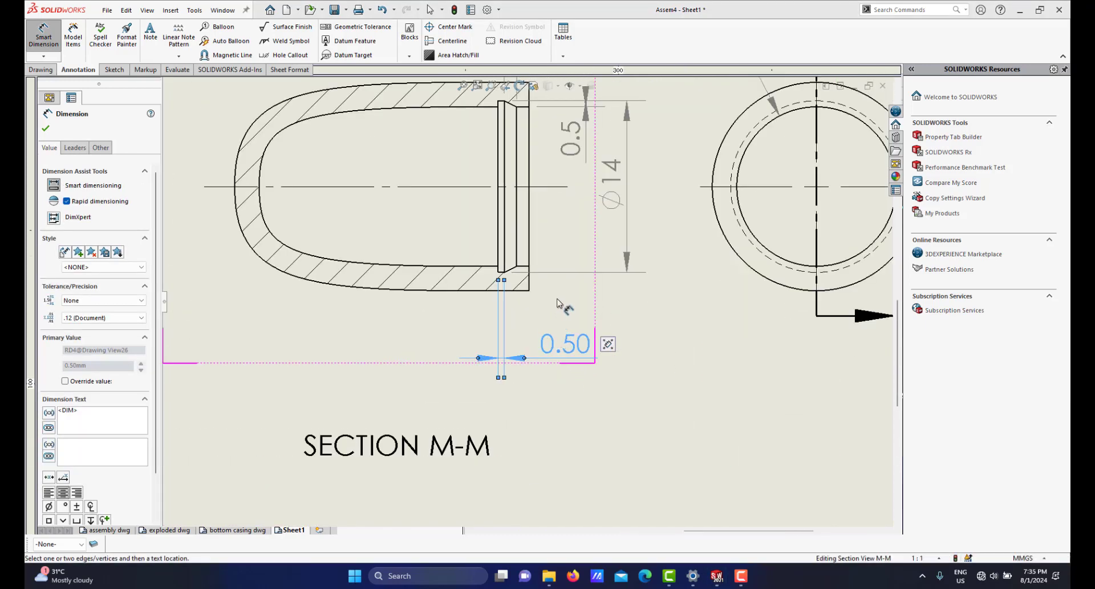
left_click_drag(561, 342, 556, 303)
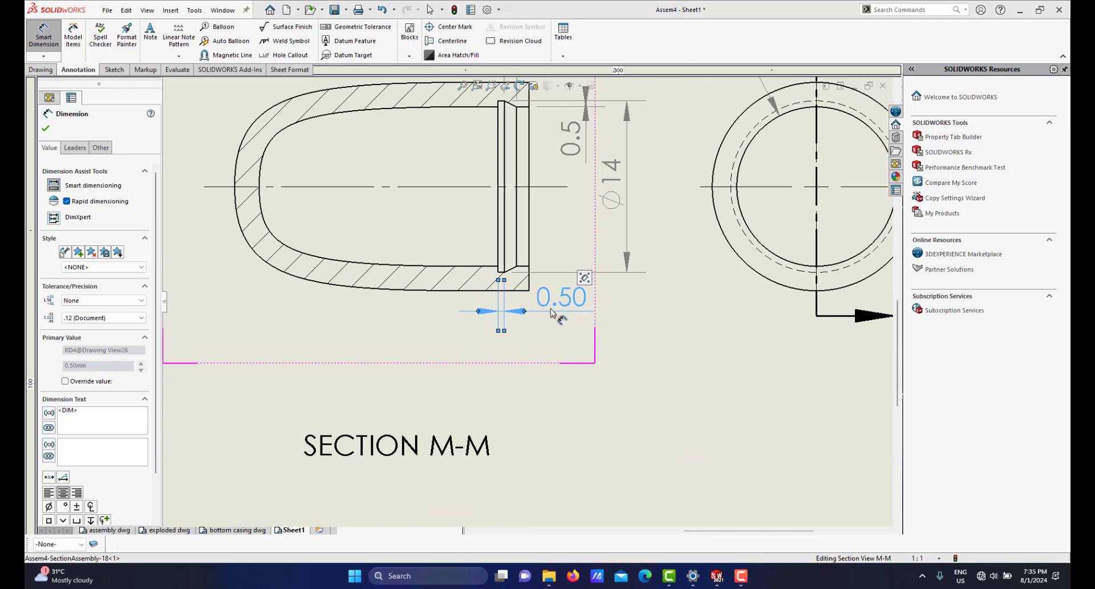
key("ctrl+z")
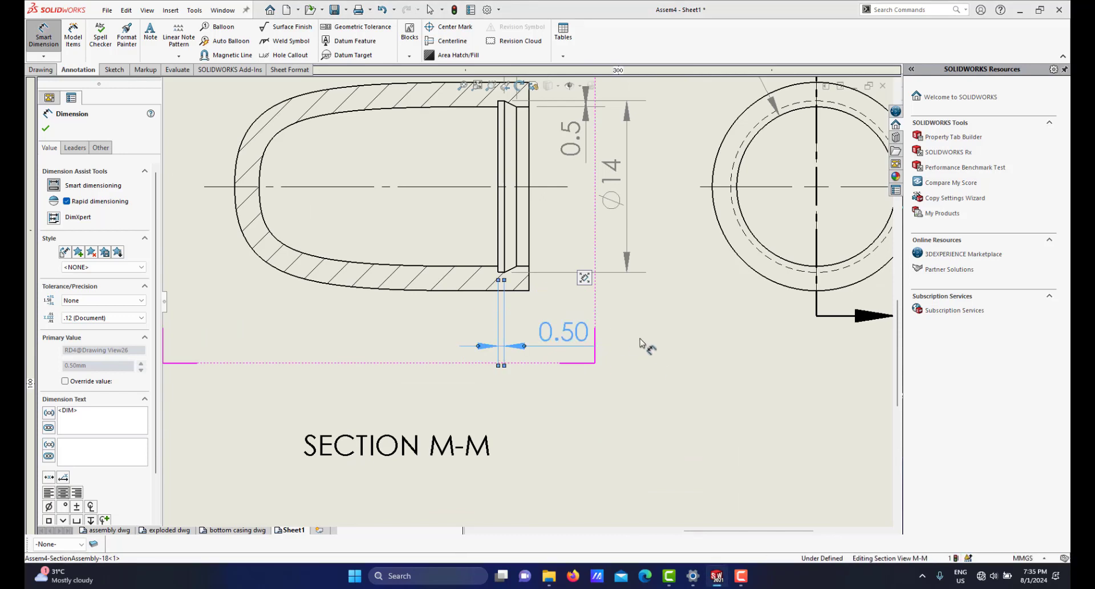
Set the precision of the flat bottom's width dimension to .1, giving it one decimal place.
left_click(120, 318)
left_click(109, 326)
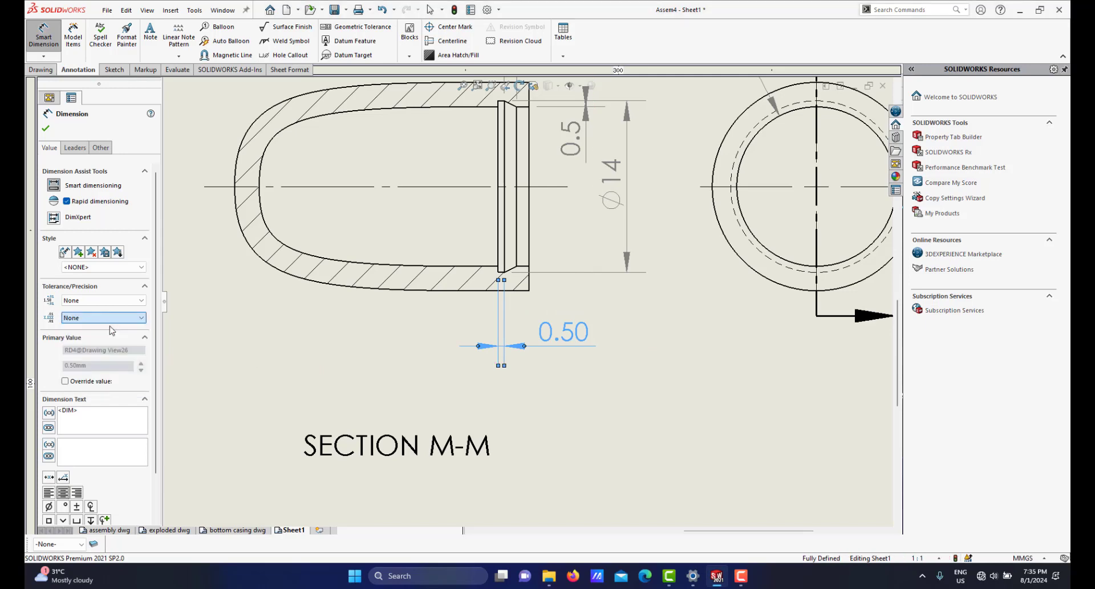
left_click(118, 320)
left_click(110, 334)
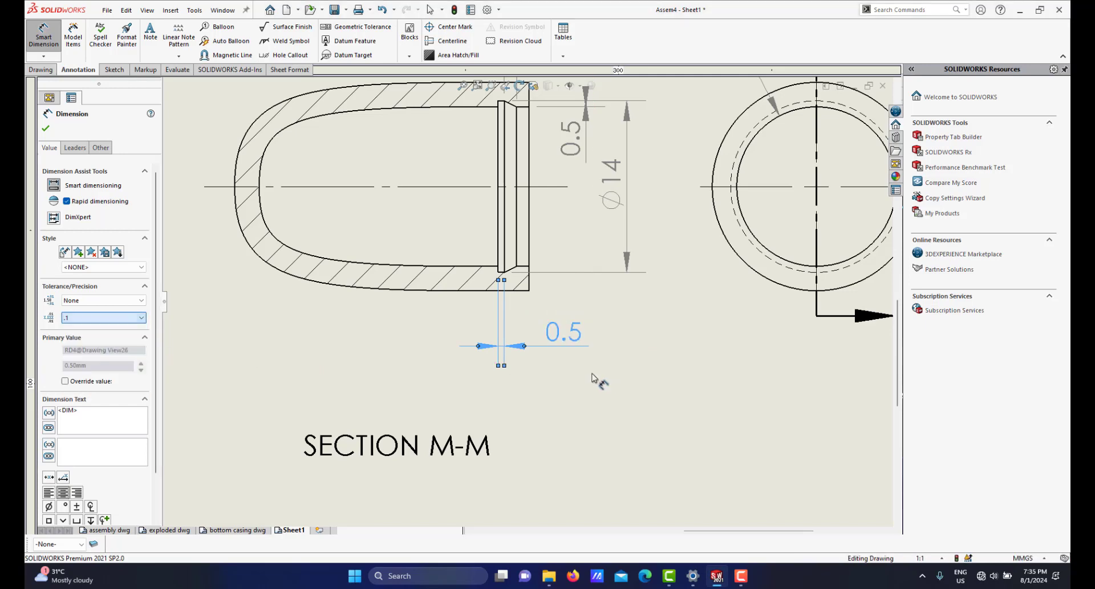
left_click(564, 387)
Examine the cap profile and dimensions in section M-M for features that still lack dimensions.
scroll(564, 387, "up", 4)
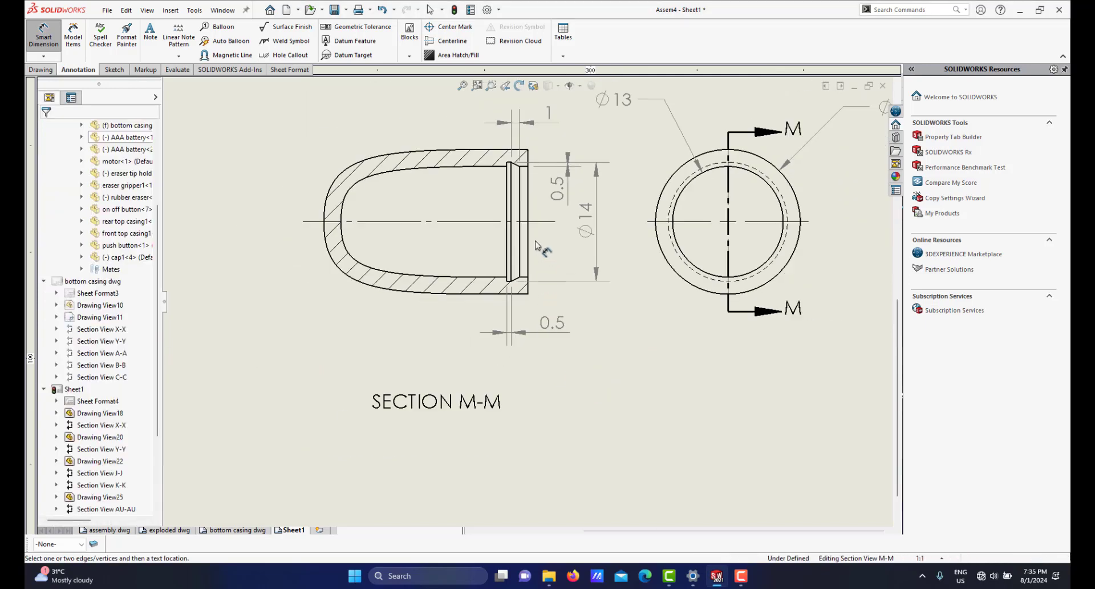
scroll(496, 236, "down", 3)
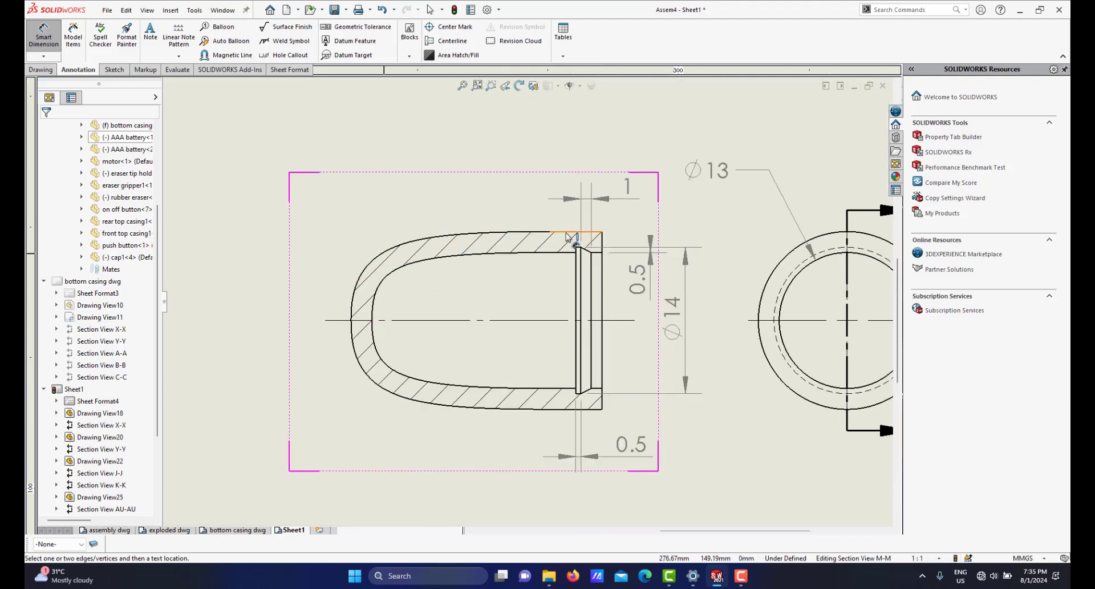
scroll(502, 297, "up", 3)
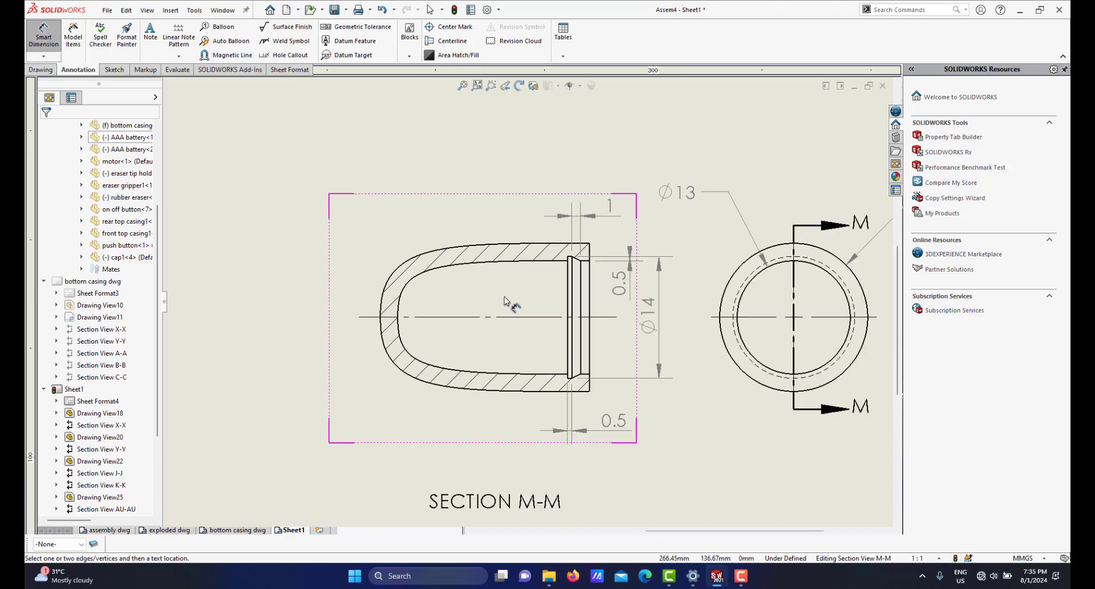
scroll(498, 295, "down", 3)
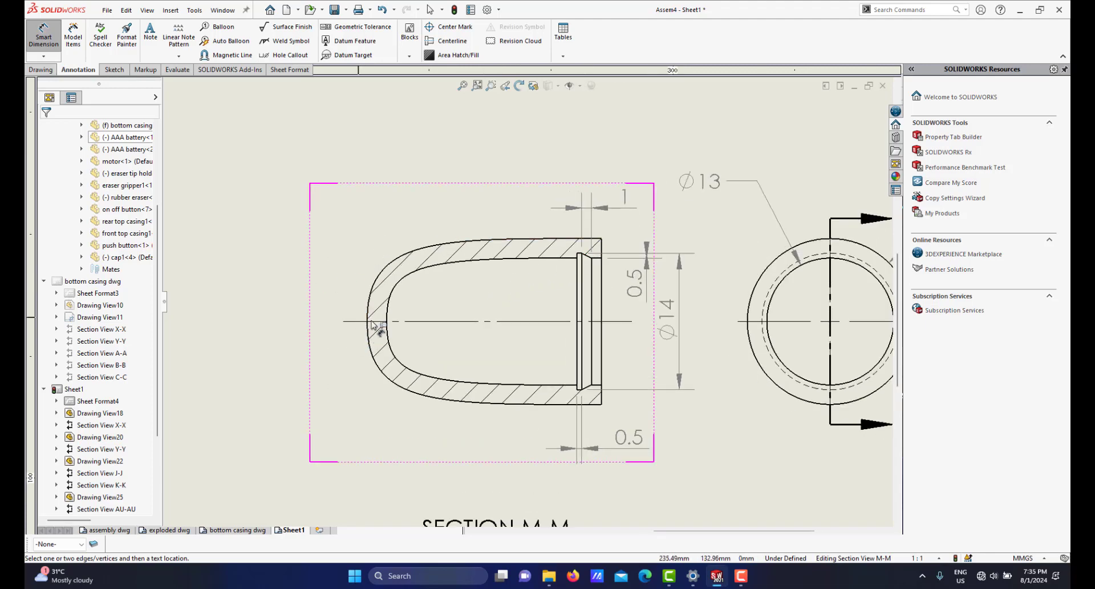
scroll(562, 280, "up", 2)
scroll(562, 279, "down", 1)
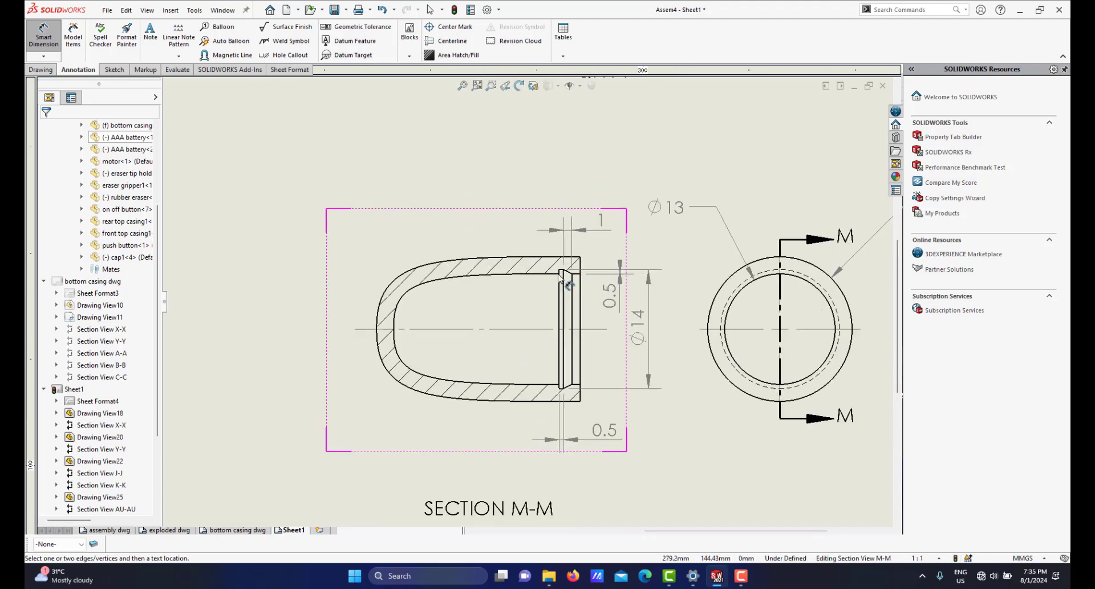
key("Escape")
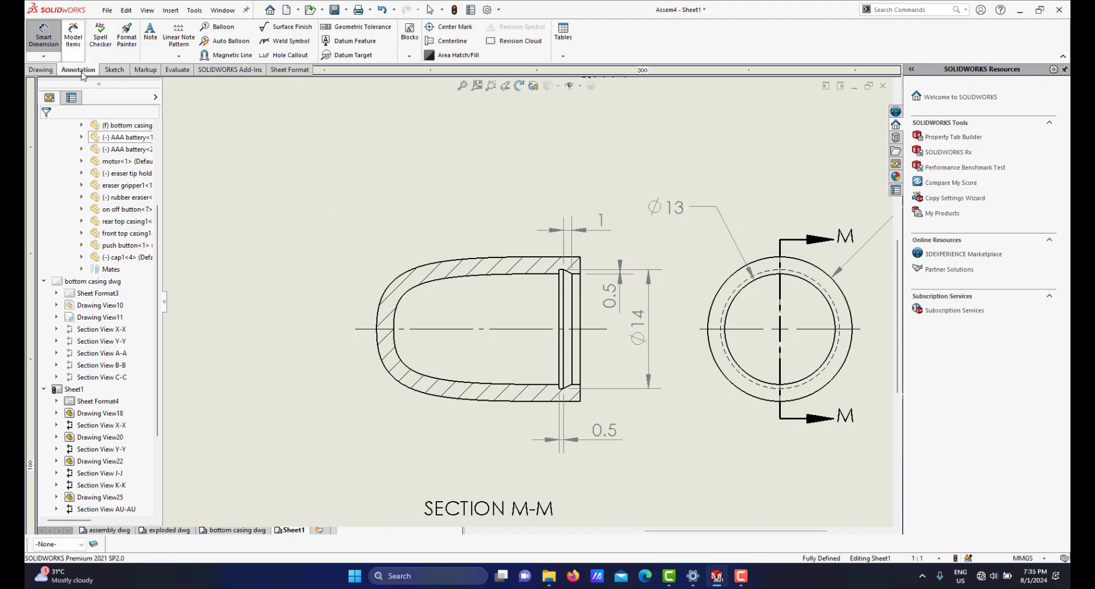
left_click(580, 261)
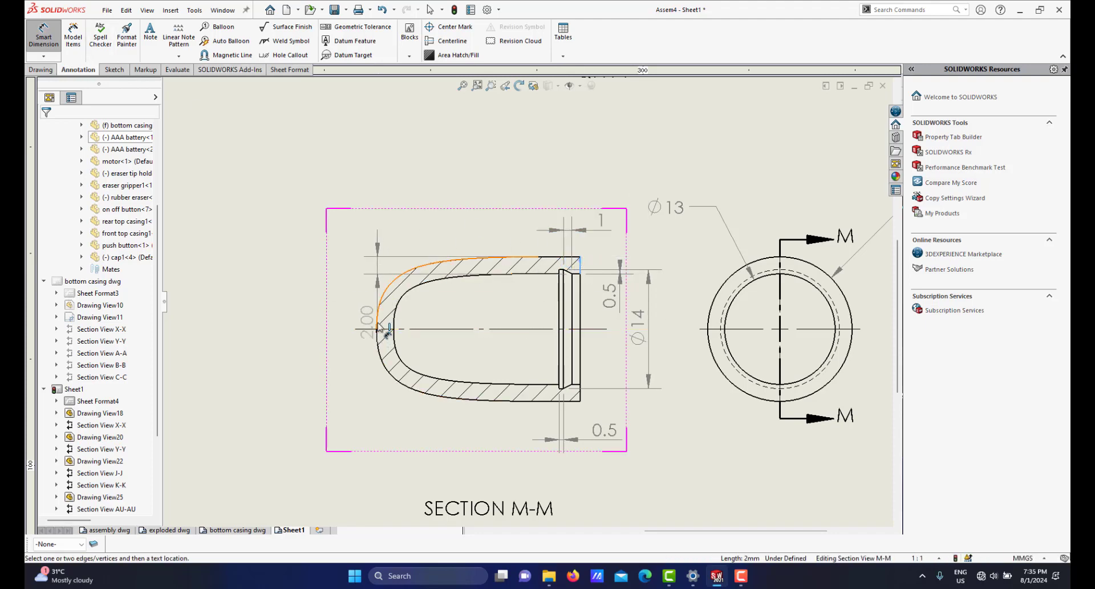
scroll(377, 326, "down", 2)
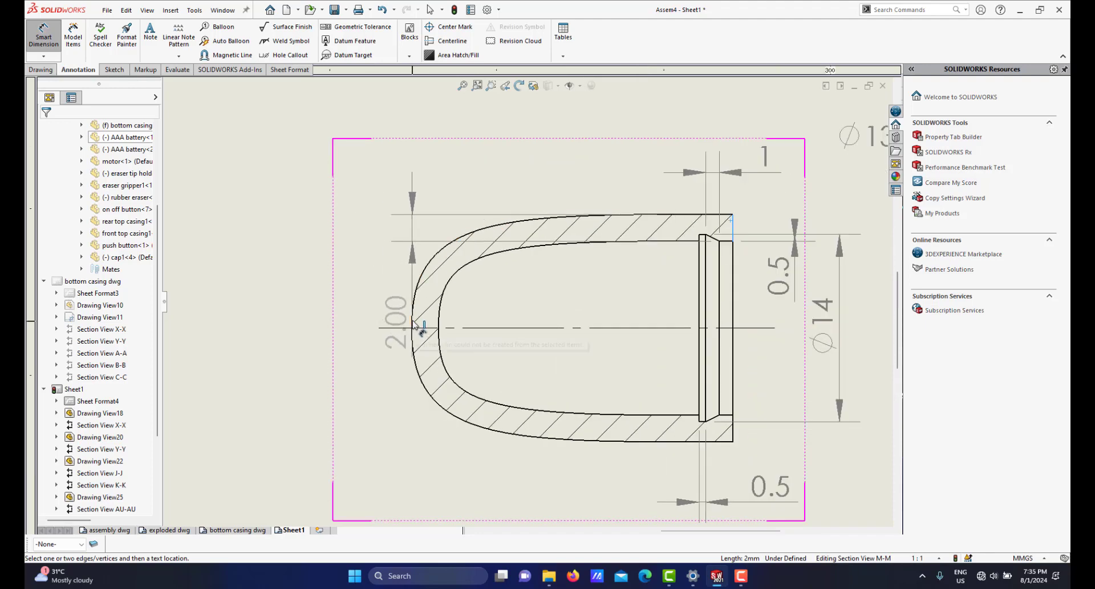
key("Escape")
scroll(565, 317, "up", 2)
scroll(571, 308, "down", 1)
right_click(541, 290)
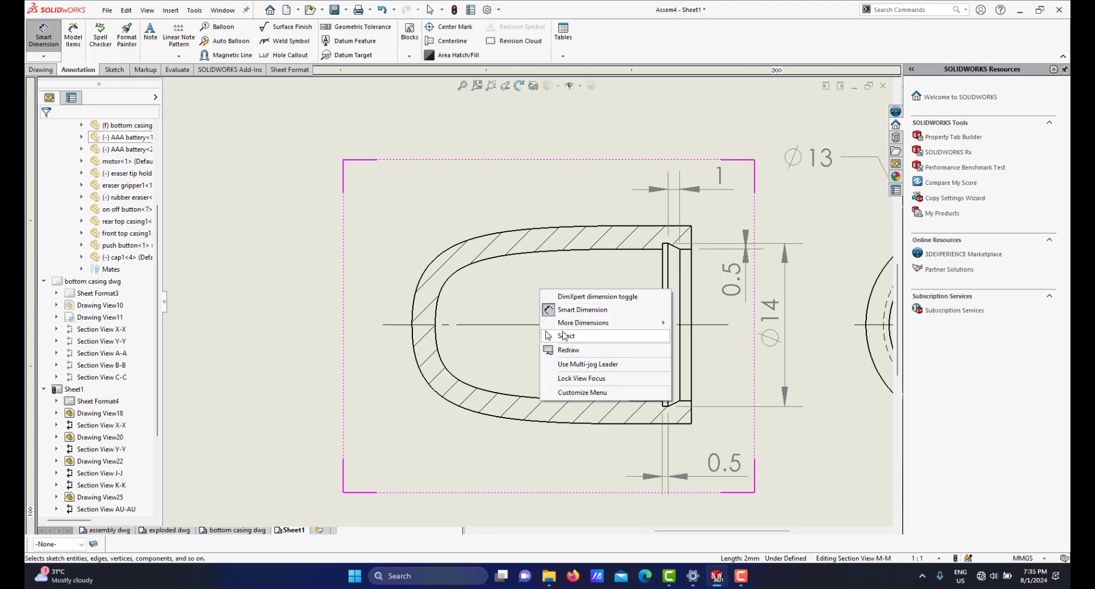
left_click(563, 336)
Dimension the cap's overall length from its rounded tip to the open end in section M-M, placing it above the section label.
scroll(417, 328, "down", 2)
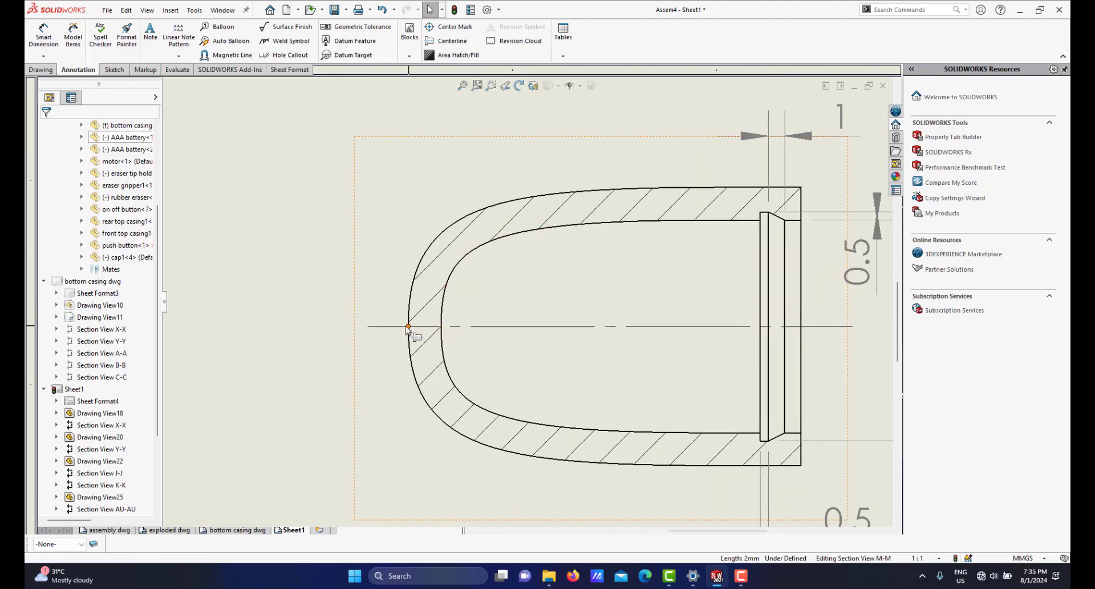
scroll(513, 351, "up", 3)
scroll(453, 312, "down", 2)
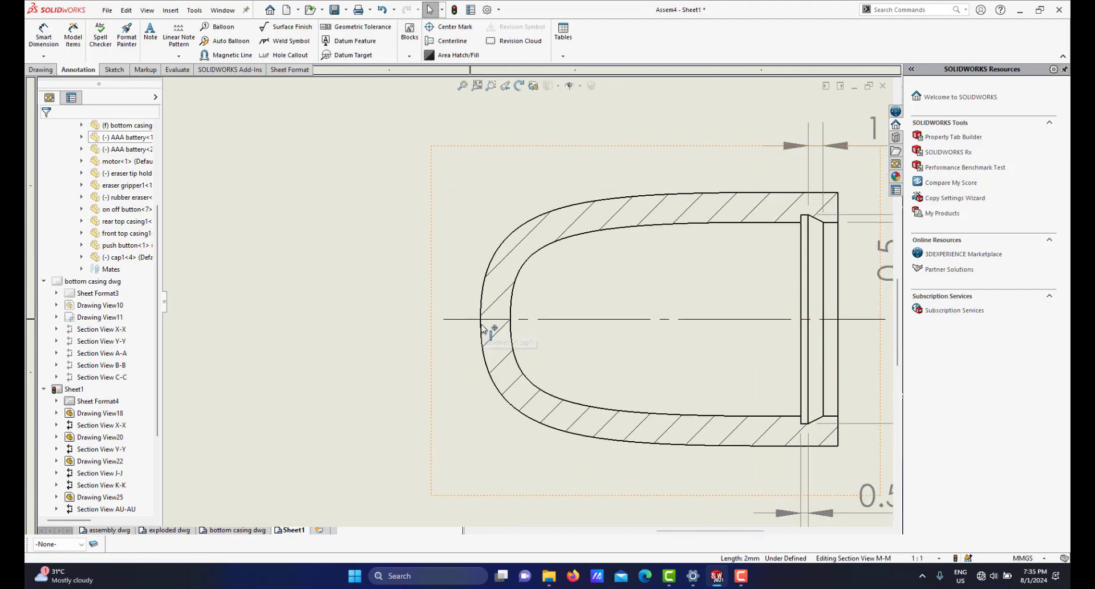
scroll(631, 348, "up", 2)
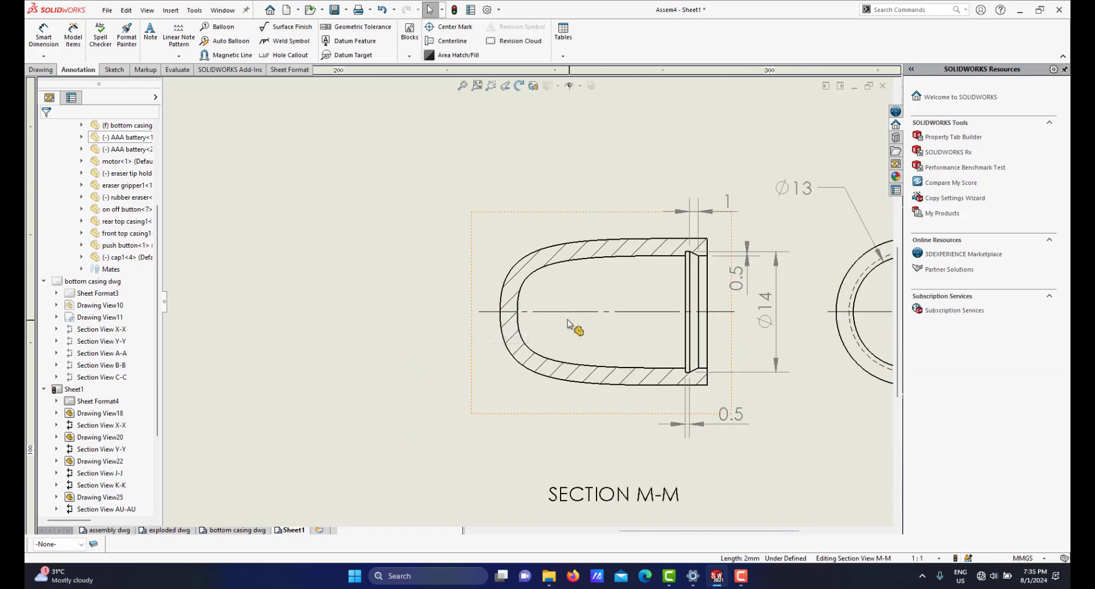
scroll(639, 323, "down", 1)
left_click(43, 37)
left_click(467, 306)
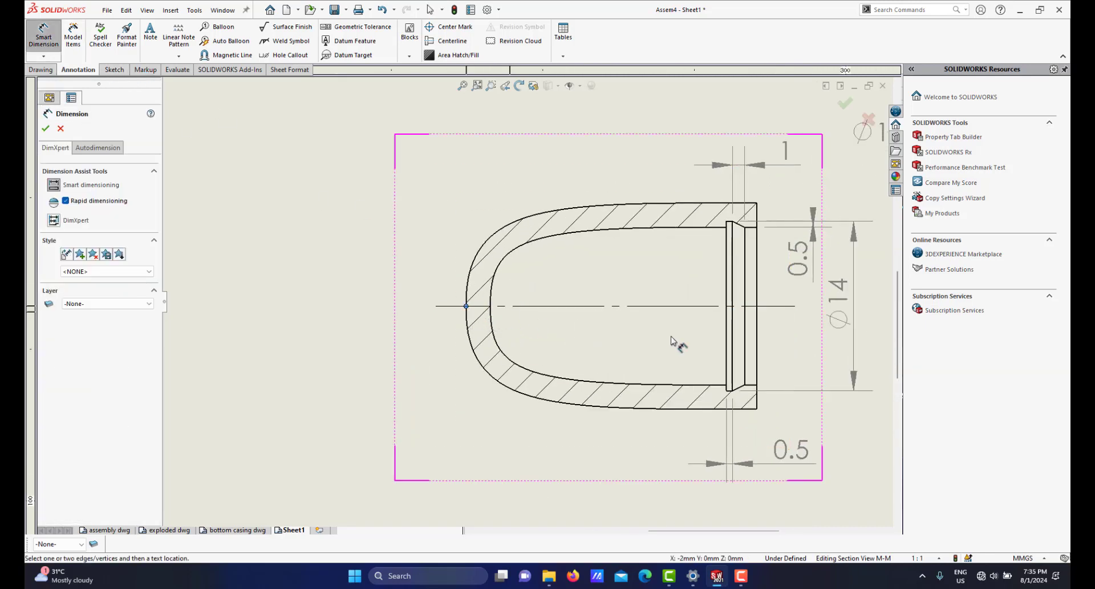
left_click(758, 355)
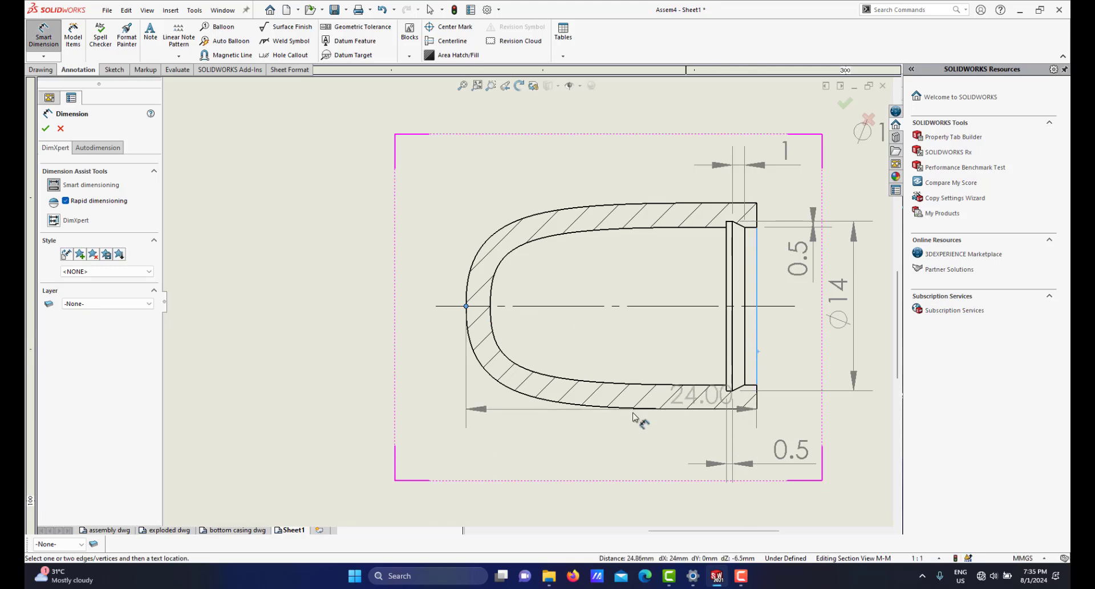
scroll(626, 442, "up", 2)
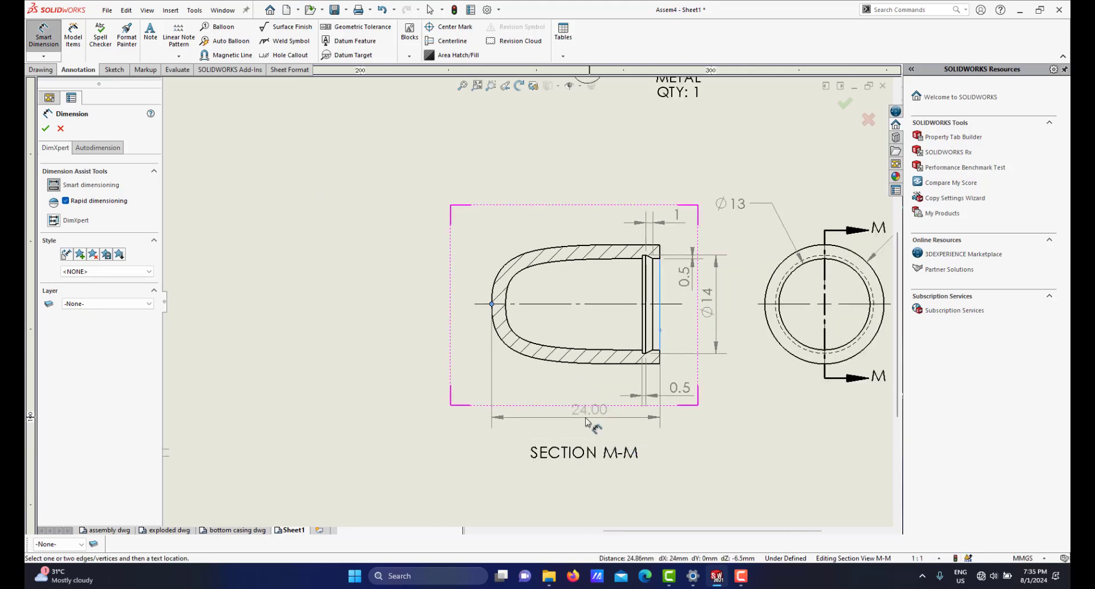
left_click(579, 418)
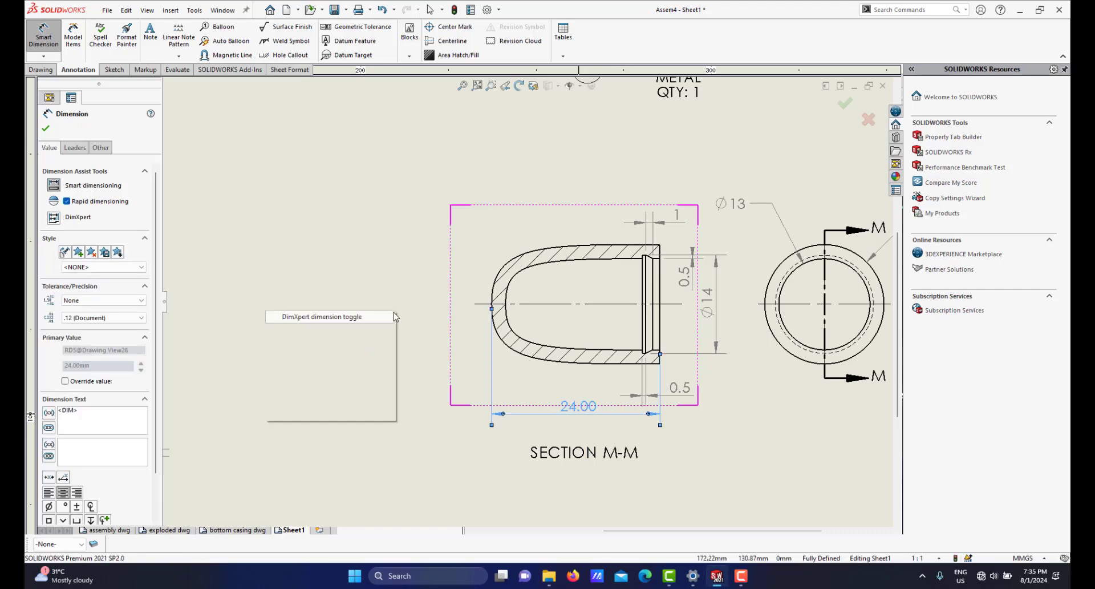
left_click(337, 317)
right_click(337, 317)
left_click(323, 254)
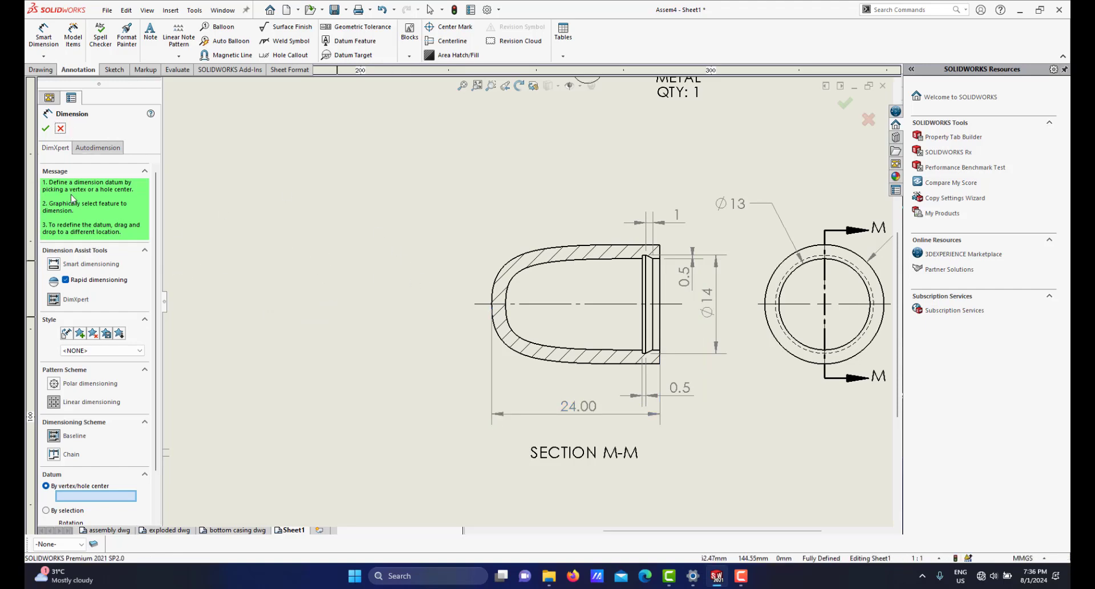
left_click(61, 129)
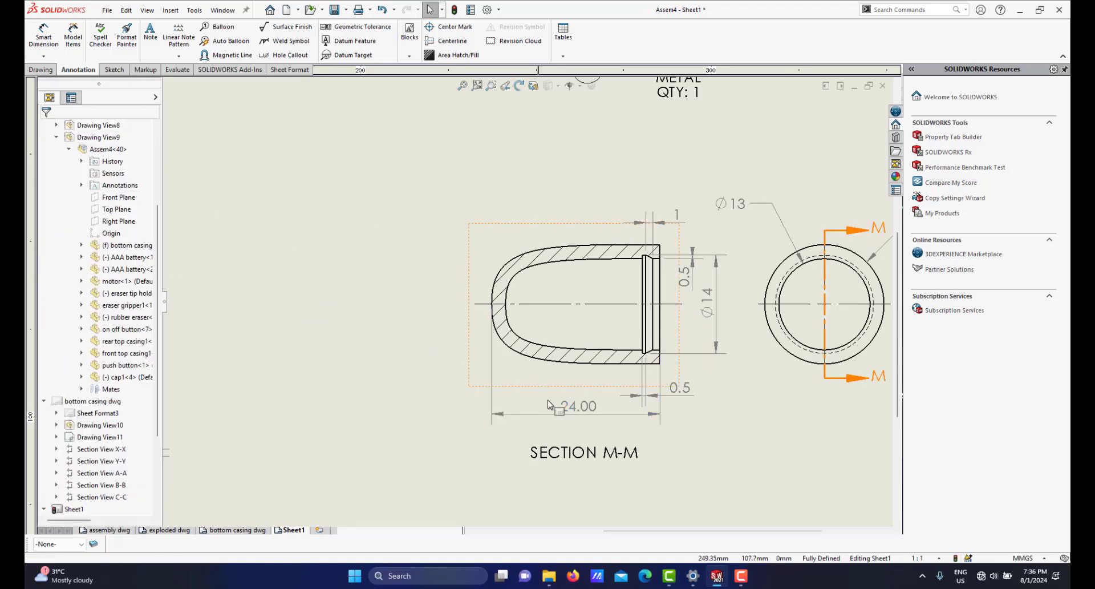
Set the precision of the cap's overall length dimension and of the end view's outer diameter dimension to None.
left_click(578, 406)
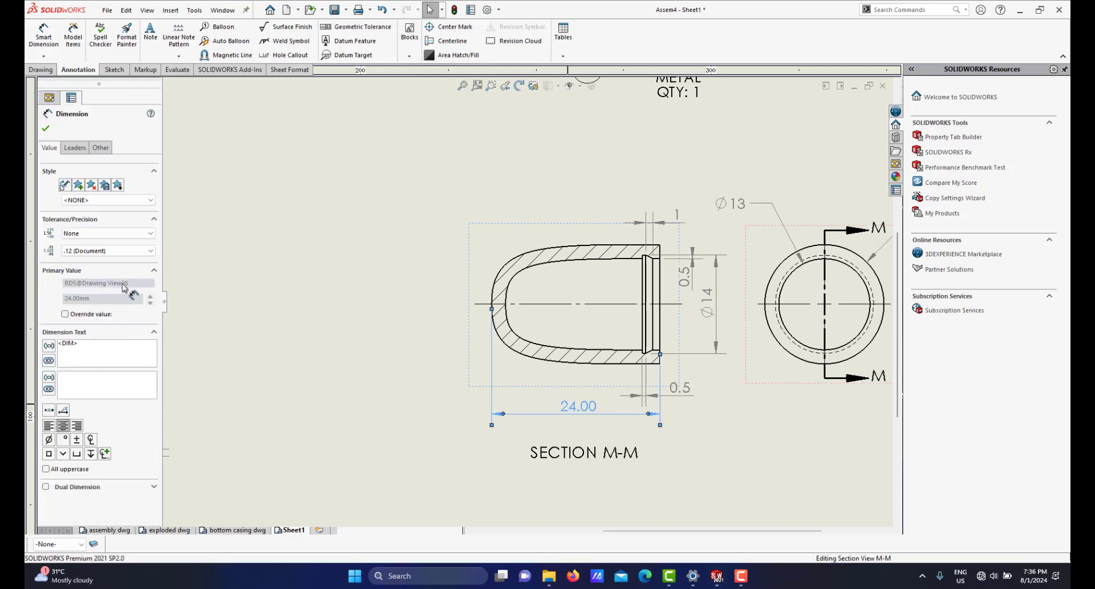
left_click(131, 251)
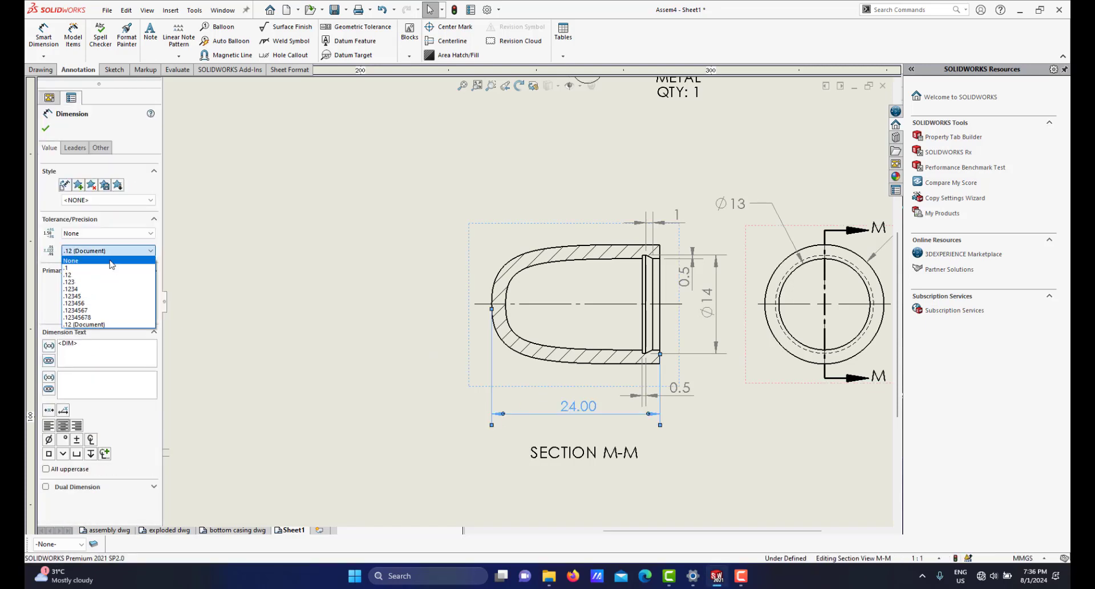
scroll(639, 371, "up", 3)
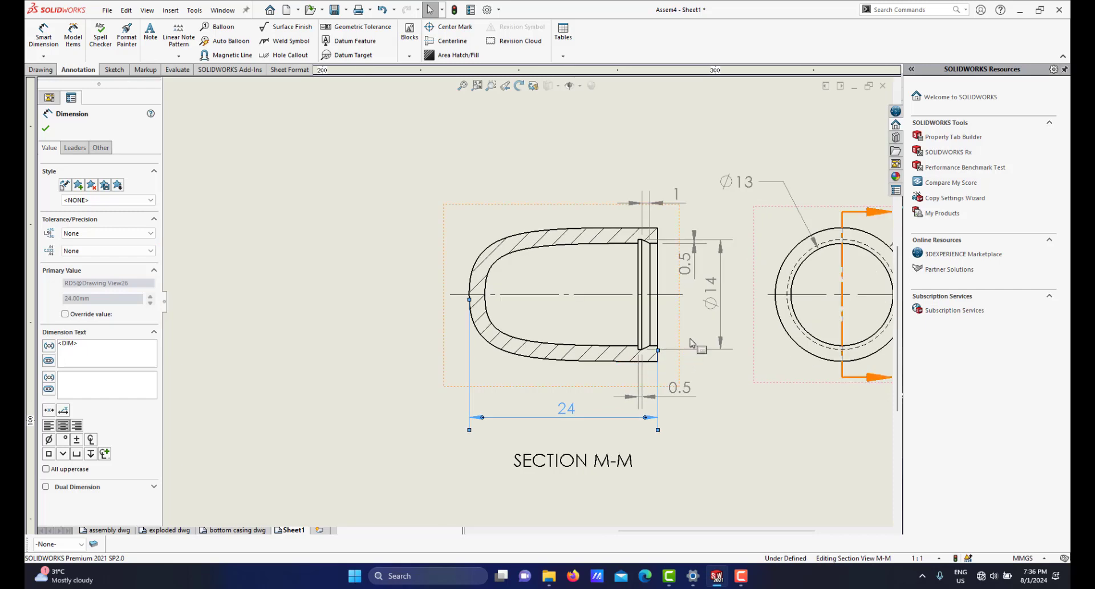
scroll(692, 338, "up", 1)
scroll(776, 269, "down", 2)
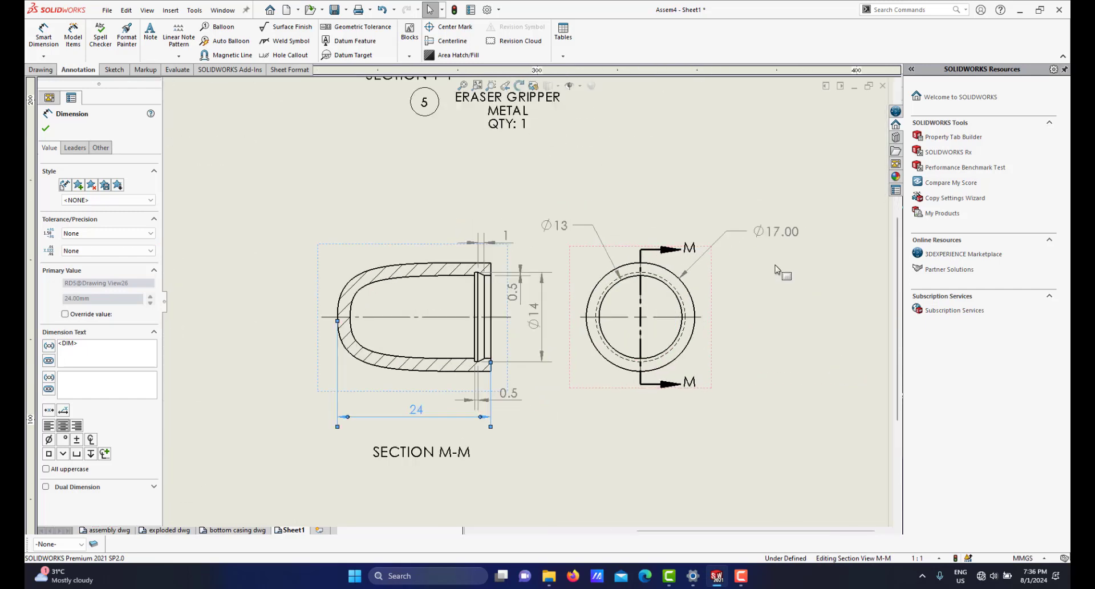
left_click(775, 234)
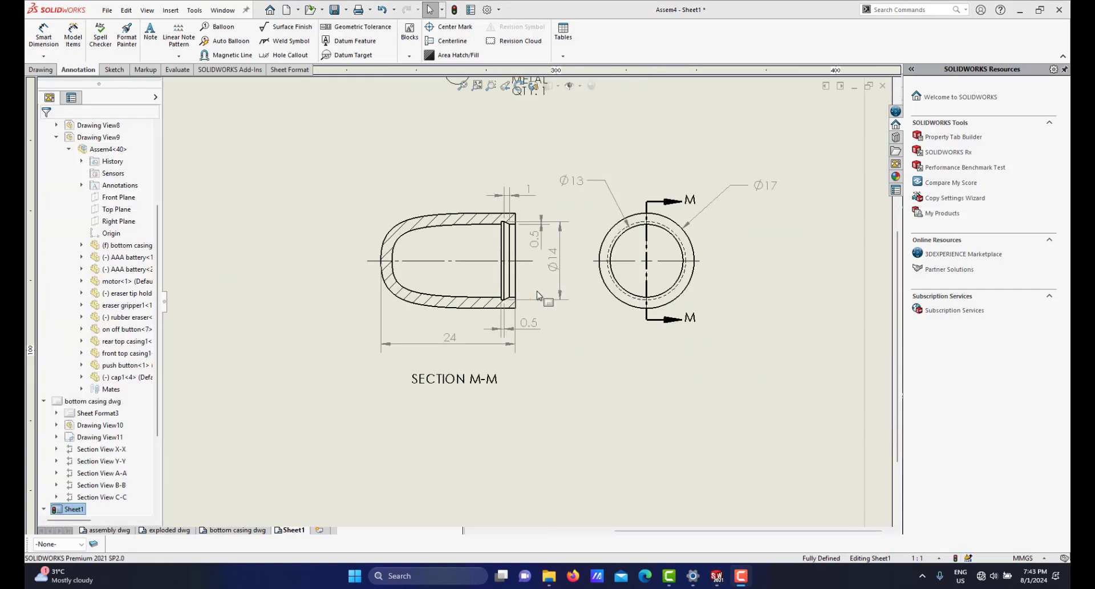
Dimension the distance from the groove's outer edge to the cap's open end in section M-M, placing it inside the cap.
scroll(533, 294, "down", 3)
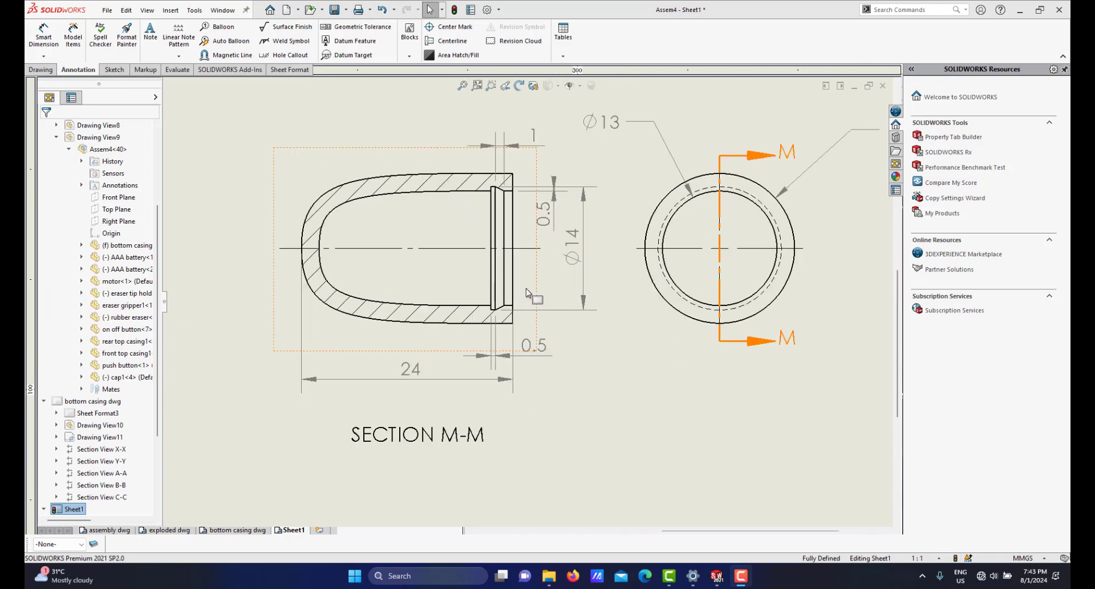
scroll(516, 285, "down", 4)
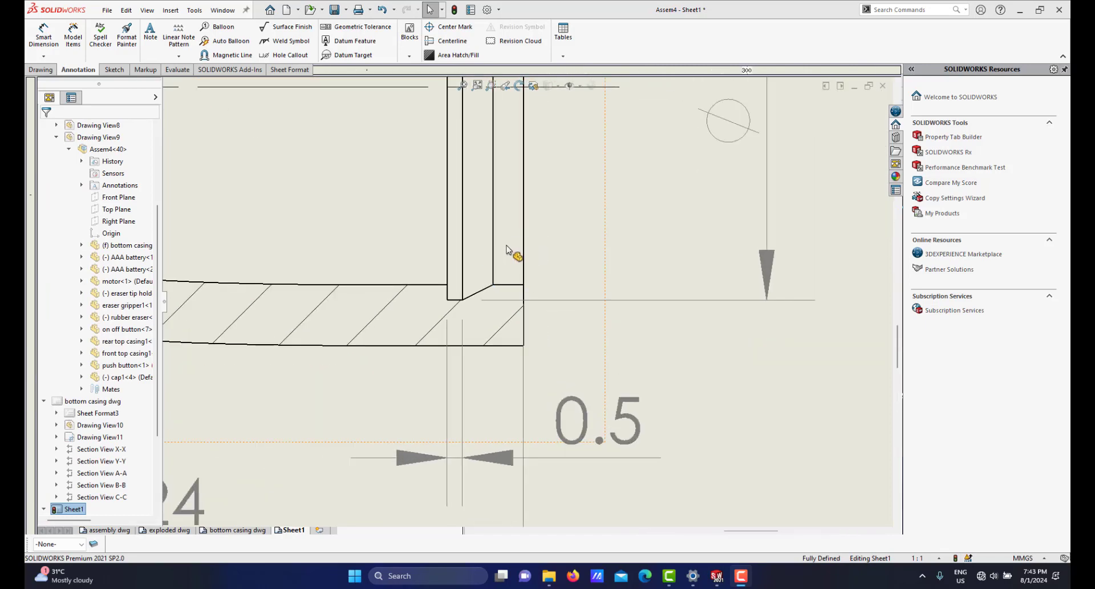
scroll(501, 251, "up", 5)
scroll(530, 171, "down", 2)
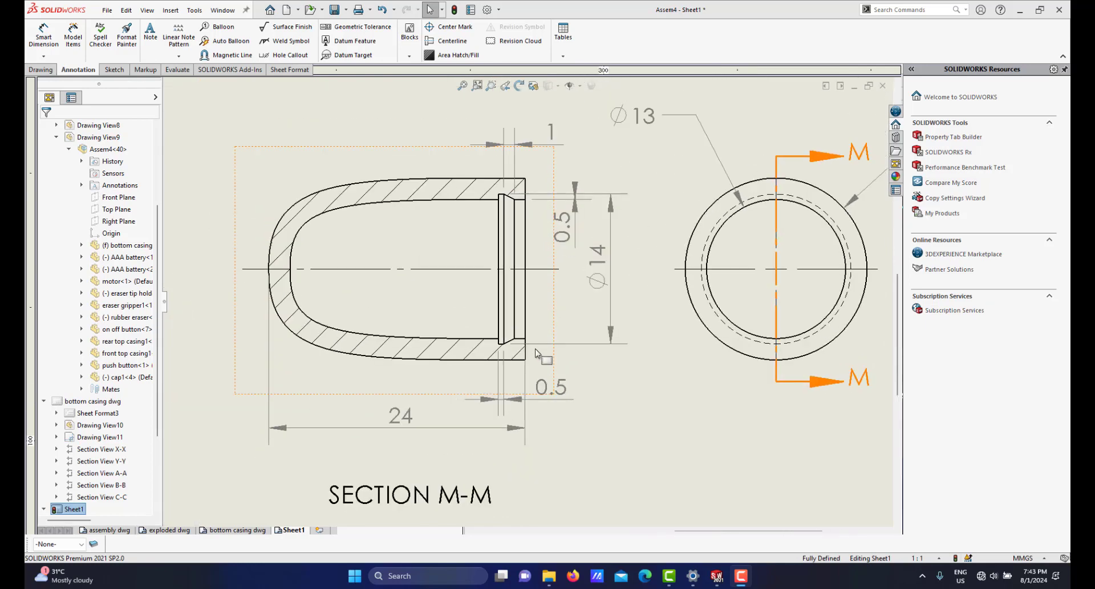
left_click(40, 39)
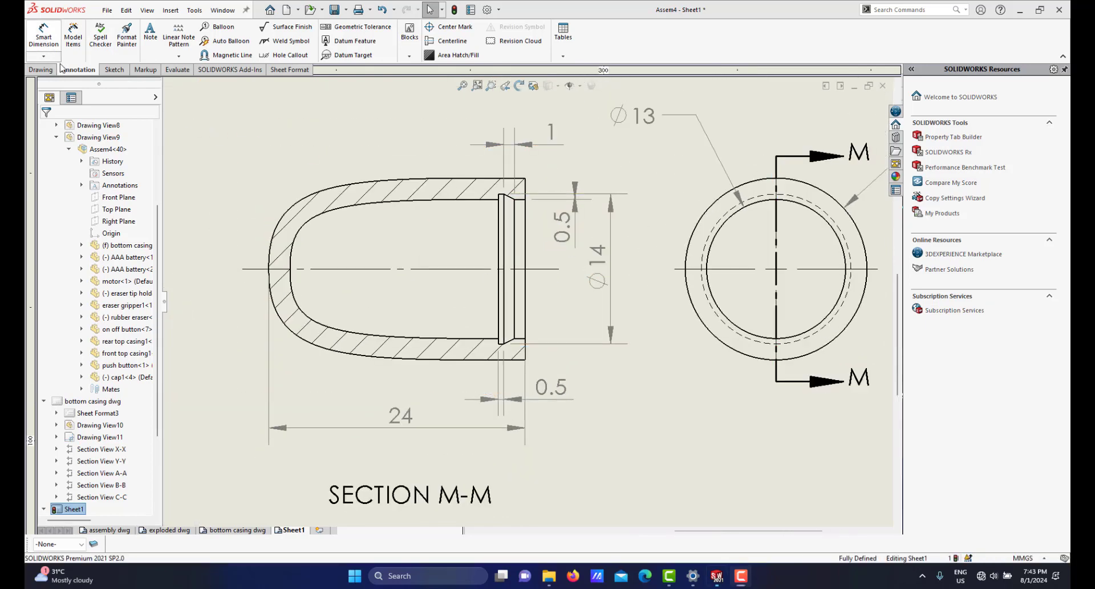
left_click(45, 36)
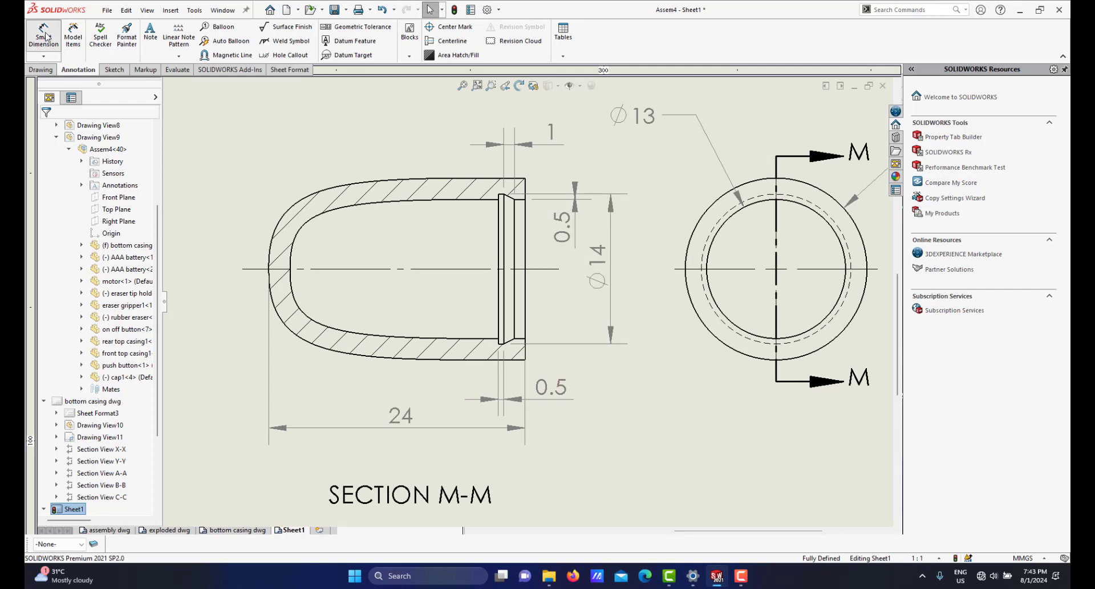
left_click(526, 331)
left_click(515, 305)
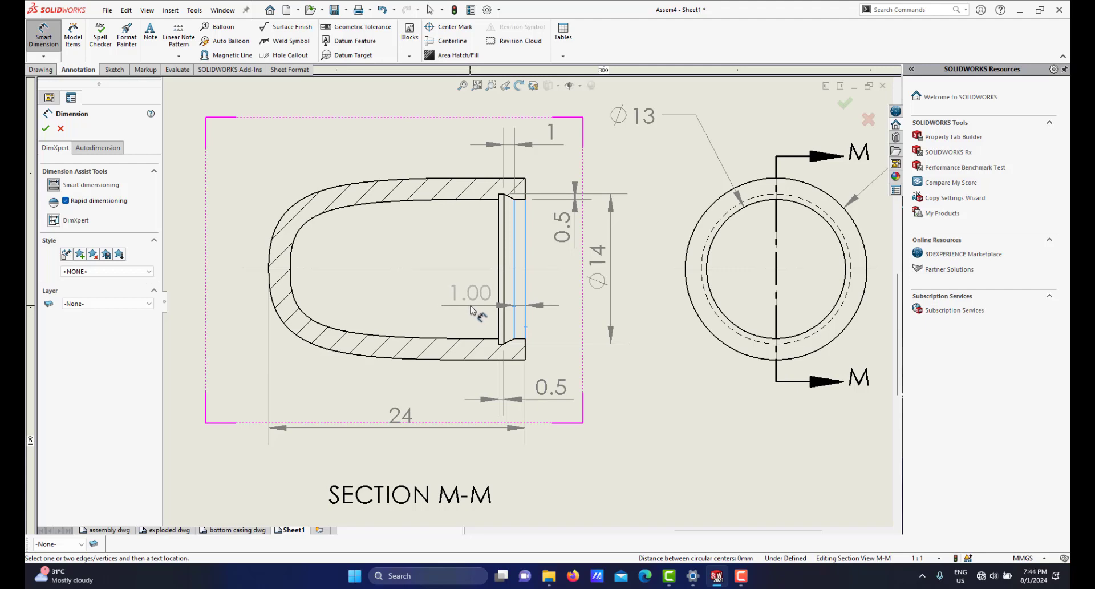
left_click(471, 310)
Set the precision of the dimension between the groove and the open end to None.
scroll(532, 335, "down", 3)
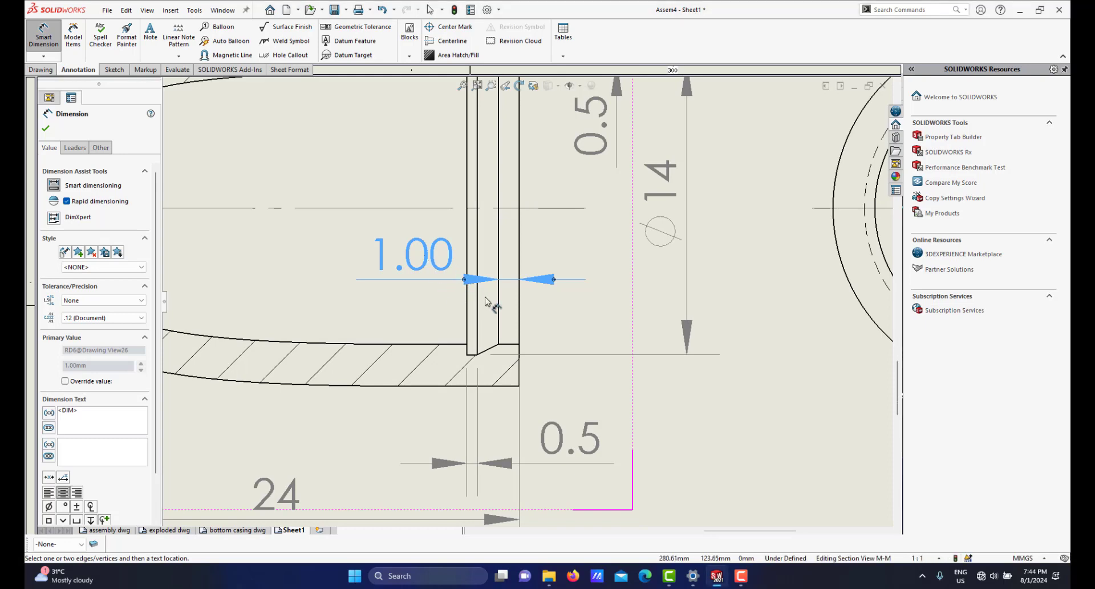
scroll(488, 296, "up", 3)
scroll(488, 297, "down", 1)
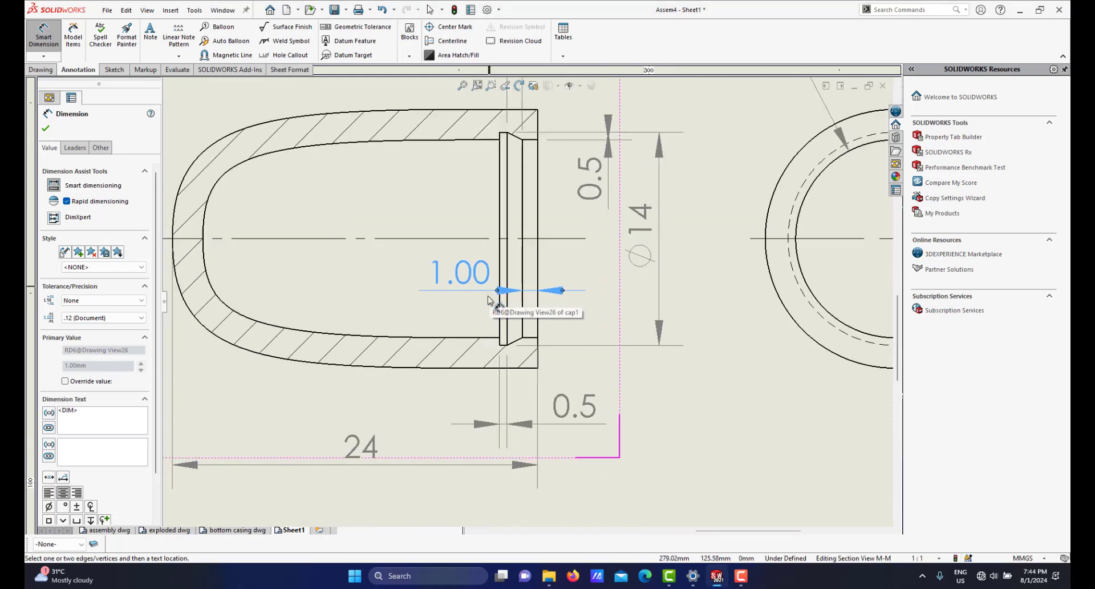
scroll(485, 294, "up", 2)
scroll(456, 282, "down", 1)
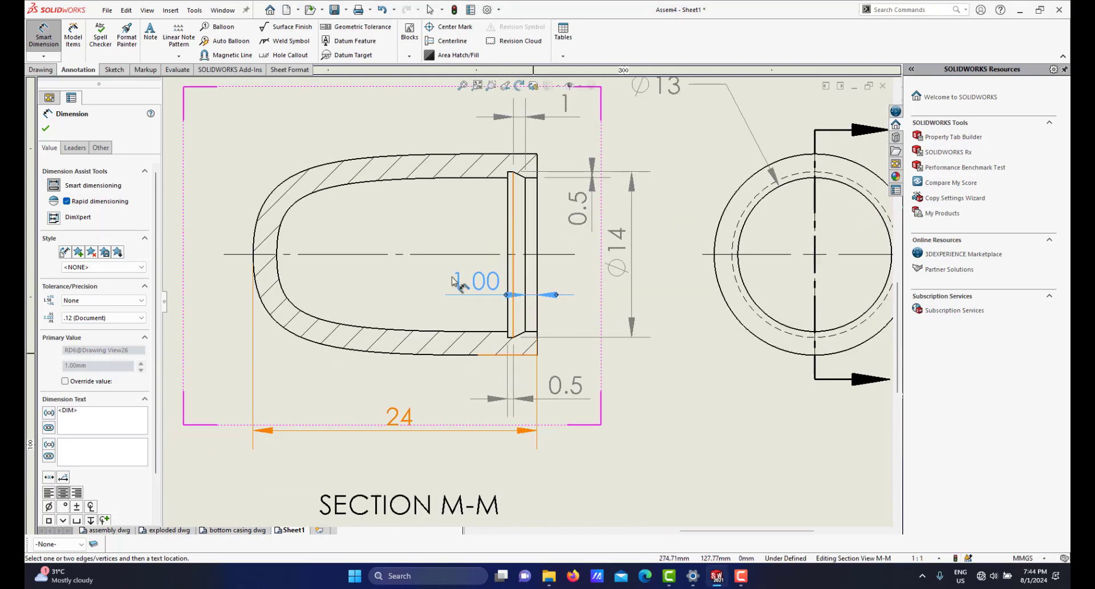
scroll(462, 285, "down", 1)
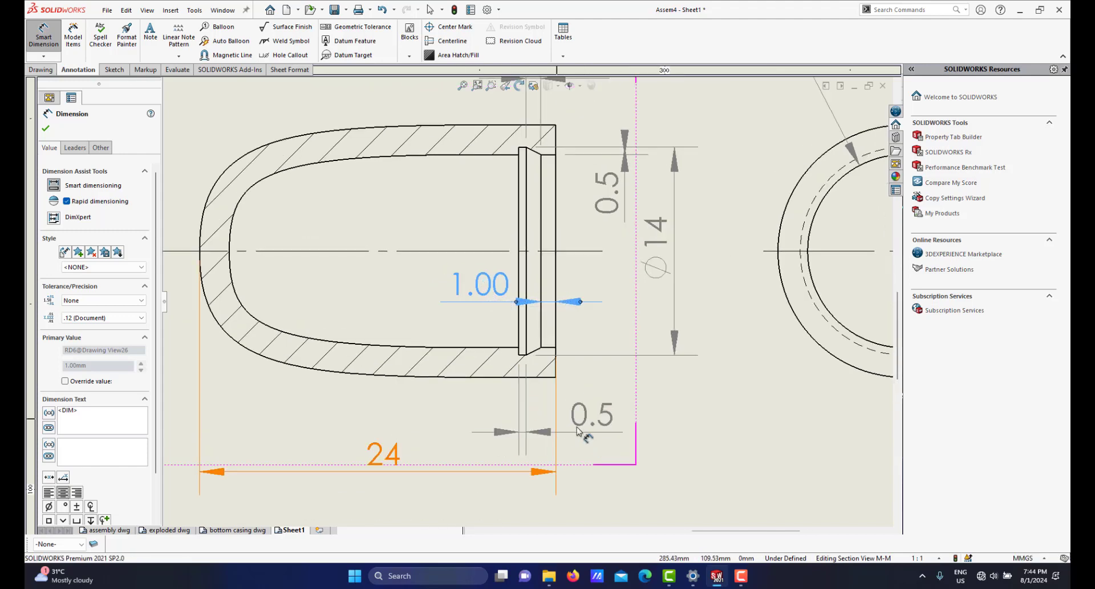
scroll(559, 431, "up", 1)
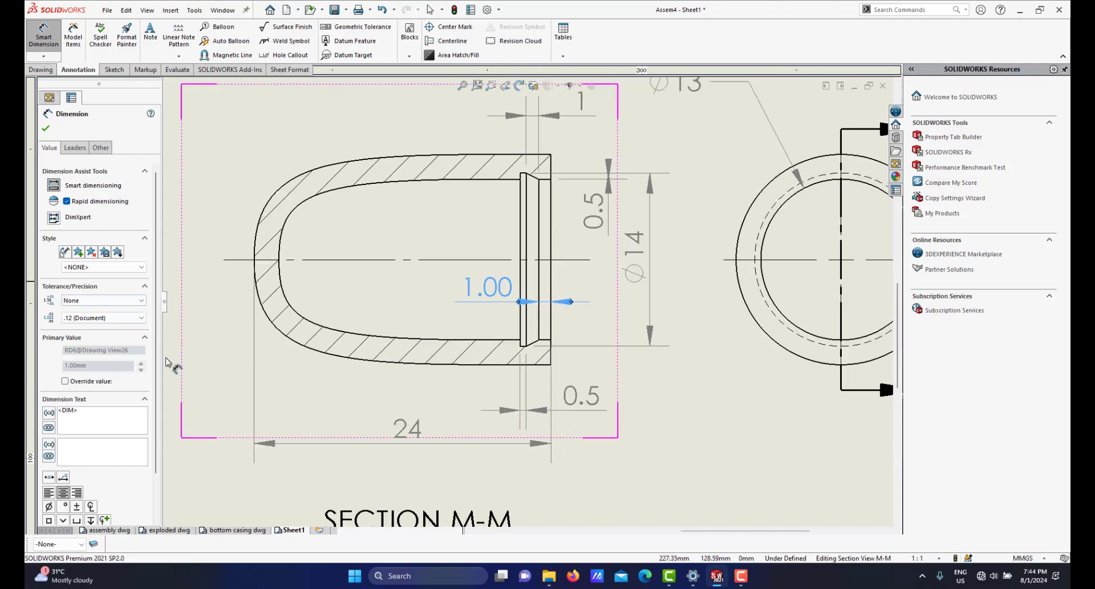
left_click(112, 318)
scroll(102, 327, "up", 1)
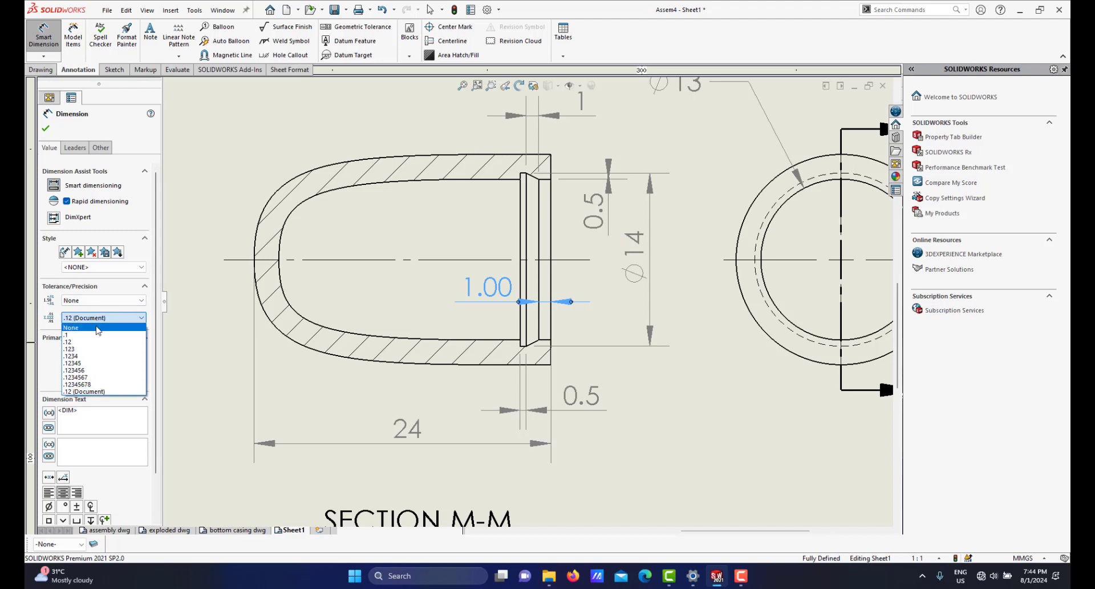
left_click(100, 328)
Examine the cap's section M-M and end view for dimensions that are still missing.
scroll(551, 295, "down", 1)
scroll(551, 294, "down", 1)
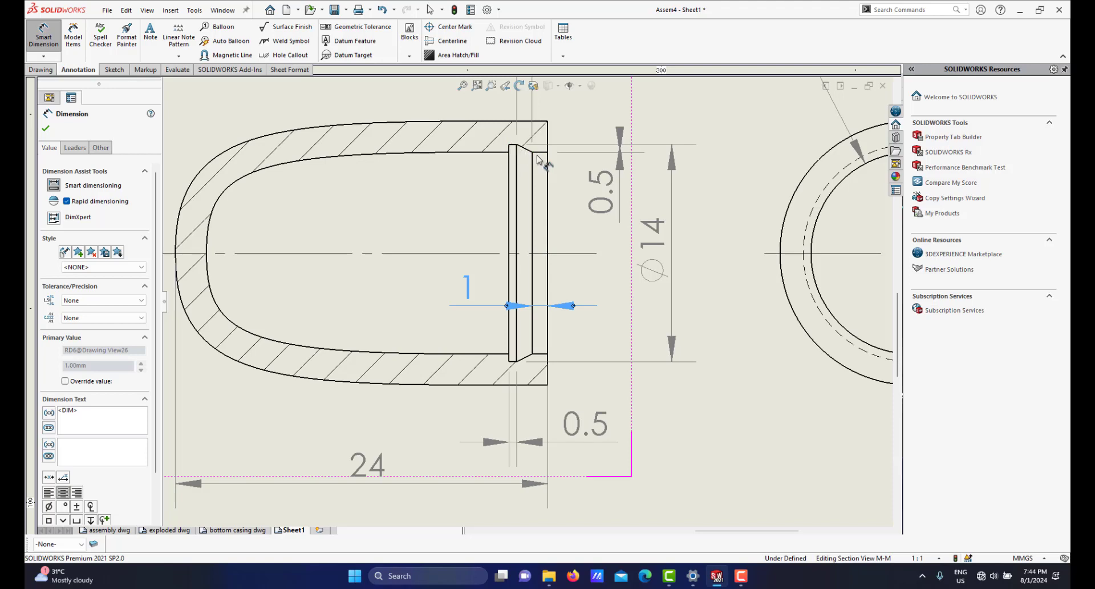
scroll(545, 285, "up", 3)
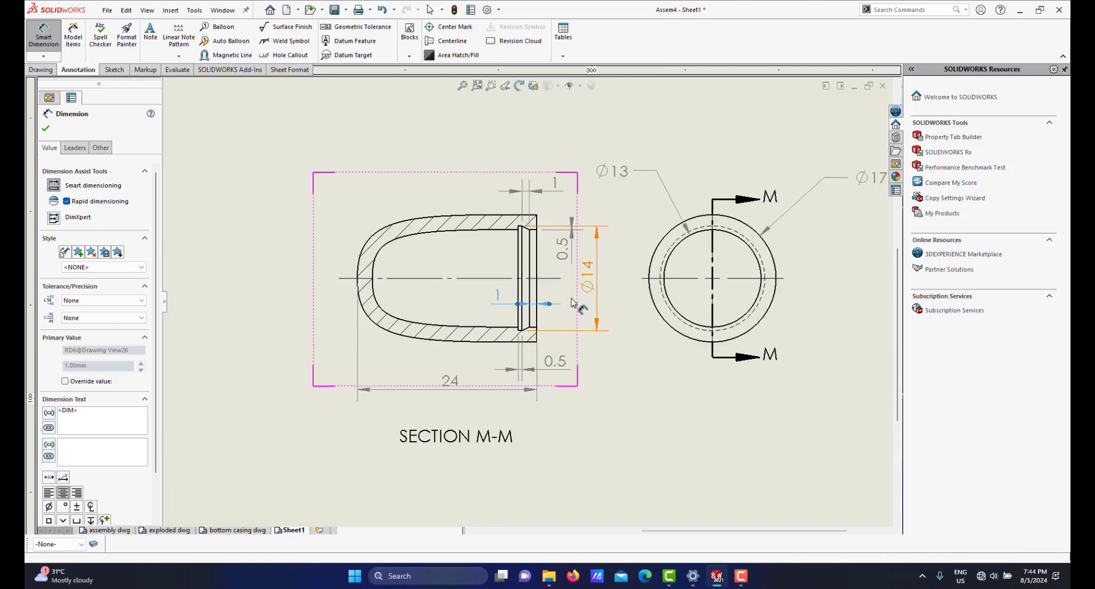
scroll(482, 296, "down", 1)
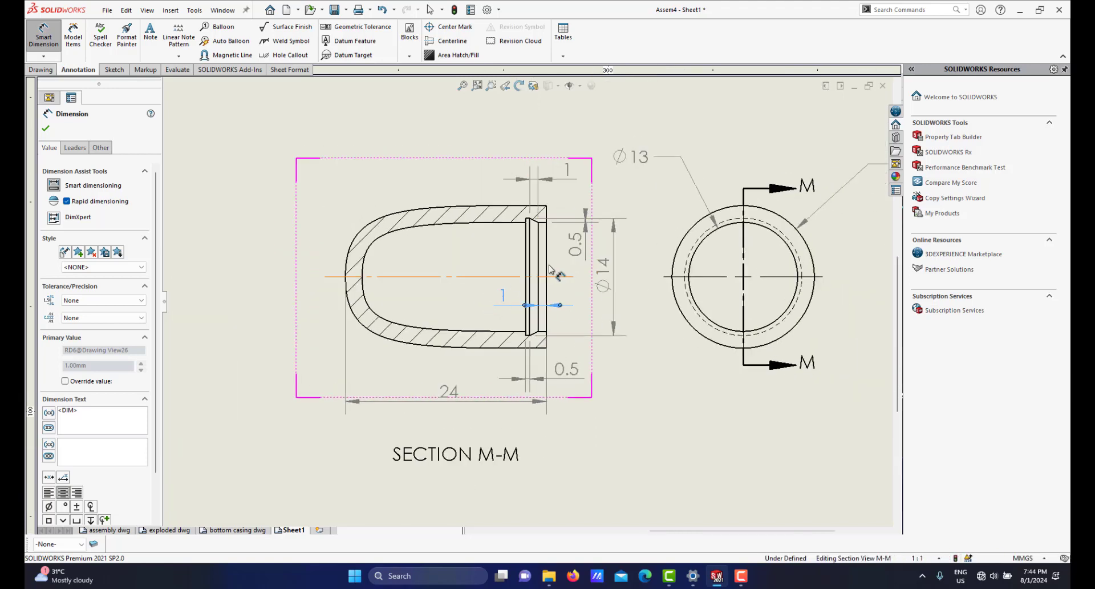
scroll(576, 299, "up", 3)
scroll(513, 246, "down", 5)
scroll(593, 257, "up", 5)
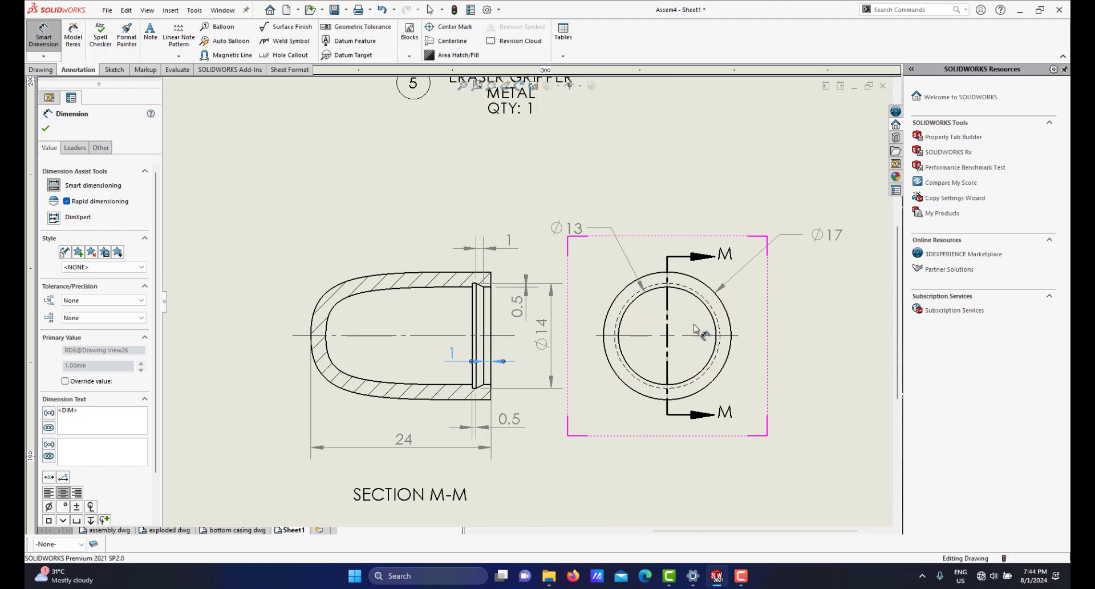
scroll(645, 306, "down", 1)
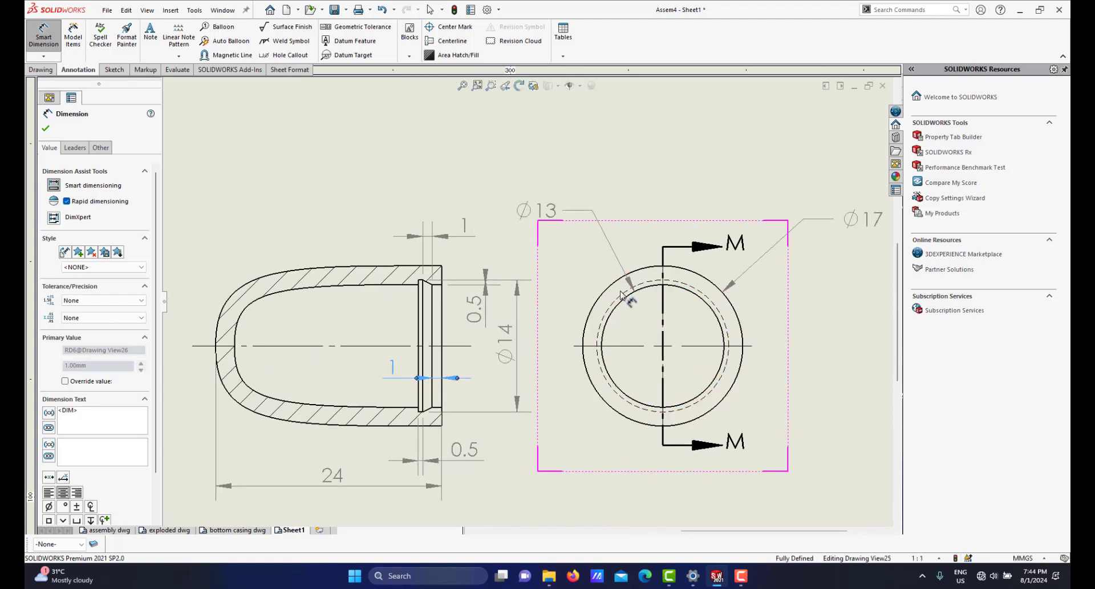
scroll(621, 294, "up", 1)
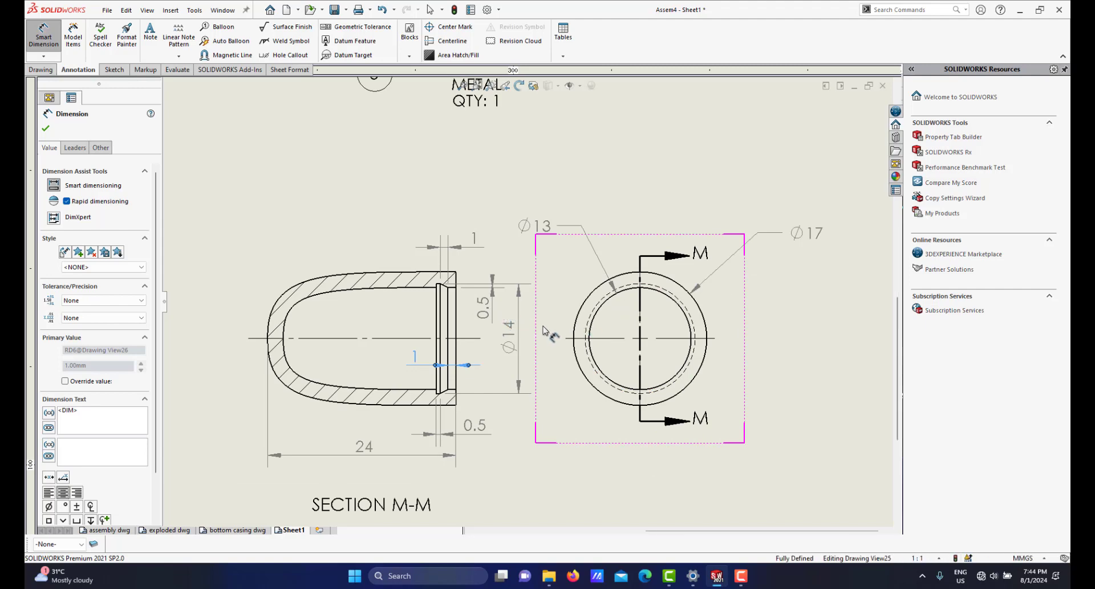
End dimensioning and reposition the diameter dimensions of the cap's end view closer to its circles.
scroll(536, 327, "up", 1)
scroll(543, 327, "down", 1)
scroll(748, 286, "down", 1)
right_click(762, 288)
left_click(780, 330)
left_click_drag(768, 249, 769, 257)
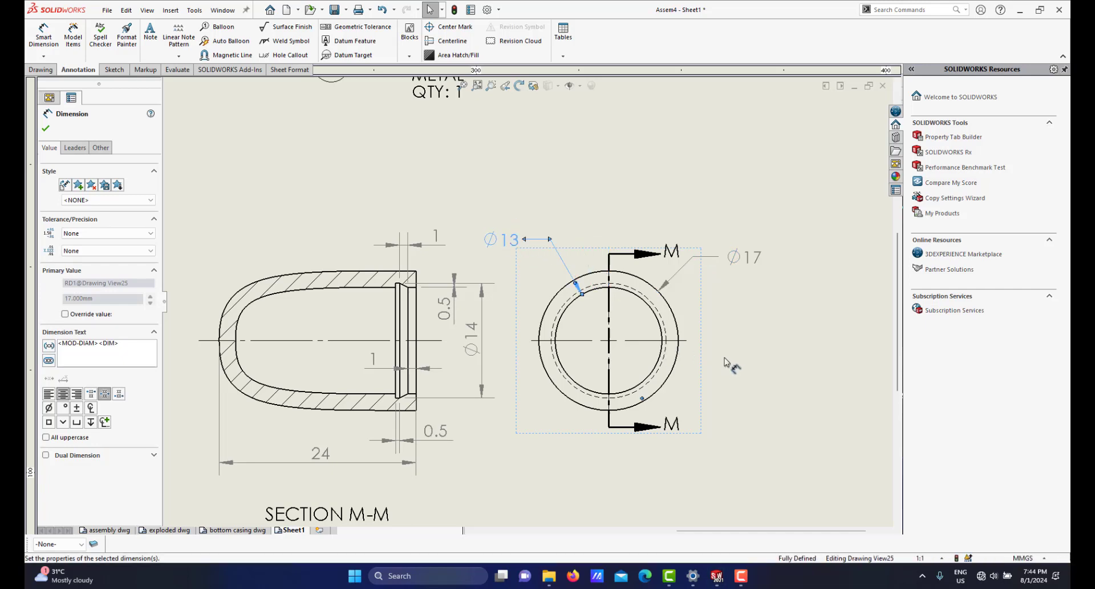
Copy the push button's label note together with its balloon and paste the copy below the cap's section M-M.
scroll(559, 348, "up", 3)
scroll(494, 348, "down", 3)
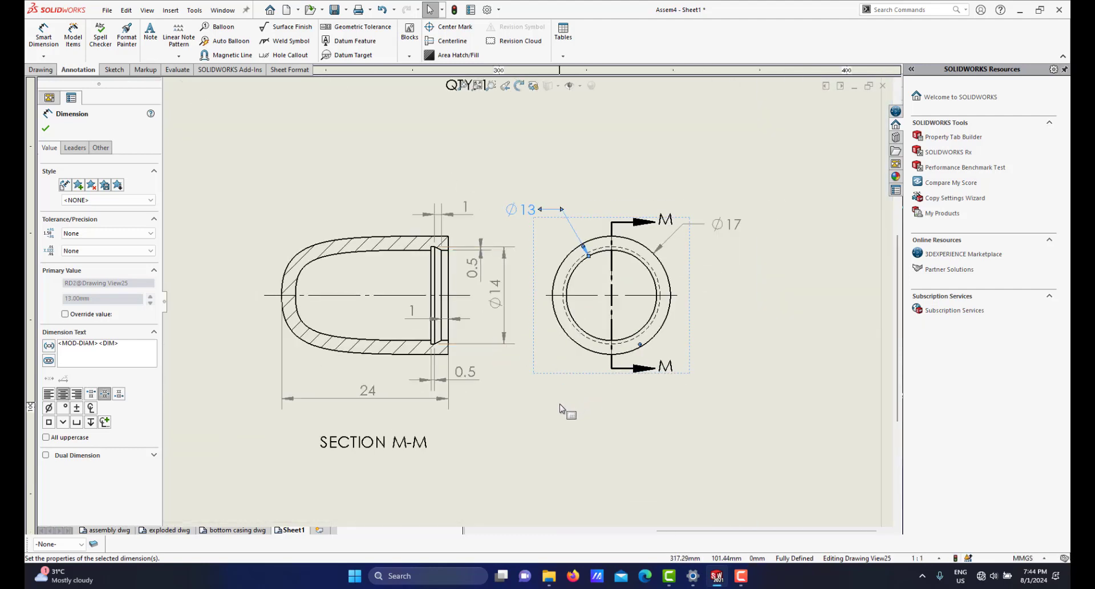
scroll(558, 406, "up", 5)
scroll(363, 369, "down", 3)
scroll(296, 393, "up", 2)
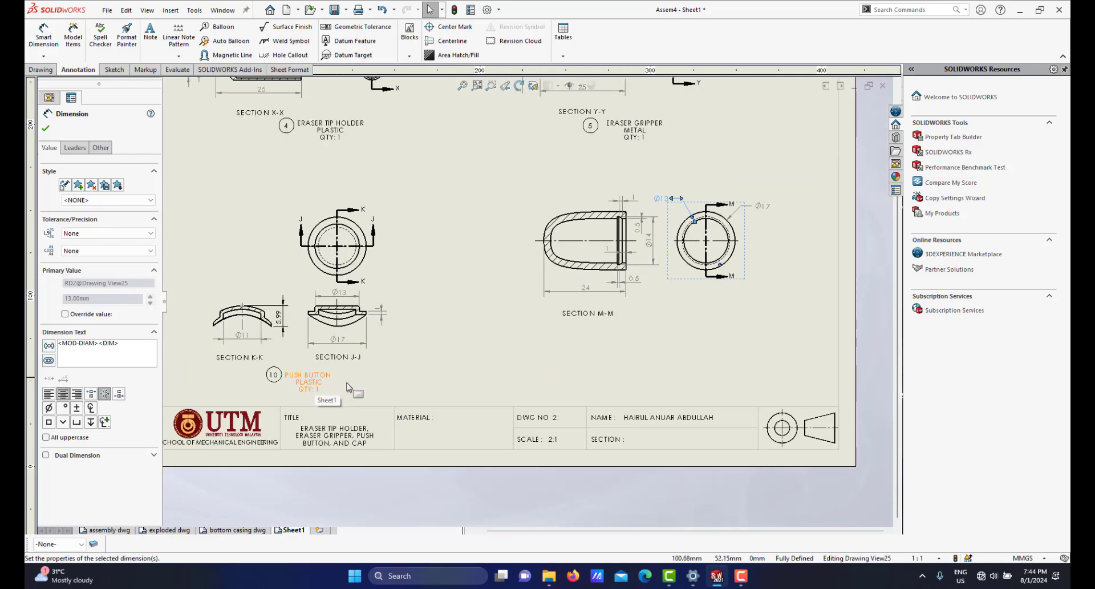
left_click_drag(391, 374, 265, 397)
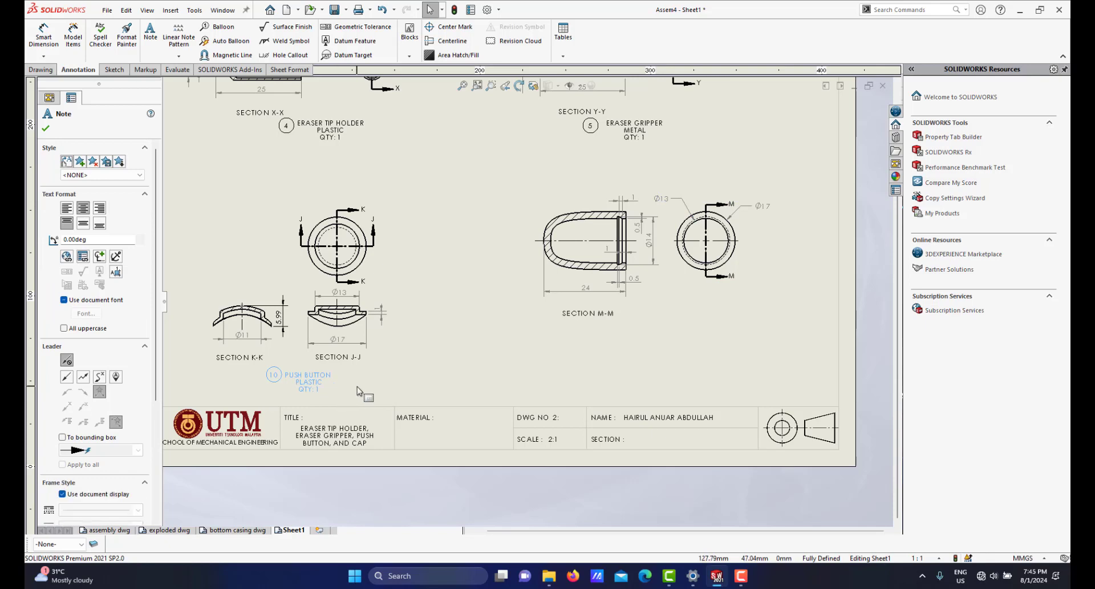
left_click(653, 354)
key("ctrl+v")
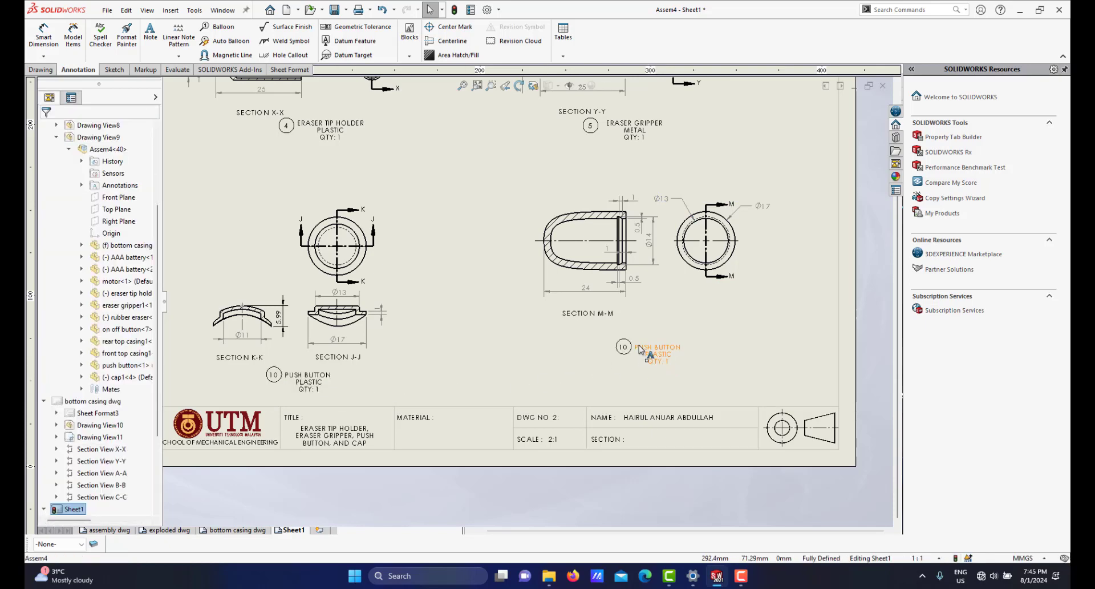
Look up the cap's item number in the exploded drawing's parts list and change the pasted balloon's number to 11.
scroll(654, 354, "up", 1)
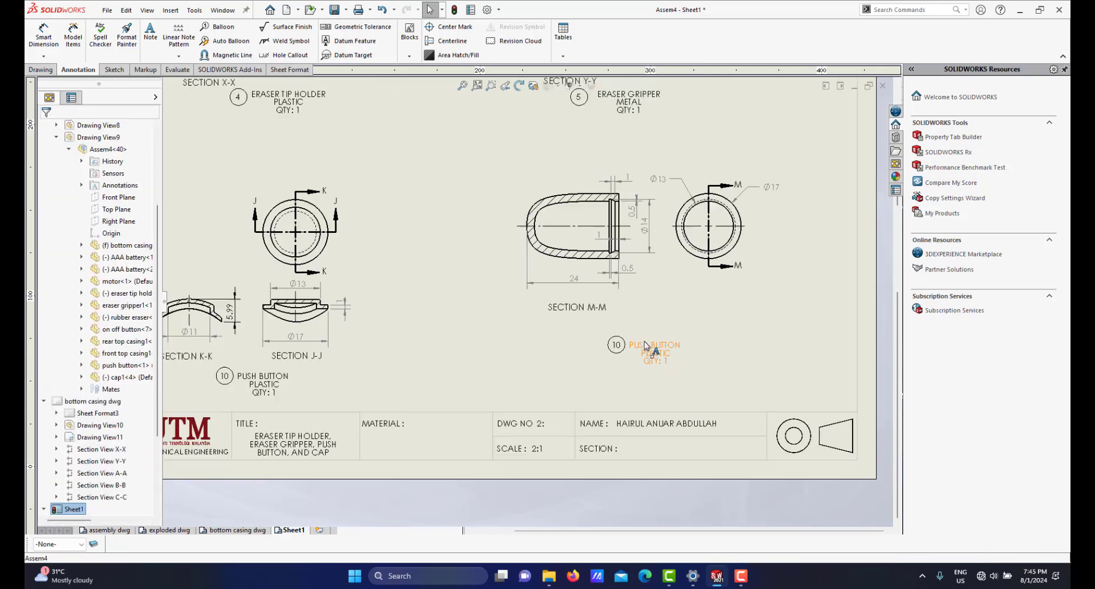
left_click(166, 531)
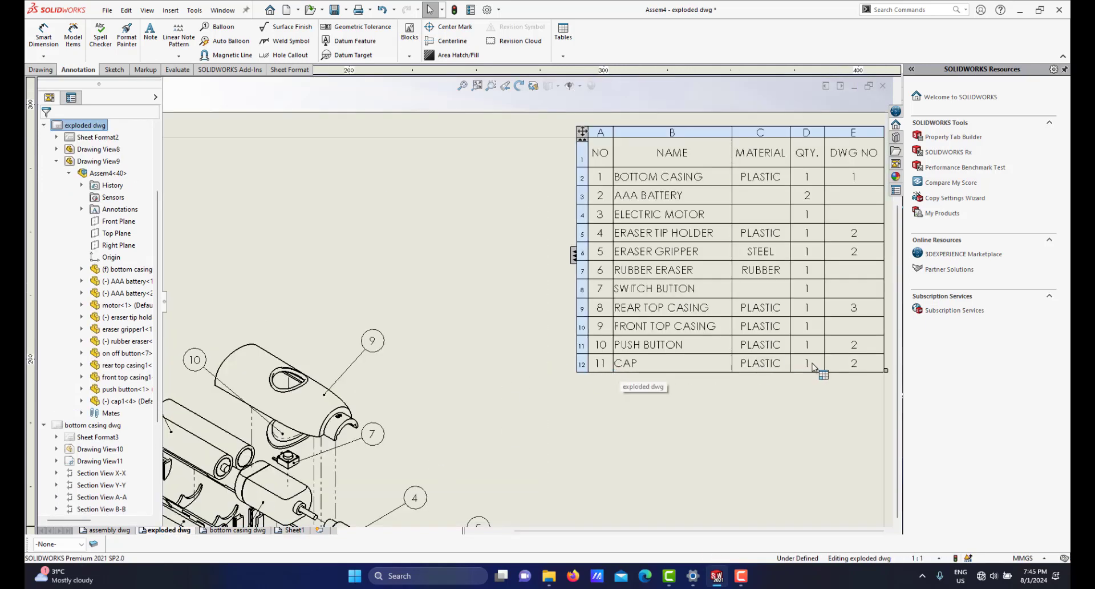
scroll(811, 365, "up", 4)
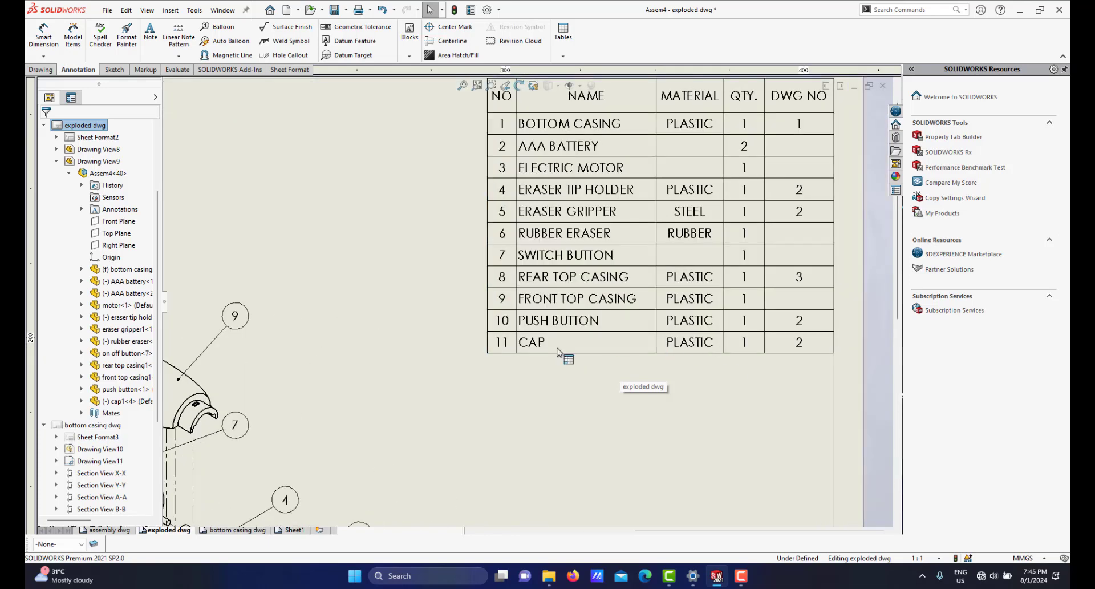
left_click(302, 529)
scroll(610, 348, "up", 2)
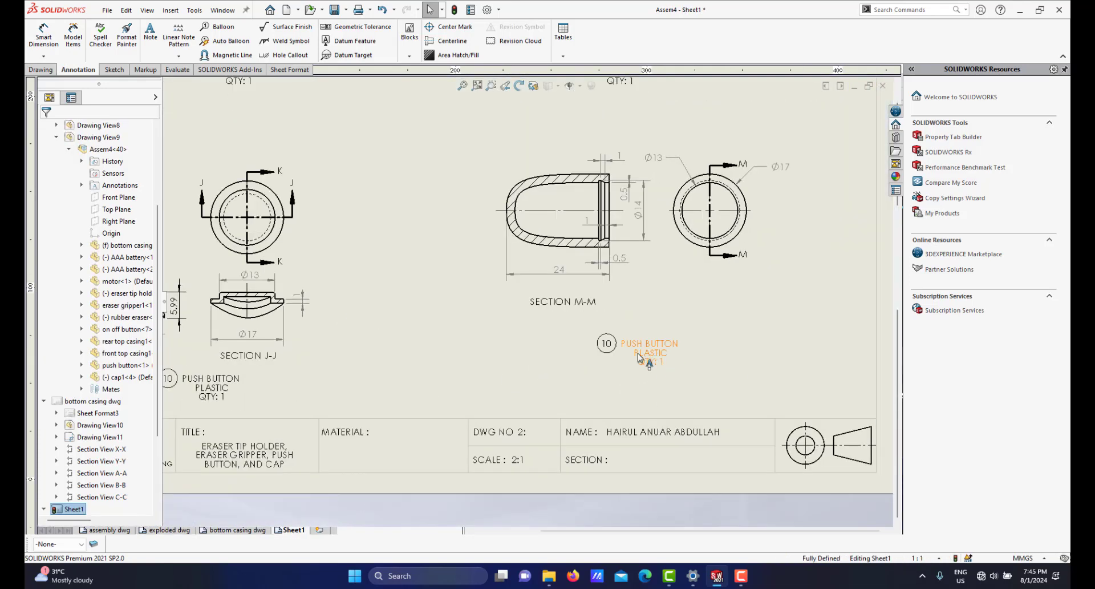
double_click(608, 348)
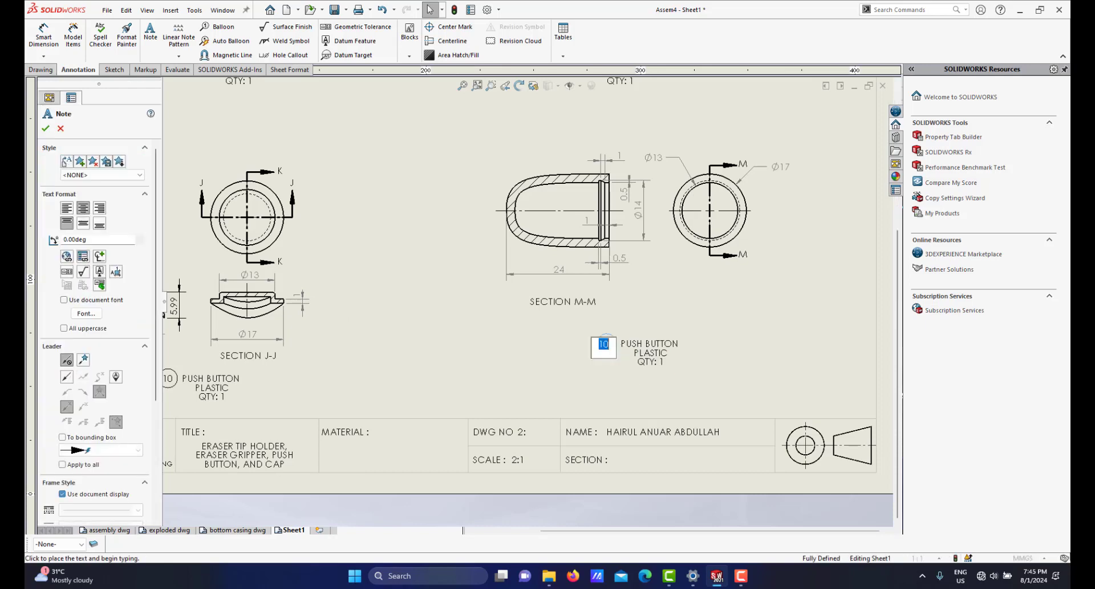
left_click(684, 336)
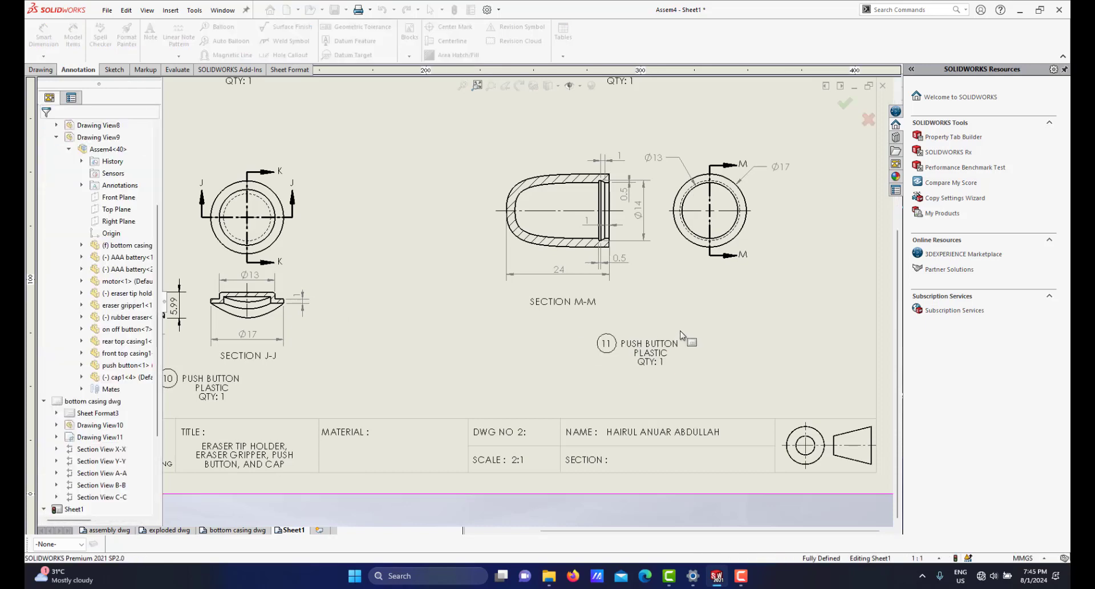
Replace the part name in the pasted label note with CAP and save the drawing.
double_click(624, 346)
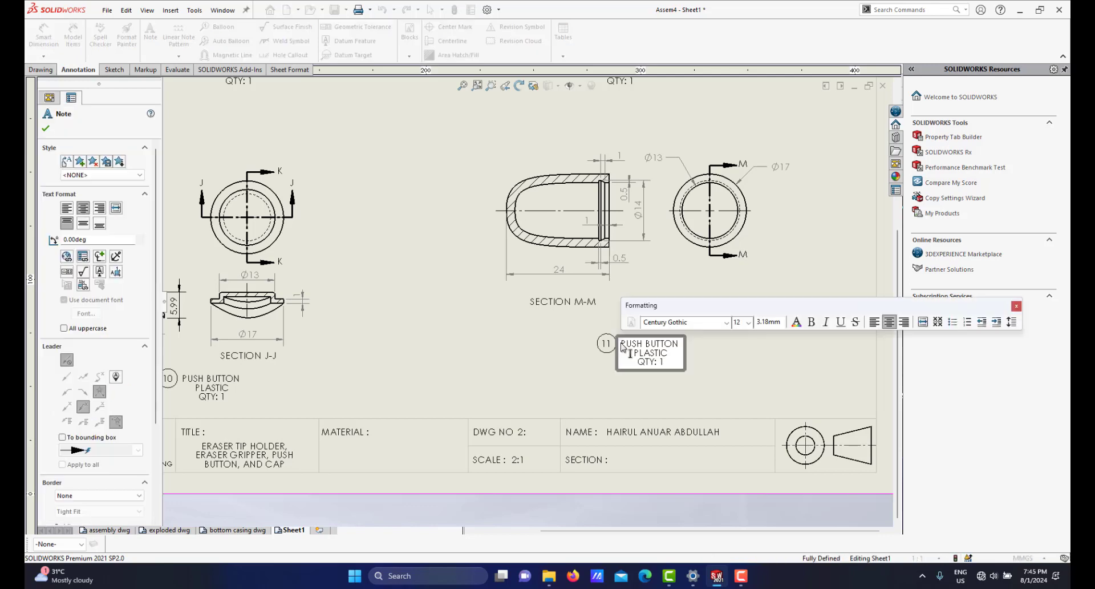
type("CAP")
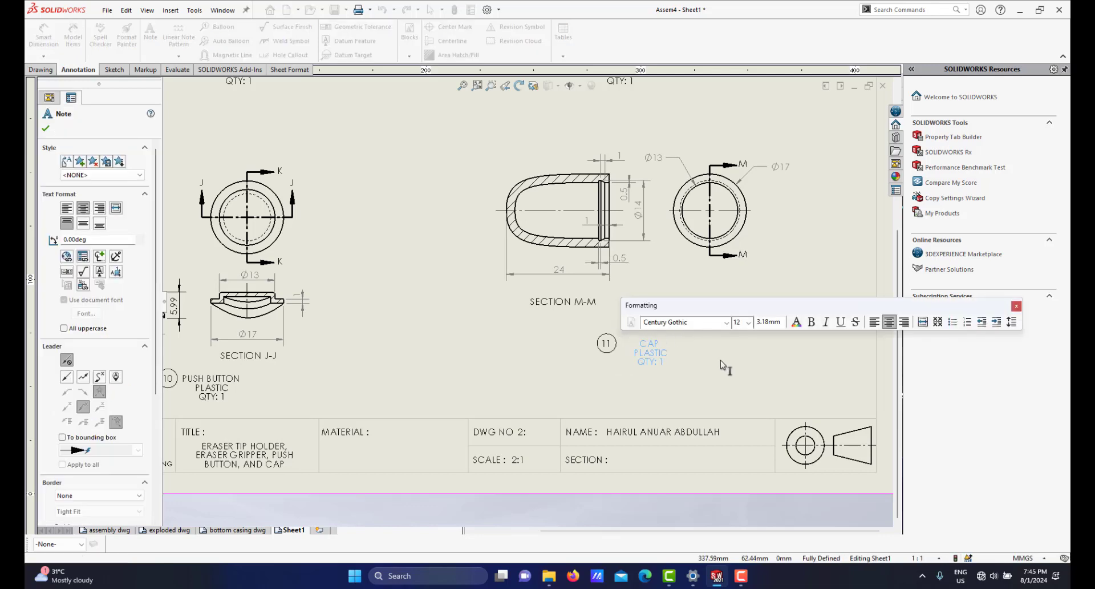
left_click(720, 365)
key("f")
scroll(496, 273, "up", 2)
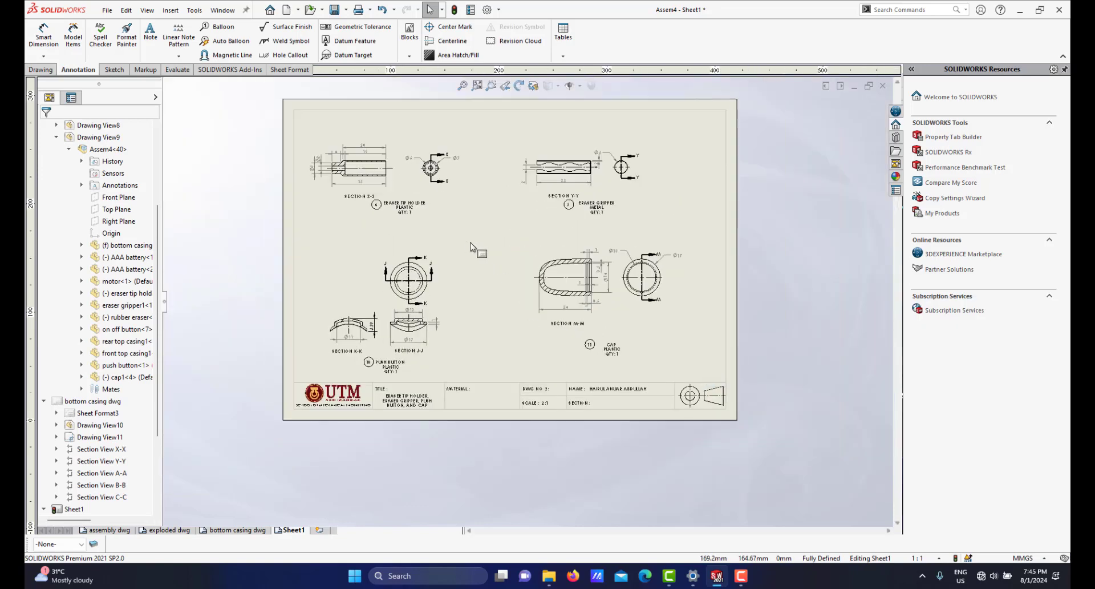
left_click(334, 11)
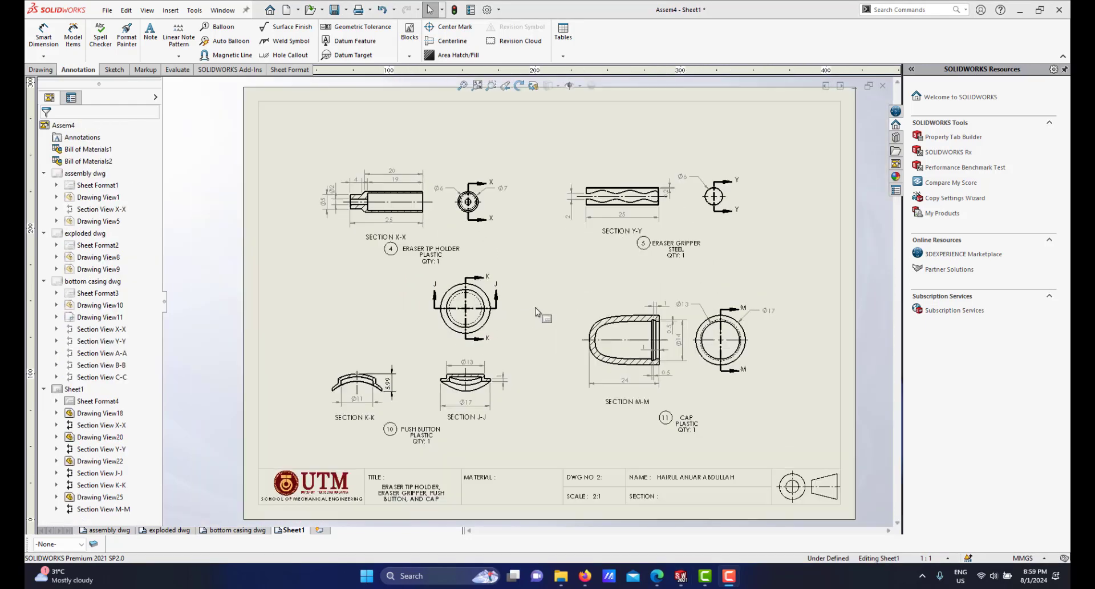
Move the push button's top view slightly down and to the left, closer to section J-J.
scroll(563, 308, "up", 1)
scroll(562, 308, "down", 2)
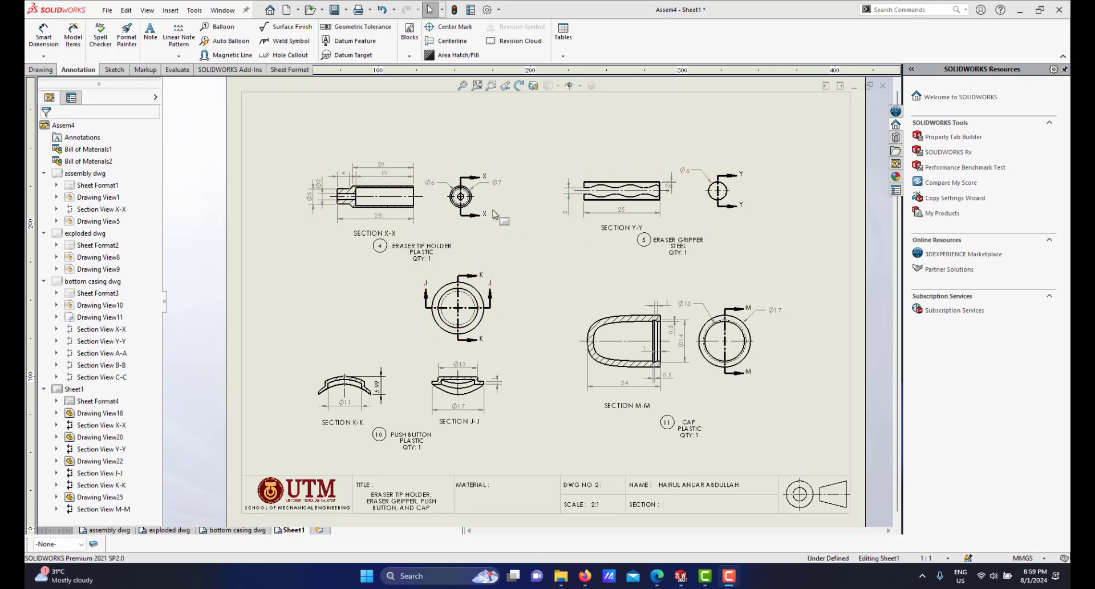
scroll(497, 389, "down", 3)
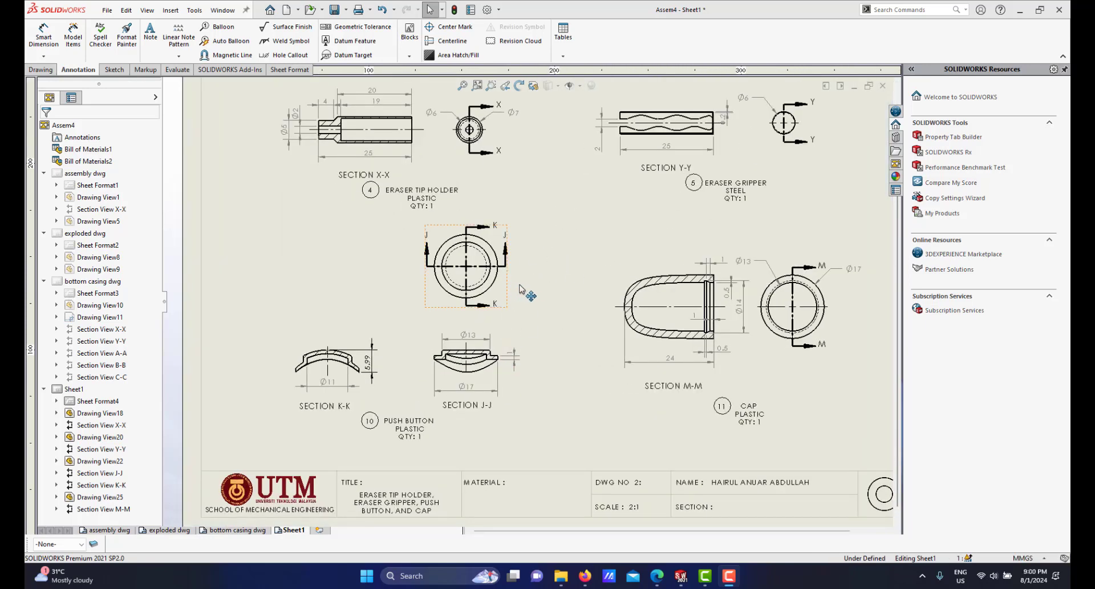
left_click_drag(498, 279, 502, 296)
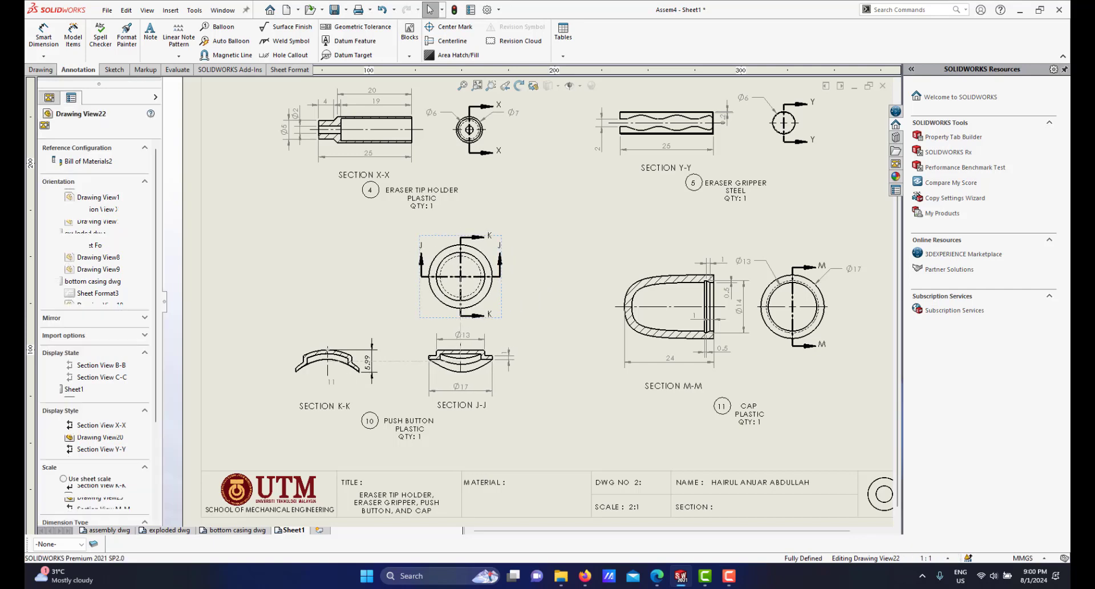
Nudge the push button's name, material and quantity note beside its balloon 10.
scroll(533, 302, "up", 5)
scroll(547, 283, "down", 2)
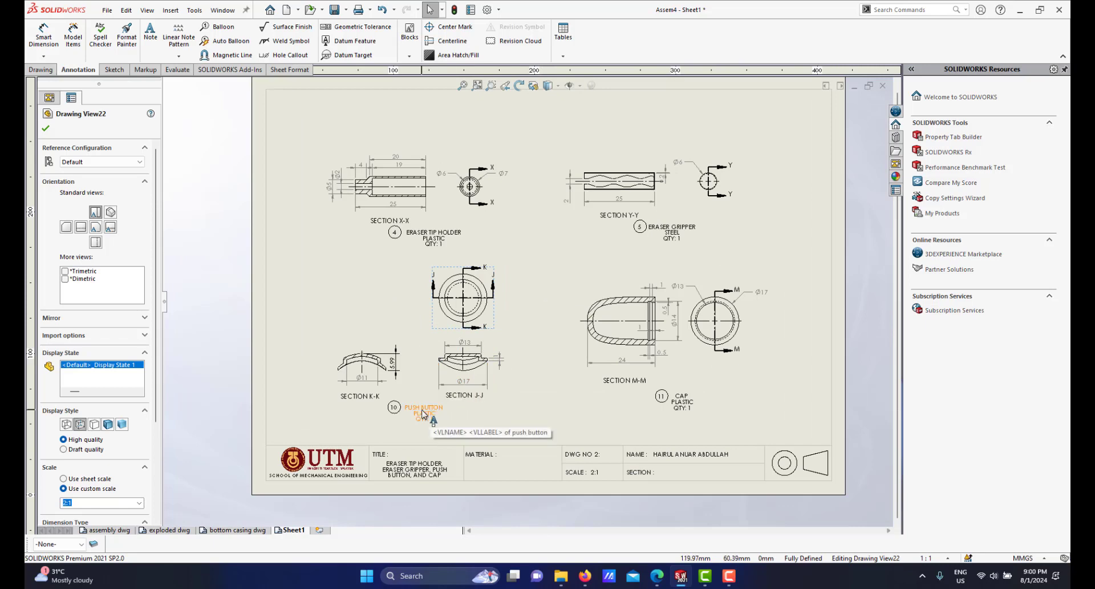
scroll(432, 415, "down", 1)
left_click(448, 402)
left_click_drag(448, 402, 439, 401)
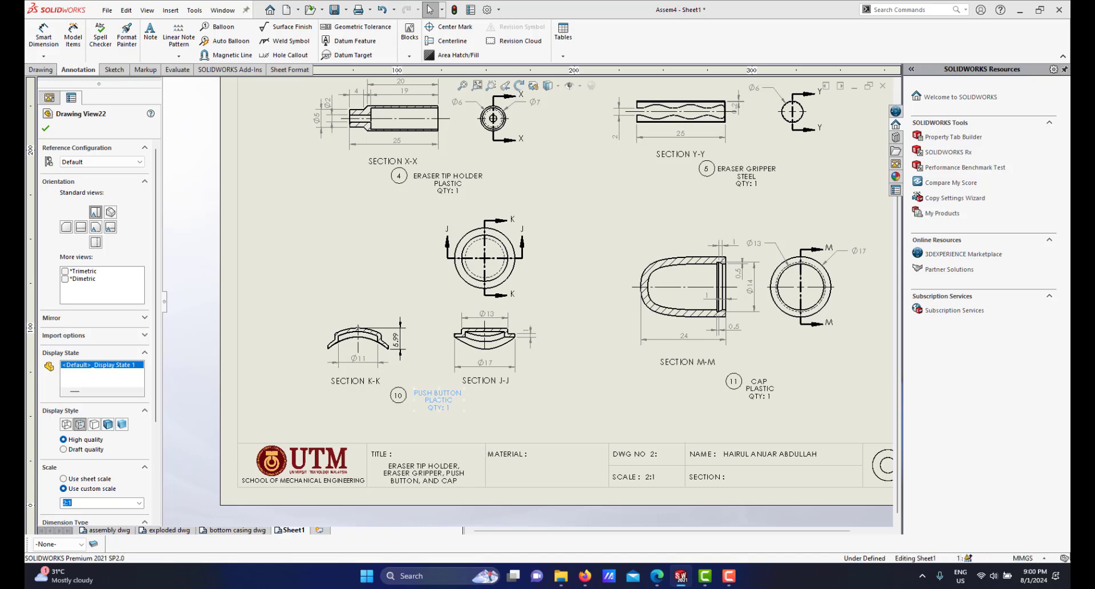
Rename the drawing sheet Sheet1 as "tip holder gripper button cap".
scroll(544, 234, "up", 3)
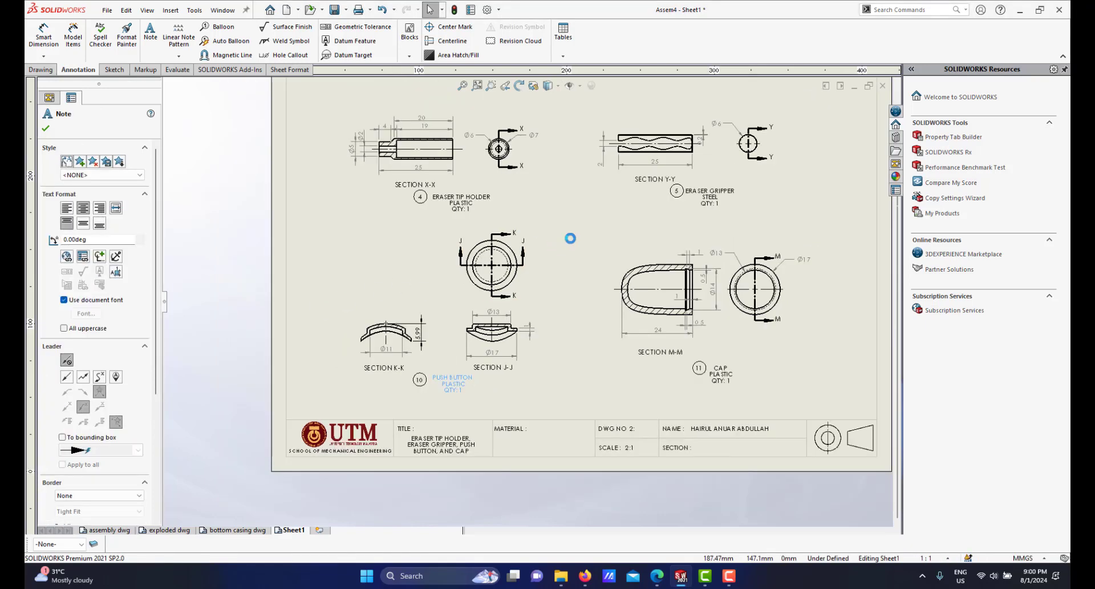
scroll(580, 249, "down", 3)
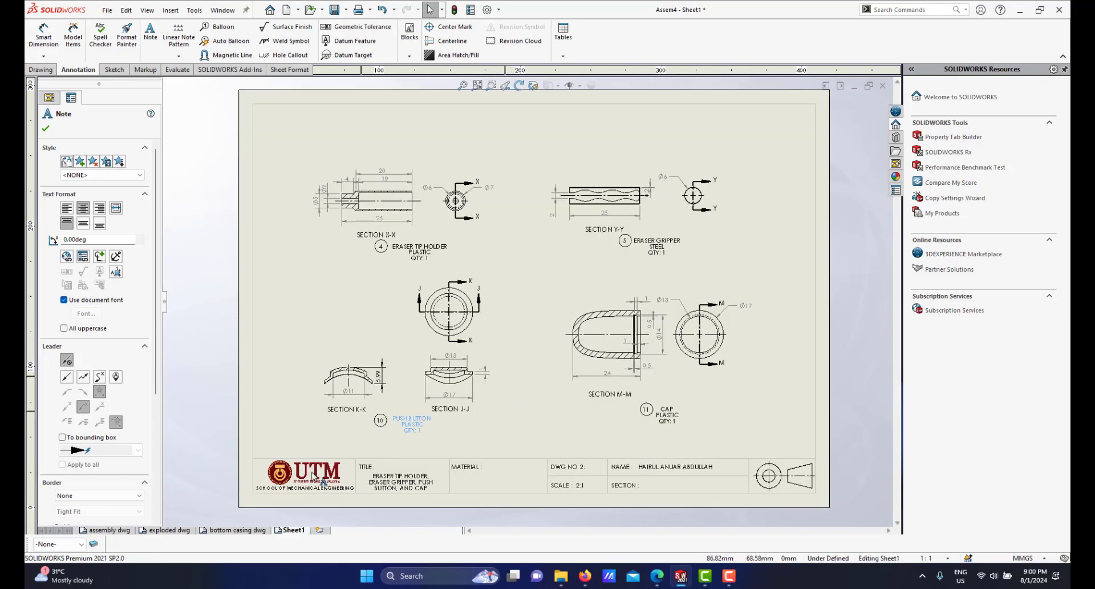
right_click(297, 535)
left_click(323, 498)
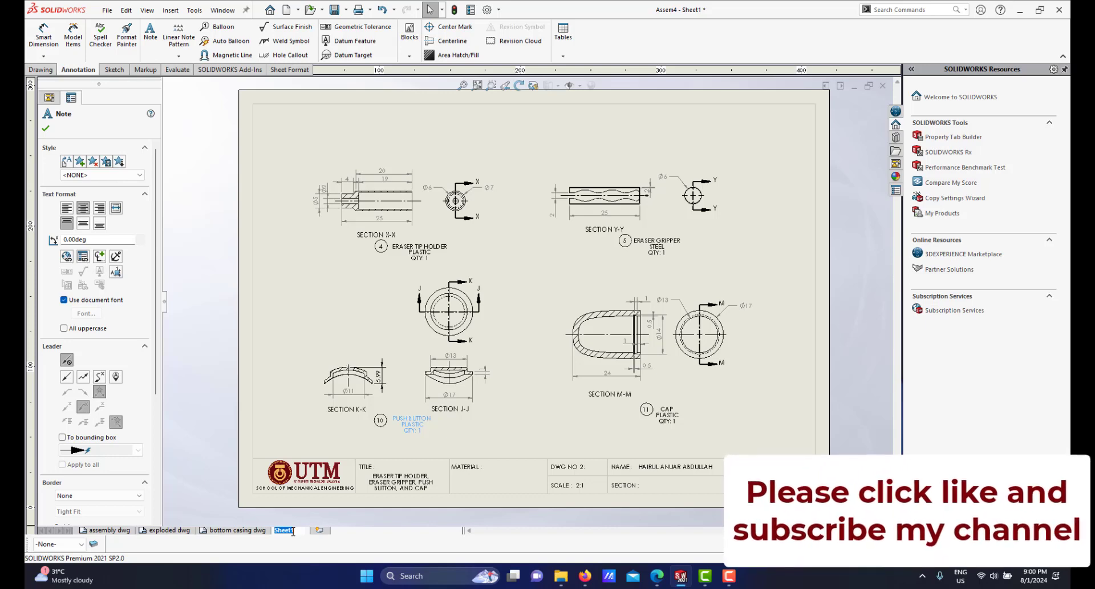
type("tip holder gripper button cap")
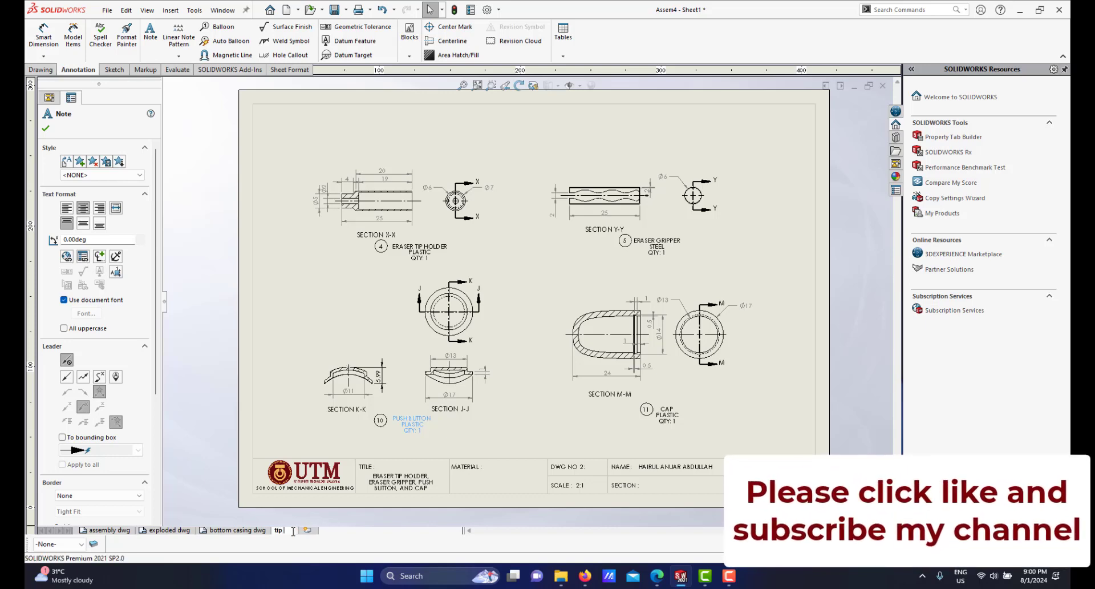